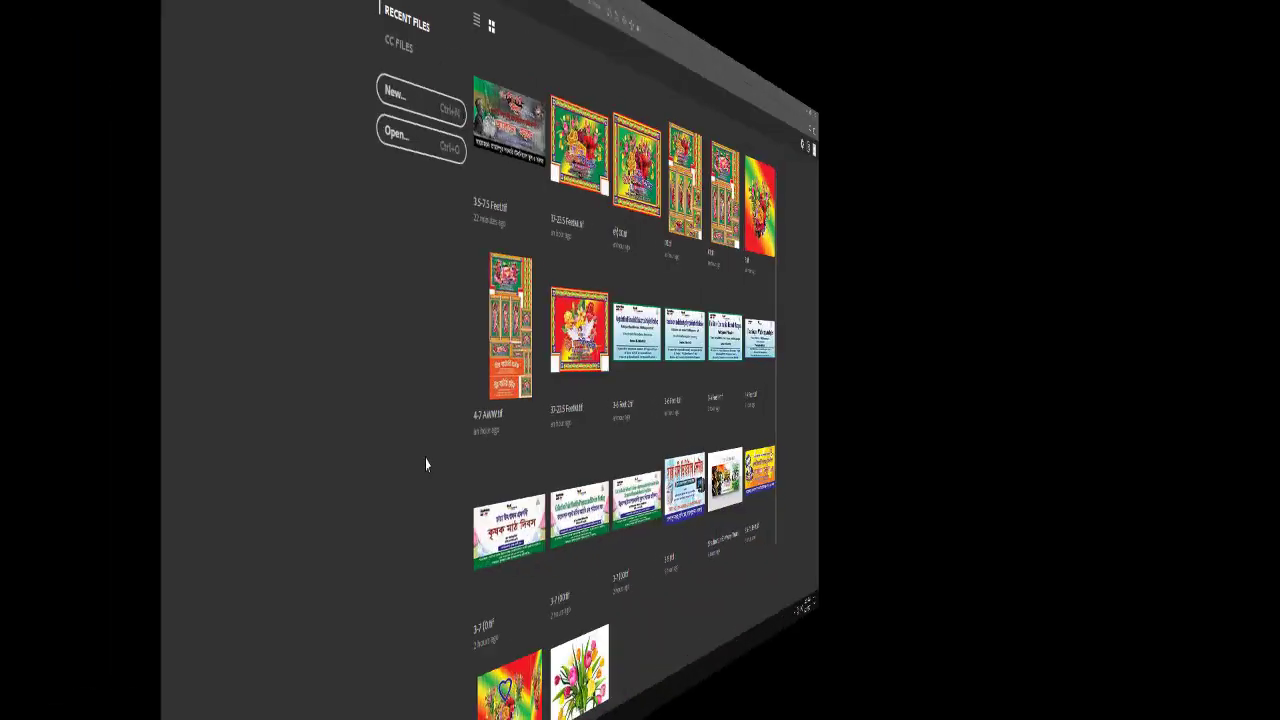
Create a new 84 × 36 inch document in CMYK Color mode.
key(ctrl+n)
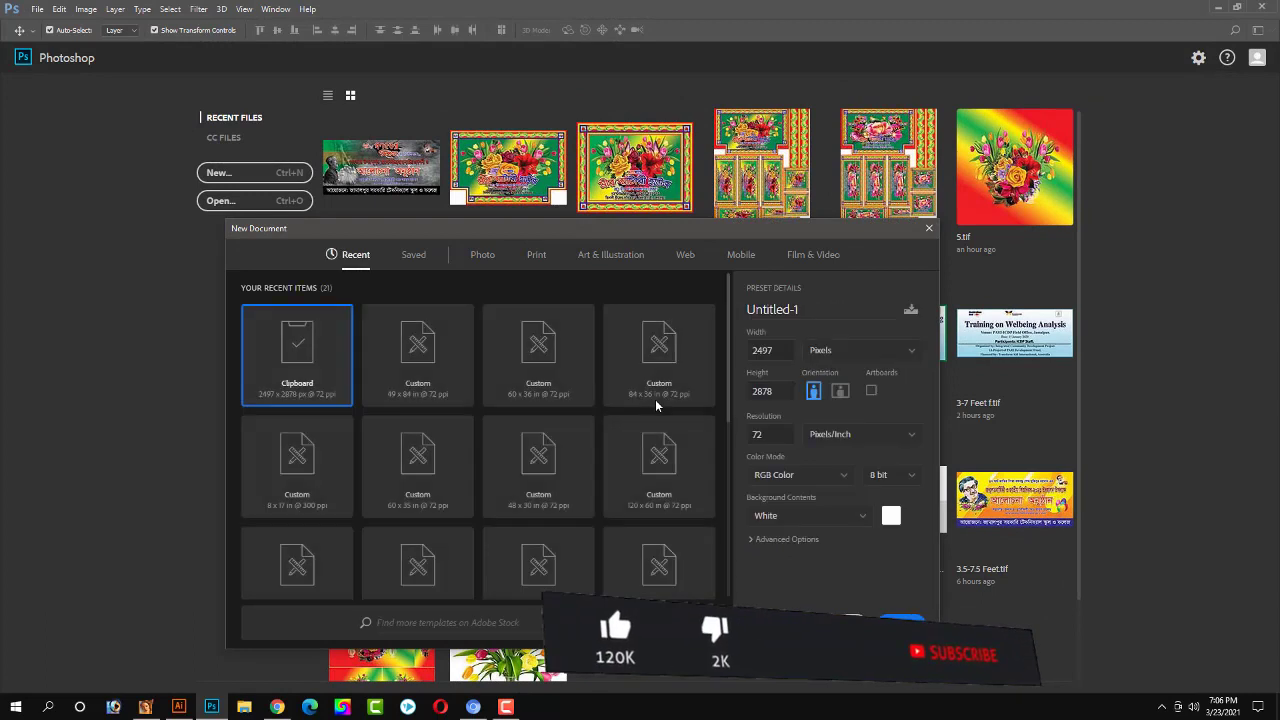
click(820, 352)
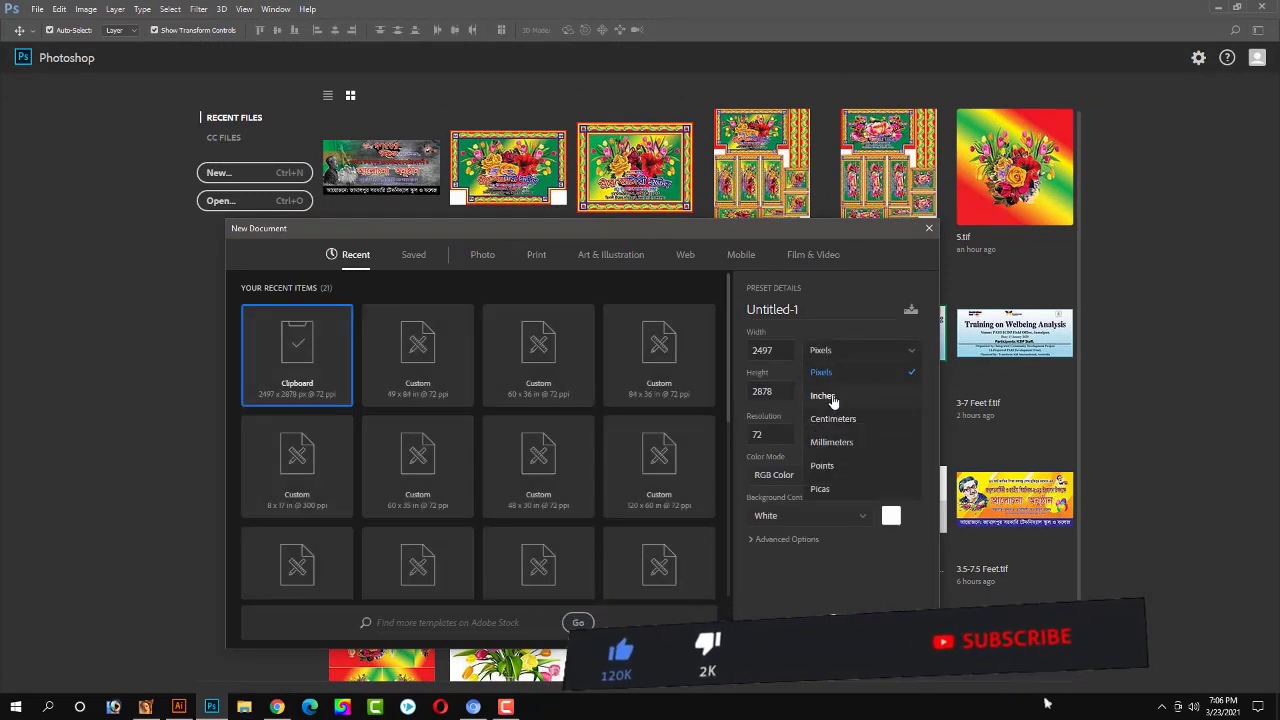
click(823, 396)
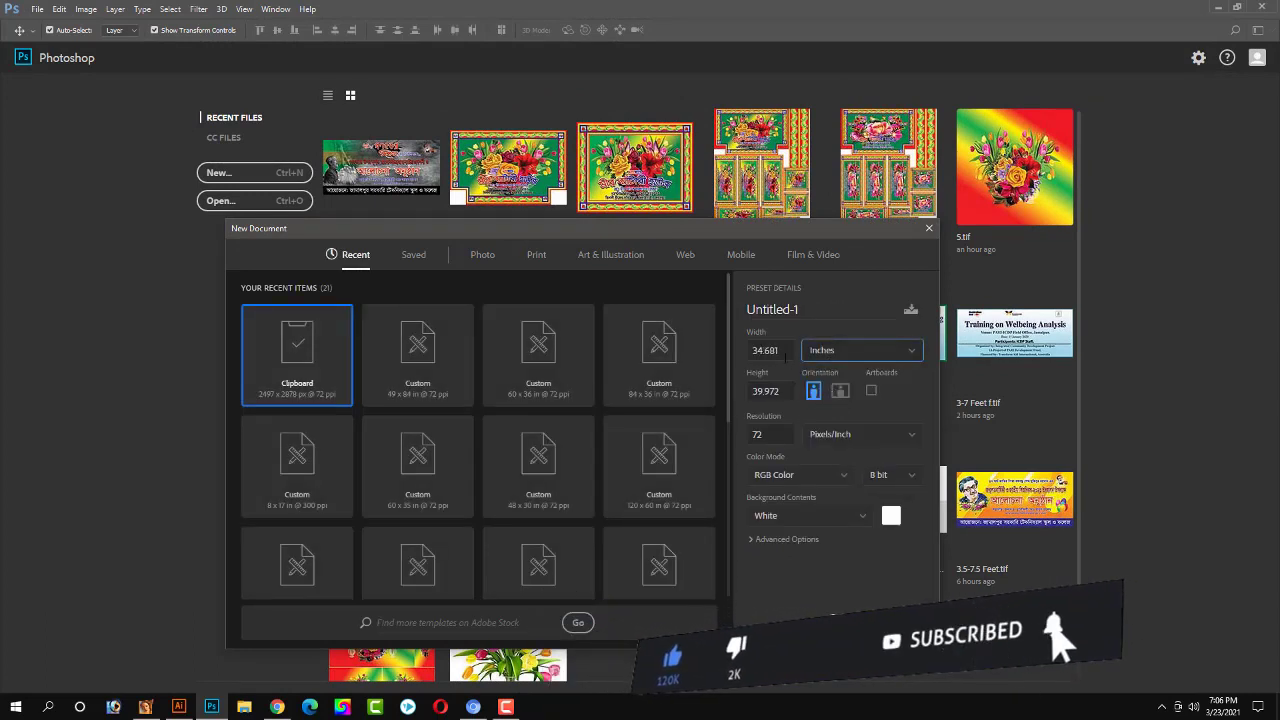
key(shift+Tab)
text(84)
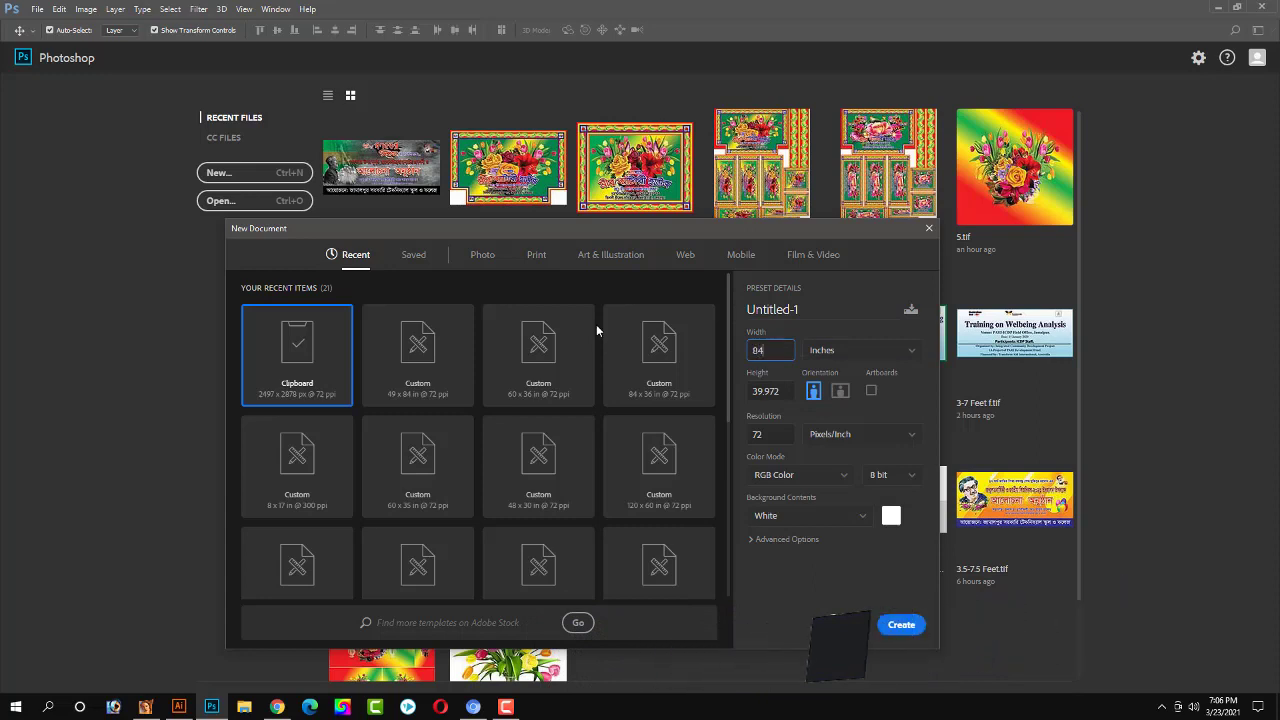
key(Tab)
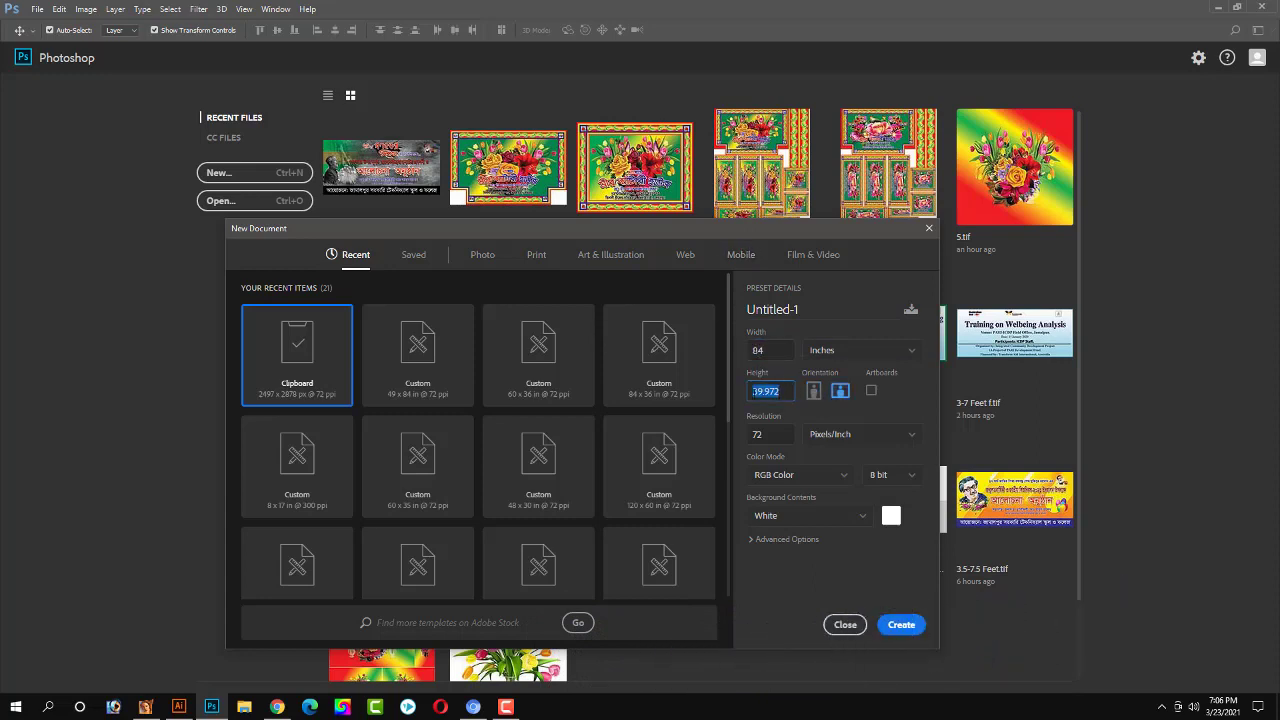
text(36)
key(Tab)
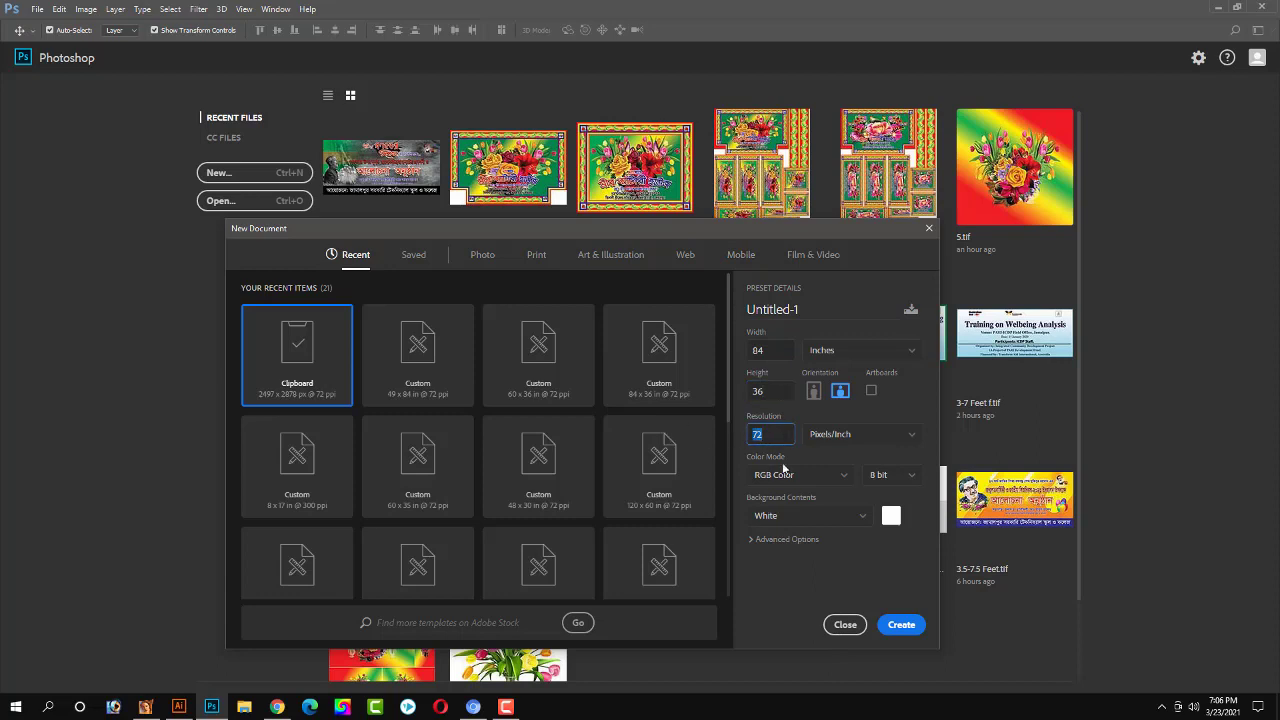
click(792, 481)
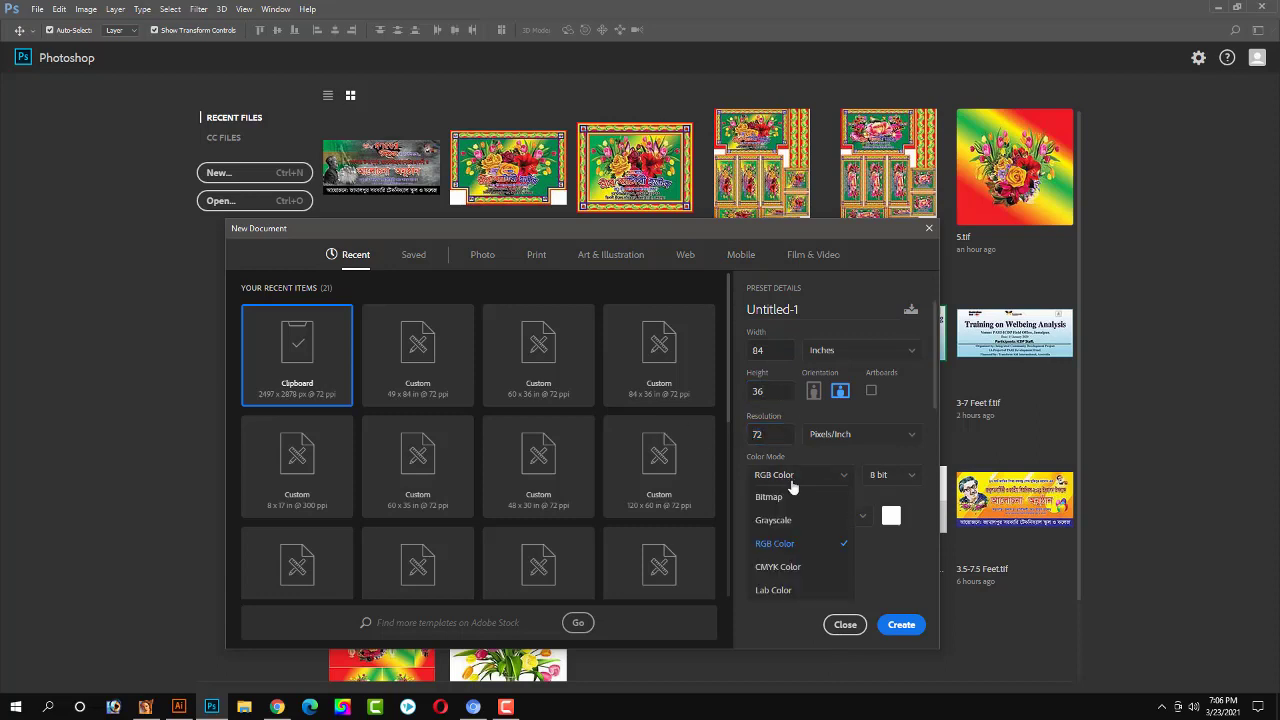
click(782, 567)
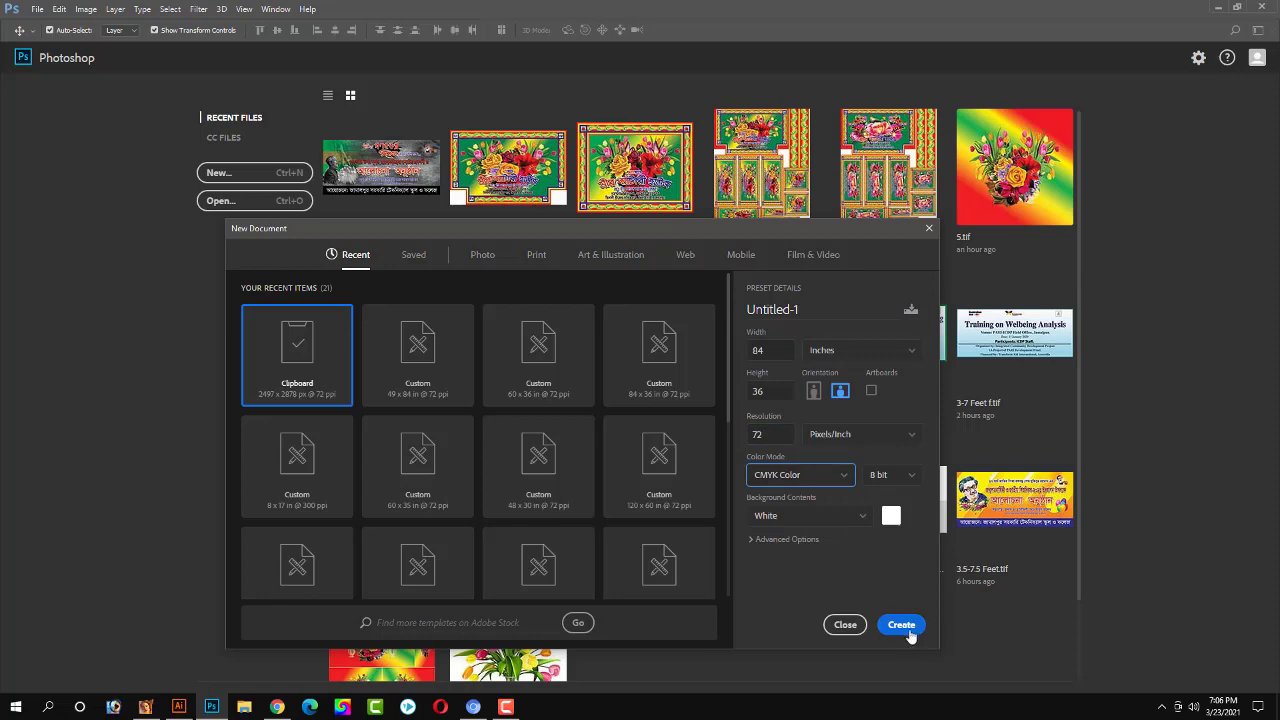
click(903, 627)
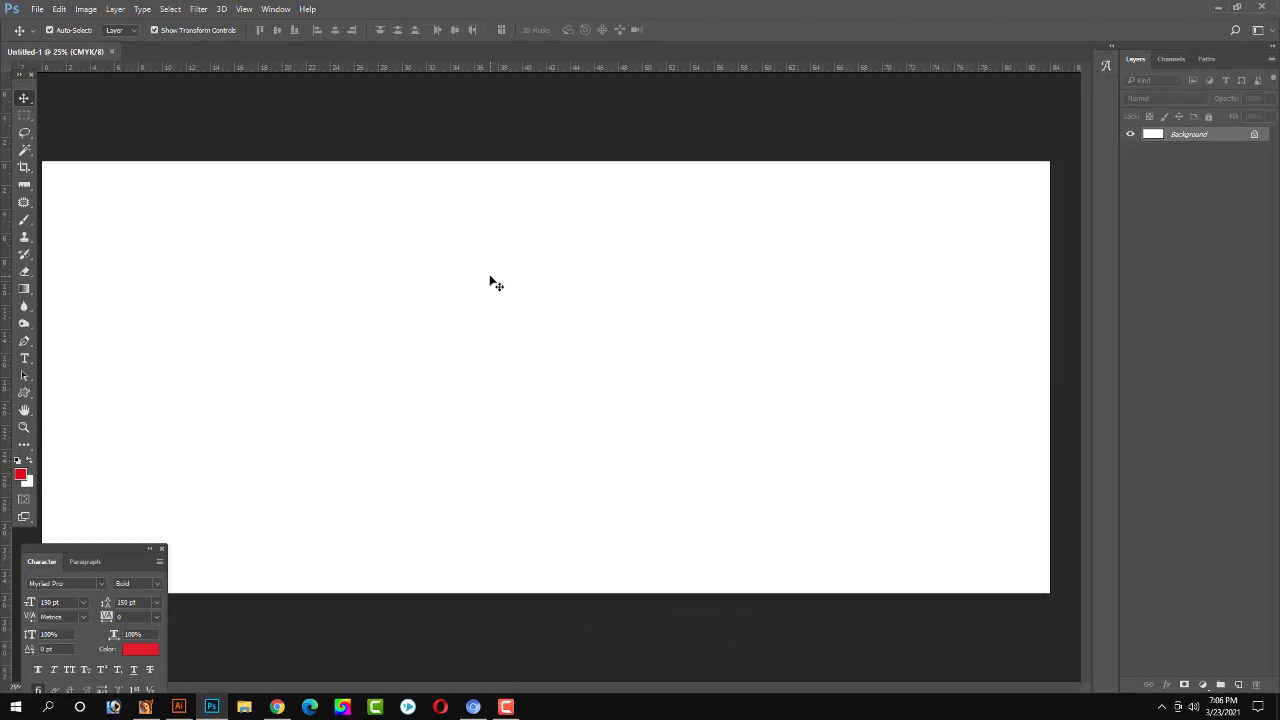
Drag a vertical guide to the canvas centre and undo the accidental background-to-layer conversion.
click(24, 167)
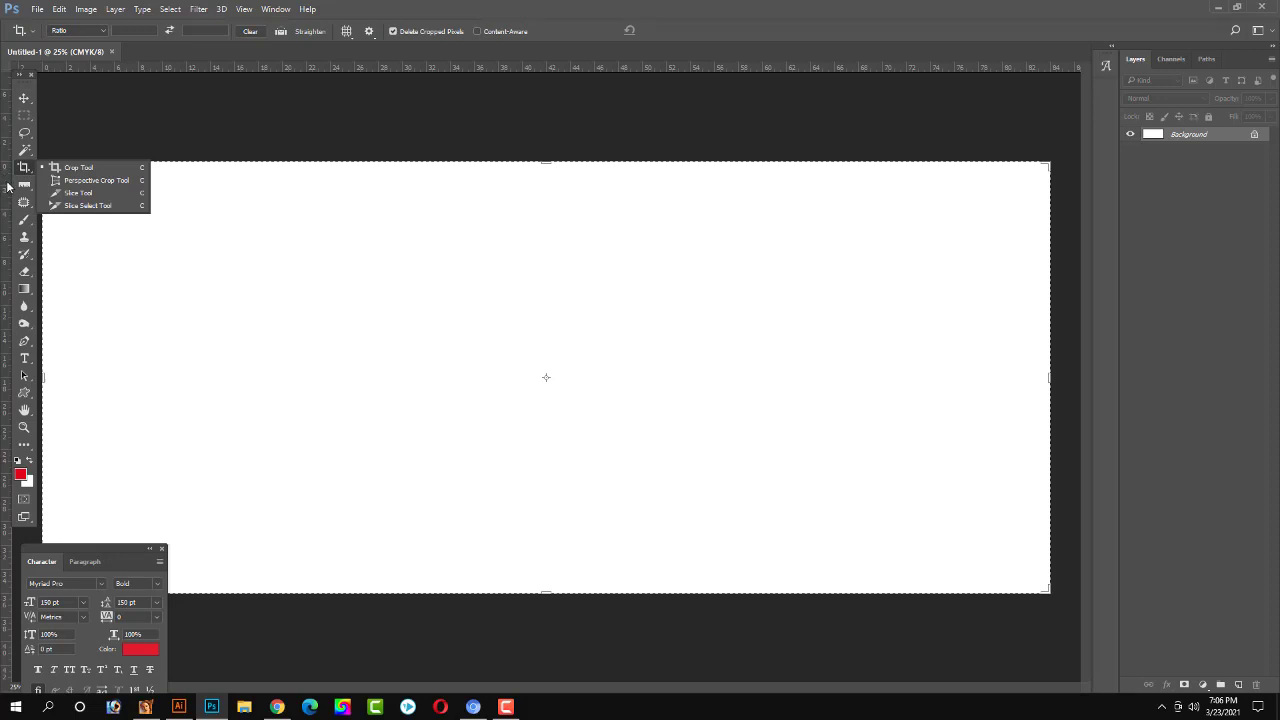
drag(8, 187, 546, 251)
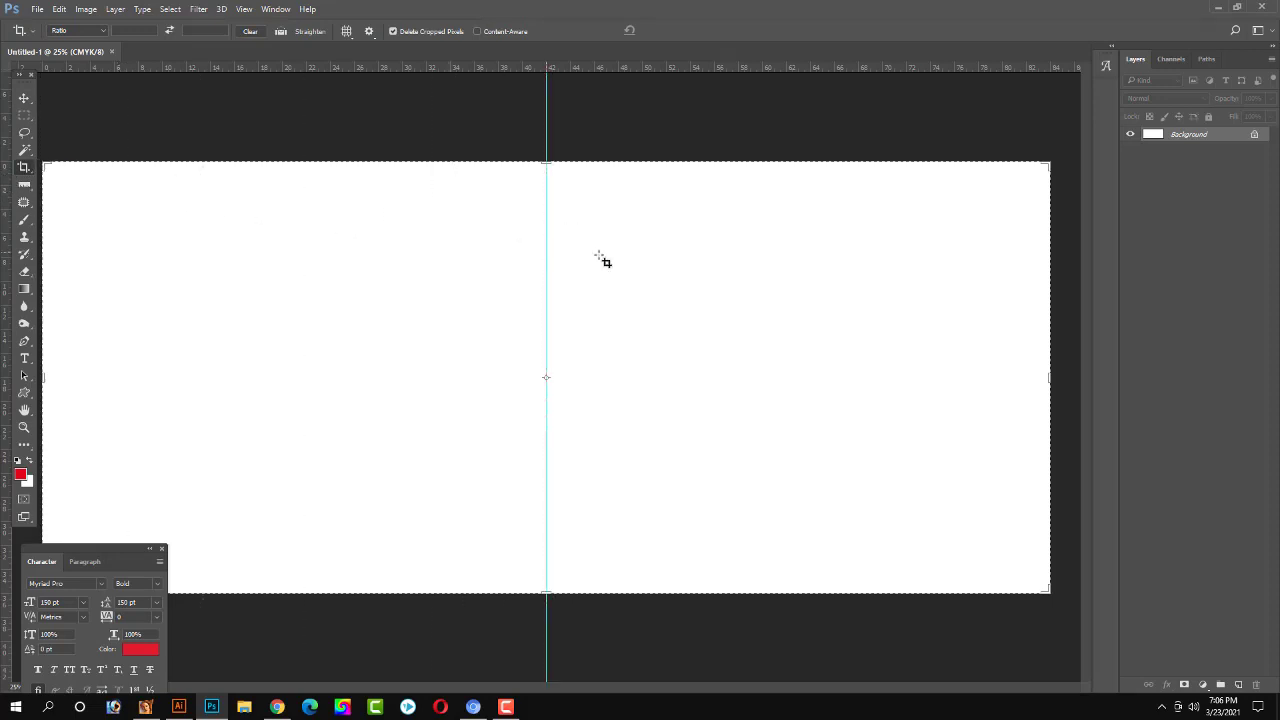
click(24, 98)
drag(305, 126, 314, 126)
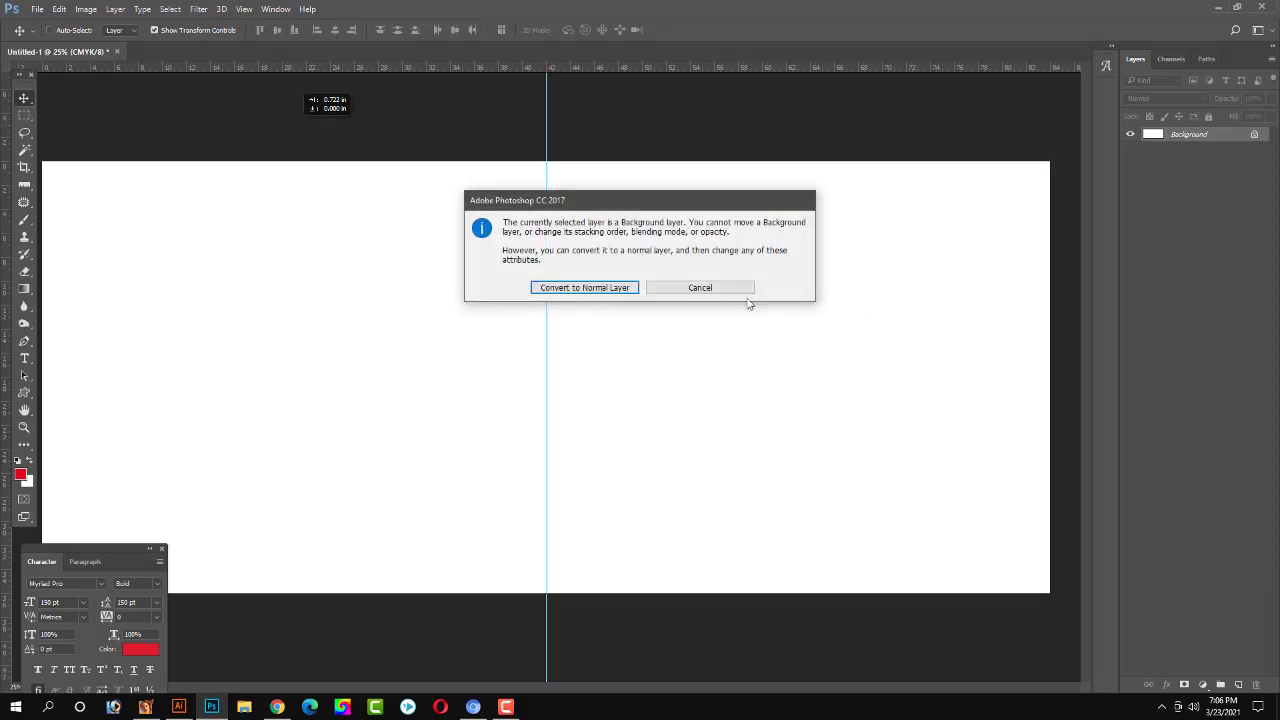
key(Return)
key(ctrl+minus)
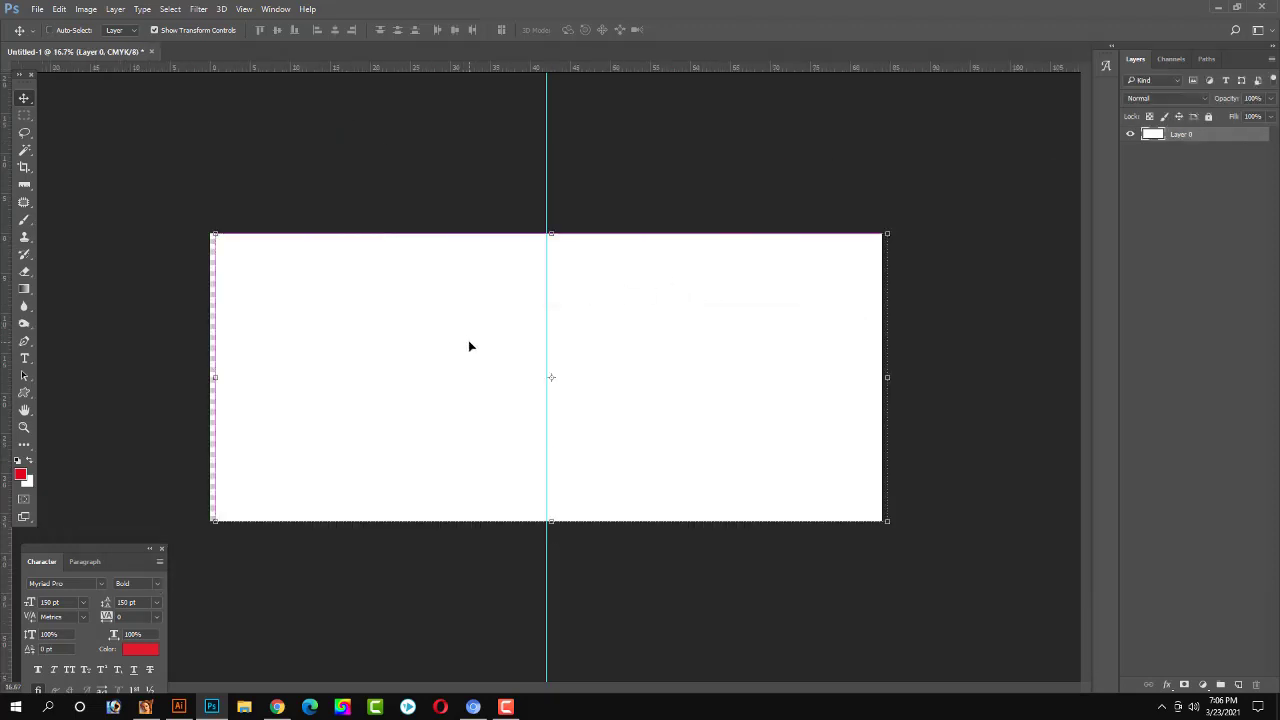
key(ctrl+z)
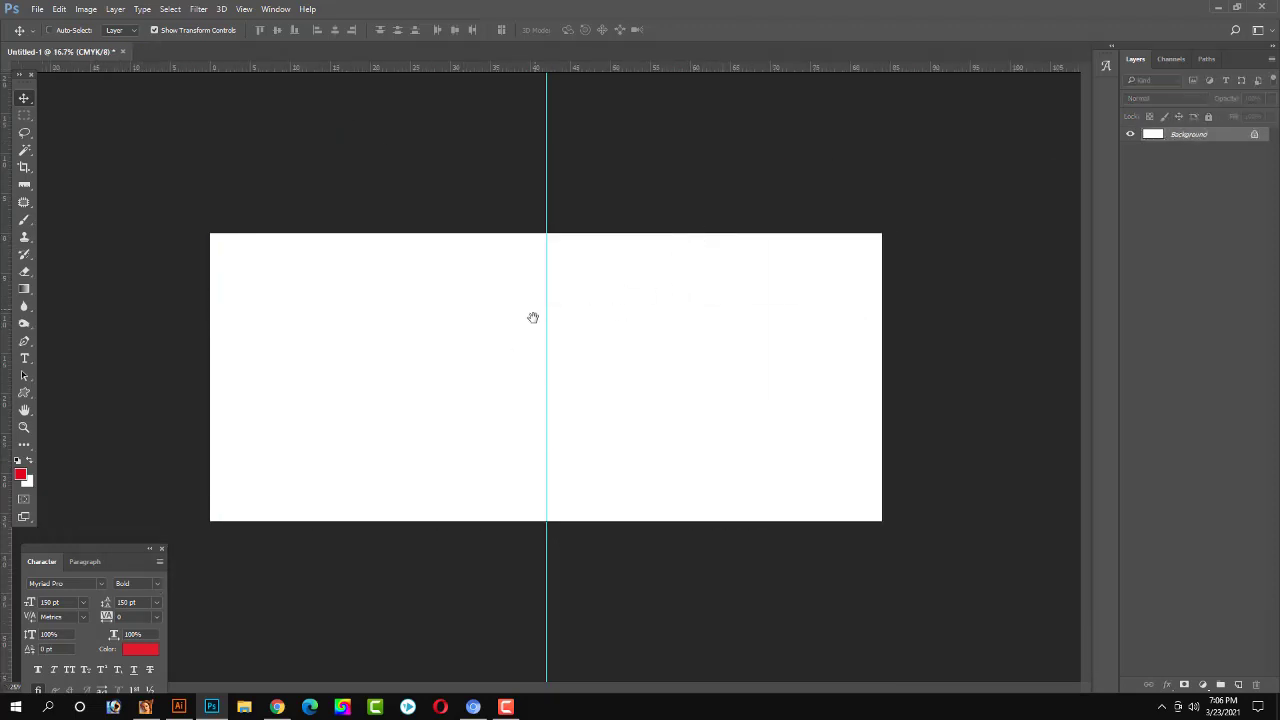
key(ctrl+plus)
key(ctrl+minus)
Open the bangabandh photo from the speech photos folder on the Desktop.
key(ctrl+o)
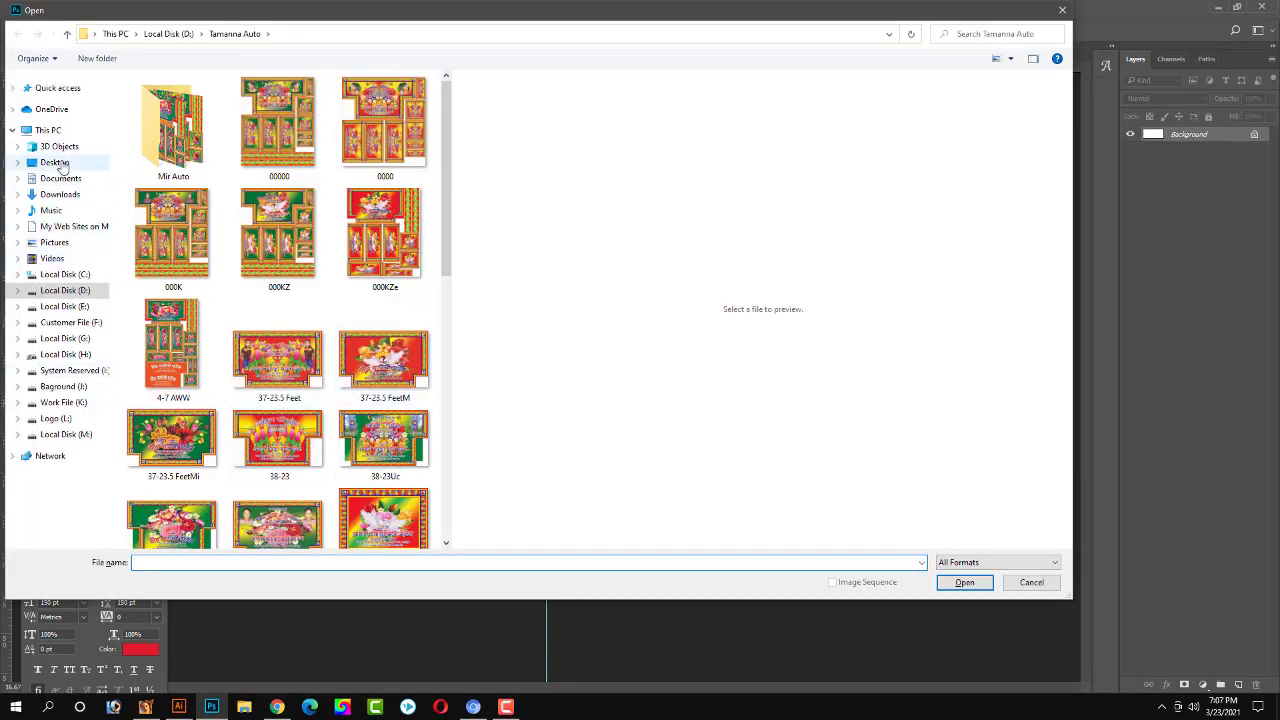
click(56, 163)
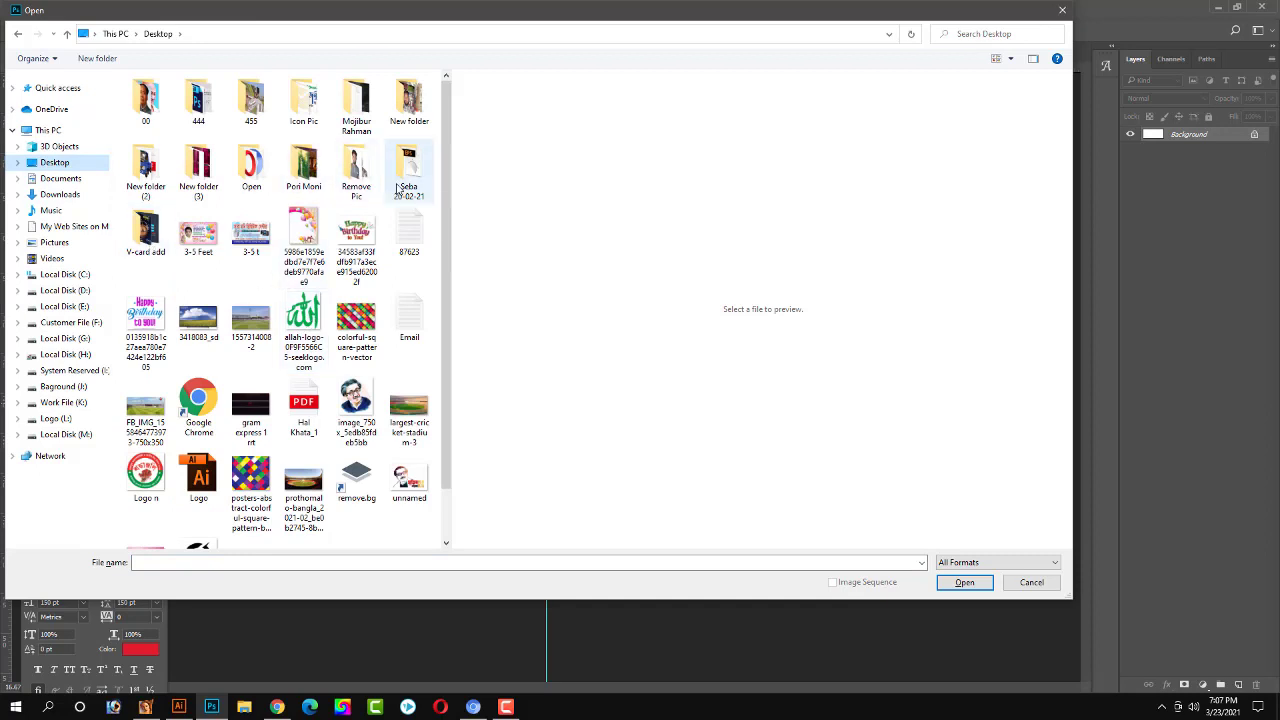
double_click(356, 105)
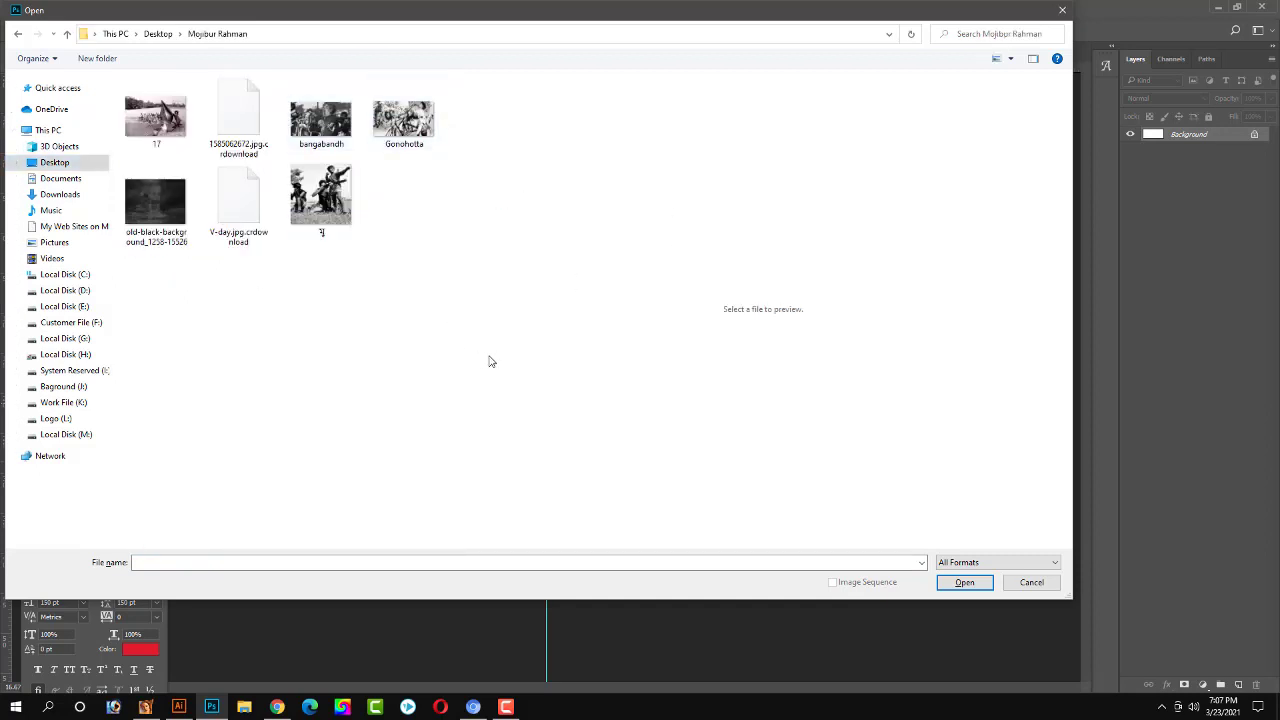
click(330, 126)
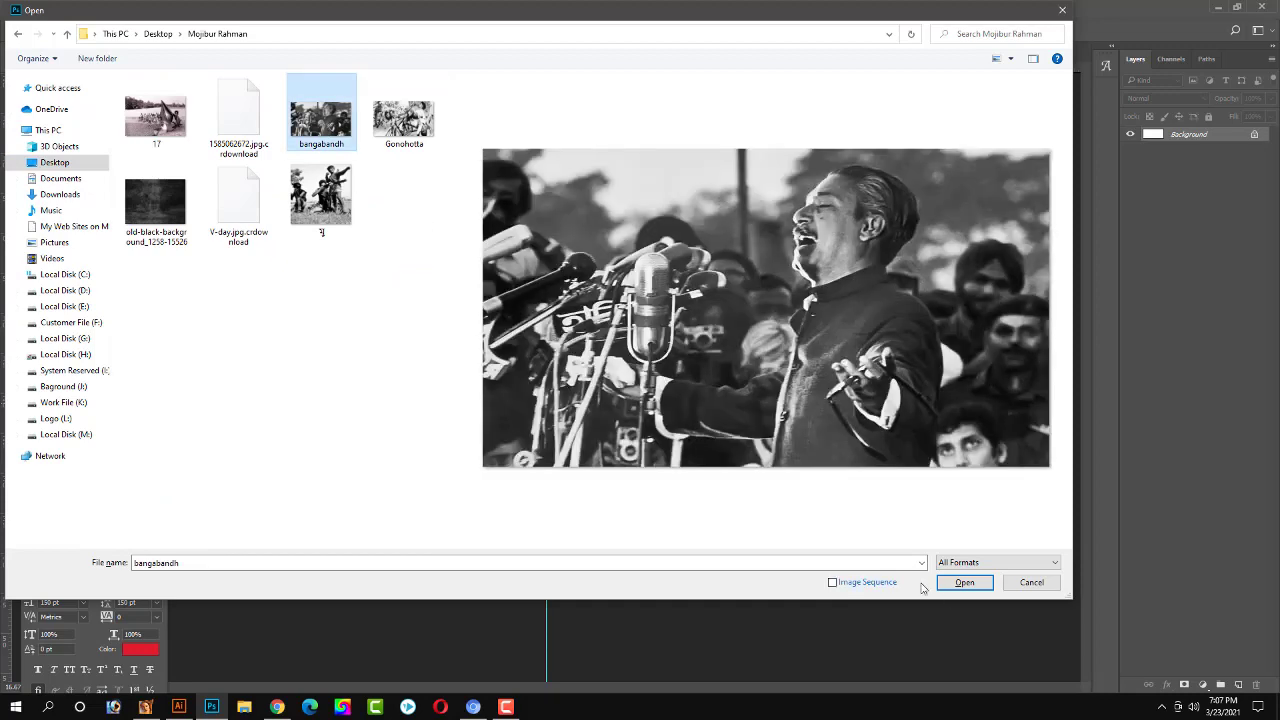
click(964, 582)
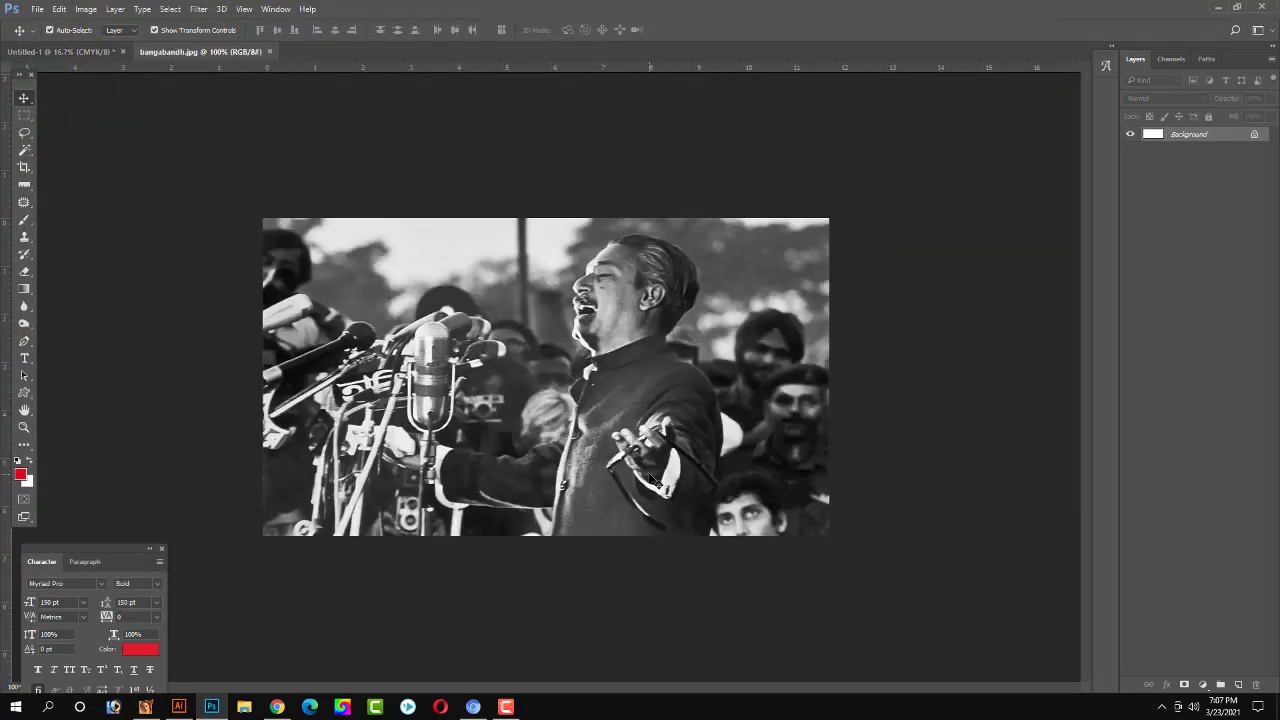
Change the photo's resolution to 300 ppi in Image Size.
click(87, 10)
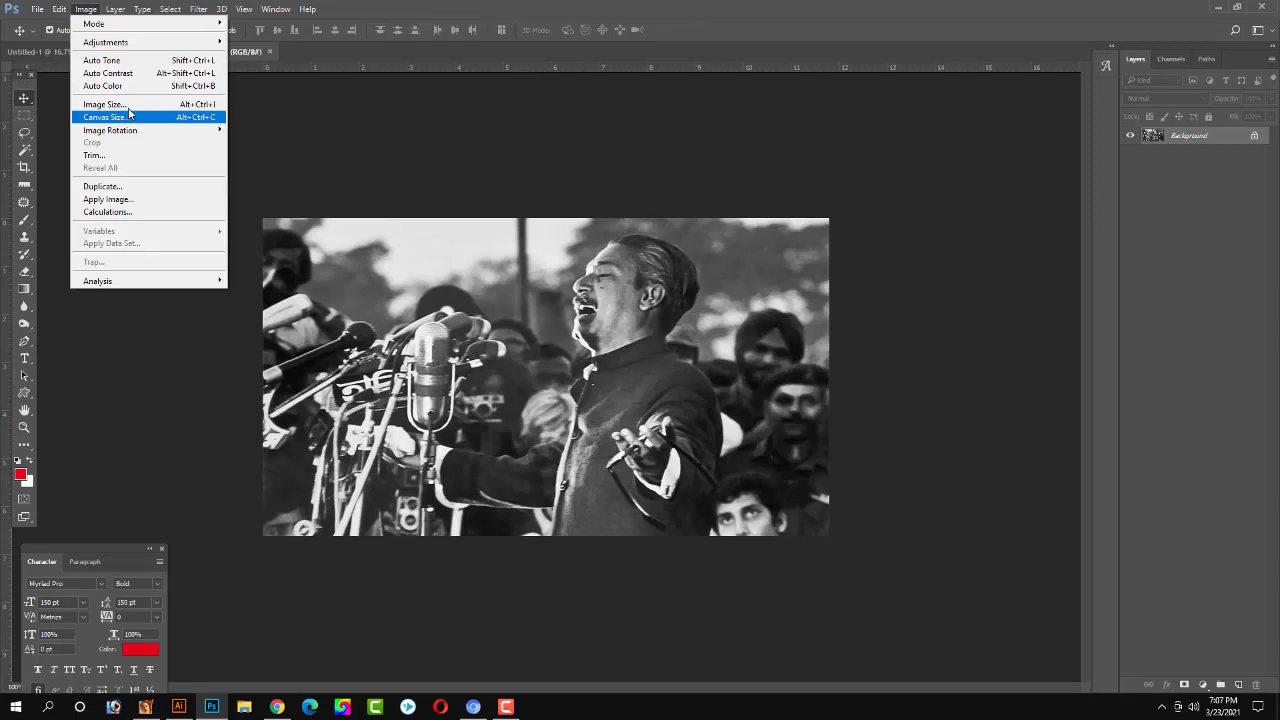
click(105, 104)
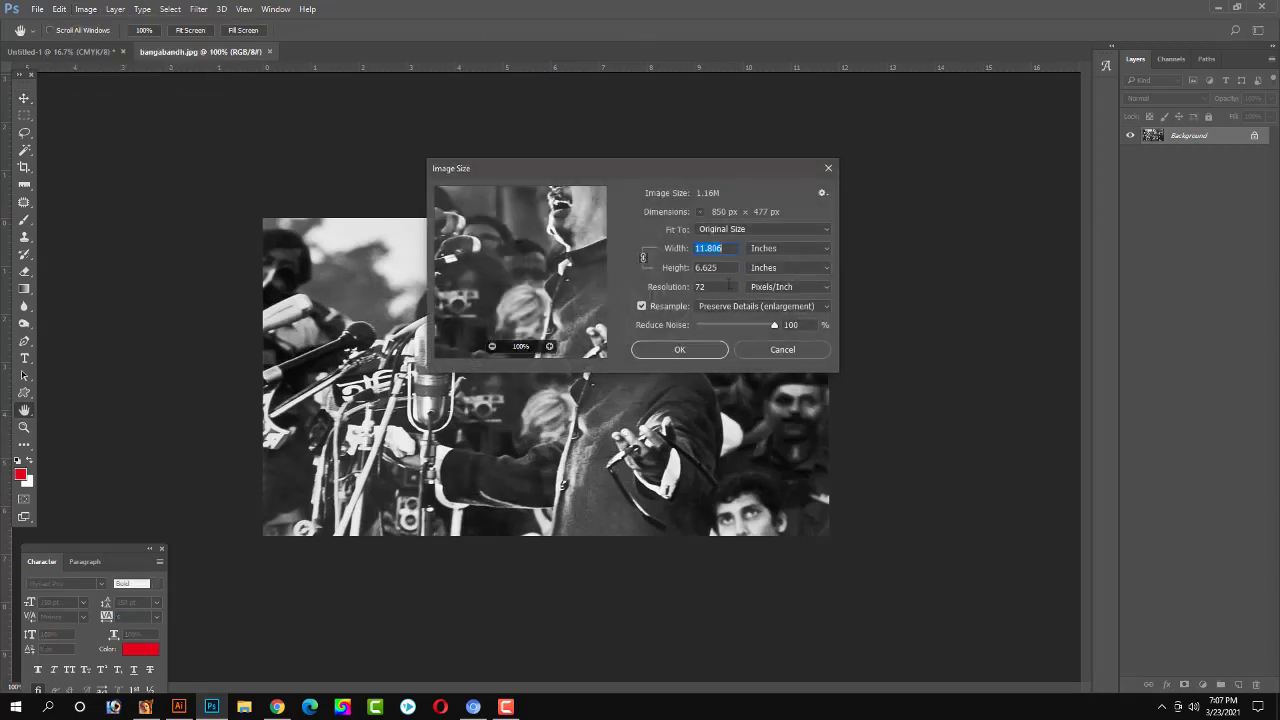
click(689, 290)
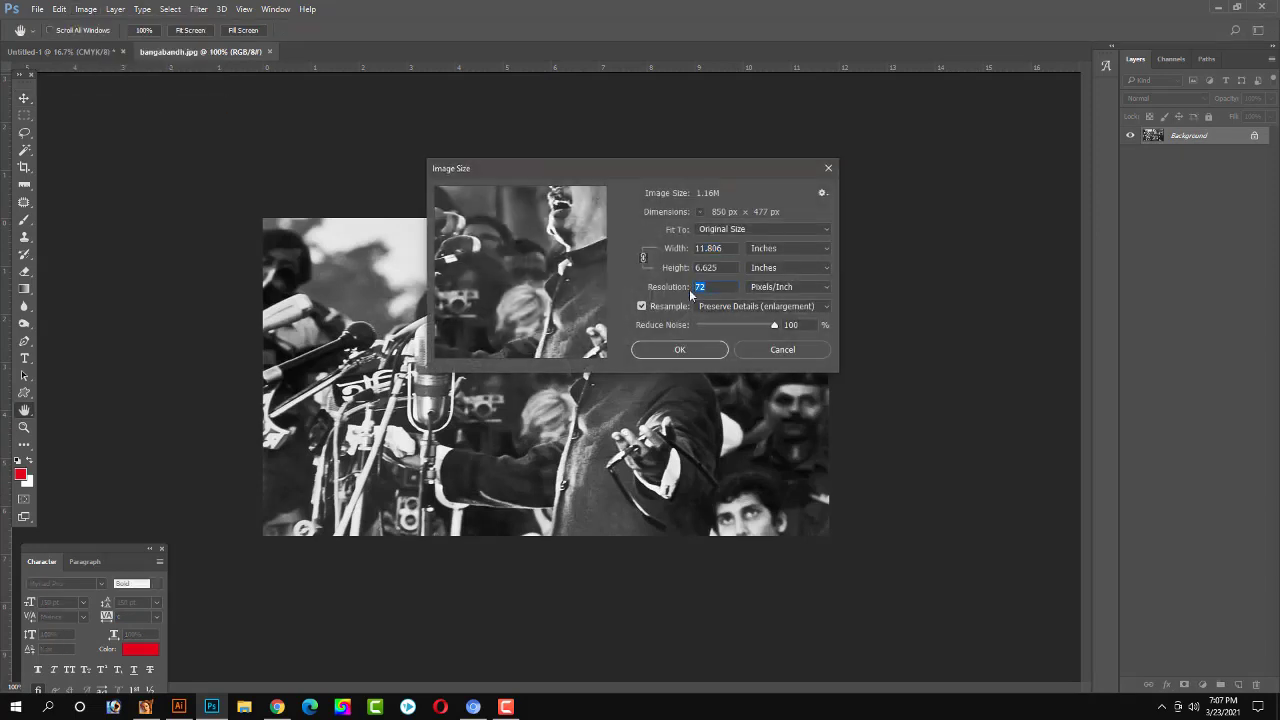
text(300)
key(Return)
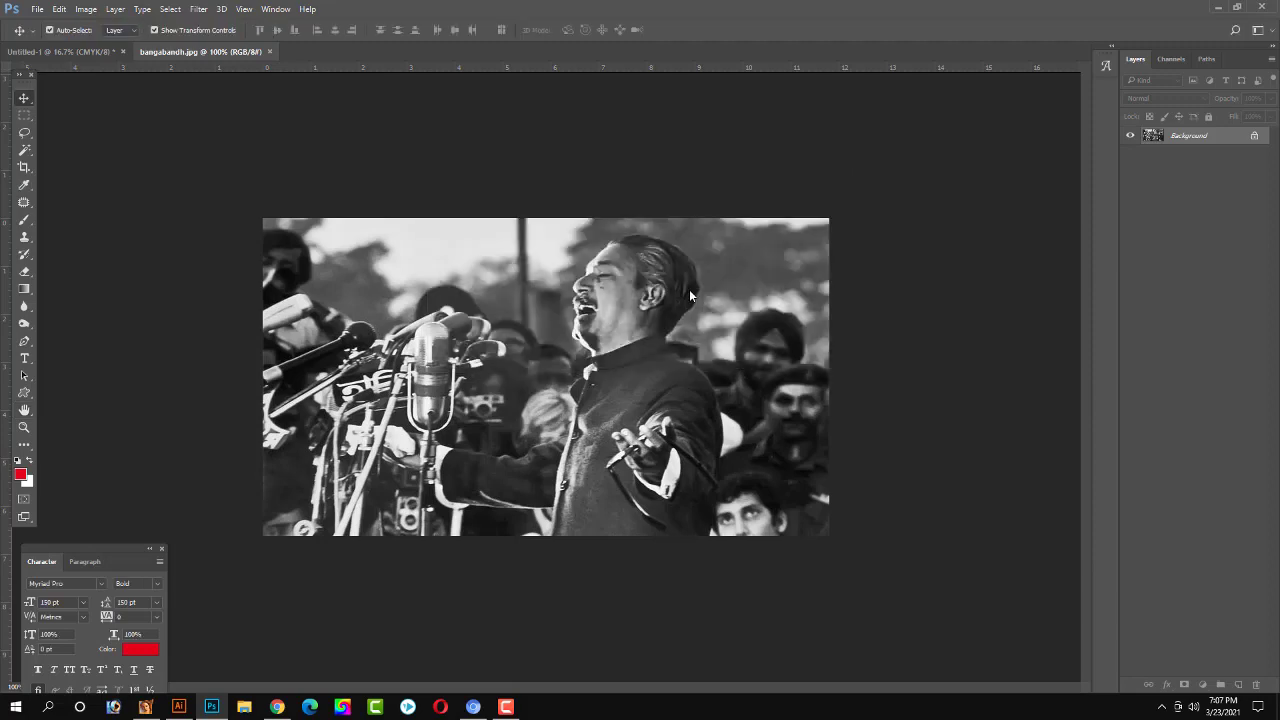
scroll(562, 380, up, 3)
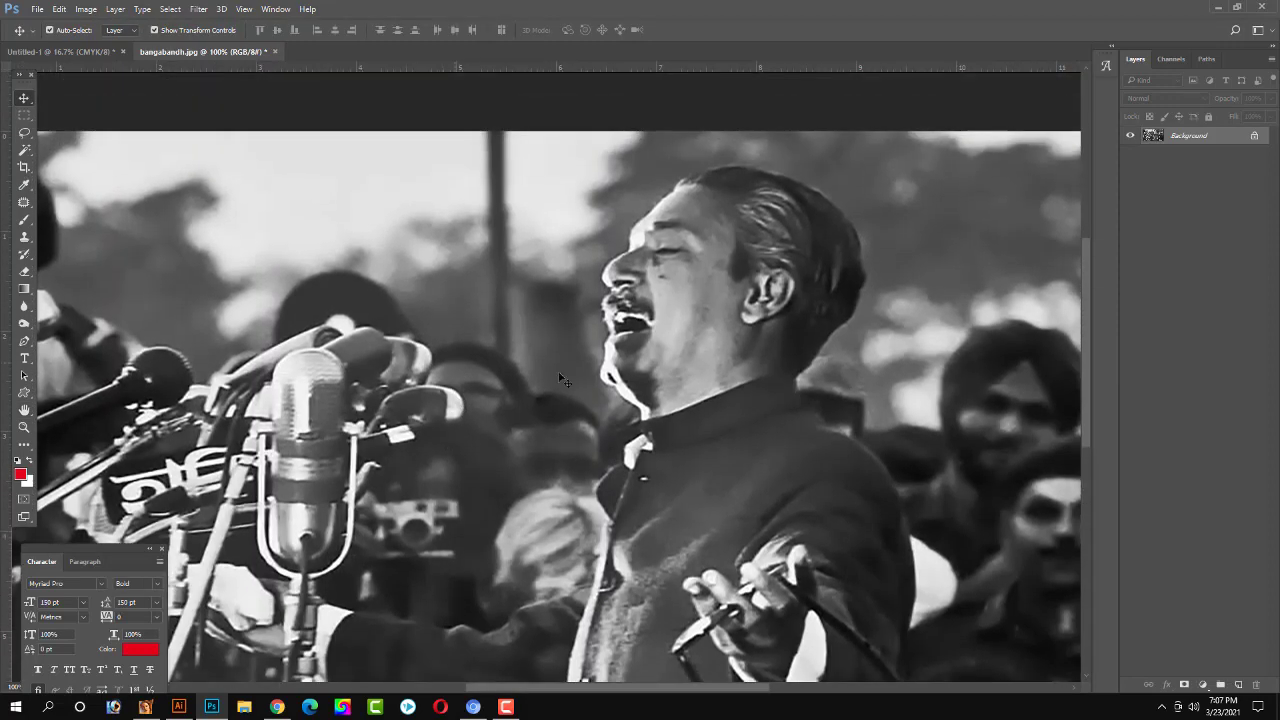
scroll(390, 194, up, 1)
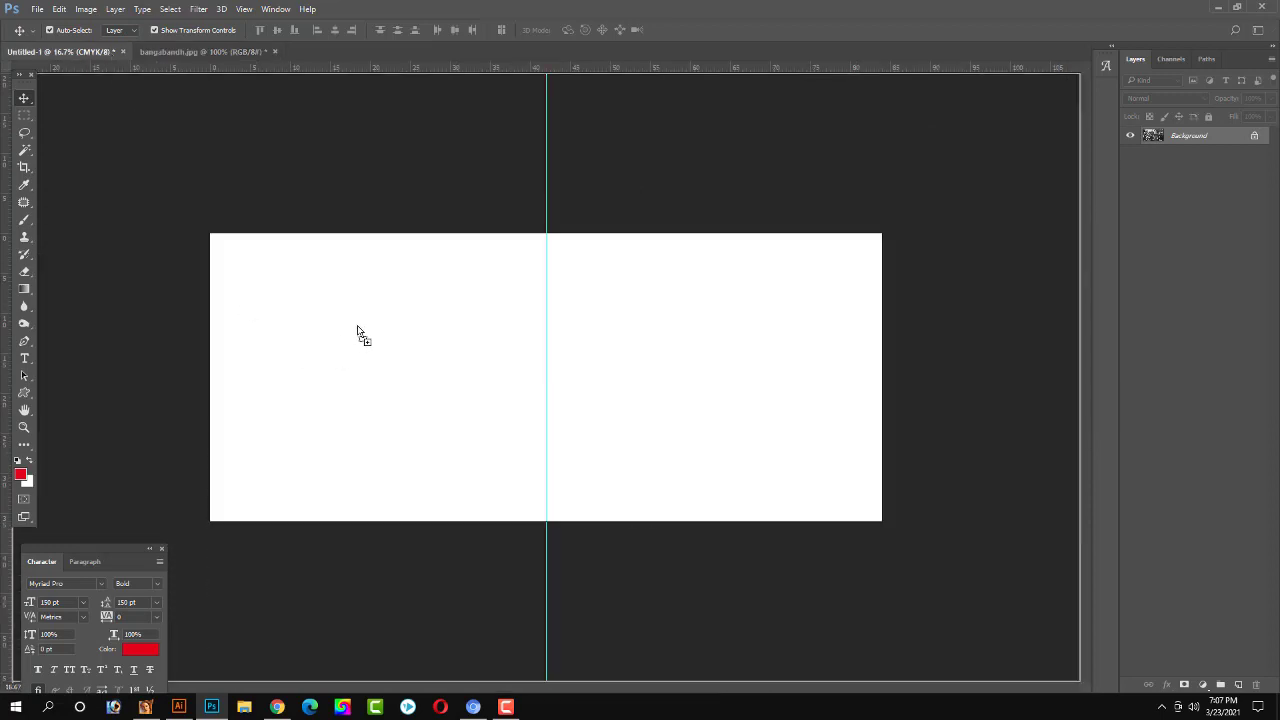
Drag the speech photo onto the banner as Layer 1, then restore the Photoshop window.
drag(110, 52, 357, 334)
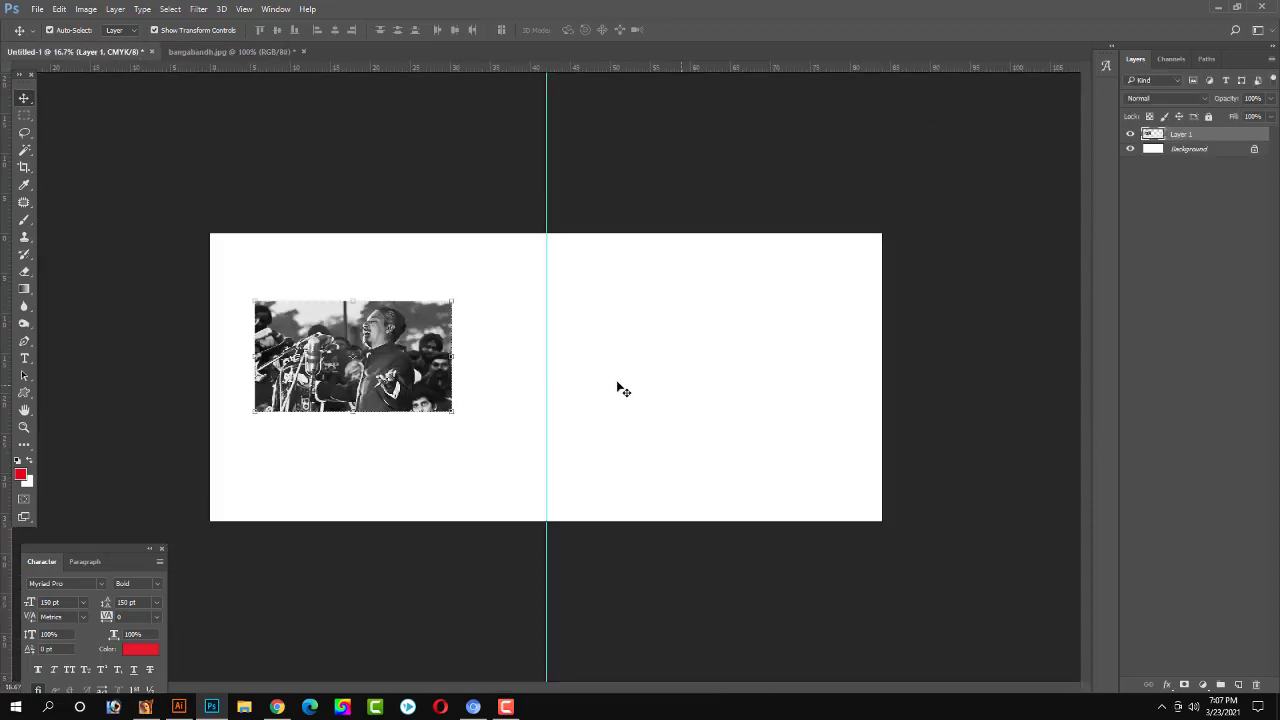
drag(432, 380, 432, 394)
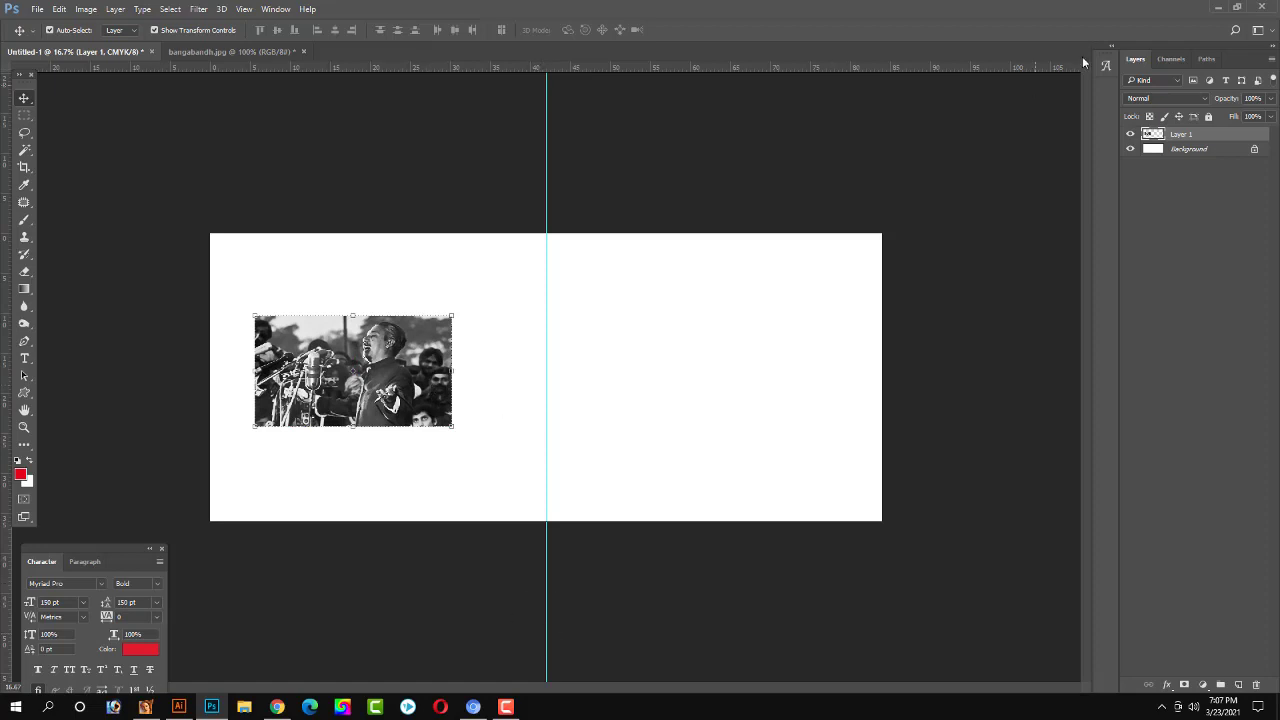
click(1218, 8)
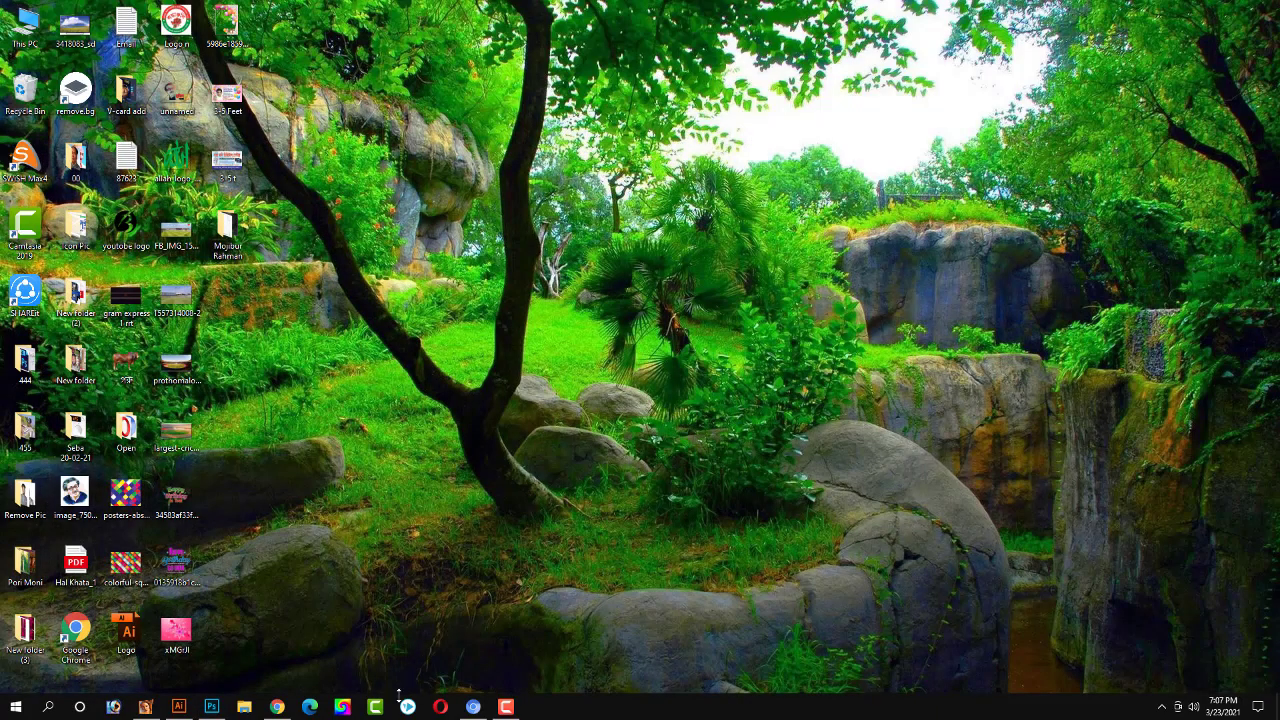
click(505, 706)
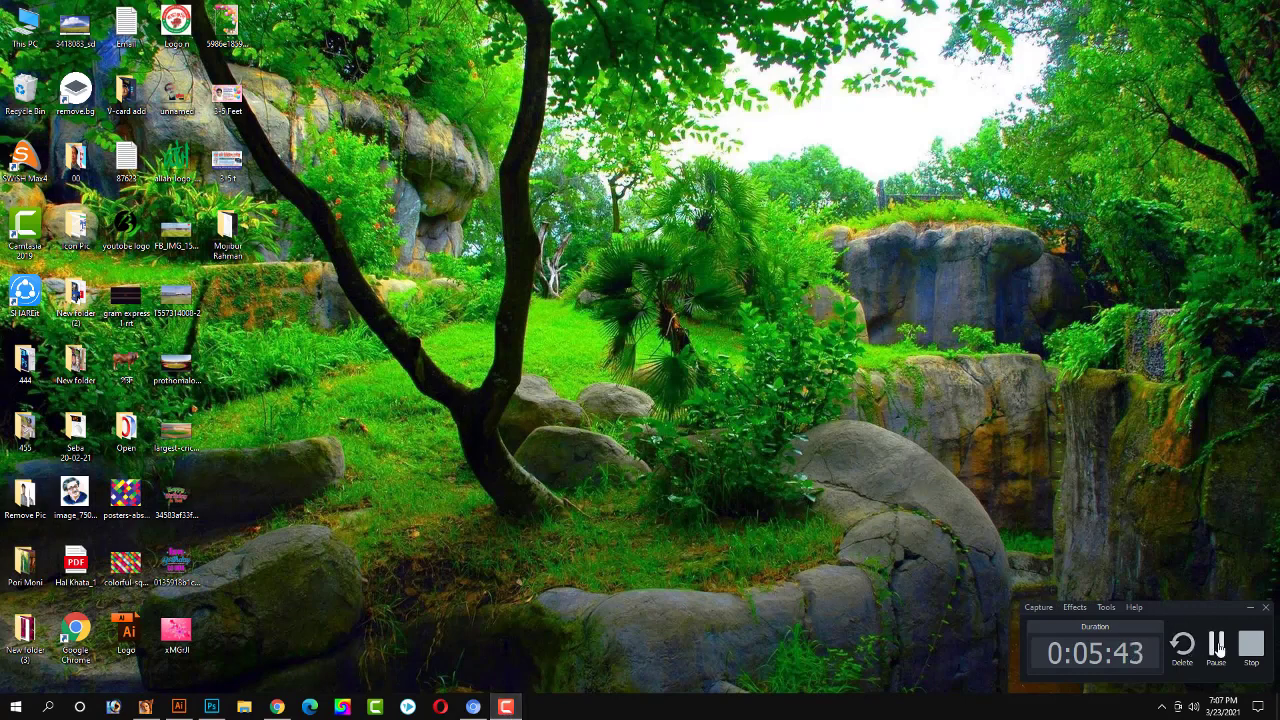
click(1217, 647)
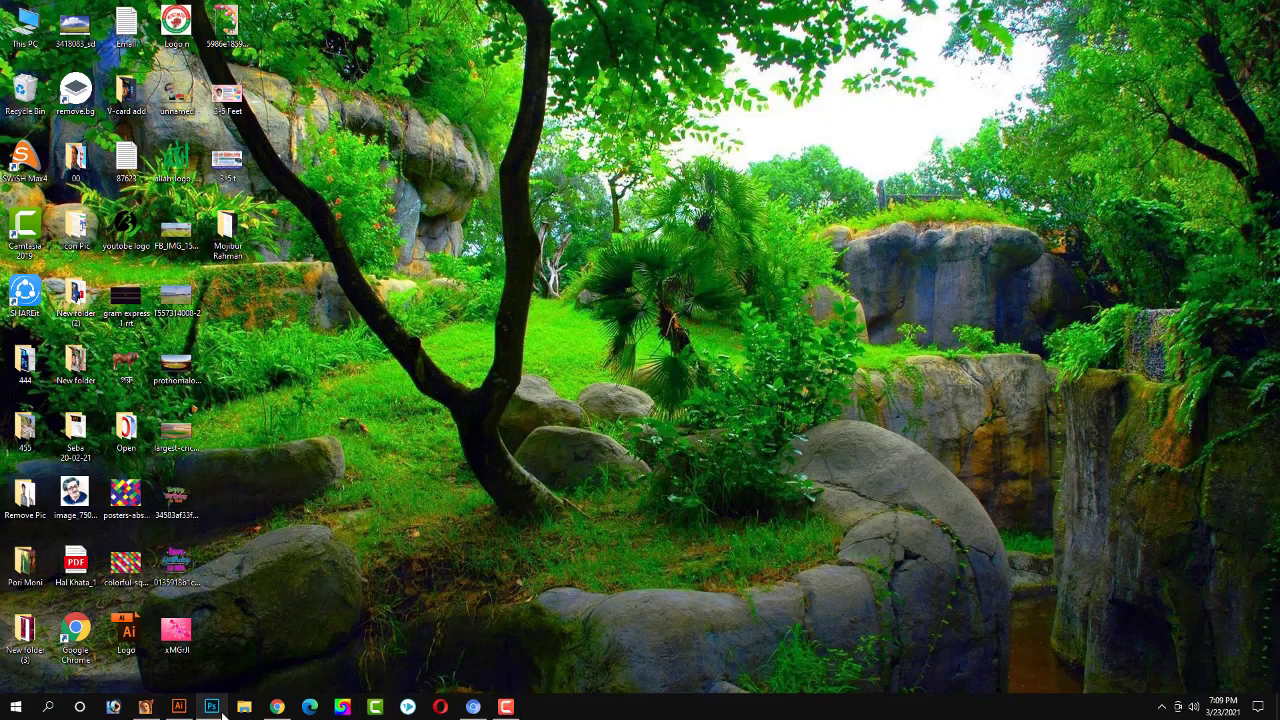
click(213, 707)
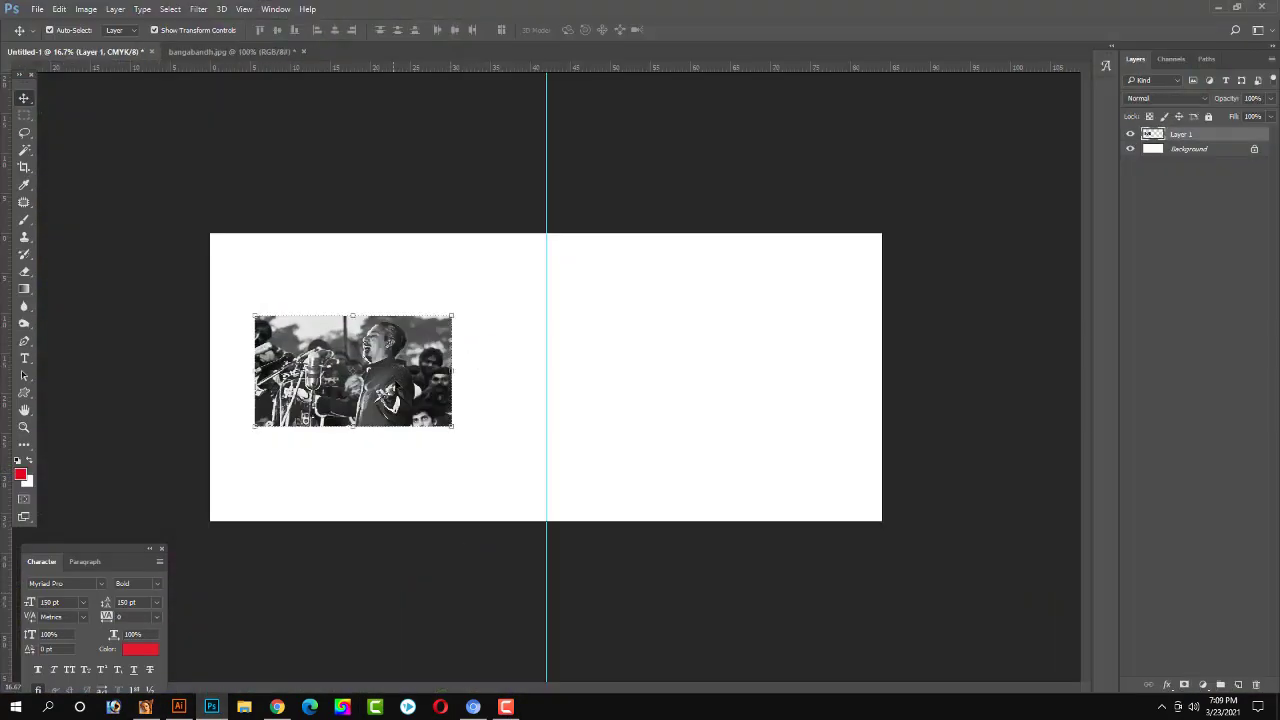
Free-transform Layer 1 larger and Flip Horizontal, then move it flush to the left edge.
key(ctrl)
key(ctrl+t)
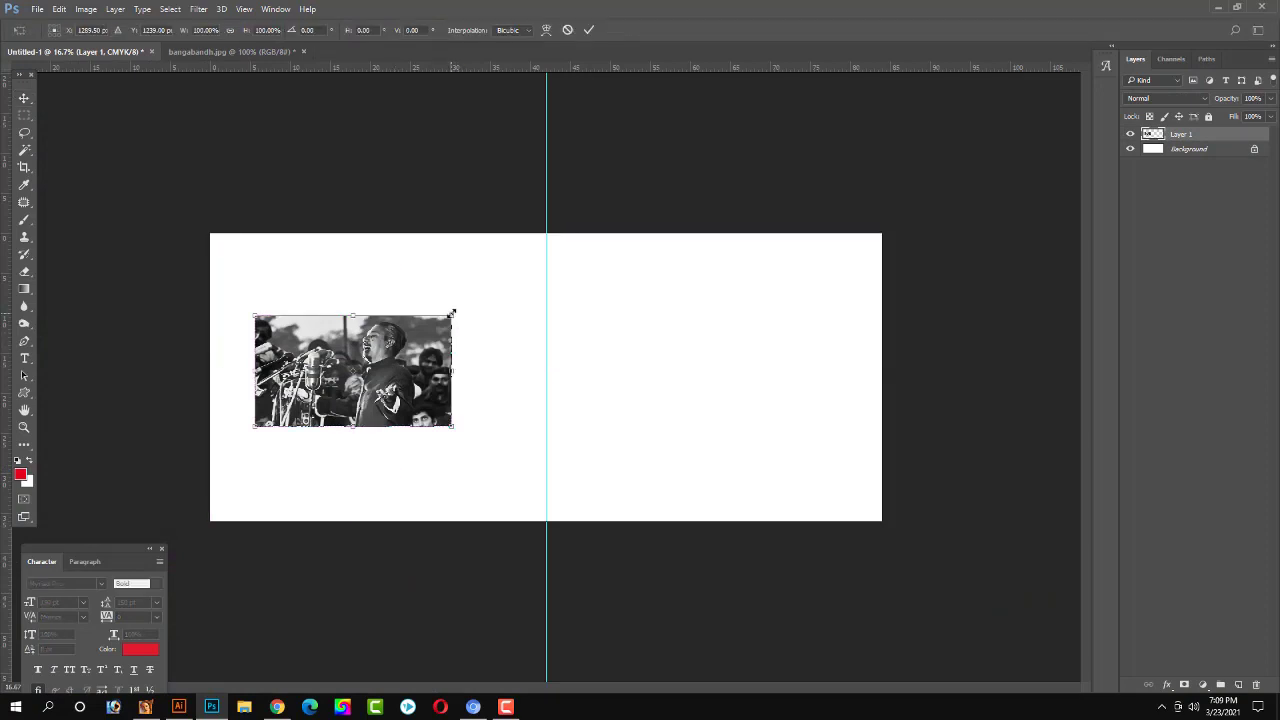
drag(451, 314, 543, 265)
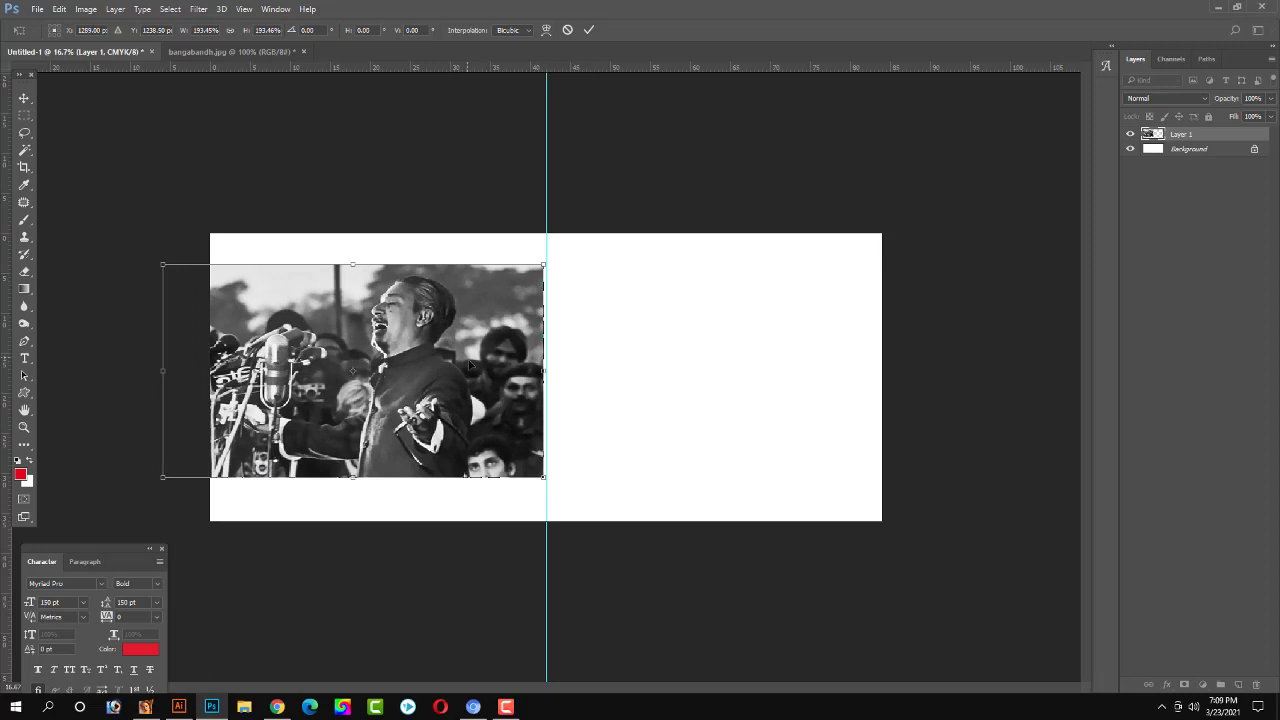
right_click(493, 362)
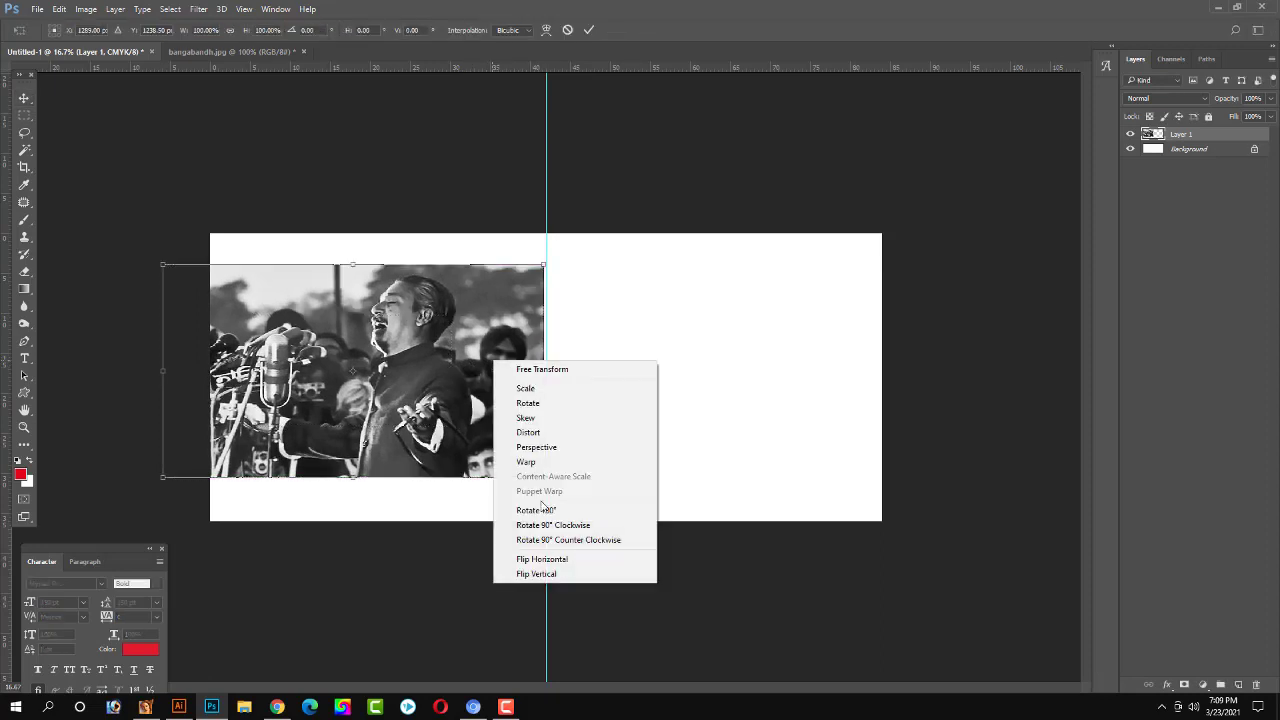
click(563, 560)
key(Return)
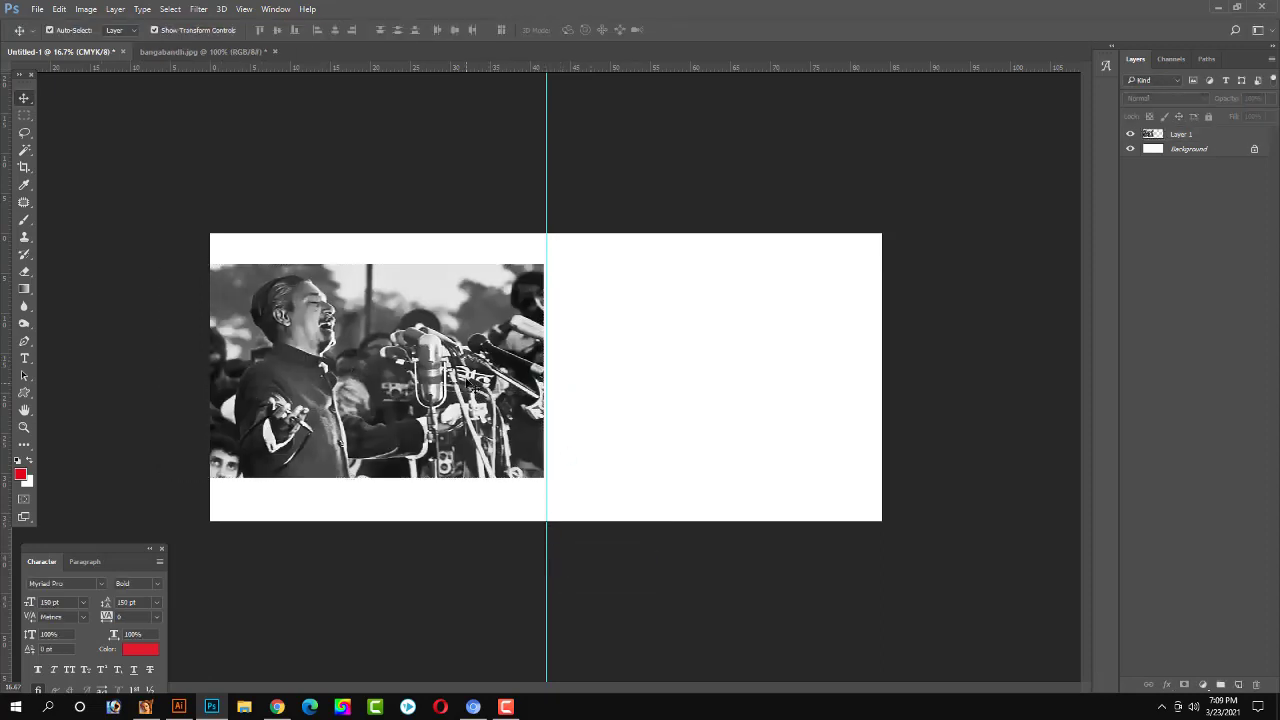
drag(469, 383, 456, 372)
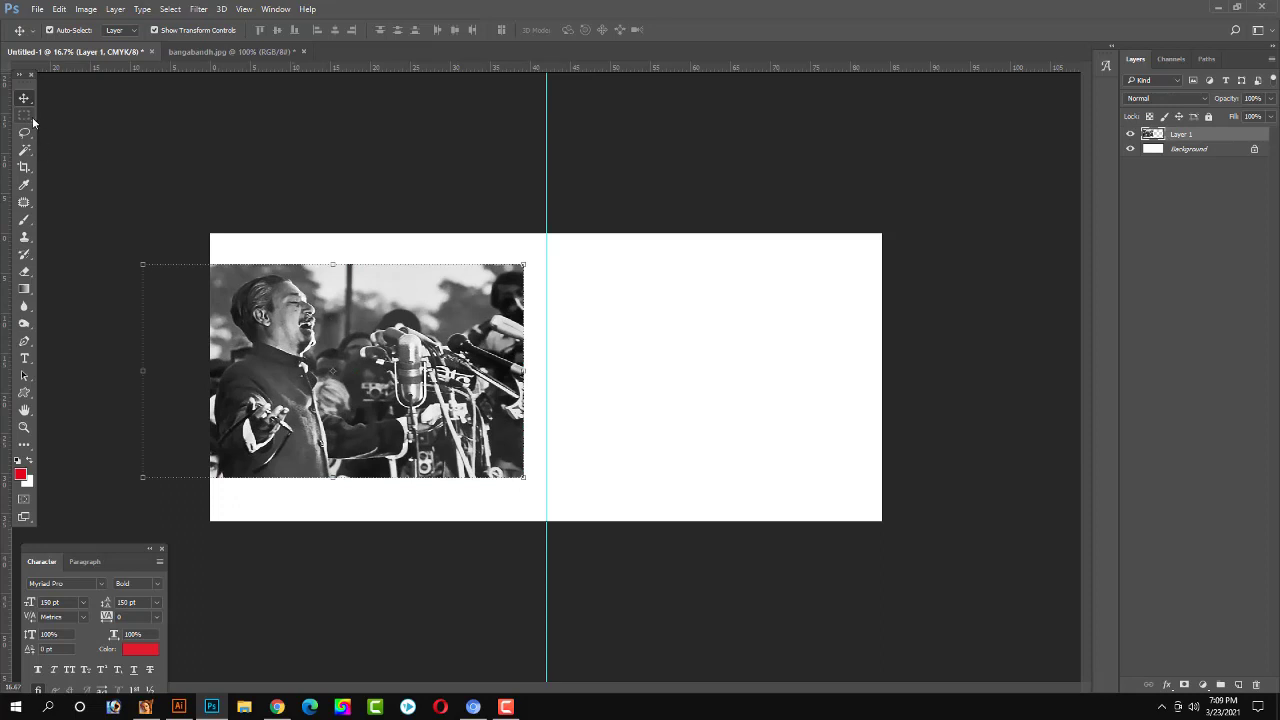
Use Image > Crop to trim photo parts hanging outside the canvas.
click(24, 167)
click(86, 9)
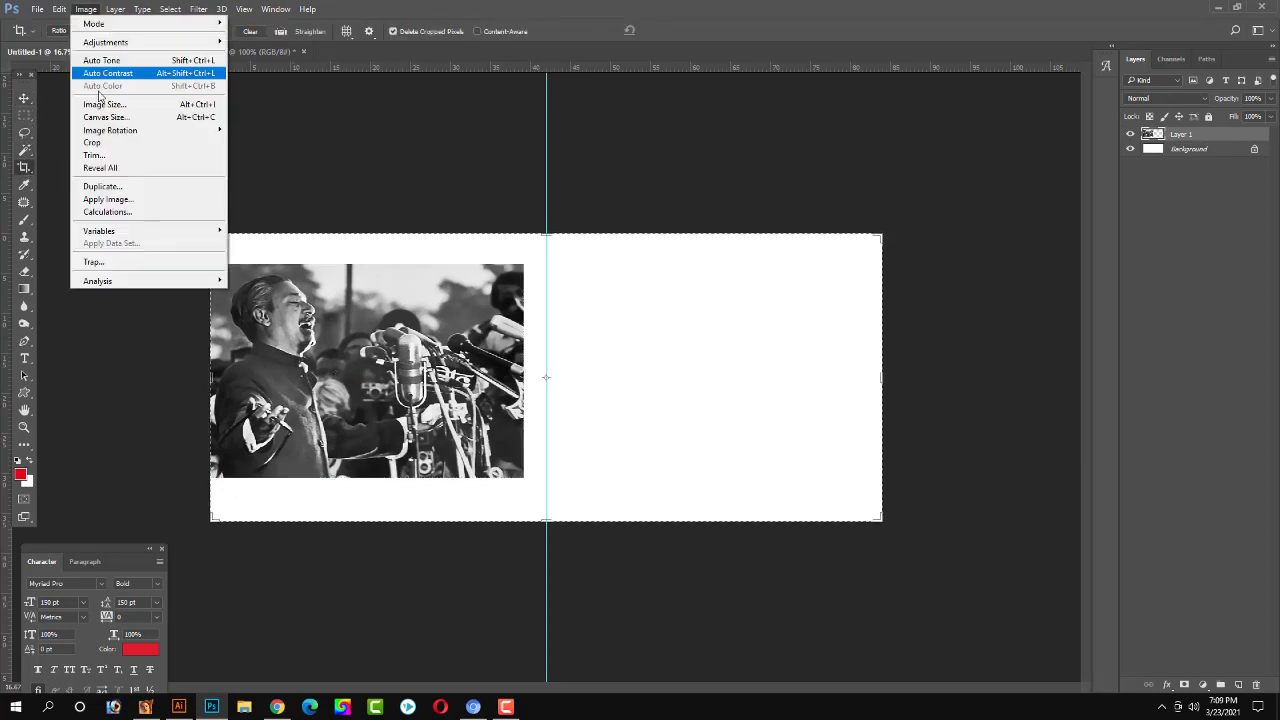
click(108, 143)
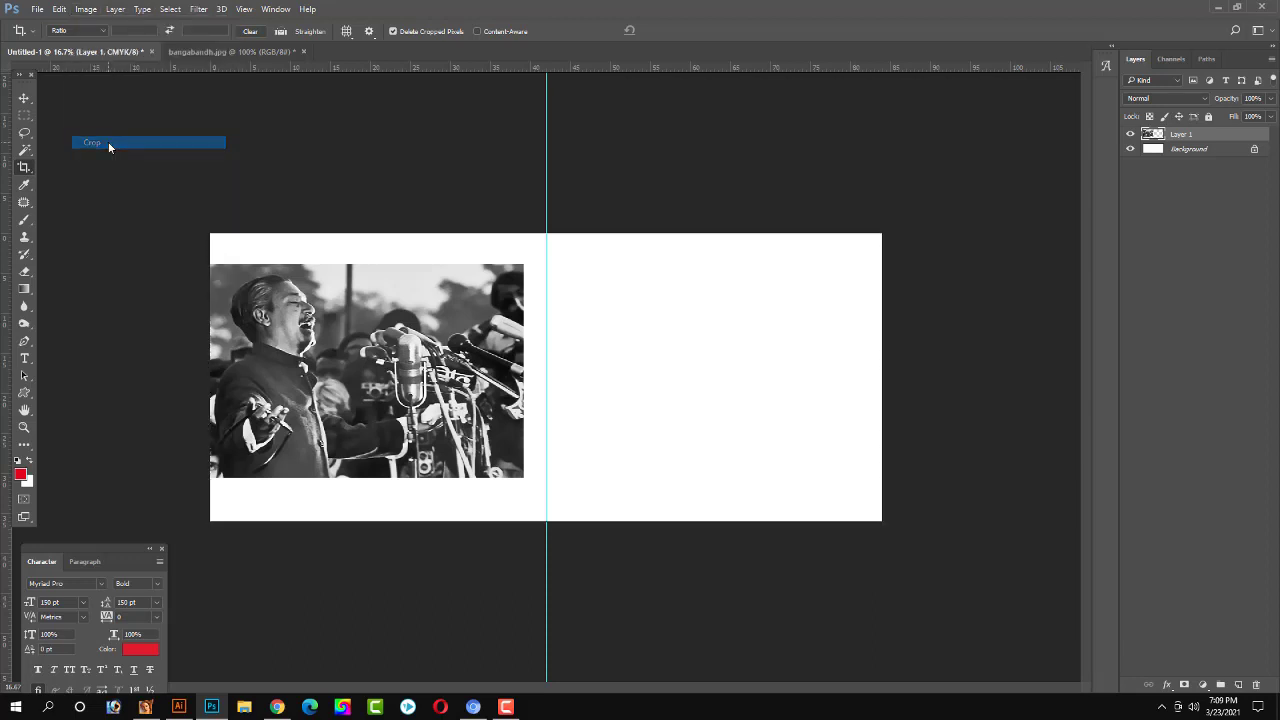
click(24, 98)
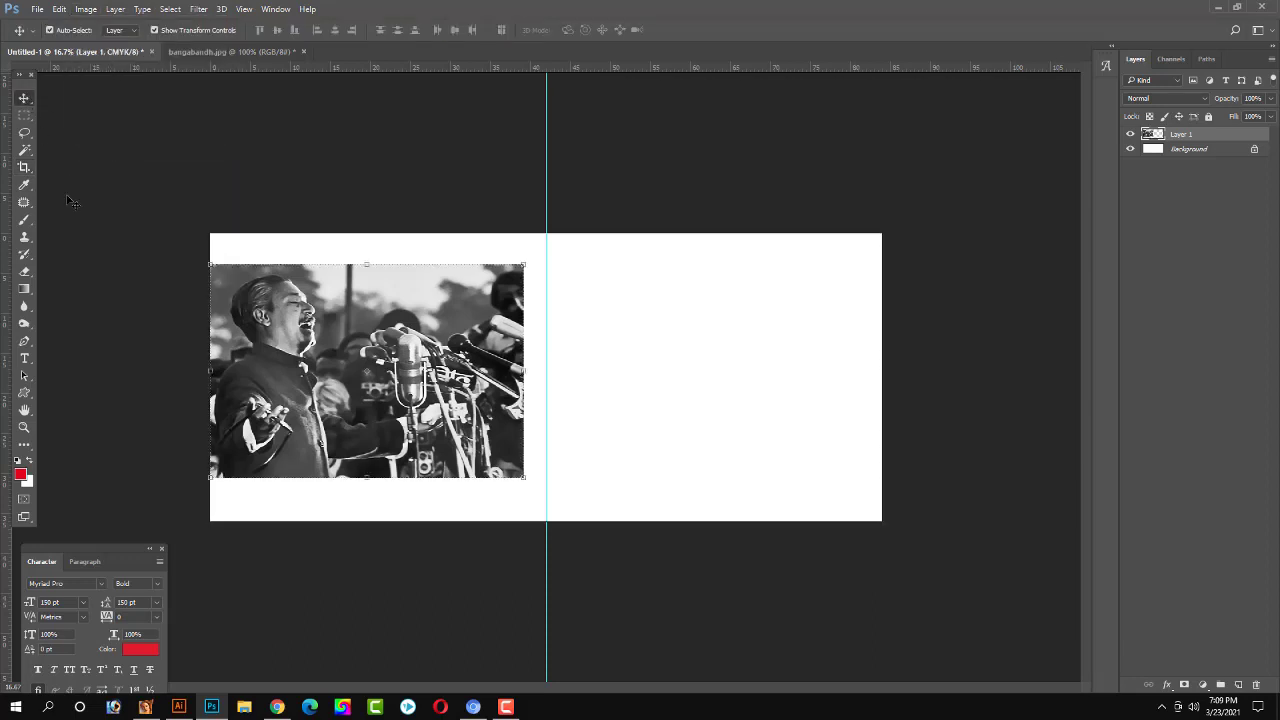
Select a thin strip across the photo's top and stretch it up to the banner's top edge.
click(24, 116)
drag(204, 261, 540, 273)
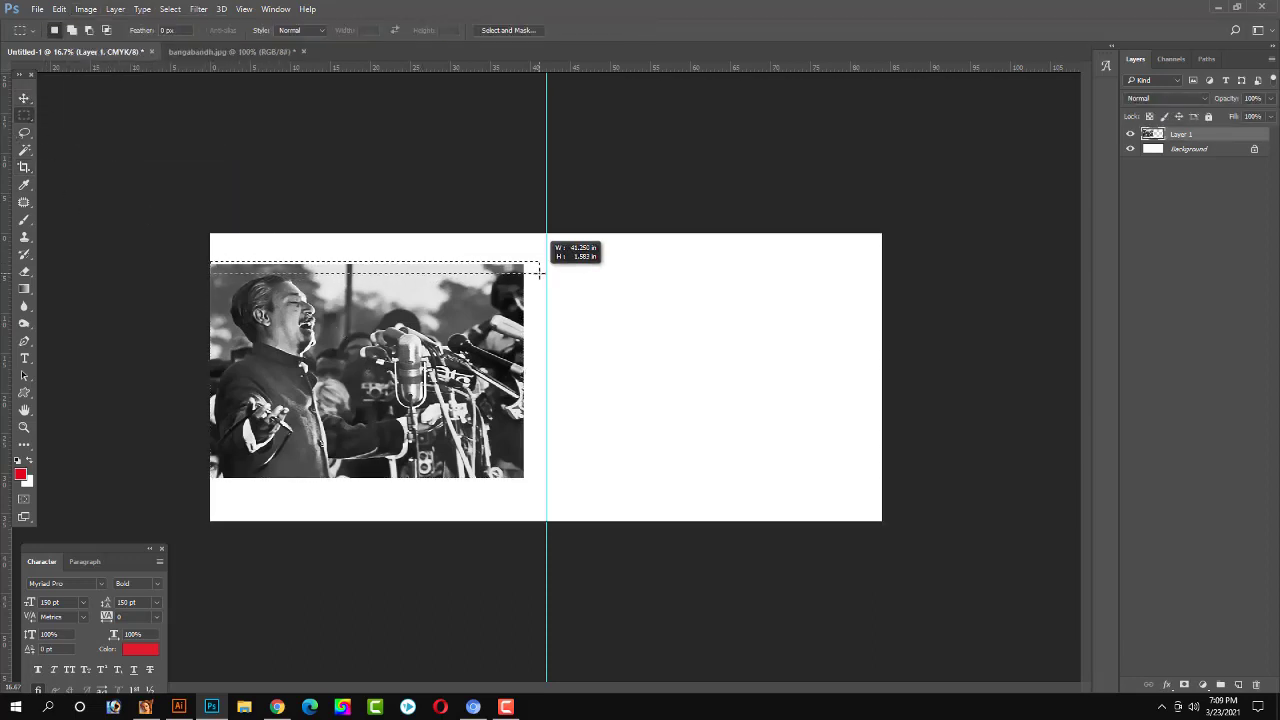
key(ctrl+t)
drag(375, 264, 373, 221)
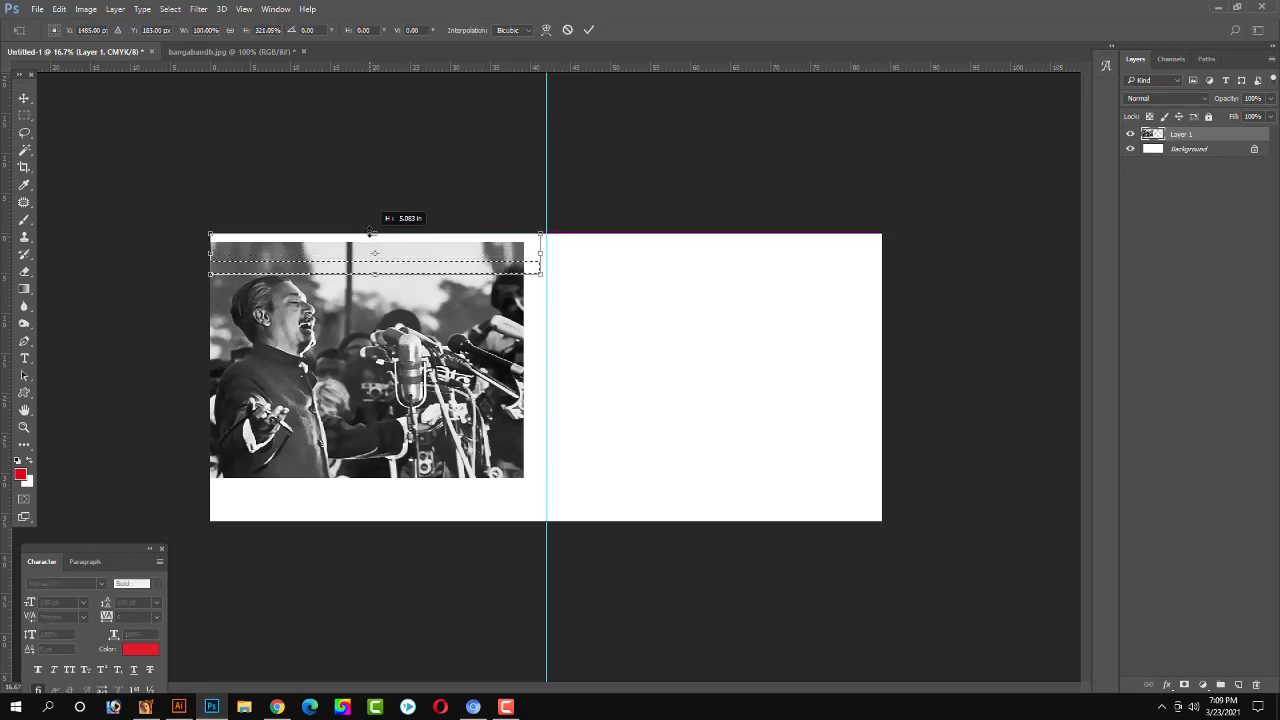
key(Return)
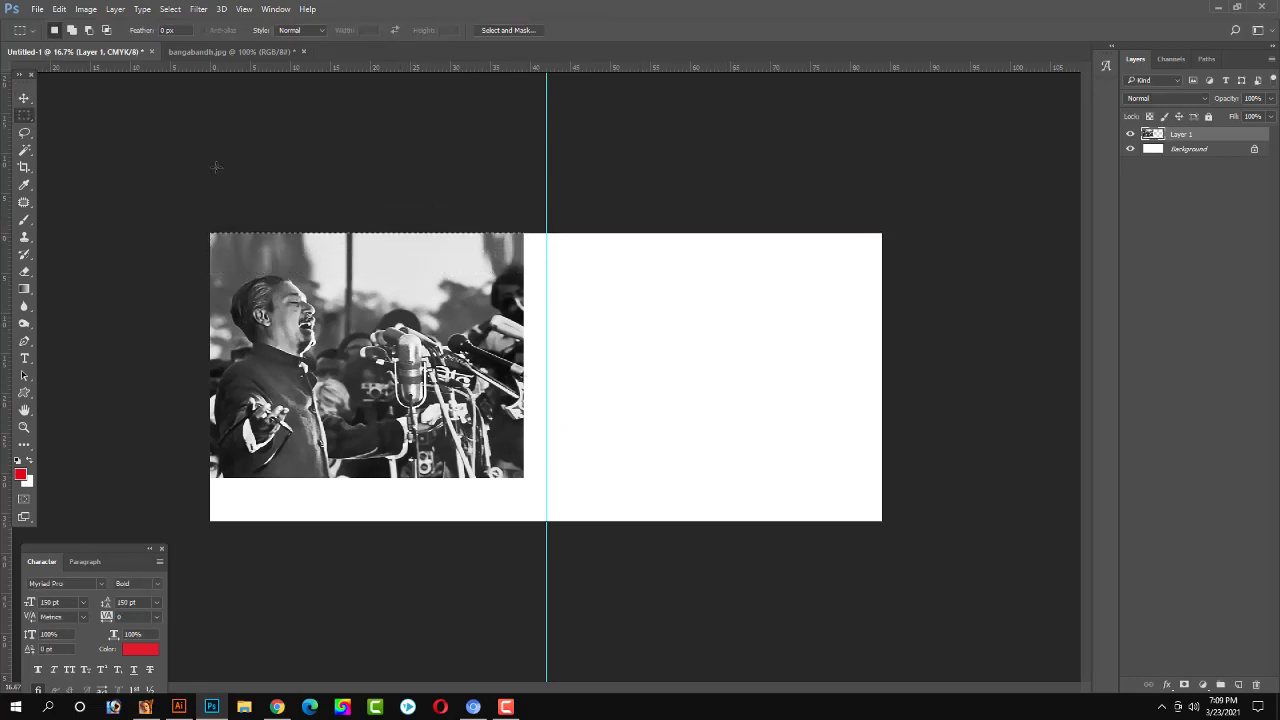
key(ctrl+plus)
key(ctrl+minus)
click(24, 98)
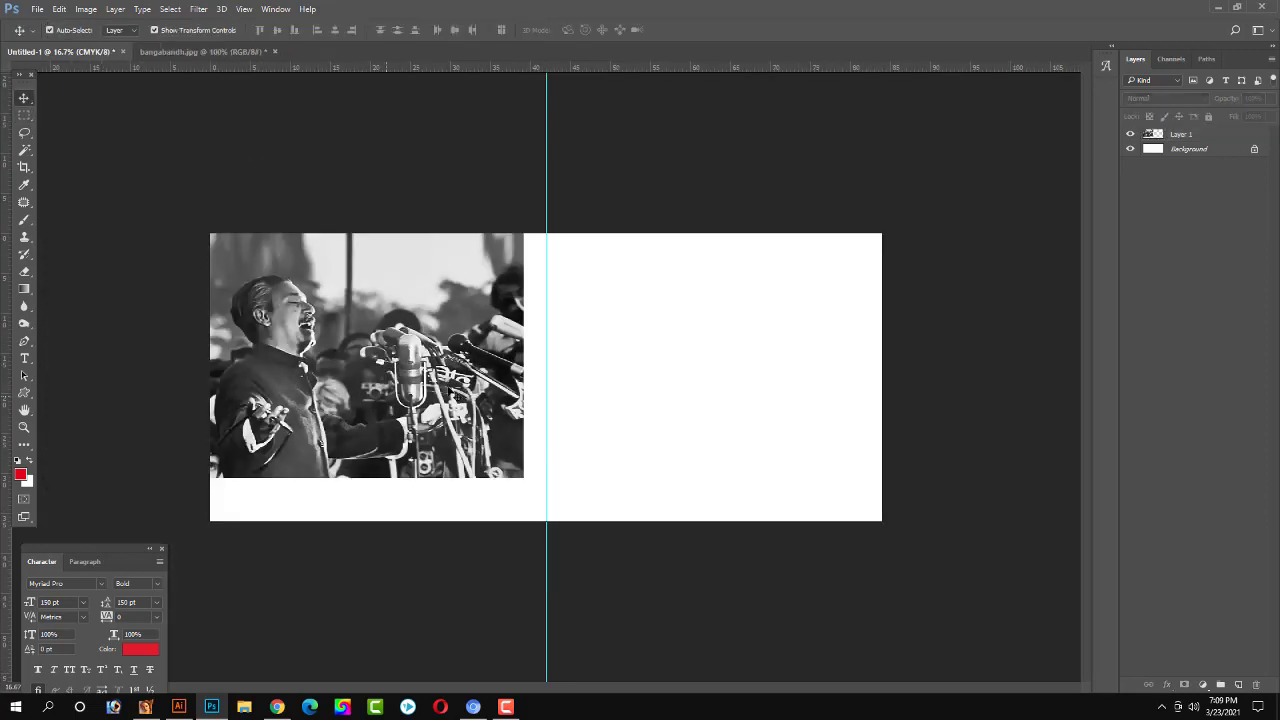
key(ctrl+t)
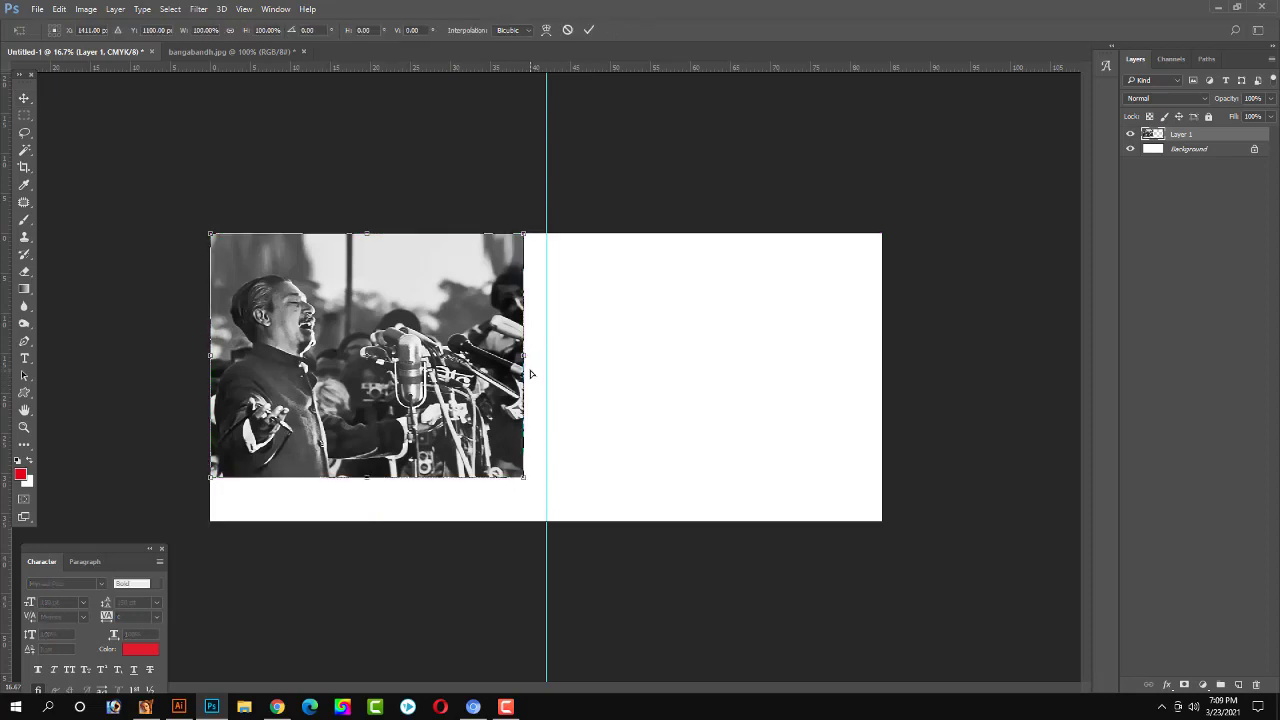
key(Return)
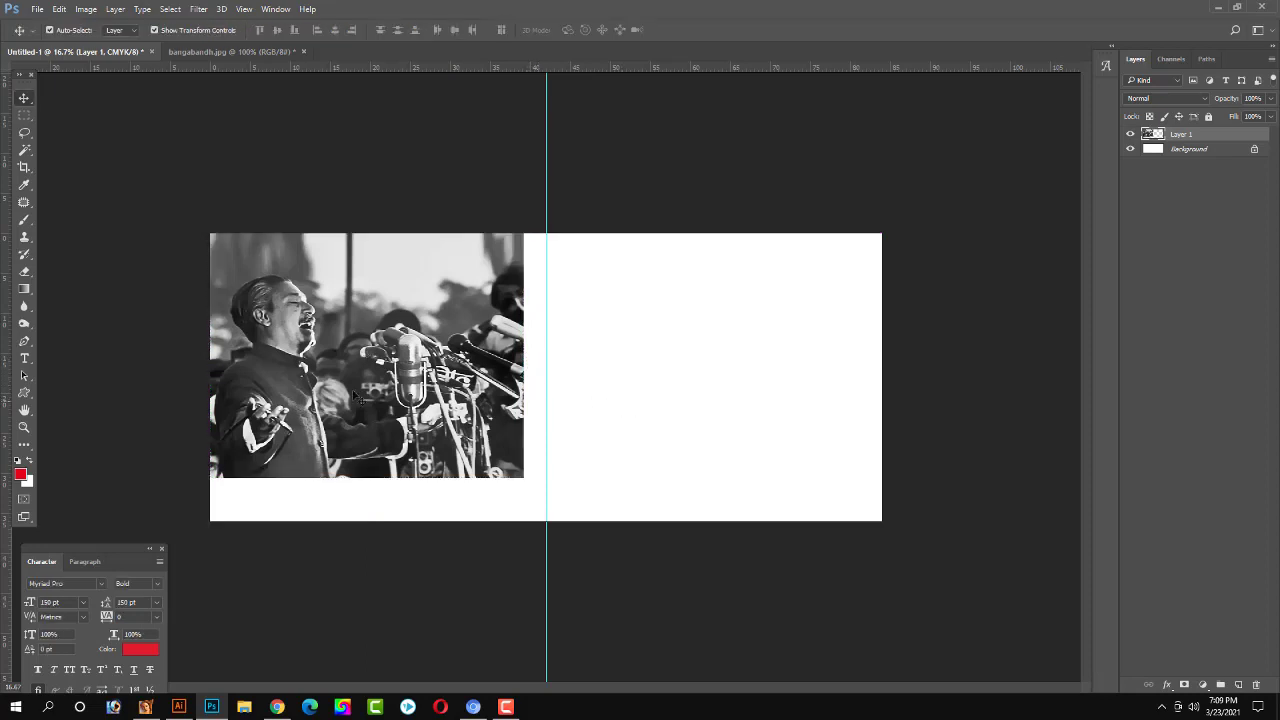
click(25, 340)
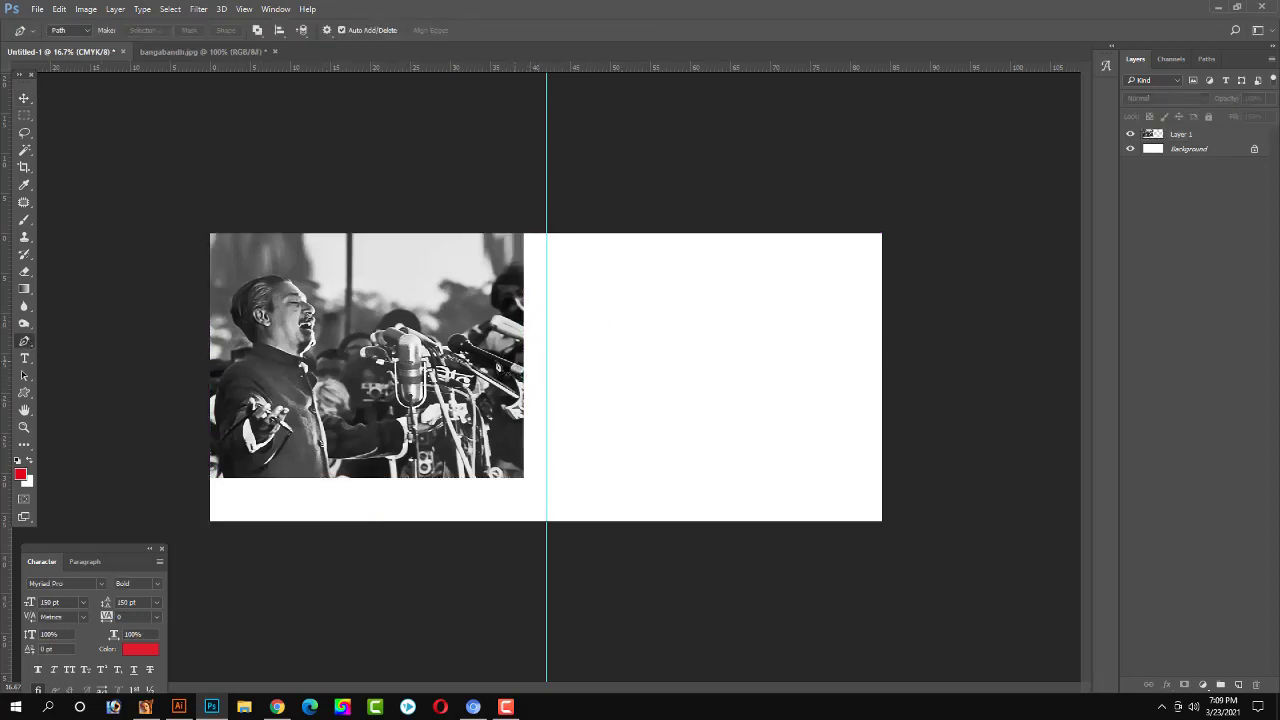
Draw a closed, curved Pen path around the right side of the speech photo.
click(407, 525)
mouse_move(388, 270)
mouse_down()
mouse_move(303, 220)
mouse_move(230, 153)
mouse_up()
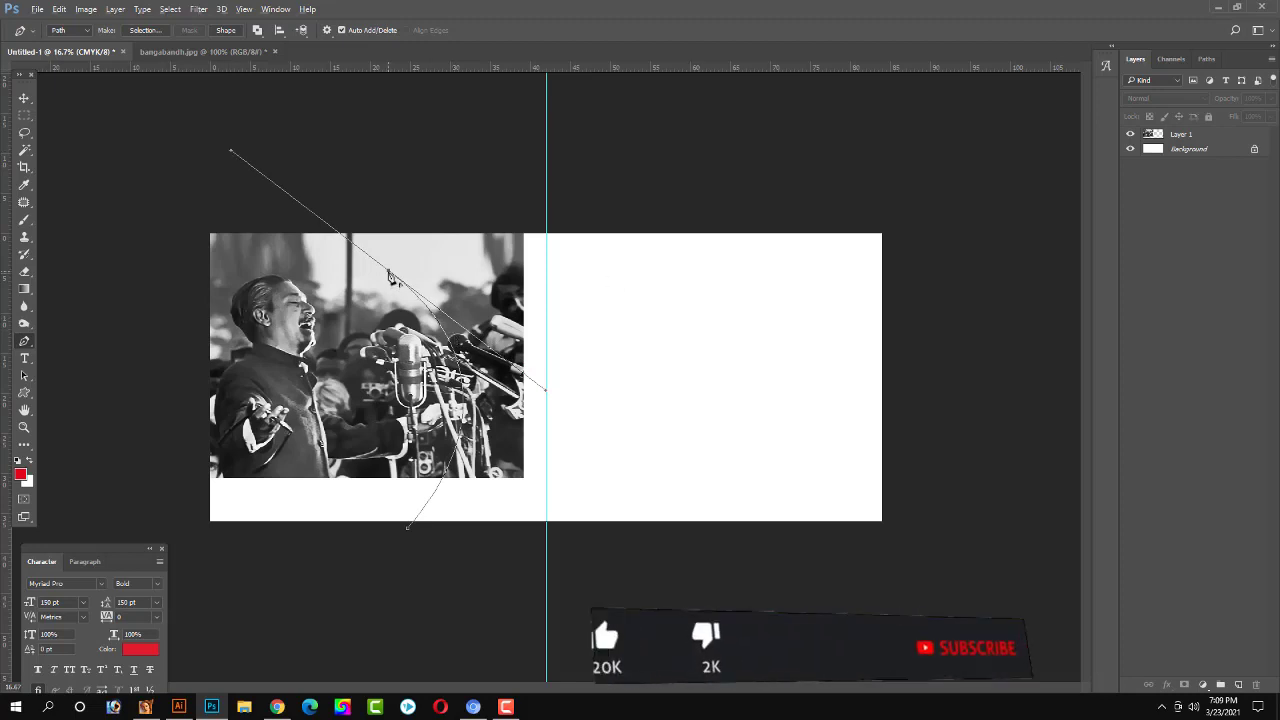
alt+click(389, 271)
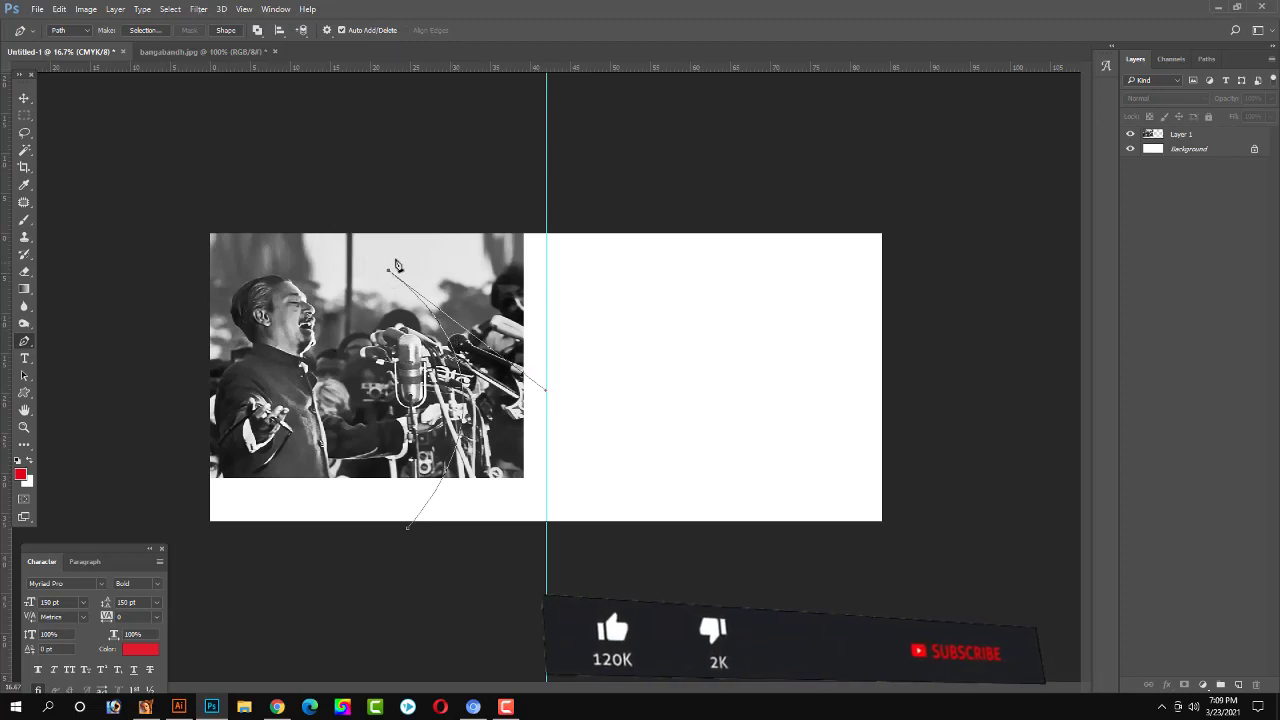
click(430, 229)
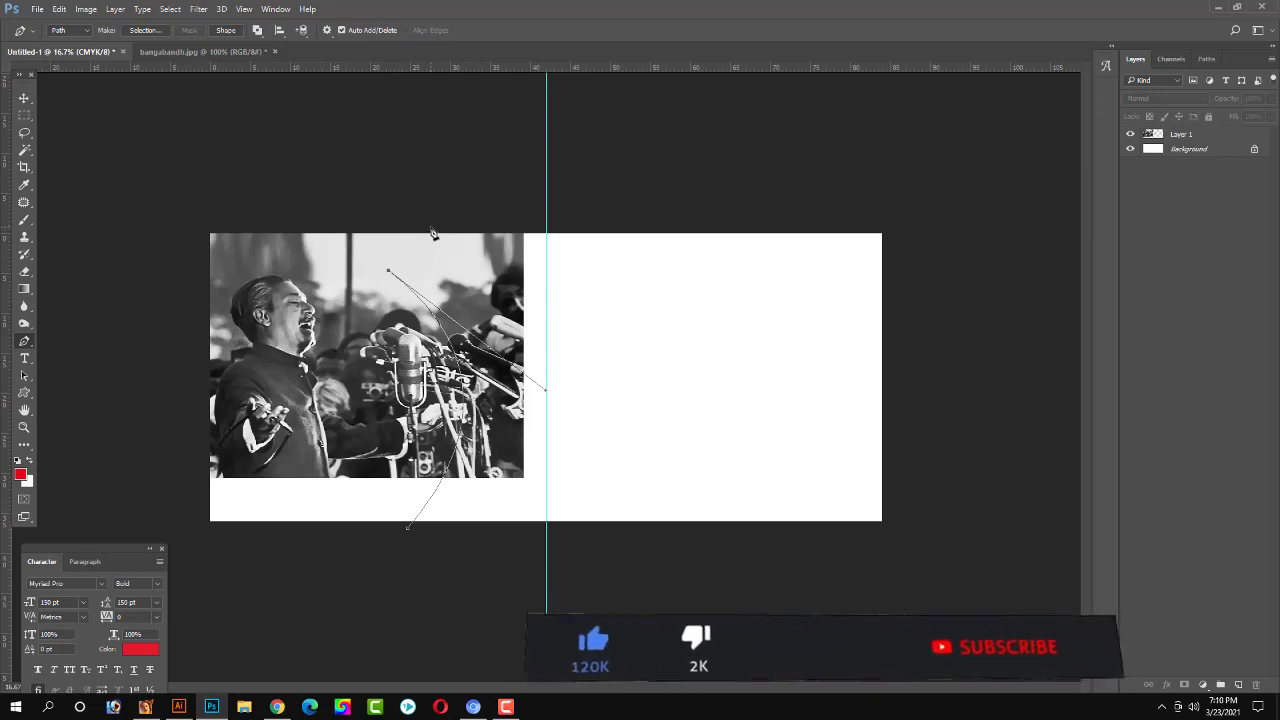
click(597, 193)
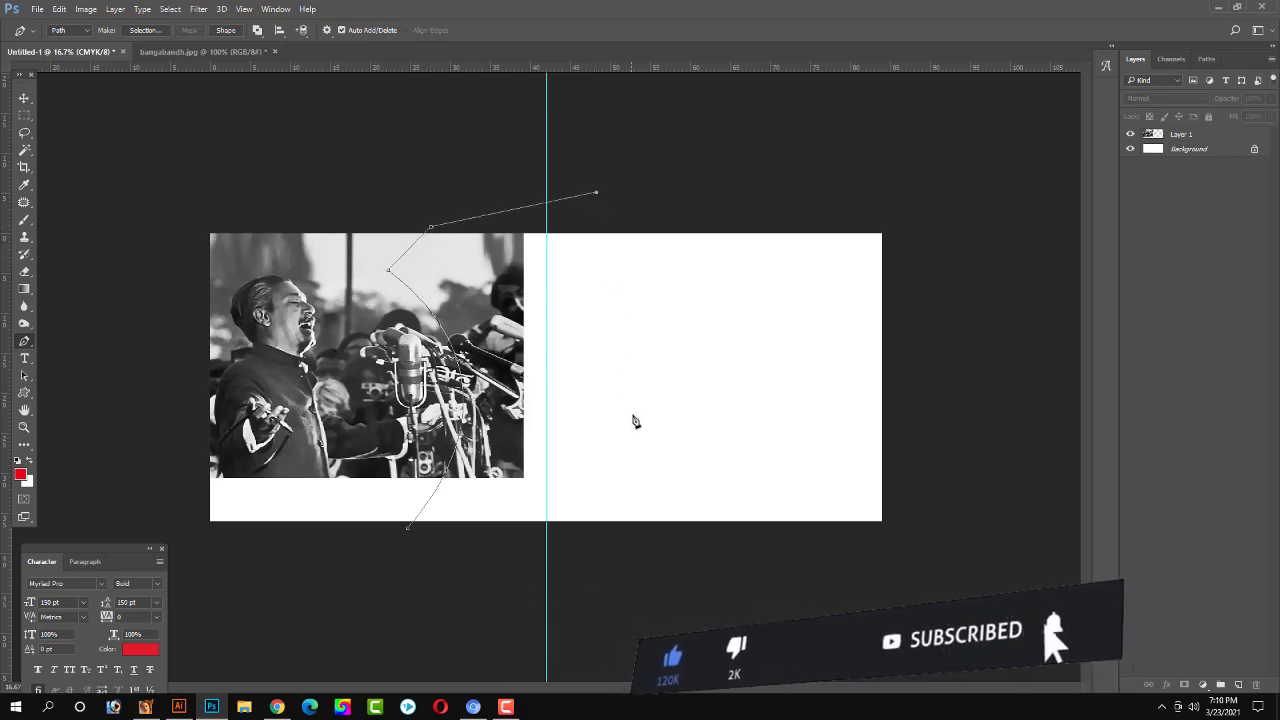
click(641, 471)
click(558, 545)
click(407, 528)
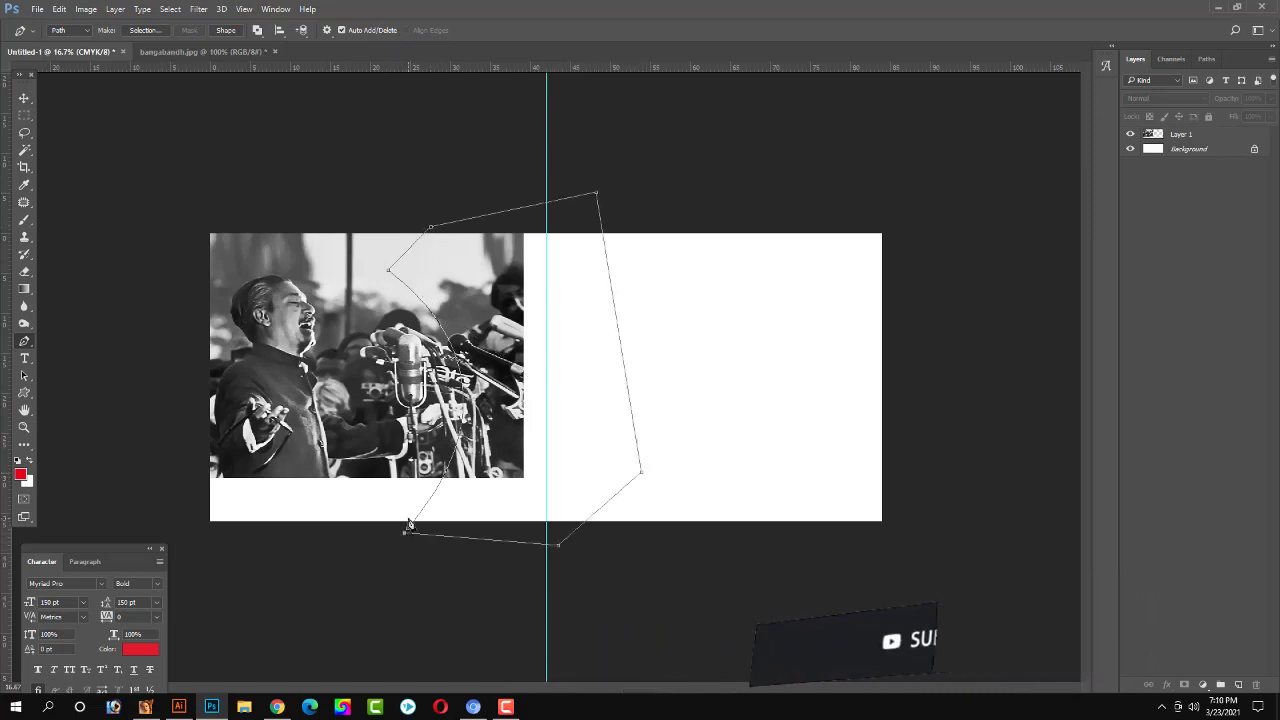
Turn the path into a selection, delete it from Layer 1, and deselect.
key(ctrl+Return)
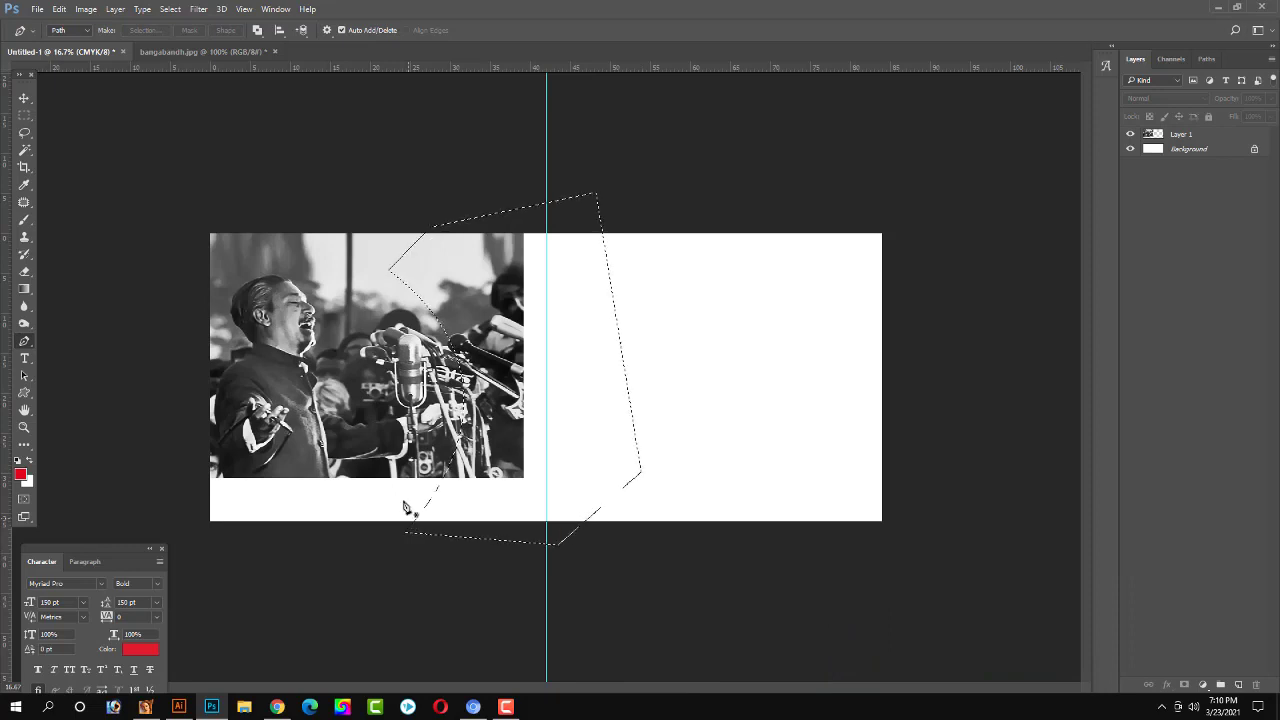
click(1215, 137)
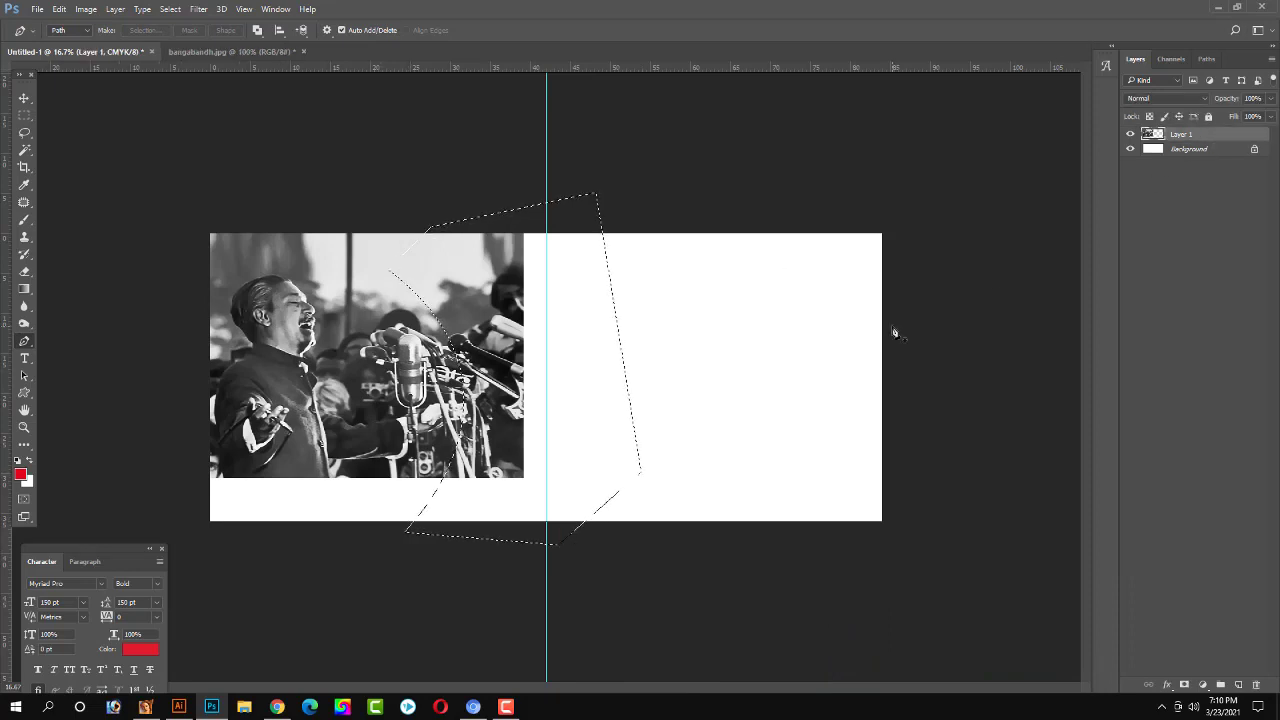
key(Delete)
click(24, 115)
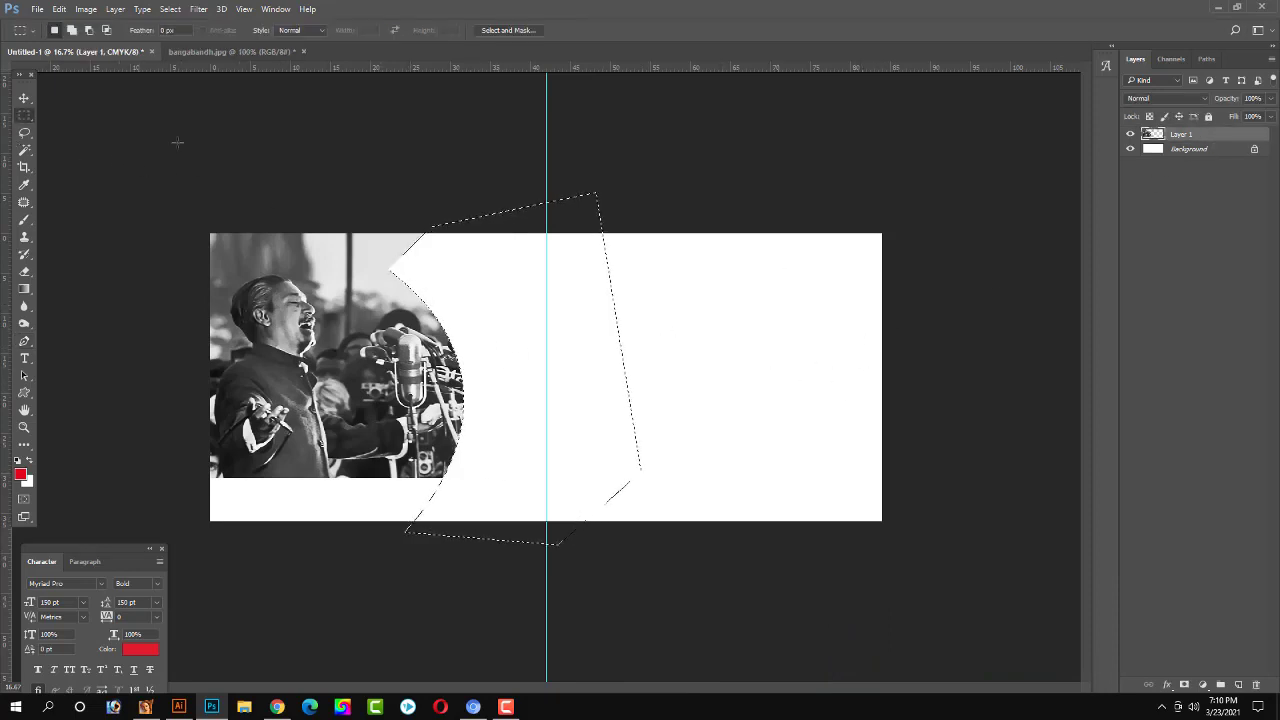
key(ctrl+d)
key(ctrl+plus)
key(ctrl+minus)
key(v)
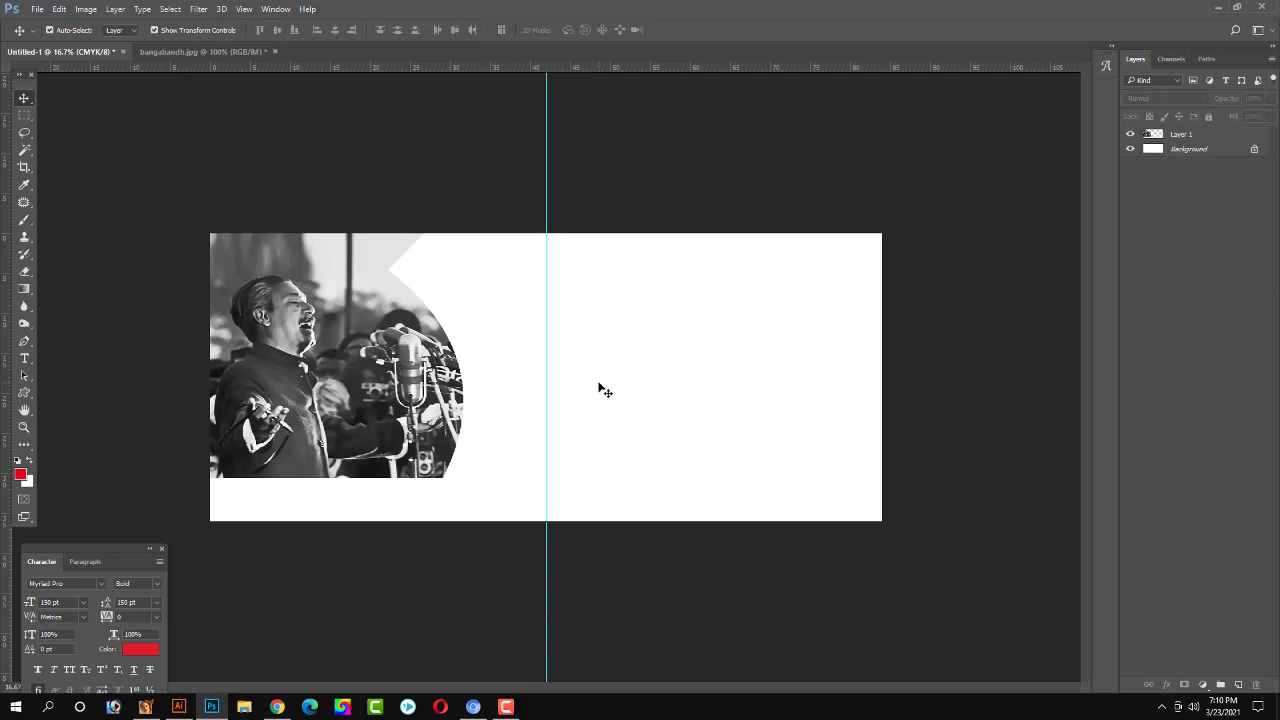
Marquee the empty strip along the banner's bottom, then clear the selection.
click(375, 450)
key(ctrl+plus)
key(ctrl+minus)
click(24, 115)
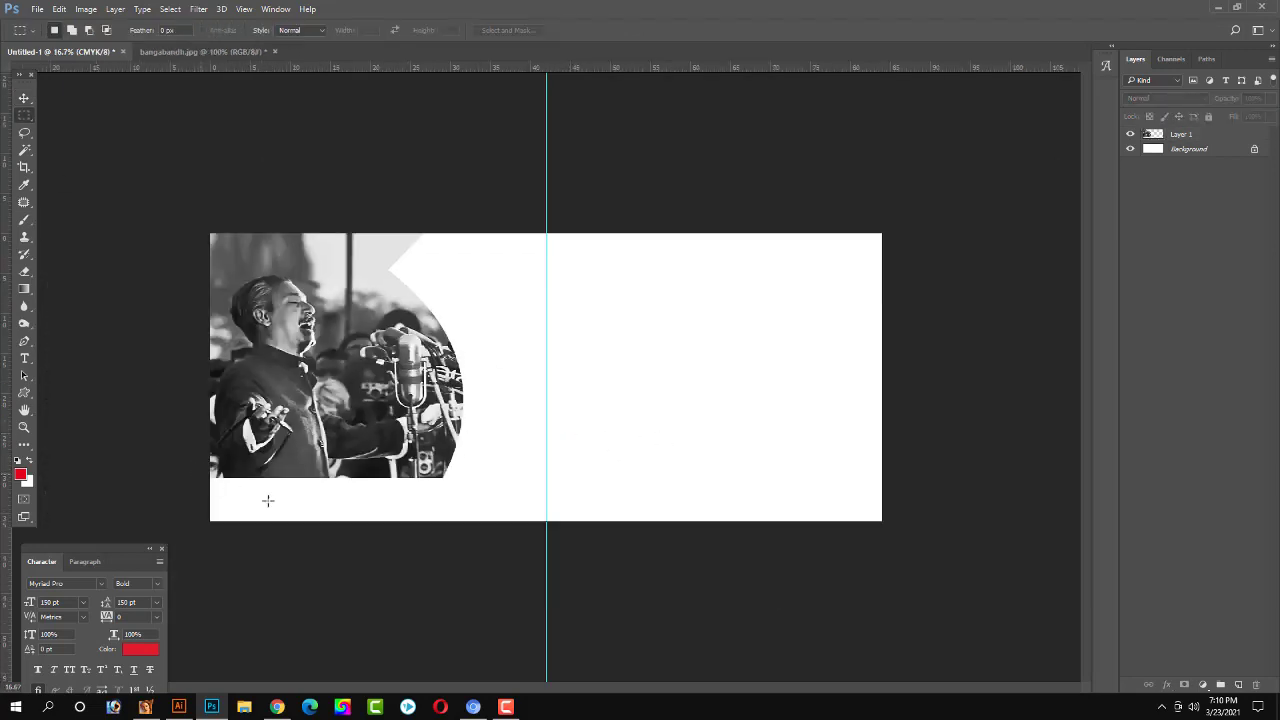
drag(207, 474, 965, 571)
key(ctrl+d)
Free-transform Layer 1, stretching the photo down to the banner's bottom edge.
click(22, 98)
click(366, 380)
key(ctrl+t)
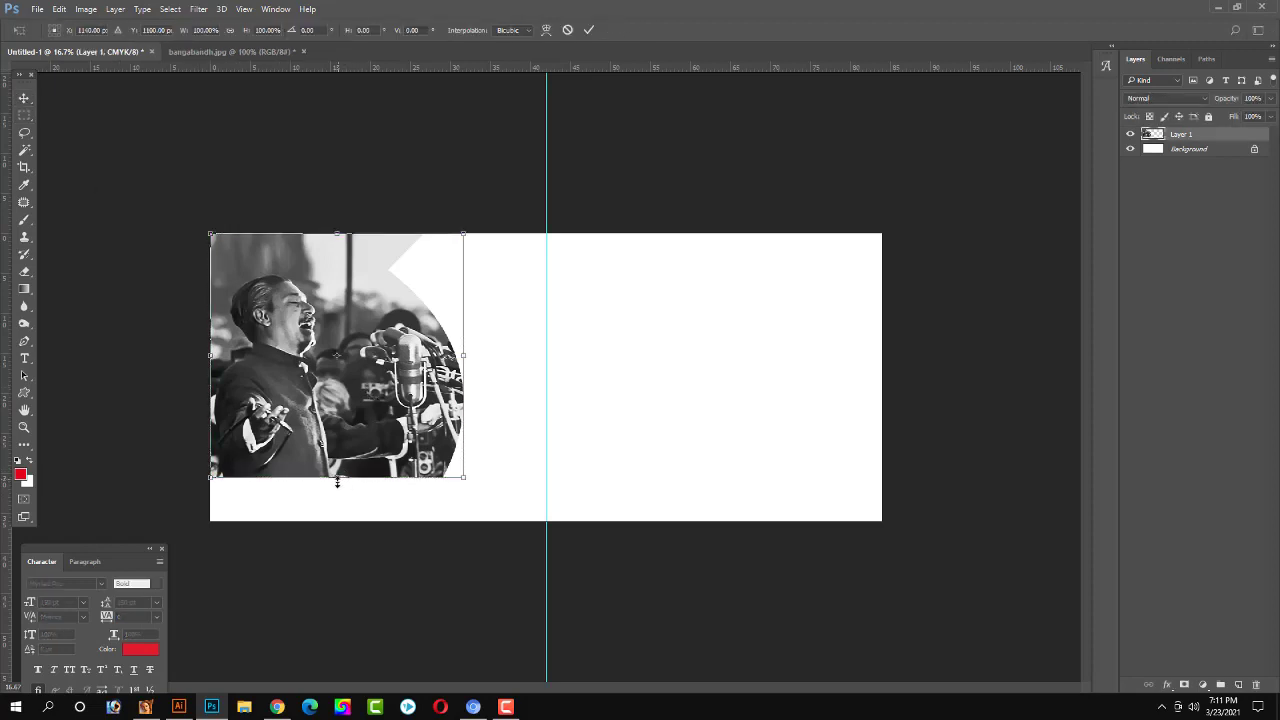
drag(337, 481, 337, 521)
key(Return)
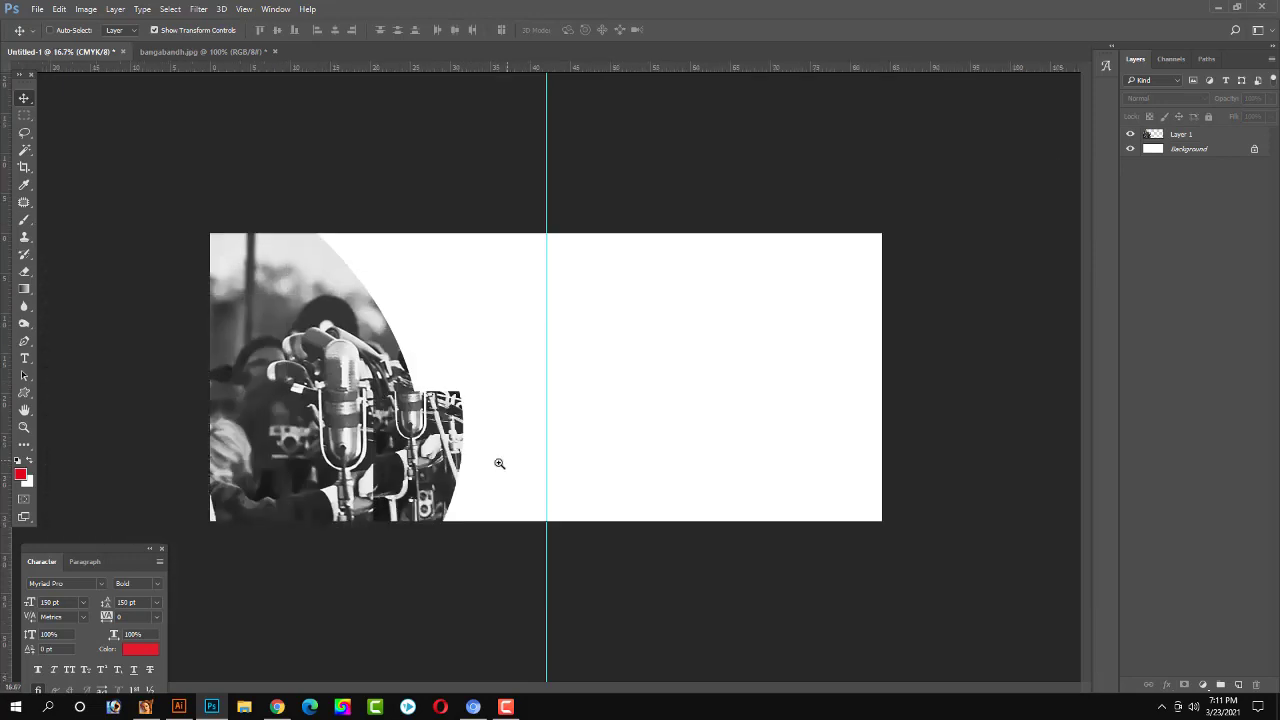
click(521, 462)
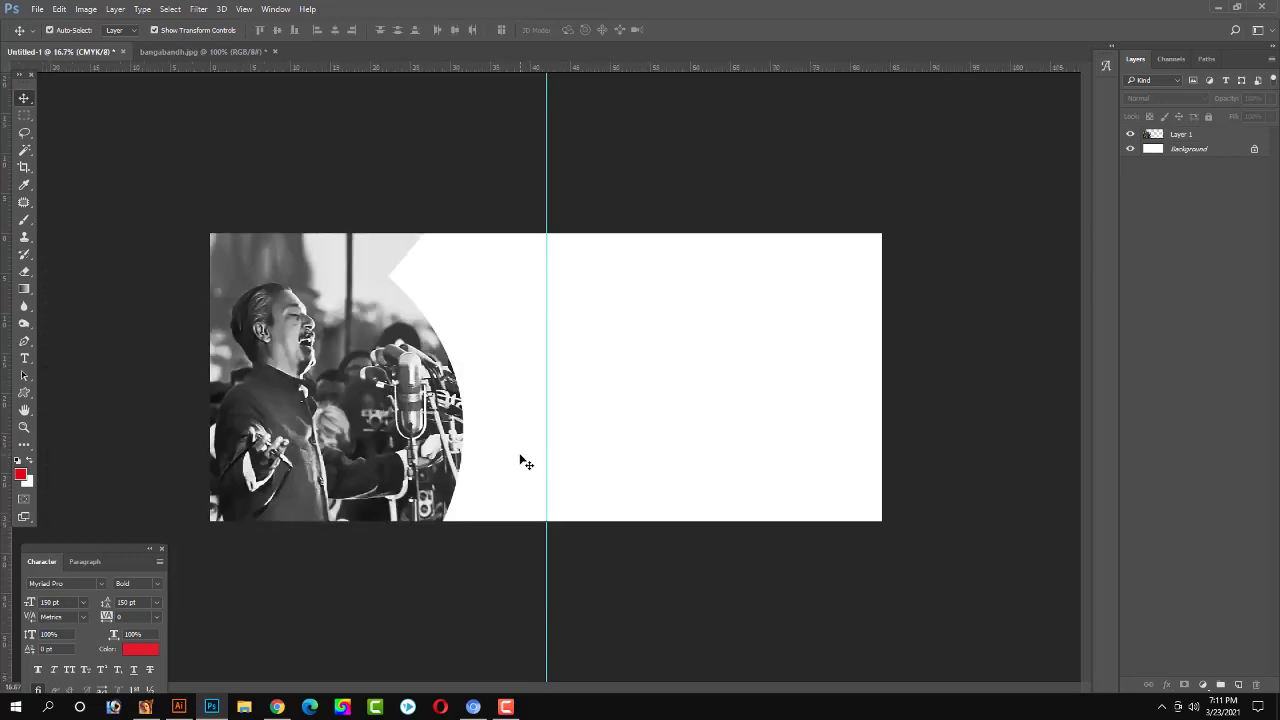
click(24, 115)
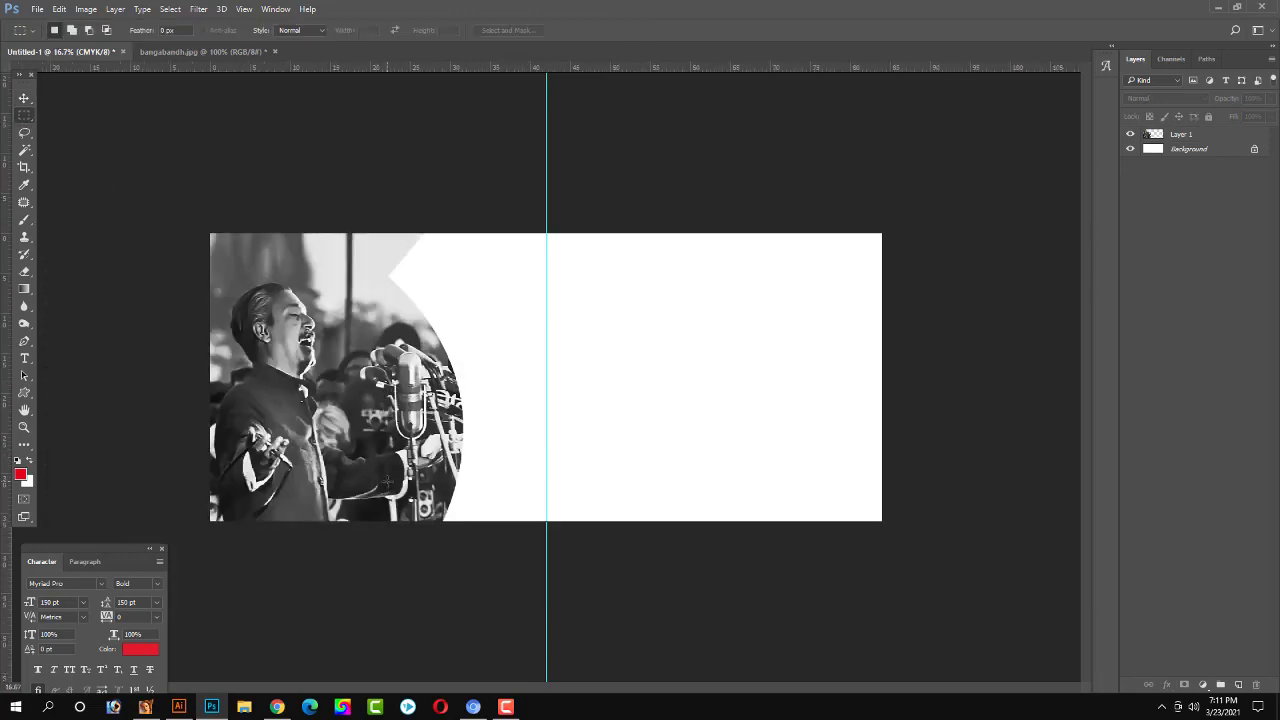
Add a Gradient fill layer over a bottom strip with both colour stops set to black.
drag(393, 473, 960, 557)
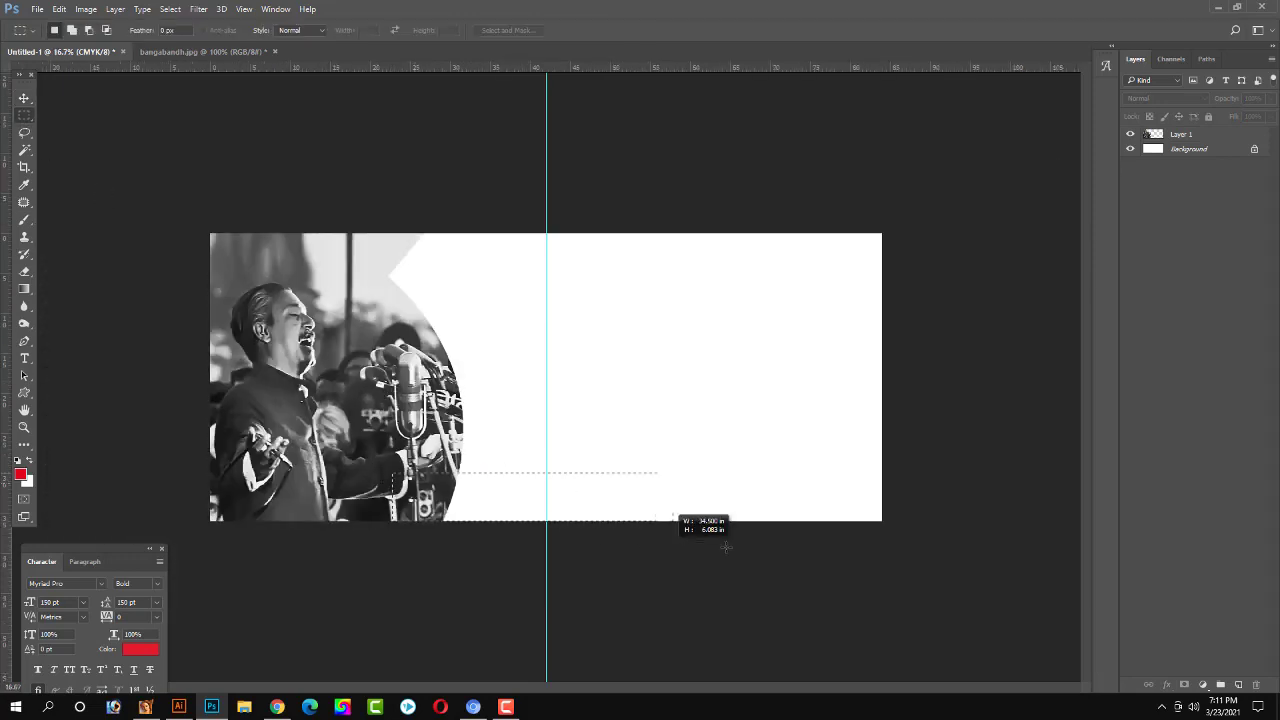
click(1202, 686)
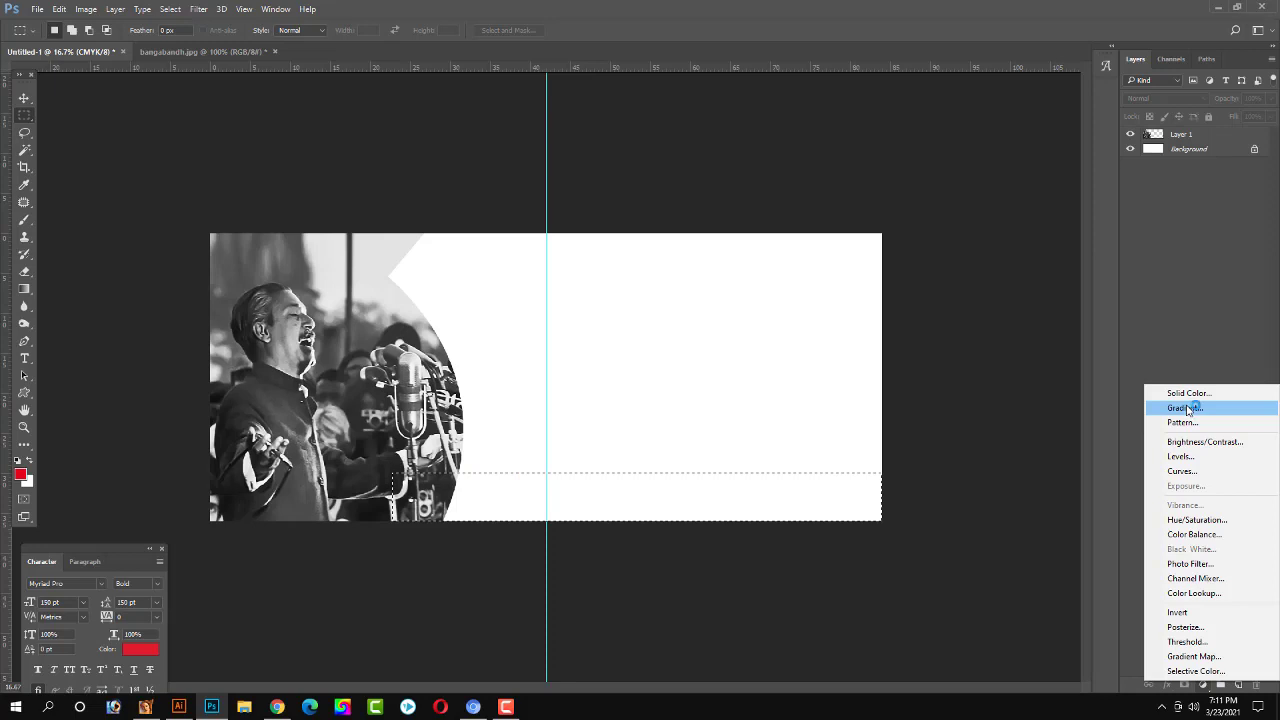
click(1186, 409)
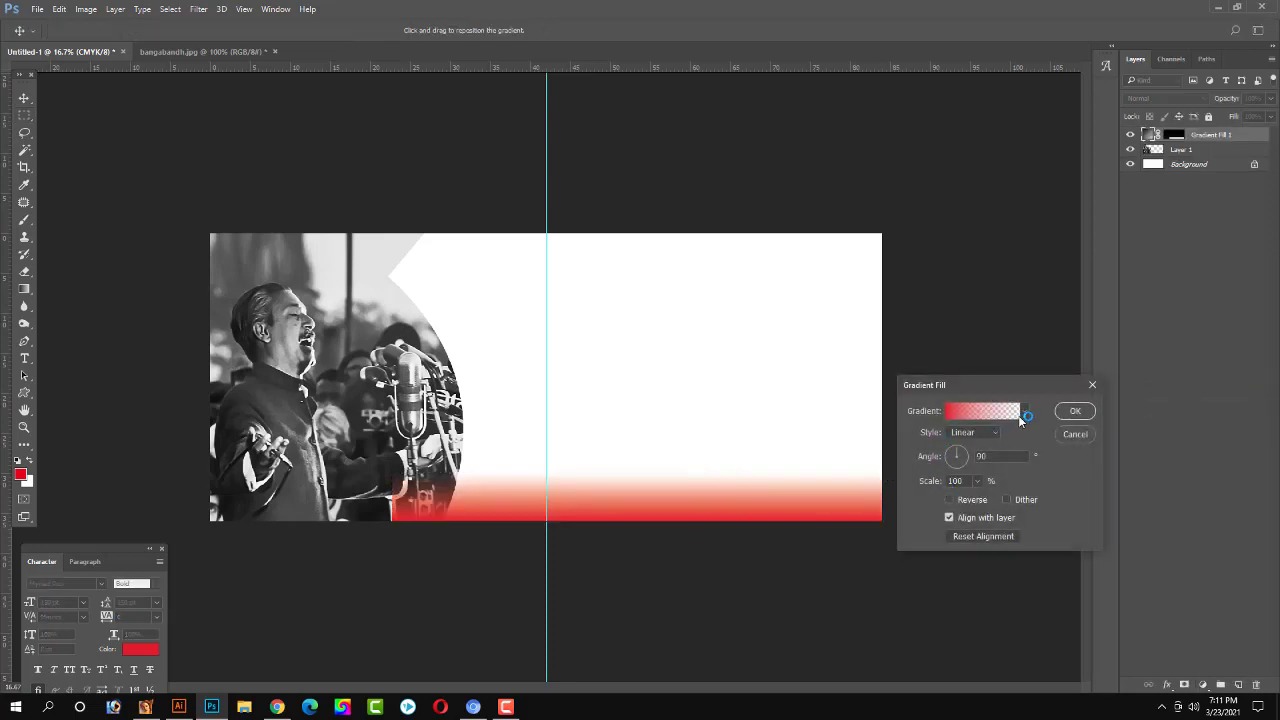
click(955, 417)
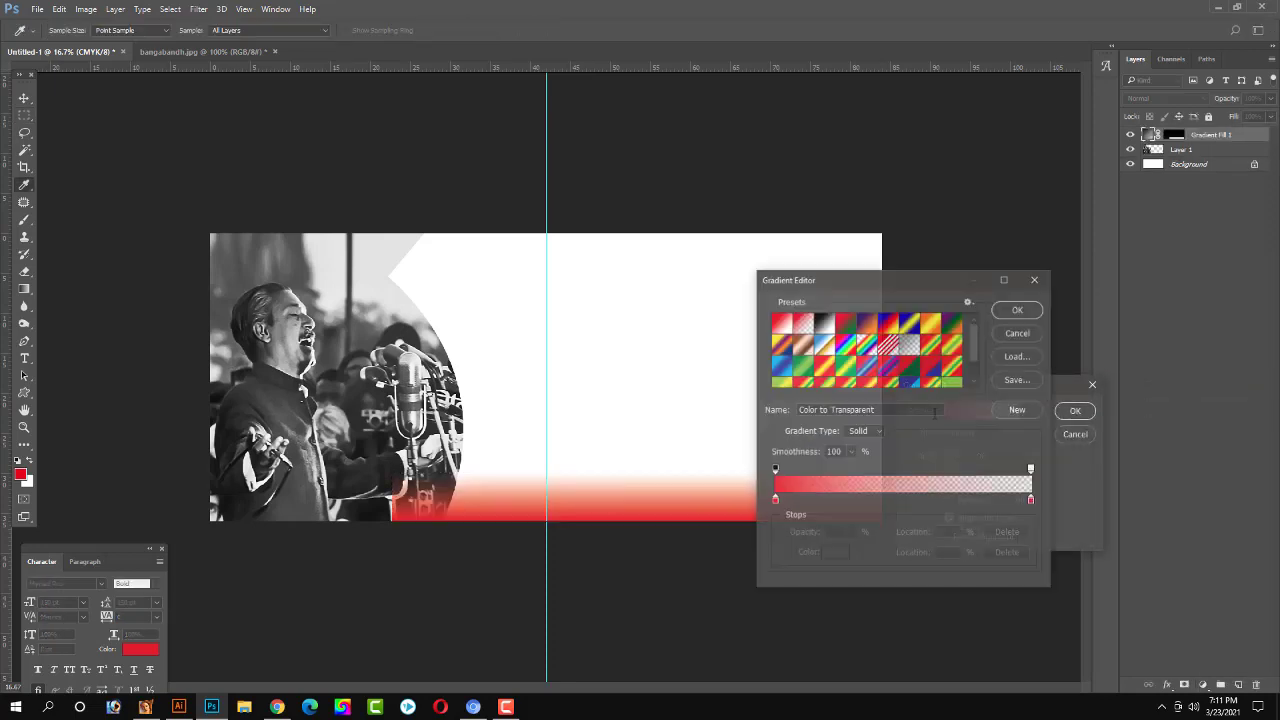
double_click(776, 500)
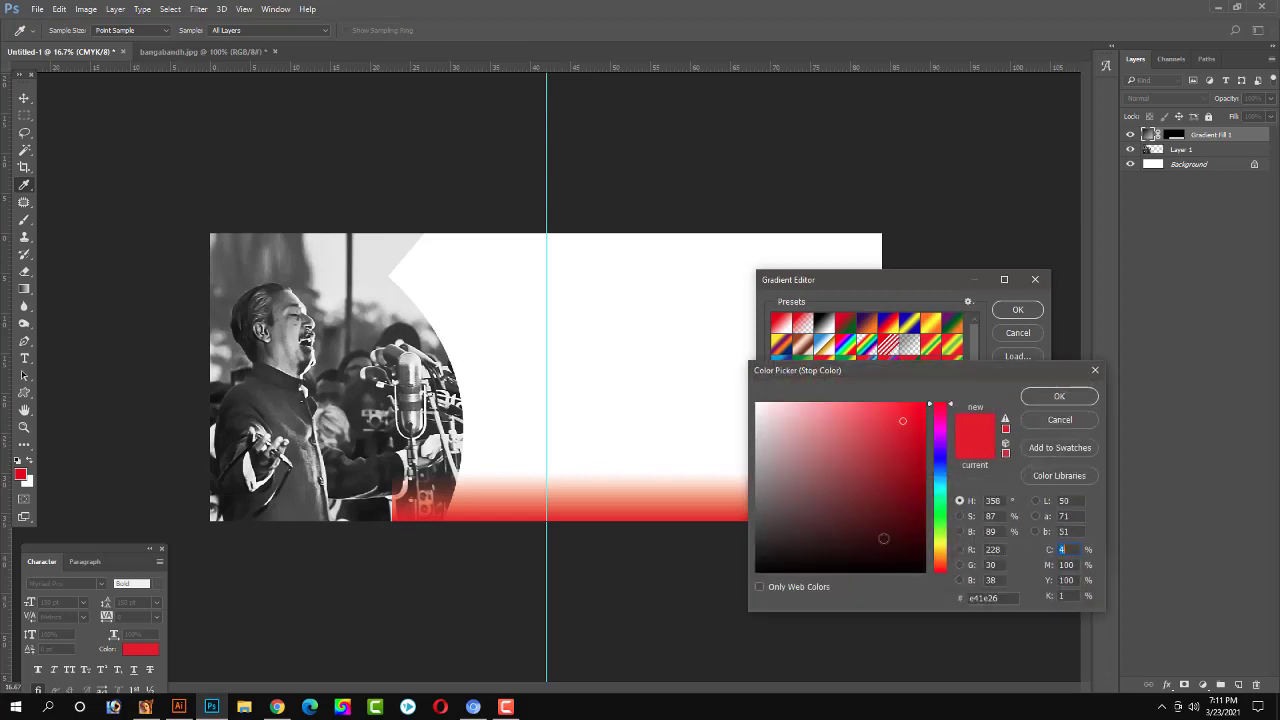
click(924, 572)
key(Return)
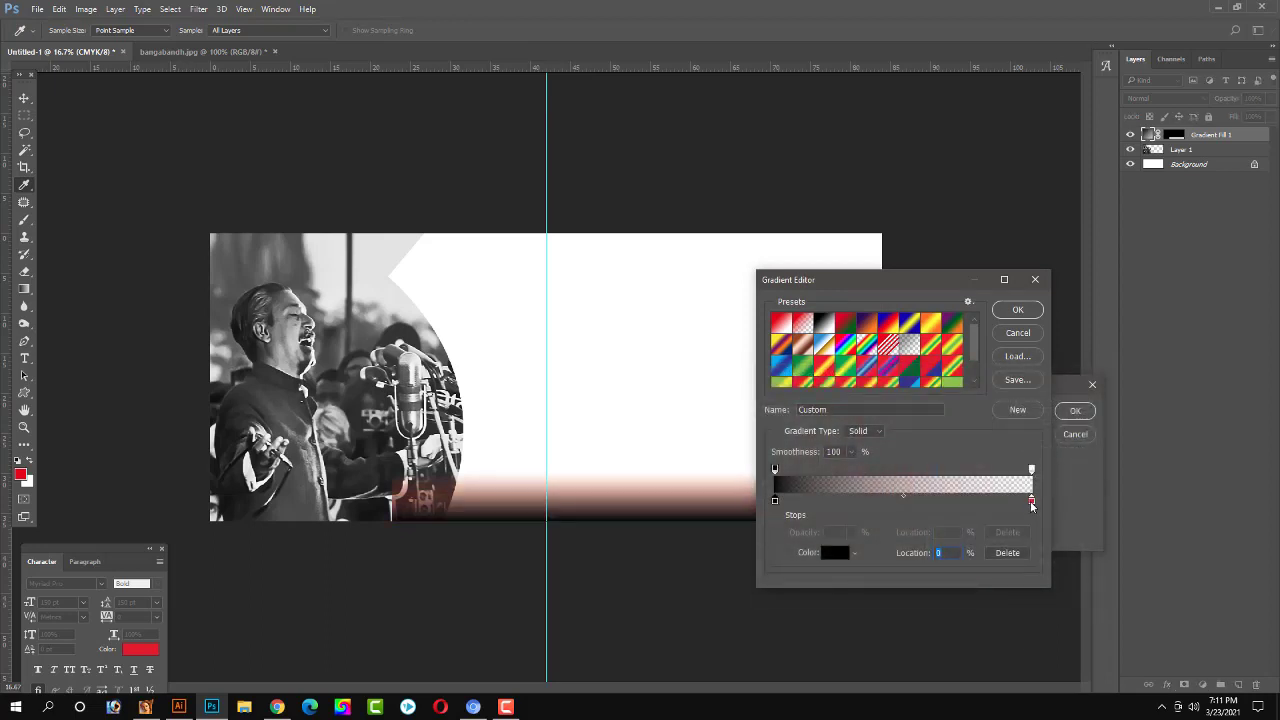
double_click(1032, 500)
click(918, 570)
key(Return)
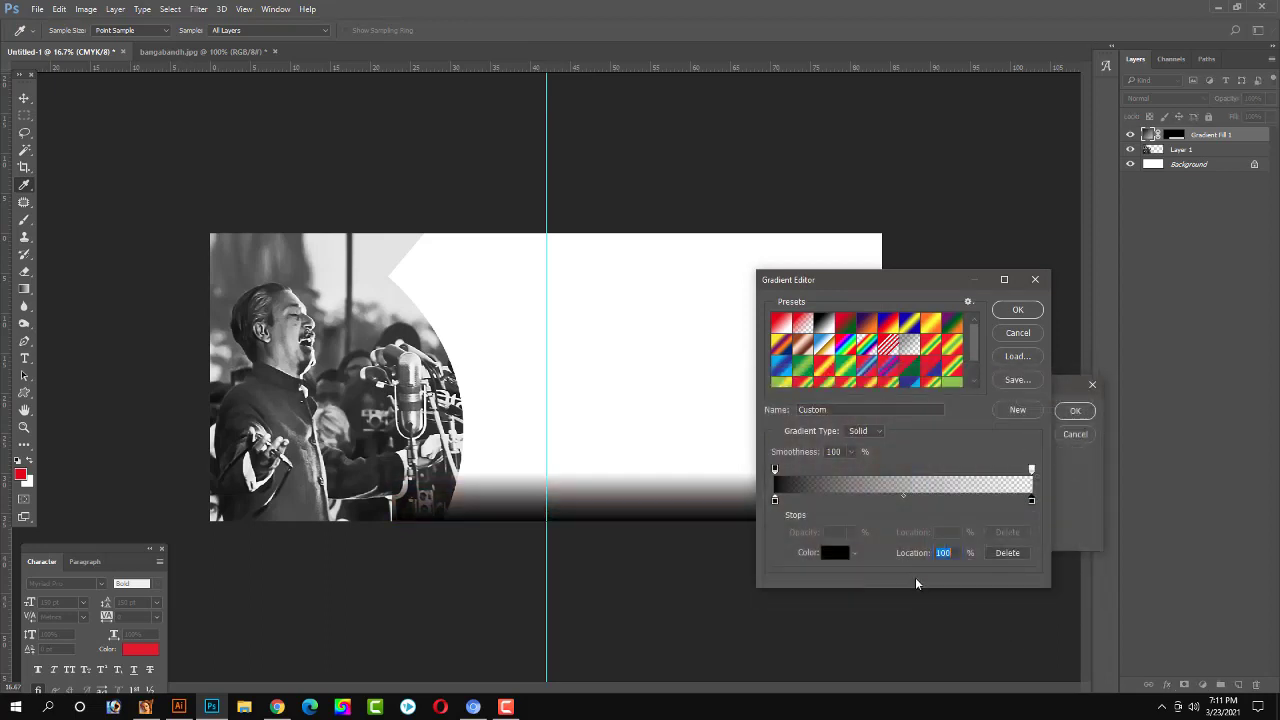
key(Return)
key(Return)
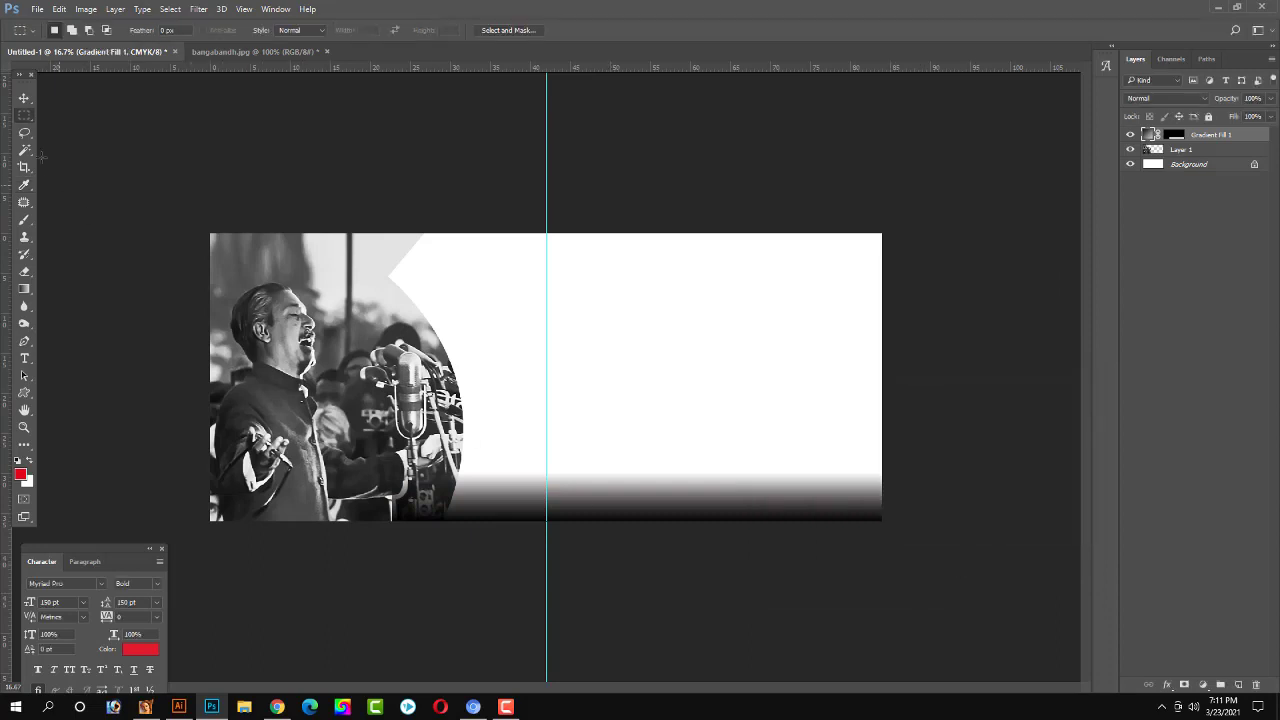
Set the gradient angle to 0 and move the gradient layer below the photo.
click(24, 98)
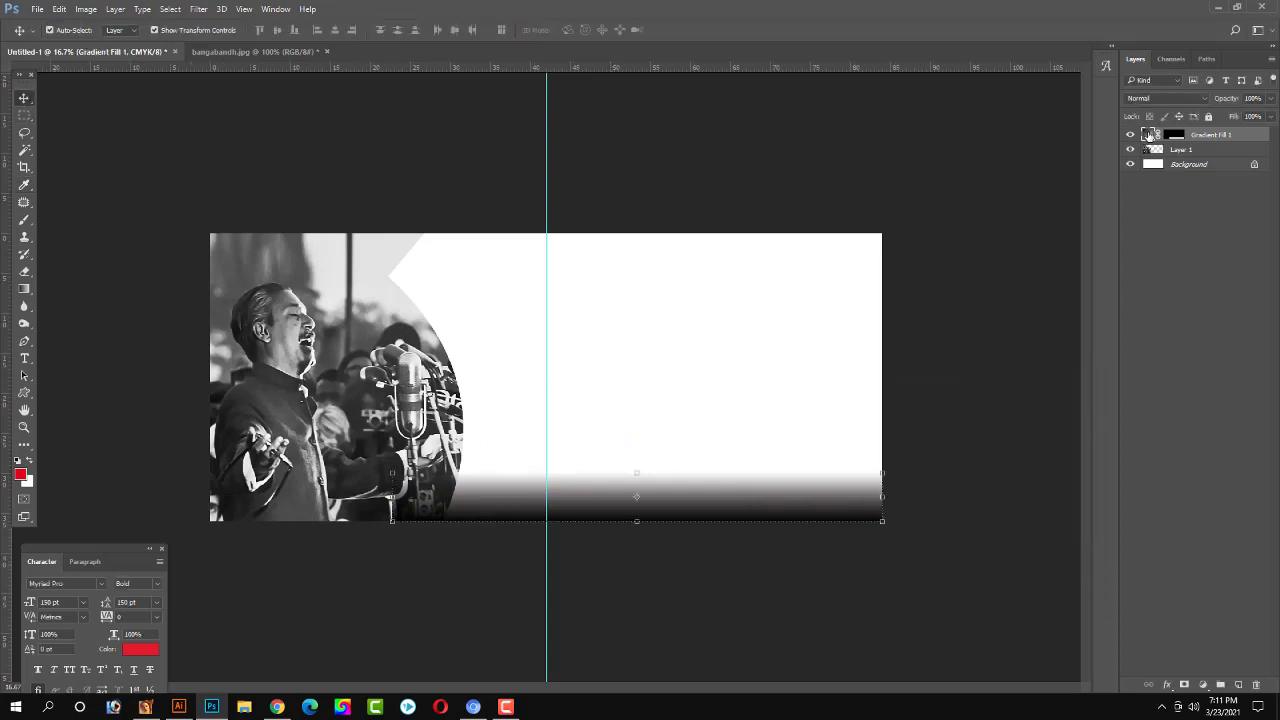
double_click(1148, 136)
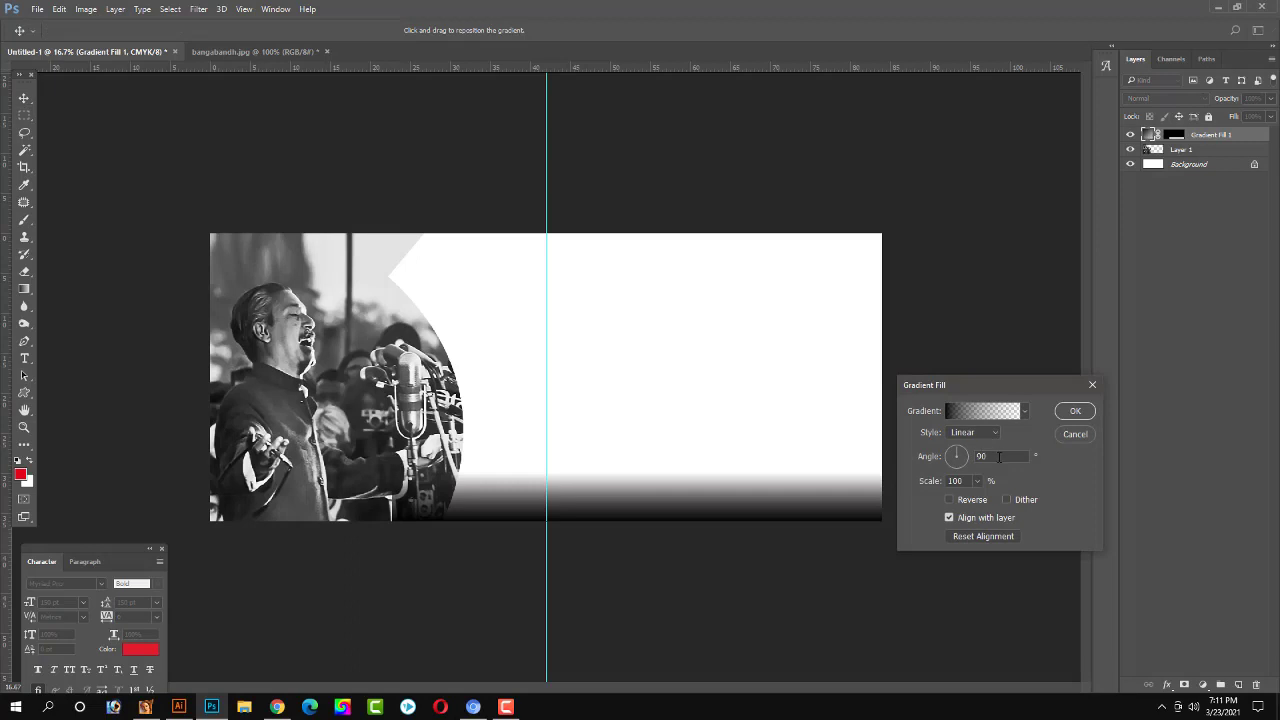
click(929, 457)
text(0)
key(Return)
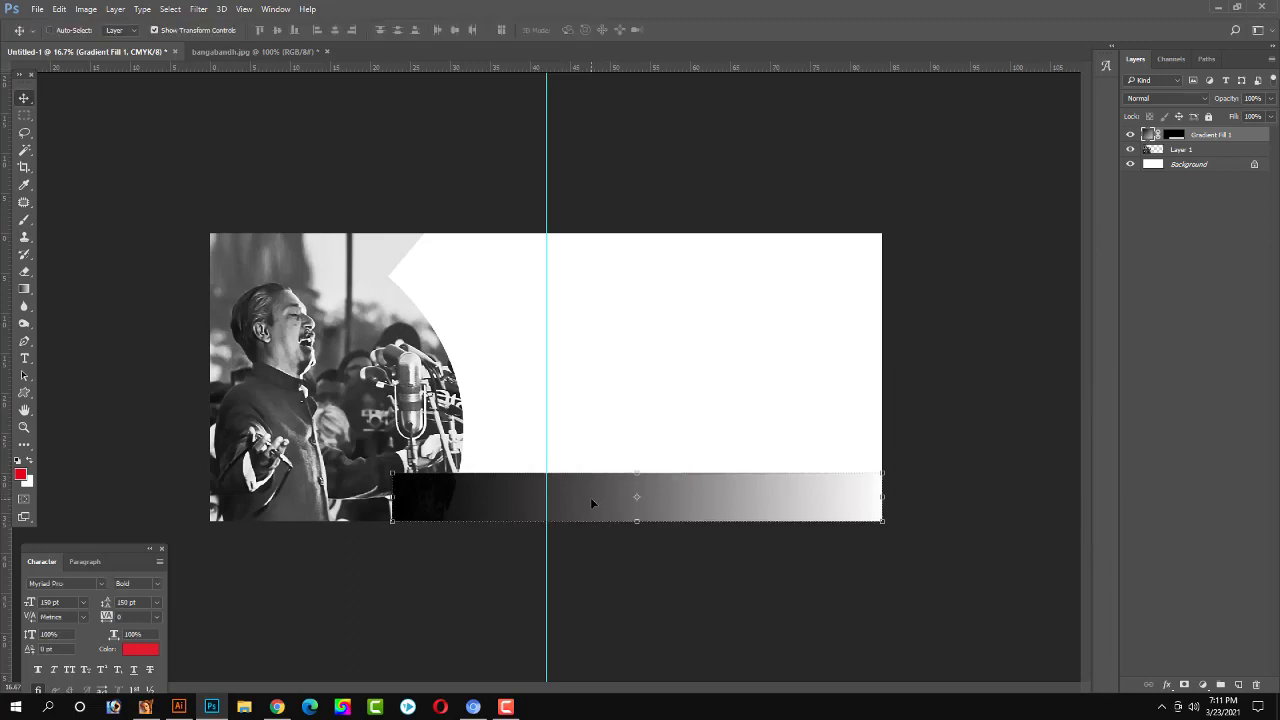
key(ctrl+bracketleft)
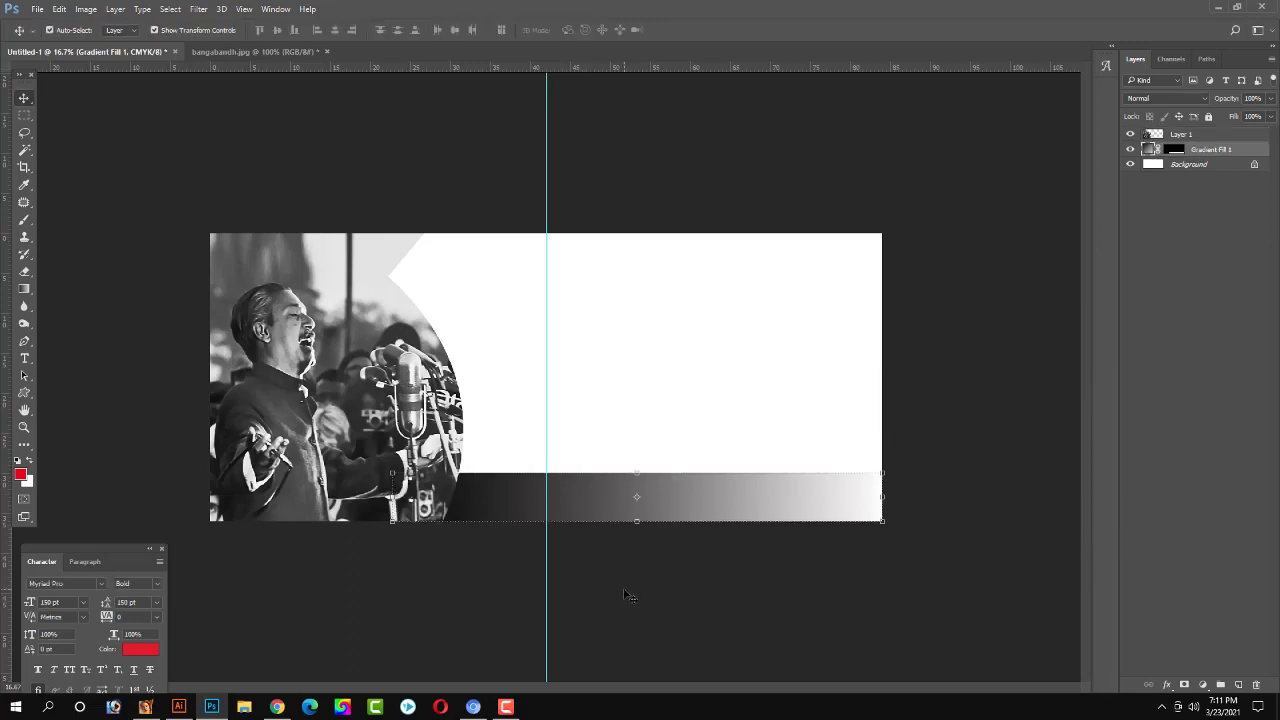
Move the gradient's black colour stop to about 24% and its opacity stop to 18%.
click(628, 595)
click(632, 508)
double_click(1149, 149)
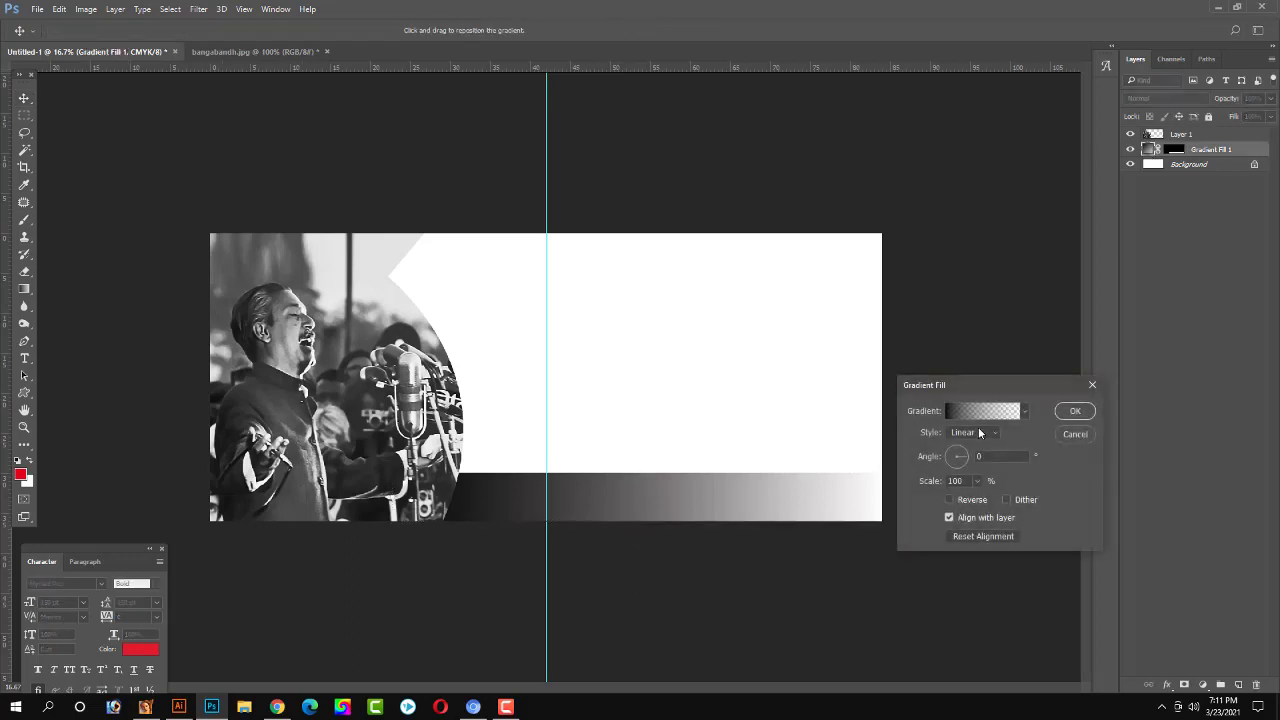
click(982, 414)
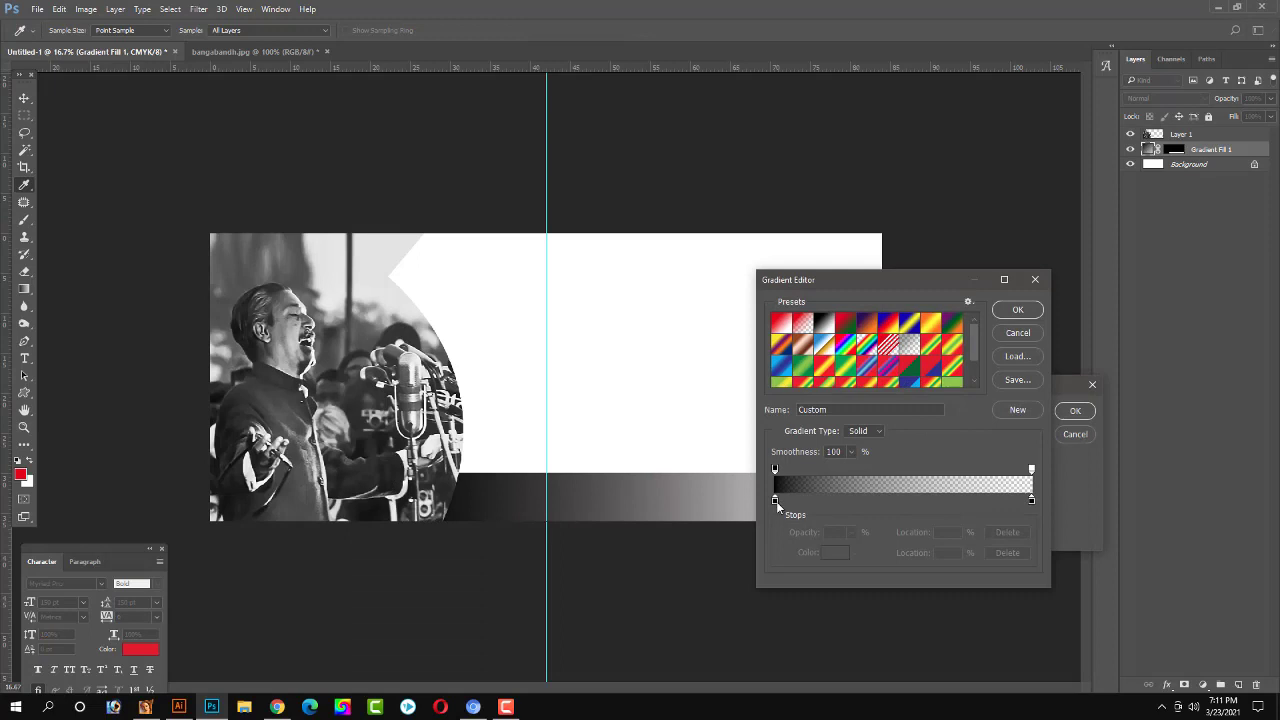
drag(776, 501, 835, 500)
drag(776, 470, 873, 504)
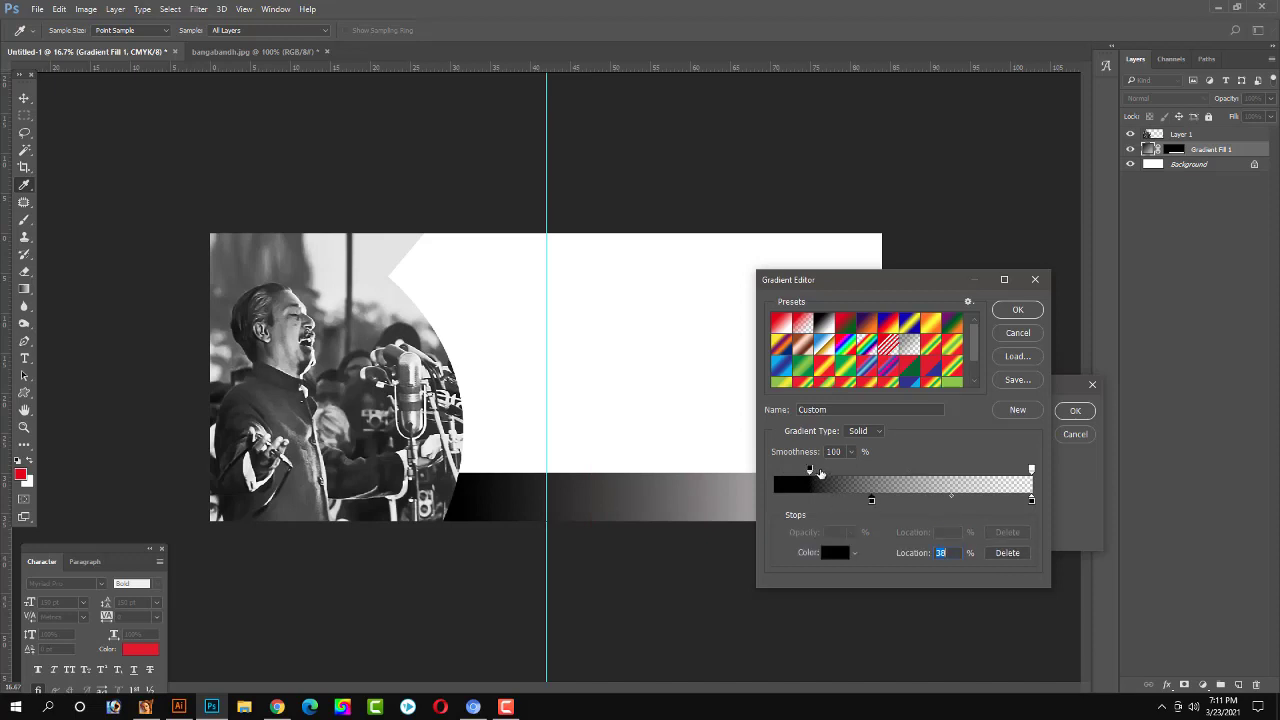
drag(814, 475, 835, 483)
key(Return)
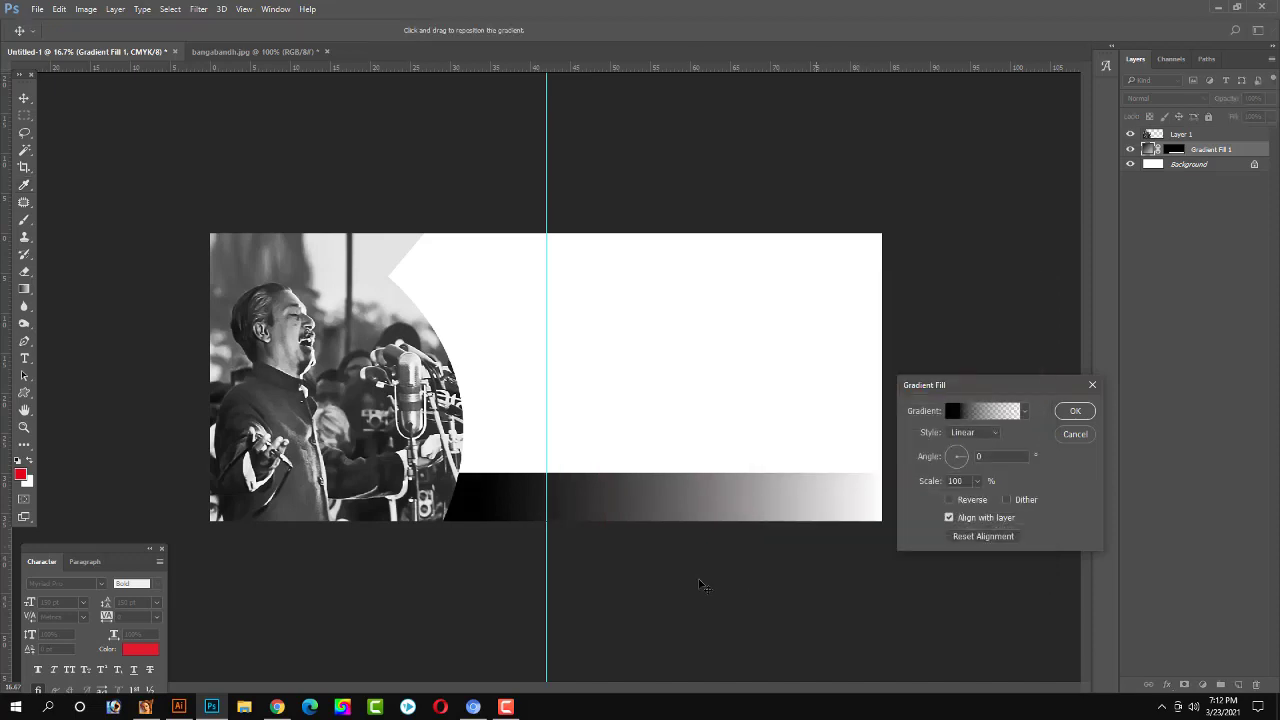
key(Return)
Zoom in and out to check the gradient, then select the photo layer.
ctrl+click(703, 595)
ctrl+click(614, 363)
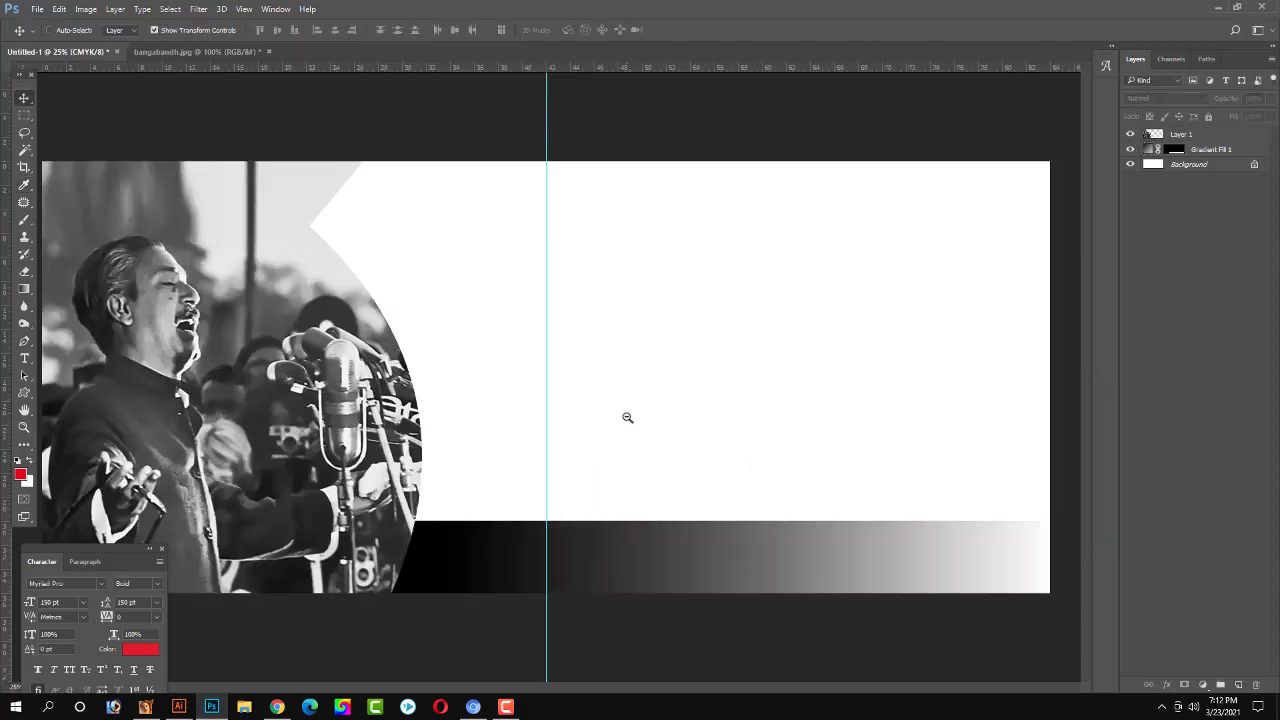
ctrl+alt+click(626, 420)
ctrl+click(580, 443)
ctrl+alt+click(583, 447)
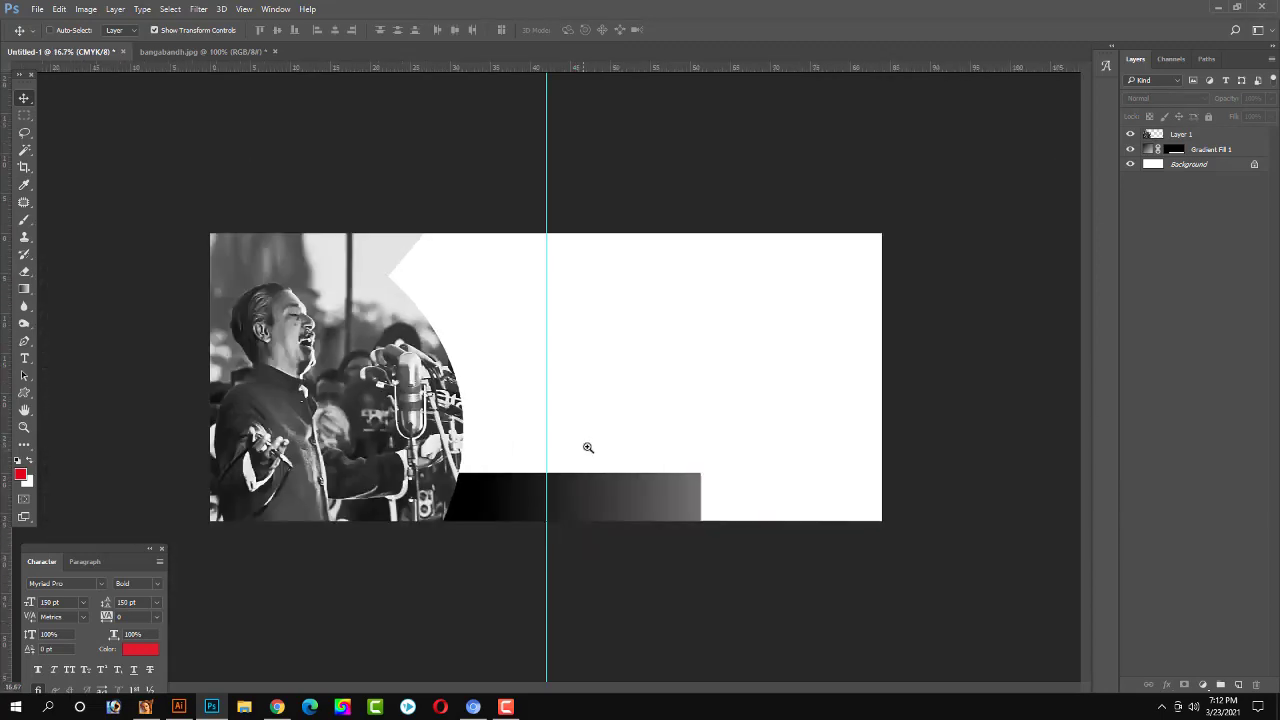
ctrl+click(497, 409)
ctrl+alt+click(497, 420)
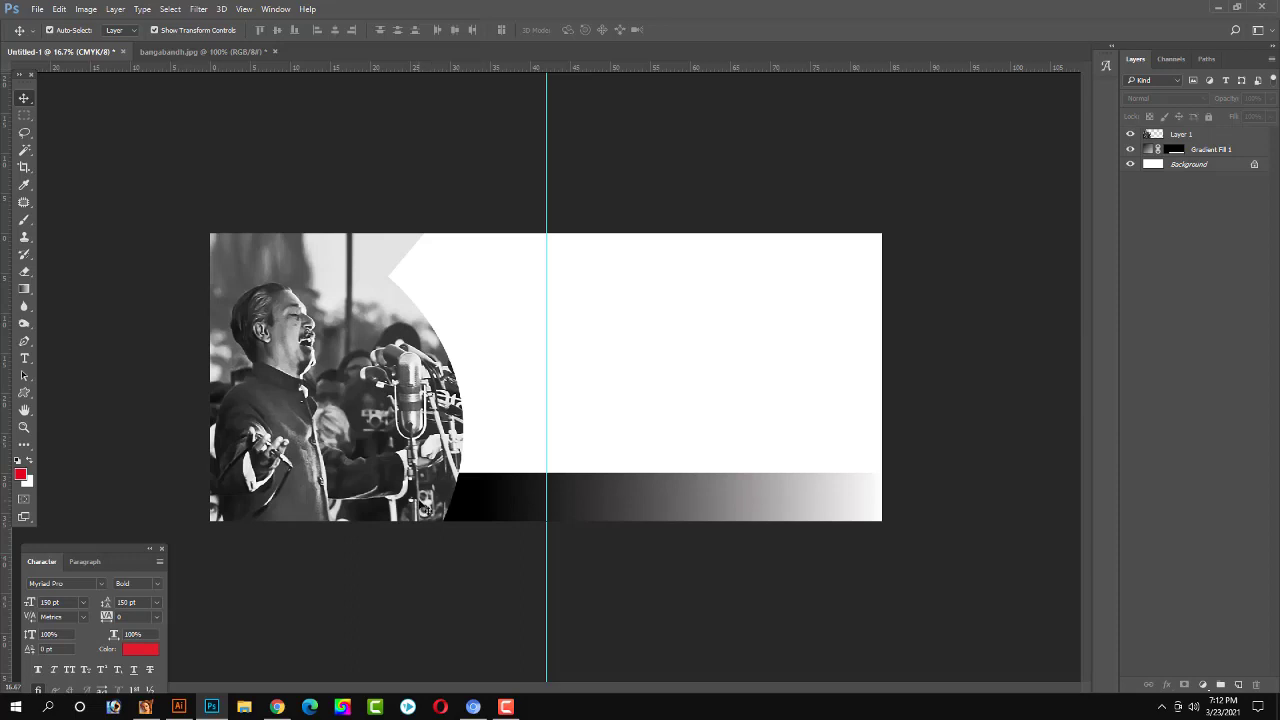
click(422, 510)
Erase the speech photo's bottom edge with a 900 px eraser so it fades into white.
click(23, 274)
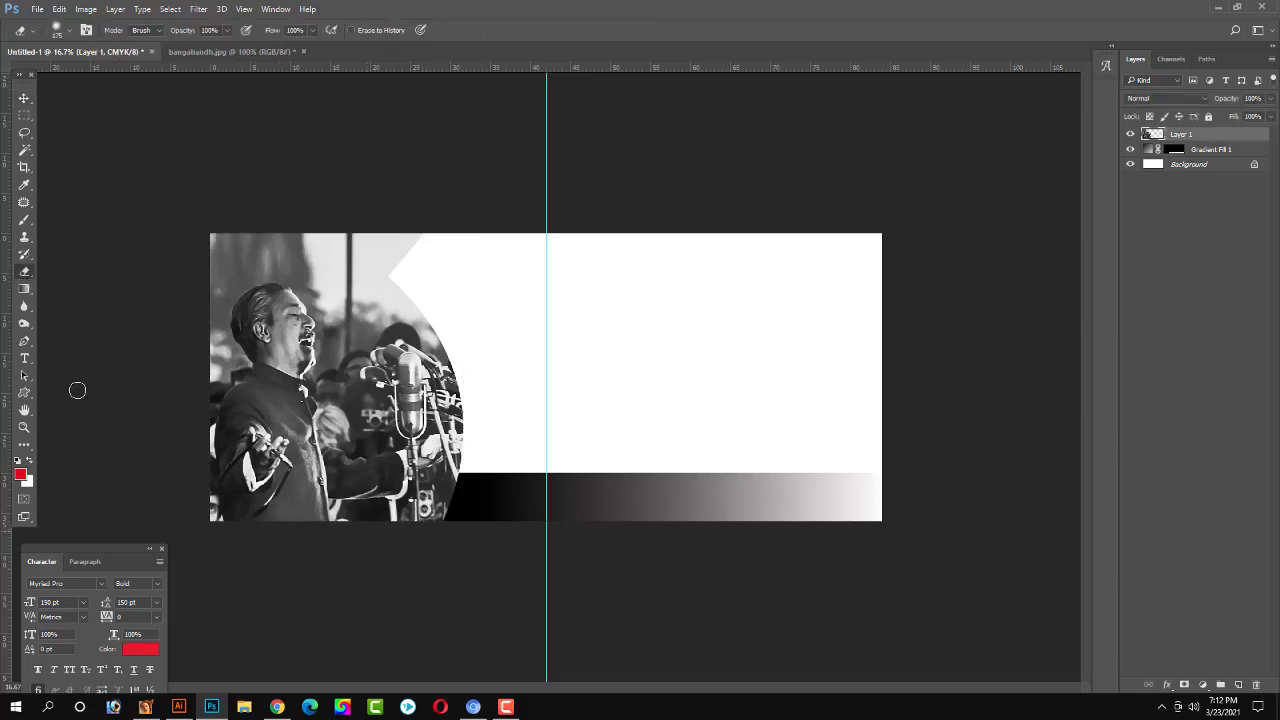
key(bracketright)
key(bracketright)
key(bracketright)
key(bracketright)
key(bracketright)
key(bracketright)
key(bracketright)
key(bracketright)
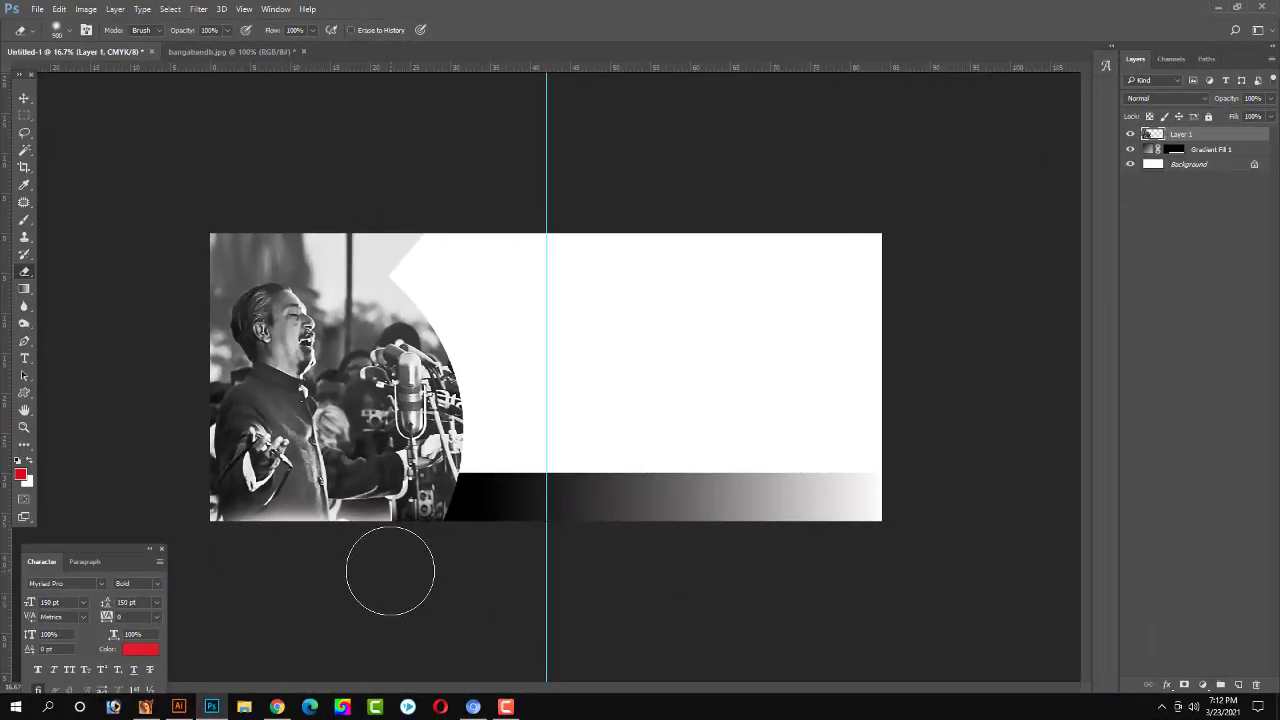
drag(390, 562, 213, 557)
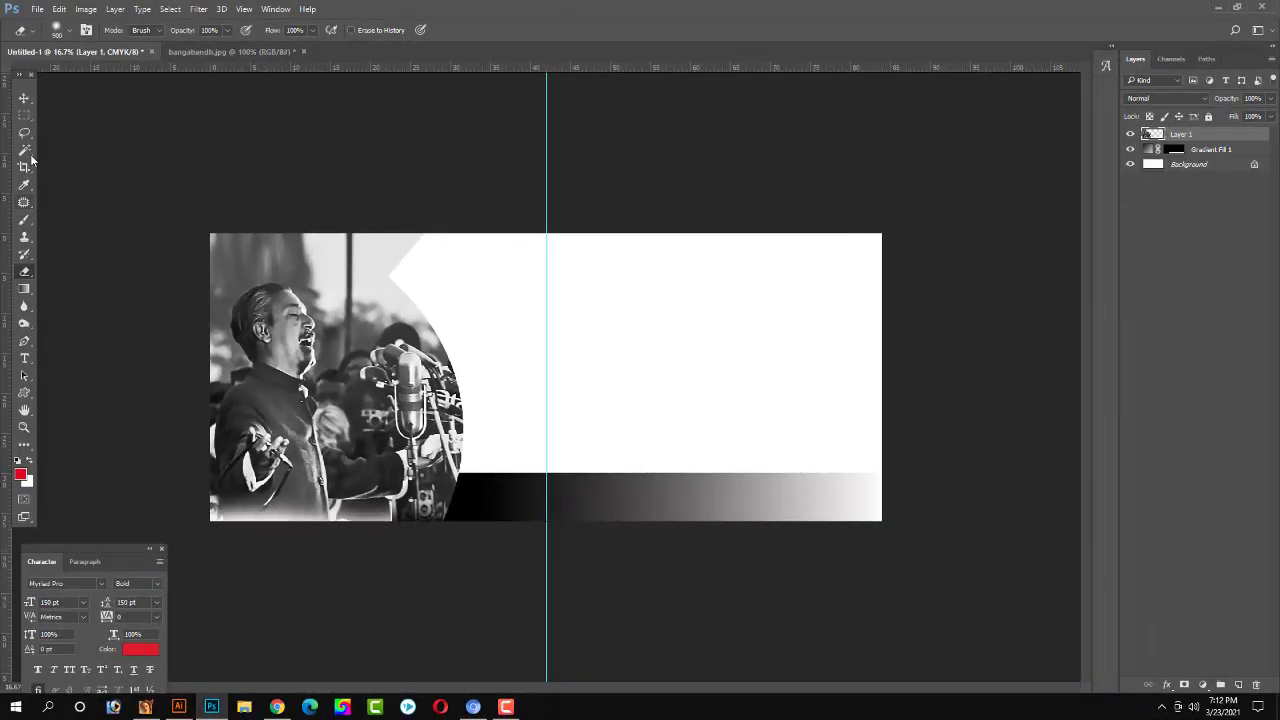
click(24, 98)
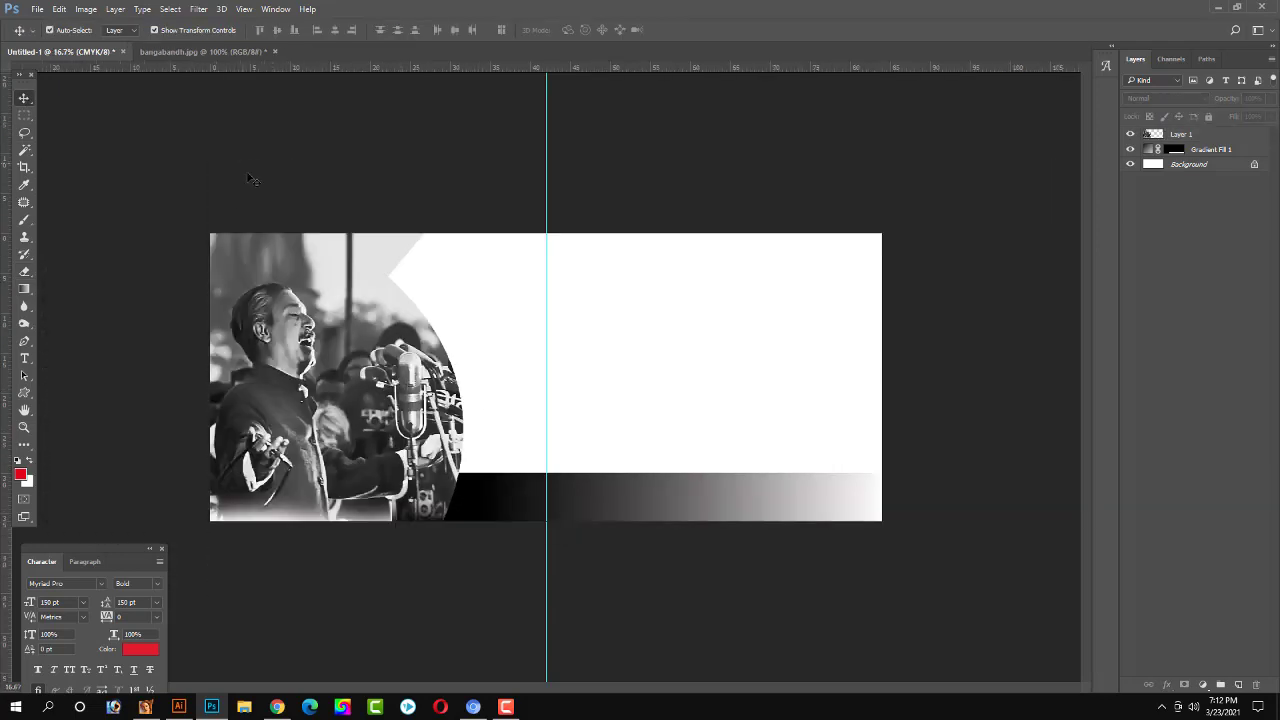
click(410, 408)
Give the speech photo a black drop shadow, size 152 px, opacity about 51%.
double_click(1233, 137)
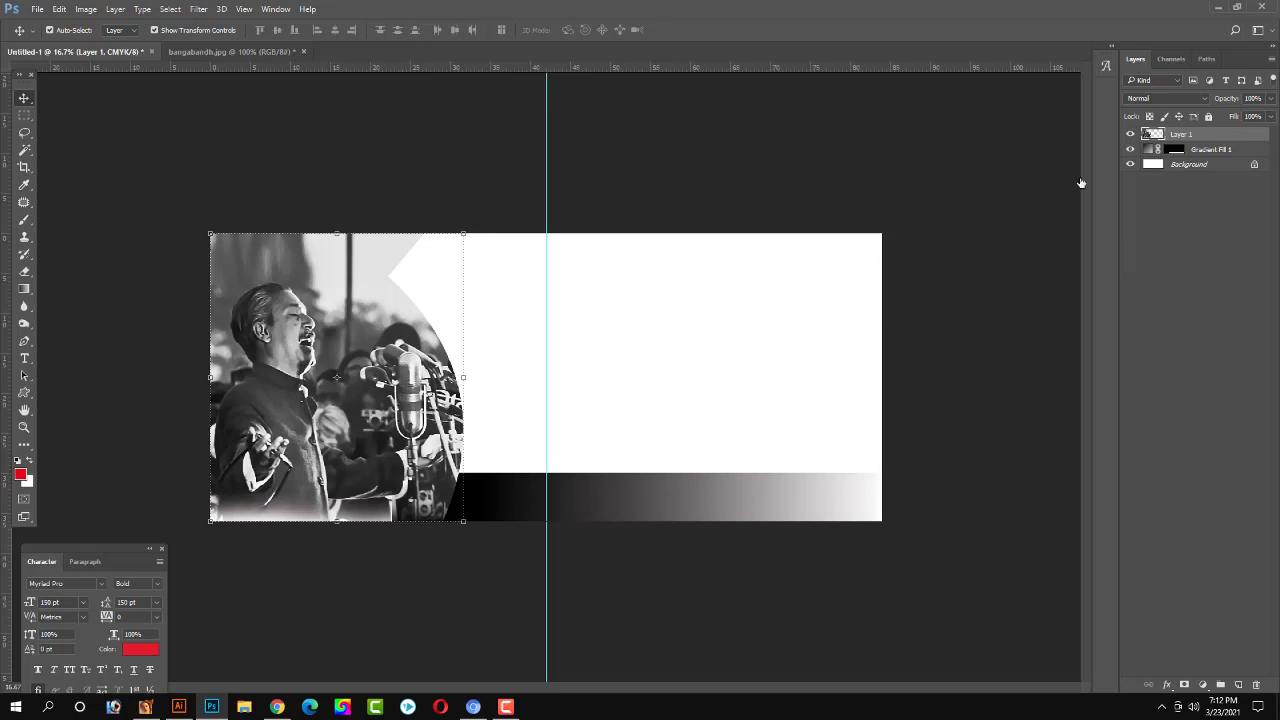
click(752, 441)
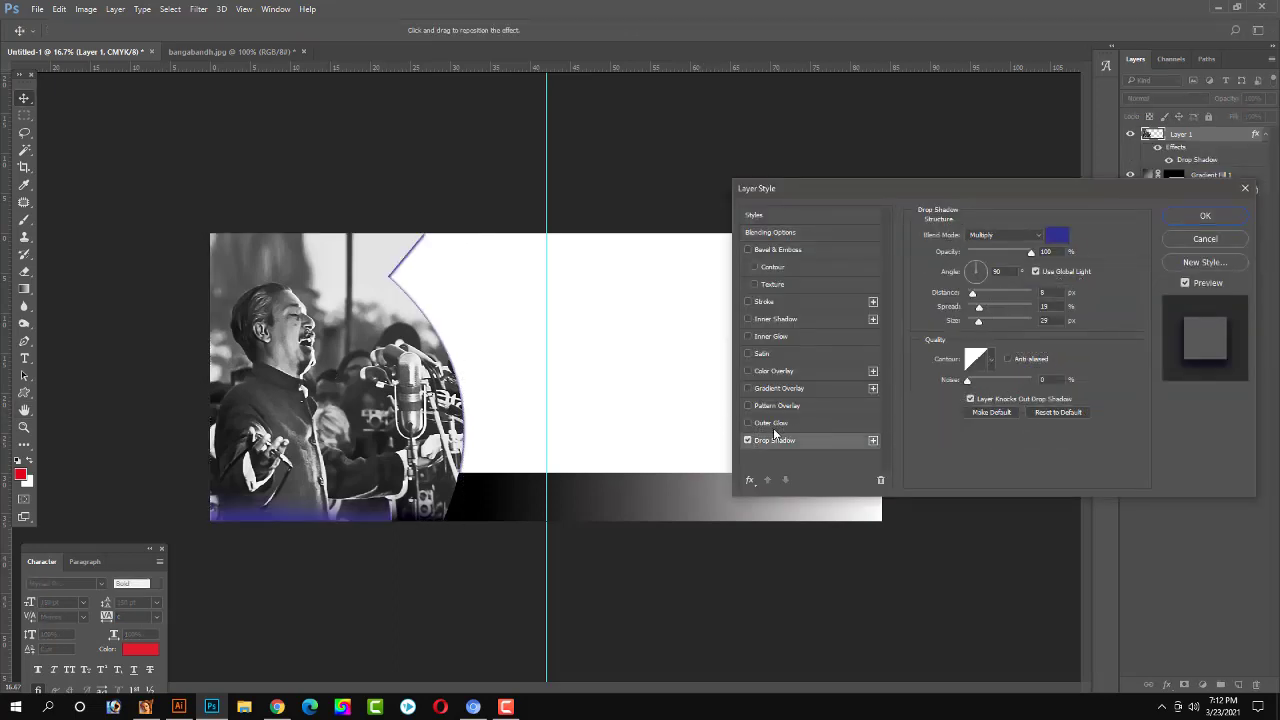
key(Escape)
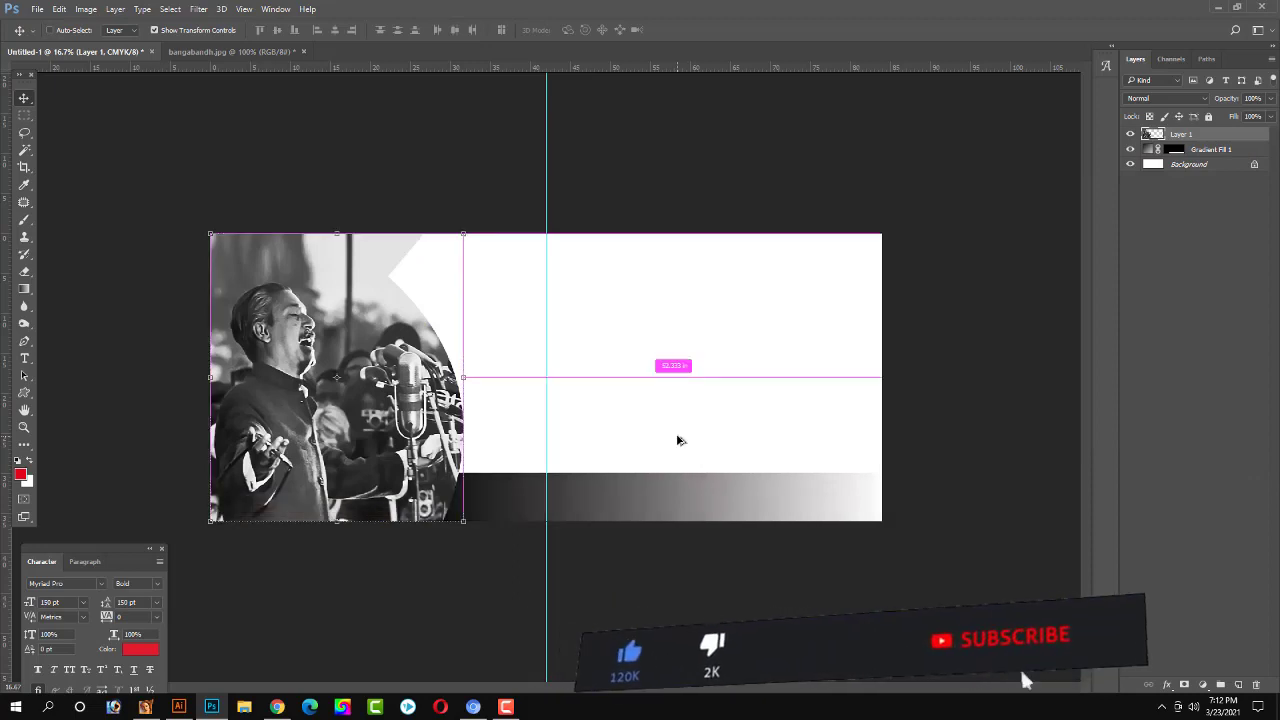
double_click(1197, 130)
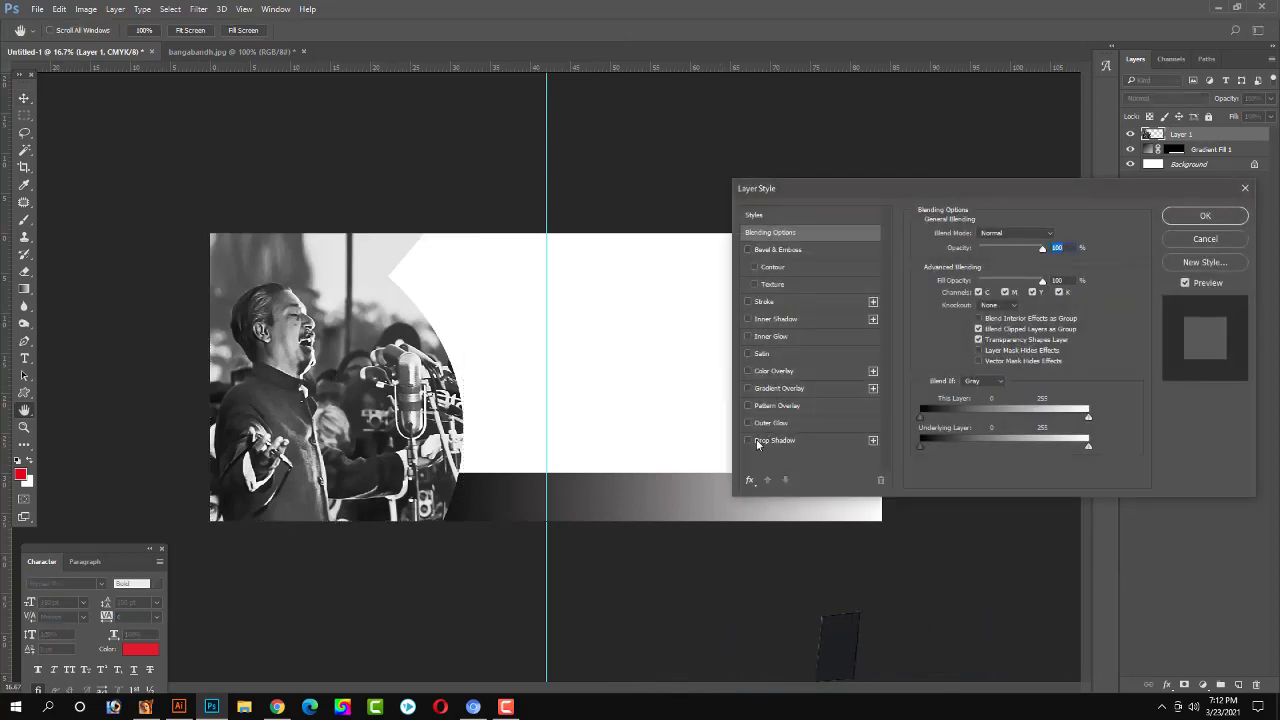
click(756, 440)
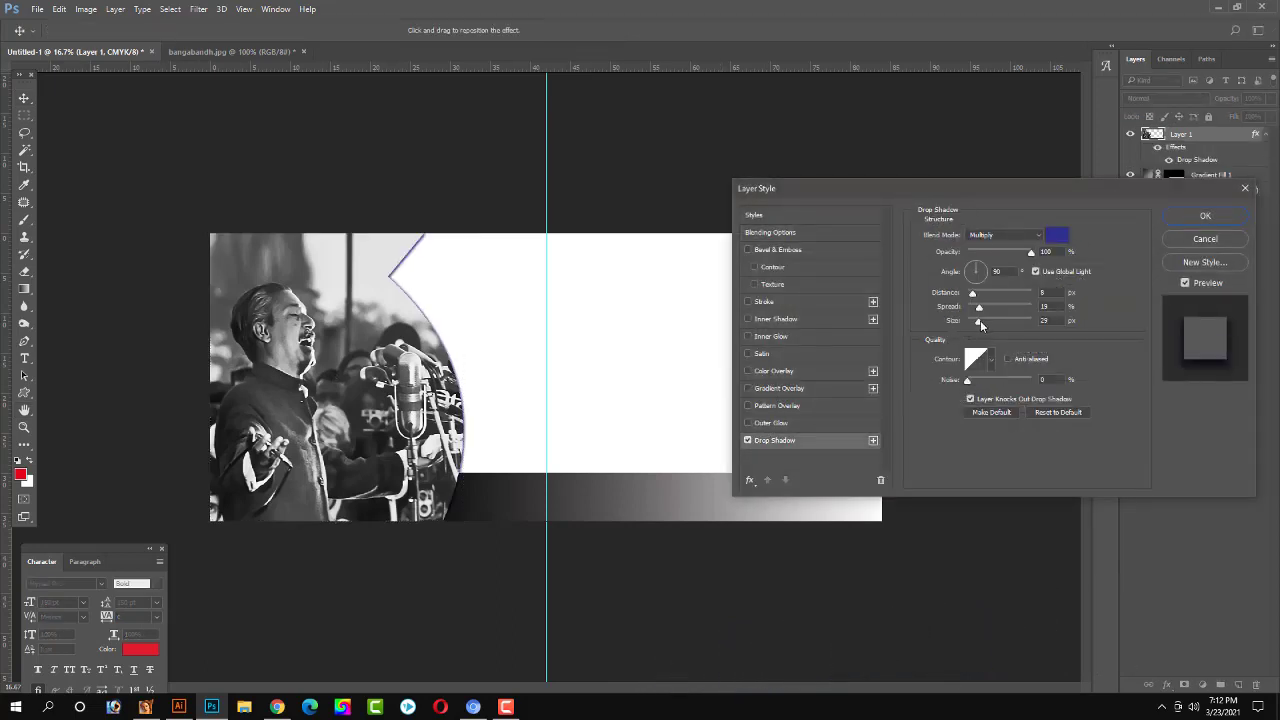
drag(980, 323, 1010, 323)
click(1057, 236)
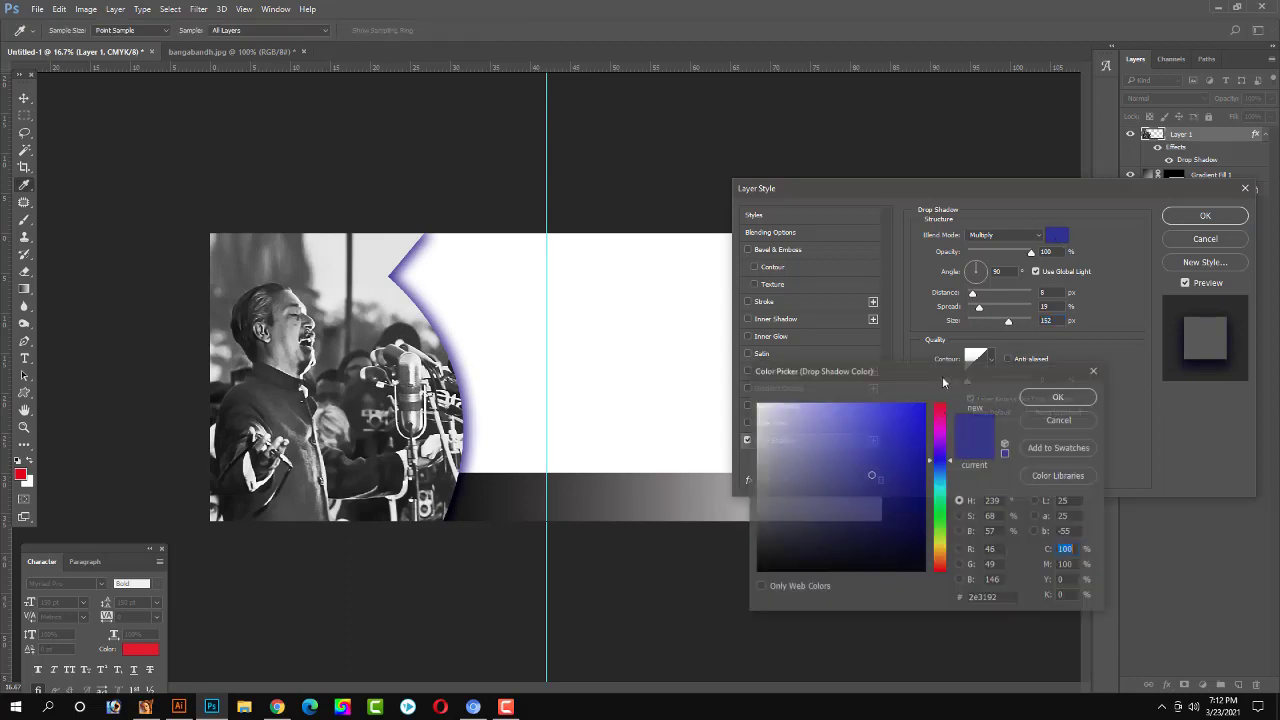
click(924, 571)
key(Return)
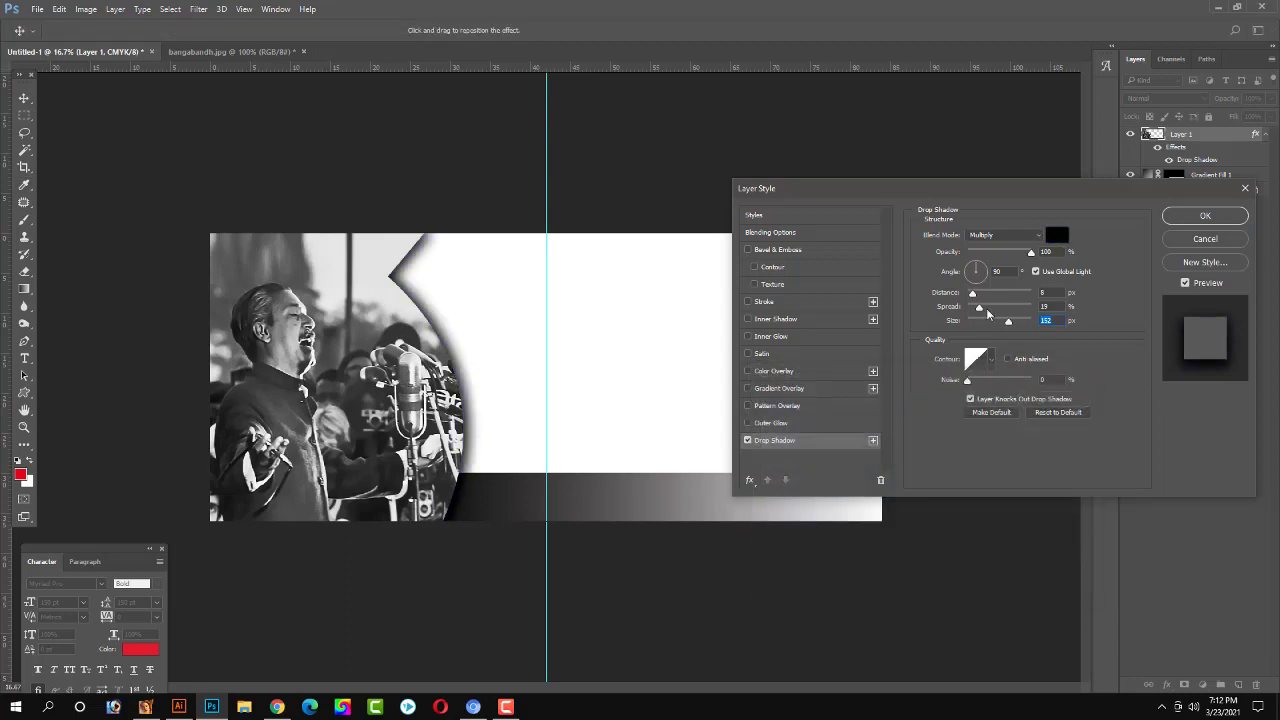
drag(1031, 254, 998, 252)
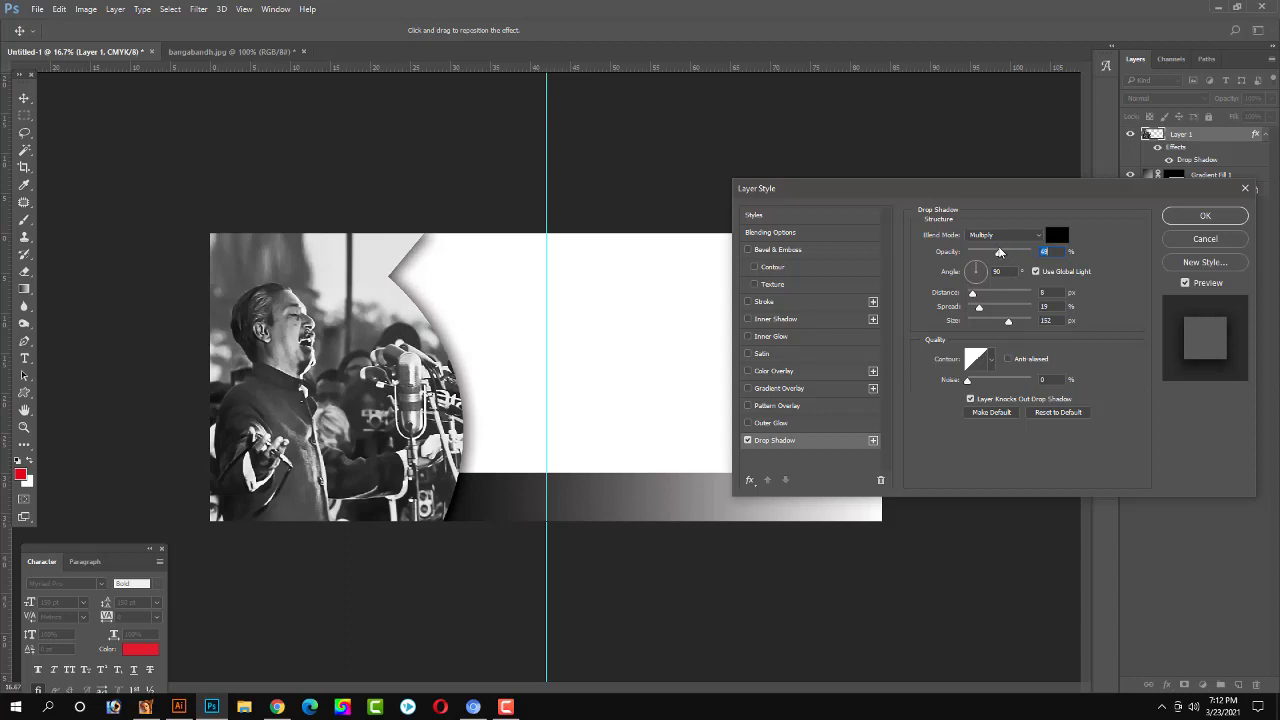
key(Return)
click(528, 466)
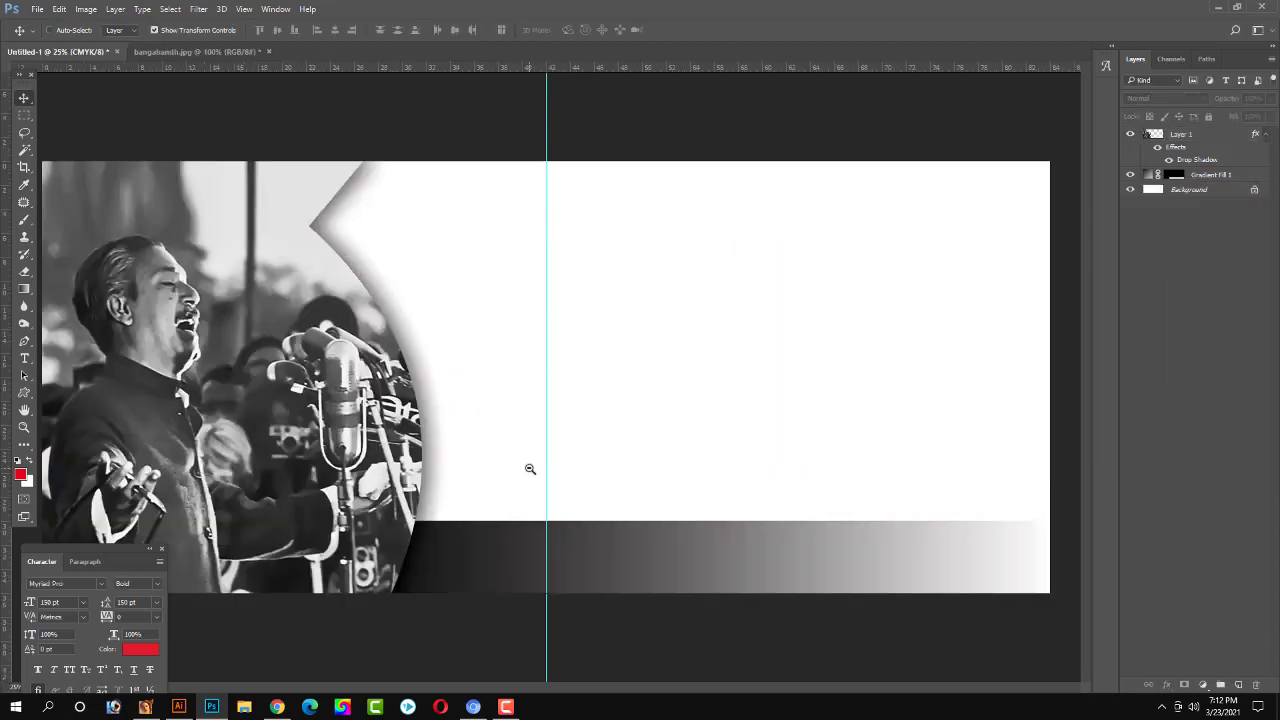
alt+click(532, 451)
click(532, 451)
Open the Gonohotta cyclists photo as its own document.
key(ctrl+minus)
key(v)
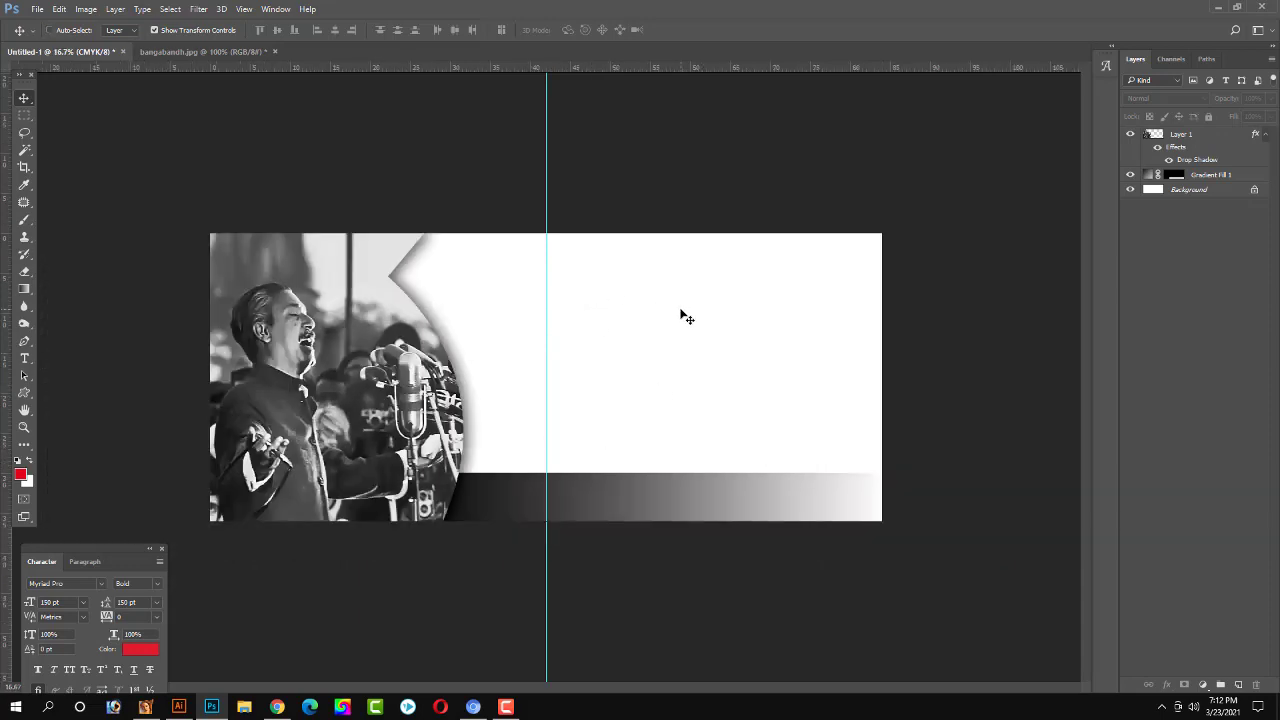
key(ctrl+o)
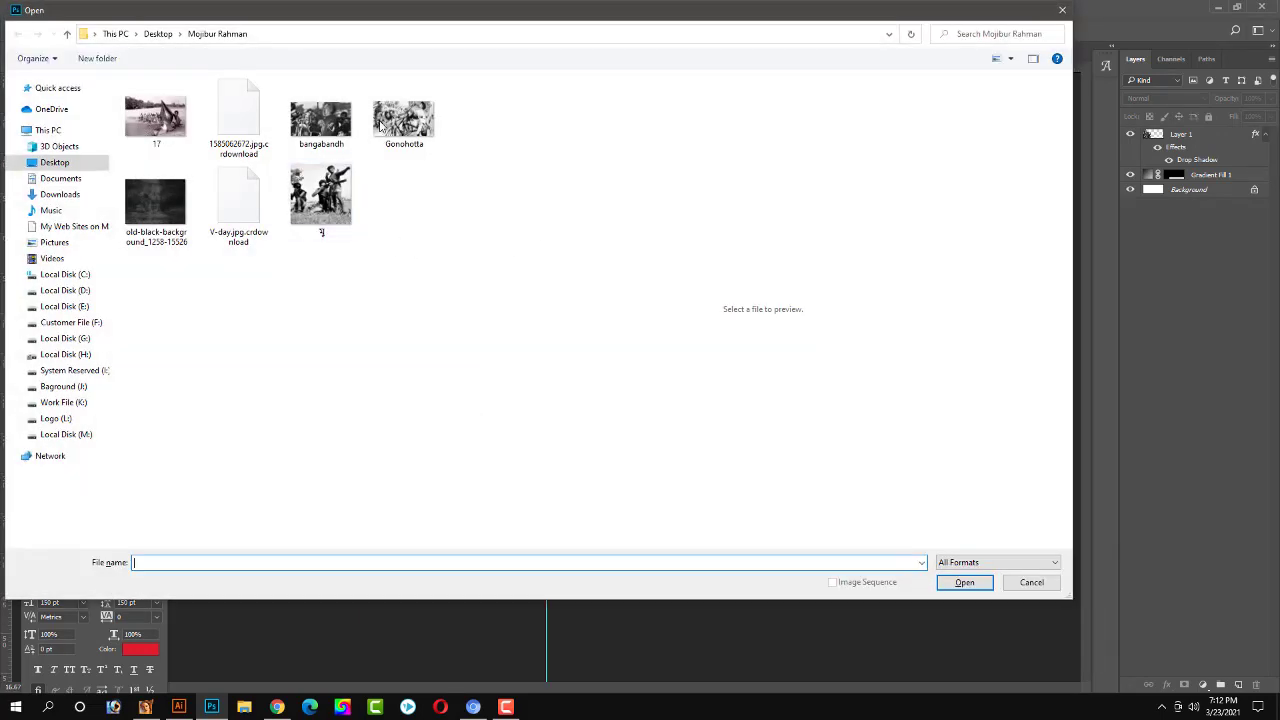
click(408, 127)
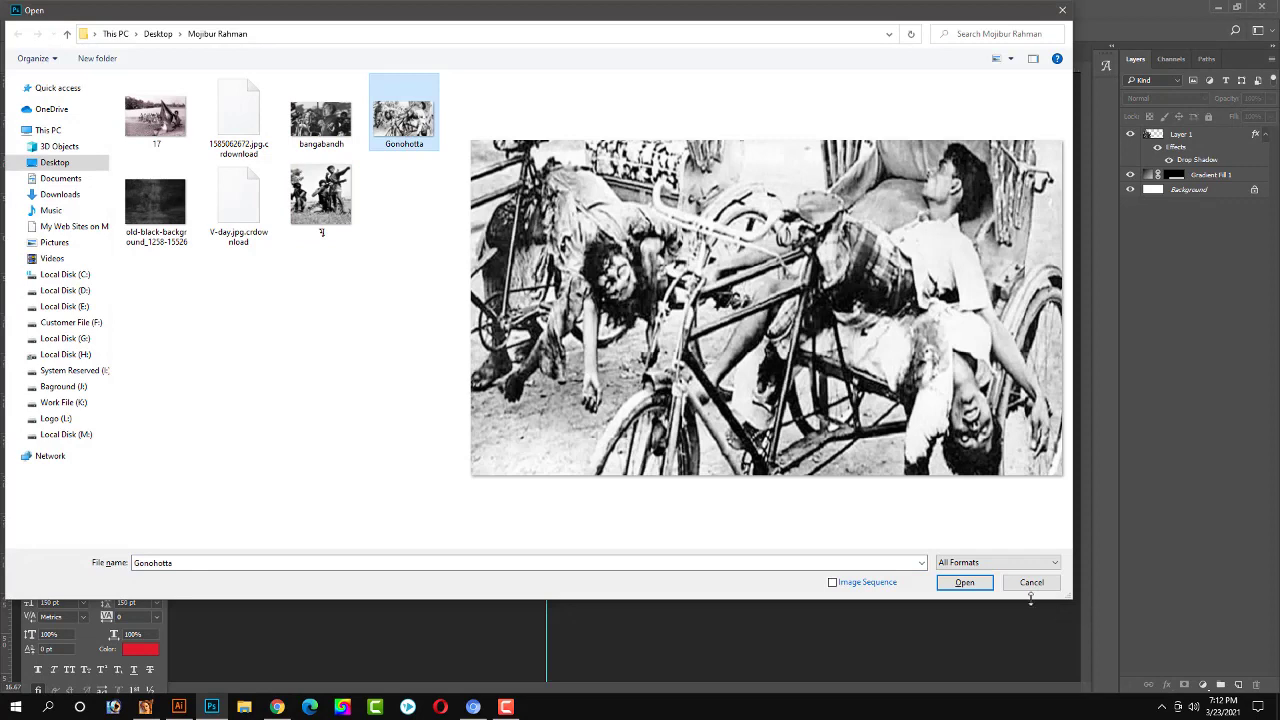
click(964, 584)
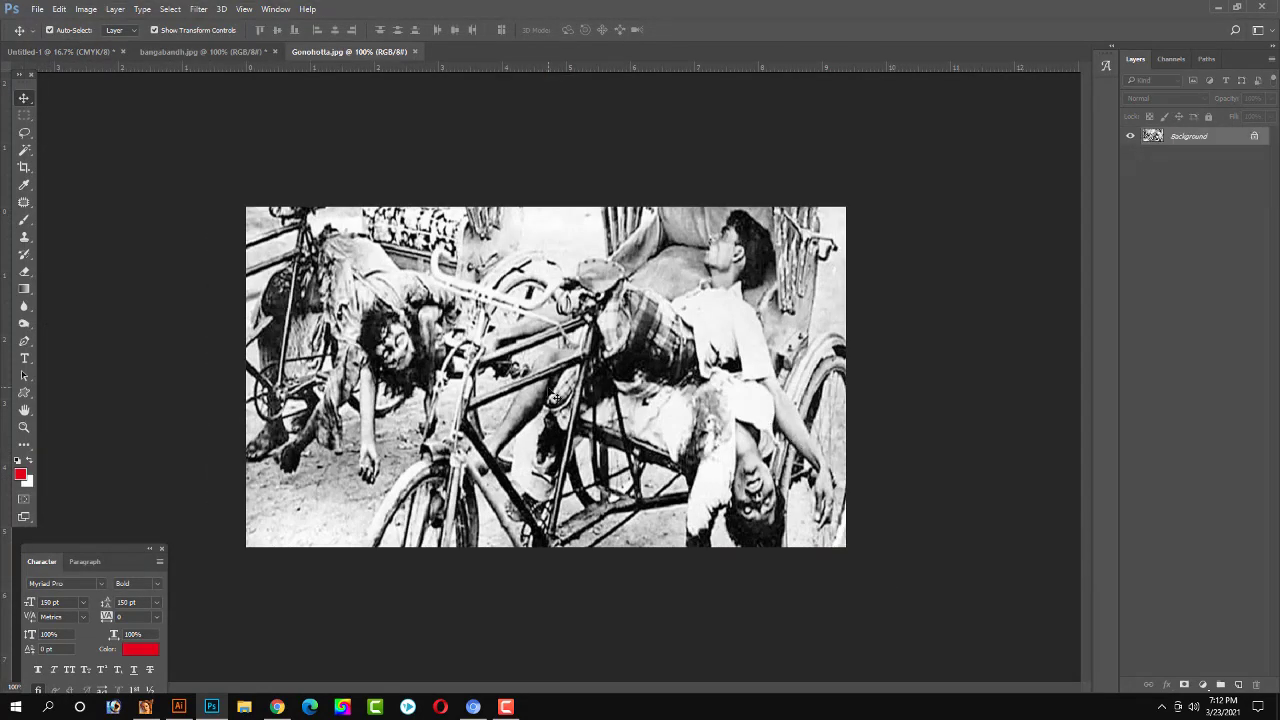
Drag the Gonohotta photo onto the banner, move it right and enlarge it.
drag(555, 398, 622, 338)
mouse_move(703, 372)
mouse_down()
mouse_move(860, 352)
mouse_move(867, 379)
mouse_up()
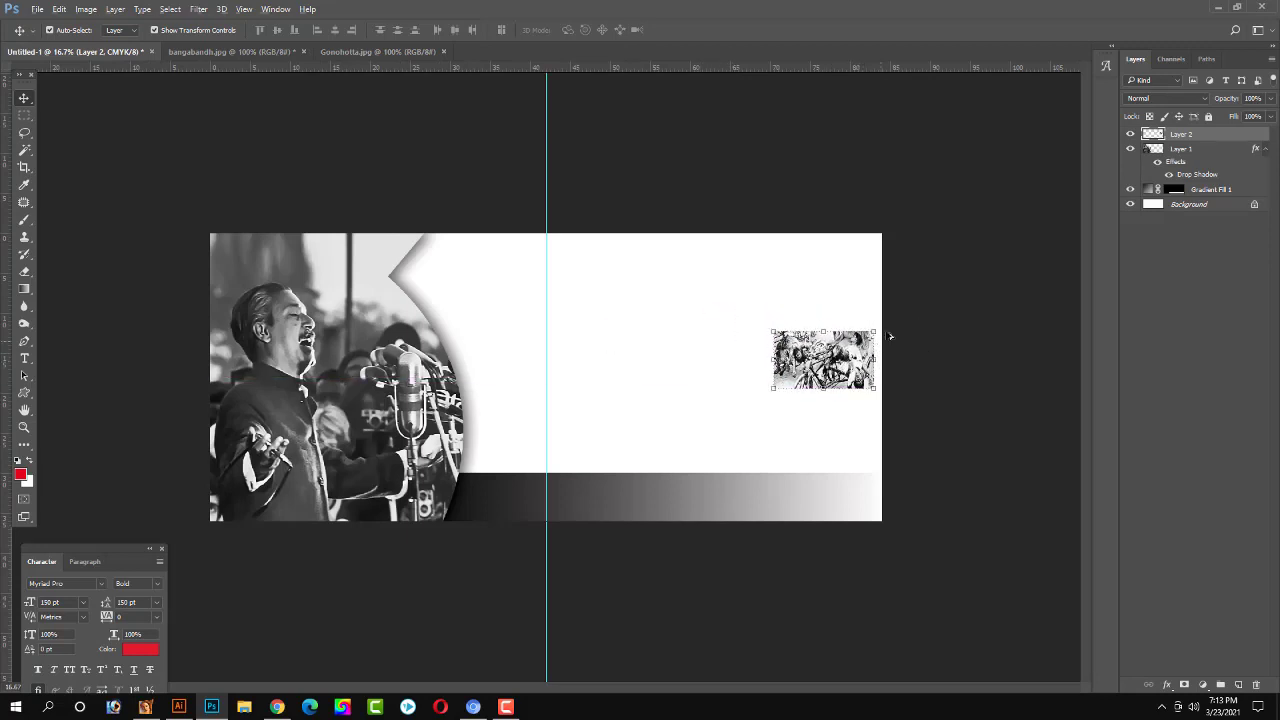
mouse_move(876, 331)
mouse_down()
mouse_move(903, 312)
mouse_move(826, 322)
mouse_up()
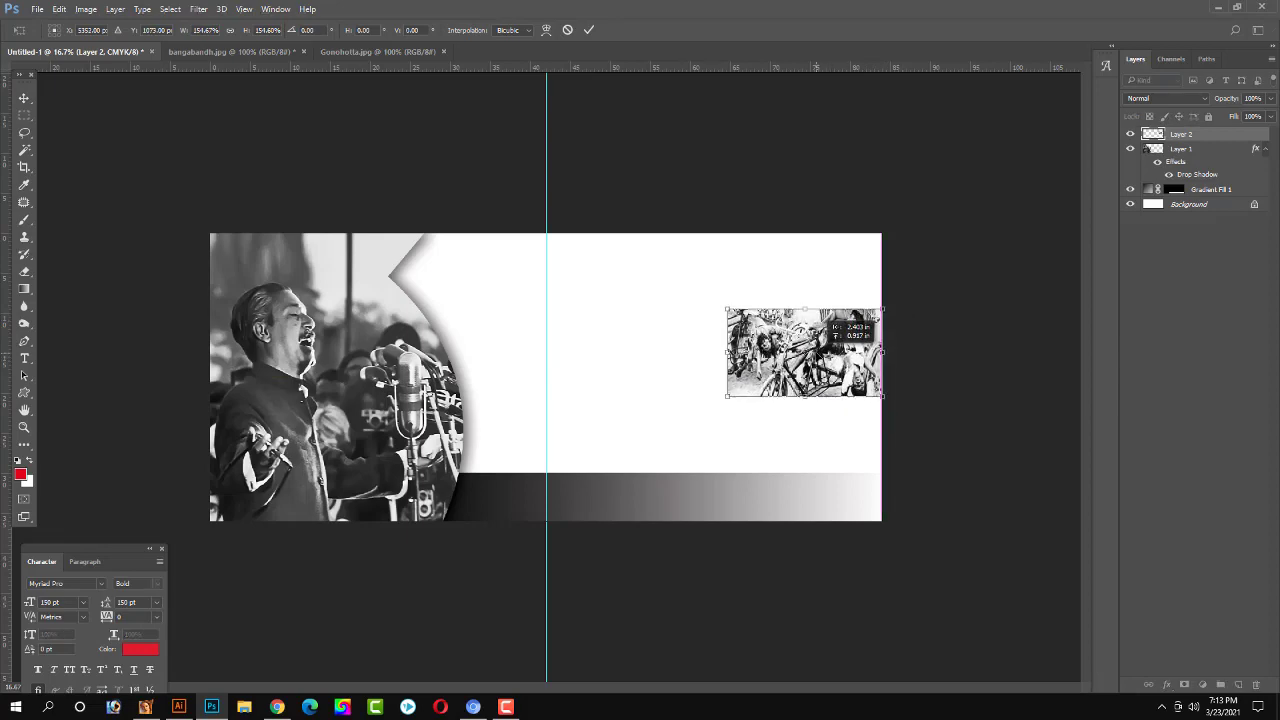
key(Return)
Close Gonohotta.jpg, then preview Desktop images in the Open dialog without opening any.
click(344, 50)
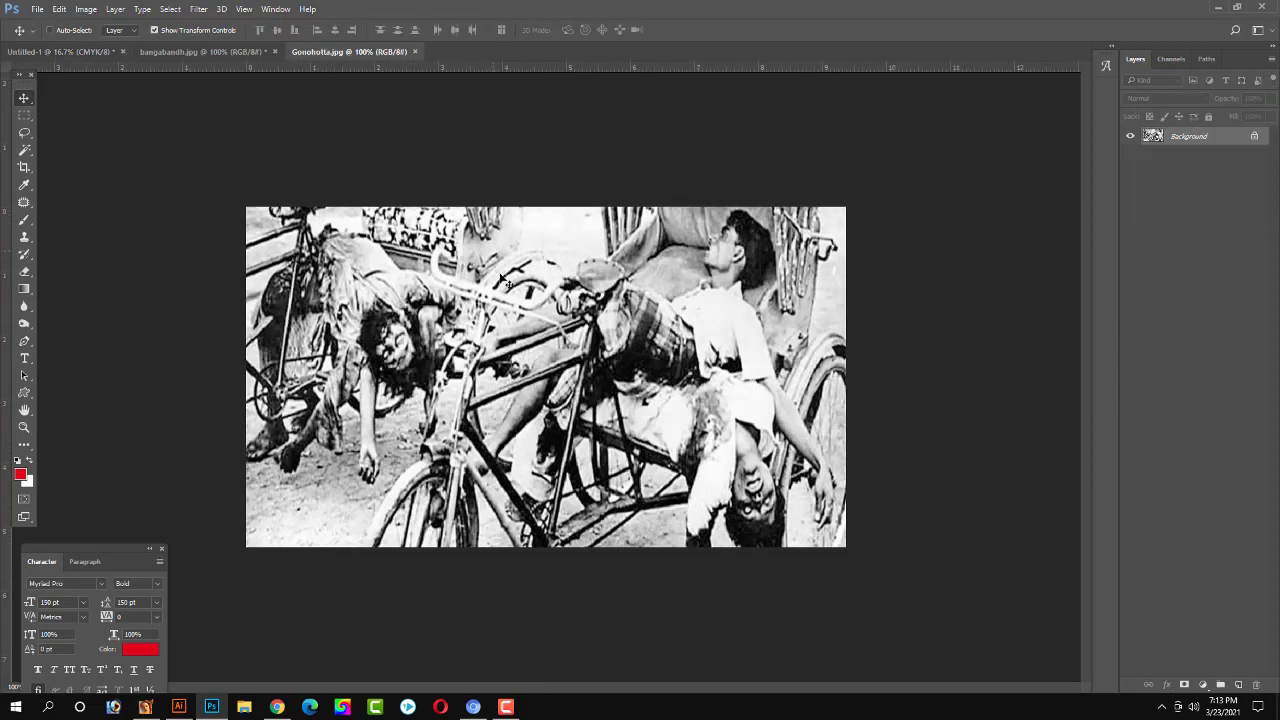
click(414, 51)
key(ctrl+o)
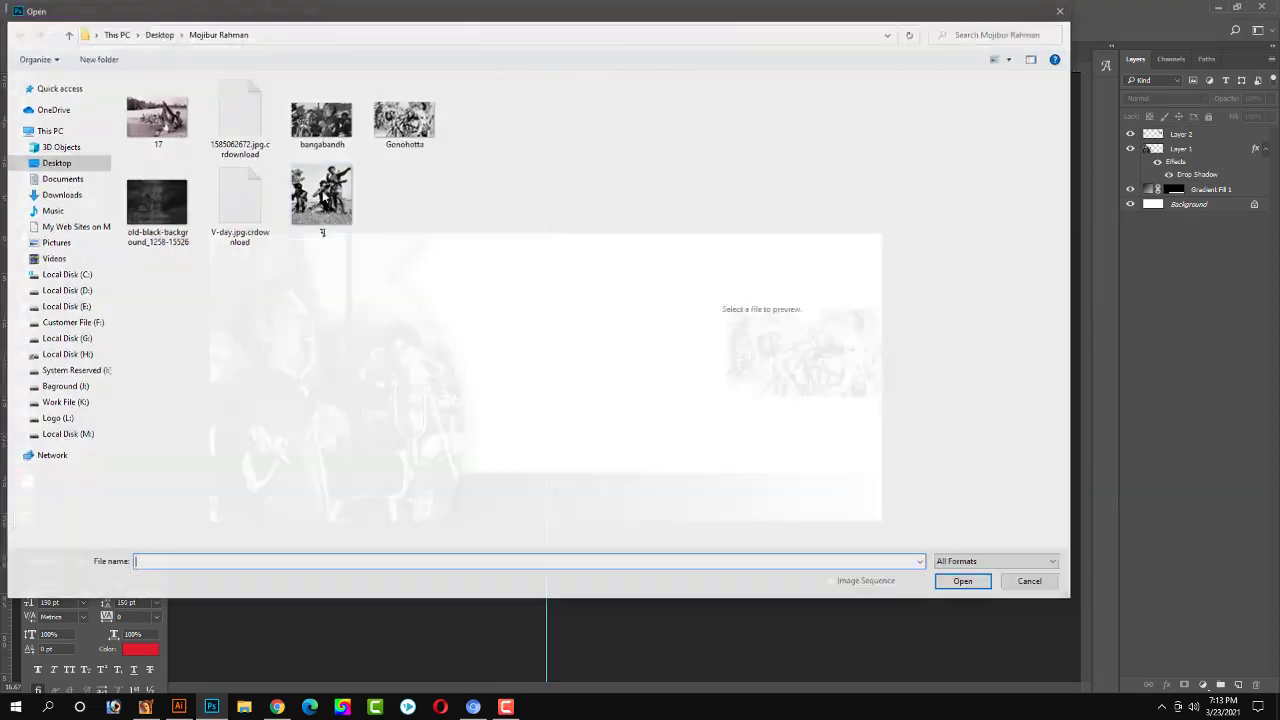
click(320, 120)
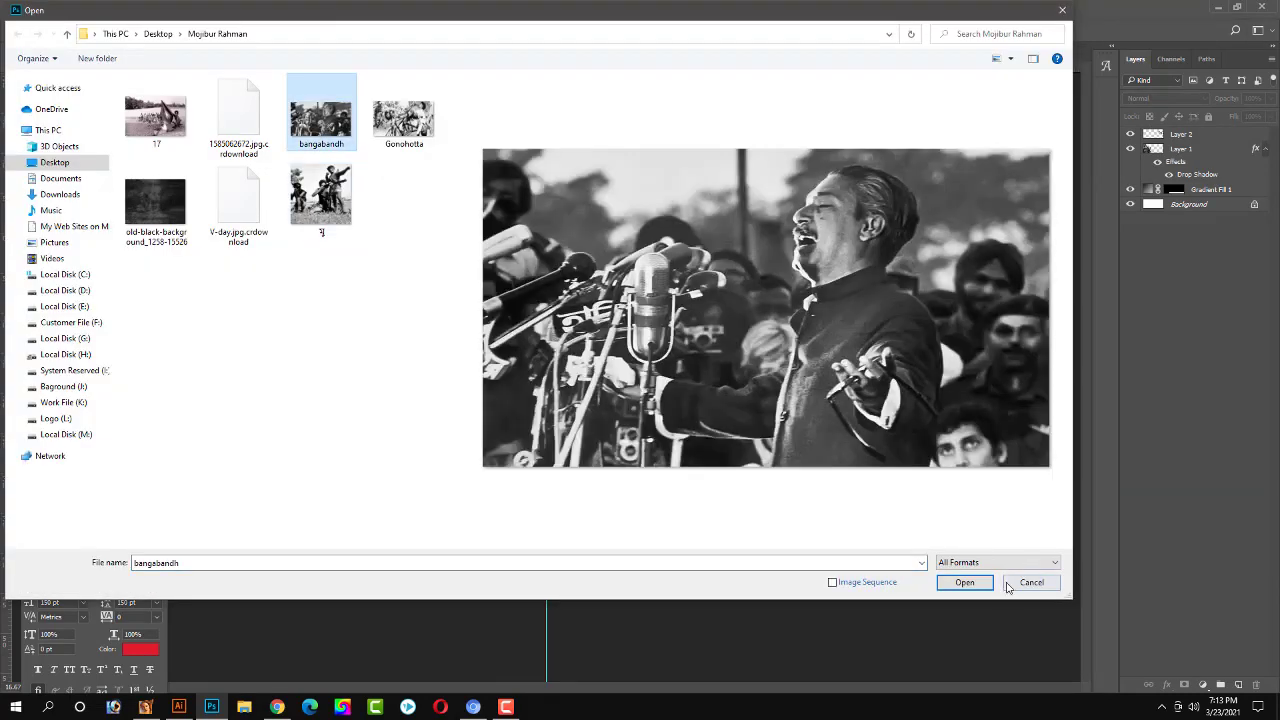
click(165, 120)
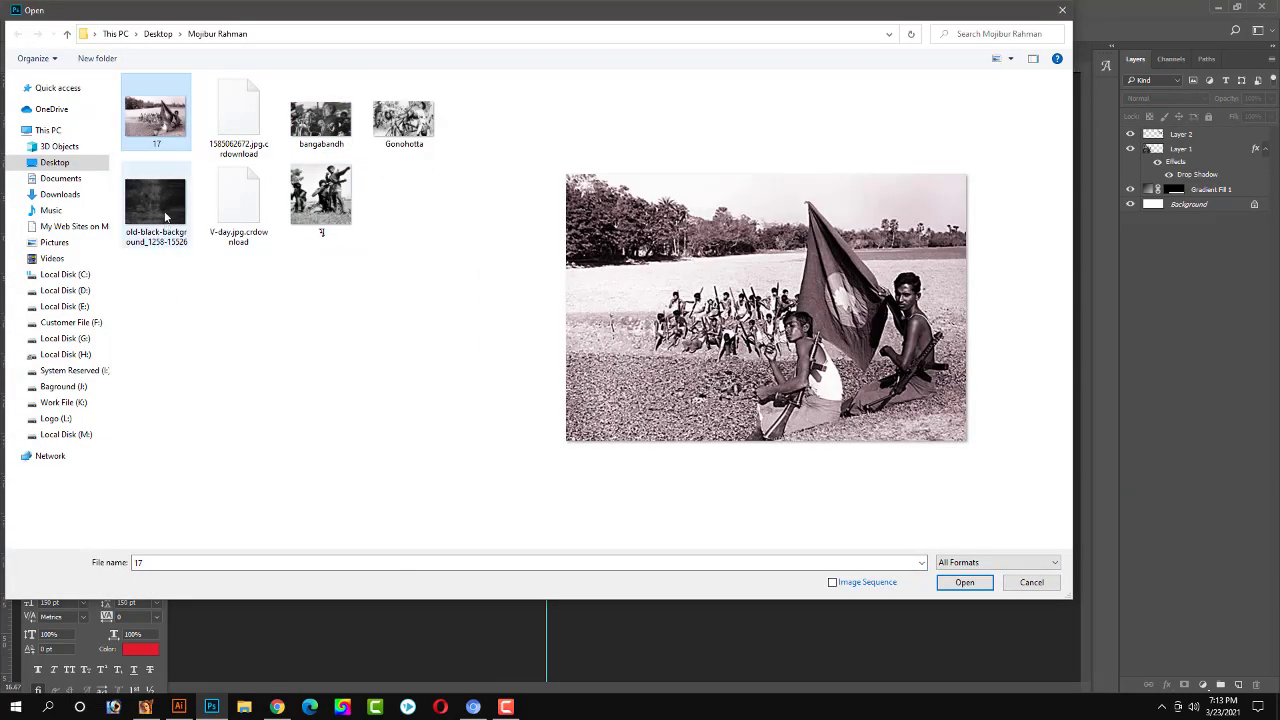
click(166, 210)
click(330, 200)
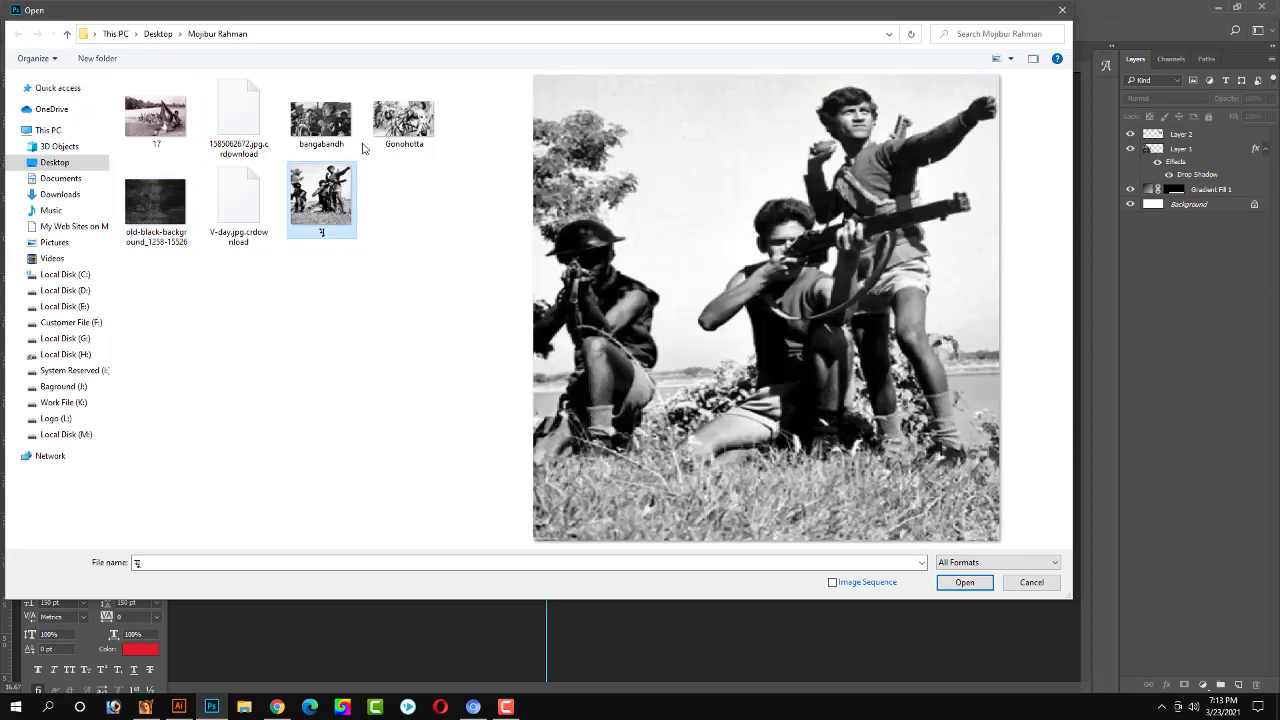
click(394, 125)
click(338, 130)
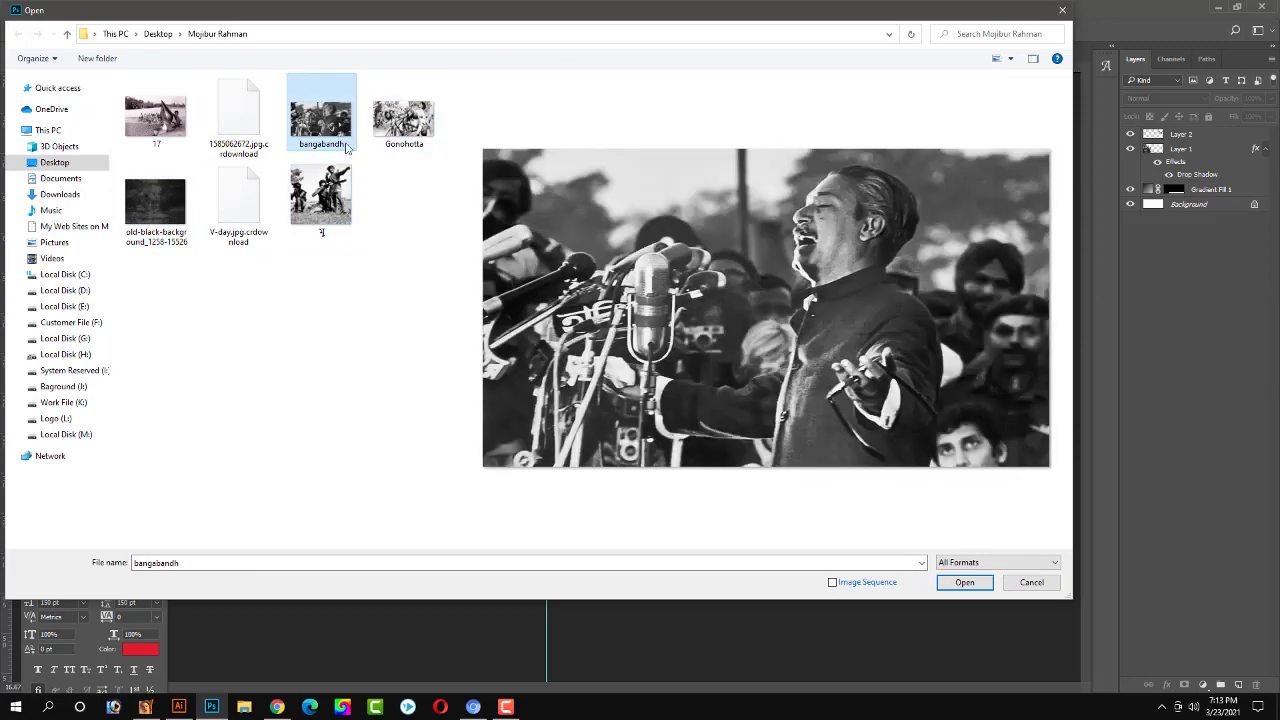
key(Escape)
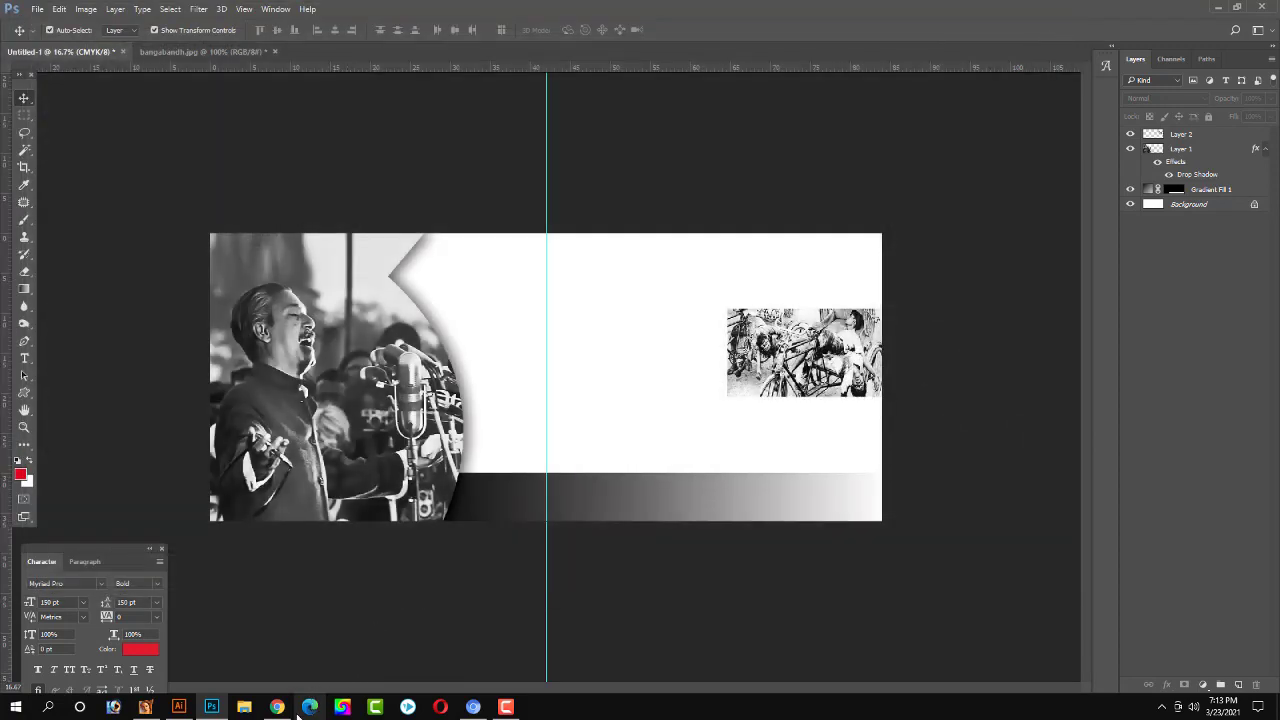
click(277, 707)
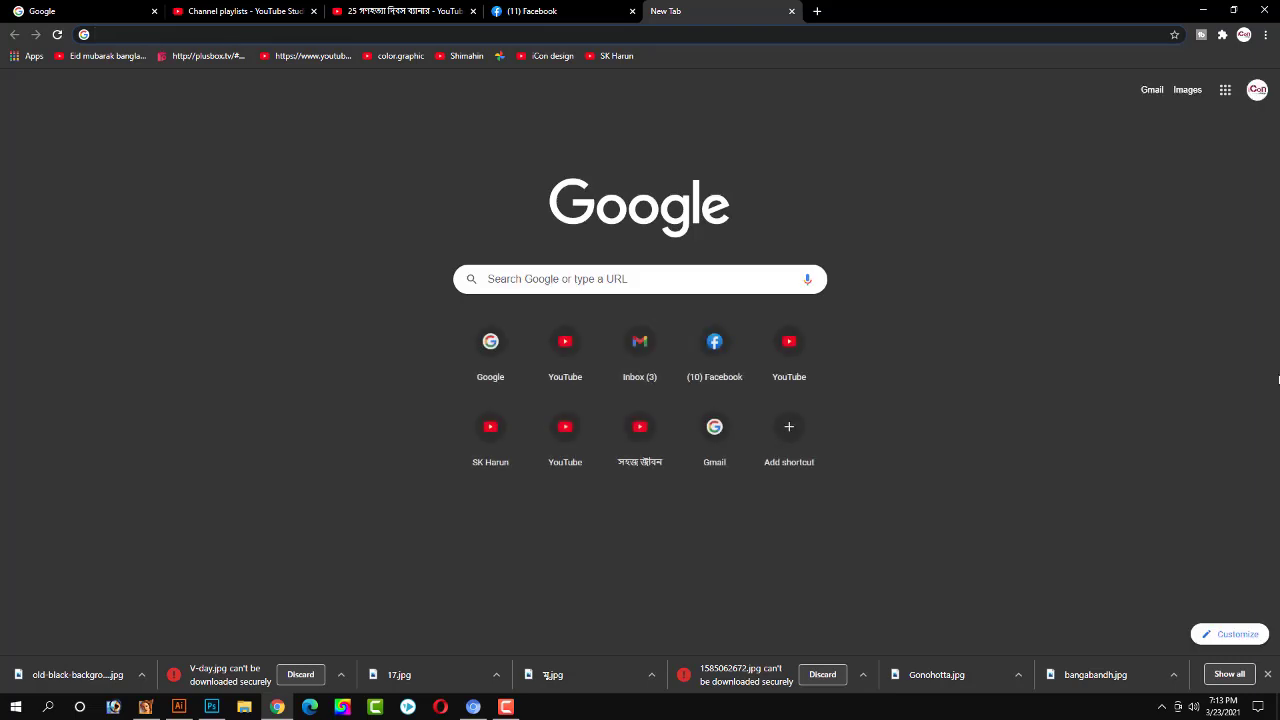
Search Google for গণহত্যা চিত্র.
text(google.com)
key(Return)
text(গ)
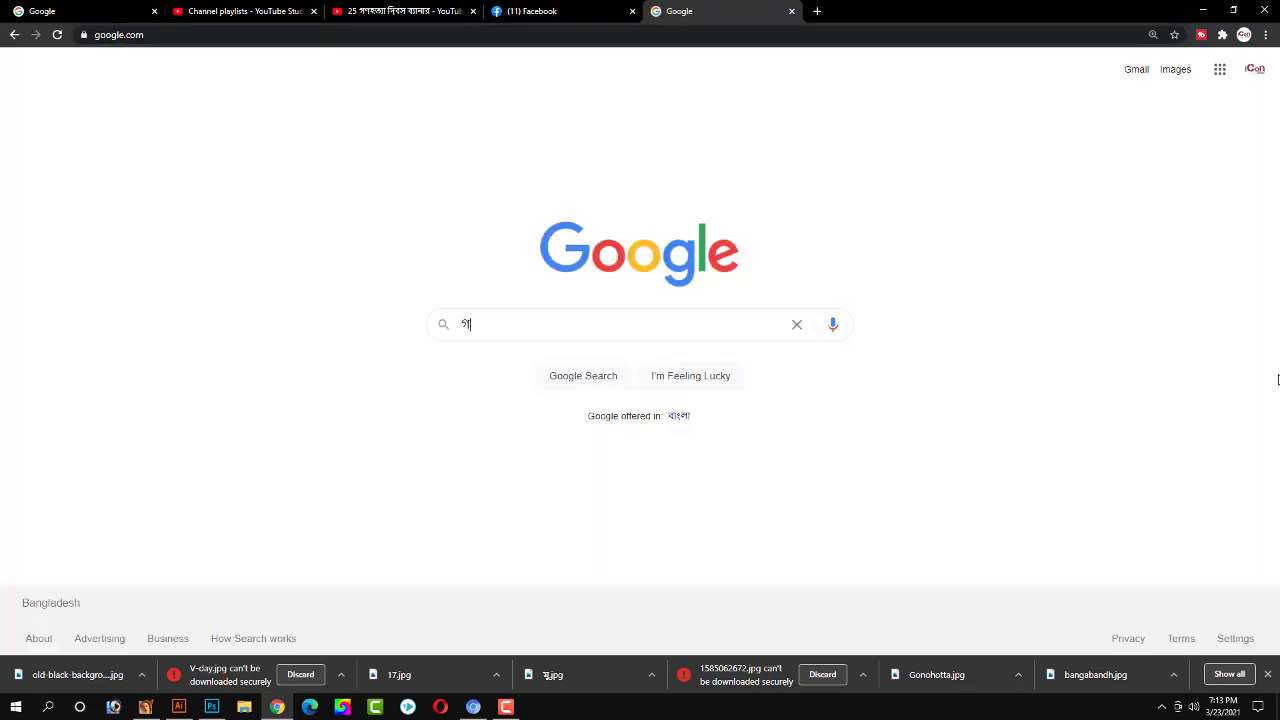
text(ণহত)
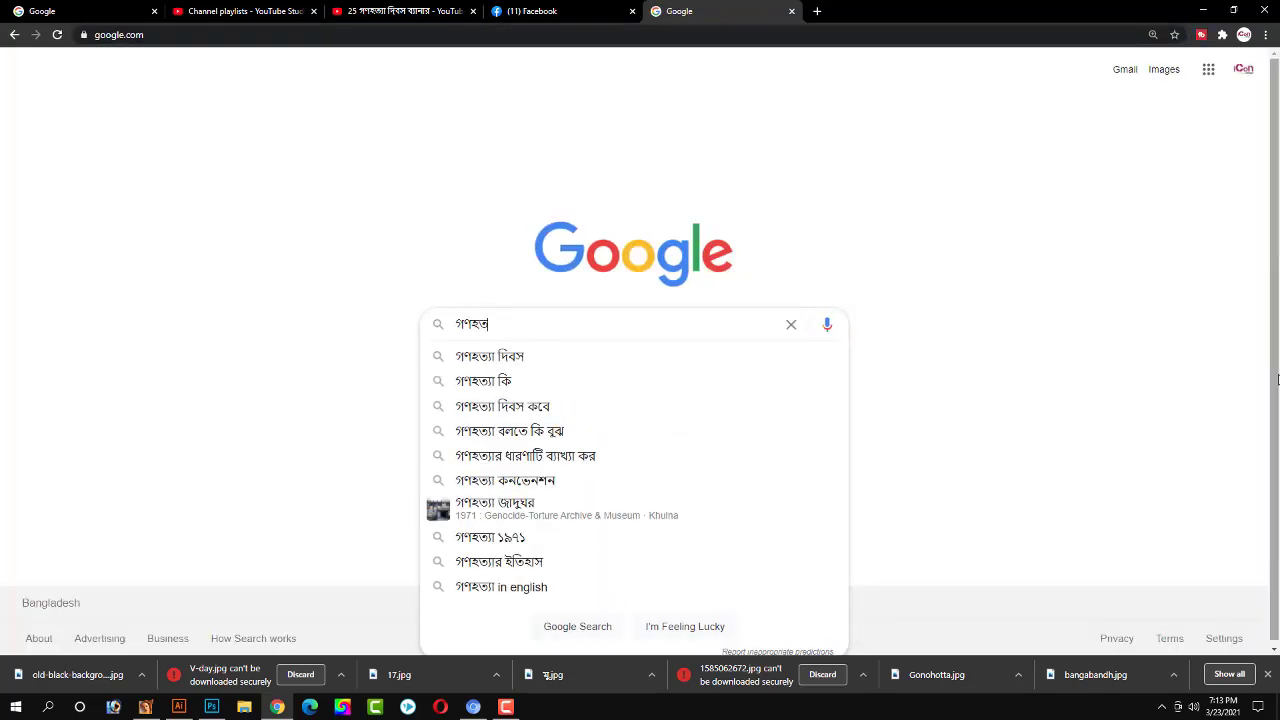
text(্যা দ)
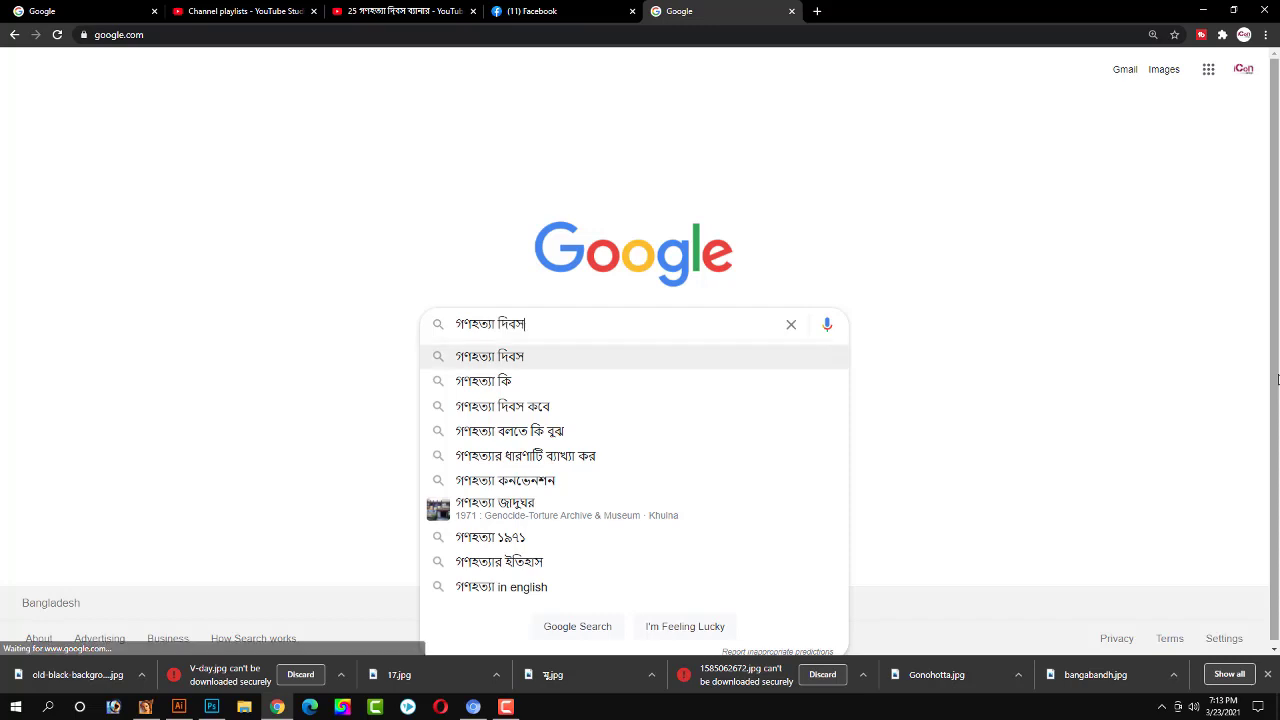
key(BackSpace)
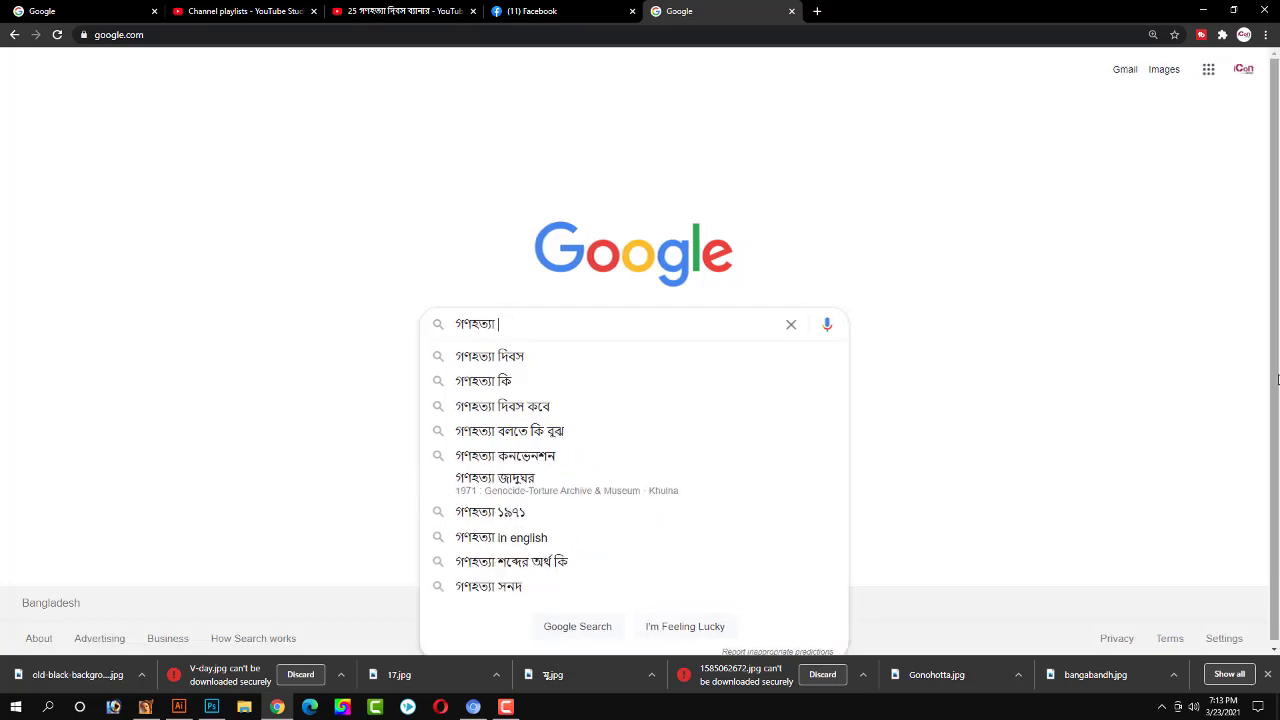
text(চিত্র)
key(Return)
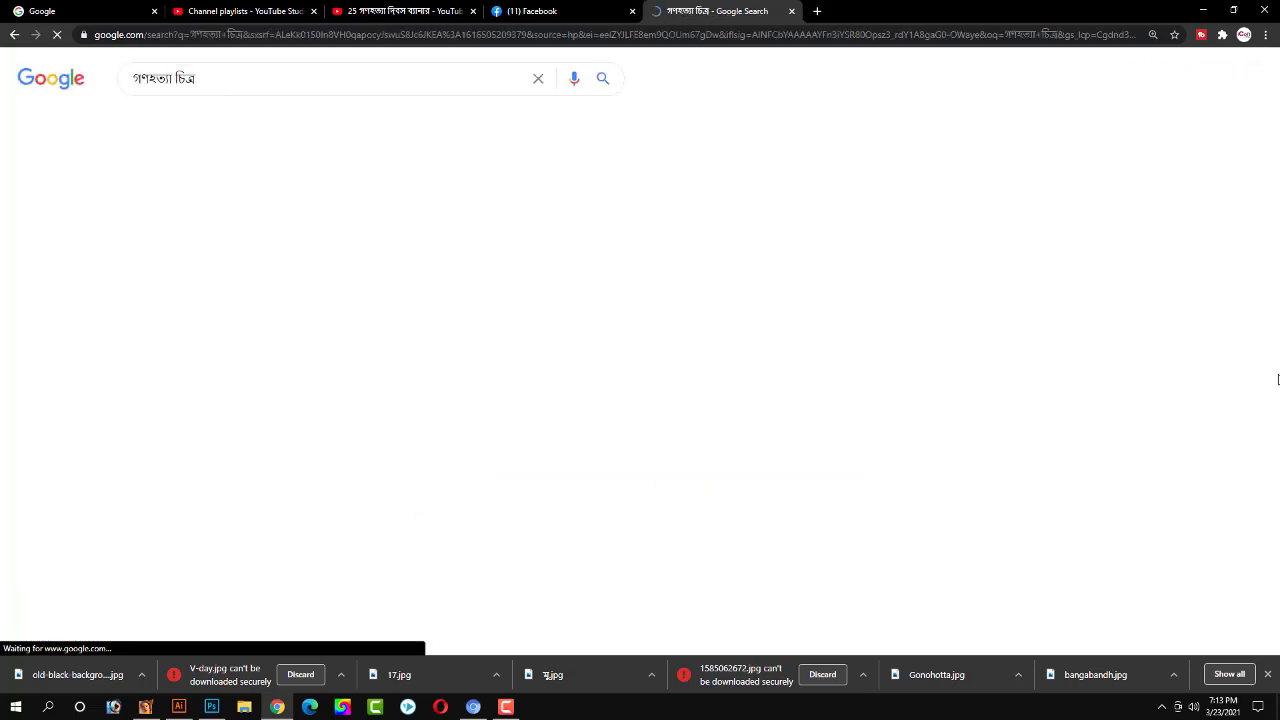
Copy the field photo of bodies and armed men from the Images results.
click(197, 121)
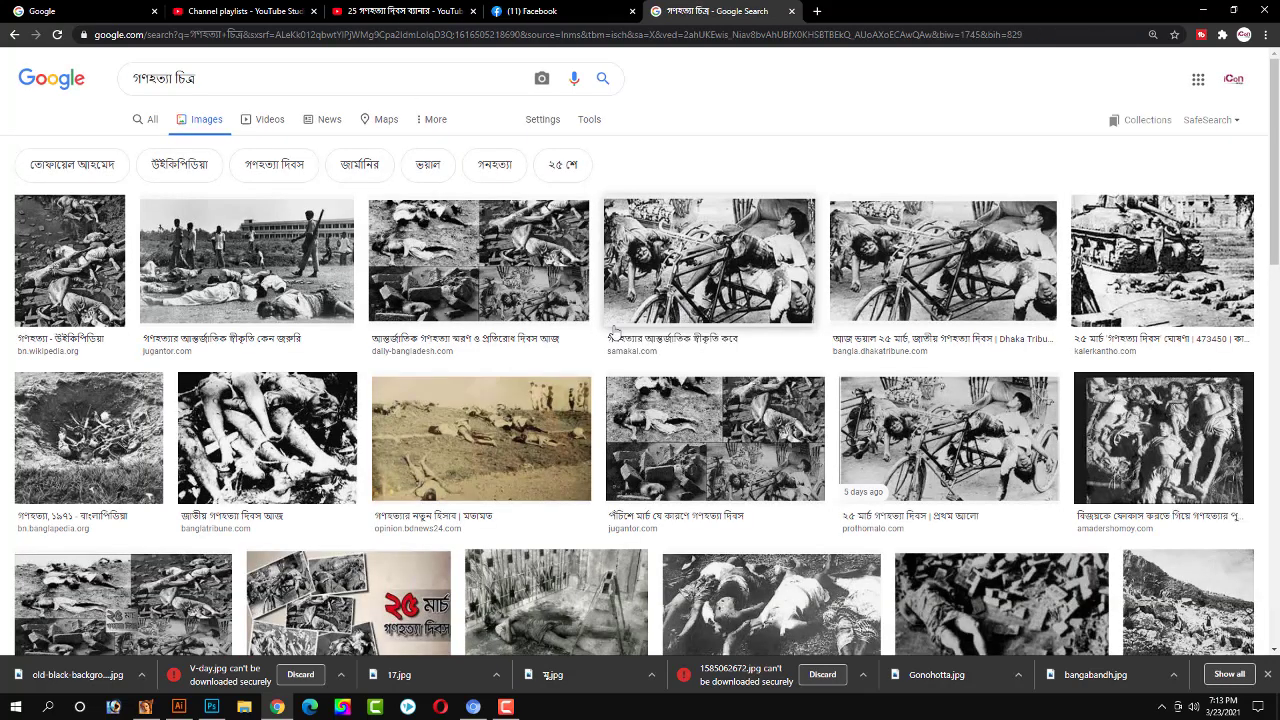
click(276, 266)
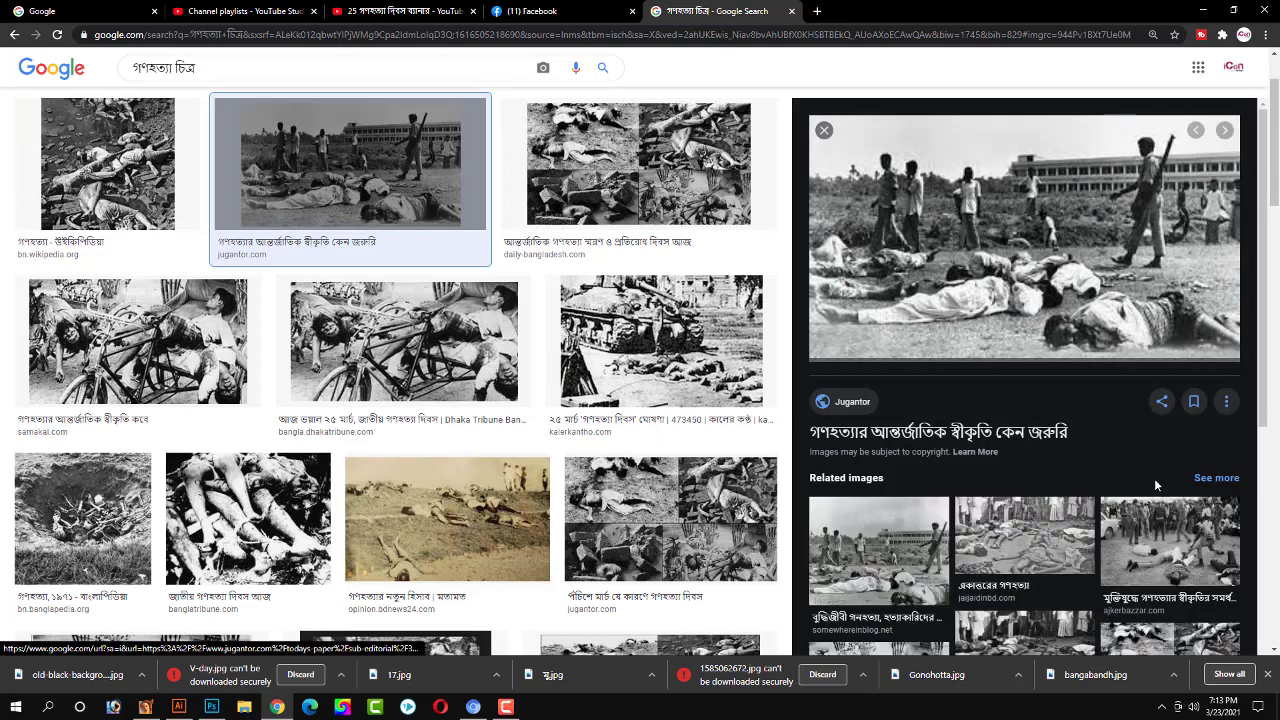
right_click(997, 298)
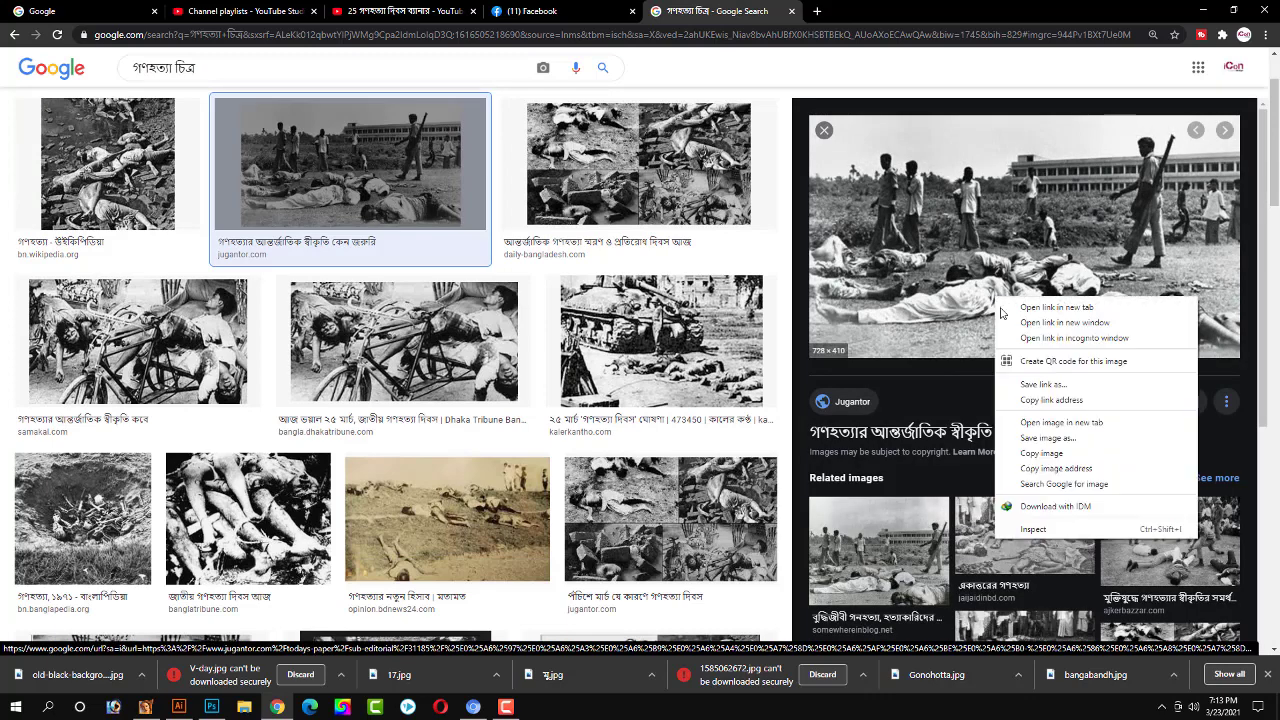
click(1064, 450)
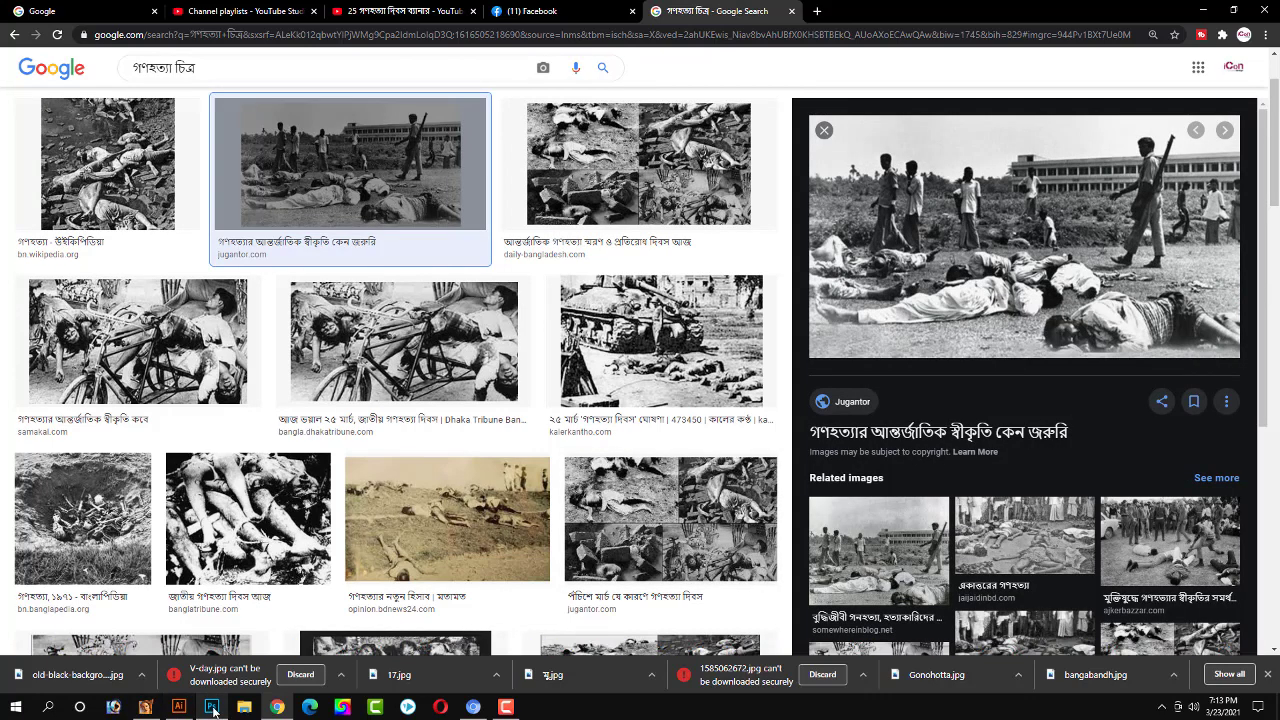
key(alt+Tab)
Paste the field photo and place it, slightly enlarged, above the cyclists photo at top right.
key(ctrl+v)
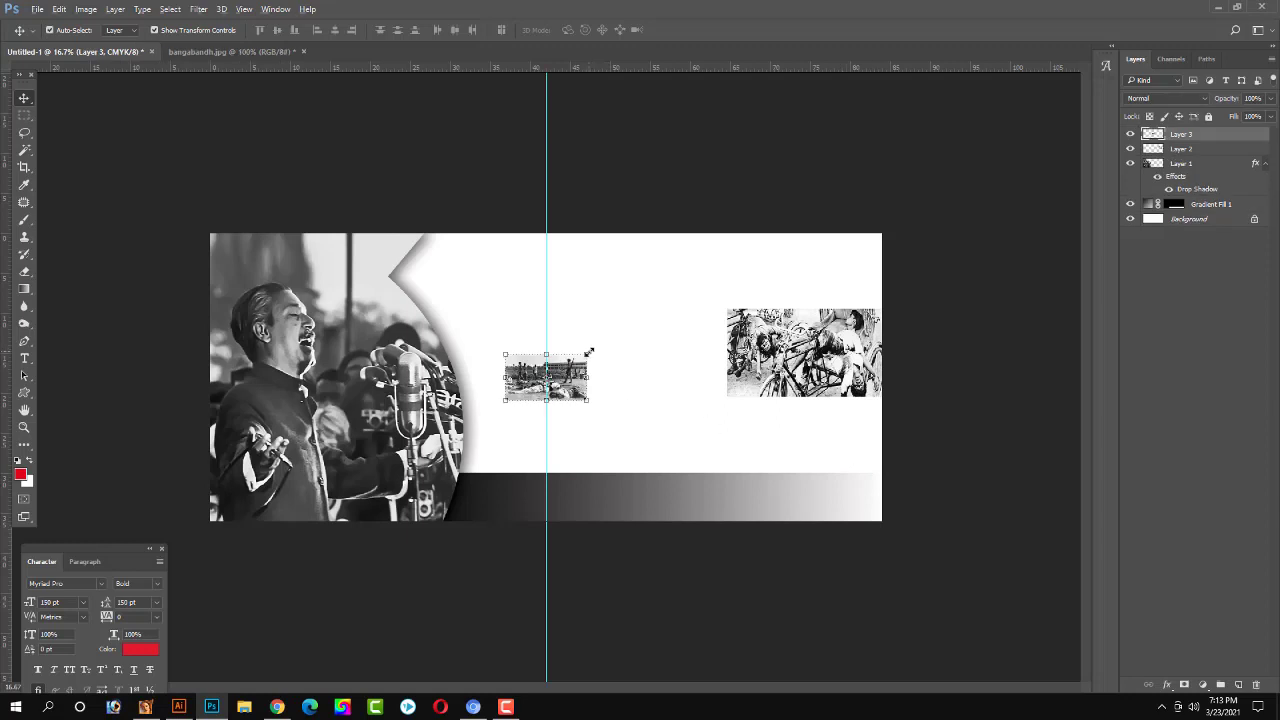
drag(590, 352, 606, 342)
drag(545, 370, 780, 292)
mouse_move(866, 251)
mouse_down()
mouse_move(872, 242)
mouse_move(870, 270)
mouse_up()
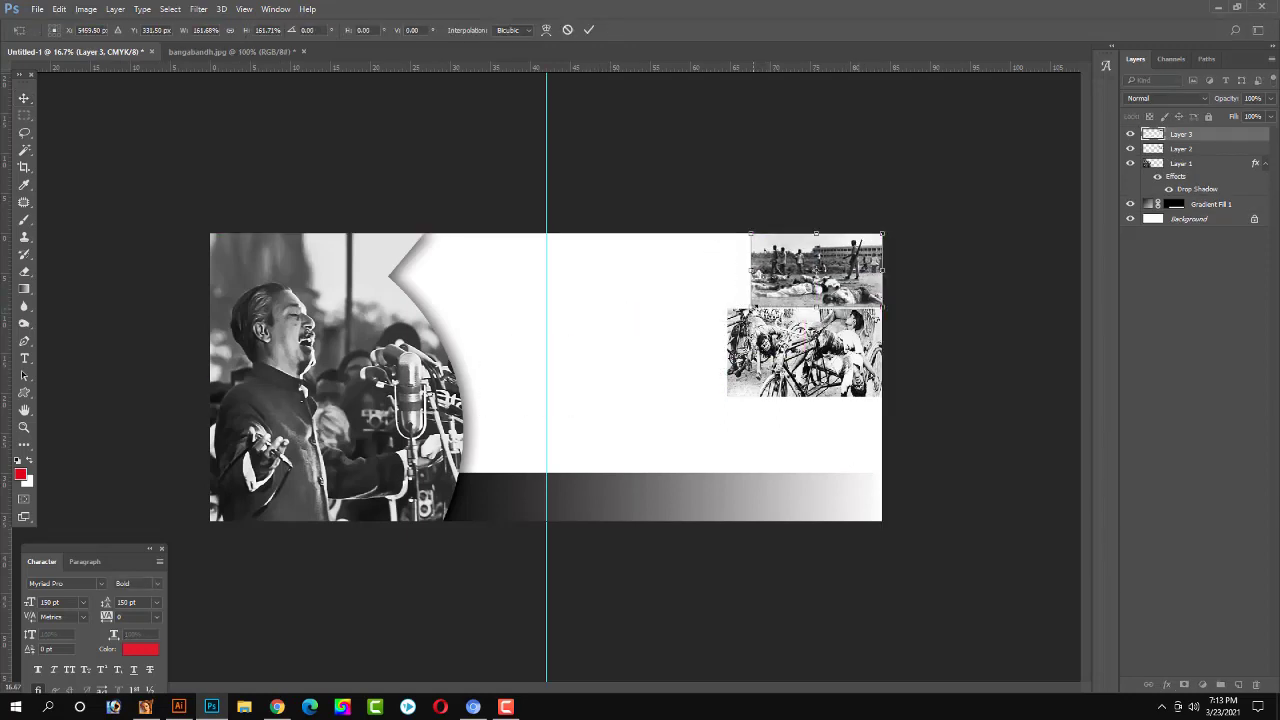
drag(751, 304, 747, 308)
key(Return)
click(950, 396)
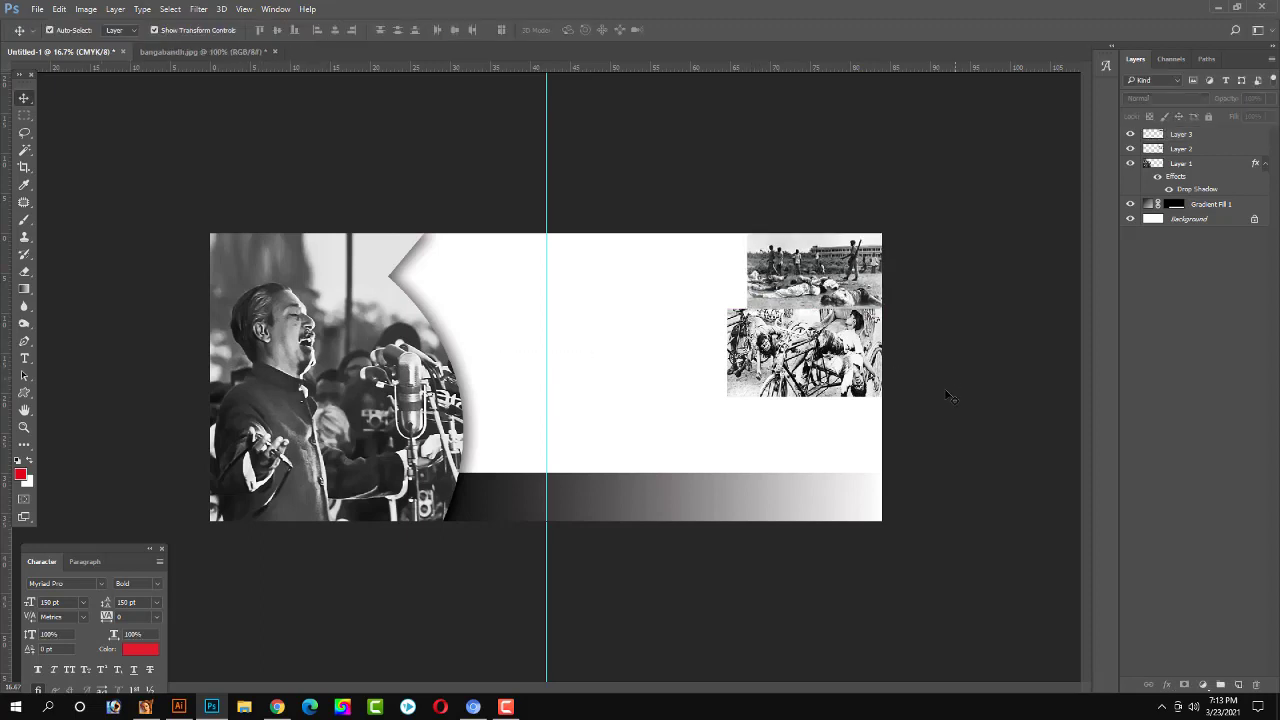
Close bangabandh.jpg without saving changes.
click(245, 52)
key(ctrl+w)
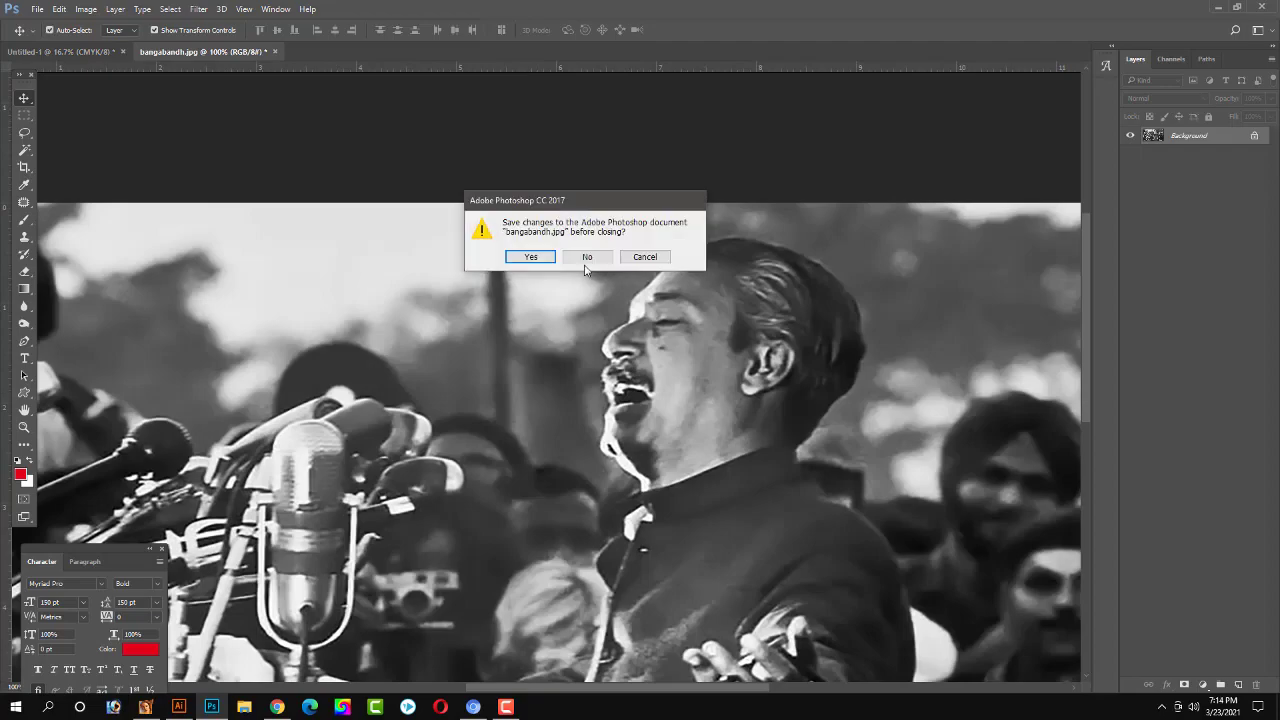
click(586, 255)
Copy the Bagerhat Info massacre photo from Google Images and paste it into the banner.
click(277, 707)
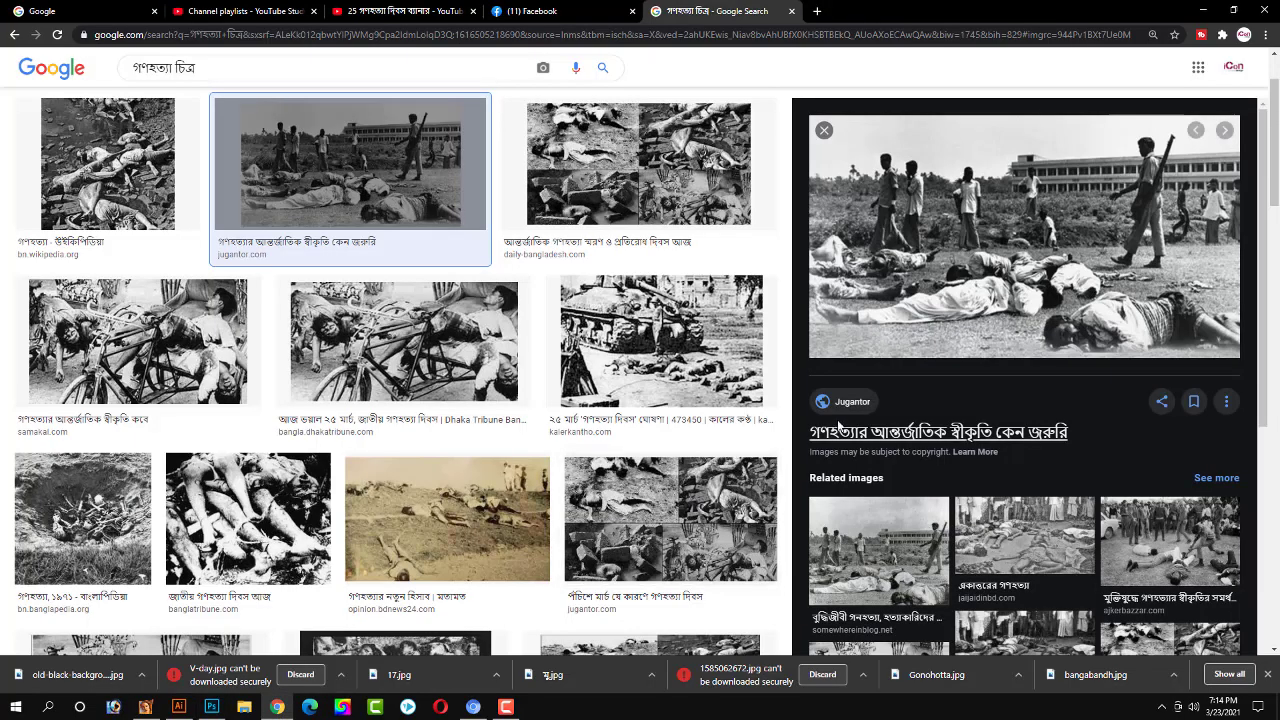
click(736, 535)
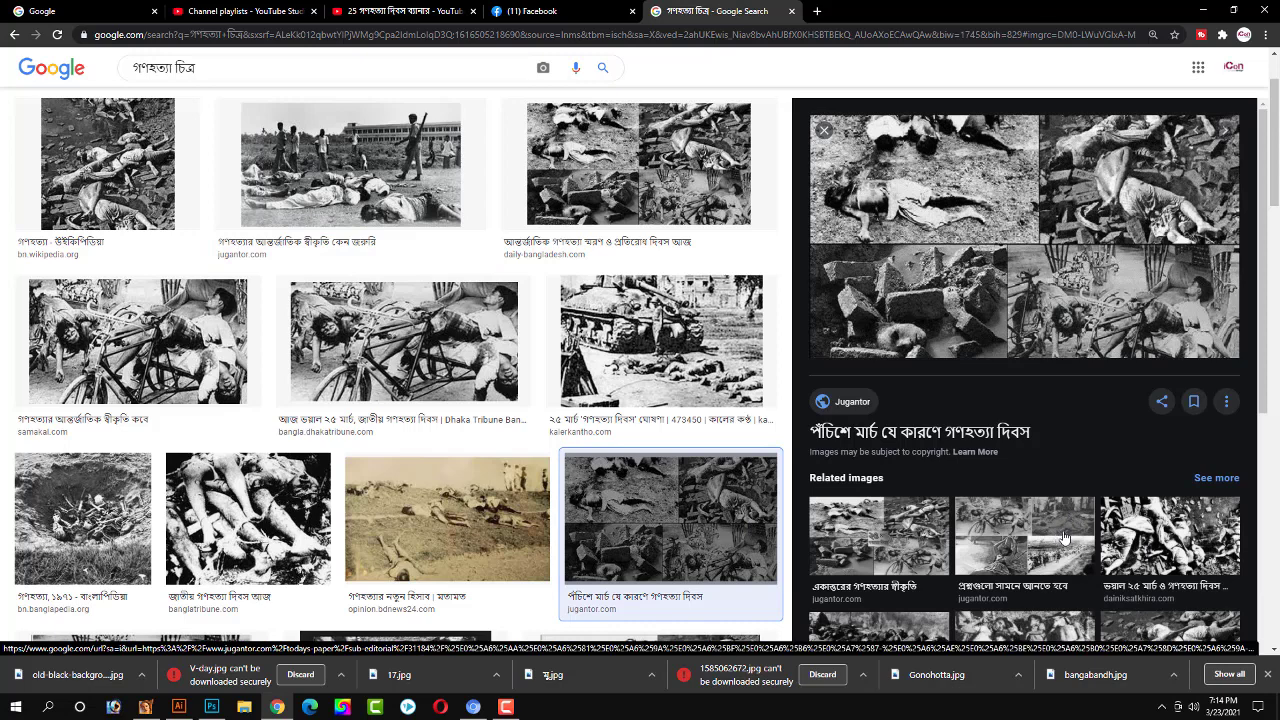
scroll(1058, 540, down, 3)
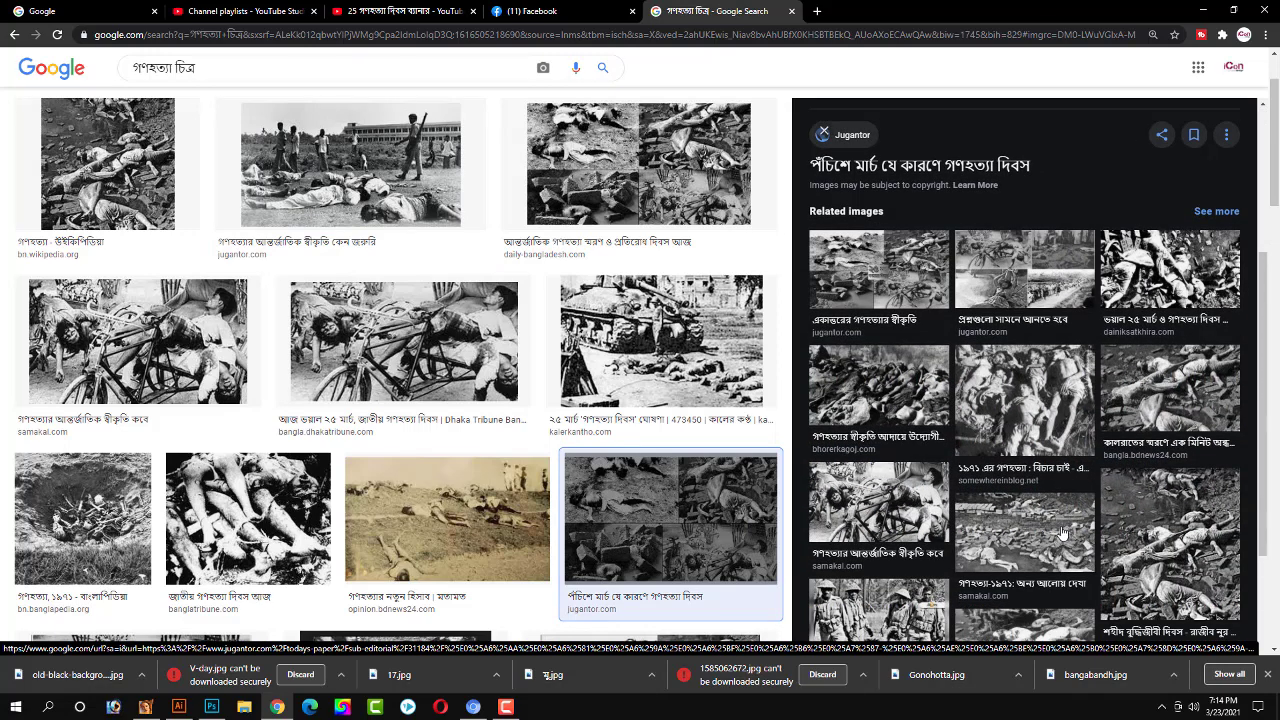
key(Left)
key(Left)
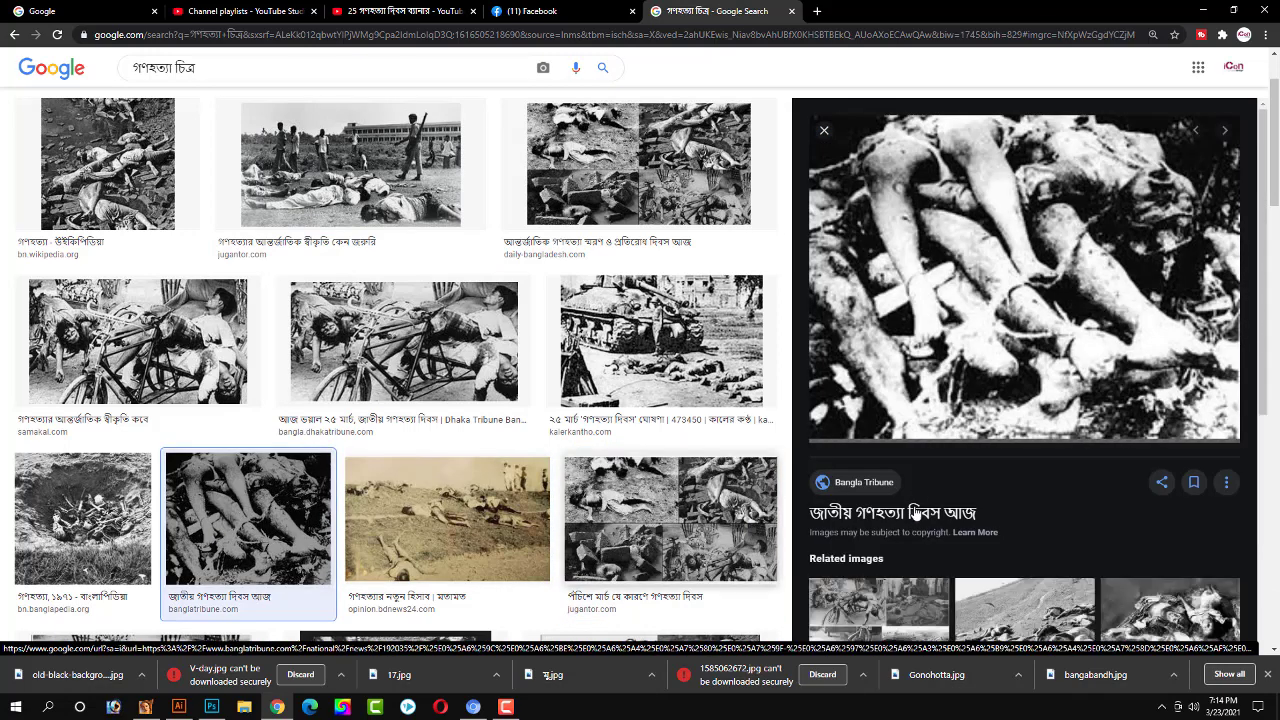
scroll(1140, 538, down, 3)
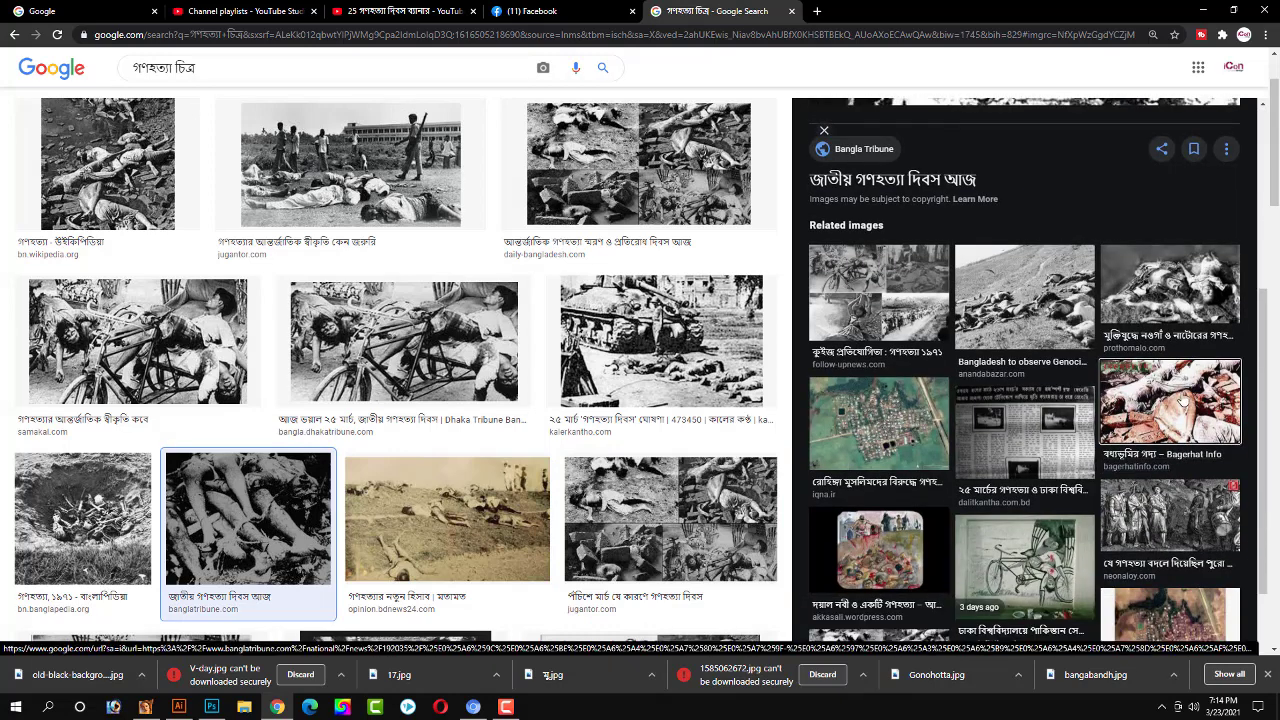
click(1094, 414)
mouse_move(1040, 328)
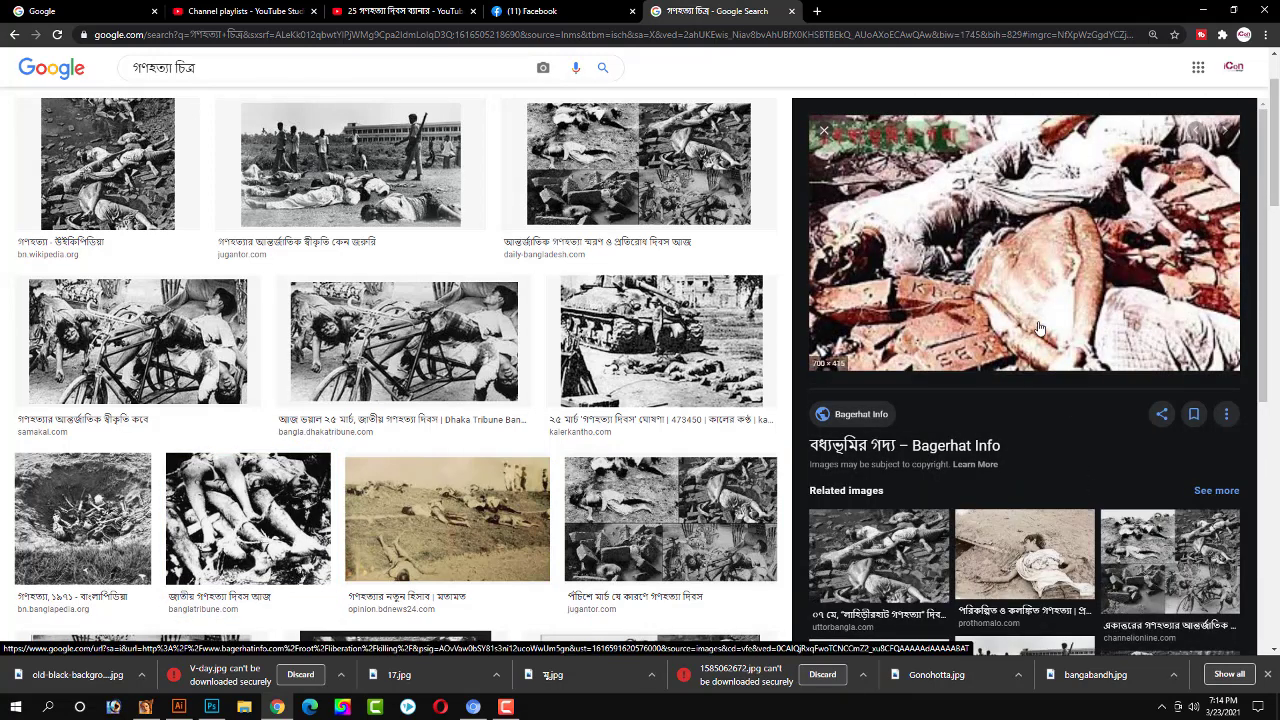
right_click(1005, 302)
click(1045, 450)
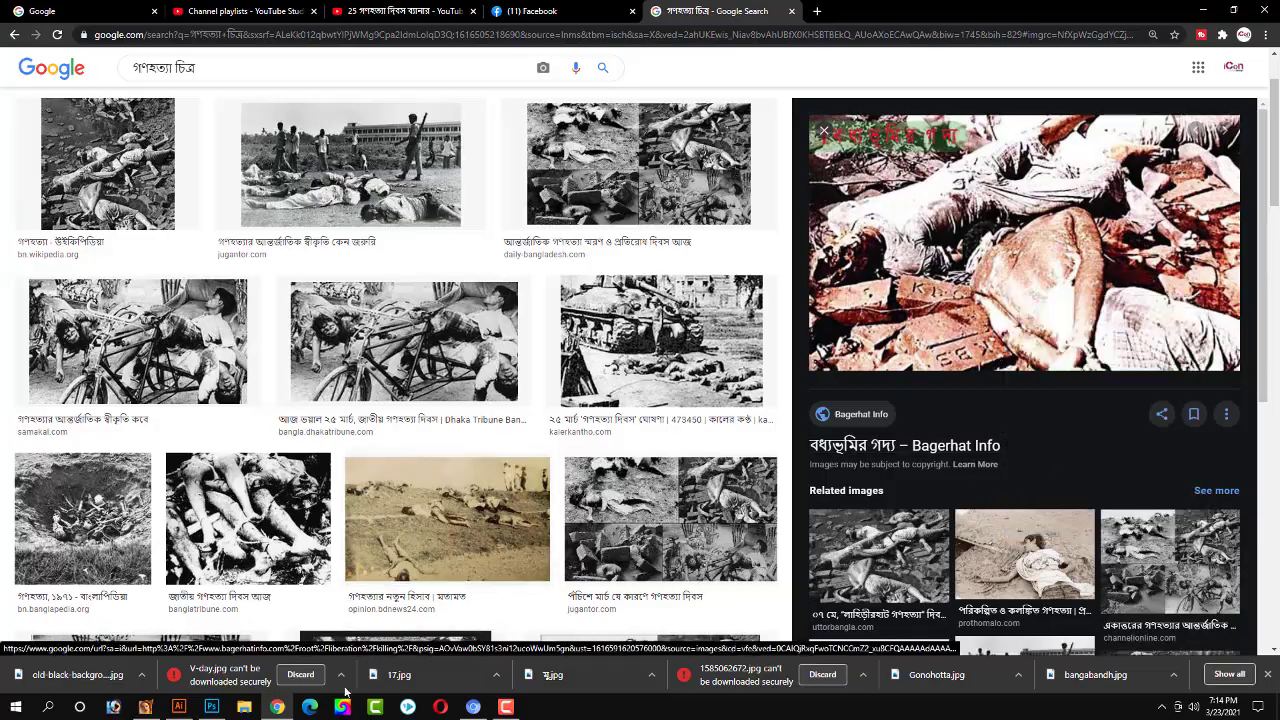
click(211, 708)
key(ctrl+v)
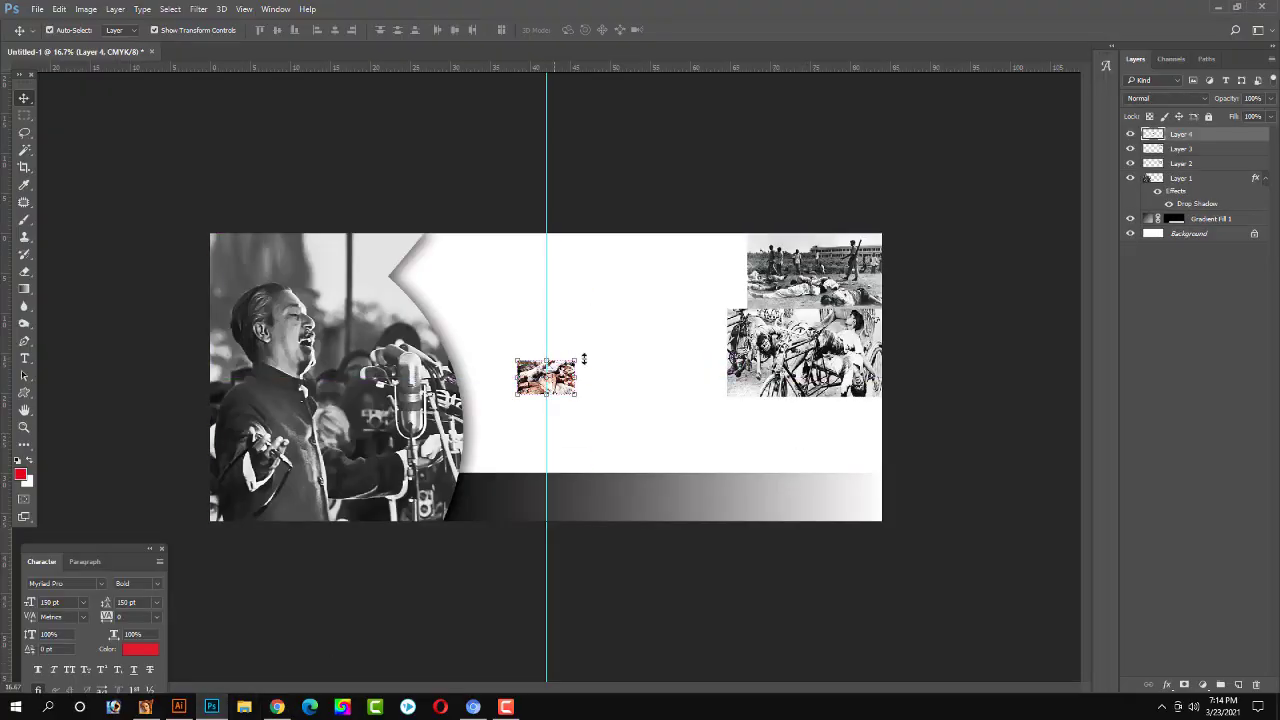
Enlarge the pasted brick-rubble photo and place it below the bicycle photo.
mouse_move(578, 357)
mouse_down()
mouse_move(630, 330)
mouse_move(865, 414)
mouse_up()
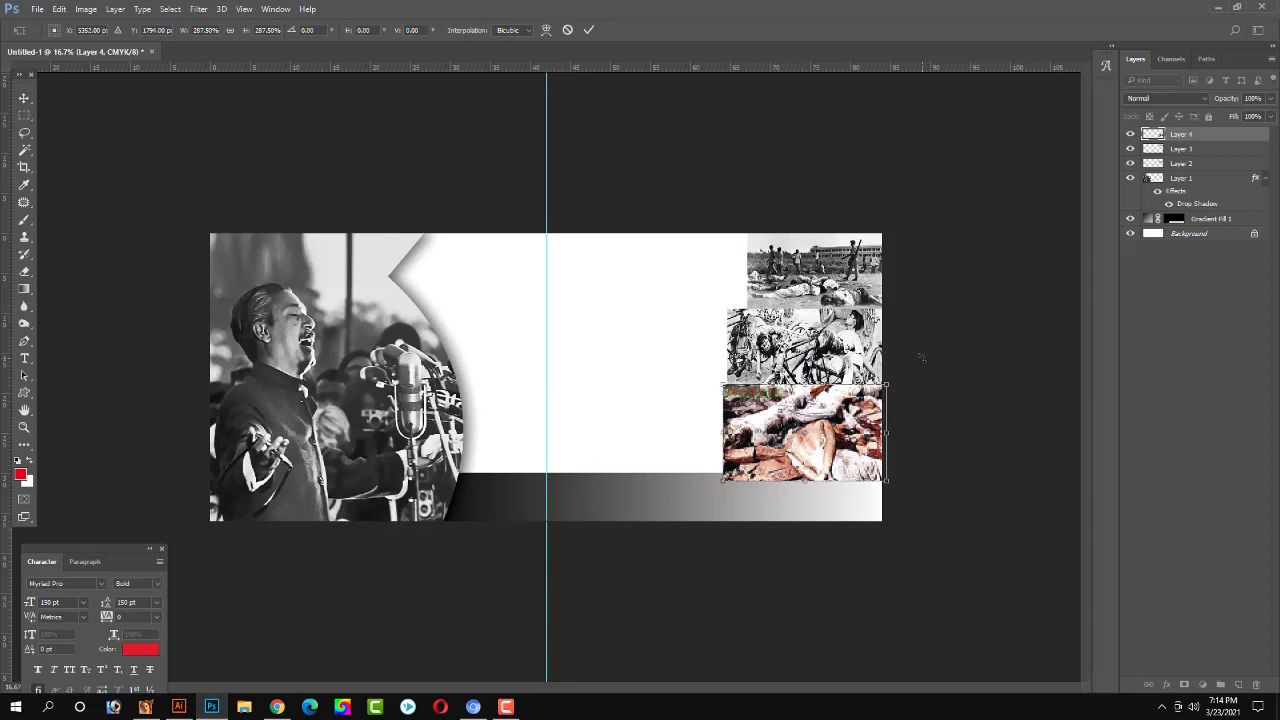
key(Return)
key(ctrl+plus)
key(ctrl+plus)
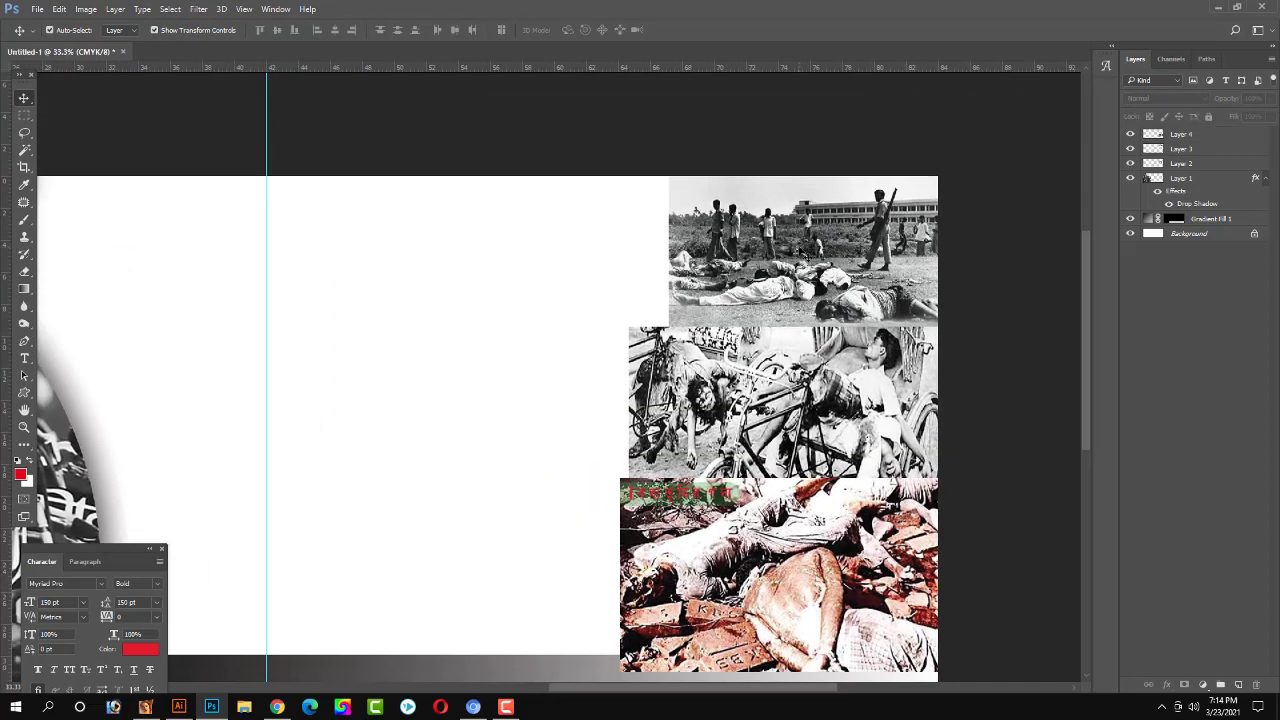
Shorten the top photo and move the bicycle photo up to close the gap.
click(842, 263)
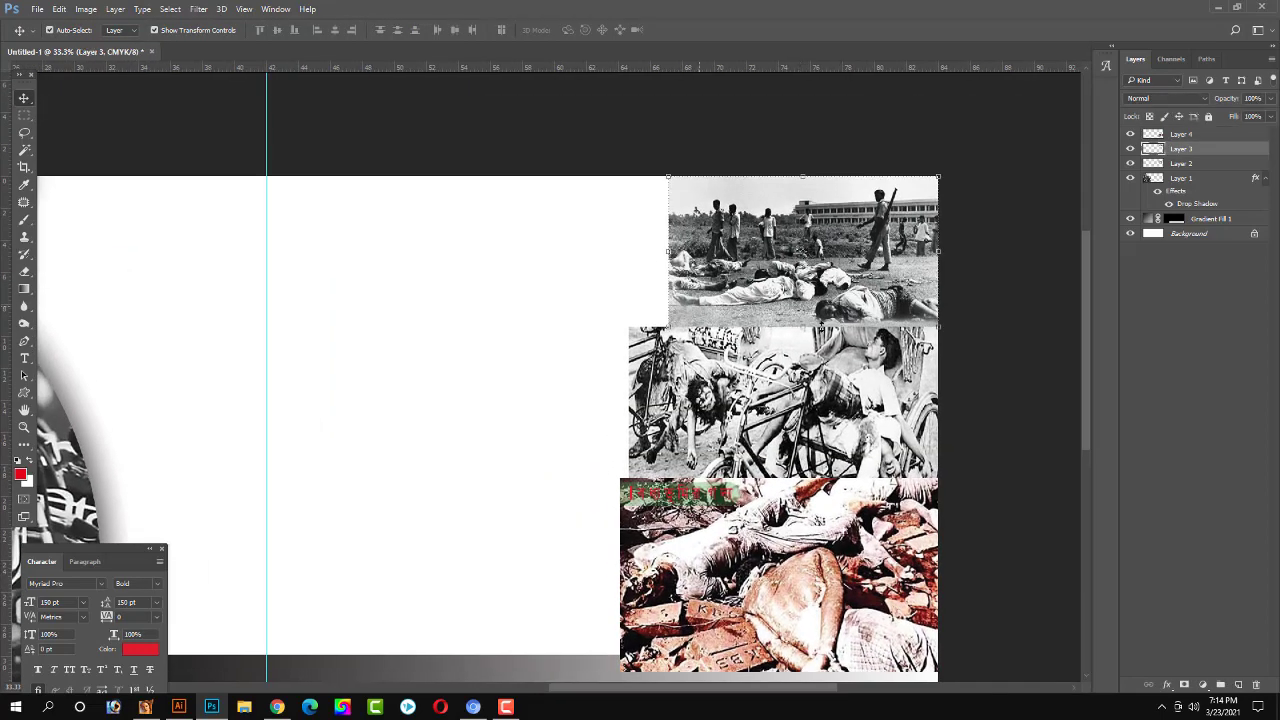
drag(812, 326, 812, 306)
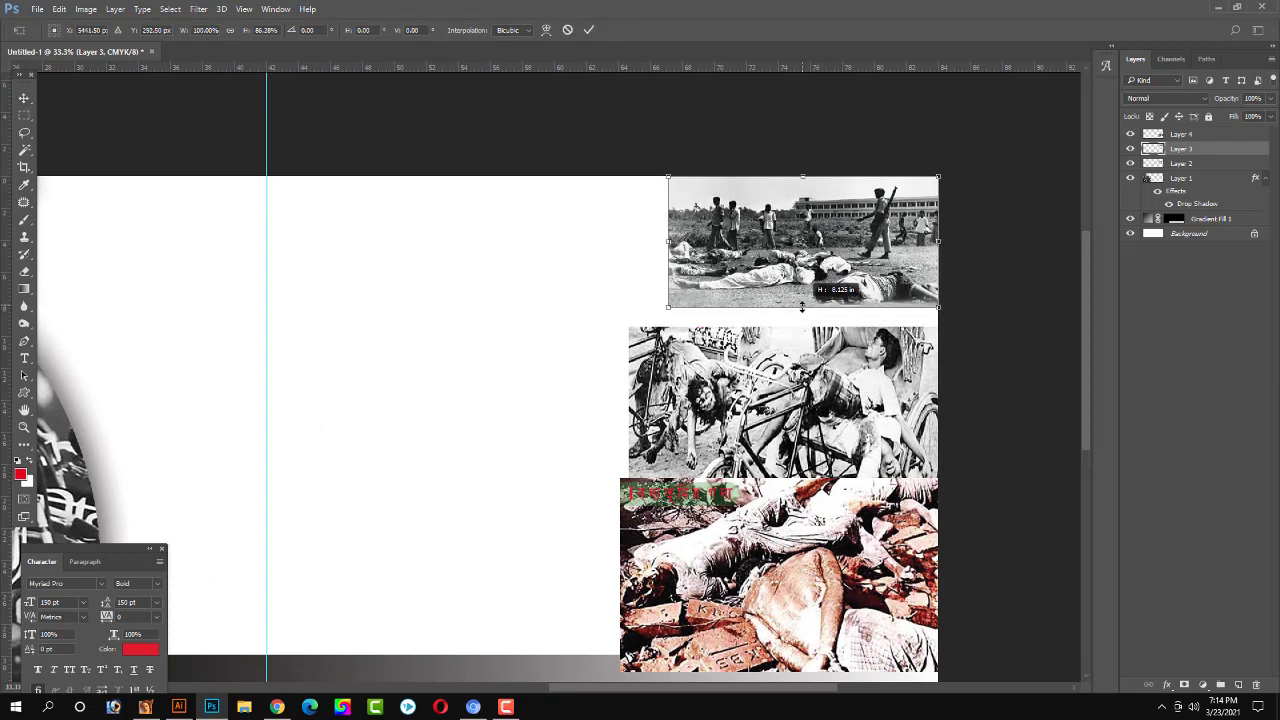
key(Return)
drag(862, 392, 862, 373)
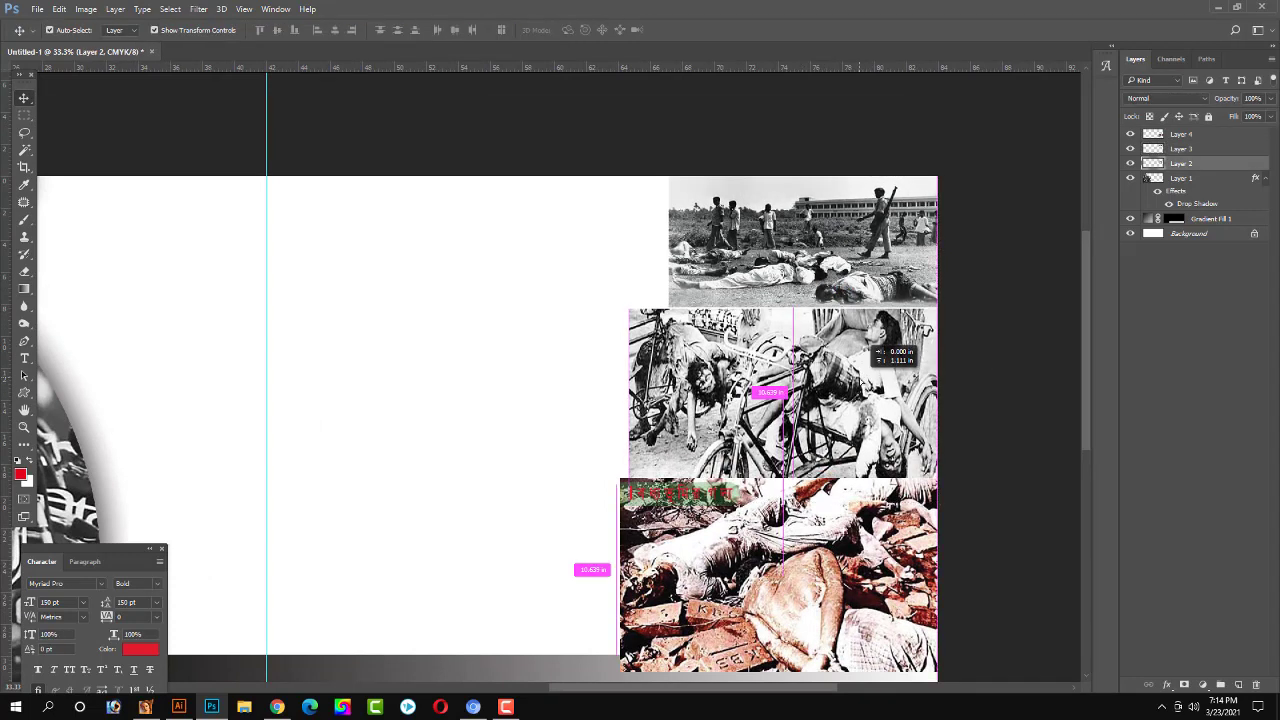
key(Up)
key(Up)
key(Up)
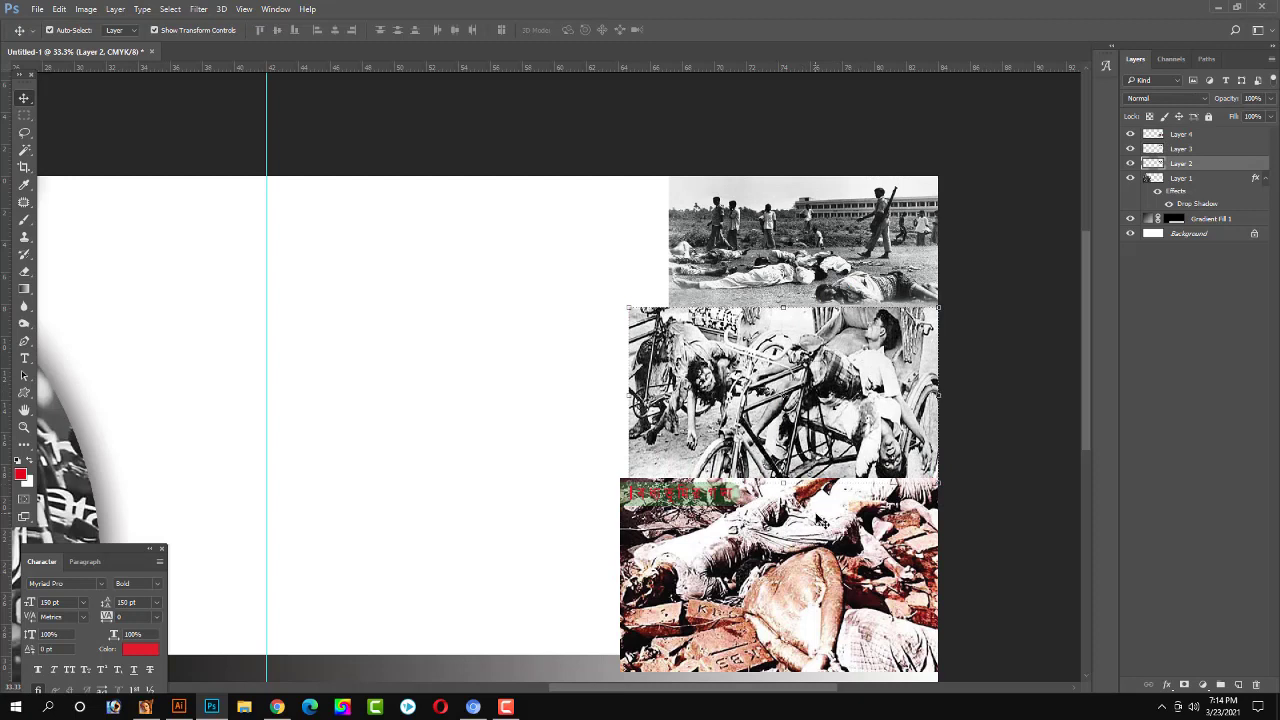
Resize the bottom photo to fit under the bicycle photo at the canvas's right edge.
click(830, 538)
key(ctrl+t)
drag(783, 479, 783, 484)
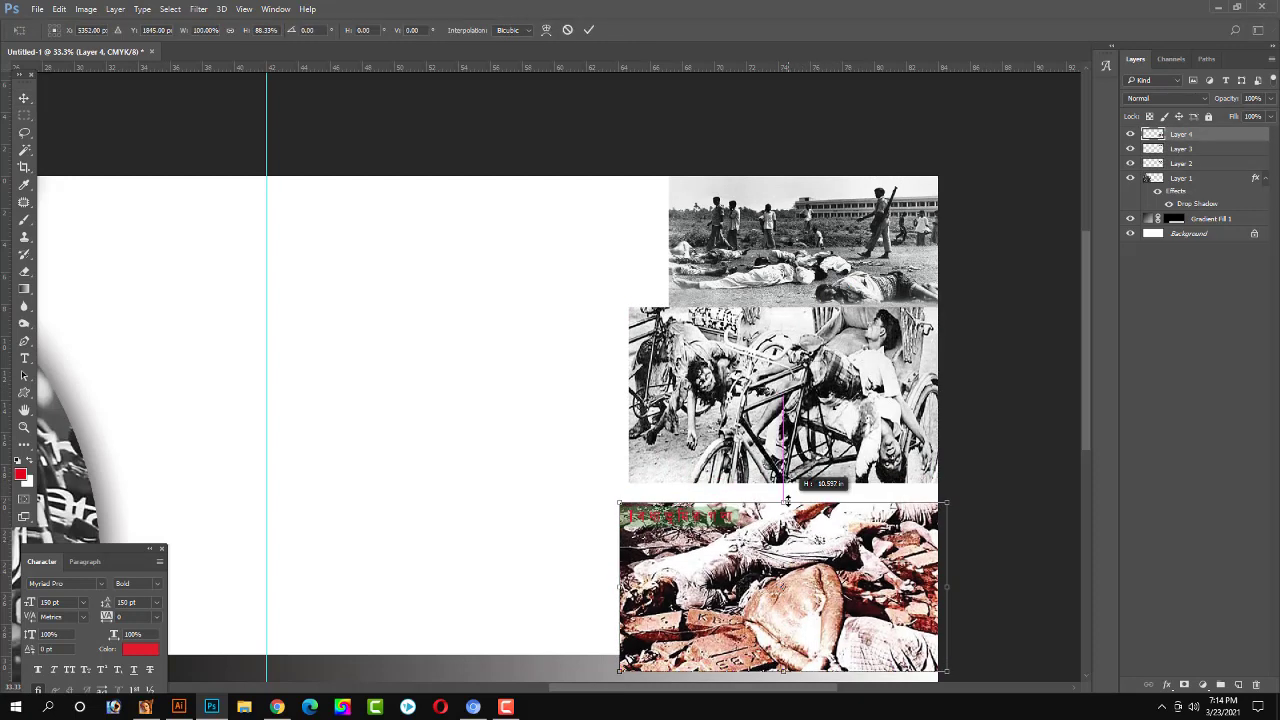
drag(946, 576, 938, 577)
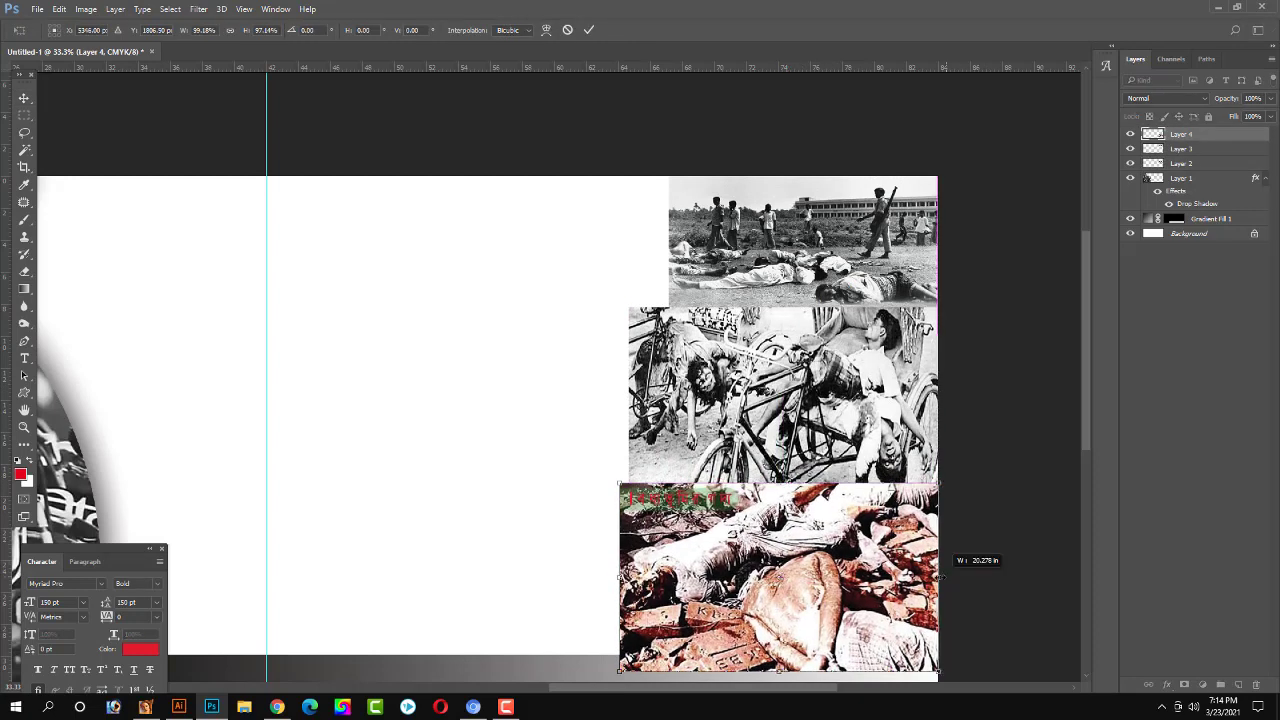
drag(785, 675, 779, 655)
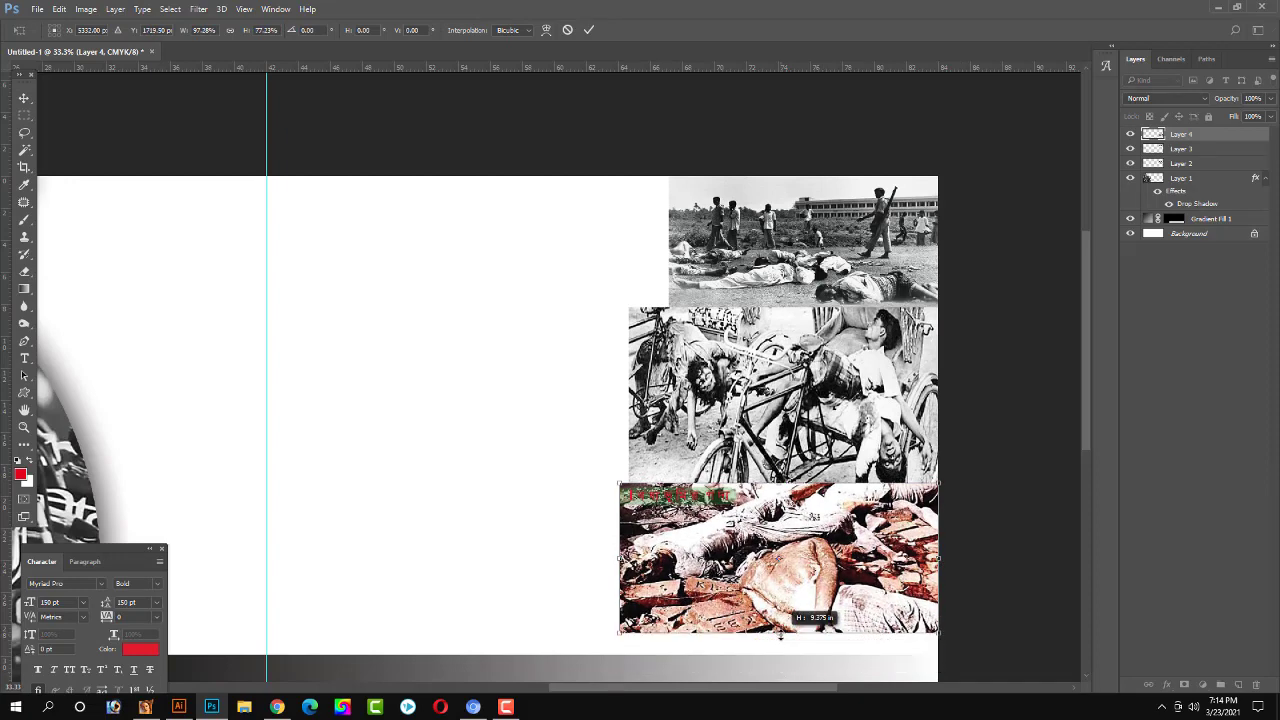
key(Return)
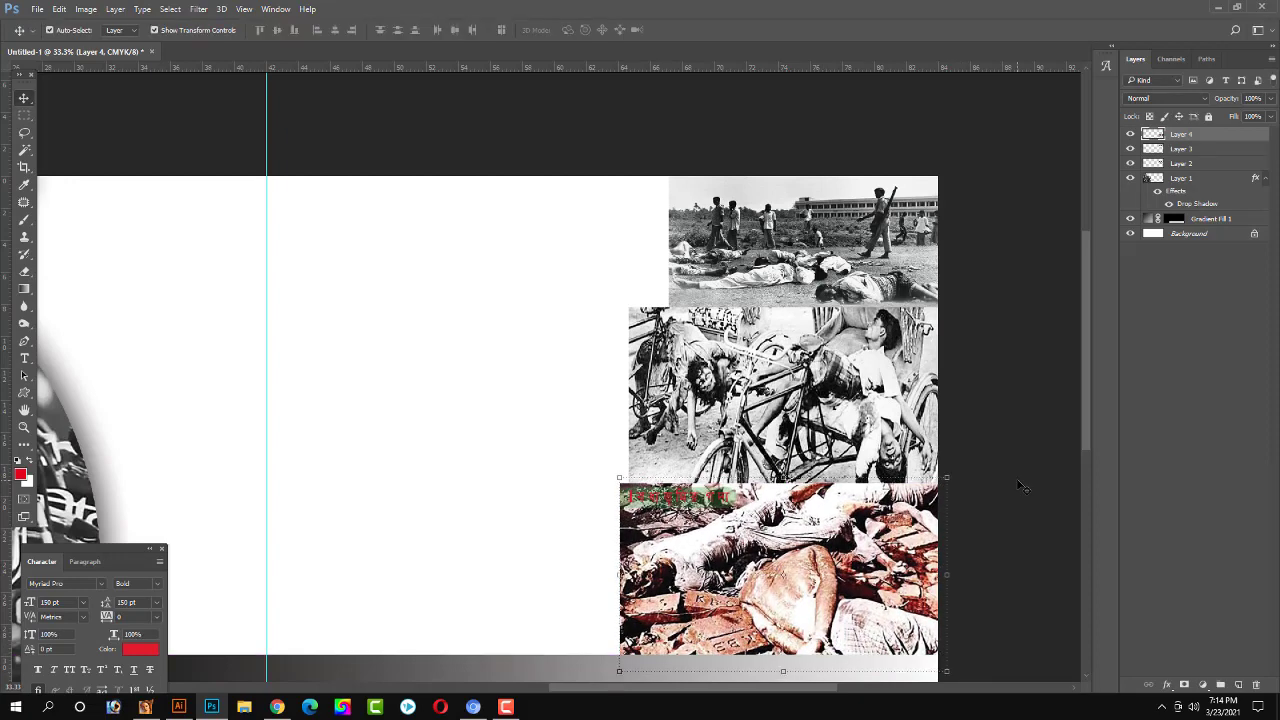
scroll(805, 548, up, 1)
scroll(792, 531, down, 1)
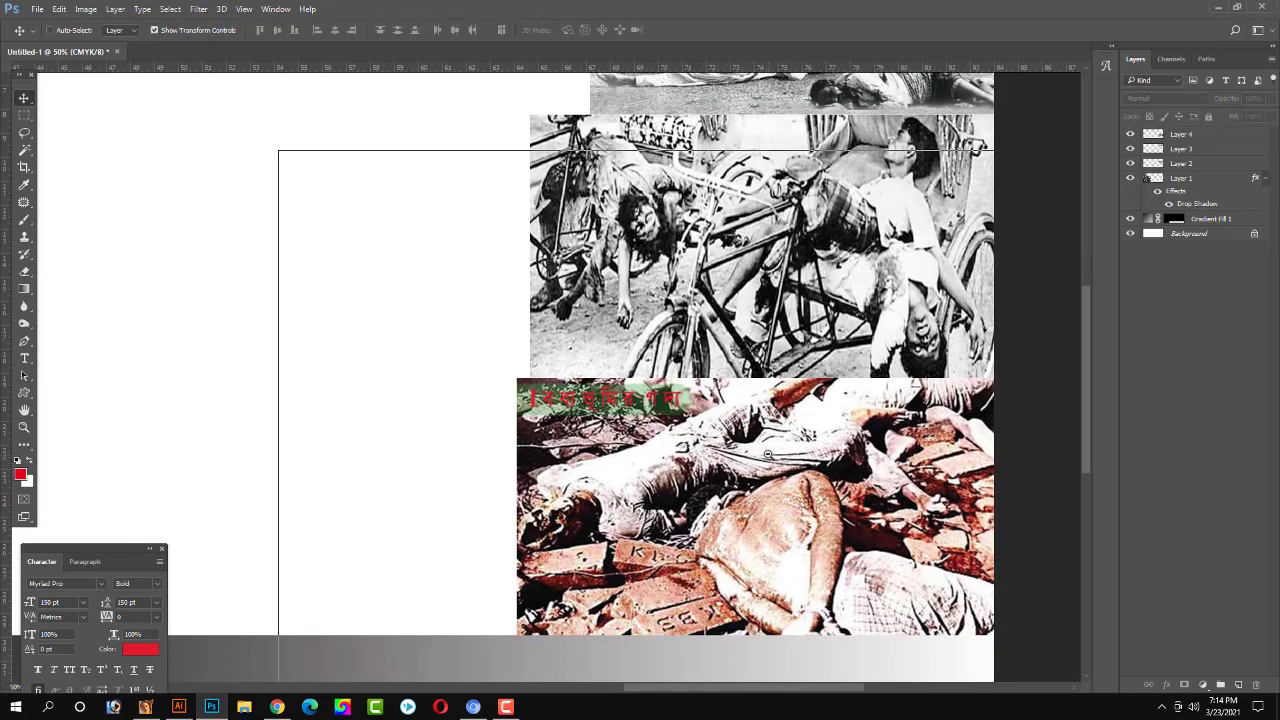
Erase the bottom photo's left edge so it fades into white.
click(790, 350)
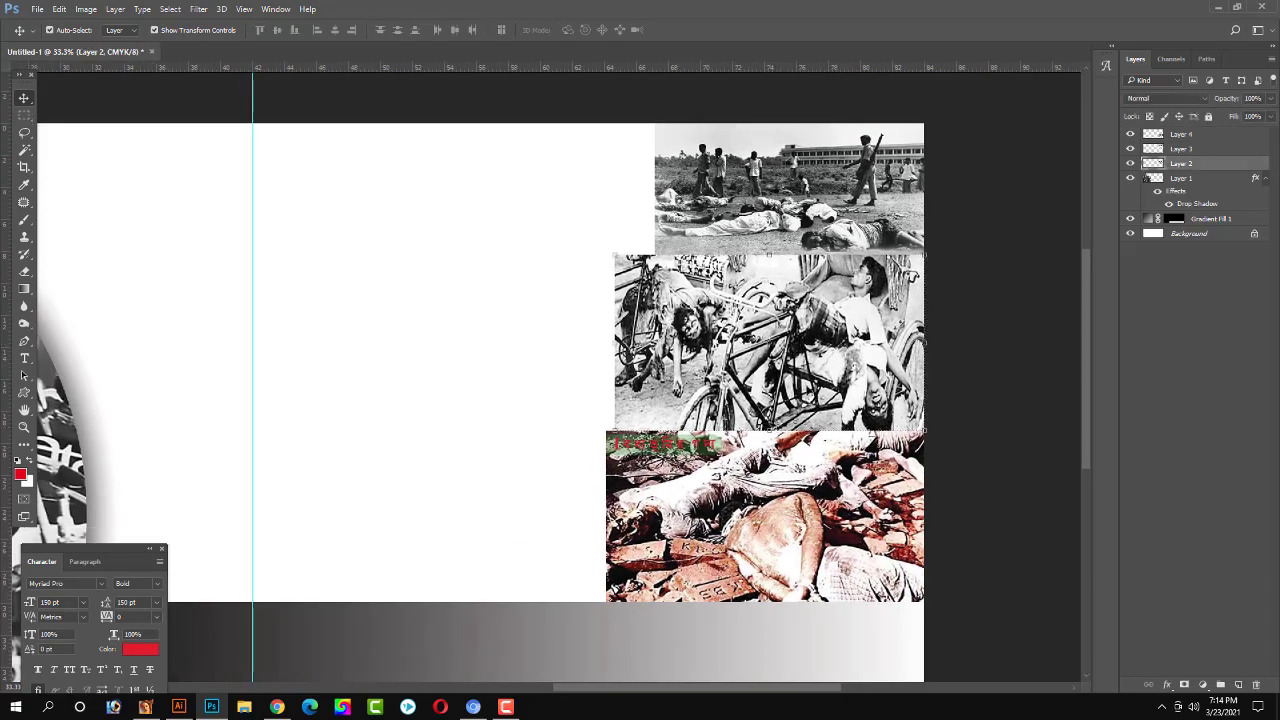
click(1027, 381)
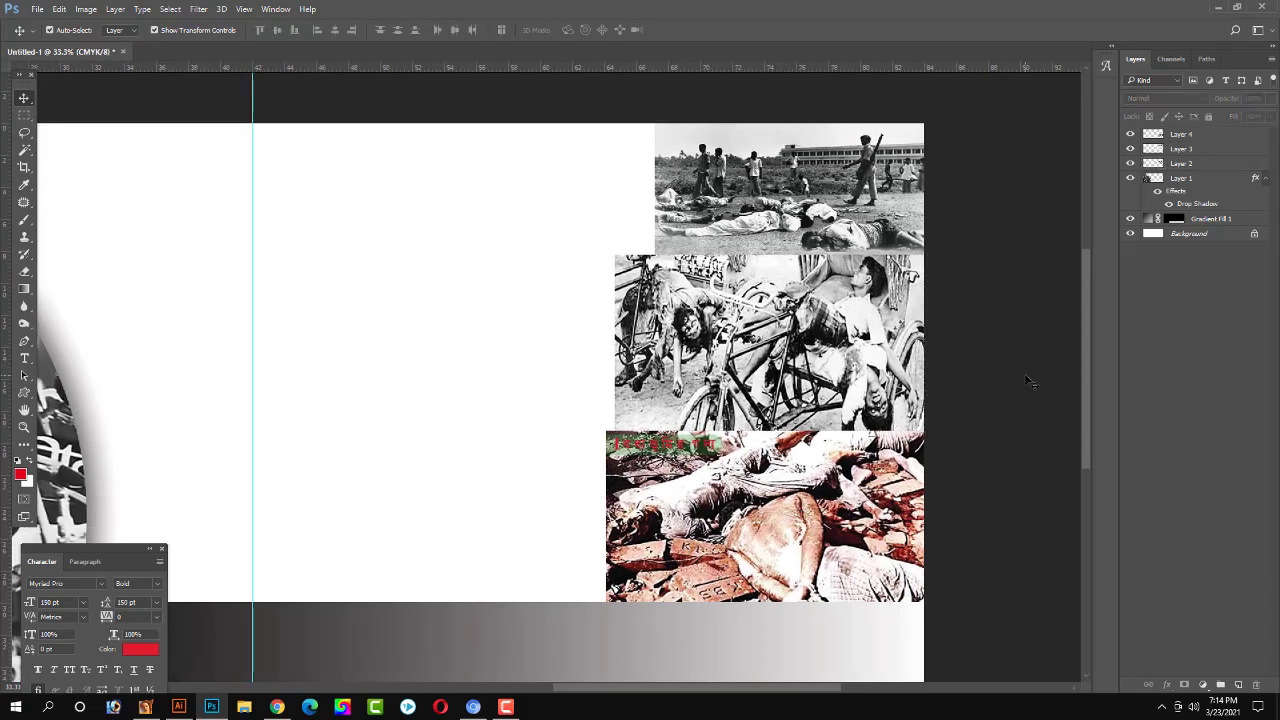
key(alt+period)
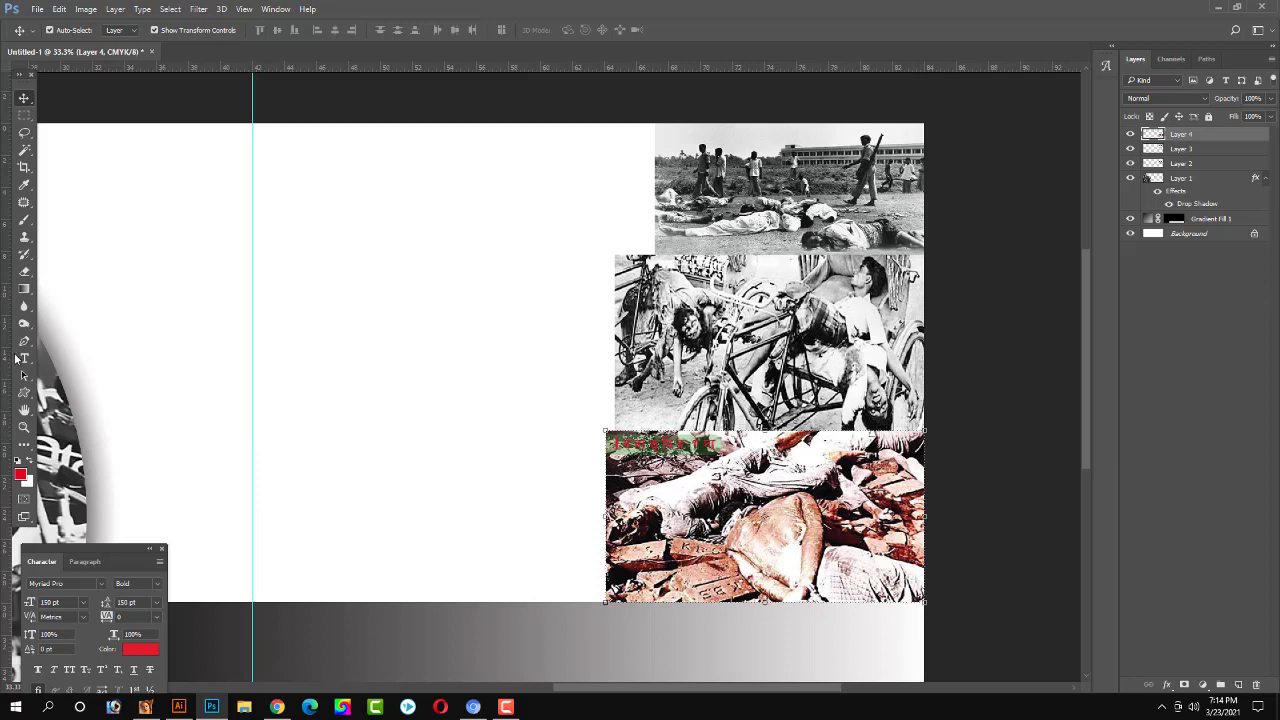
click(27, 274)
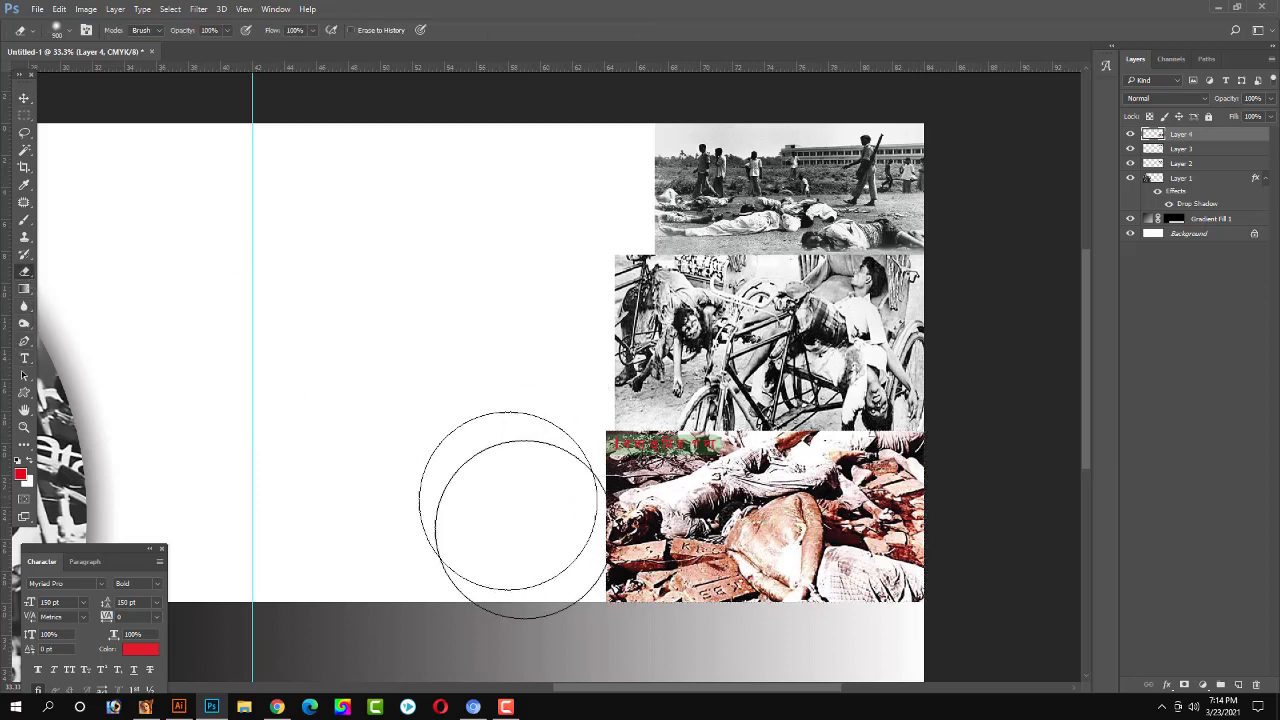
drag(550, 380, 496, 578)
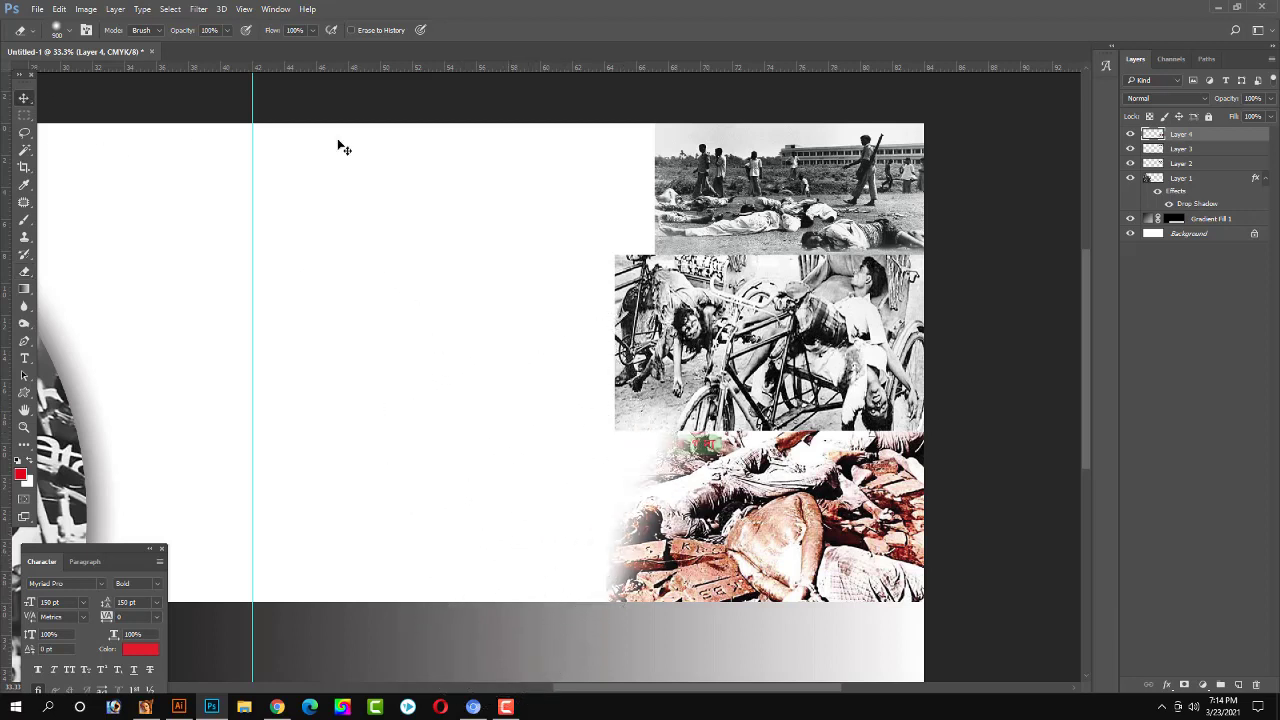
Soften the bicycle photo's left edge with the eraser.
key(v)
click(1181, 163)
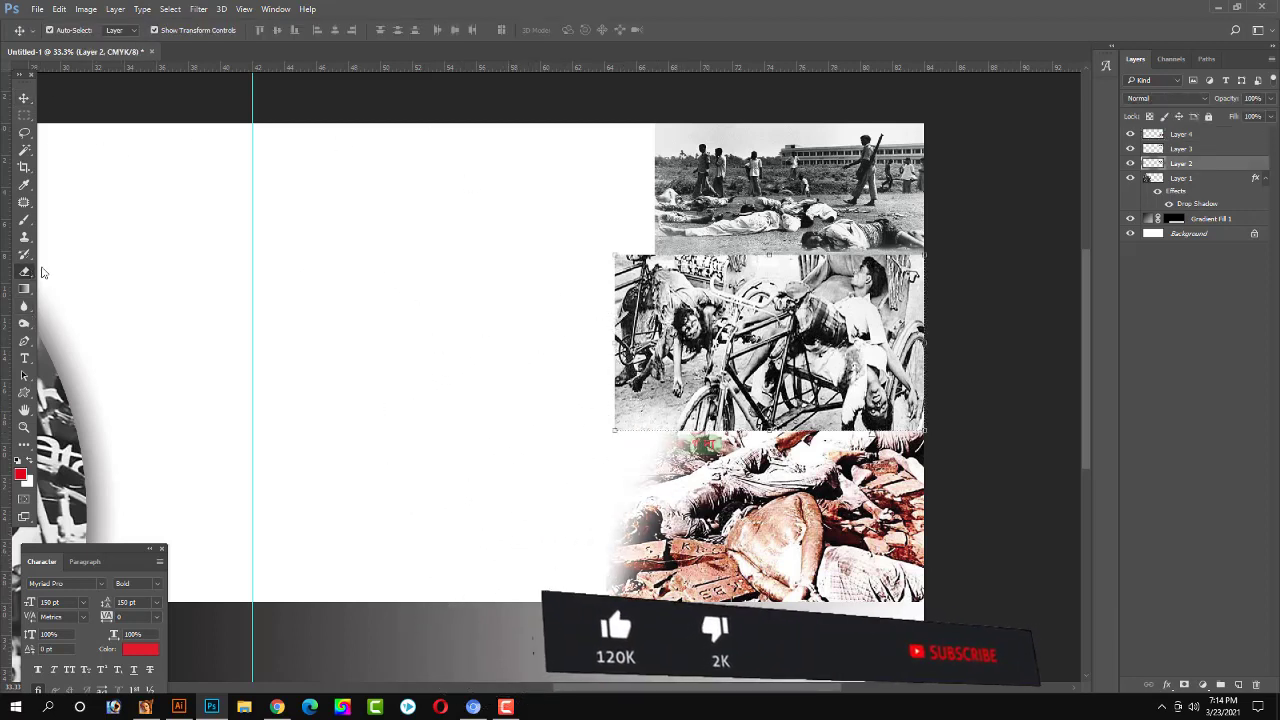
click(24, 271)
drag(543, 257, 543, 400)
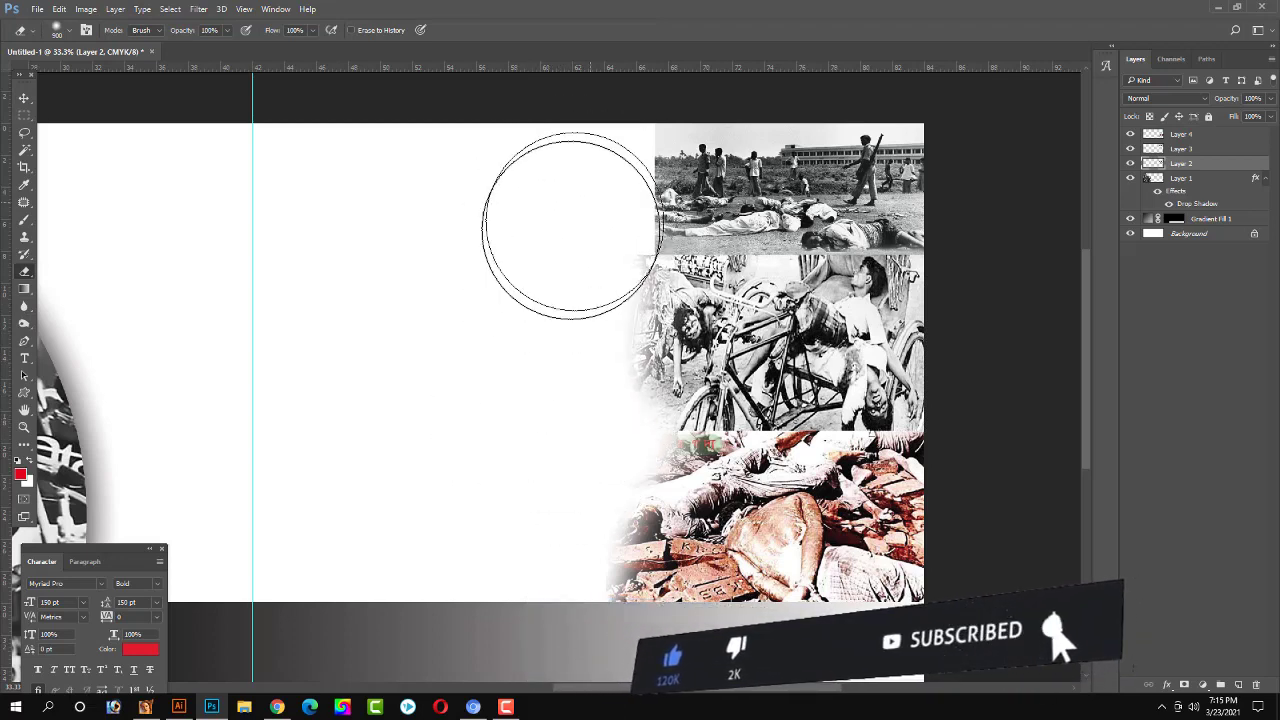
Target the top photo's layer with the eraser, then zoom to review the banner.
click(25, 96)
key(alt+bracketright)
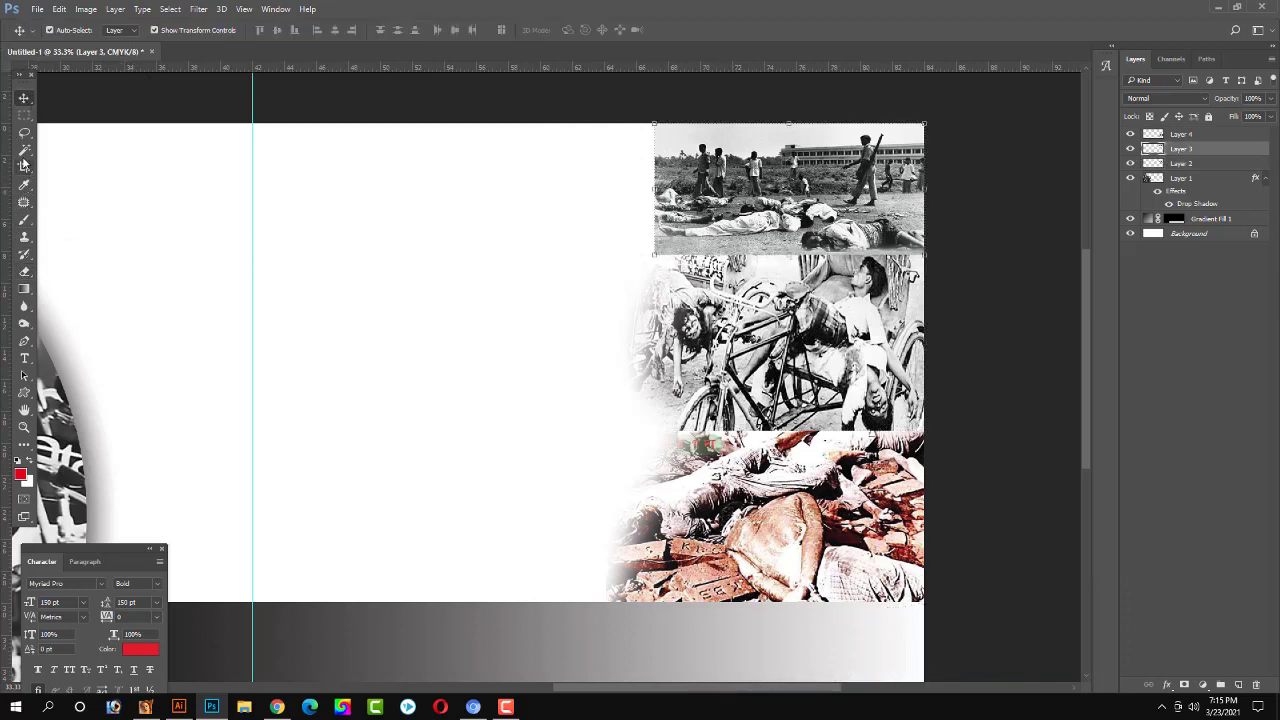
click(25, 272)
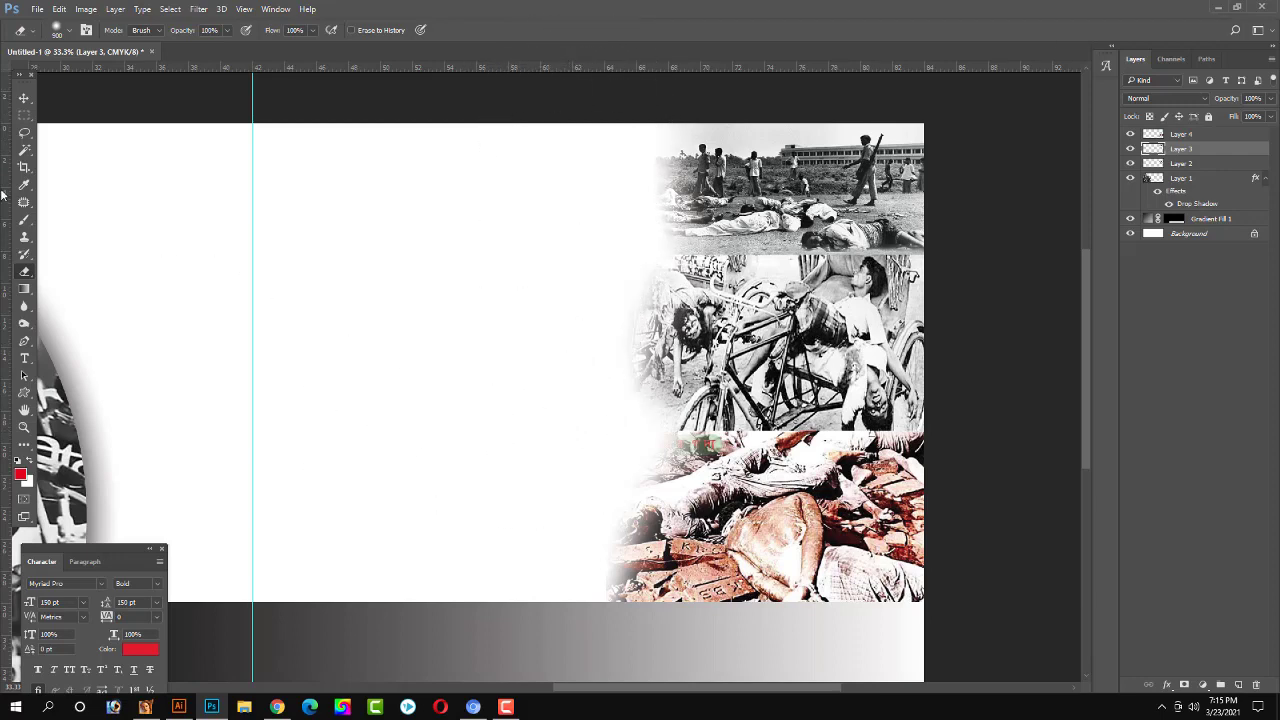
click(24, 97)
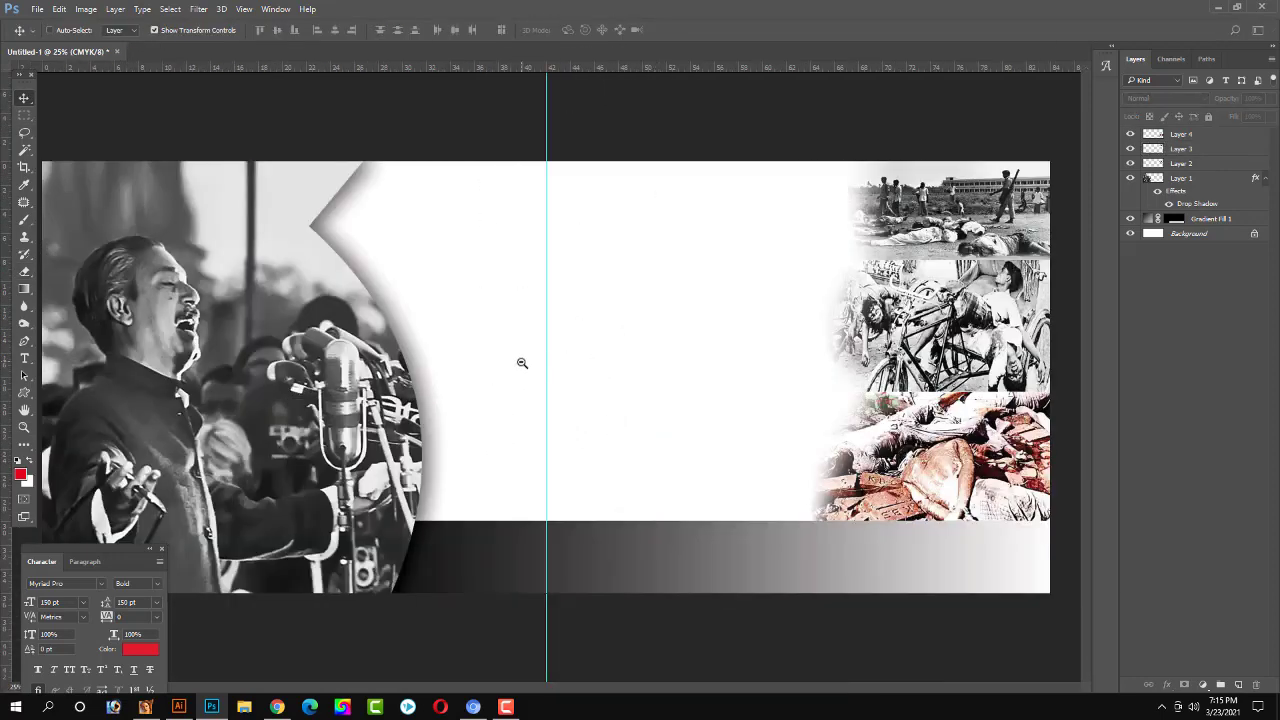
key(ctrl+minus)
key(ctrl+plus)
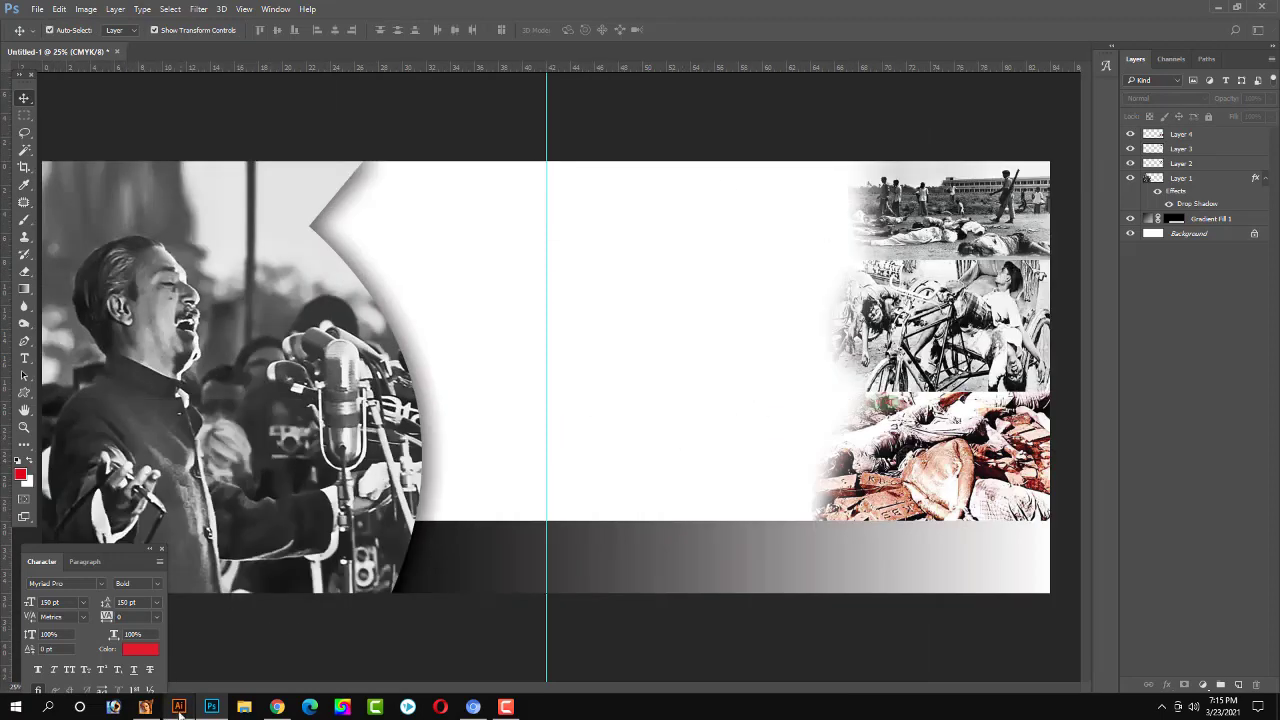
Enlarge the red গণহত্যা দিবস title in Illustrator, then cut it from the artwork.
click(179, 707)
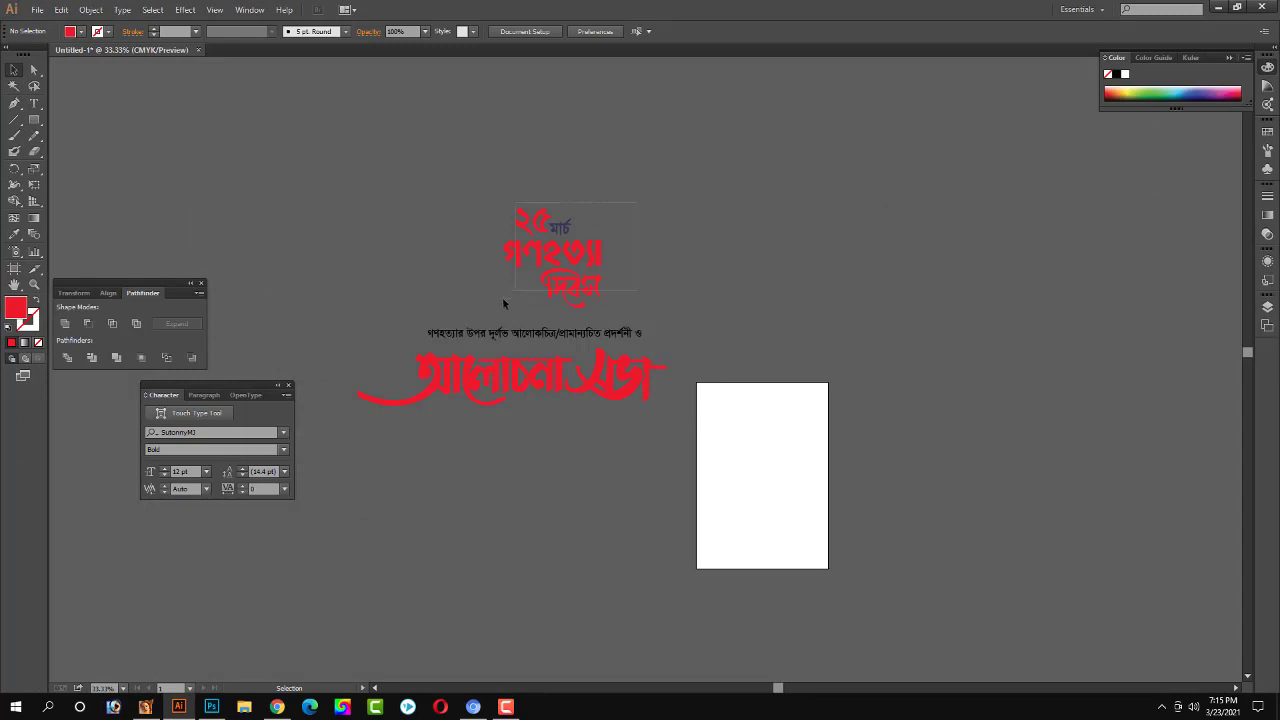
drag(502, 297, 590, 240)
click(627, 245)
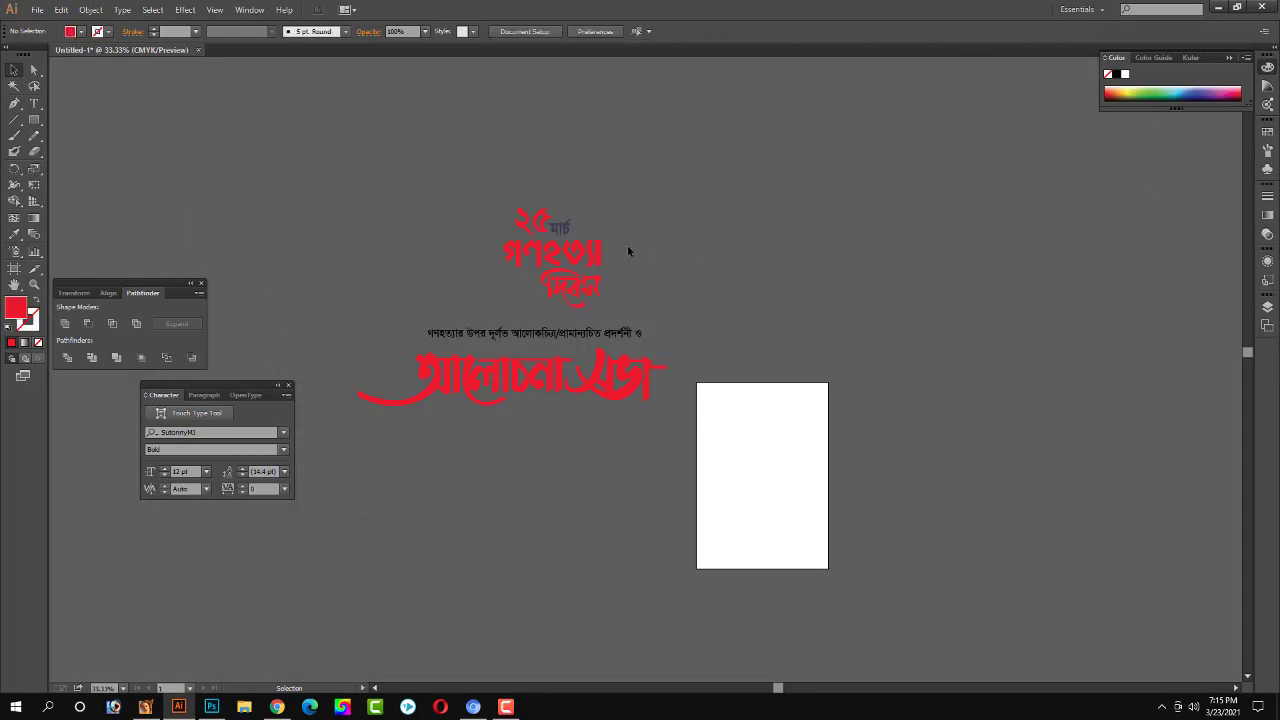
click(498, 294)
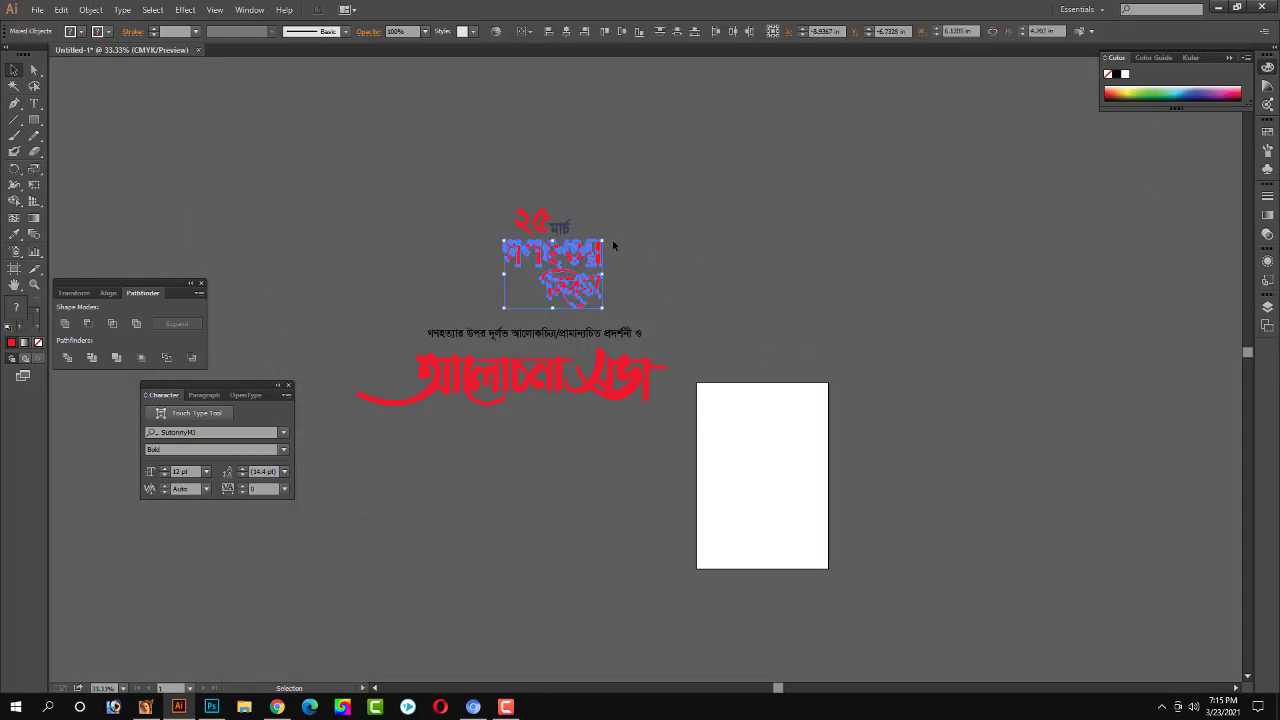
mouse_move(604, 245)
mouse_down()
mouse_move(996, 102)
mouse_move(763, 443)
mouse_up()
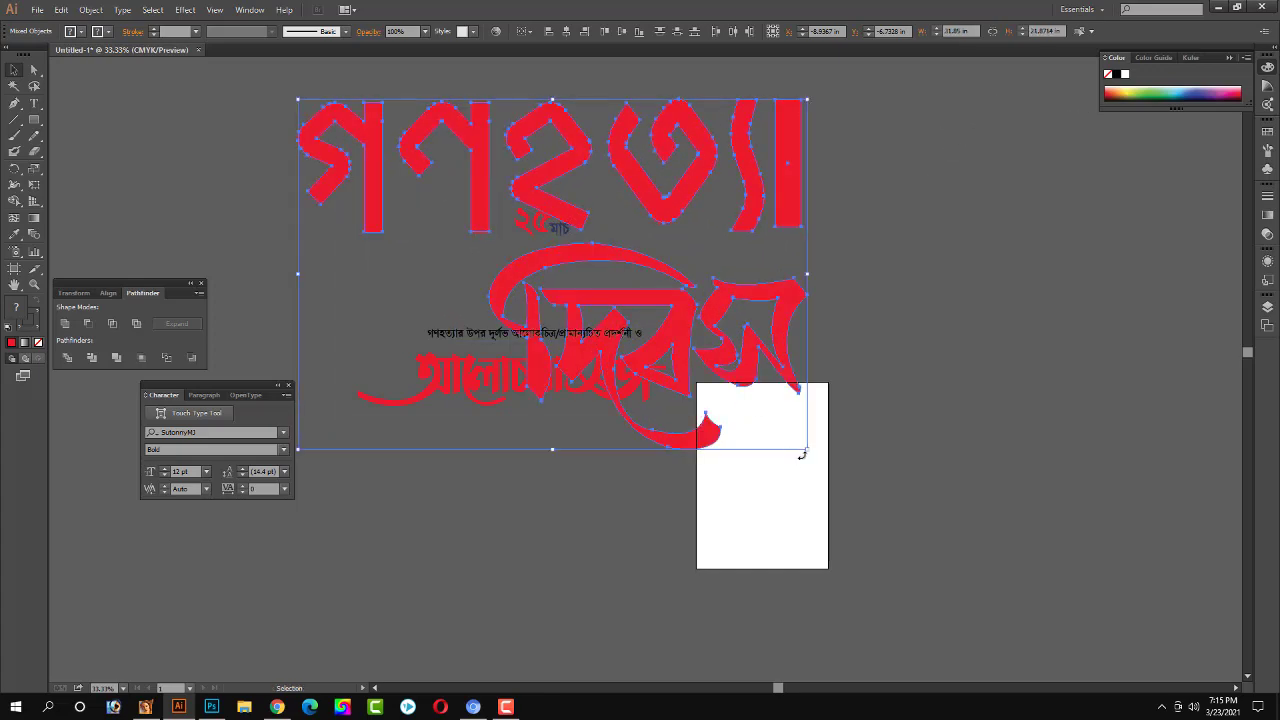
drag(808, 450, 1034, 559)
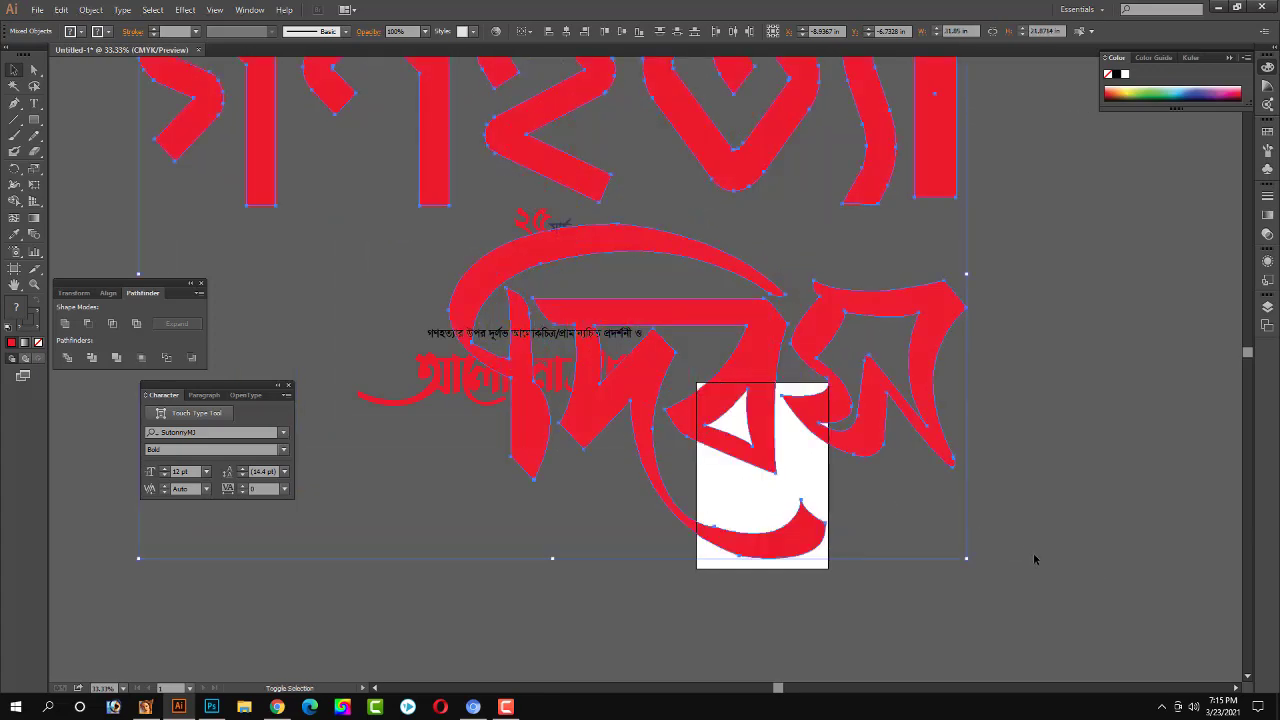
key(Delete)
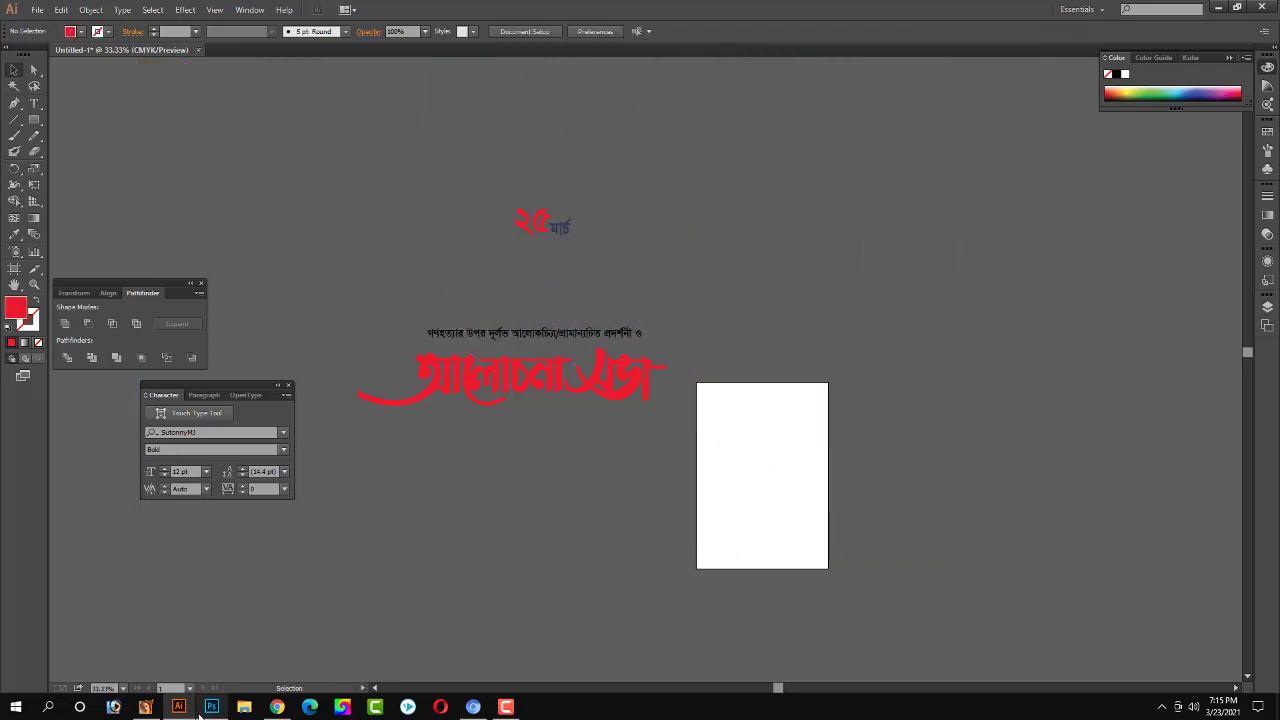
click(210, 707)
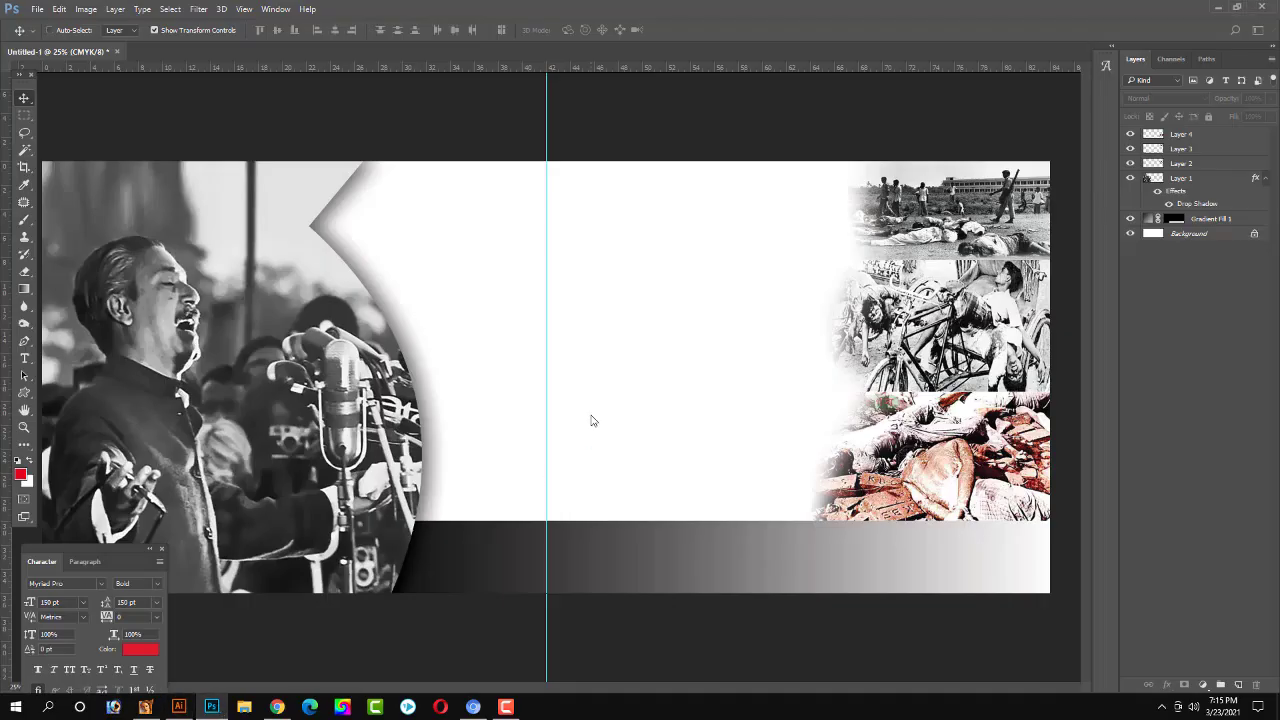
Paste the red গণহত্যা দিবস title as Layer 5, scaled to about 37% in the upper centre-right.
key(ctrl+v)
key(Return)
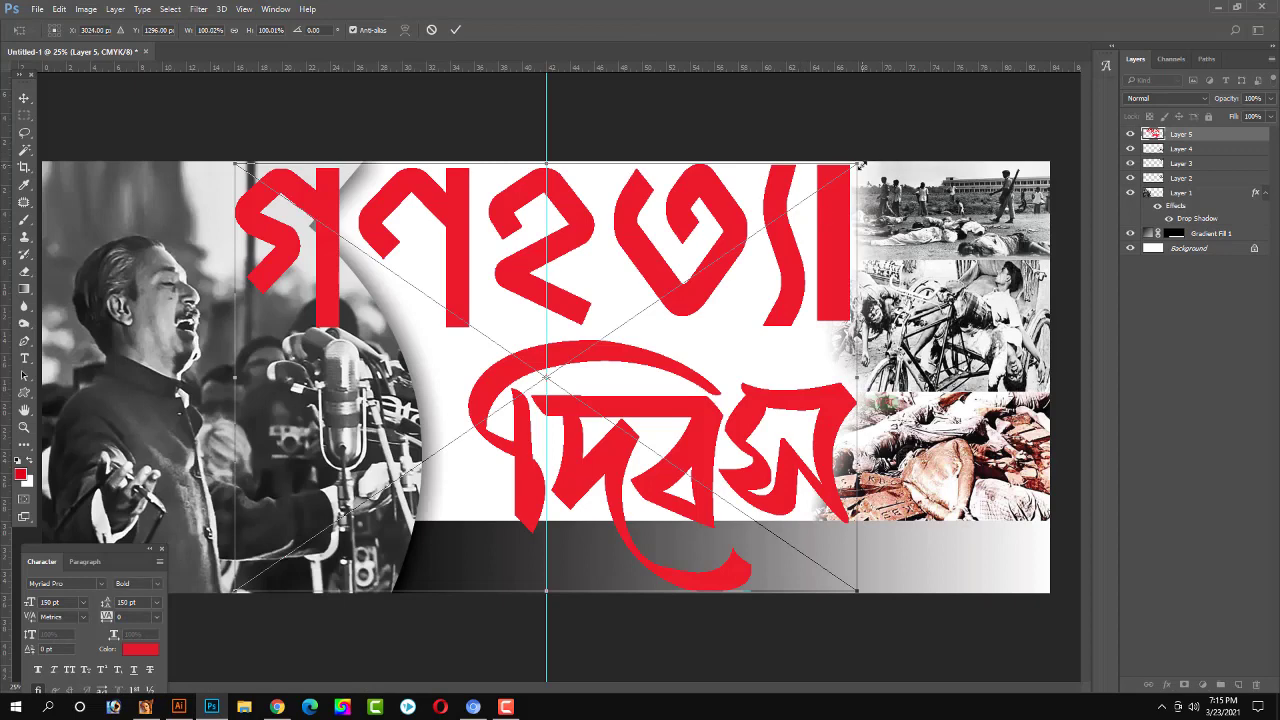
mouse_move(860, 164)
mouse_down()
mouse_move(660, 298)
mouse_move(778, 230)
mouse_move(759, 228)
mouse_up()
key(Return)
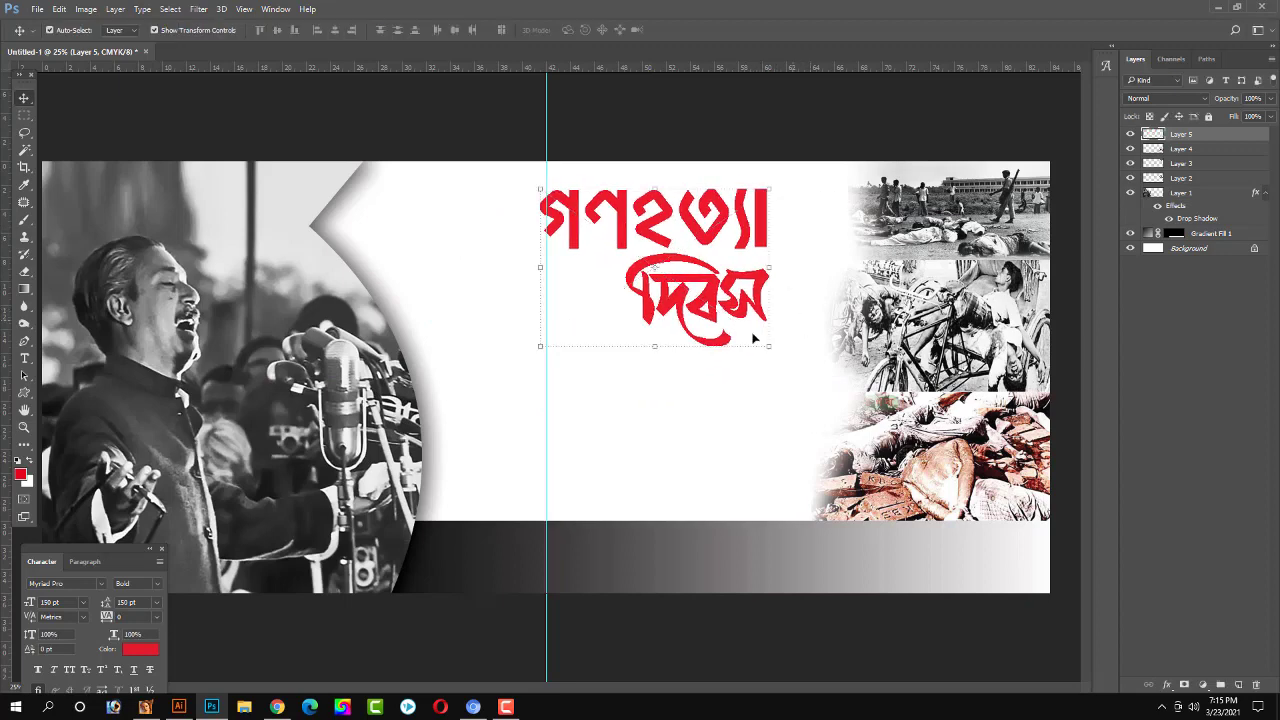
click(758, 258)
click(768, 233)
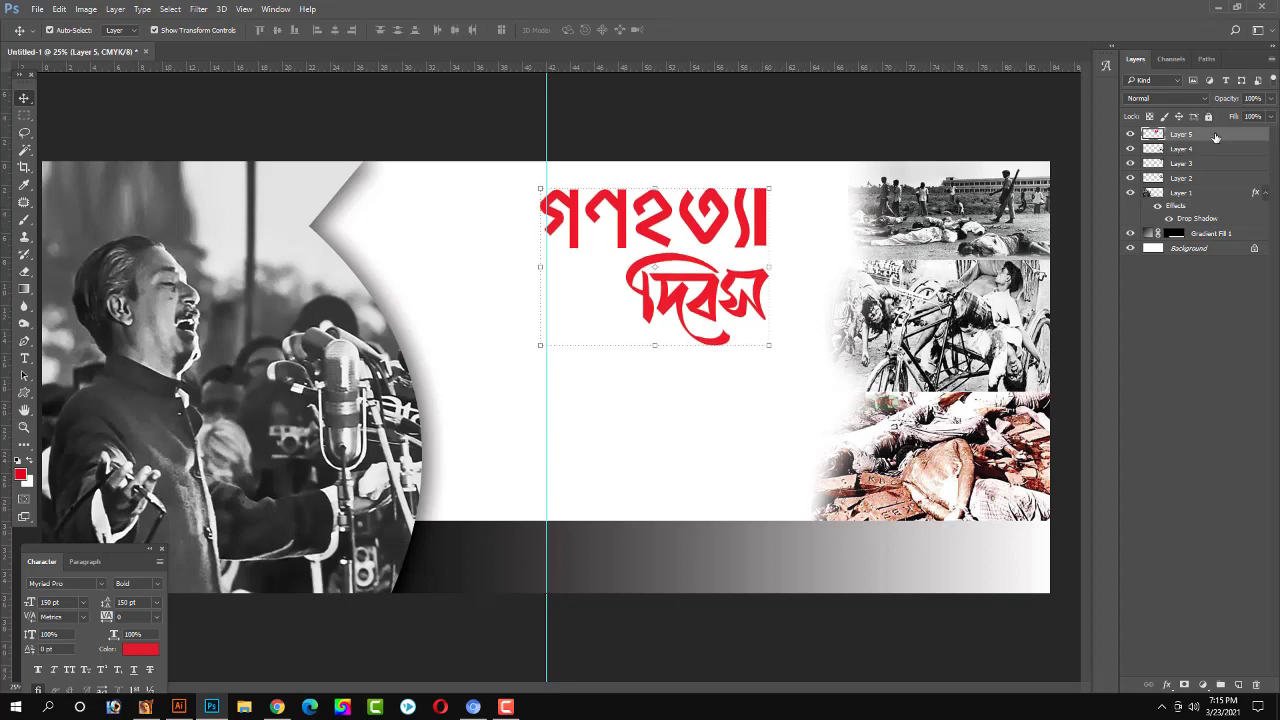
Give Layer 5 a white stroke and a fully opaque, tighter, more distant drop shadow.
double_click(862, 353)
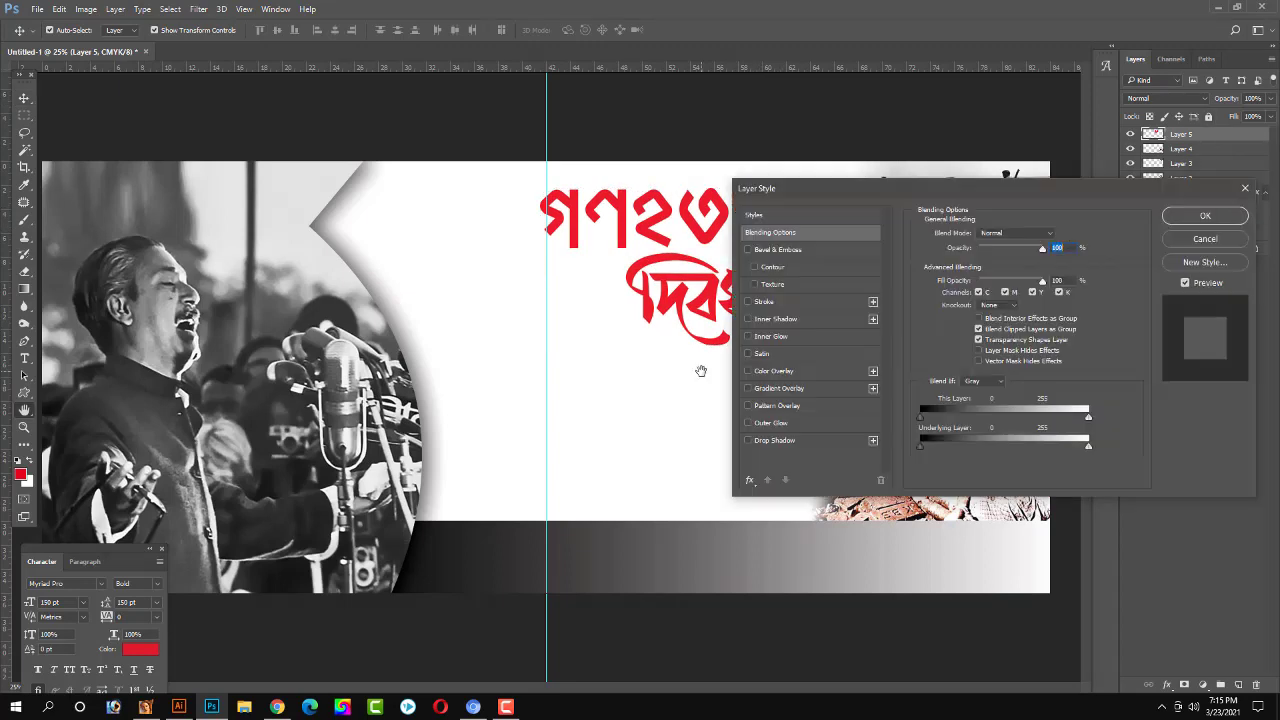
click(748, 302)
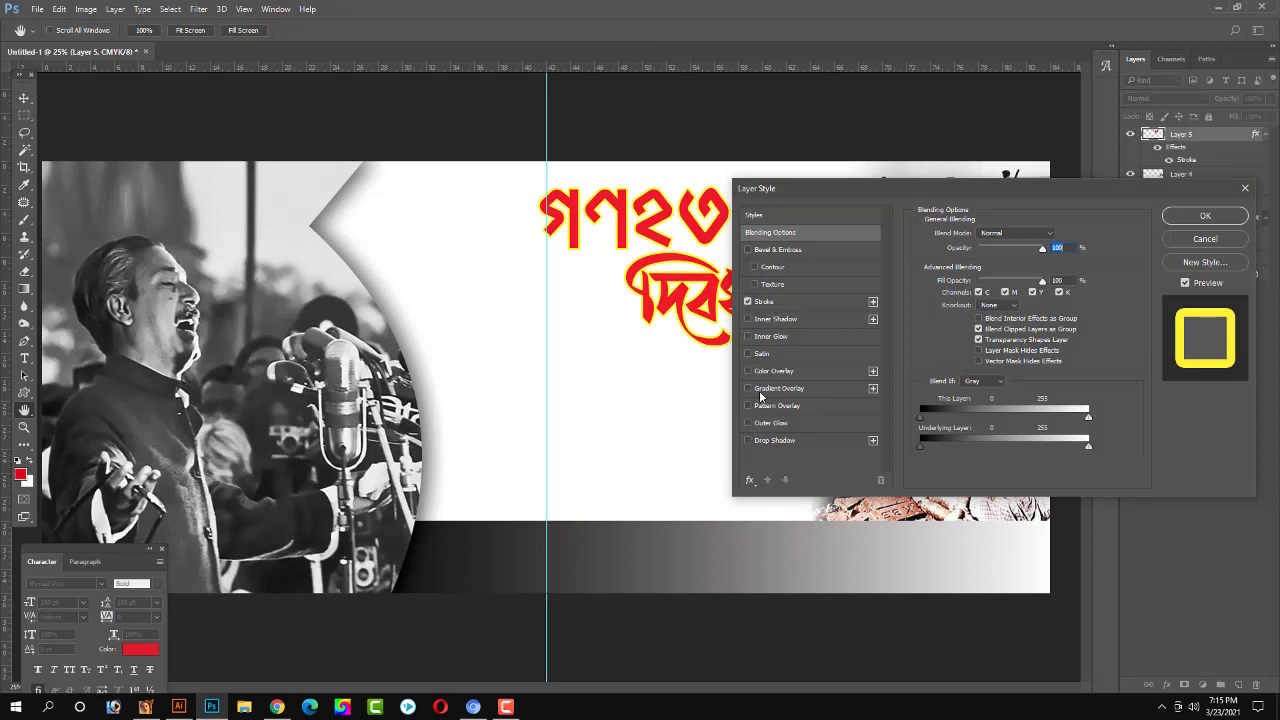
click(748, 441)
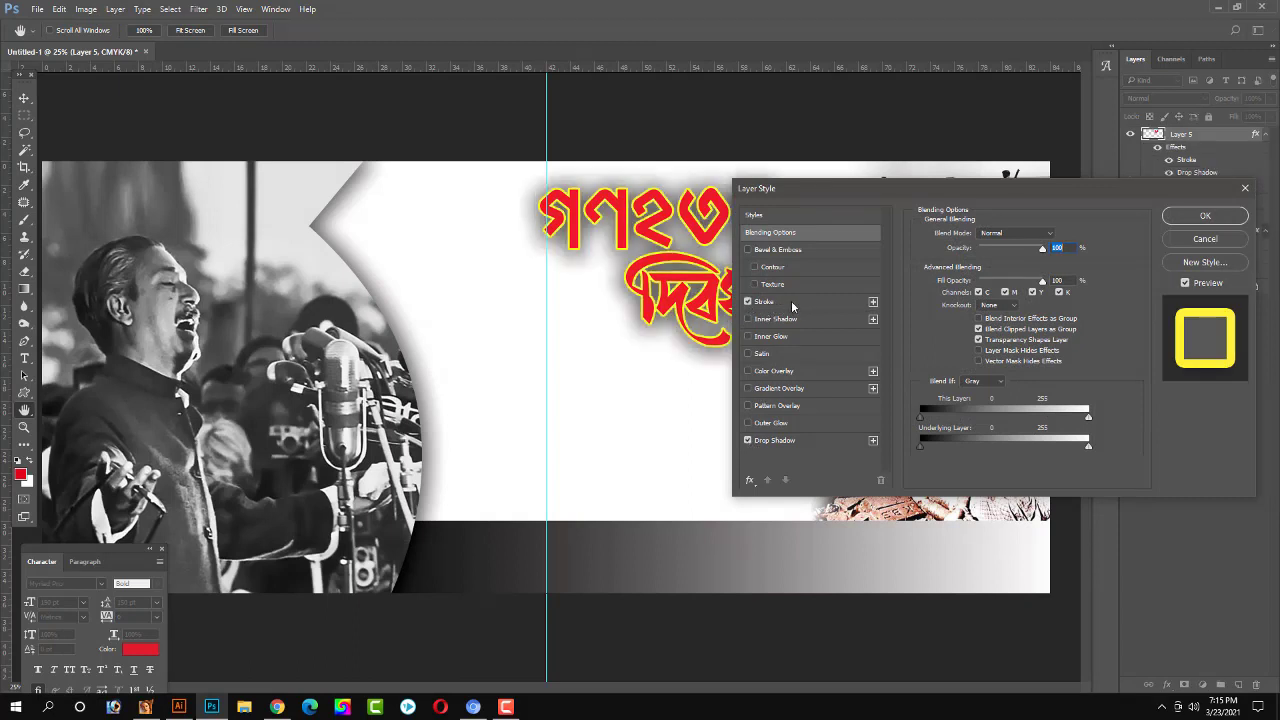
click(791, 302)
click(952, 340)
click(551, 374)
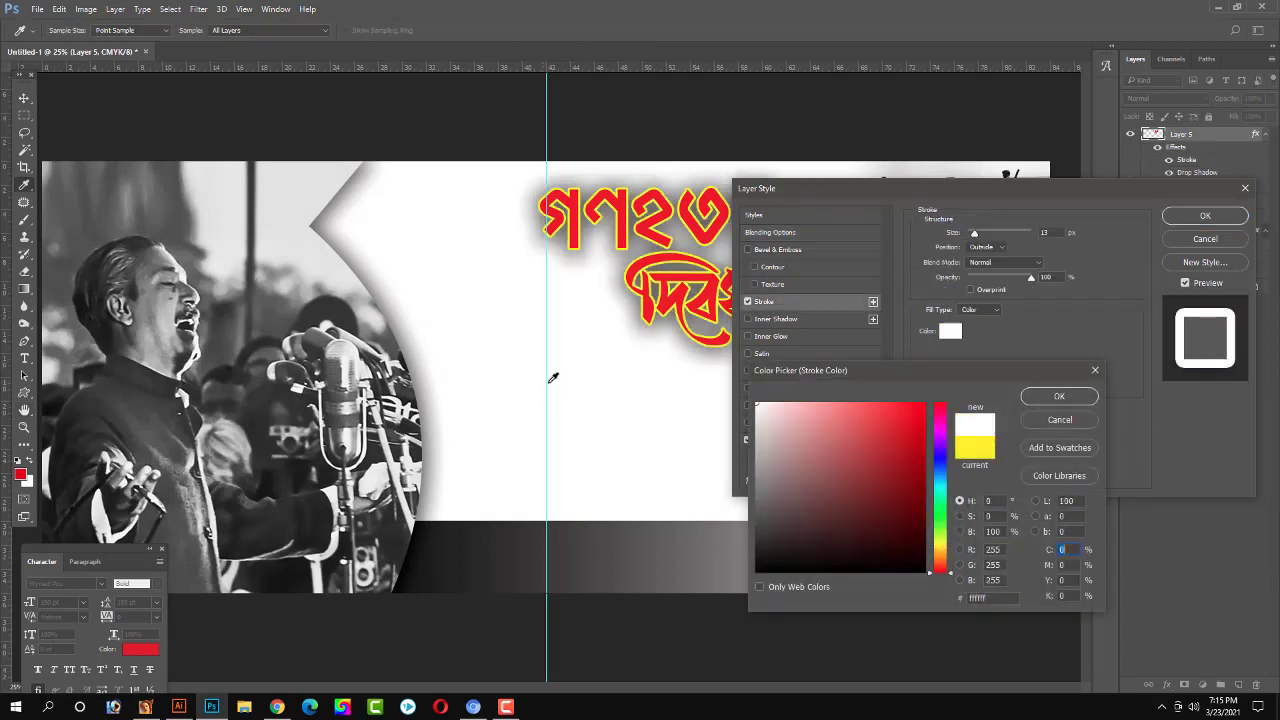
key(Return)
click(802, 436)
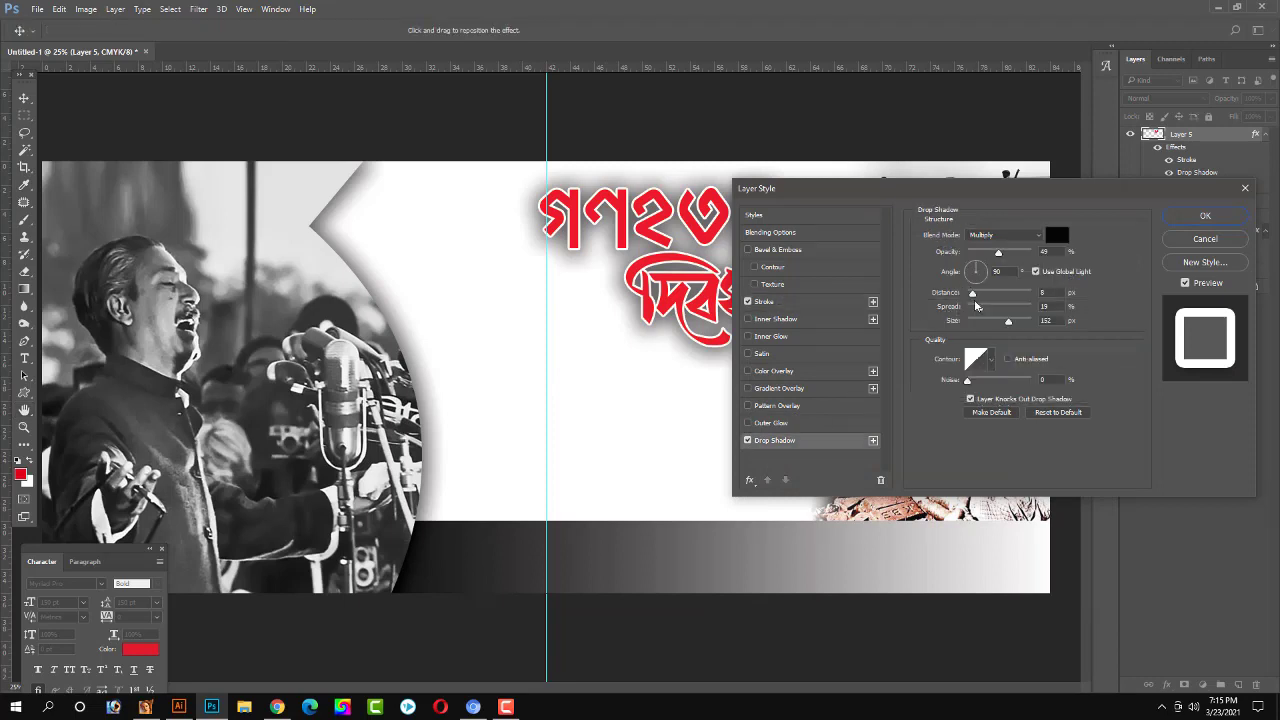
drag(1008, 322, 979, 322)
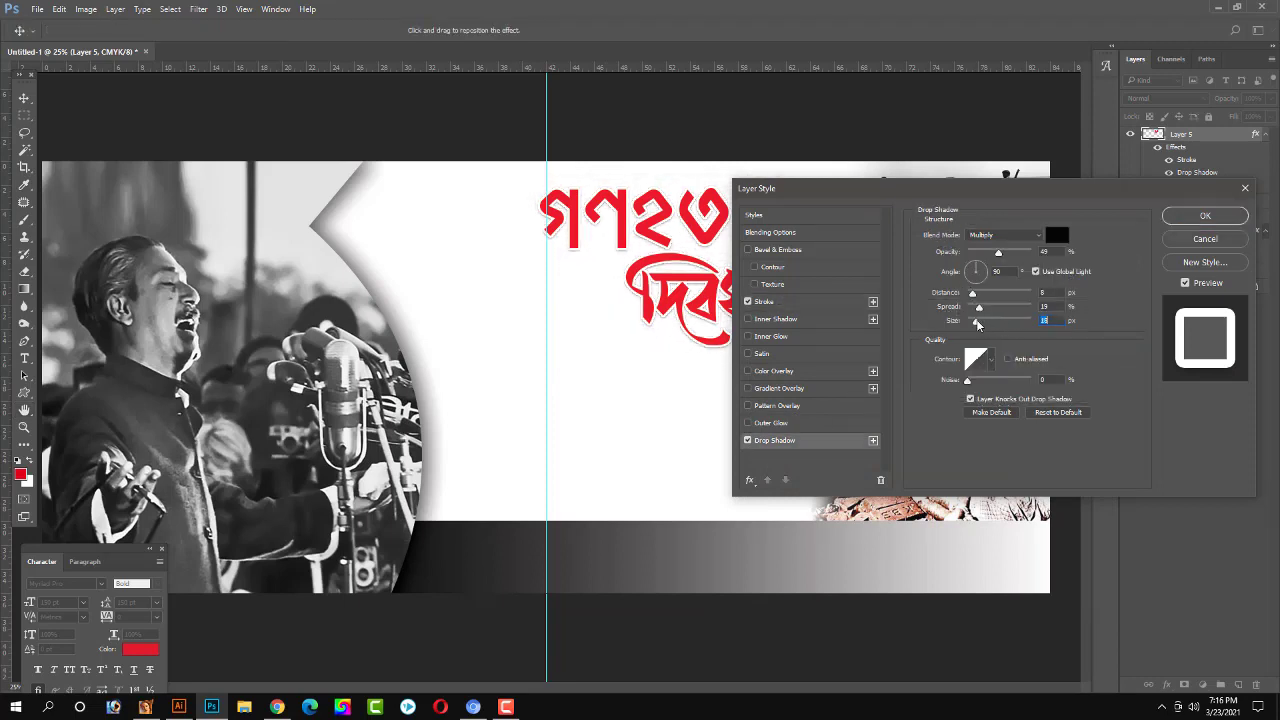
drag(1022, 252, 1036, 252)
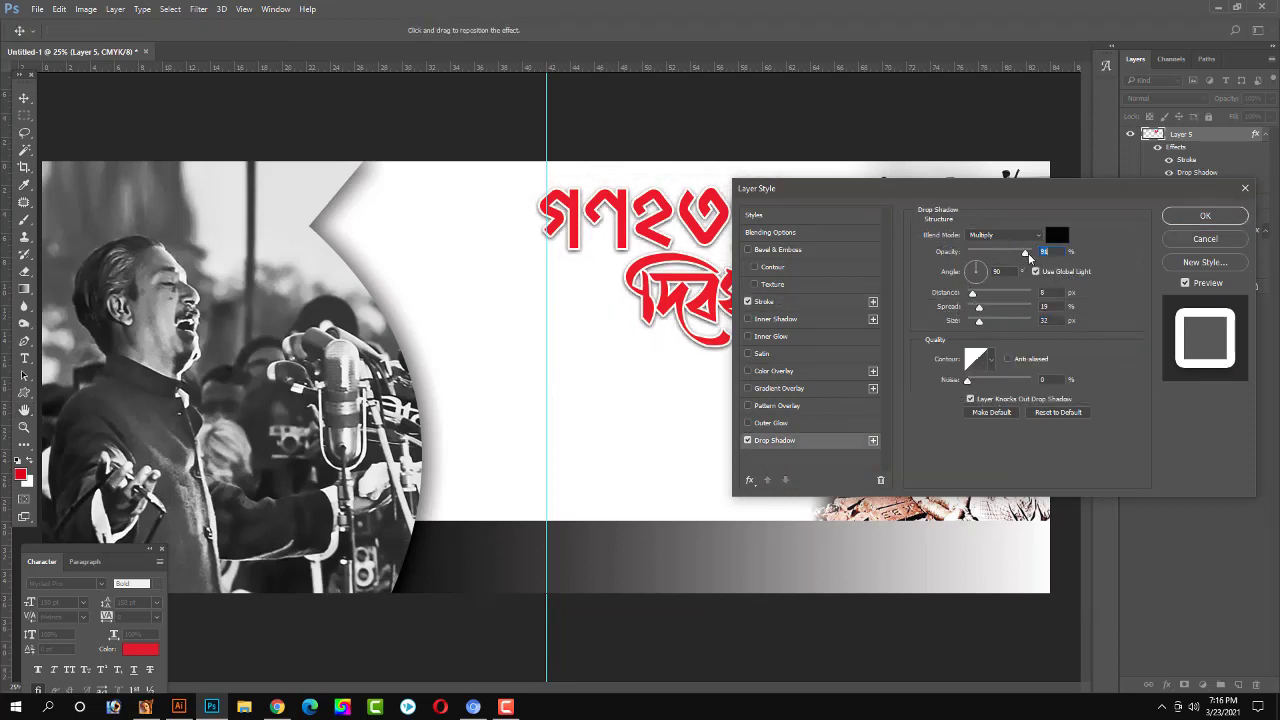
drag(972, 293, 977, 293)
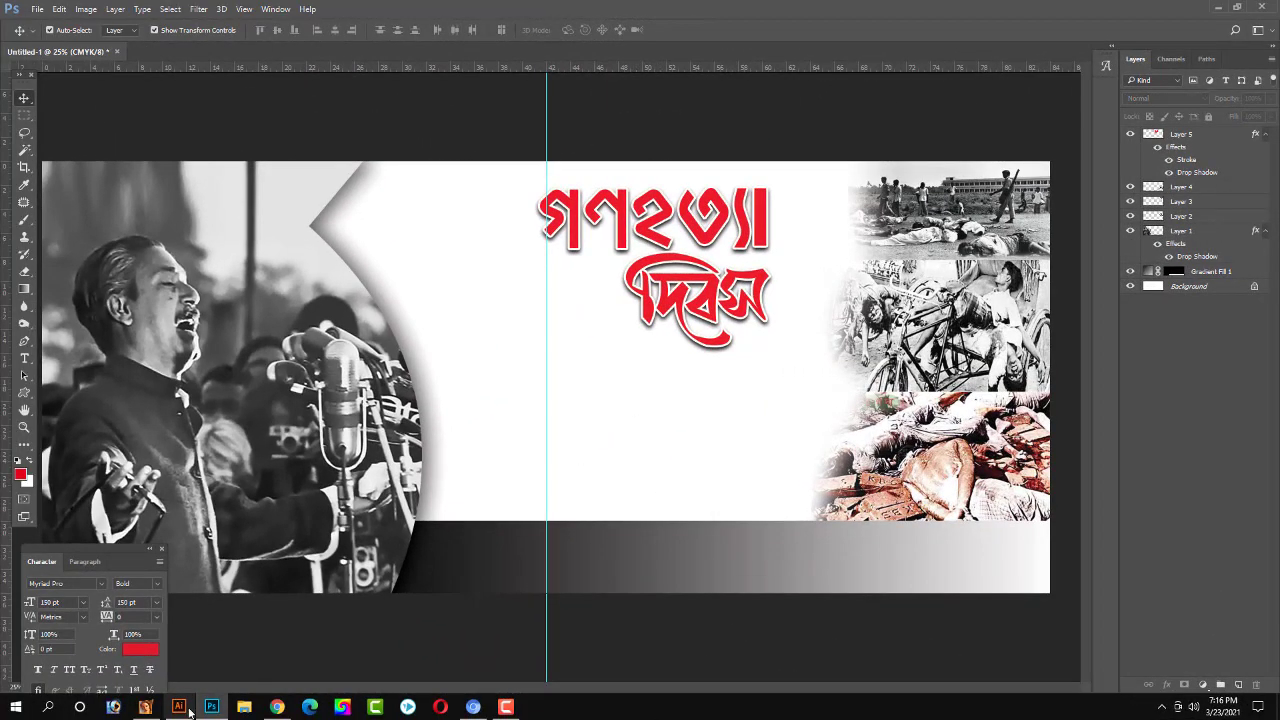
Enlarge and cut the ২৫ মার্চ date group in Illustrator, then paste it into the Photoshop banner.
click(180, 707)
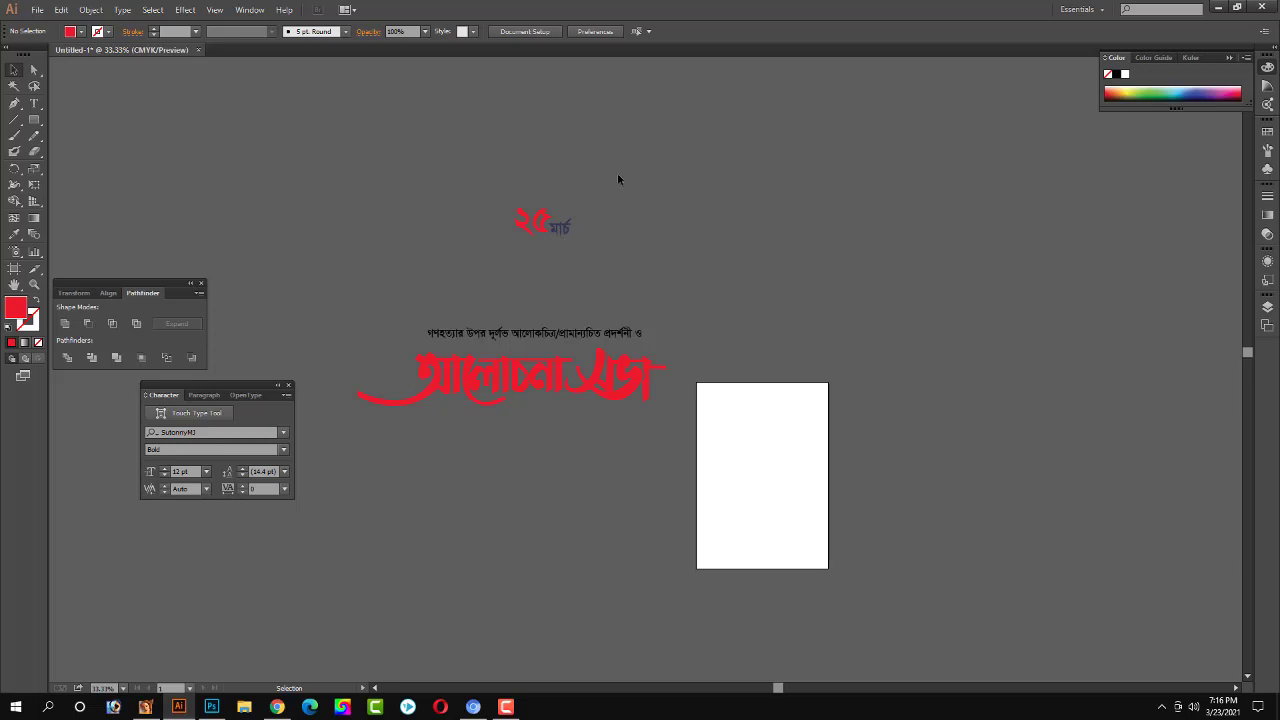
click(545, 224)
click(514, 260)
mouse_move(508, 265)
mouse_down()
mouse_move(580, 211)
mouse_move(672, 180)
mouse_move(639, 193)
mouse_up()
key(Delete)
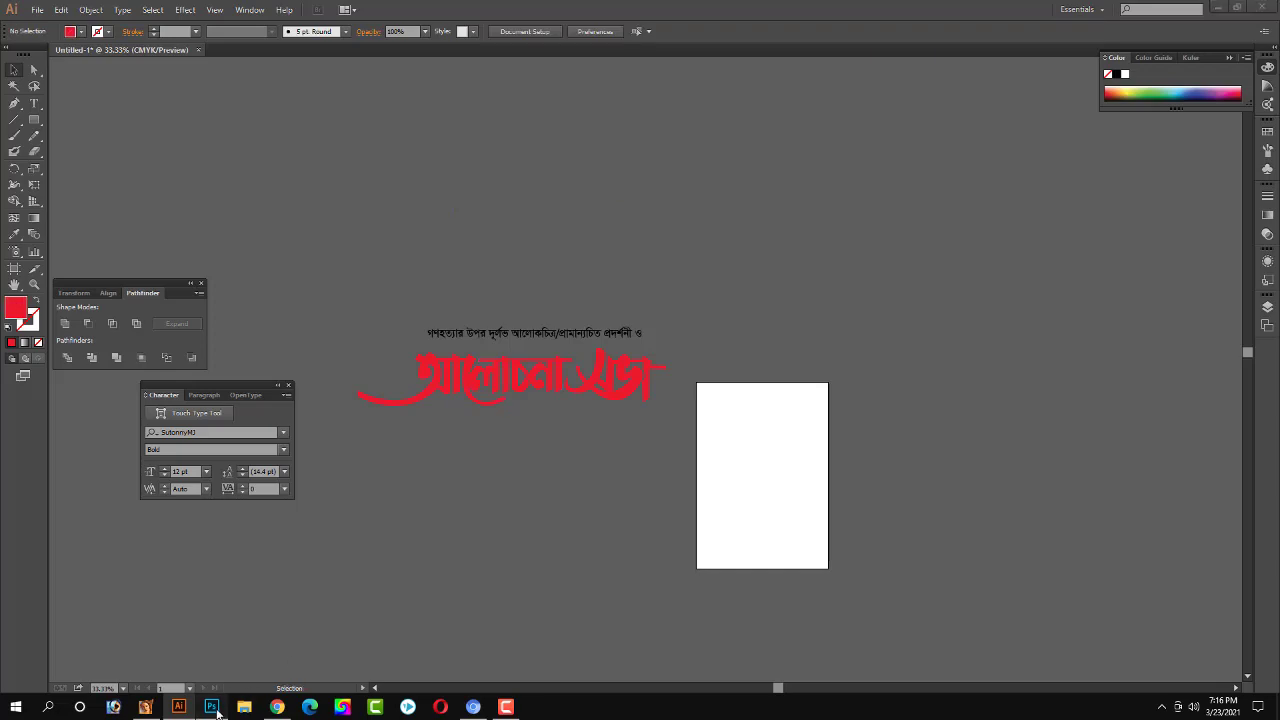
click(217, 710)
key(ctrl+v)
Place the ২৫ মার্চ date just above the headline and shrink both to about 90%.
key(Return)
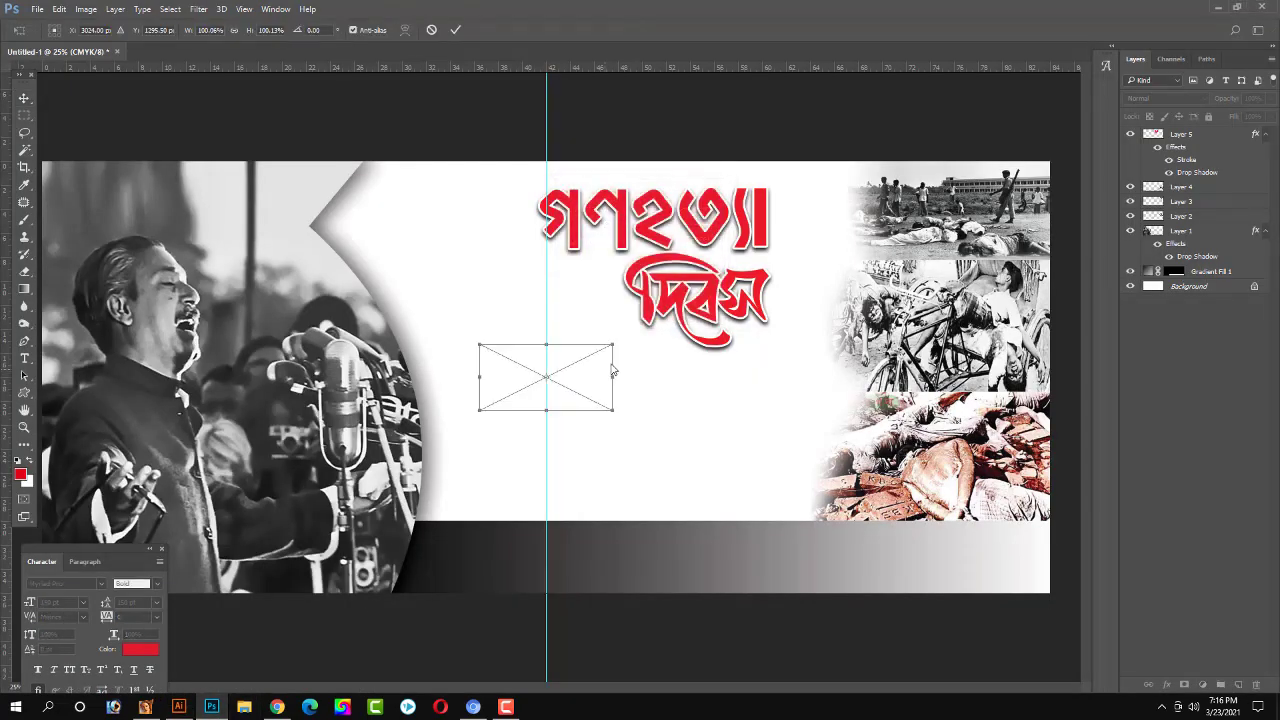
drag(605, 375, 500, 204)
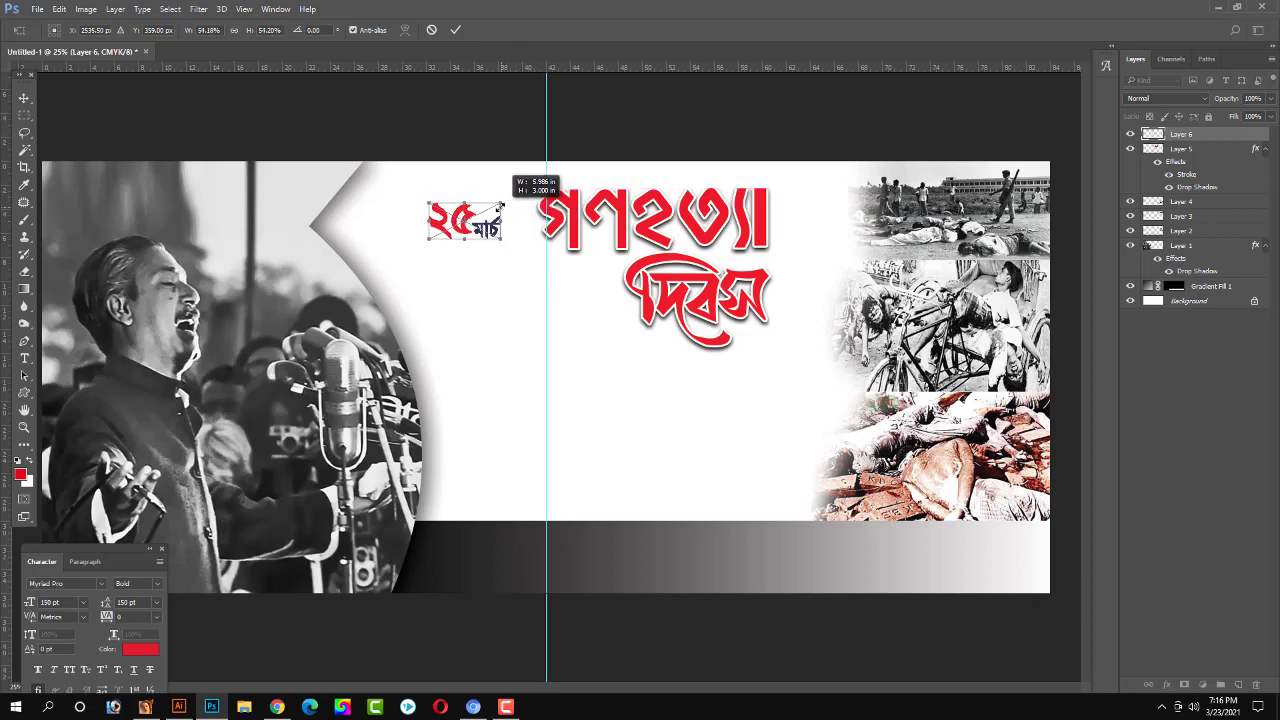
key(Return)
drag(630, 240, 600, 268)
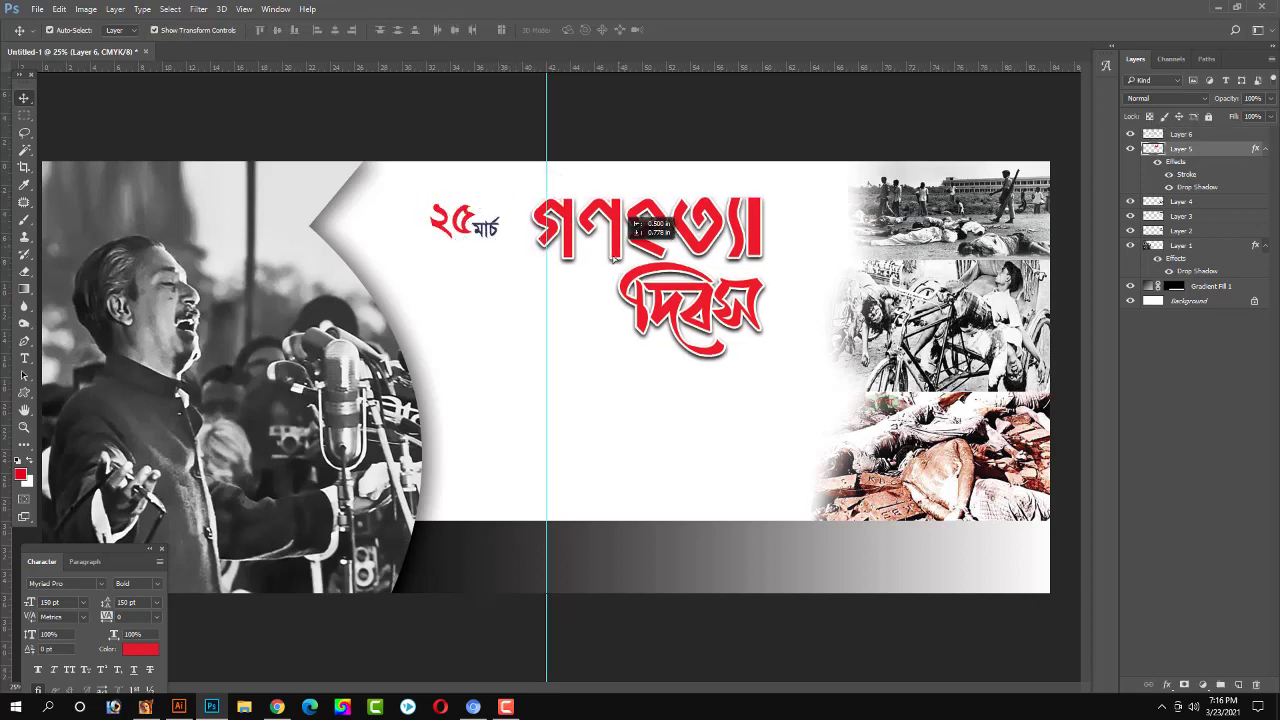
click(541, 213)
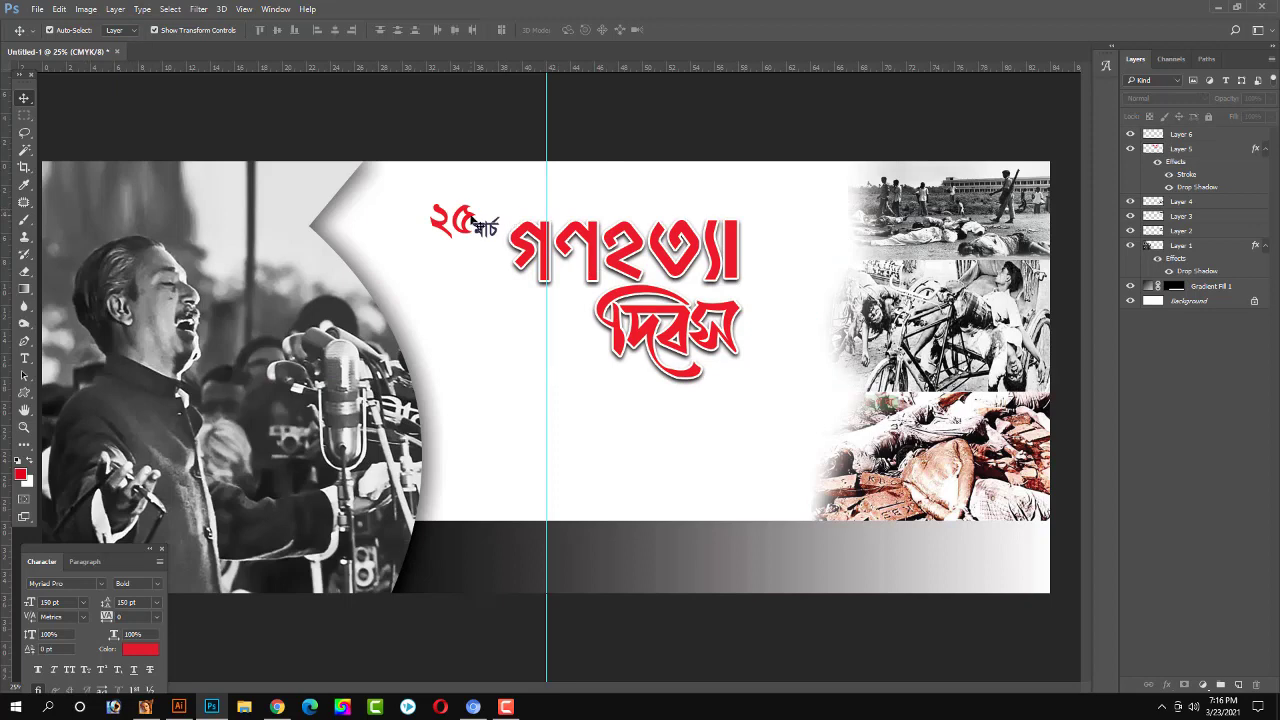
drag(474, 220, 608, 202)
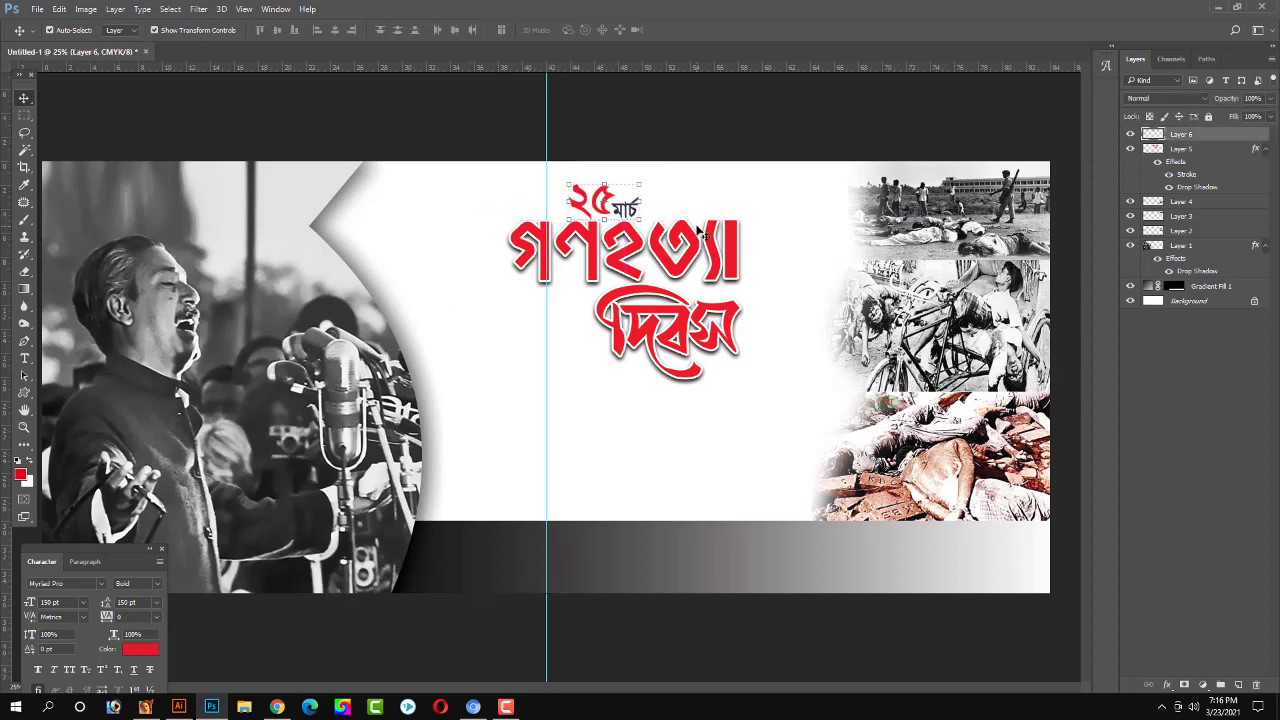
drag(765, 172, 525, 318)
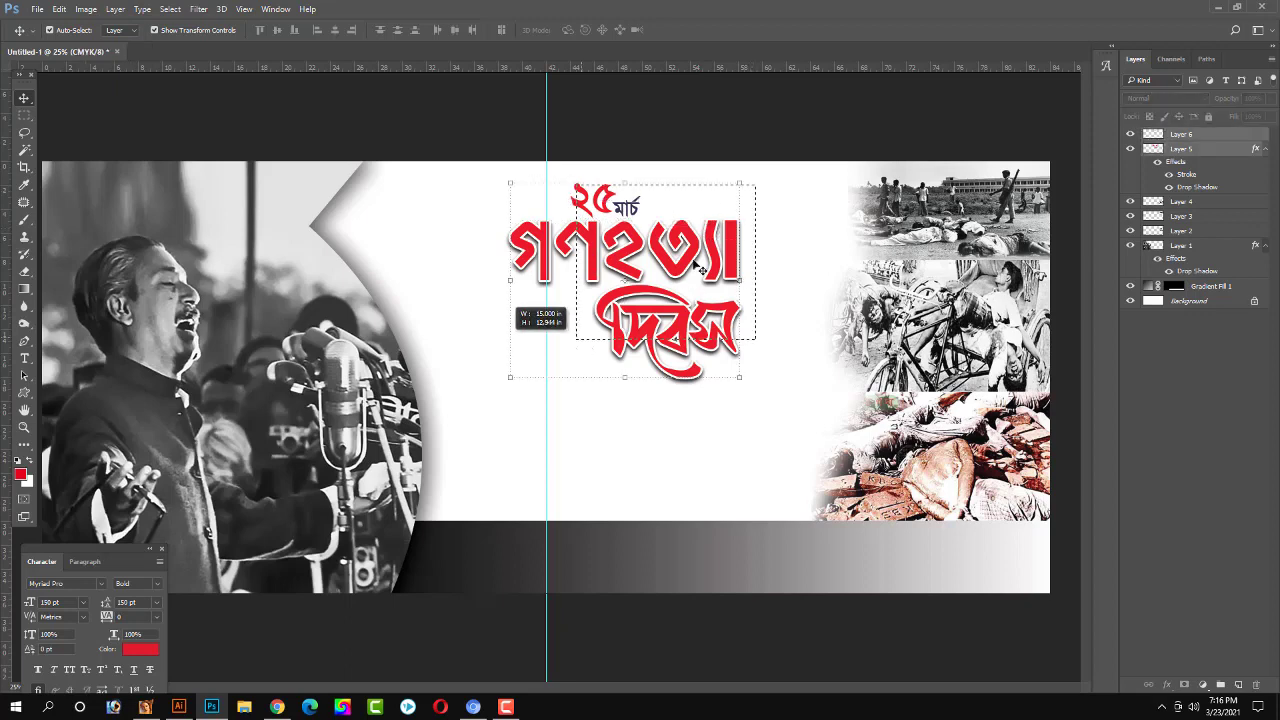
drag(745, 181, 701, 245)
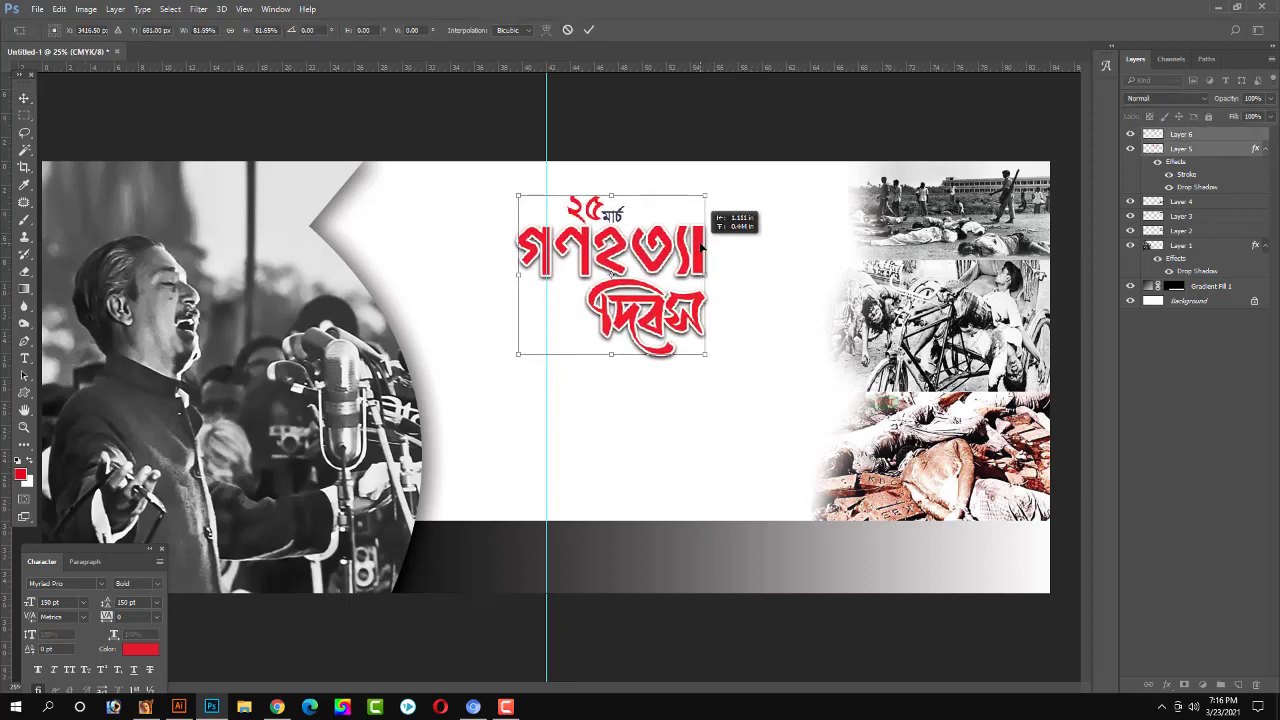
key(Return)
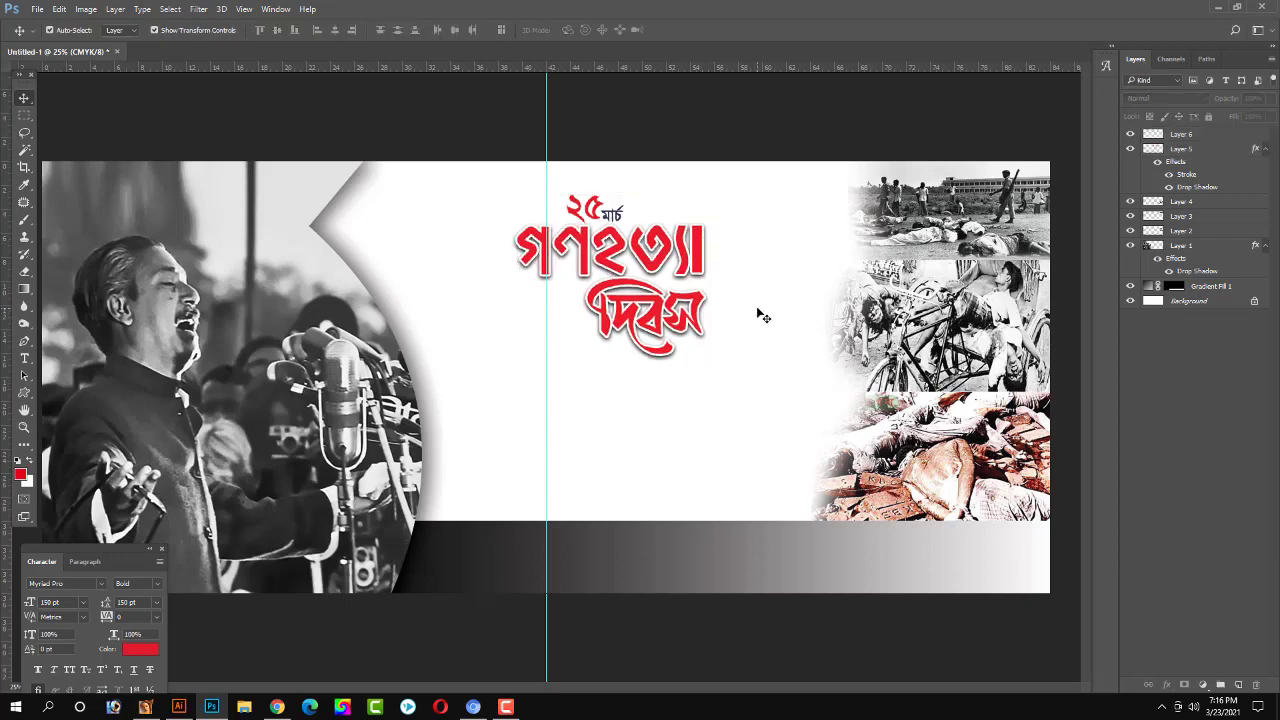
Copy the small Bengali subtitle line's text from Illustrator and return to Photoshop.
click(178, 707)
click(619, 338)
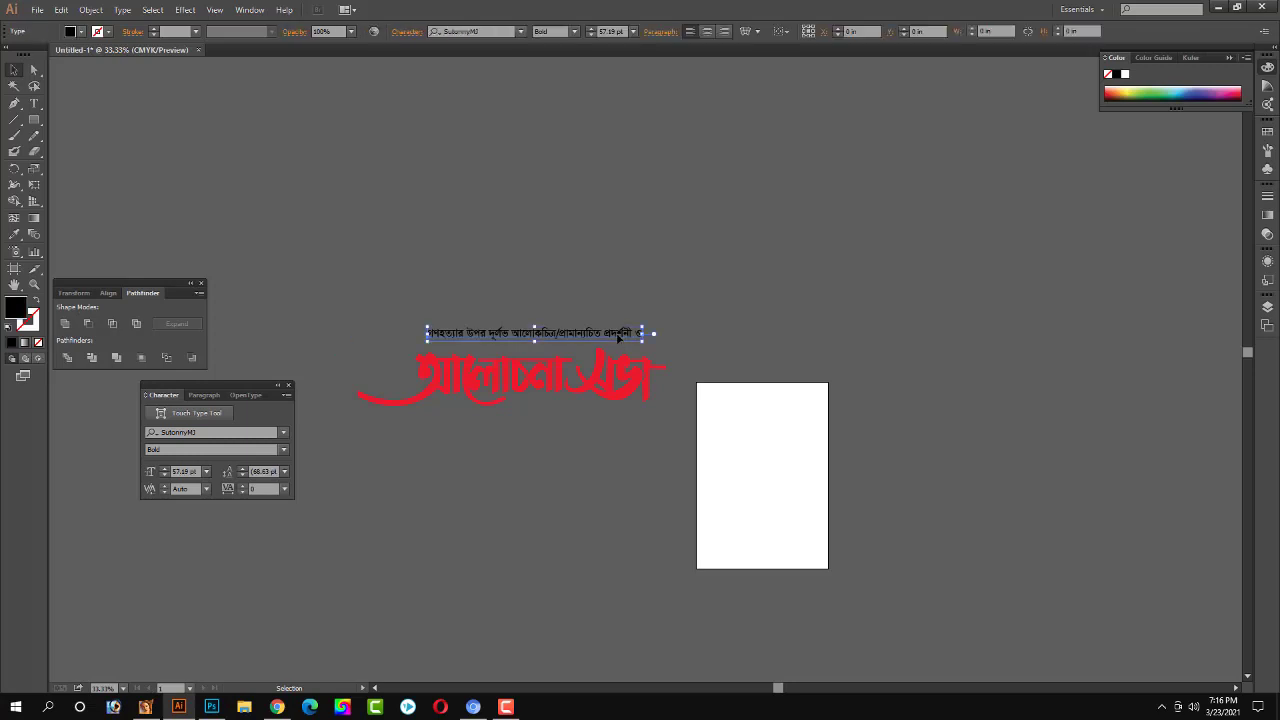
double_click(619, 338)
key(ctrl+a)
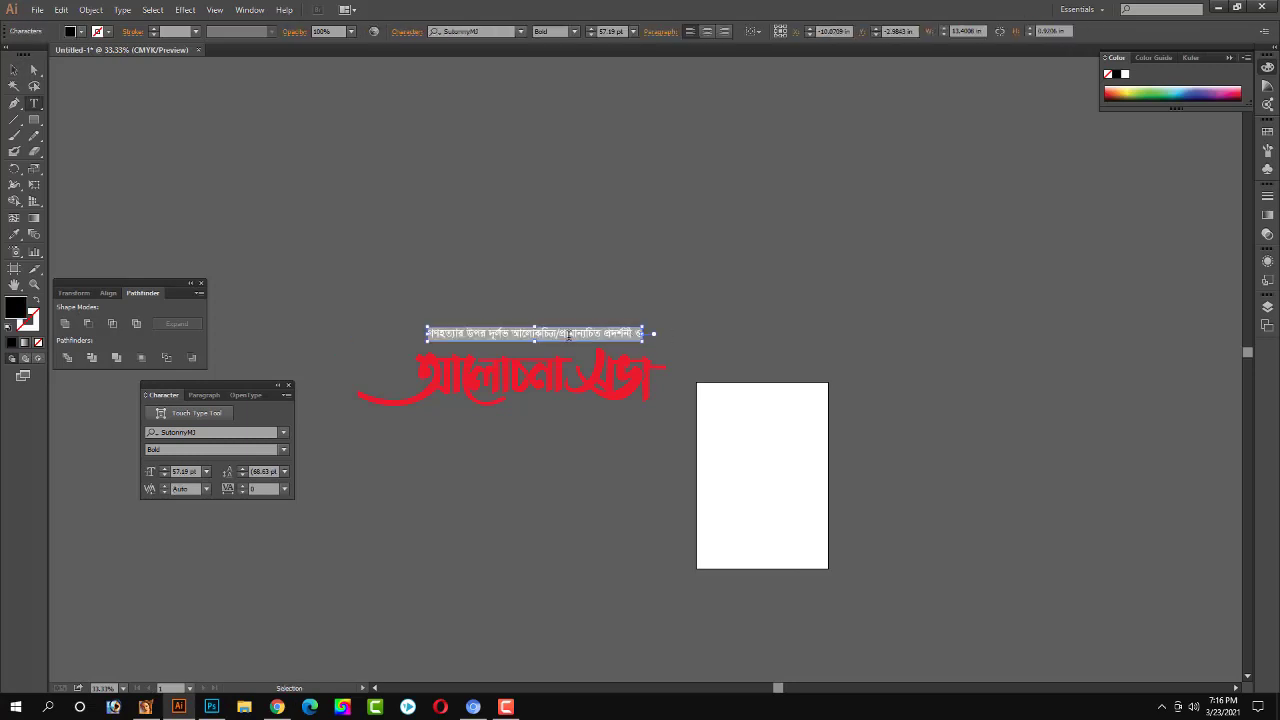
key(Escape)
click(222, 710)
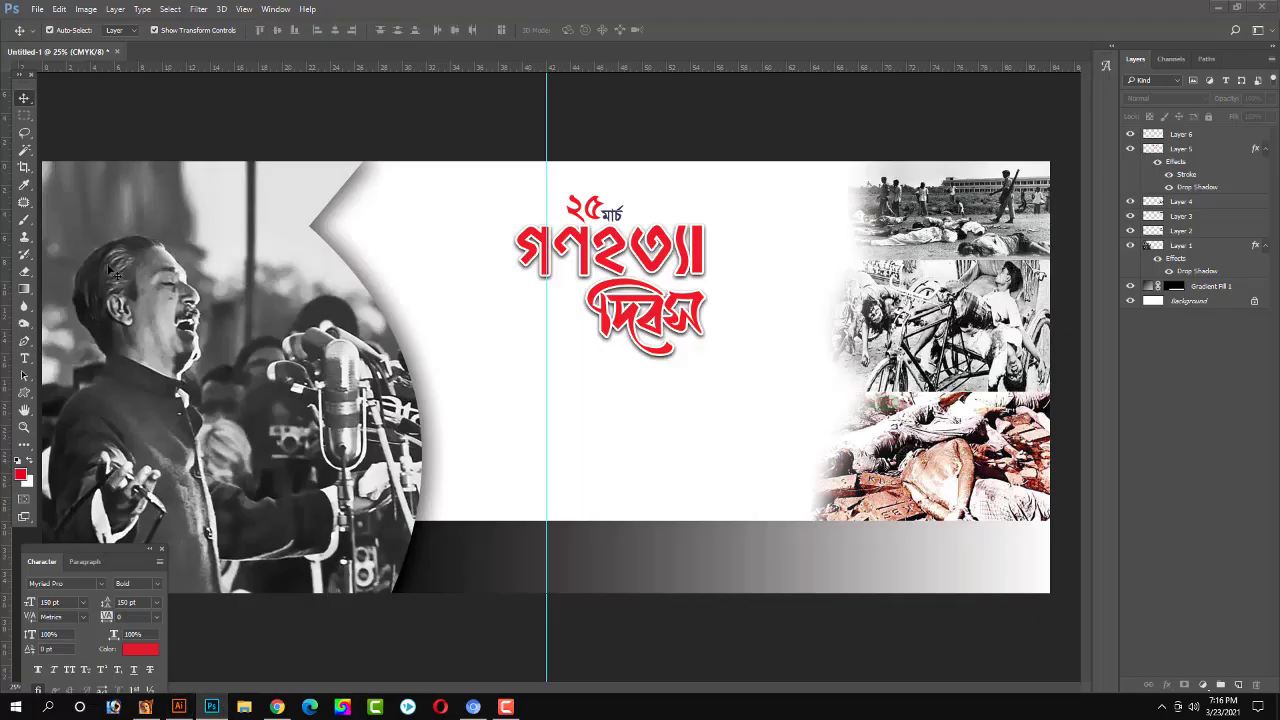
Paste the copied Bengali subtitle as a new text layer below the red title.
click(25, 360)
click(515, 388)
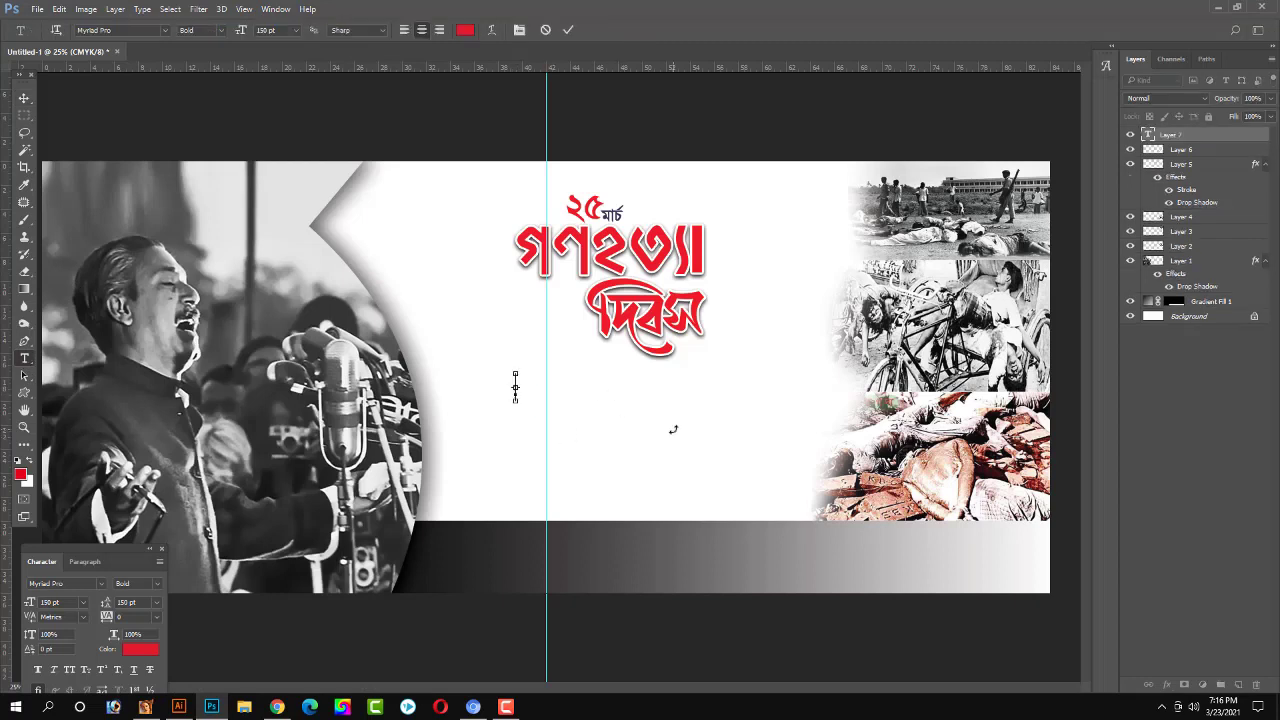
key(ctrl+v)
click(24, 98)
Enlarge the subtitle line to about 195% width, then a further 120% or so.
key(ctrl+t)
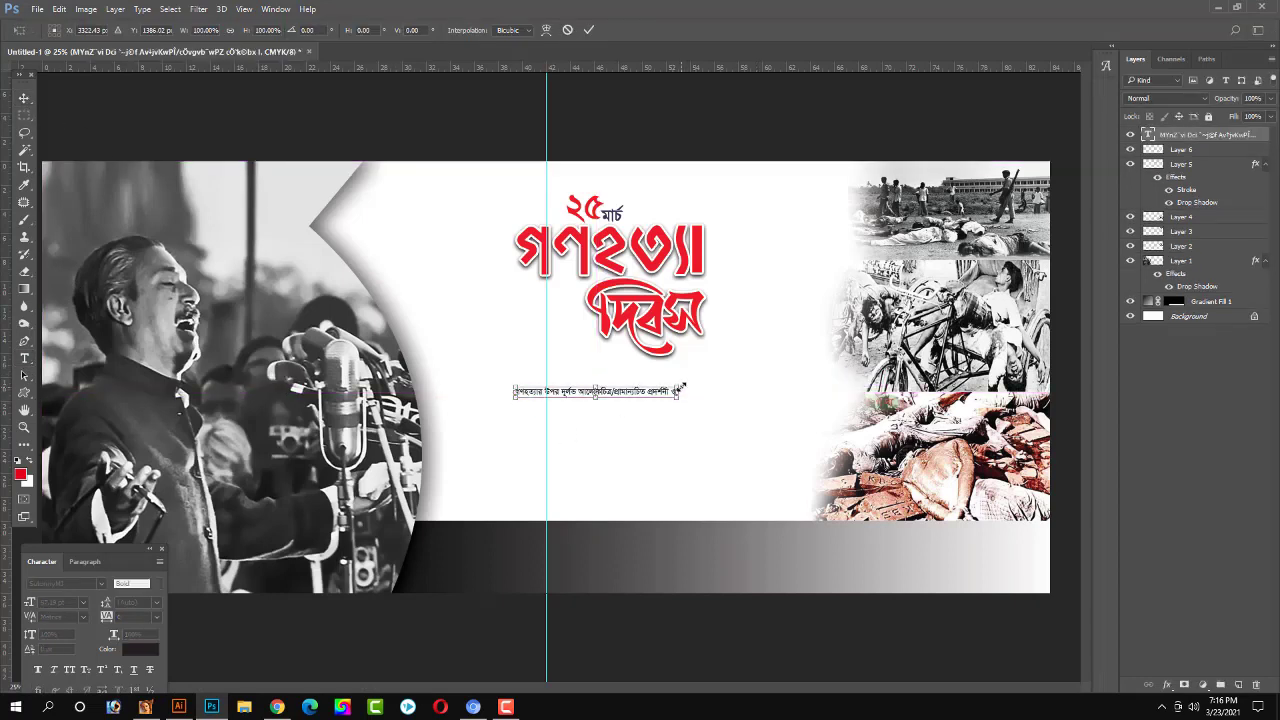
drag(704, 384, 742, 390)
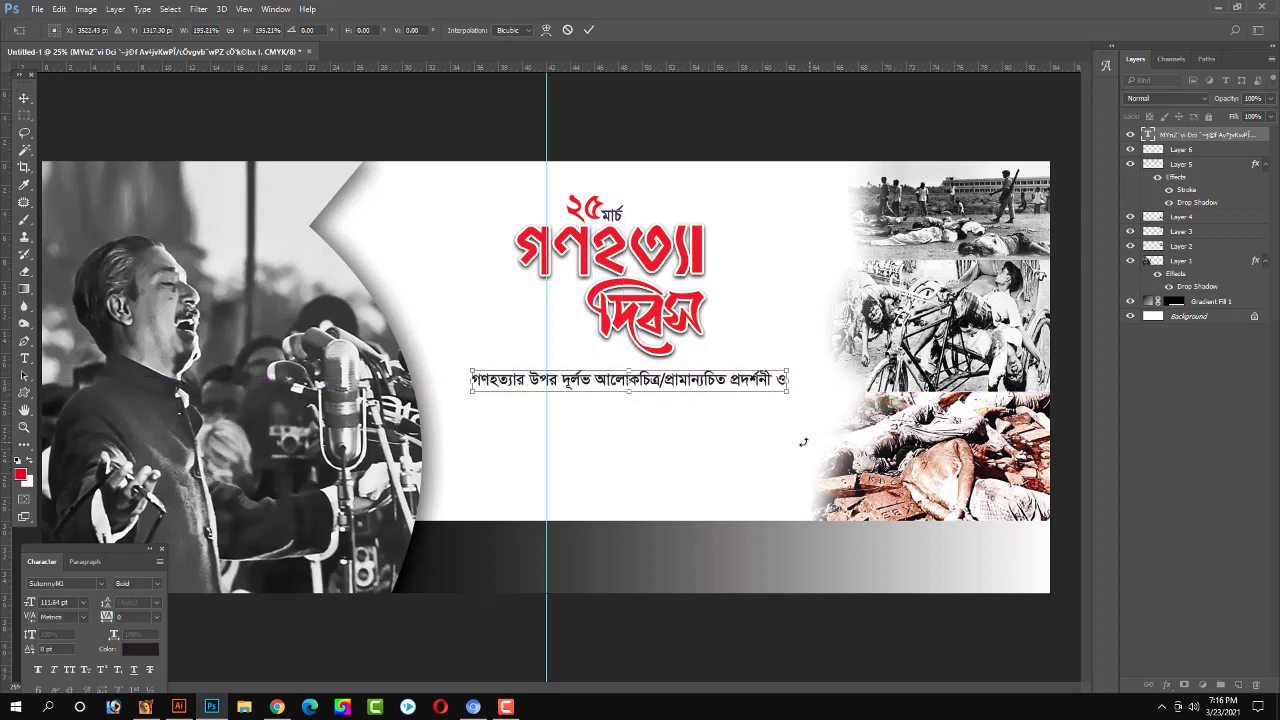
key(Return)
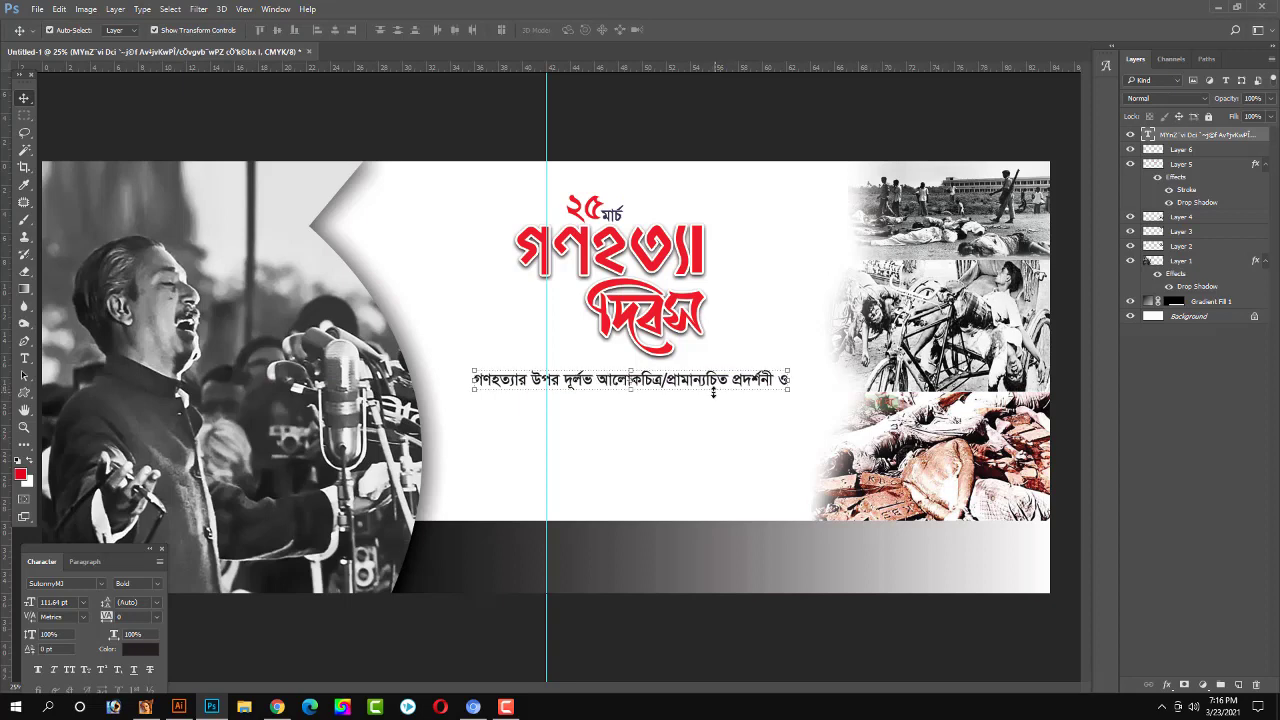
click(789, 371)
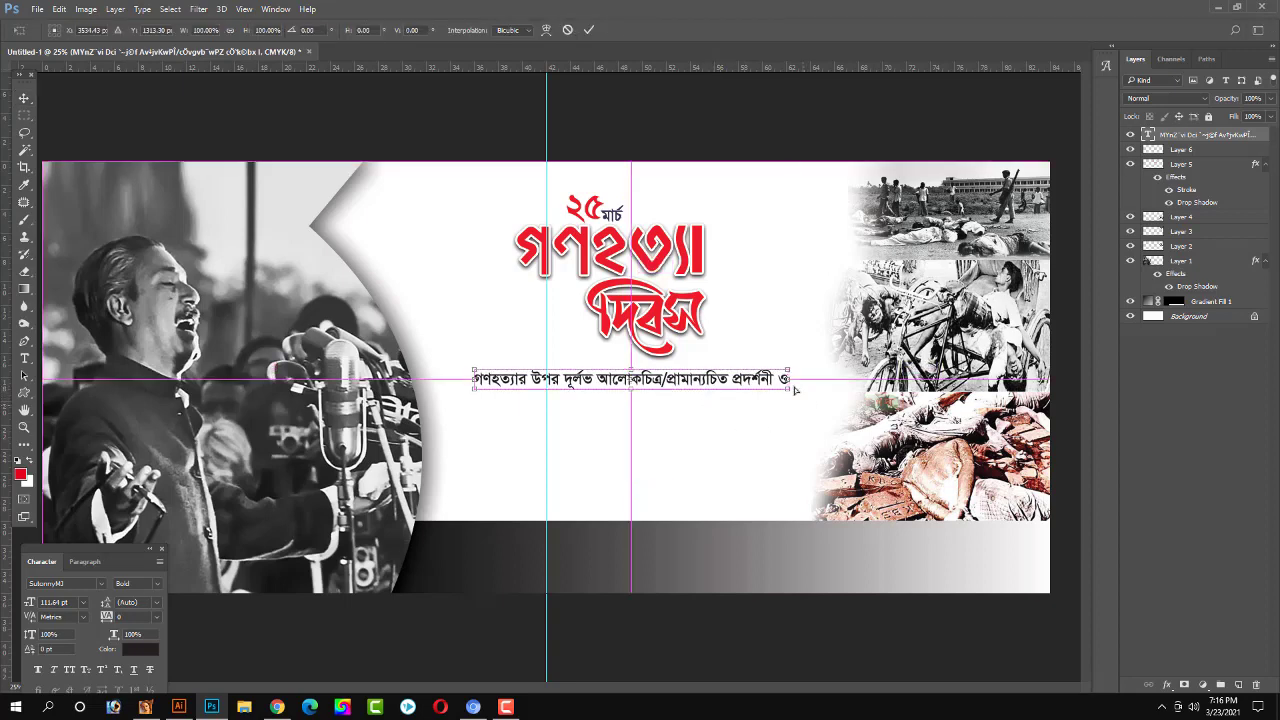
drag(790, 369, 820, 367)
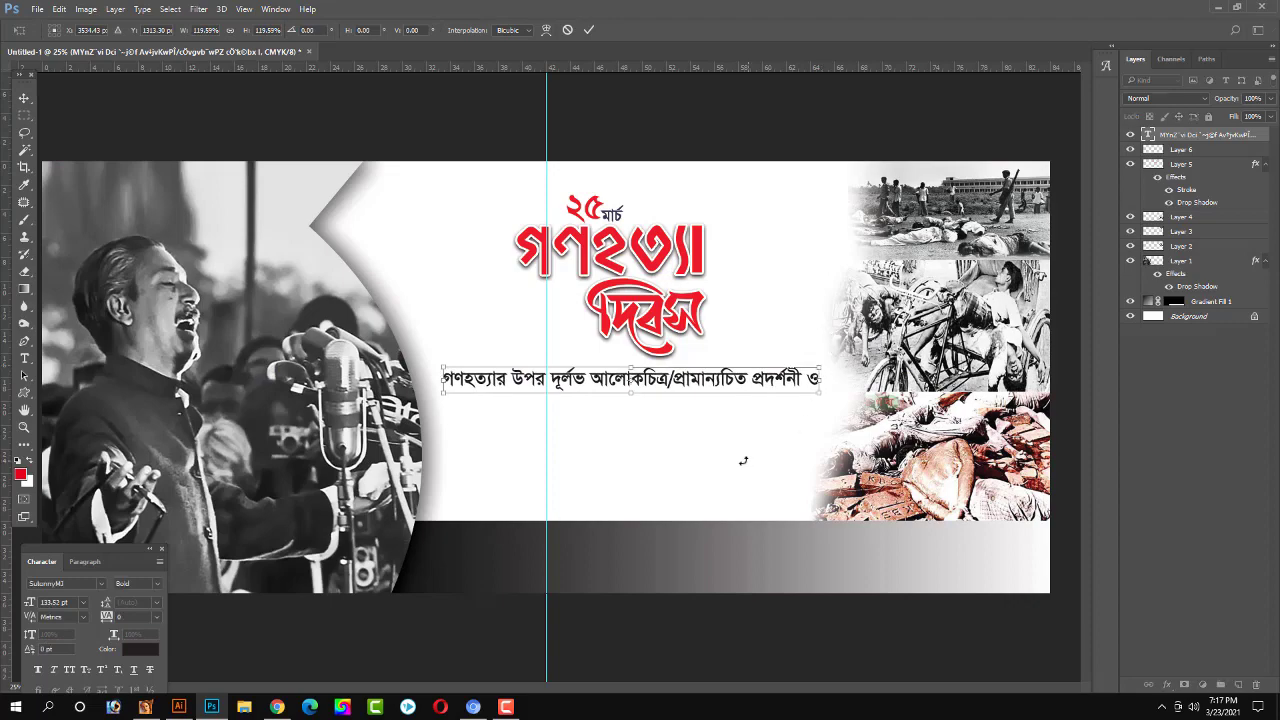
key(Return)
Select and cut the red আলোচনা সভা lettering from the Illustrator artwork.
click(178, 707)
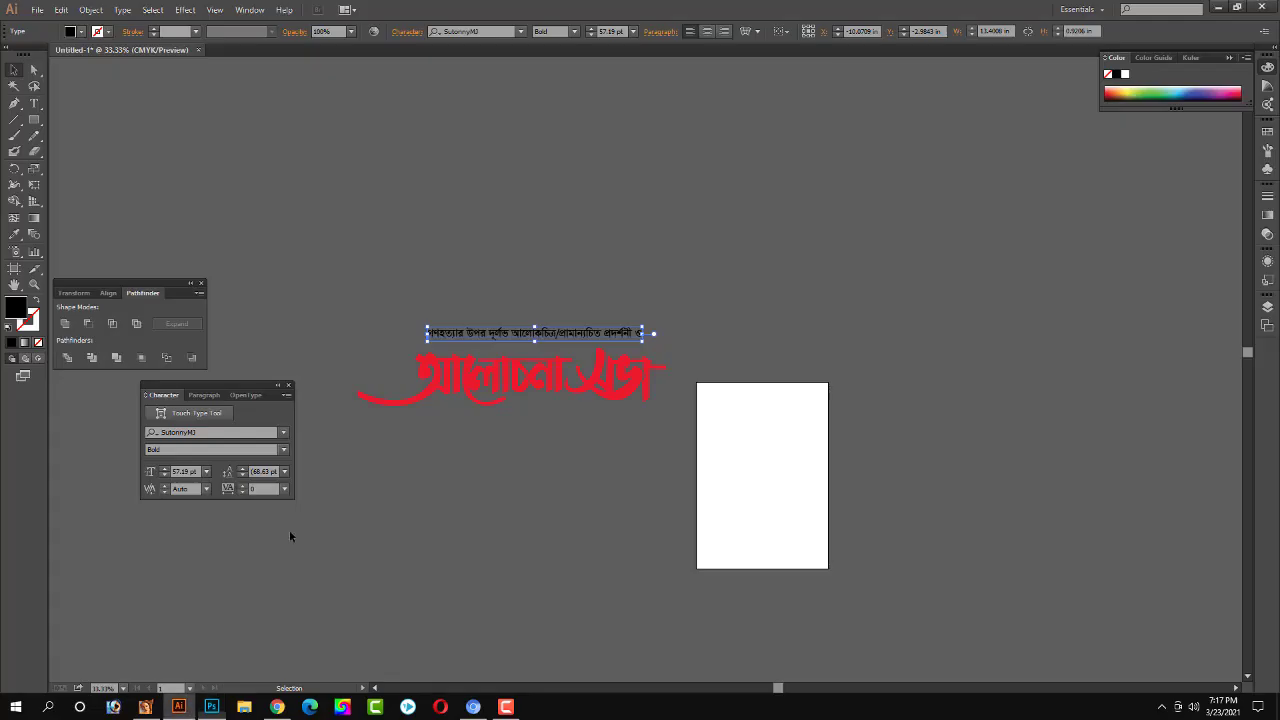
click(560, 396)
click(615, 409)
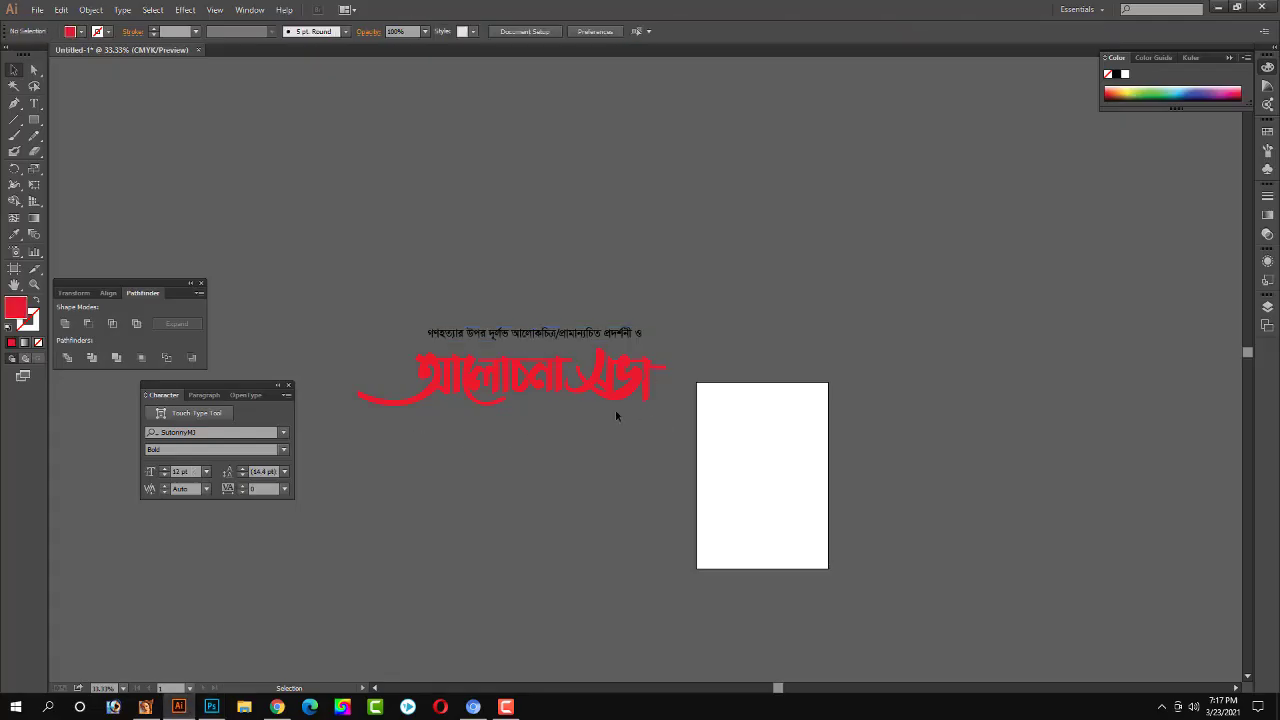
mouse_move(397, 367)
mouse_down()
mouse_move(638, 442)
mouse_move(640, 380)
mouse_move(1116, 256)
mouse_up()
click(639, 445)
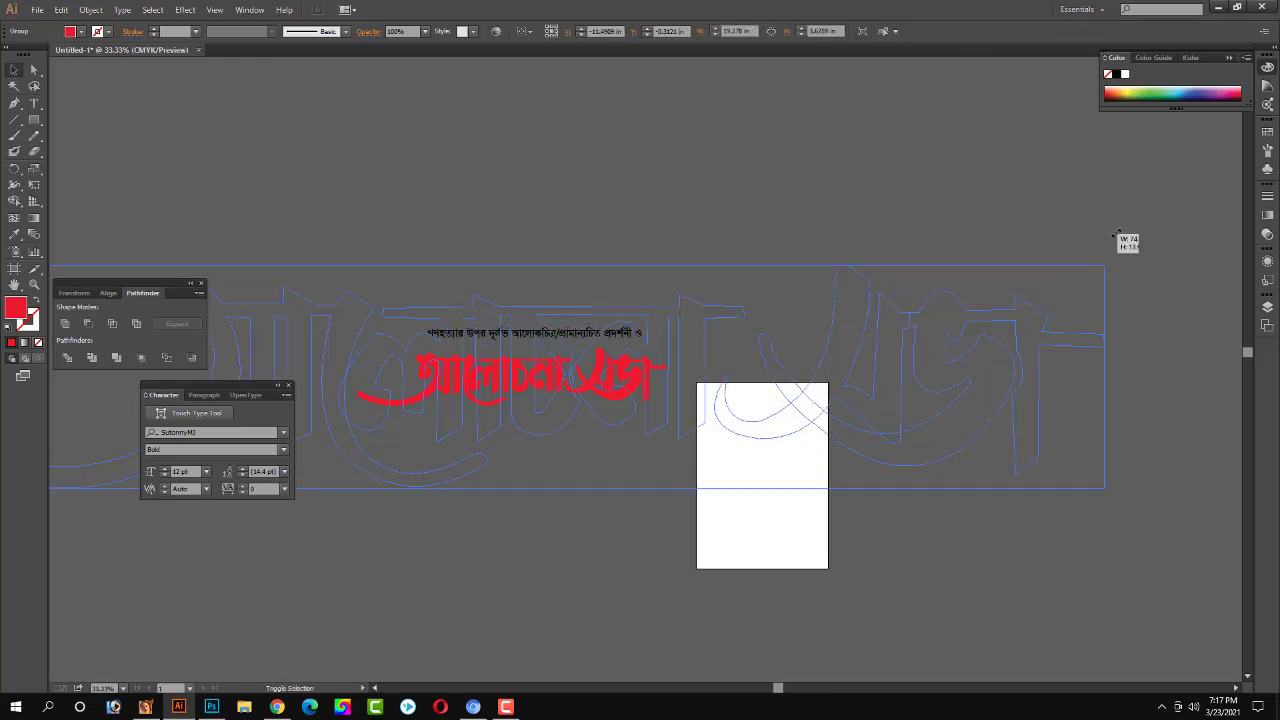
key(Delete)
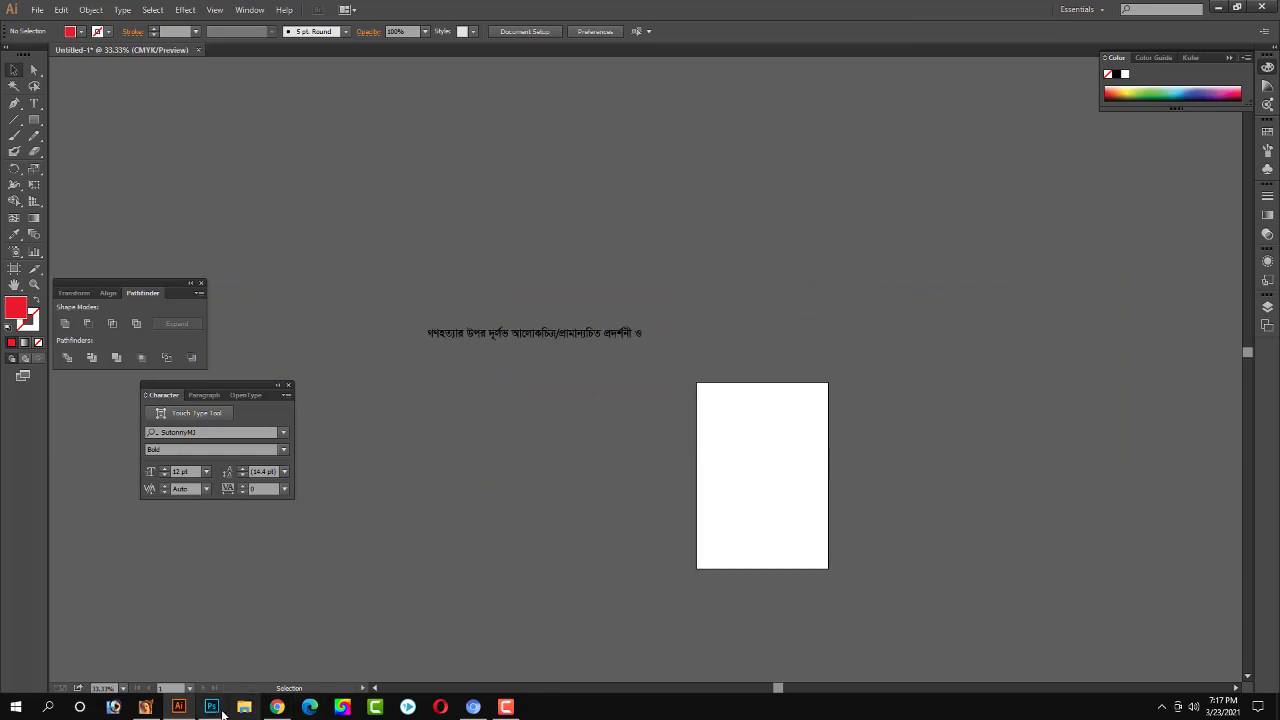
click(211, 707)
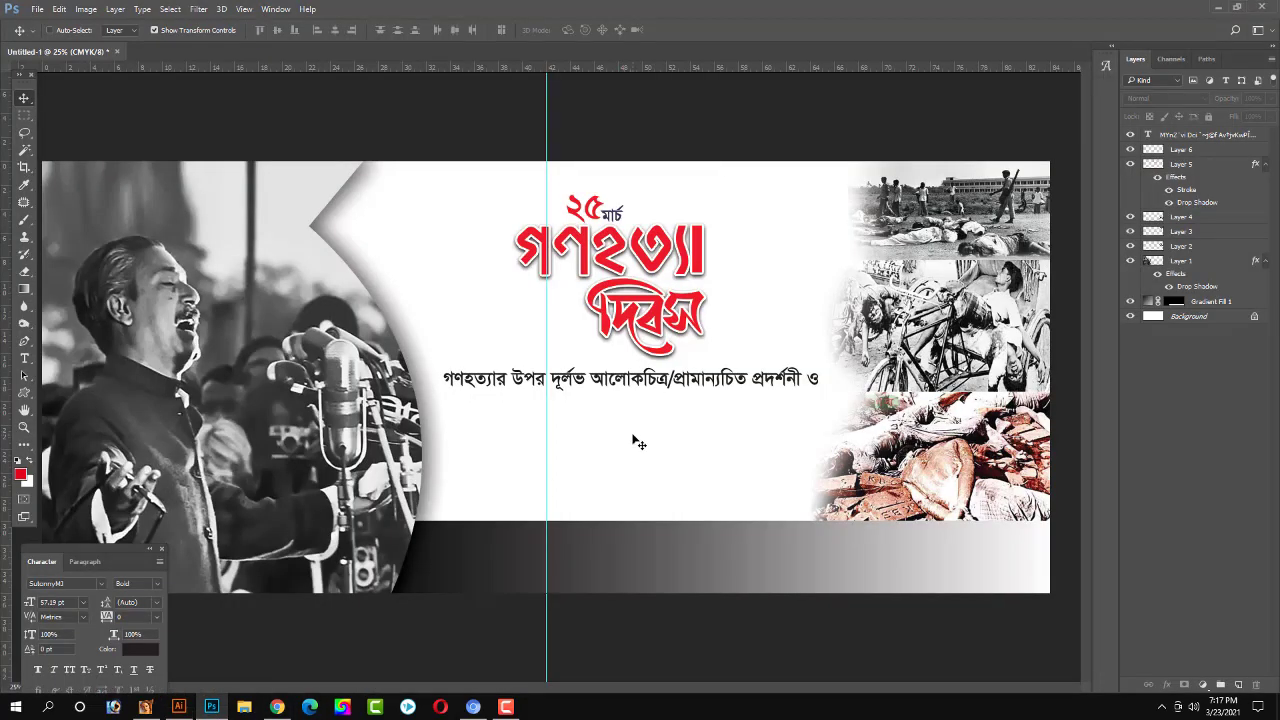
Paste the red আলোচনা সভা lettering as Layer 7, shrunk to about 37% and centred below the subtitle.
key(ctrl+v)
key(Return)
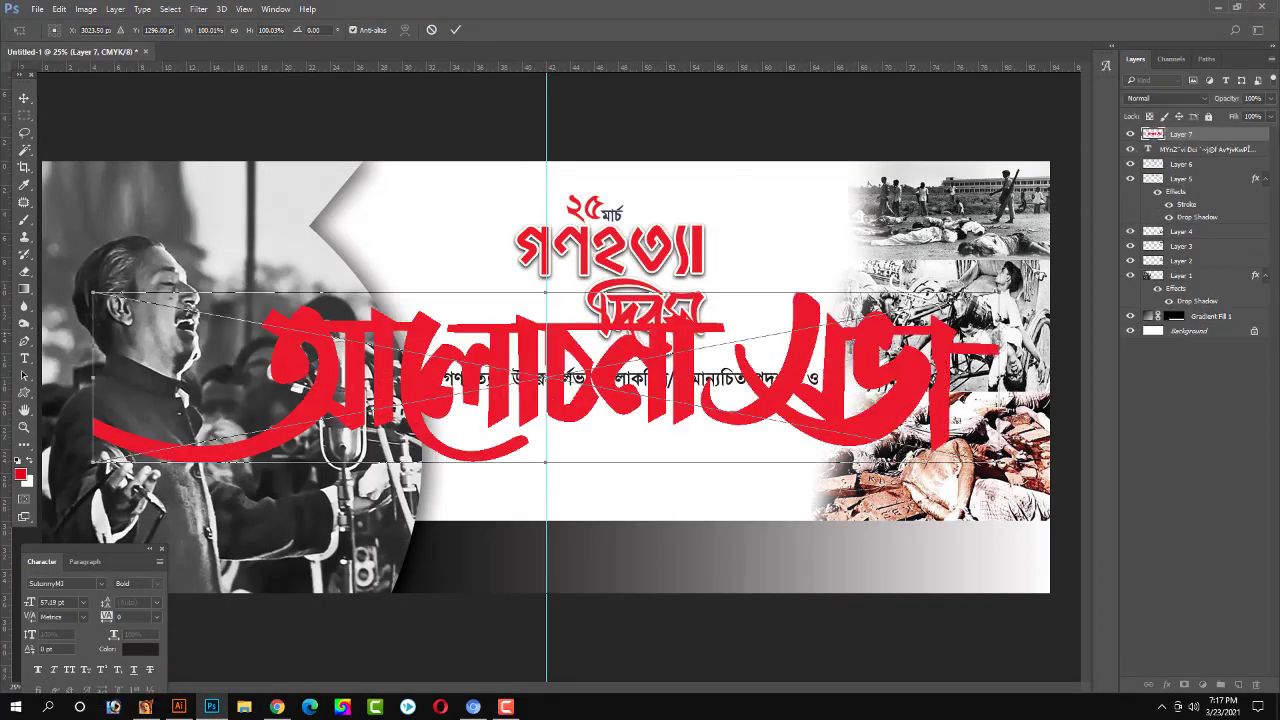
drag(1000, 462, 830, 345)
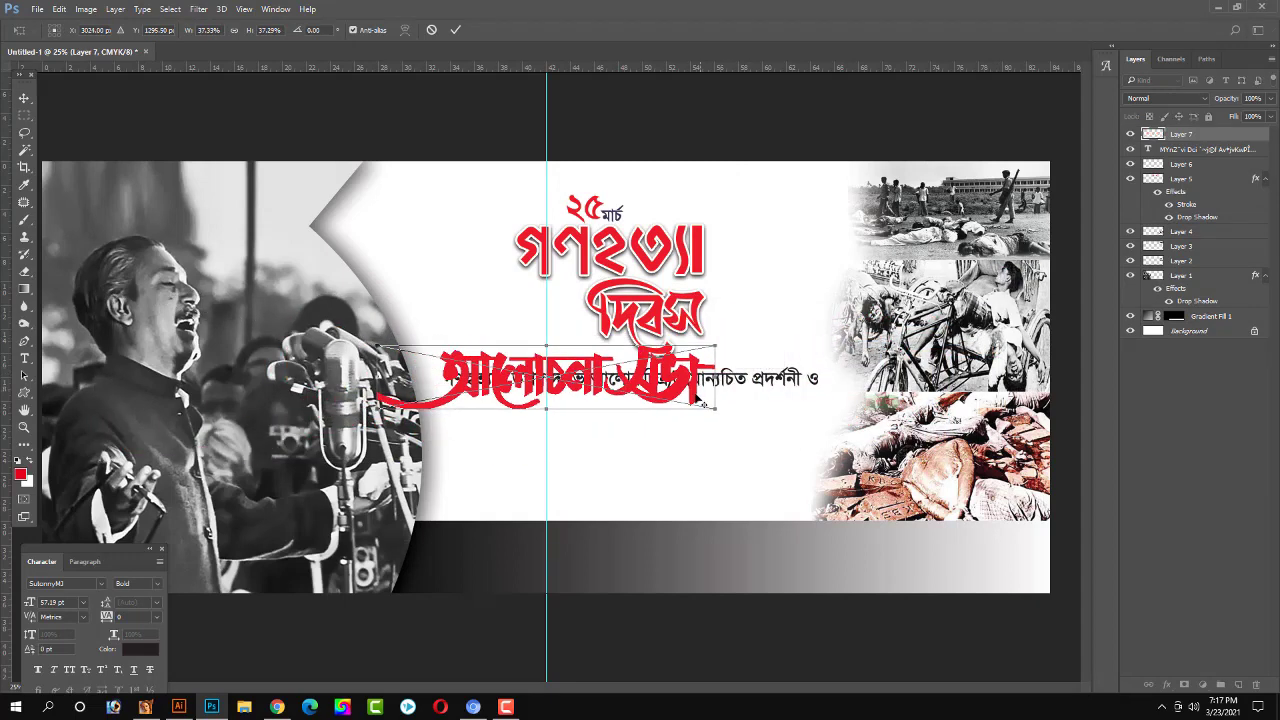
drag(600, 310, 600, 437)
mouse_move(741, 452)
mouse_down()
mouse_move(750, 437)
mouse_move(778, 463)
mouse_up()
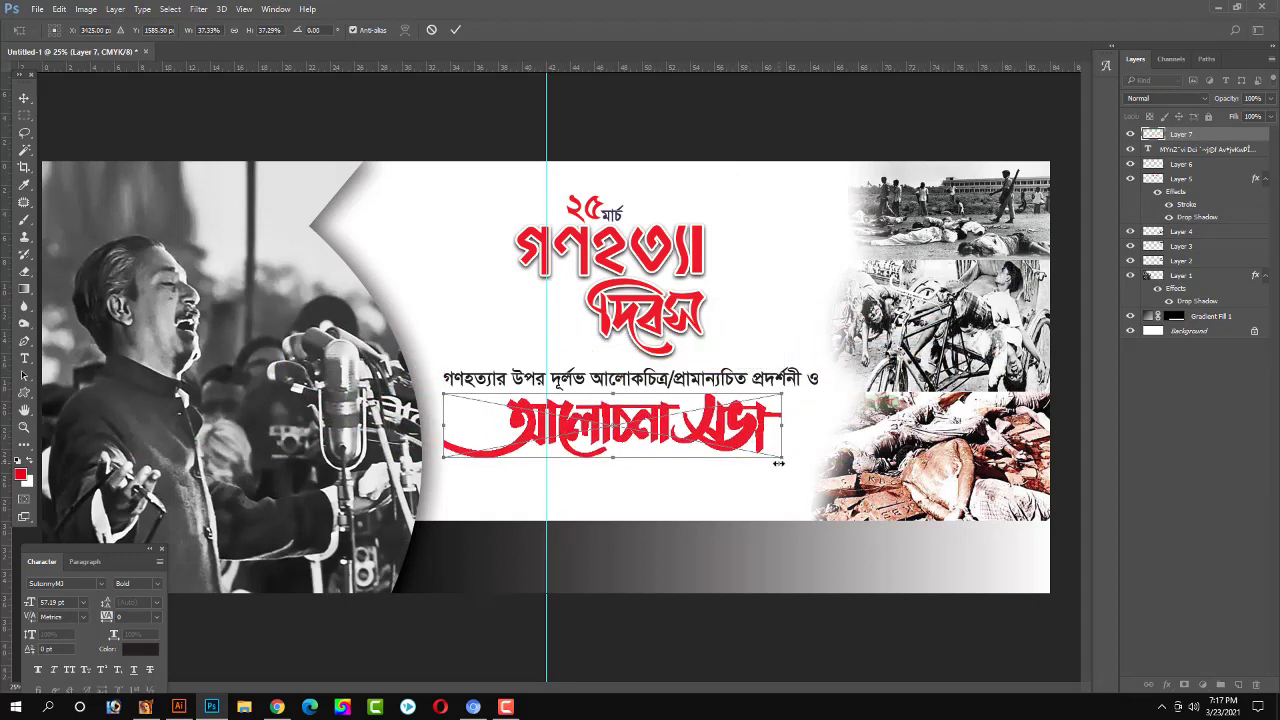
key(shift+Right)
key(shift+Right)
key(shift+Right)
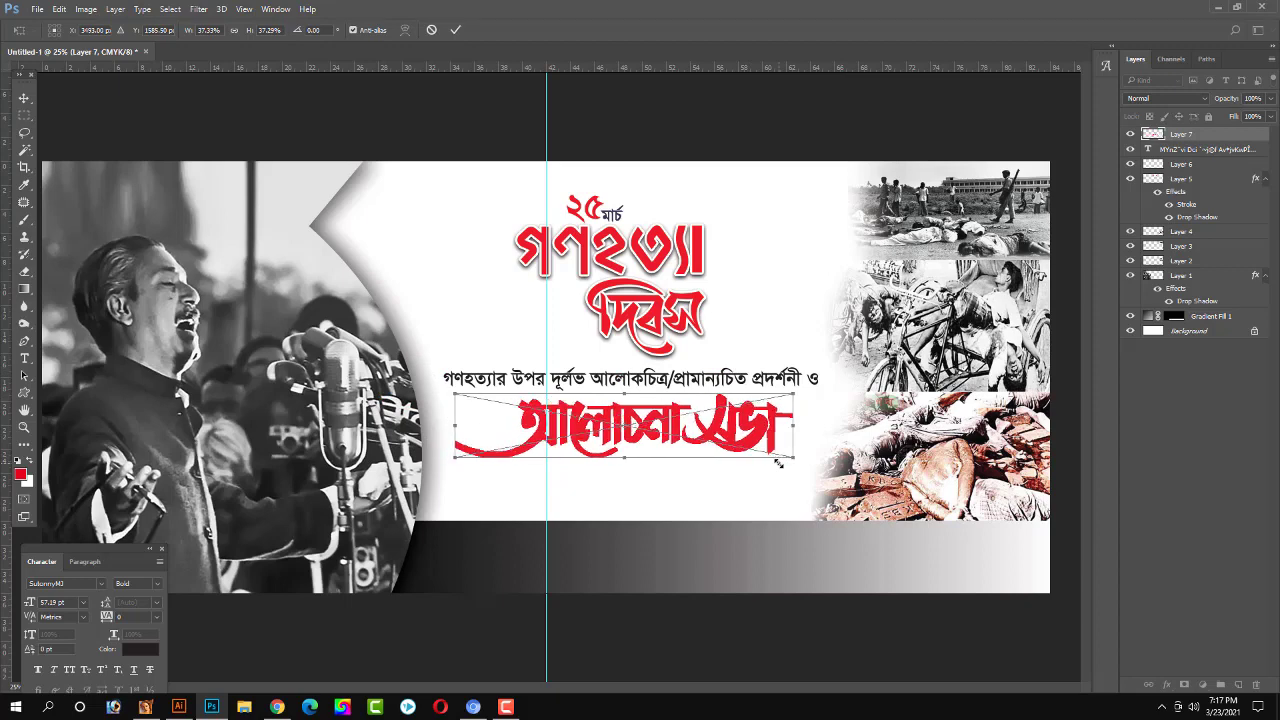
key(shift+Down)
key(Return)
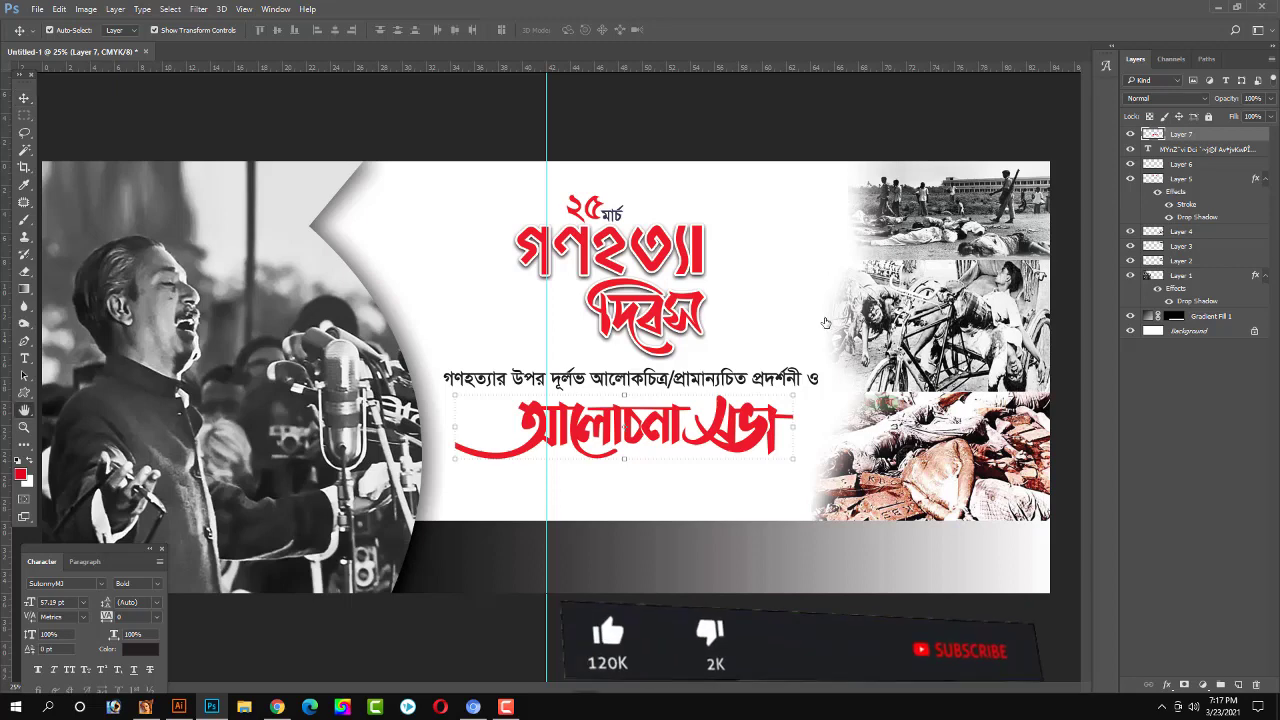
Give Layer 7 a white stroke and a drop shadow at 75% opacity.
double_click(1234, 134)
click(760, 301)
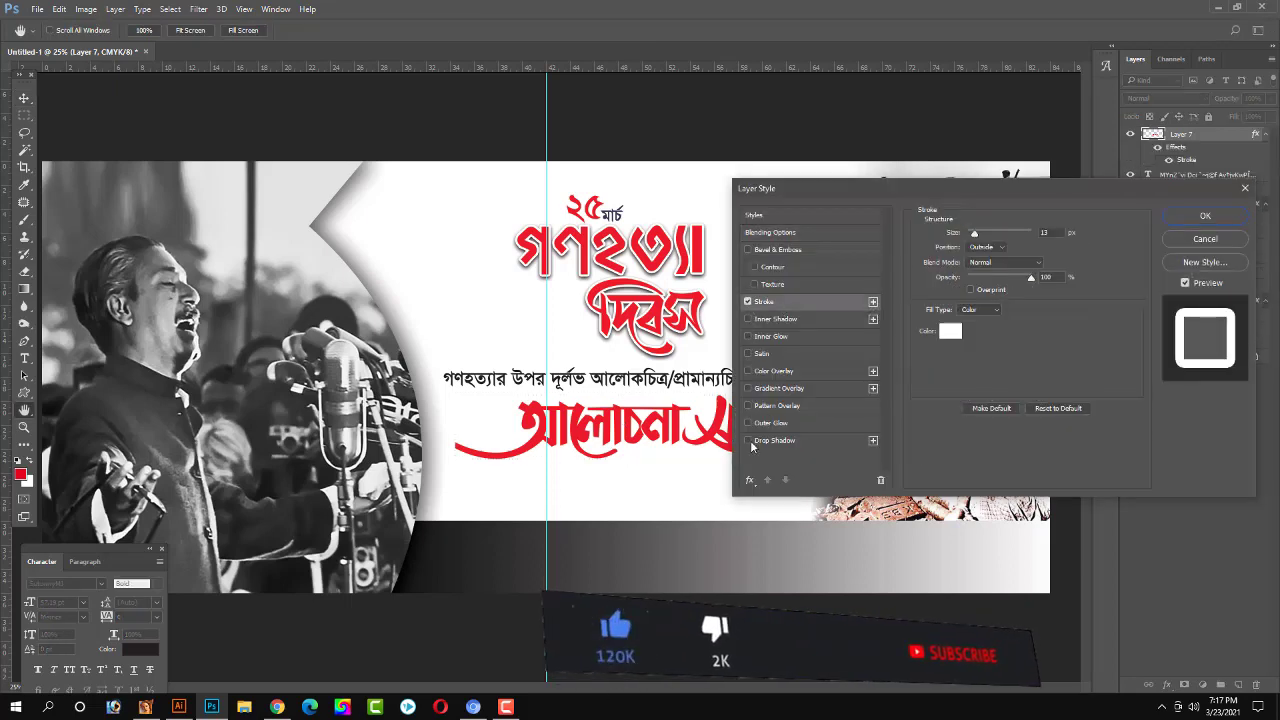
click(775, 440)
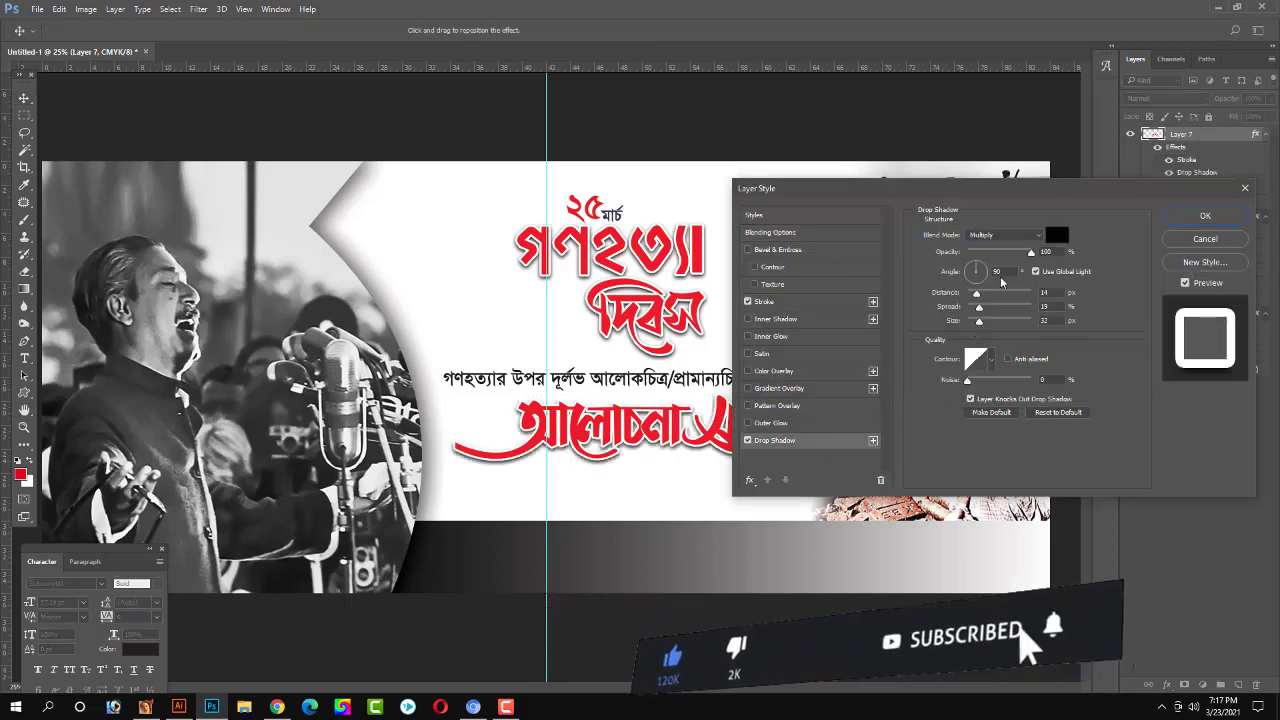
drag(1031, 252, 992, 258)
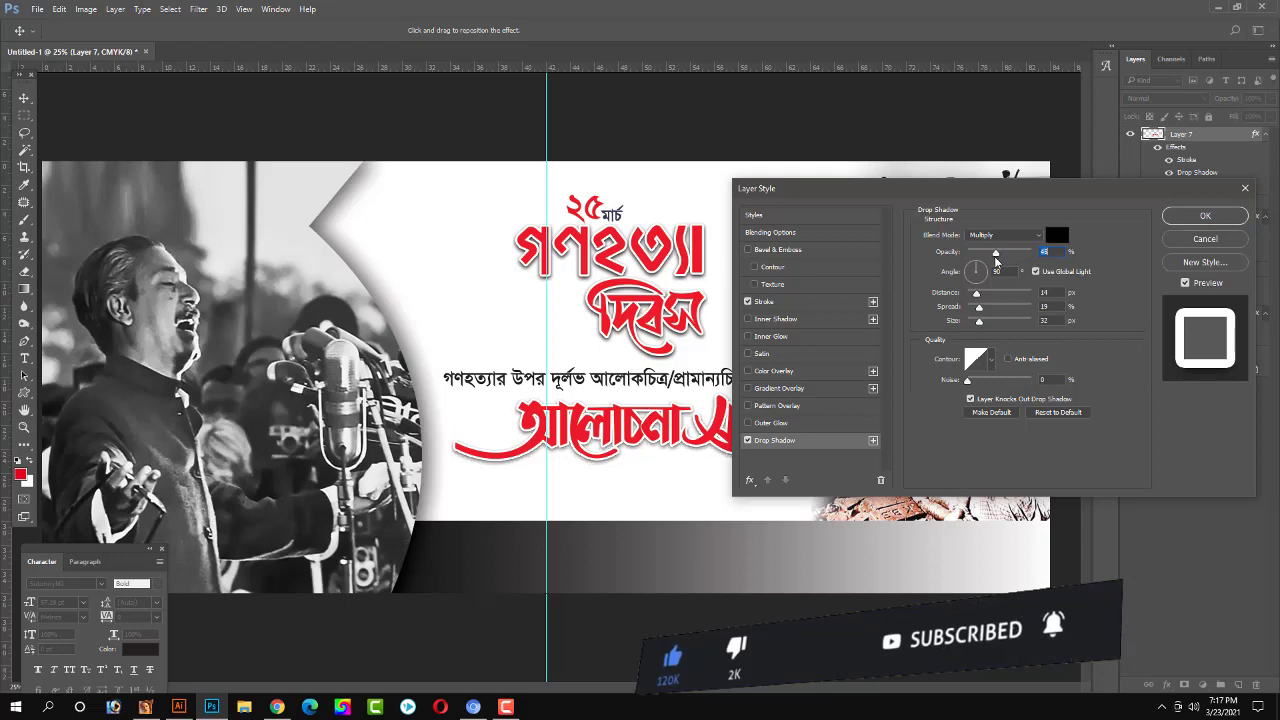
key(Return)
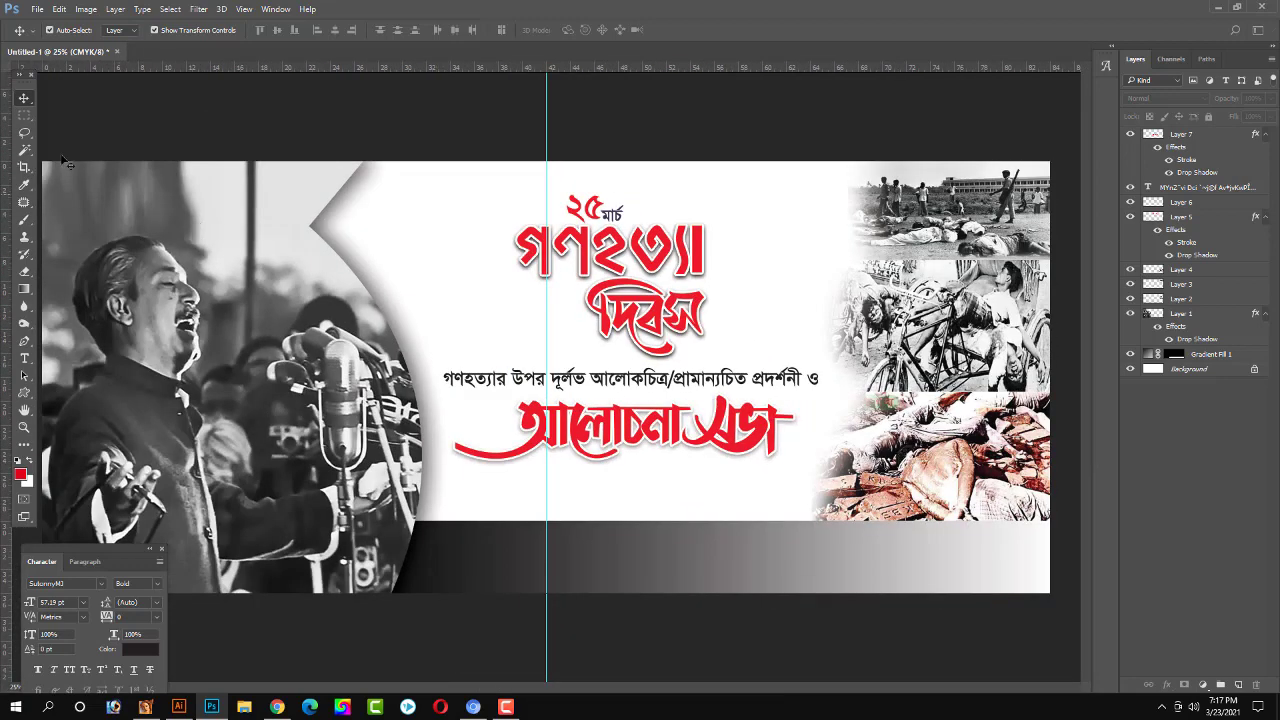
Select the middle right photo and add a red gradient fill overlay over it.
click(24, 115)
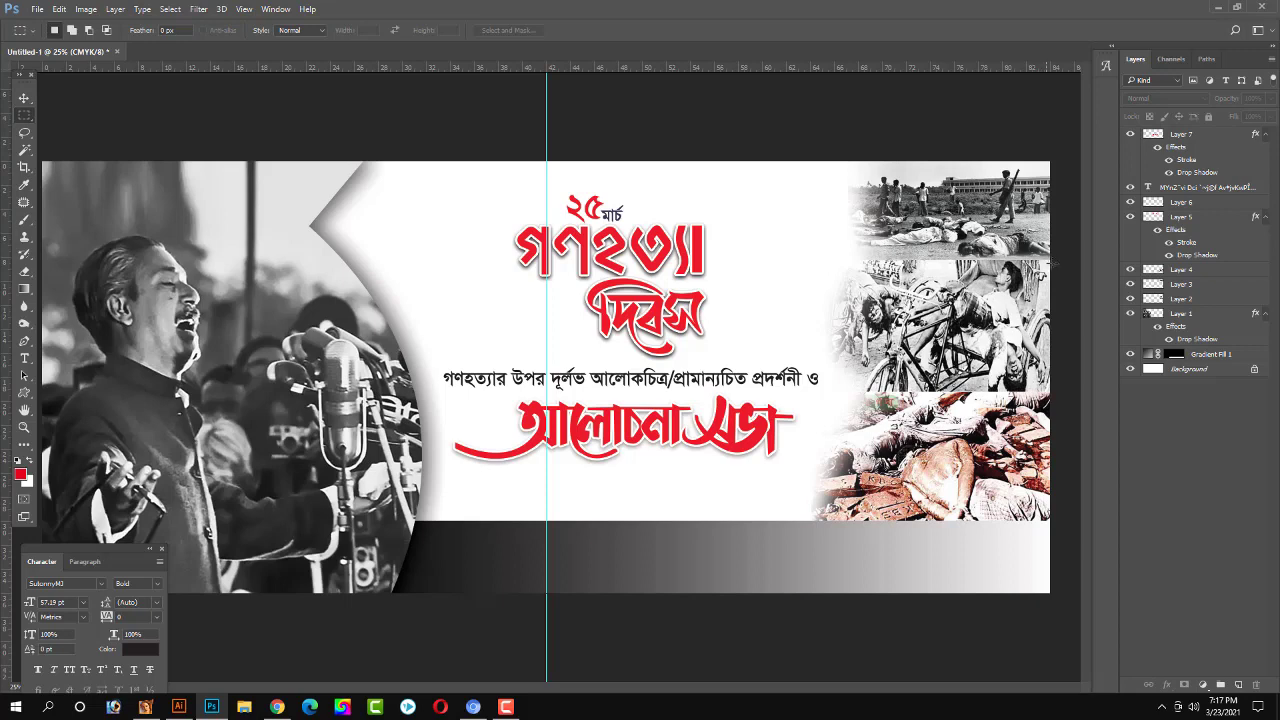
drag(1055, 258, 811, 392)
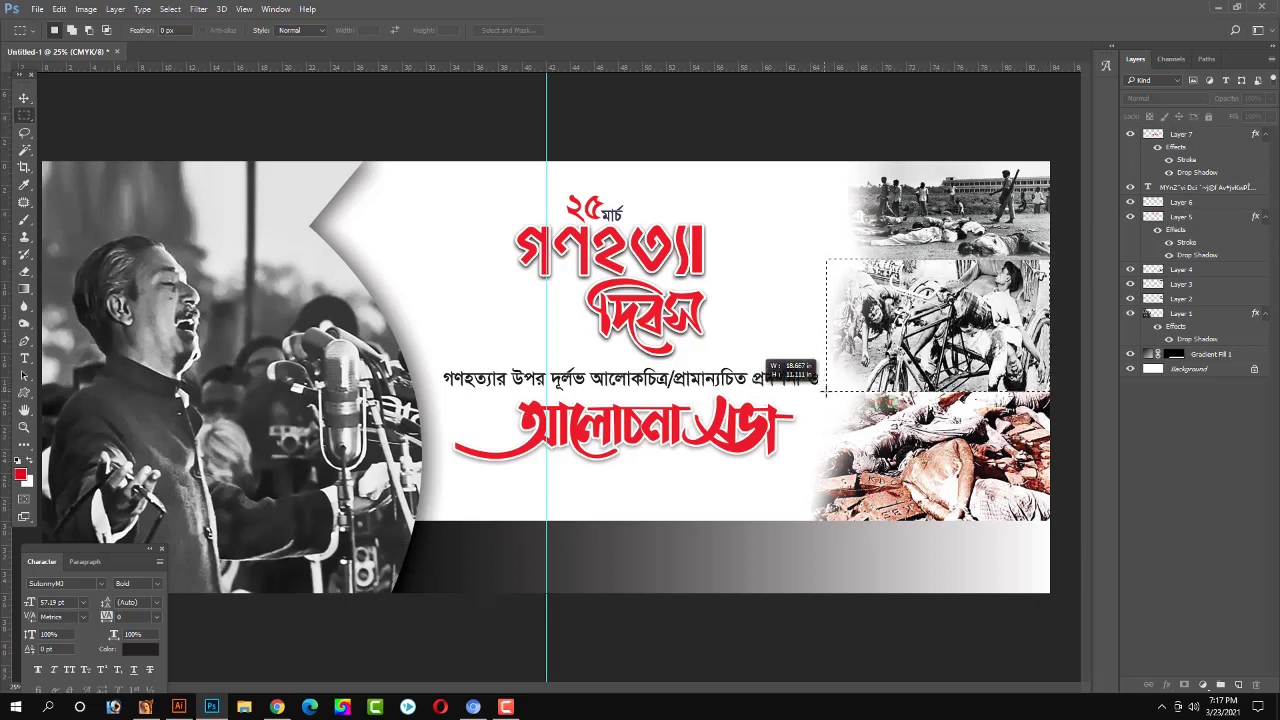
drag(811, 392, 826, 392)
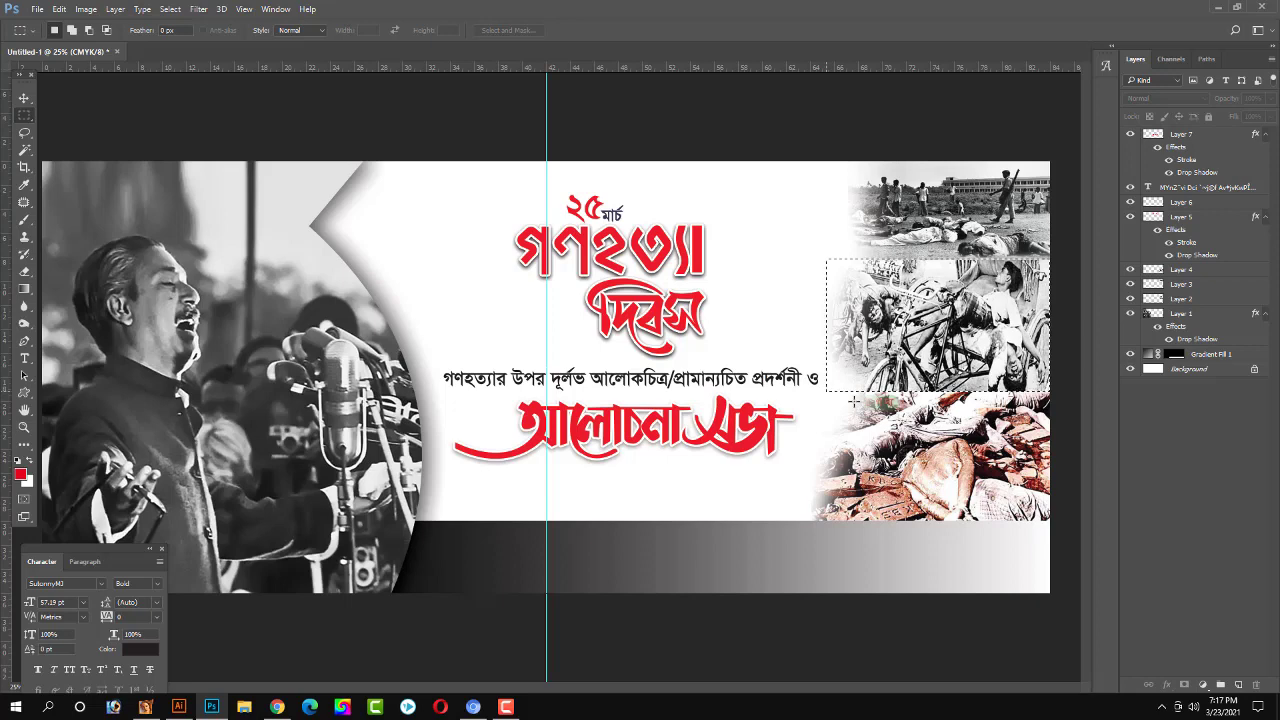
click(1203, 685)
click(1185, 411)
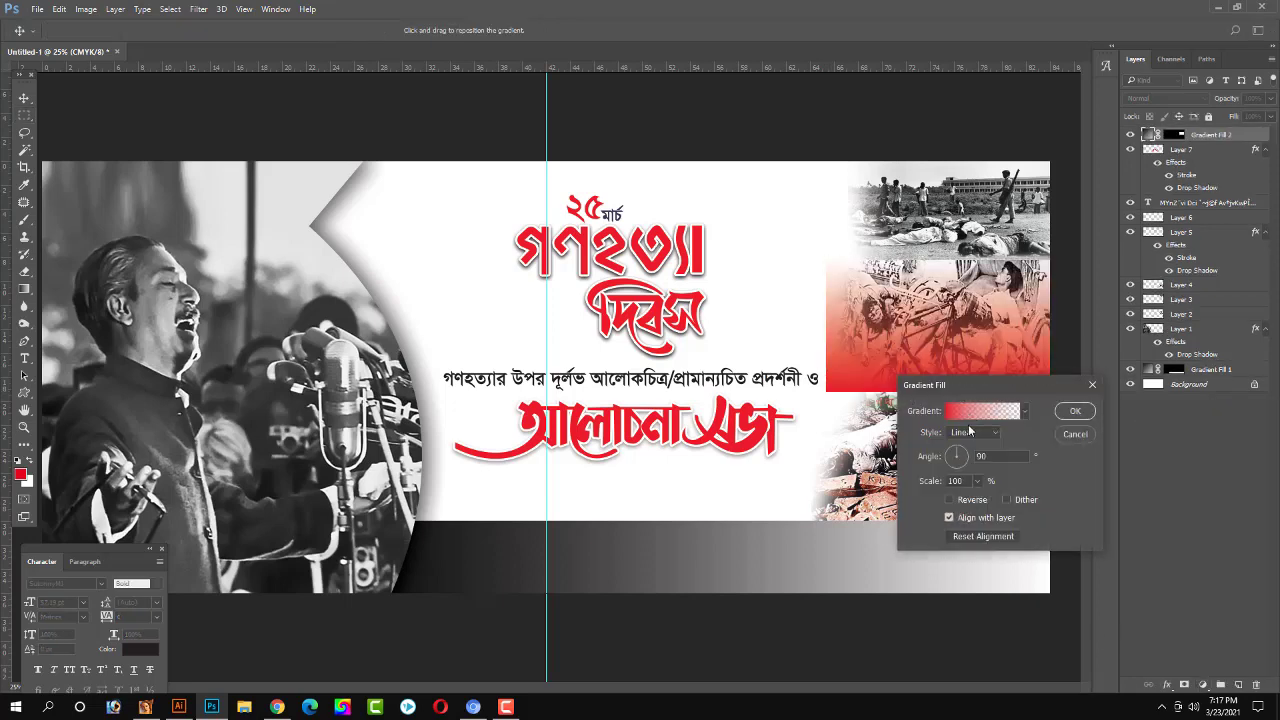
click(980, 456)
key(Return)
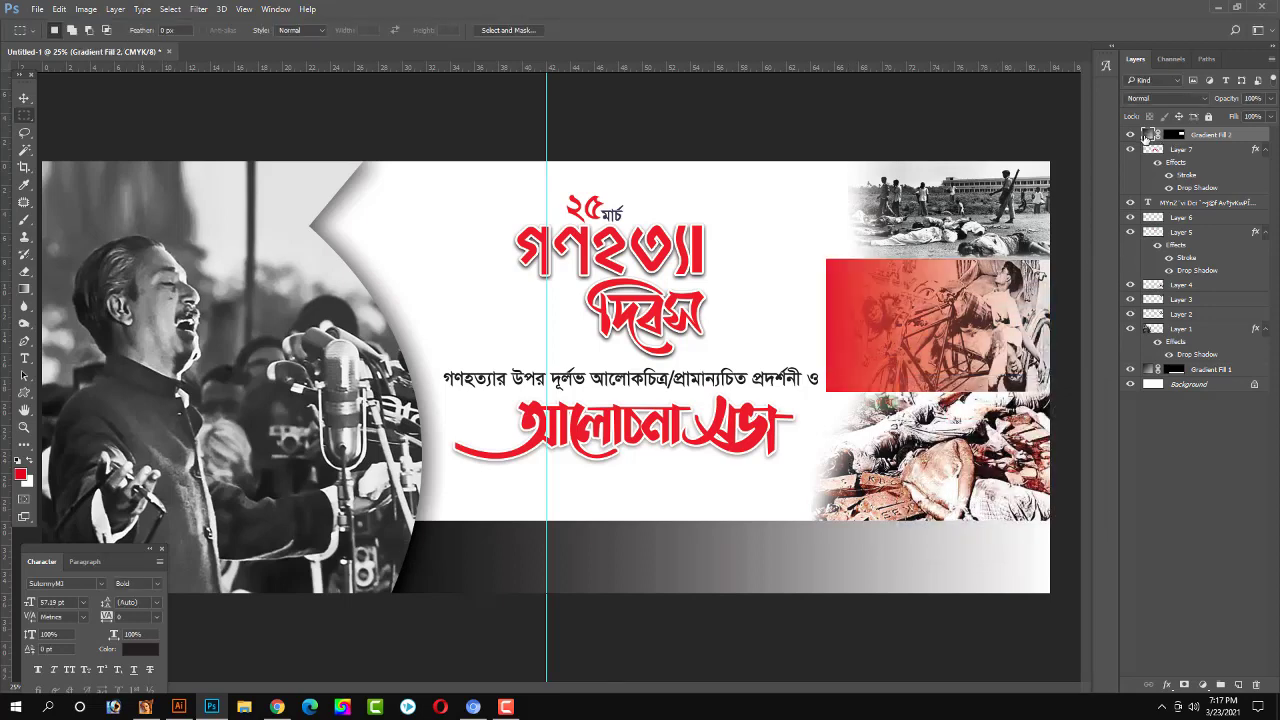
Change the Gradient Fill 2 angle, settling on 180° for a horizontal fade.
double_click(1146, 137)
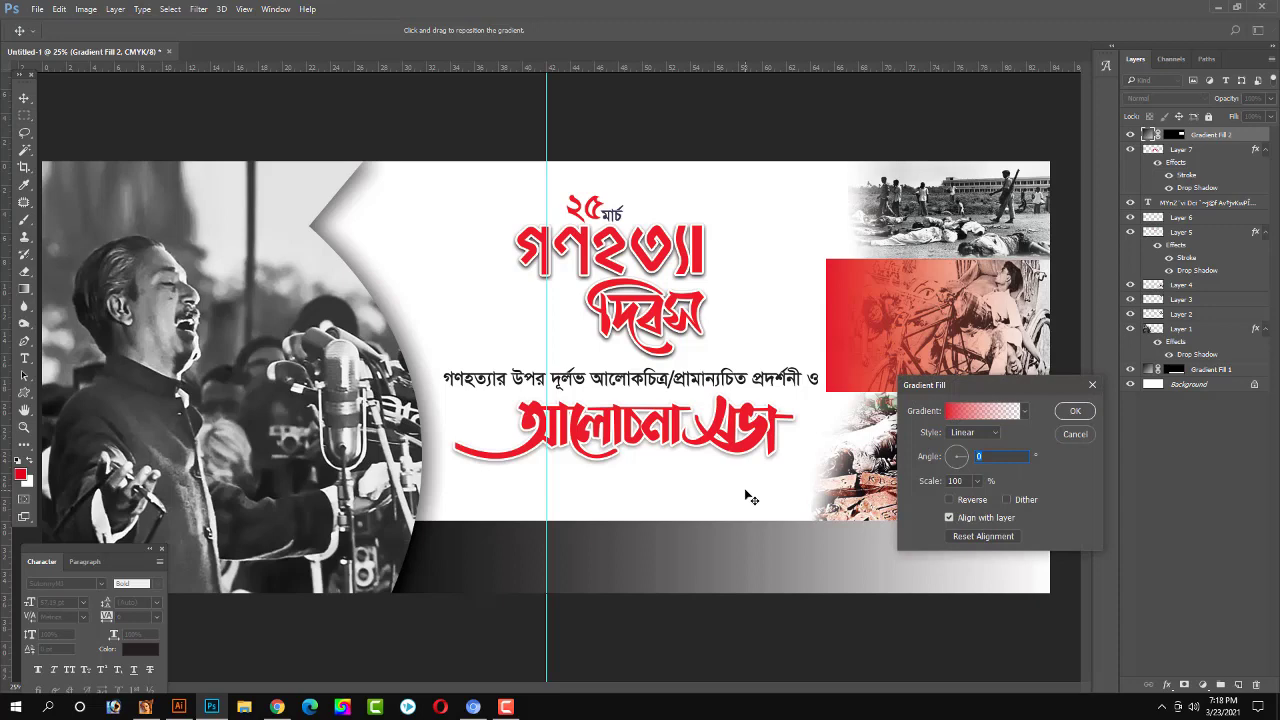
text(-90)
key(Return)
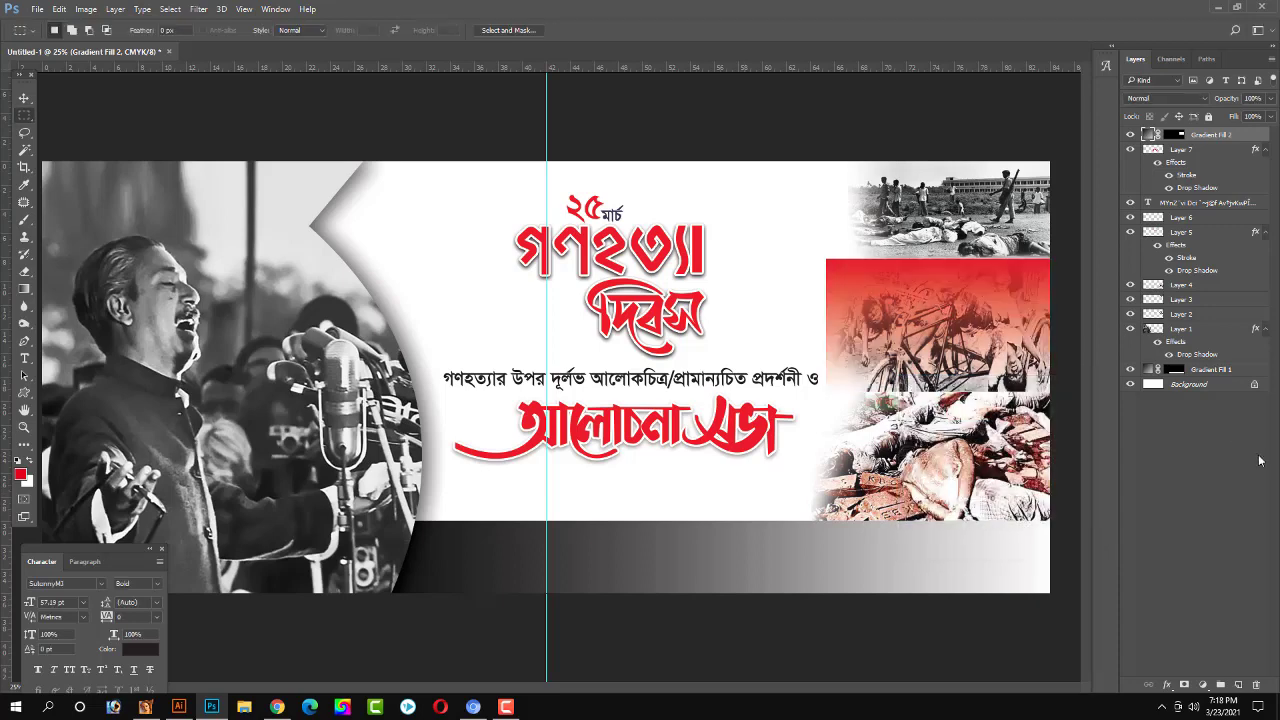
double_click(1149, 137)
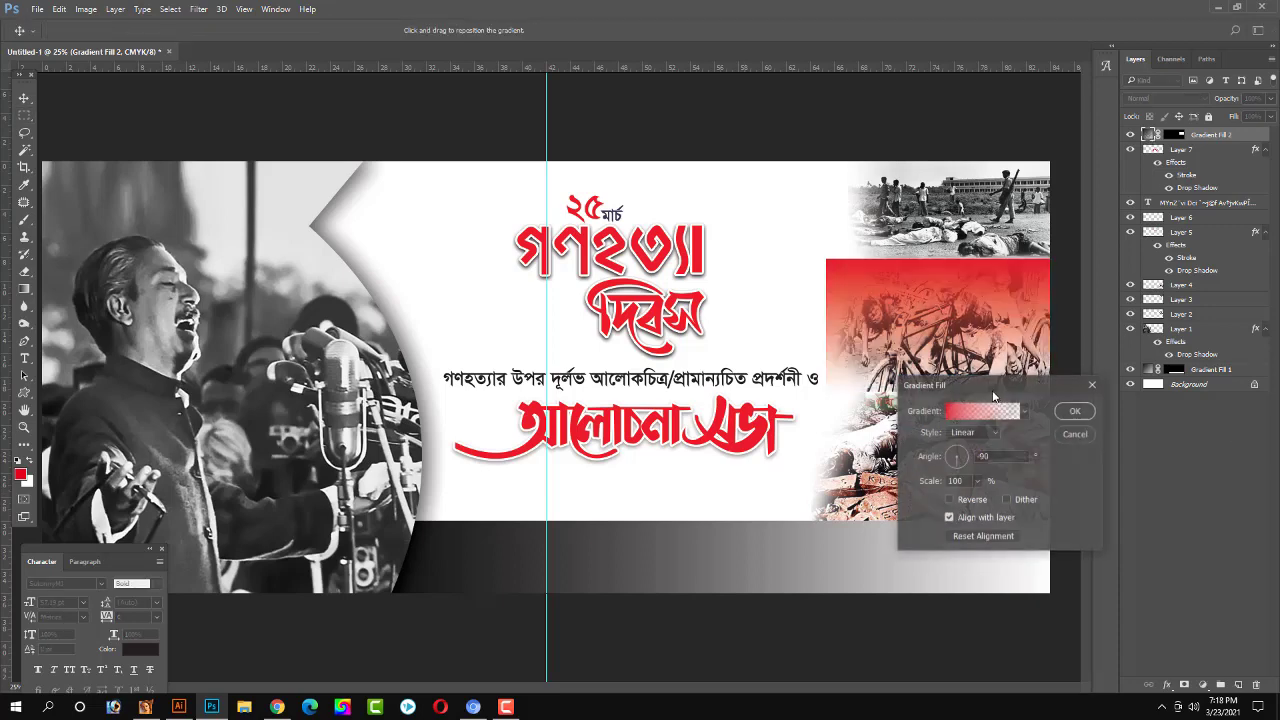
click(945, 458)
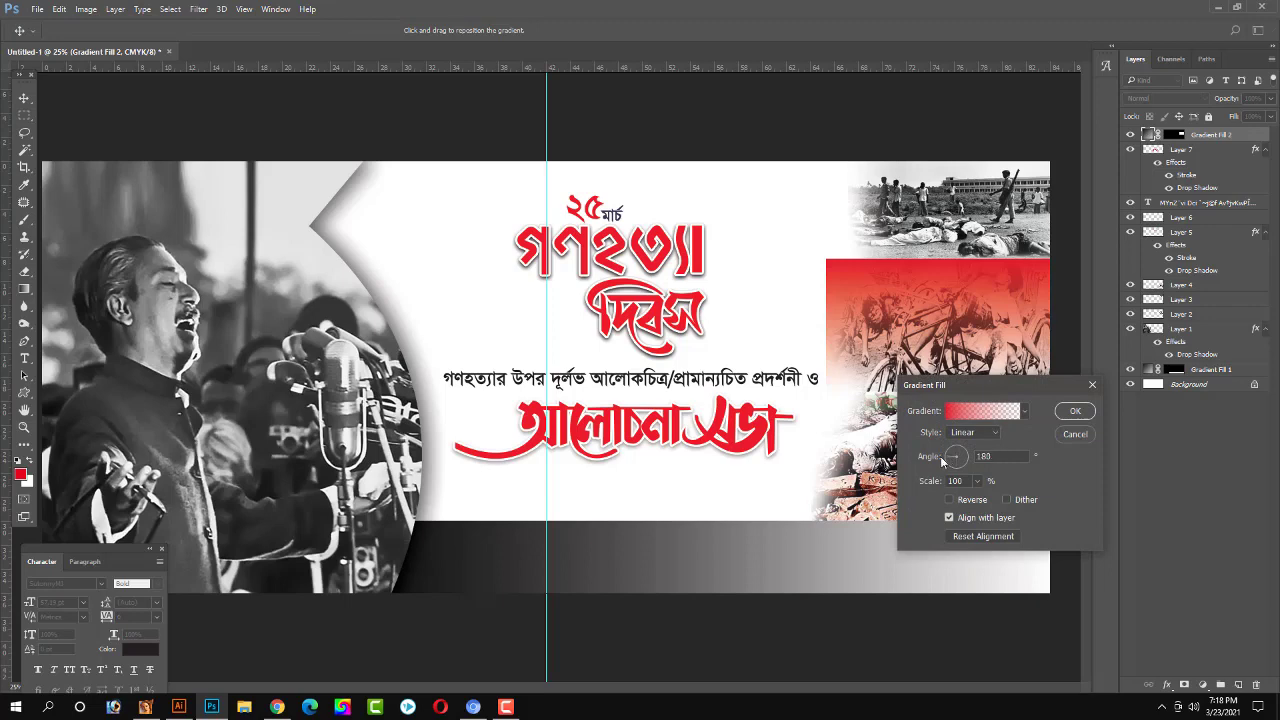
click(1071, 411)
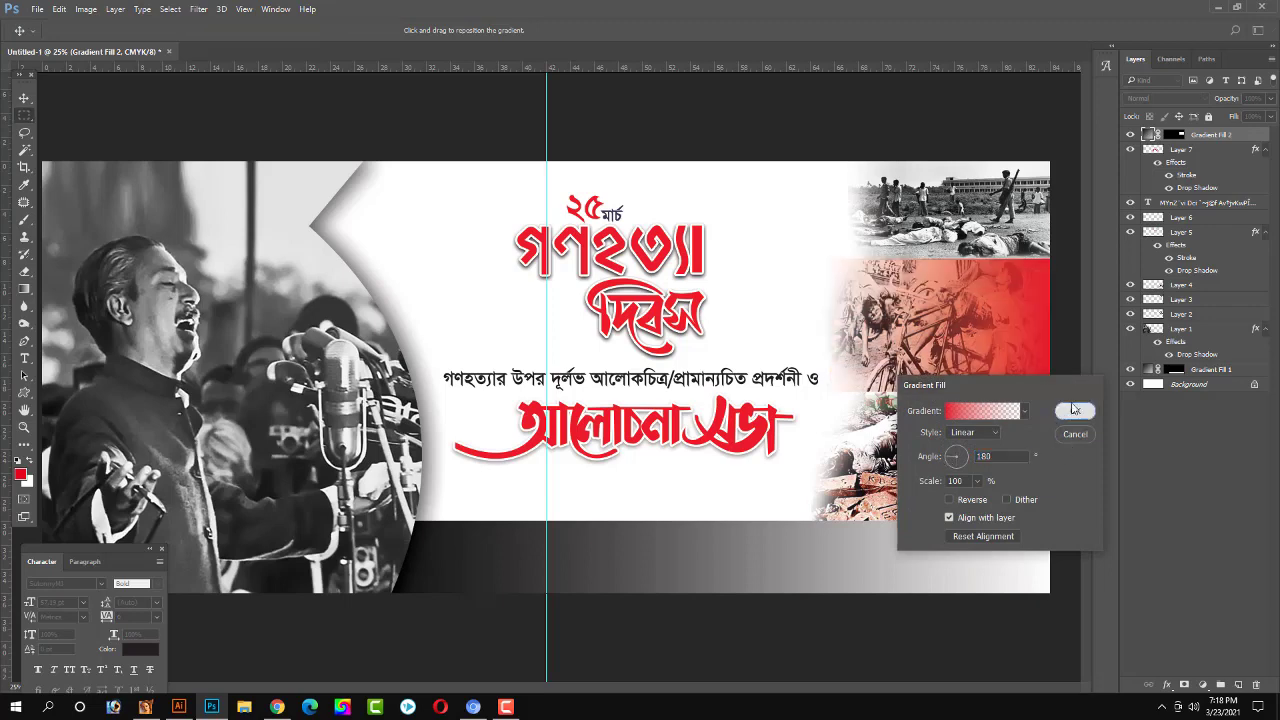
Lighten the red stop of the gradient in the Gradient Editor.
double_click(1149, 136)
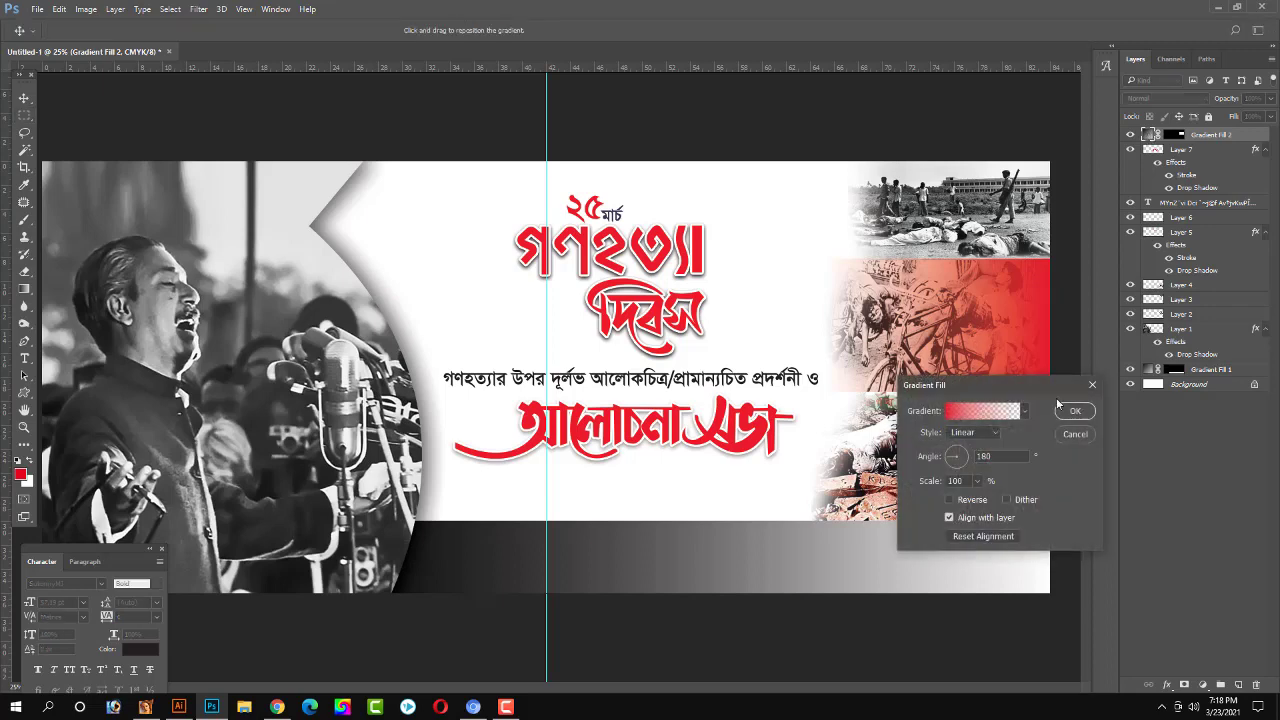
click(952, 413)
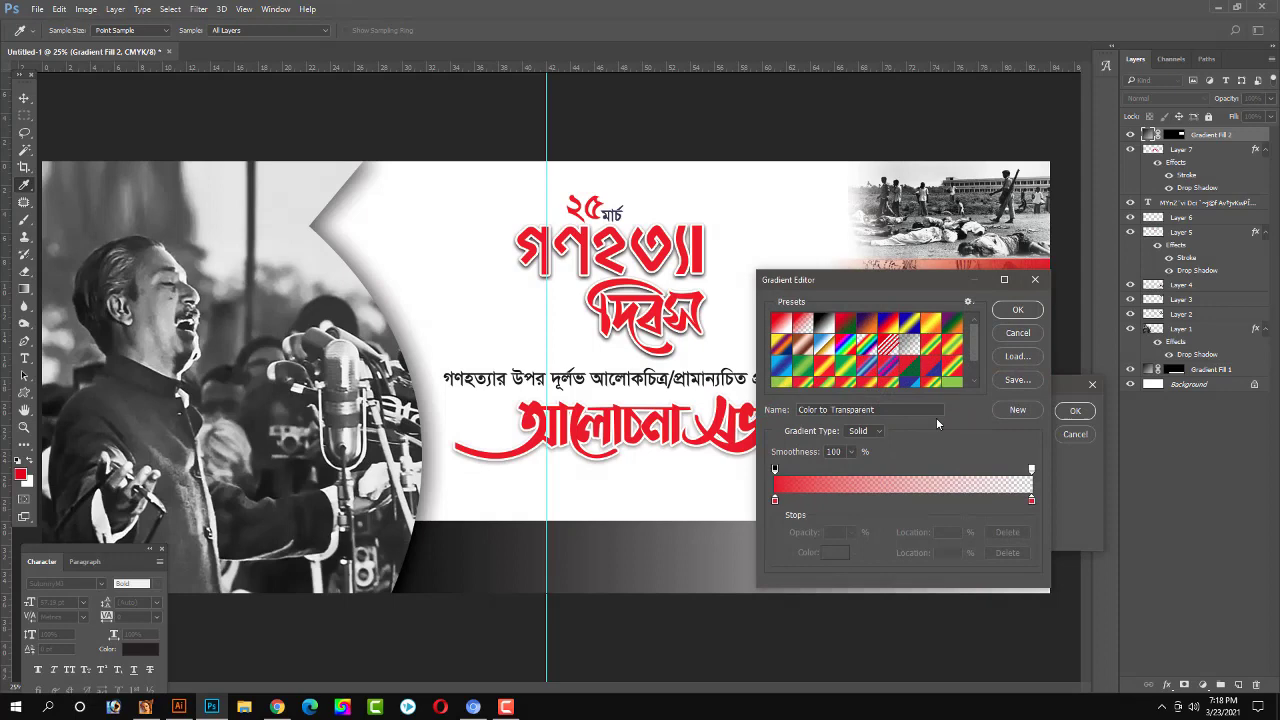
click(775, 501)
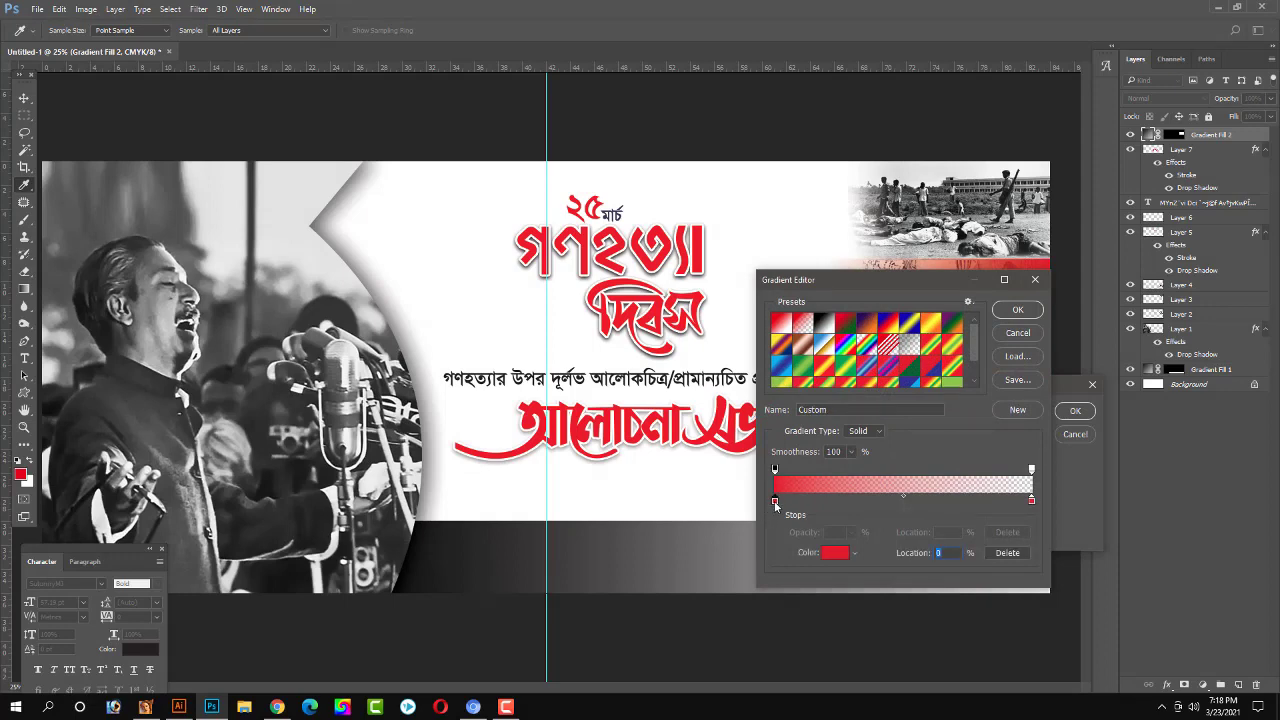
double_click(775, 501)
key(Return)
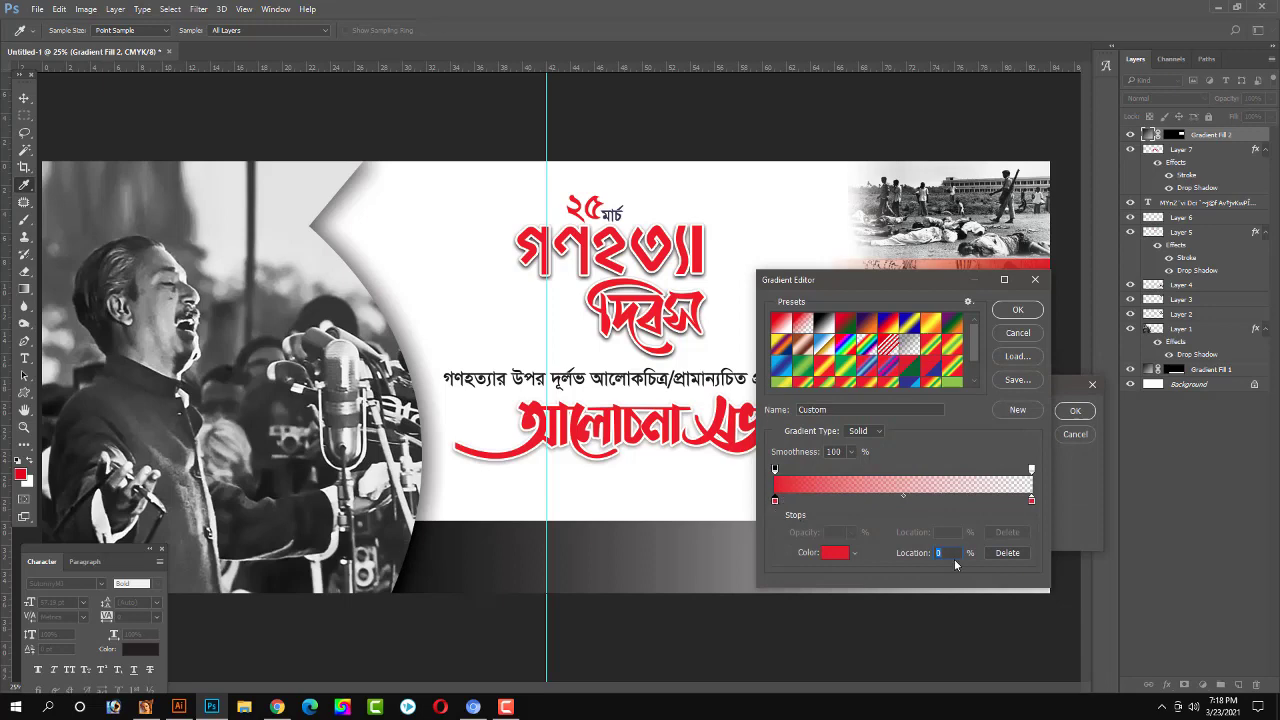
click(838, 553)
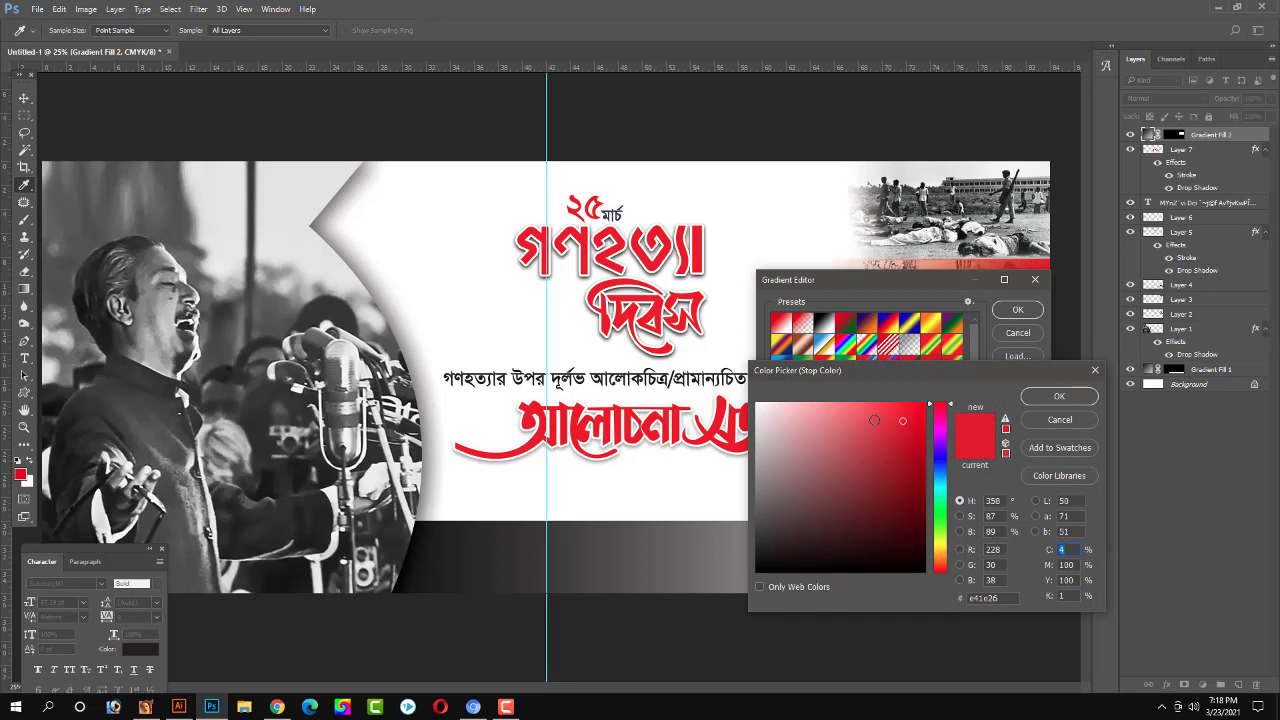
drag(876, 412, 859, 408)
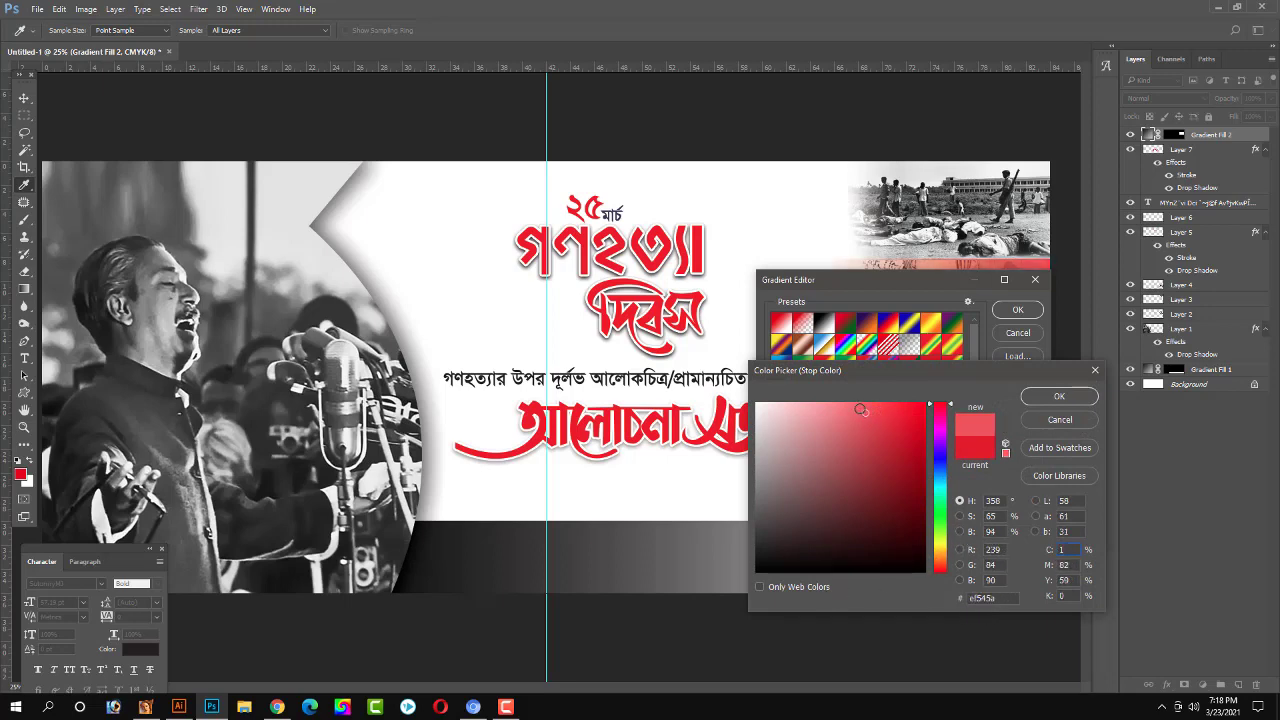
click(1035, 400)
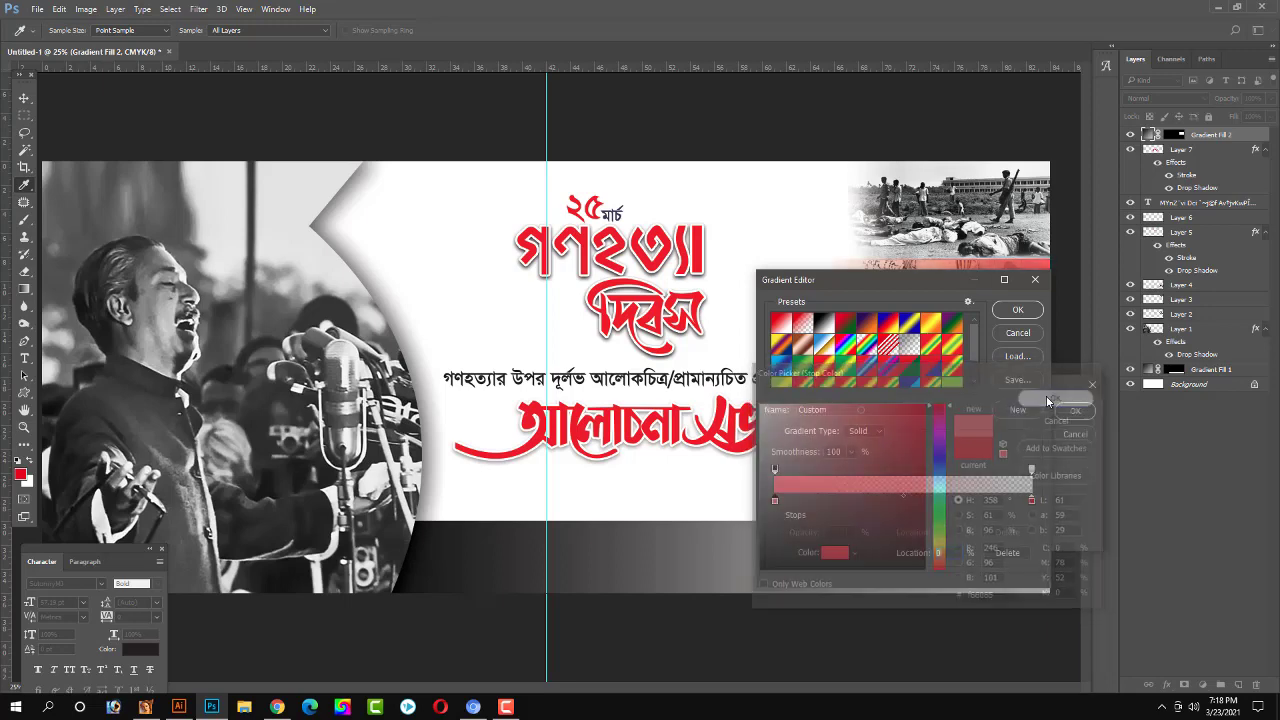
click(1009, 313)
Duplicate the red overlay onto the top right photo and shorten it to that photo's height.
click(1071, 411)
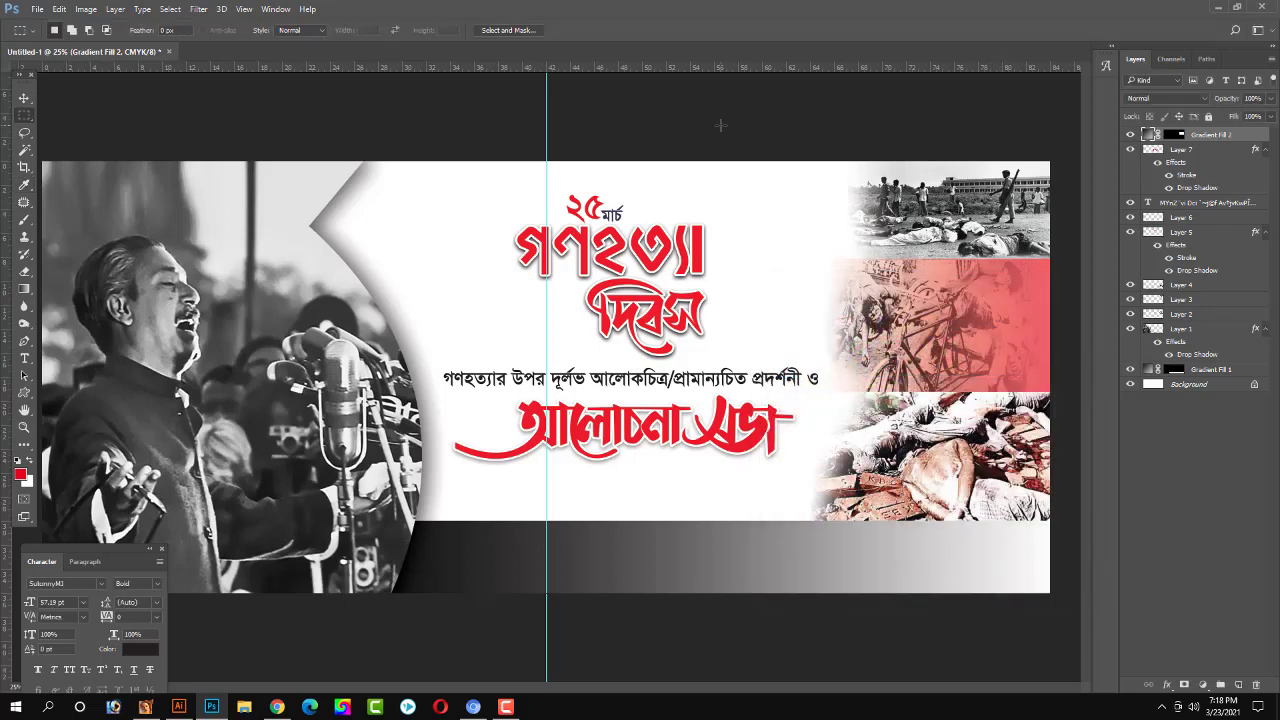
click(24, 98)
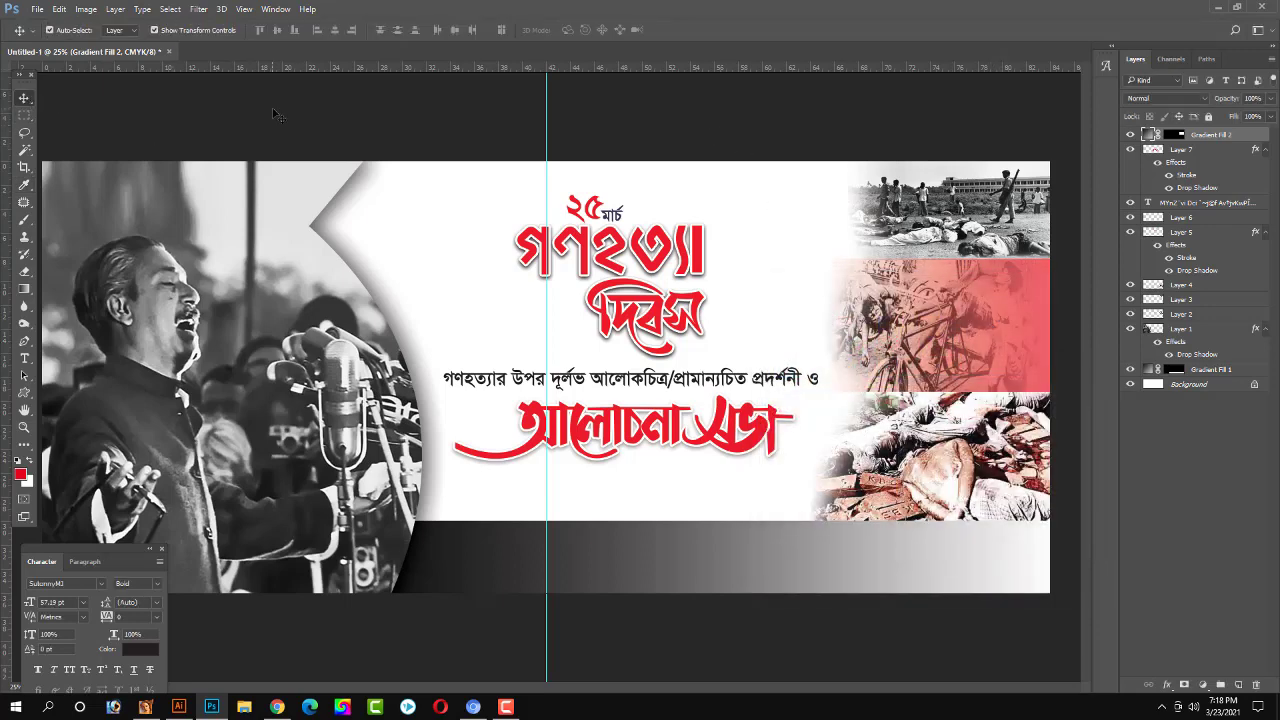
drag(993, 320, 993, 222)
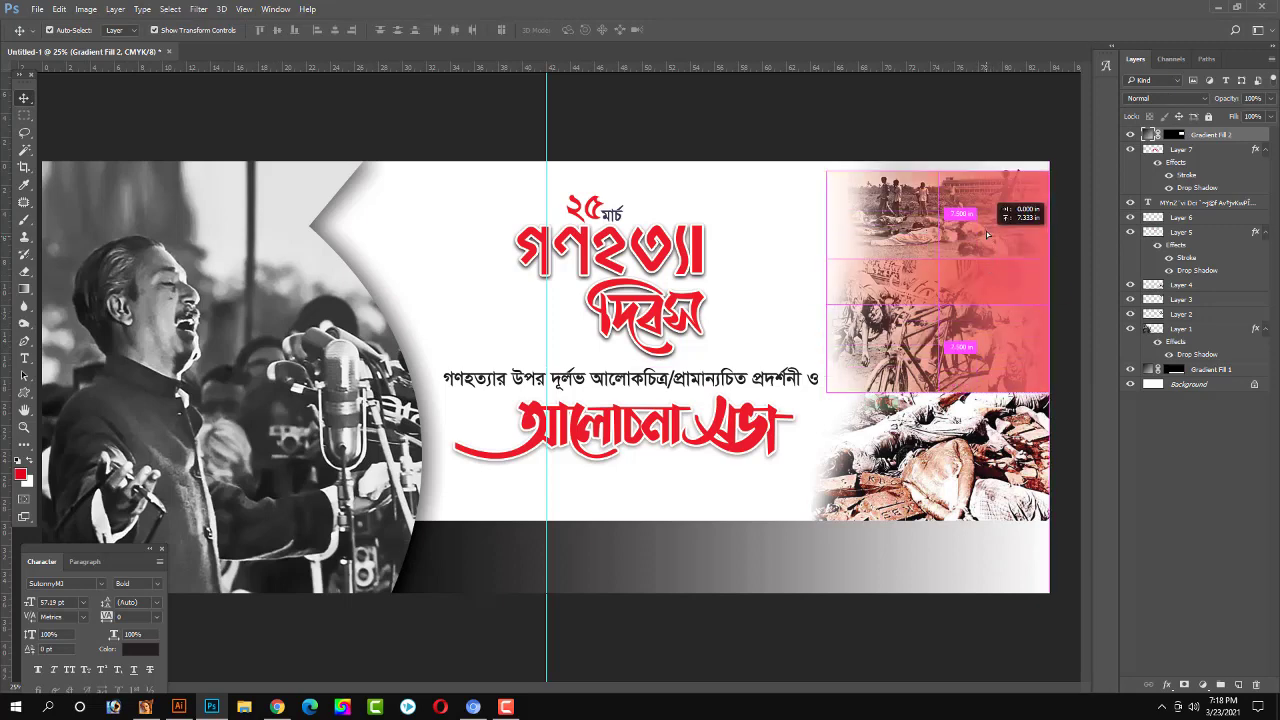
key(ctrl+t)
drag(938, 294, 938, 260)
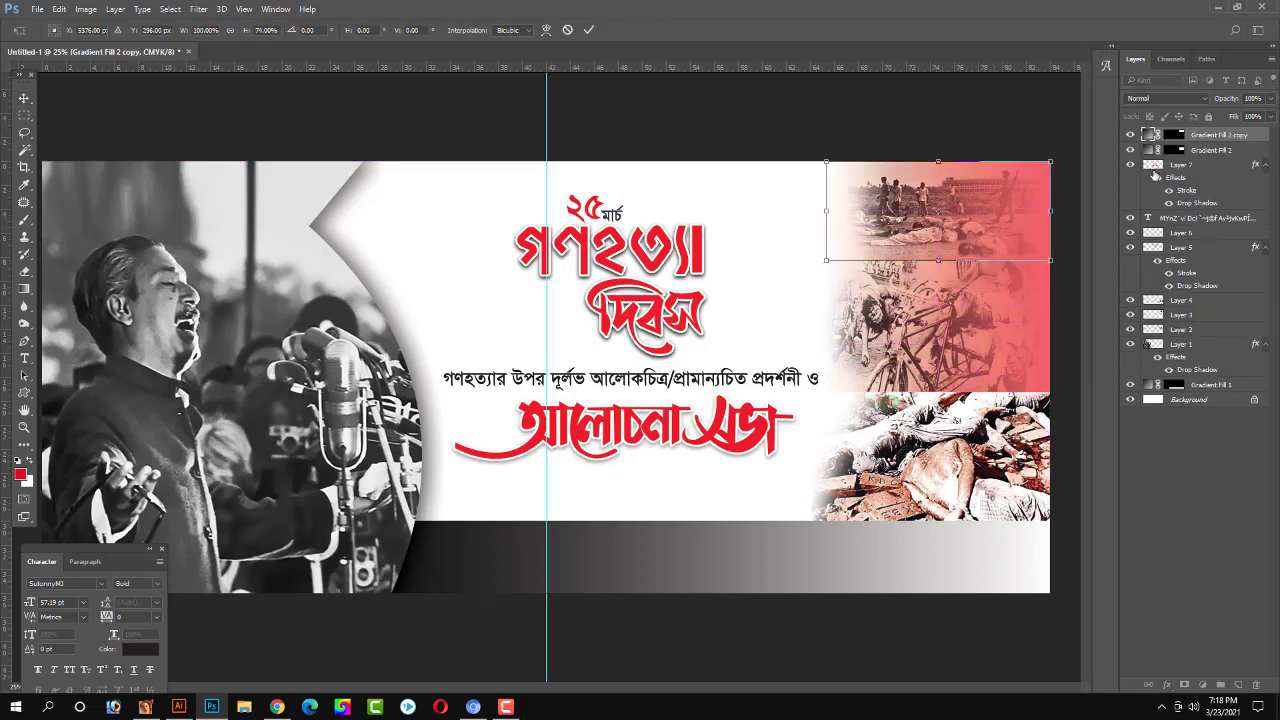
key(Return)
Recolour the copy's left gradient stop to green C100 M0 Y100.
double_click(1150, 136)
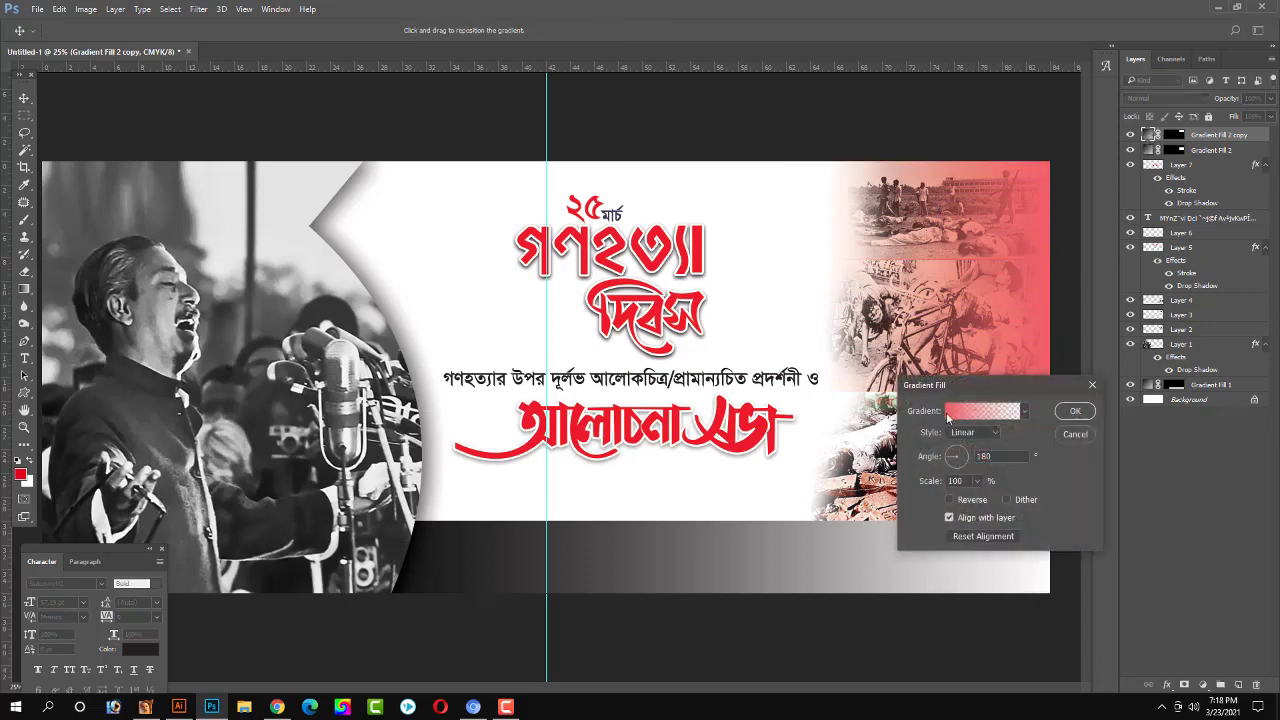
click(950, 418)
double_click(775, 500)
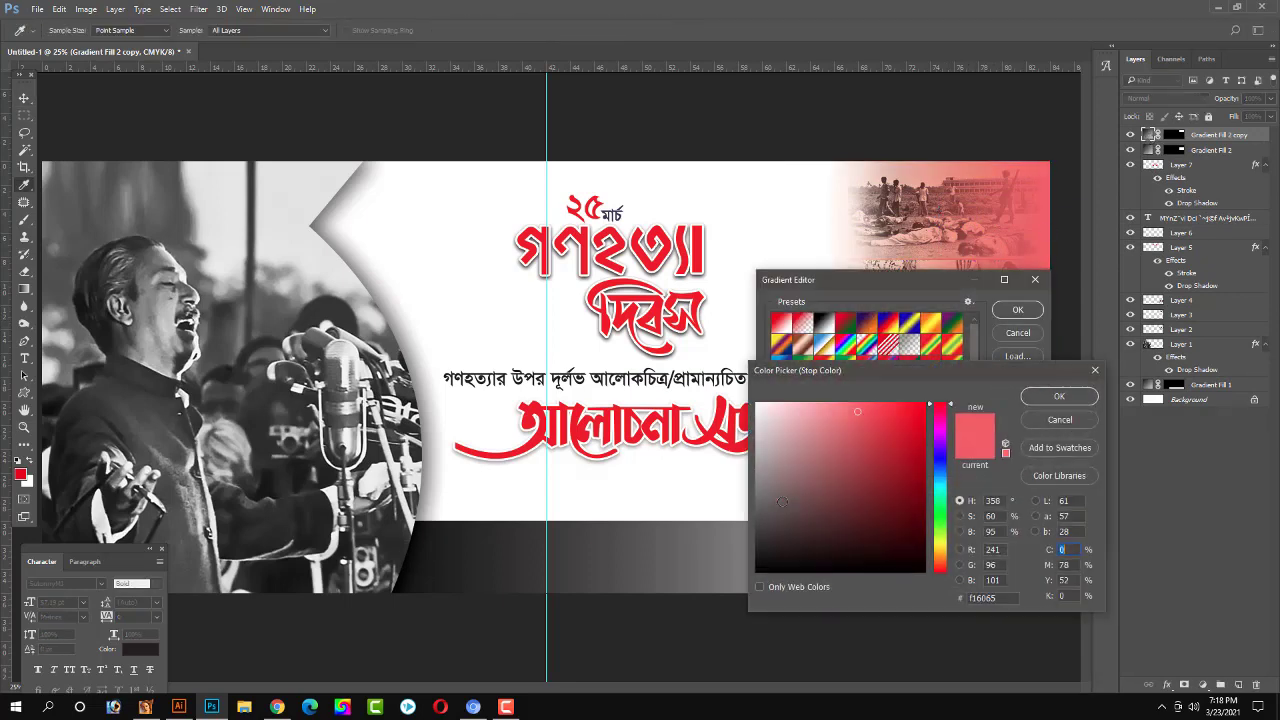
text(100)
key(Tab)
text(0)
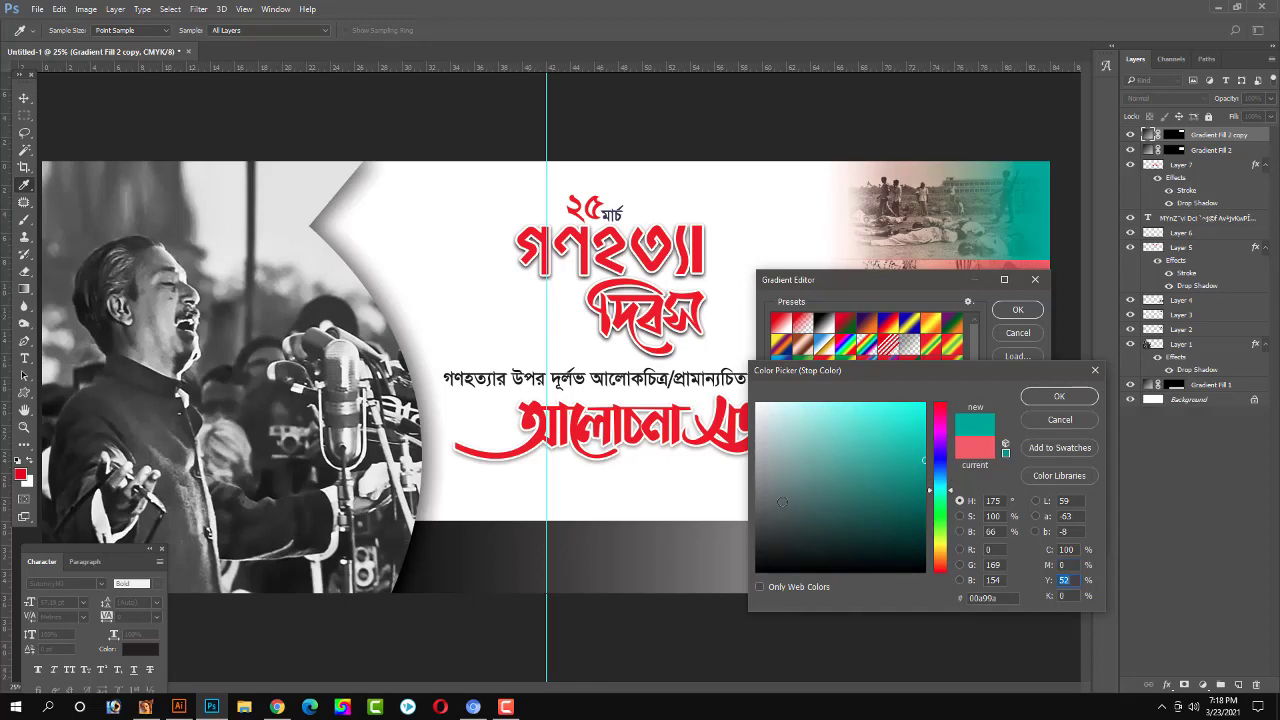
key(Tab)
text(100)
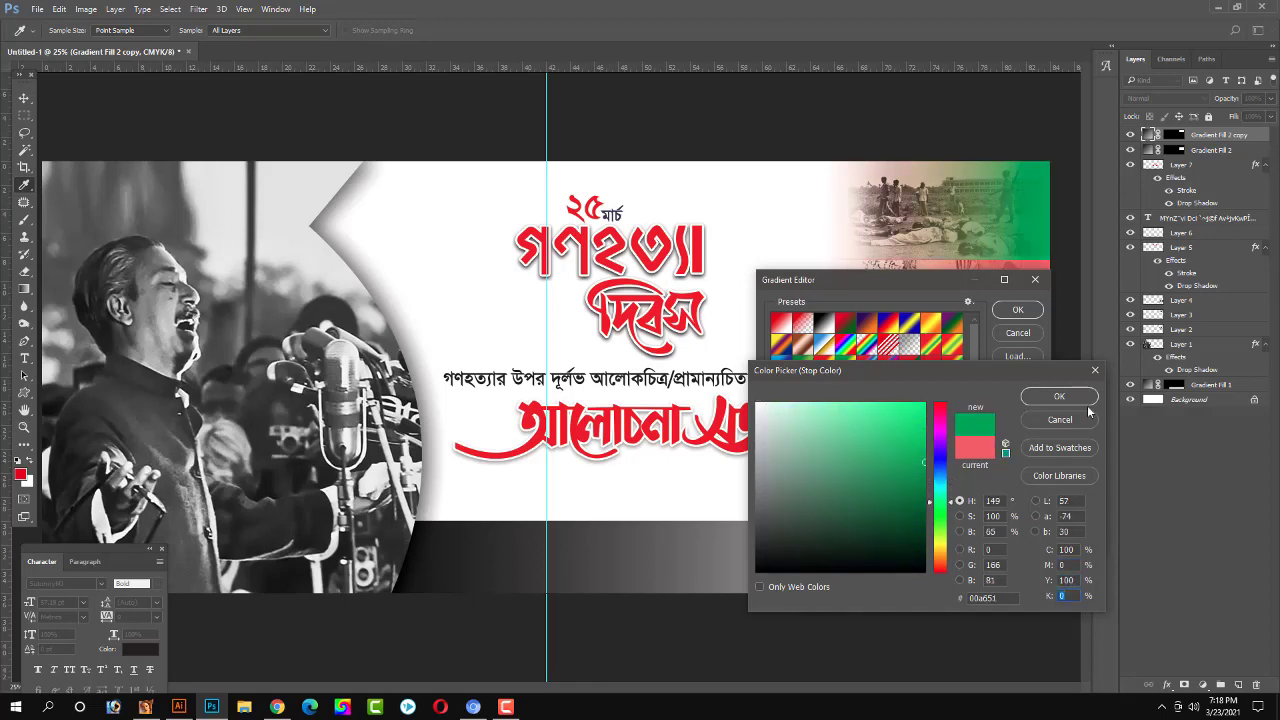
click(1086, 403)
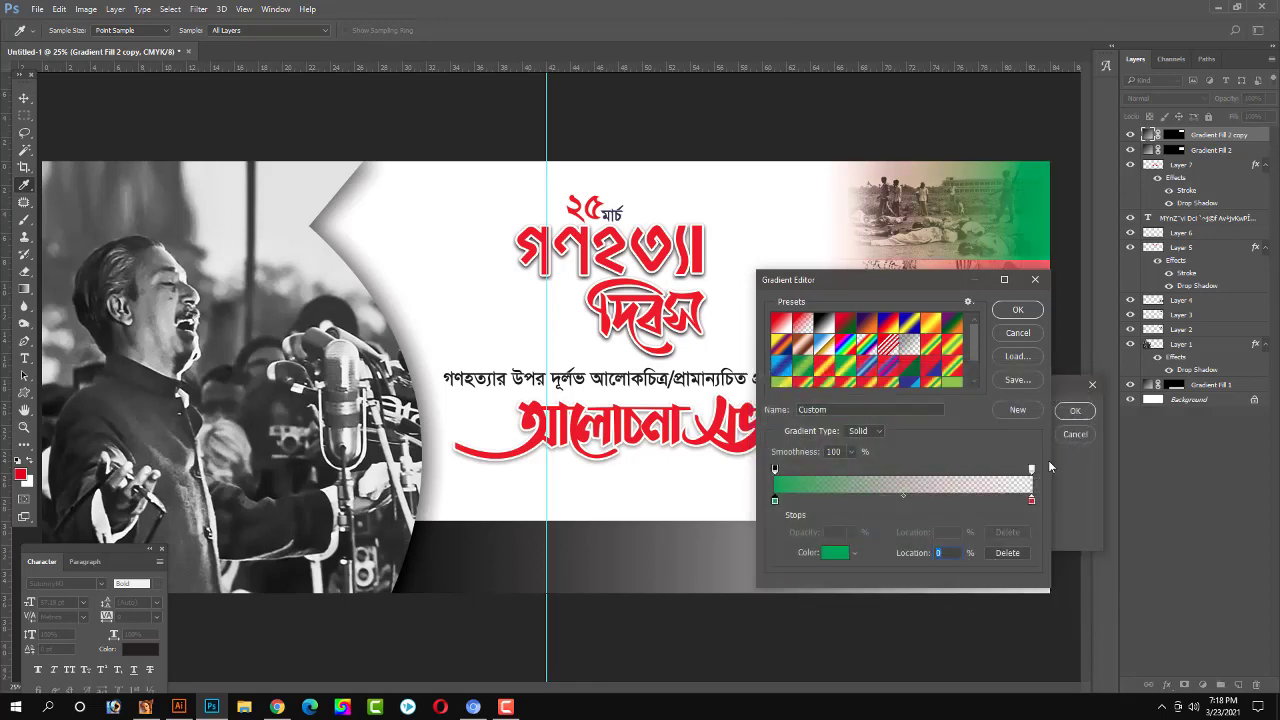
Make the second gradient stop green (C100 M0) too and confirm the green gradient fill.
double_click(1032, 501)
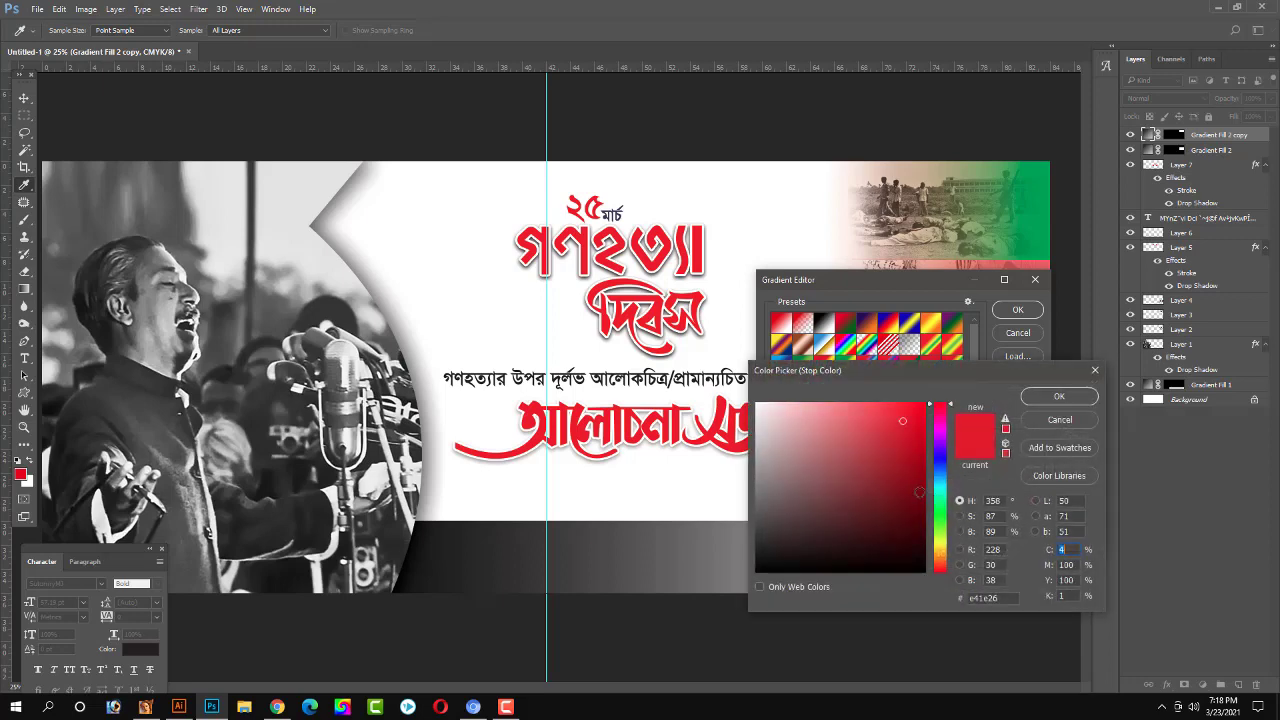
text(100)
key(Tab)
text(0)
key(Tab)
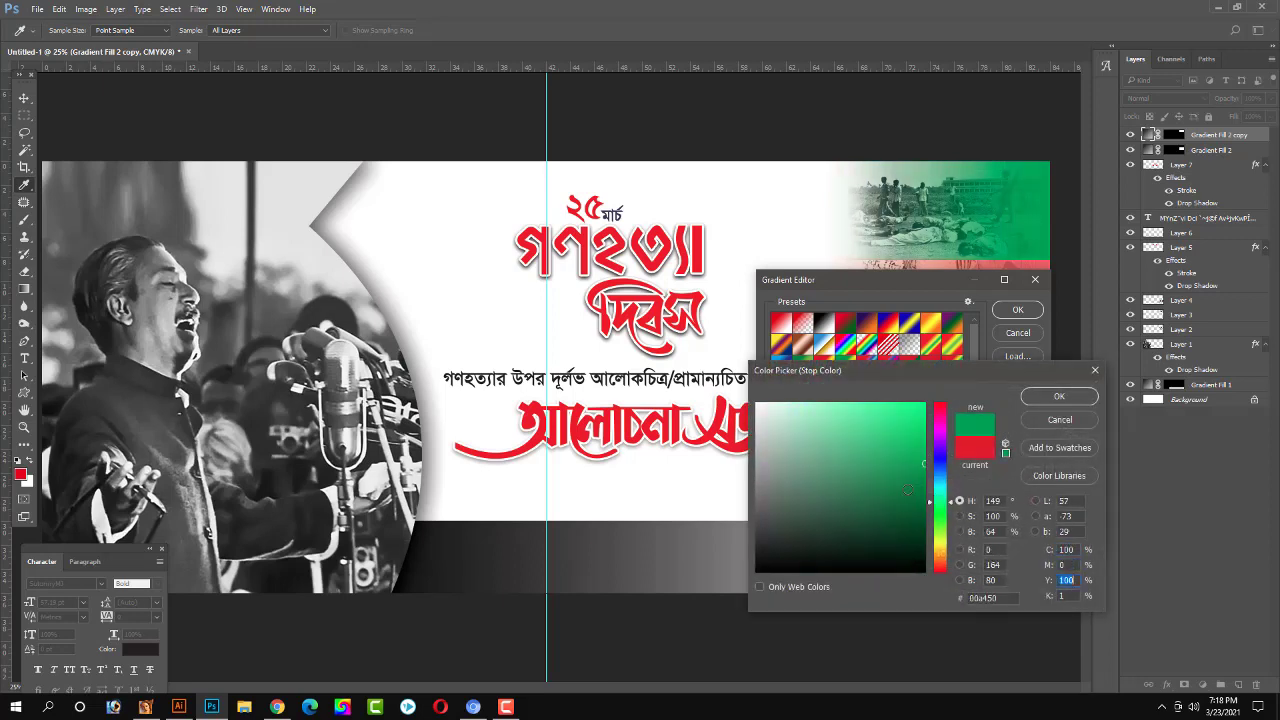
key(Return)
click(1018, 309)
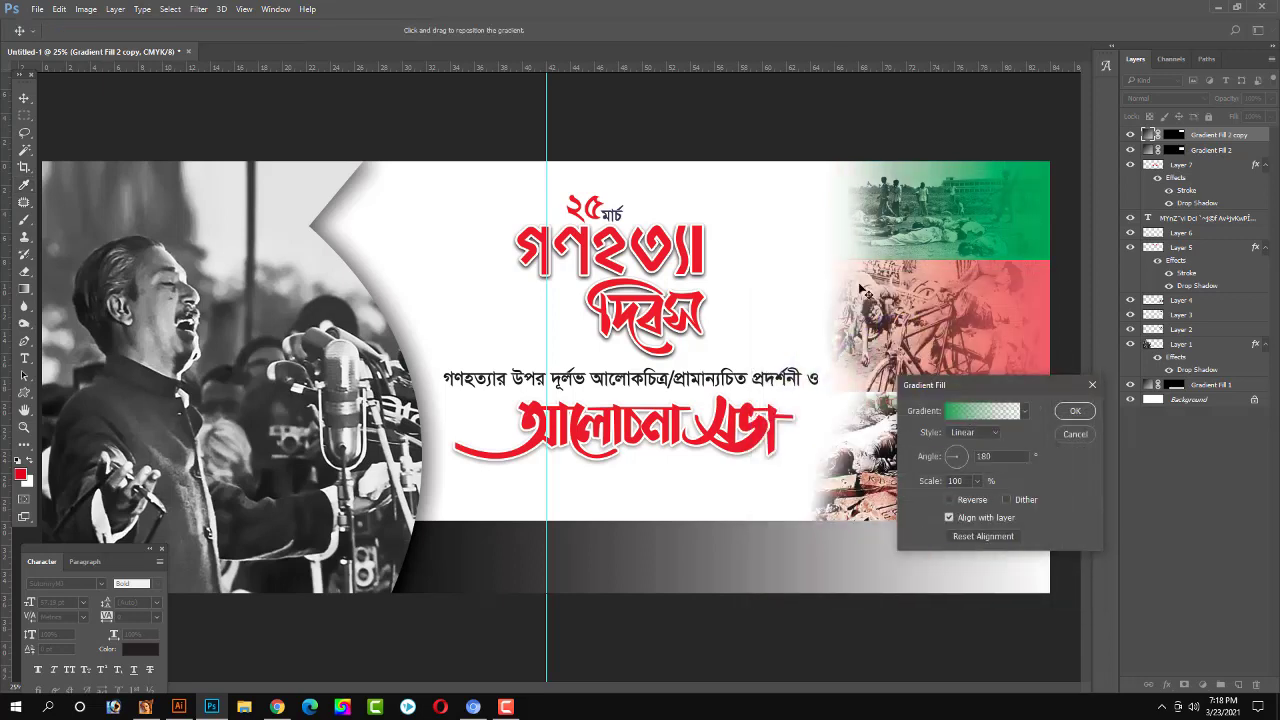
key(Return)
Apply the fill to the layer and deselect it.
click(813, 148)
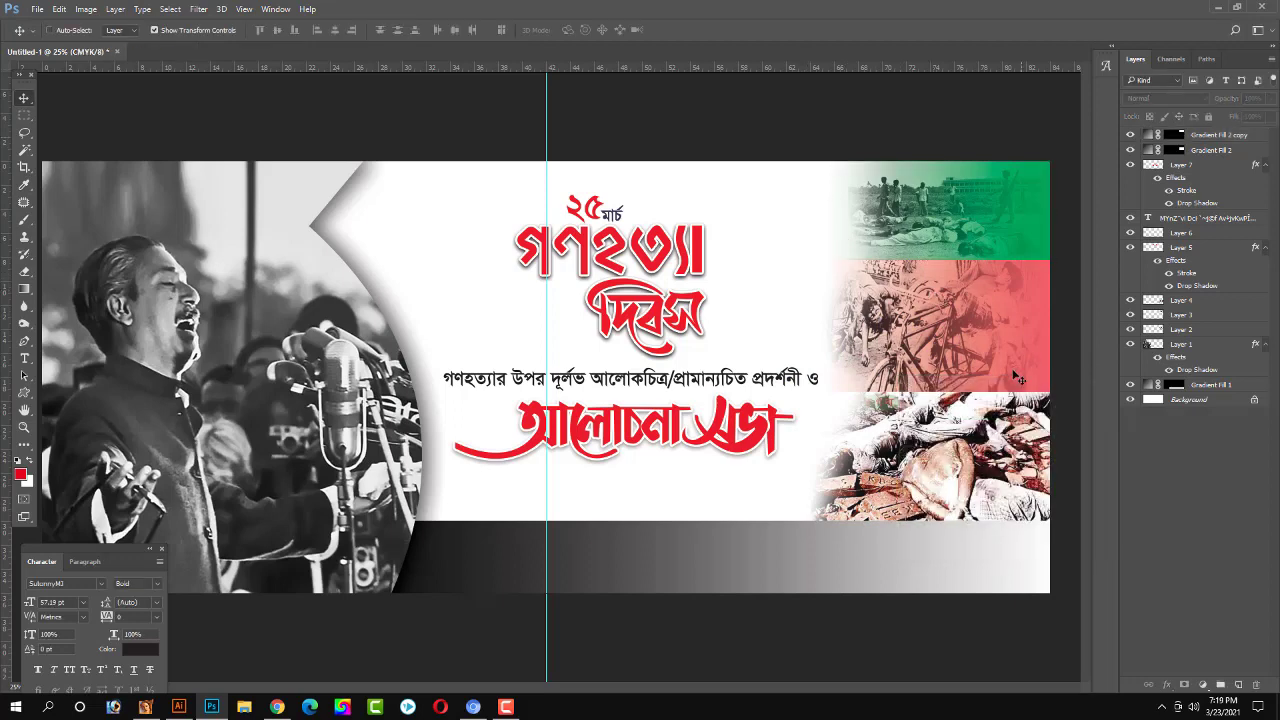
click(980, 232)
click(907, 137)
Hide all panels and toolbars, and zoom in then back out to 25% to view the whole banner.
key(Tab)
key(ctrl+plus)
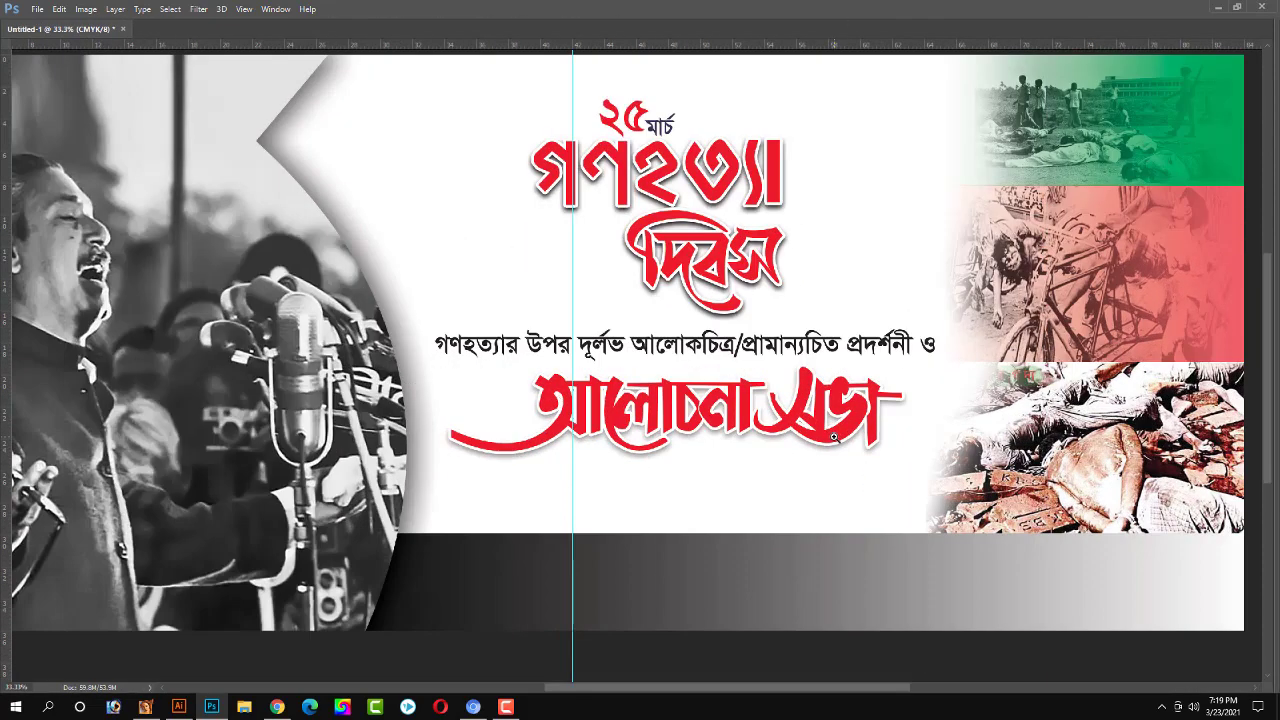
key(ctrl+minus)
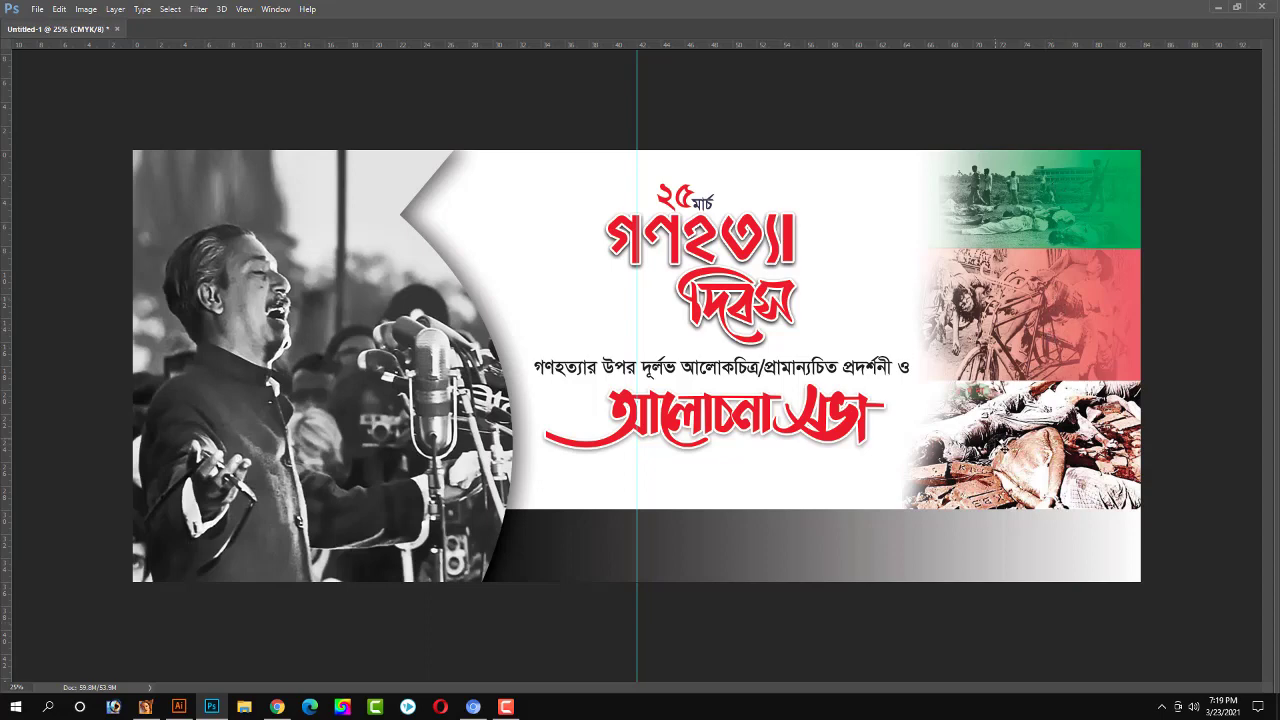
Shorten the red middle photo band by raising its bottom edge.
click(1088, 229)
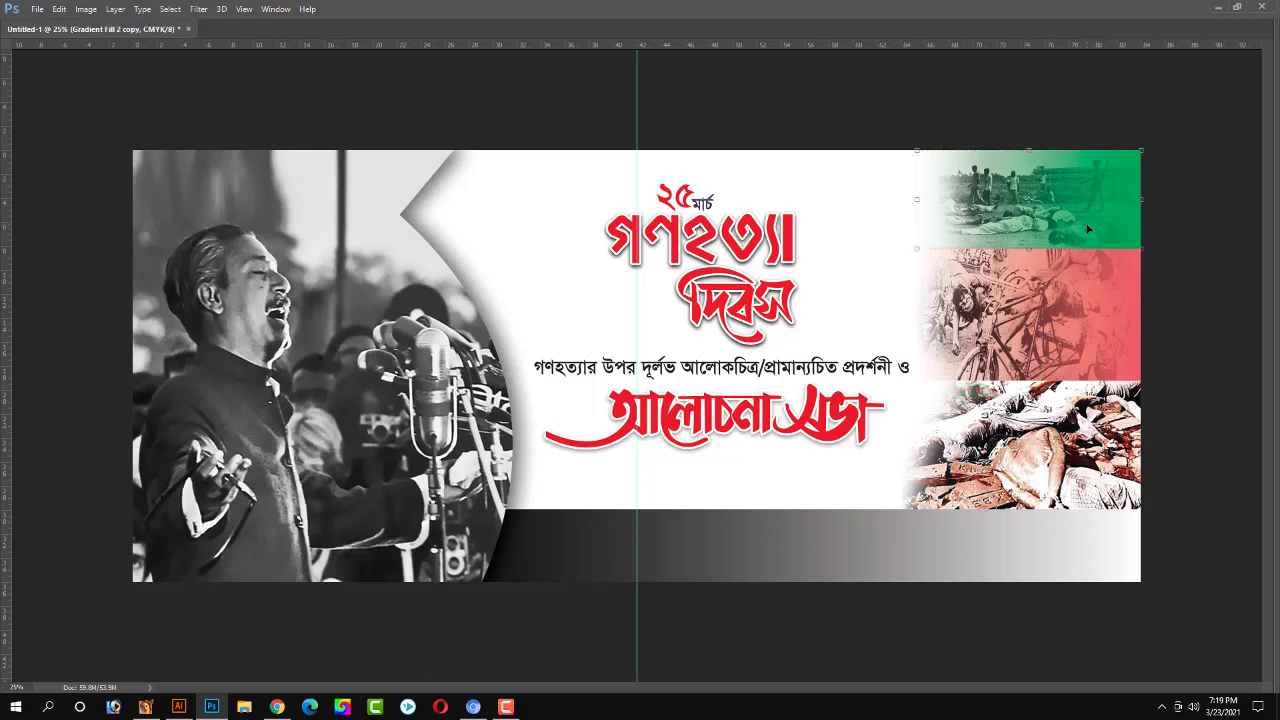
click(949, 373)
drag(920, 383, 919, 348)
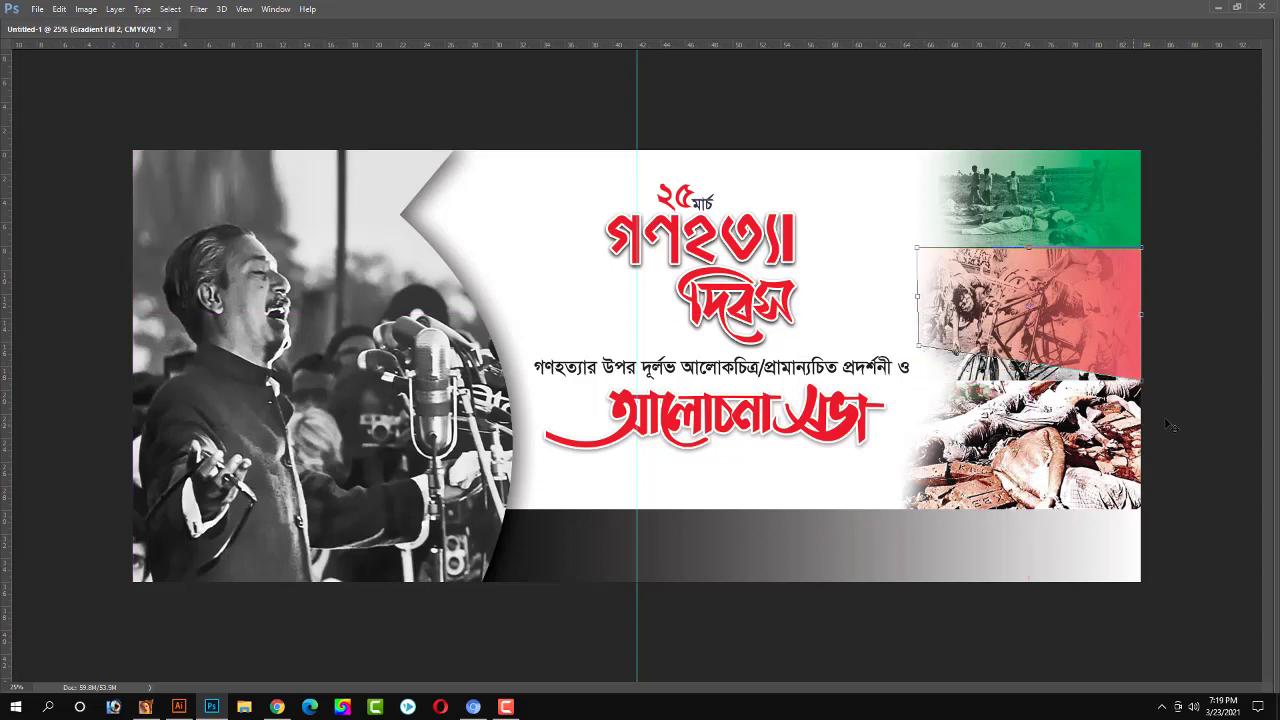
Duplicate the green gradient band onto the bottom photo, then rotate, skew and distort it into a slanted strip.
drag(1110, 360, 1080, 192)
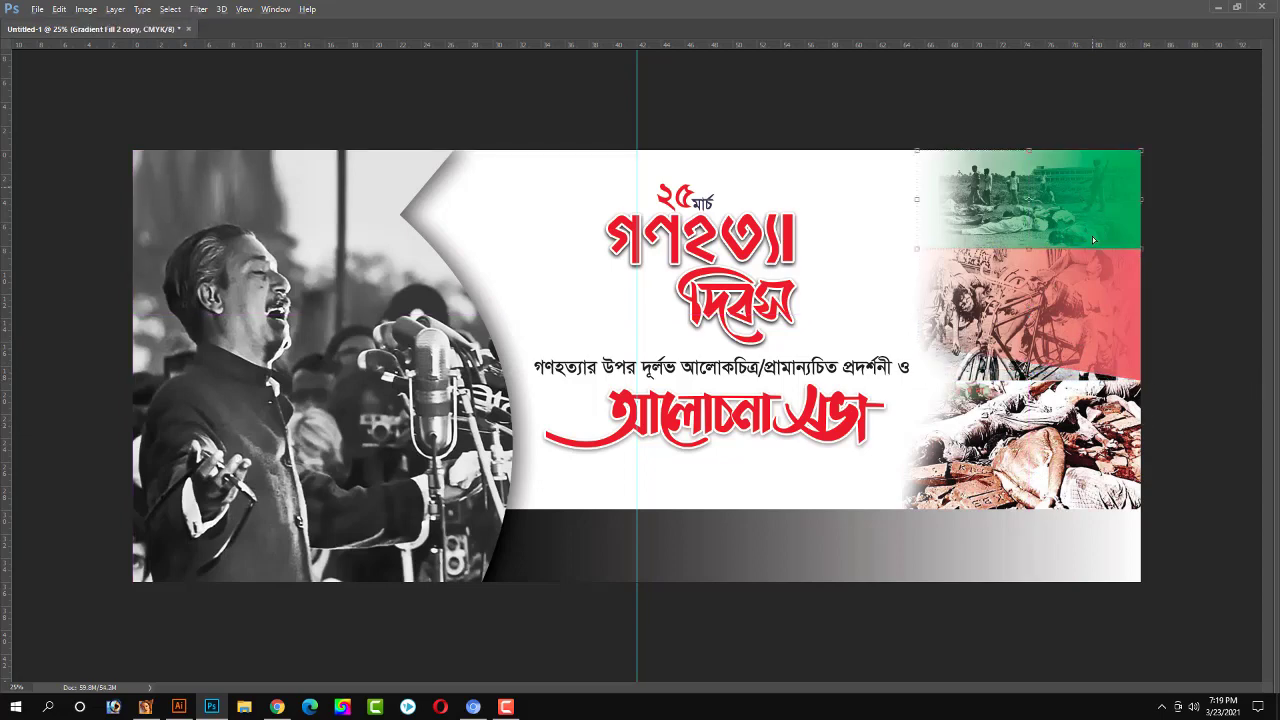
drag(1093, 240, 1094, 419)
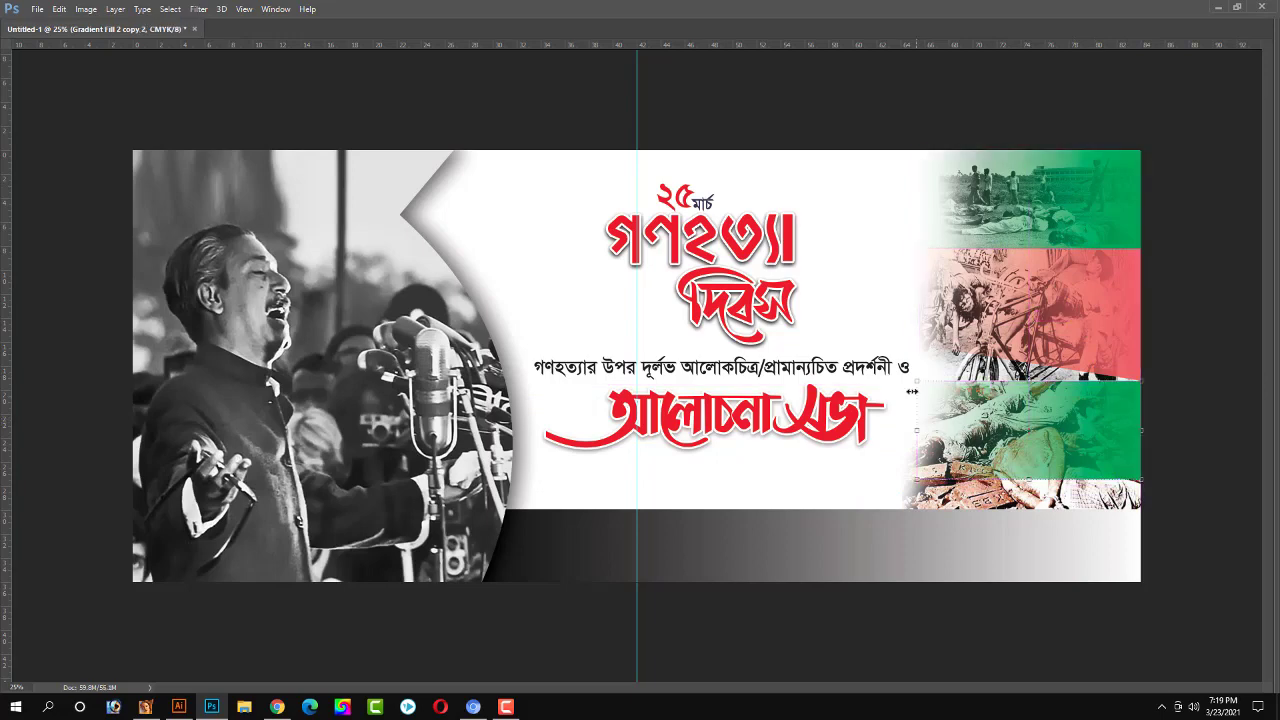
drag(912, 391, 922, 350)
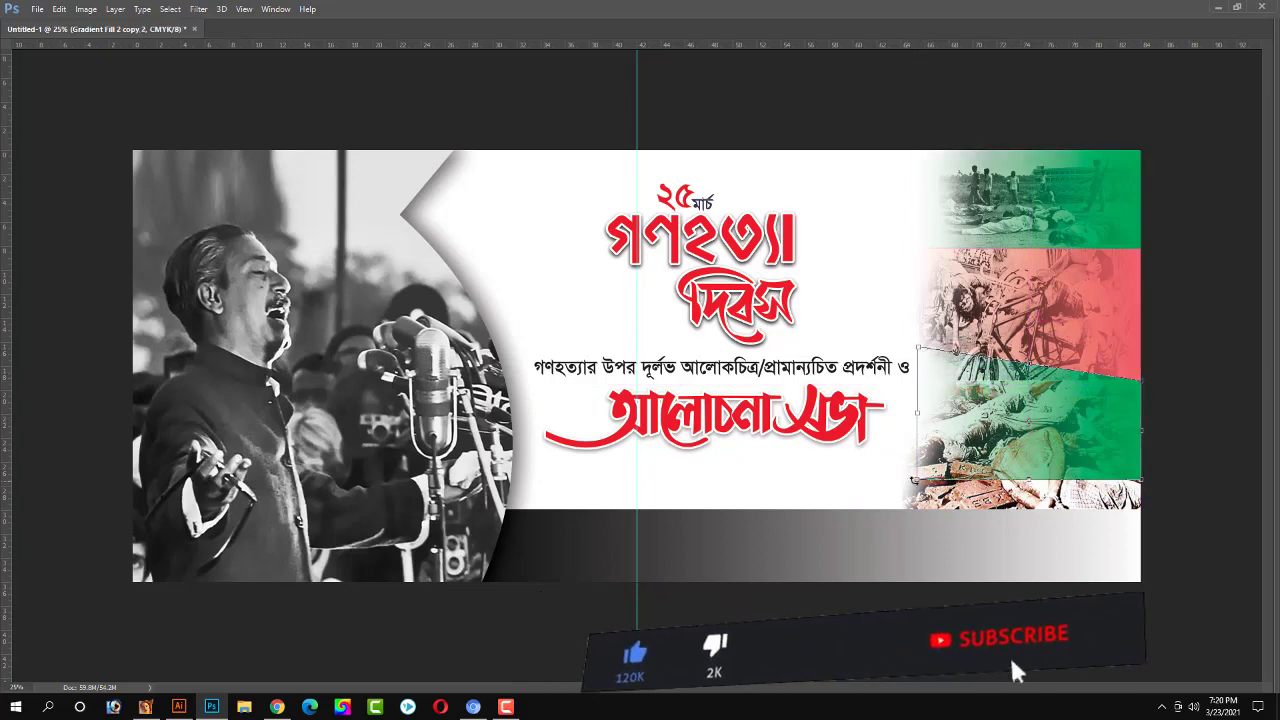
drag(913, 480, 815, 516)
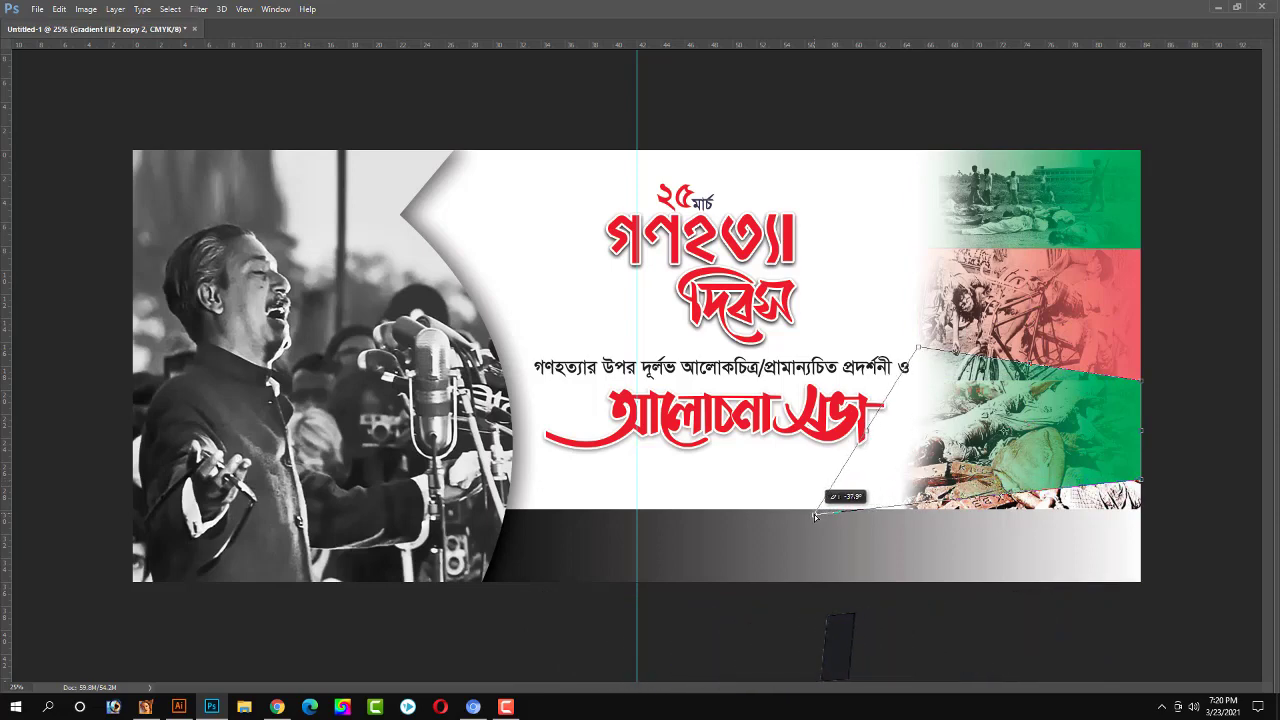
drag(1143, 484, 1140, 513)
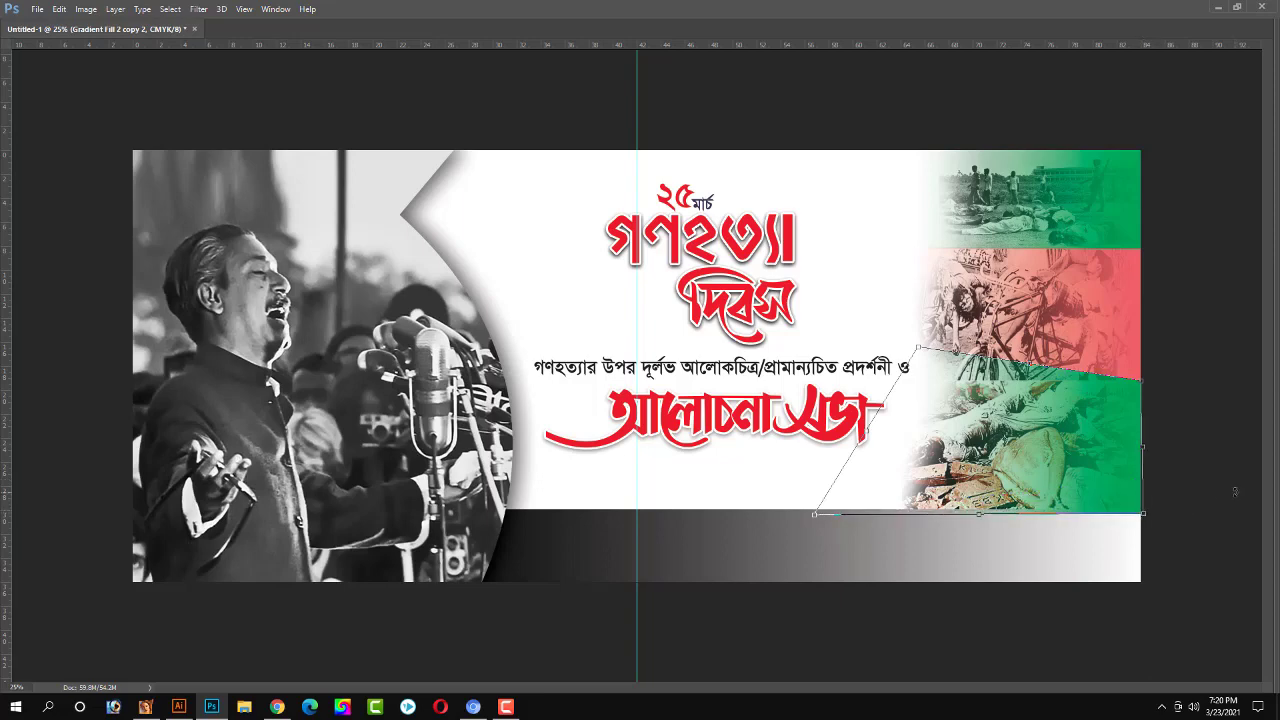
key(Return)
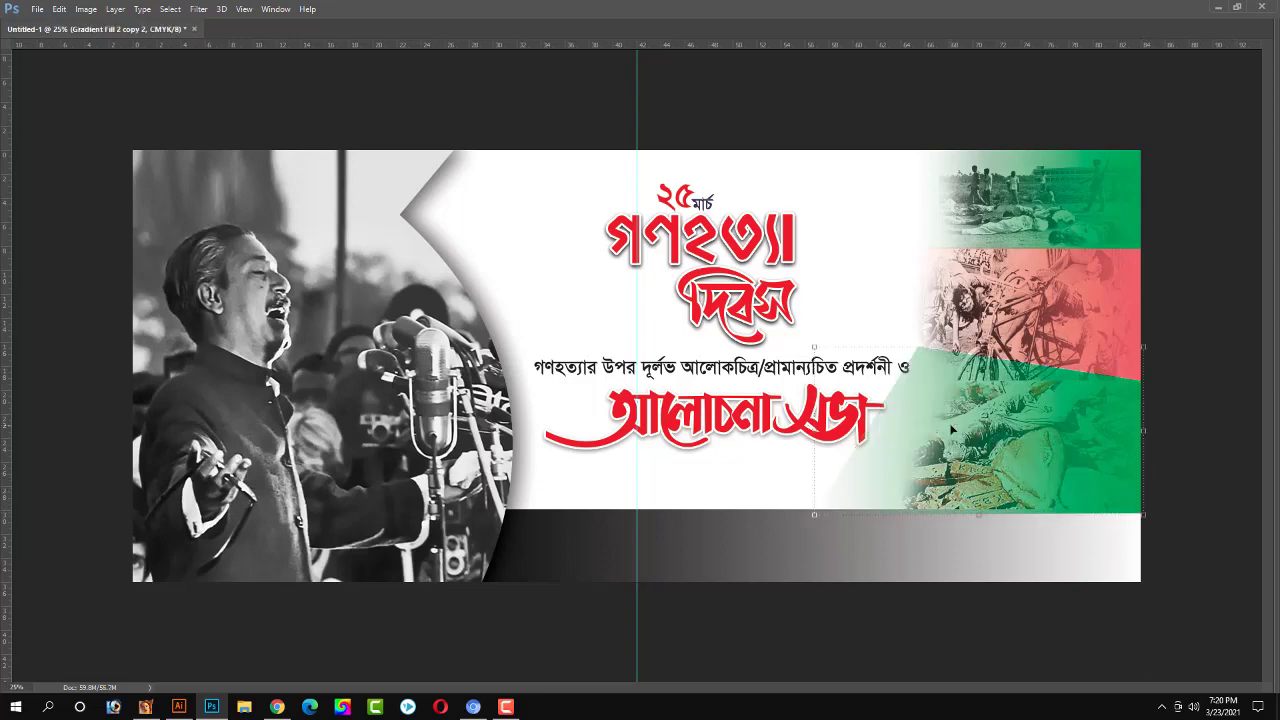
Set the bottom band copy's gradient angle to 143.75°.
key(Tab)
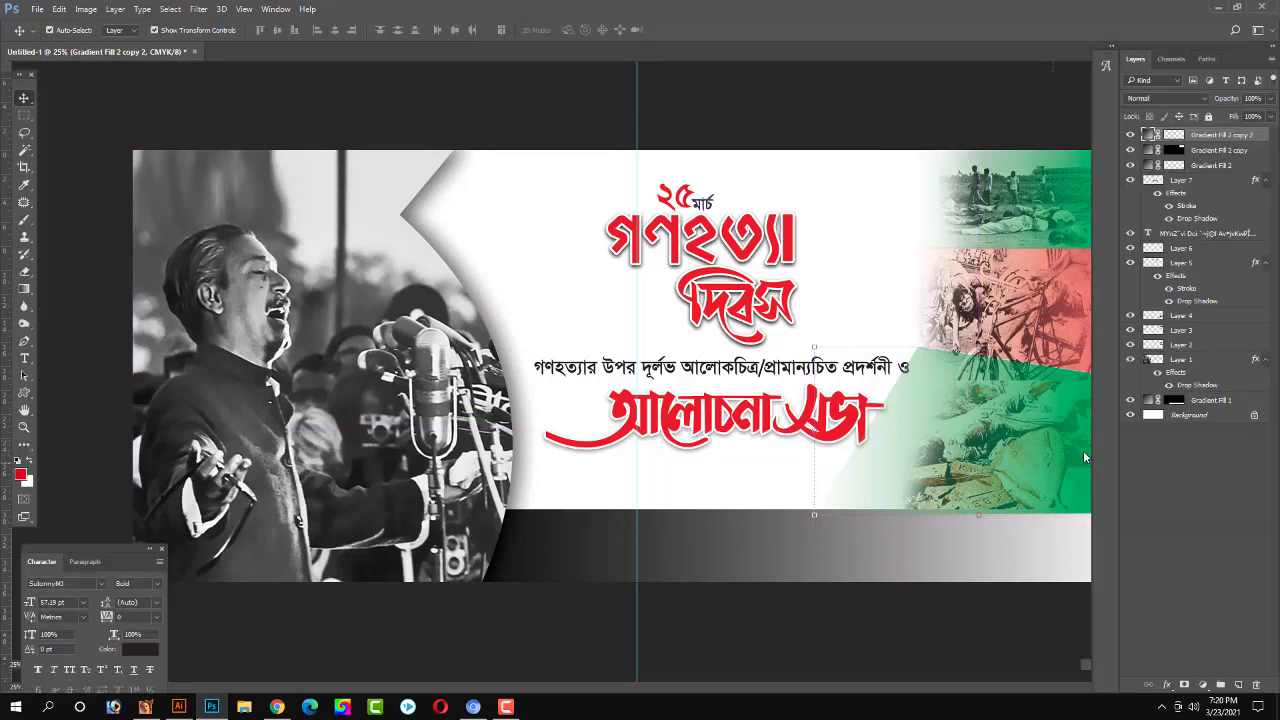
key(ctrl+r)
double_click(1149, 135)
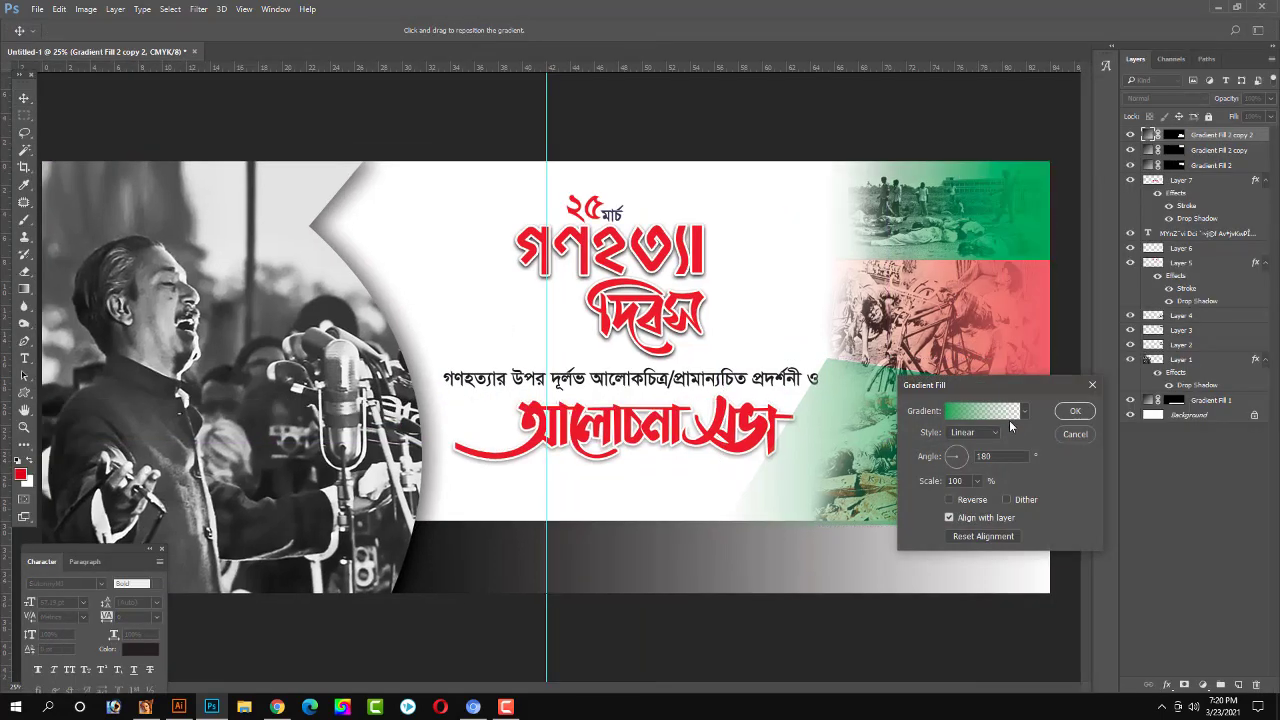
click(949, 457)
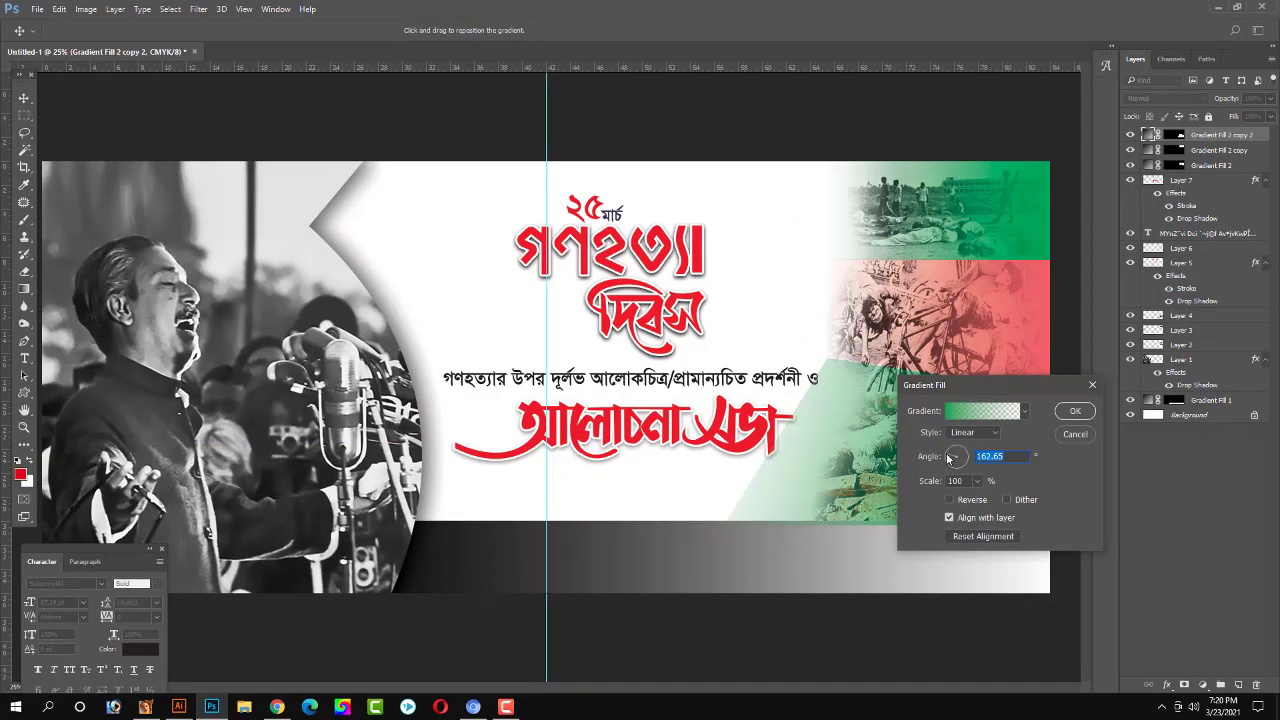
drag(949, 457, 952, 456)
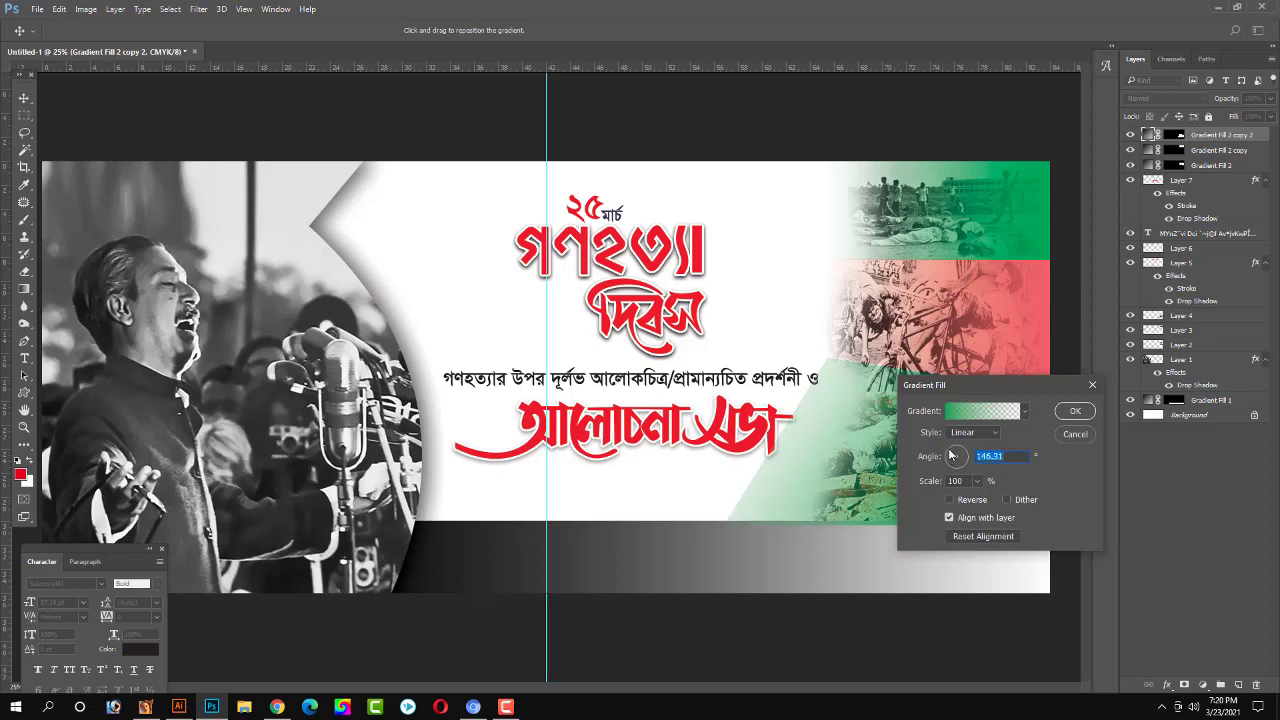
shift+click(952, 456)
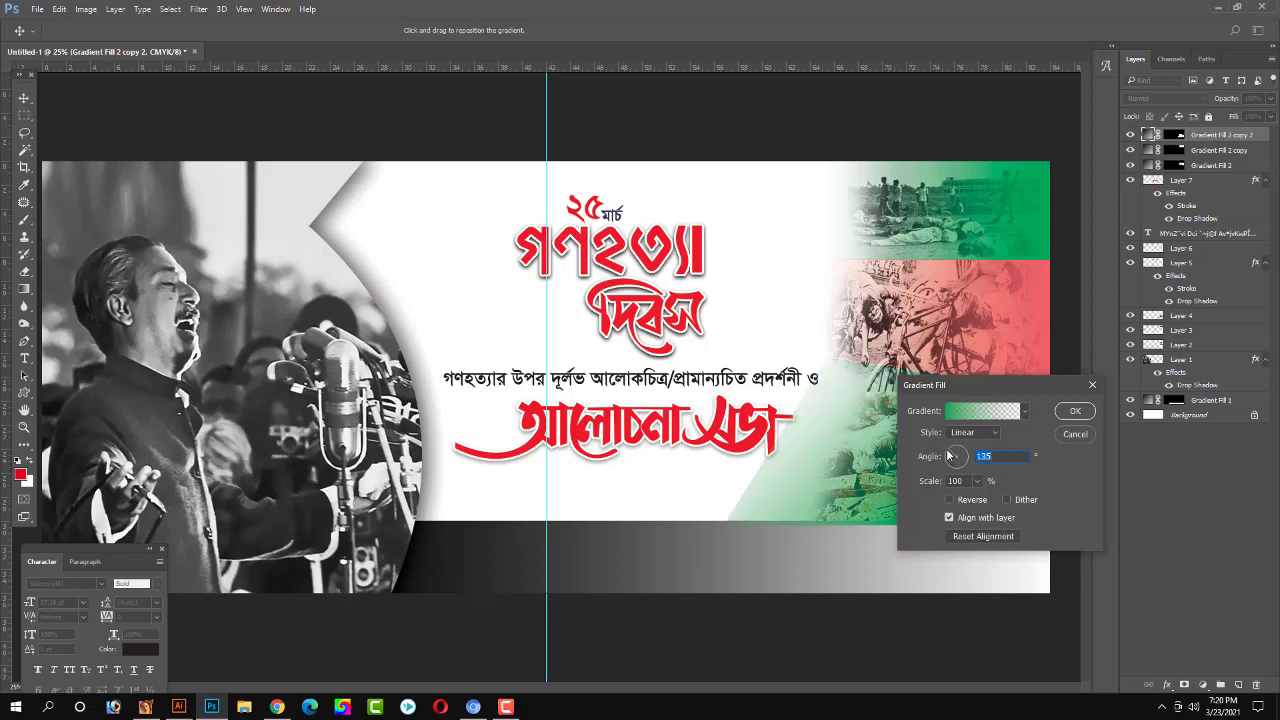
click(948, 456)
Move the gradient's end stop leftward and apply the gradient fill.
click(969, 414)
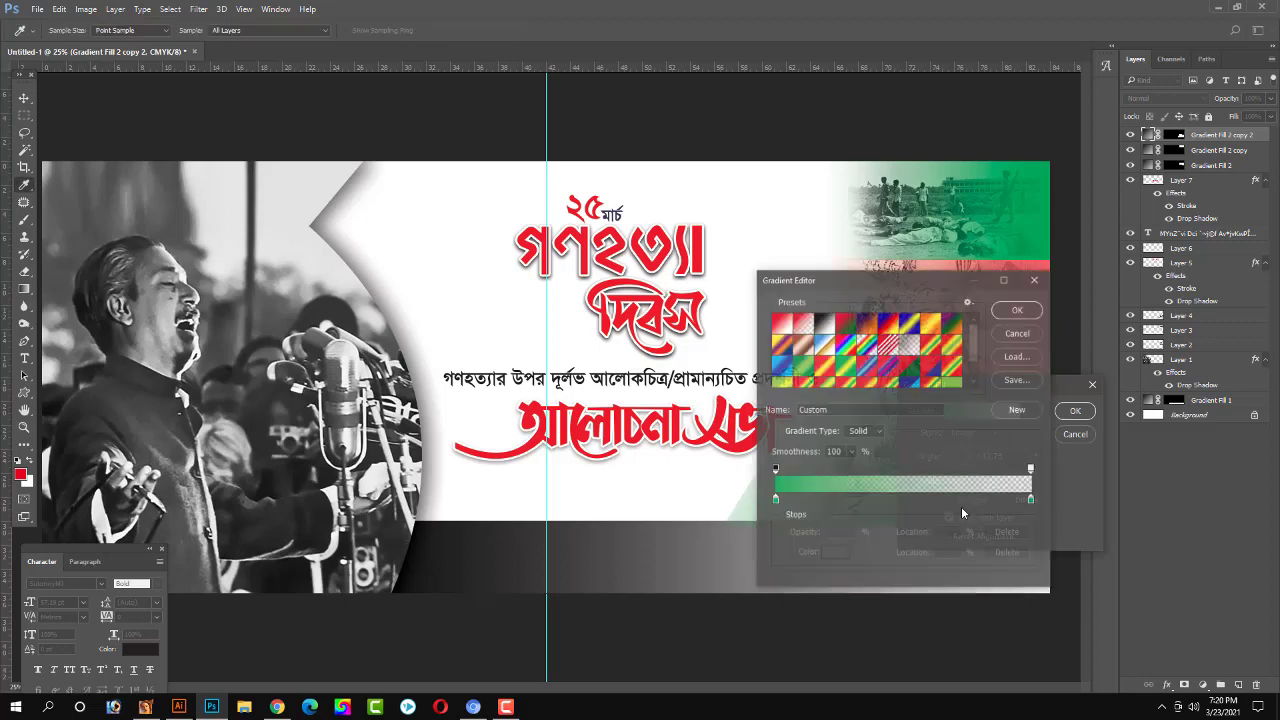
mouse_move(1032, 501)
mouse_down()
mouse_move(1008, 500)
mouse_move(970, 468)
mouse_up()
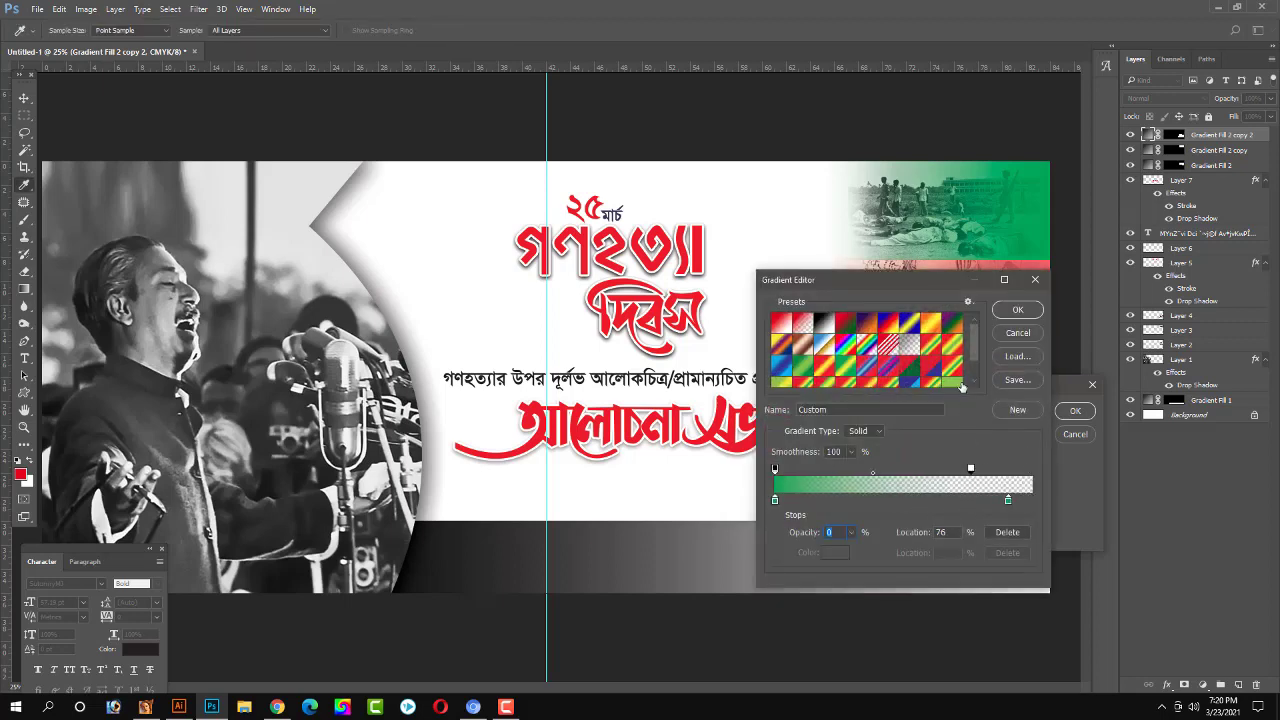
key(Return)
drag(940, 384, 1055, 292)
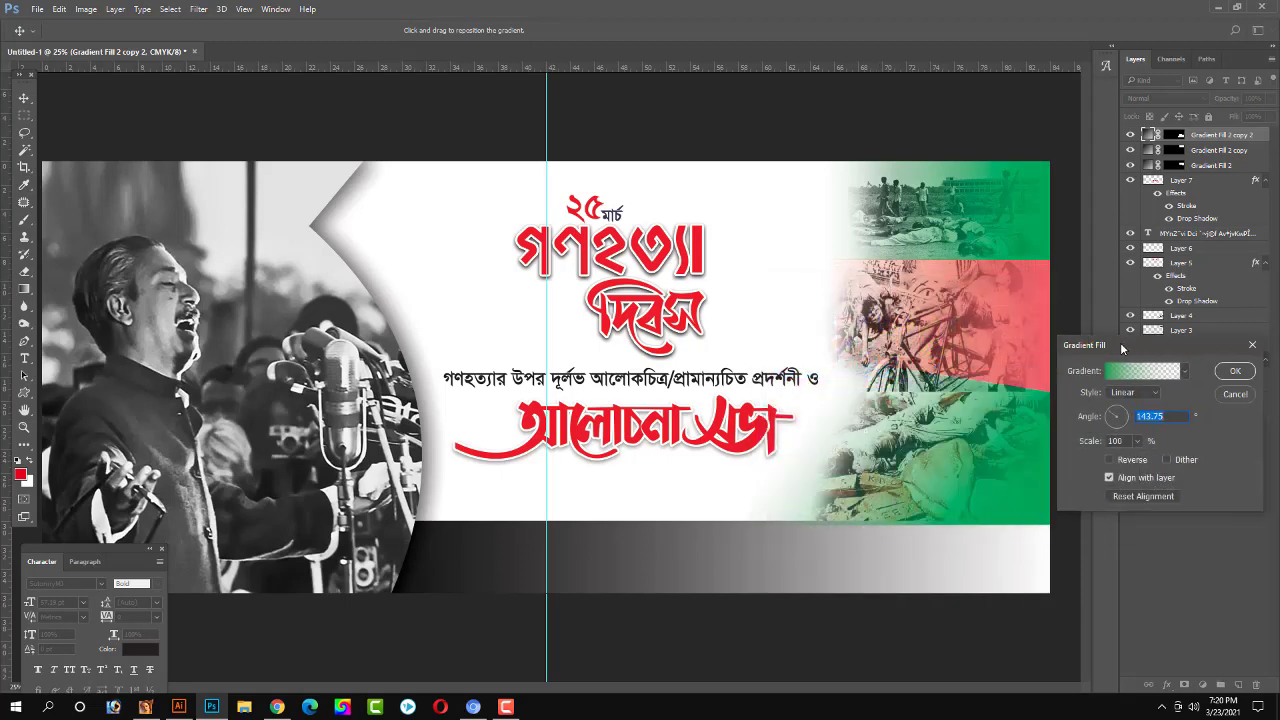
key(Return)
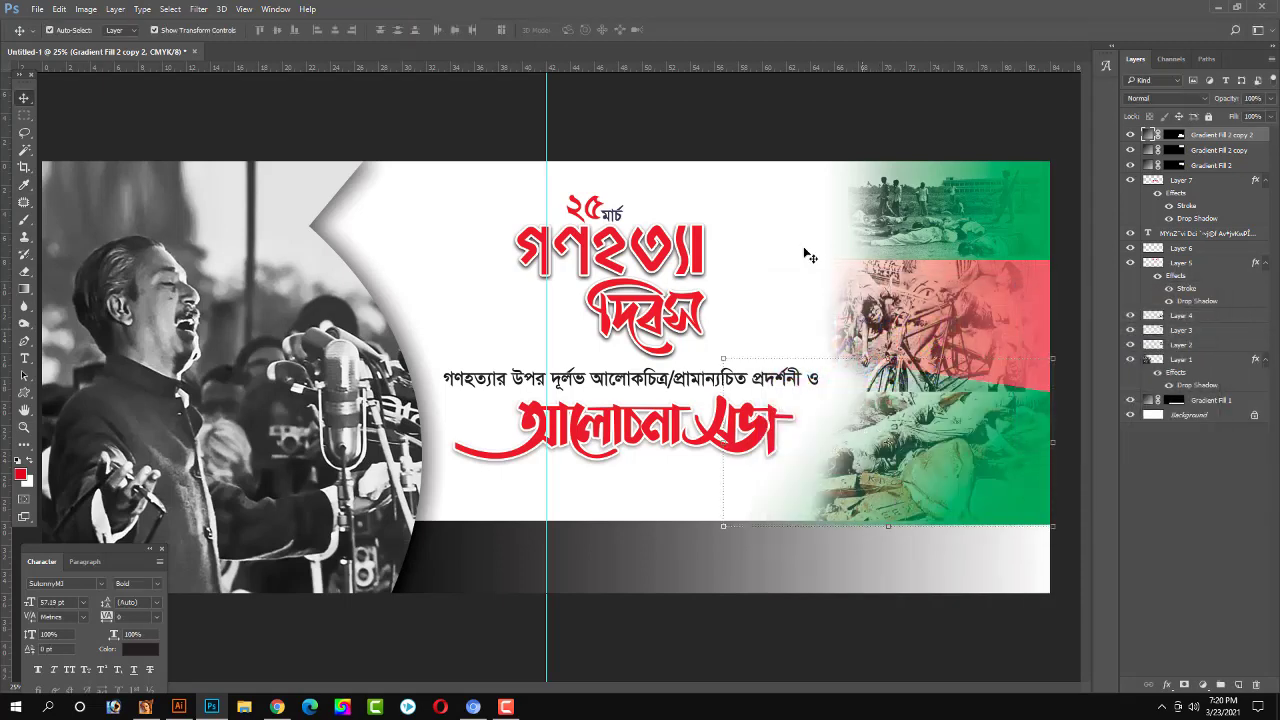
Set the top band's gradient angle to 175.91° and move its transparency stop to 81%.
click(912, 212)
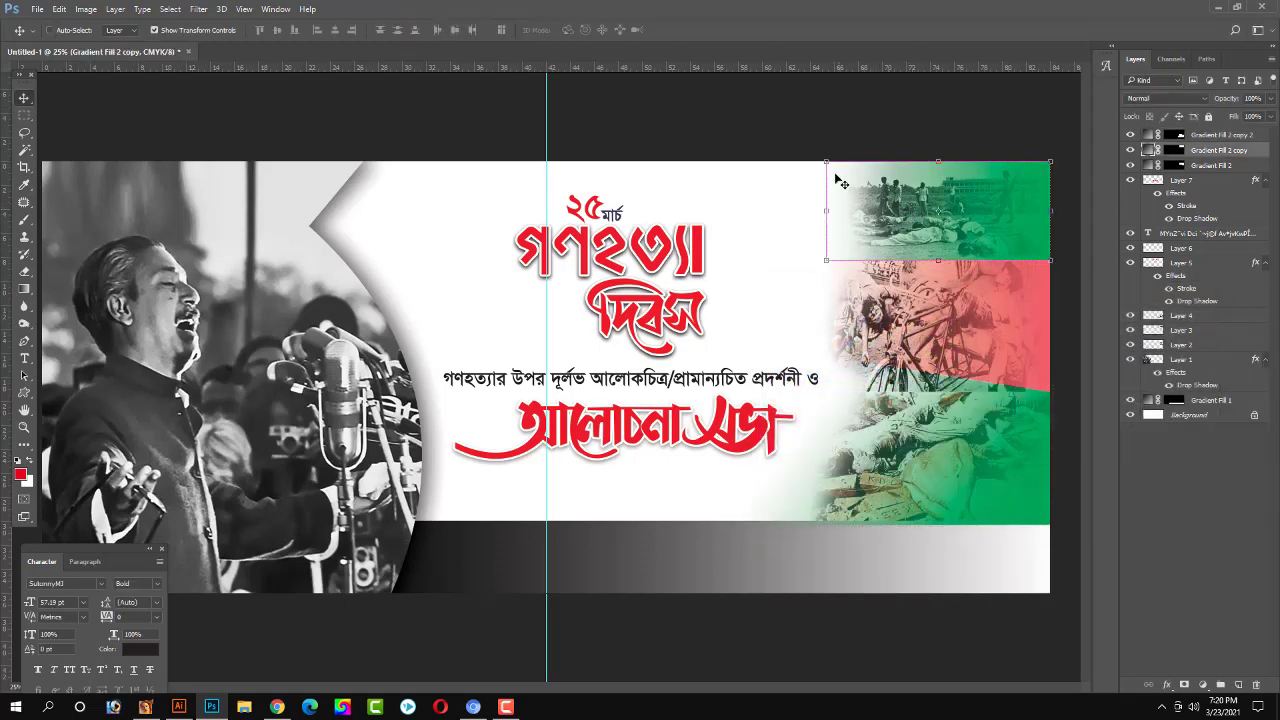
drag(825, 162, 899, 162)
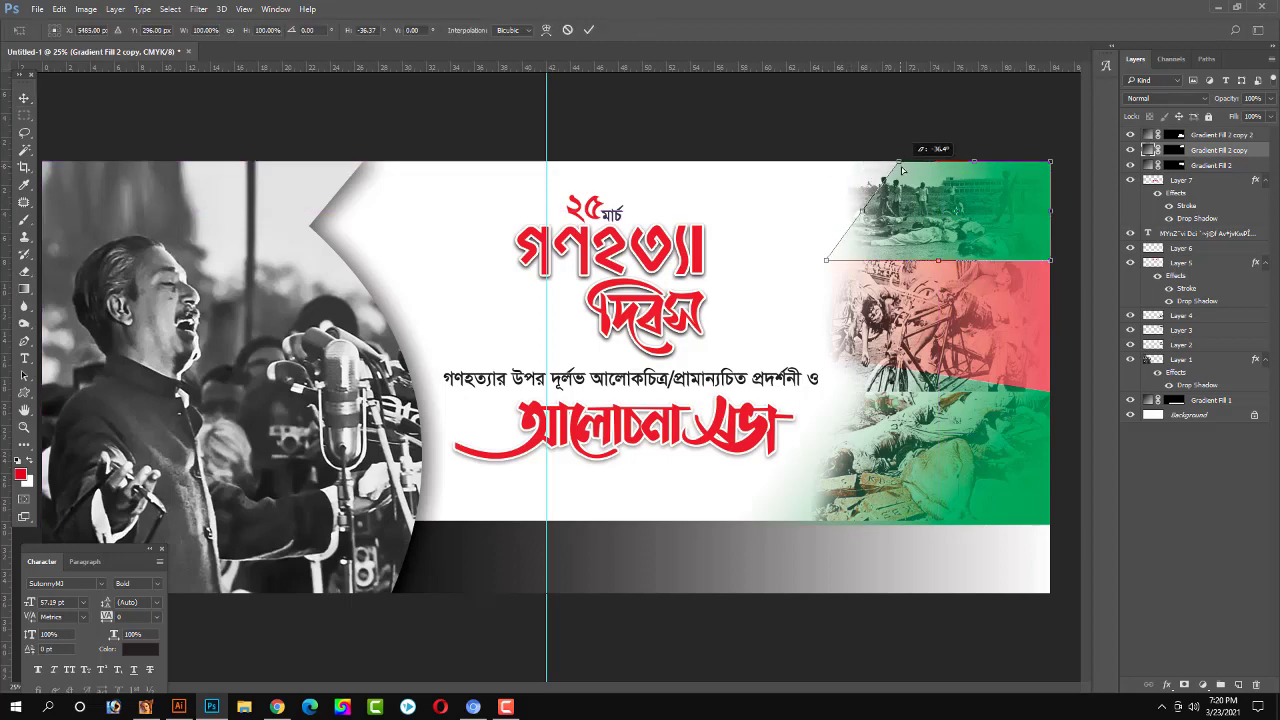
key(Escape)
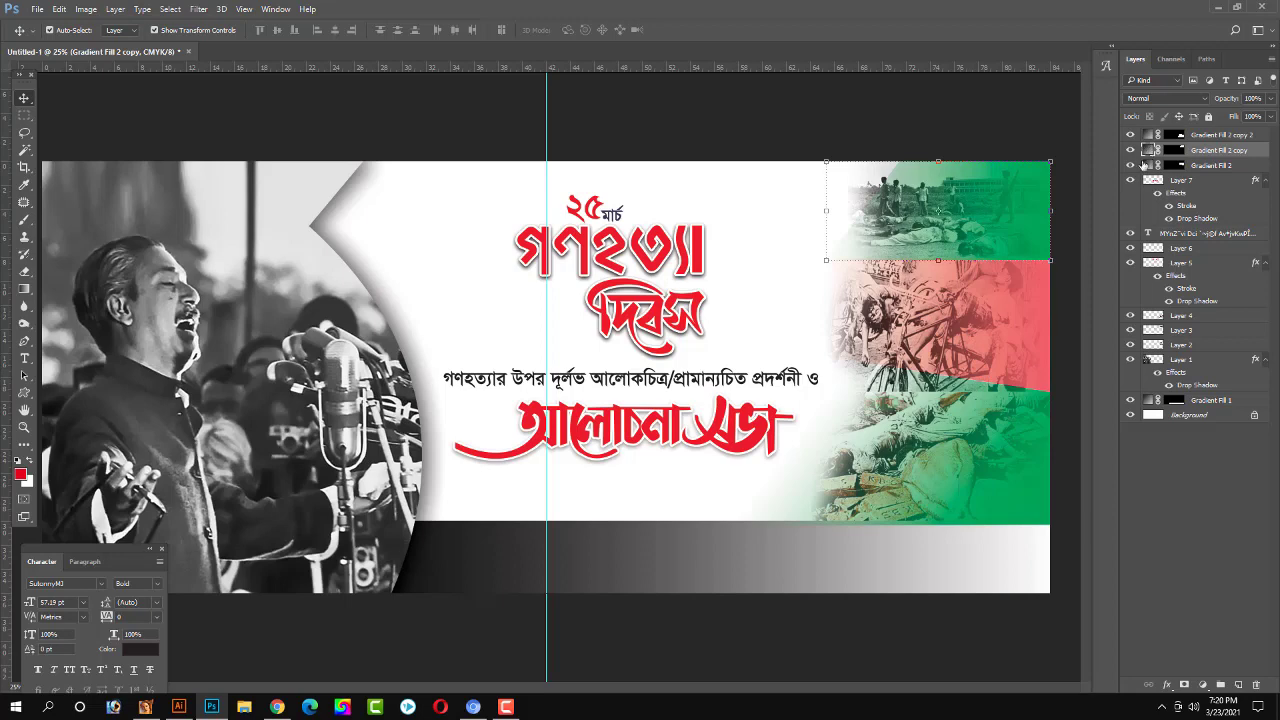
double_click(1151, 151)
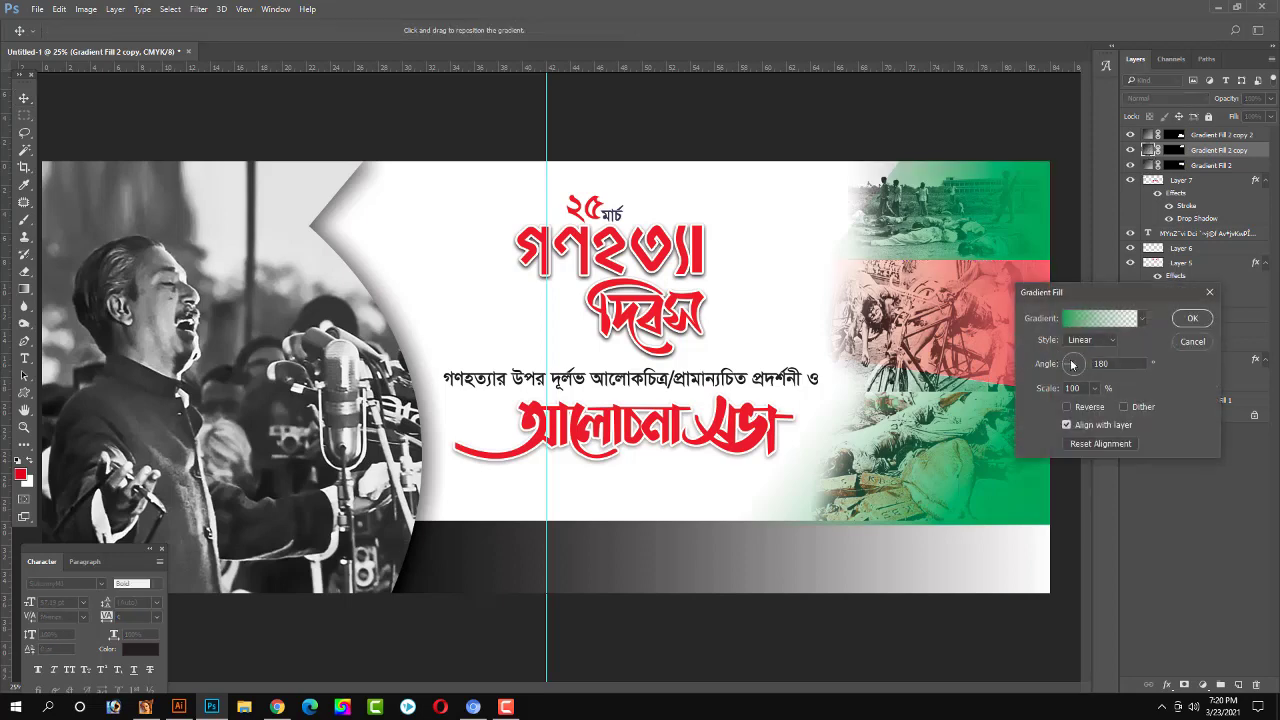
click(1068, 365)
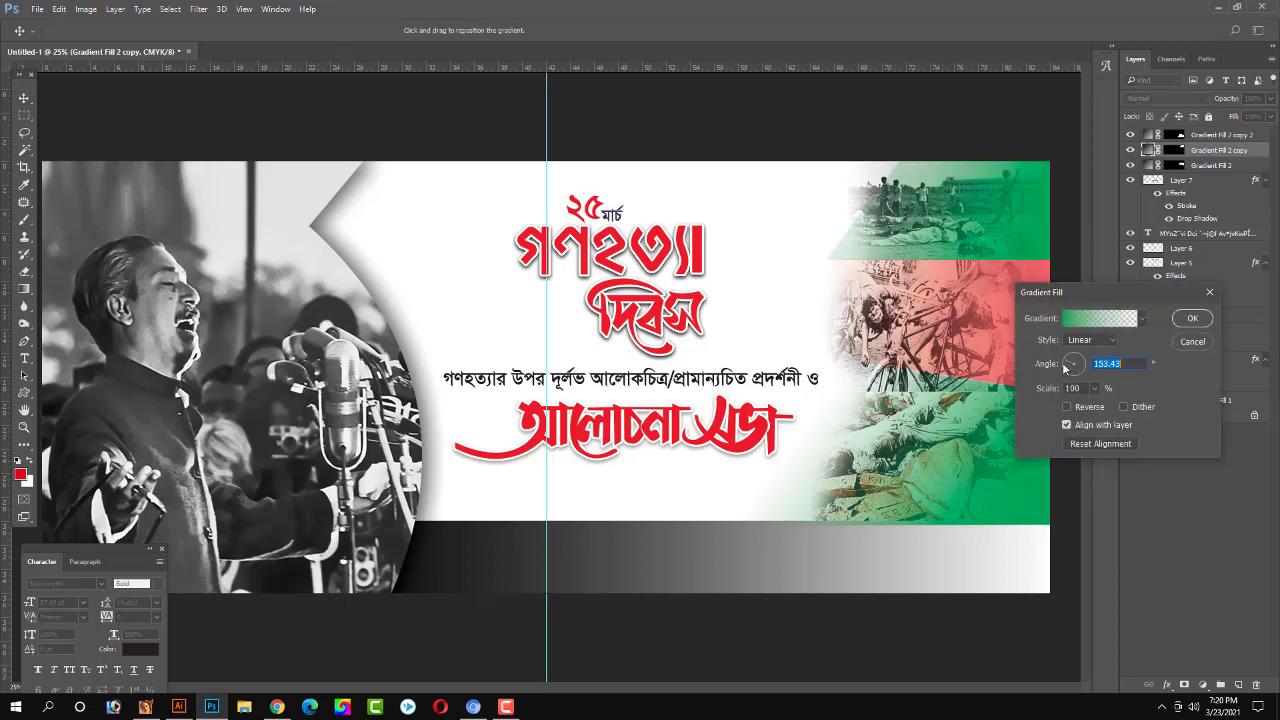
drag(1064, 367, 1066, 369)
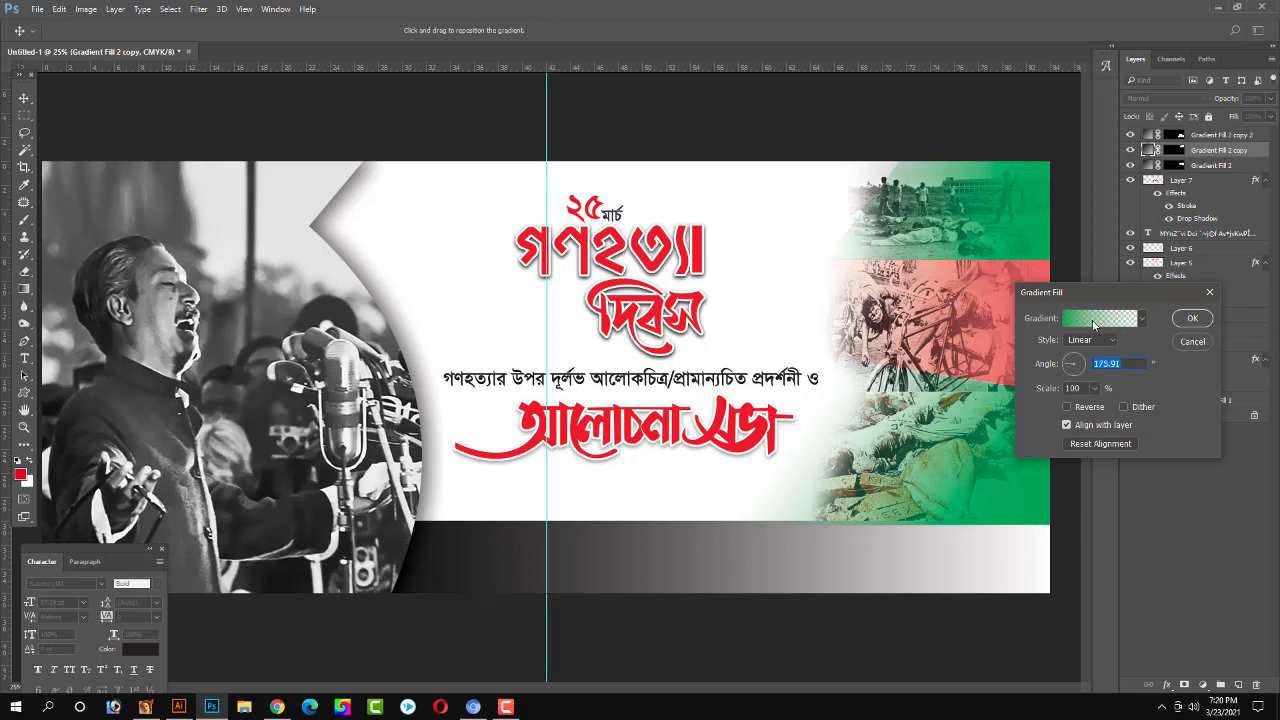
click(1095, 318)
mouse_move(1031, 500)
mouse_down()
mouse_move(1003, 500)
mouse_move(982, 470)
mouse_up()
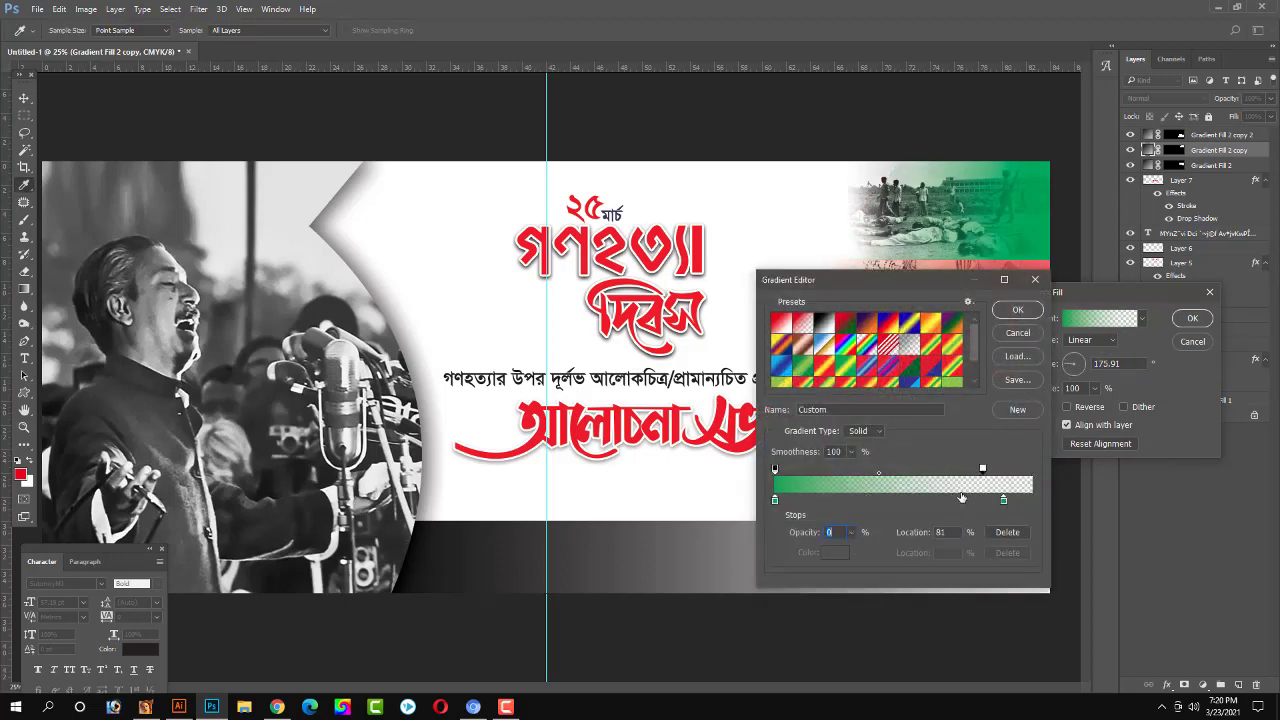
key(Return)
key(Return)
click(777, 117)
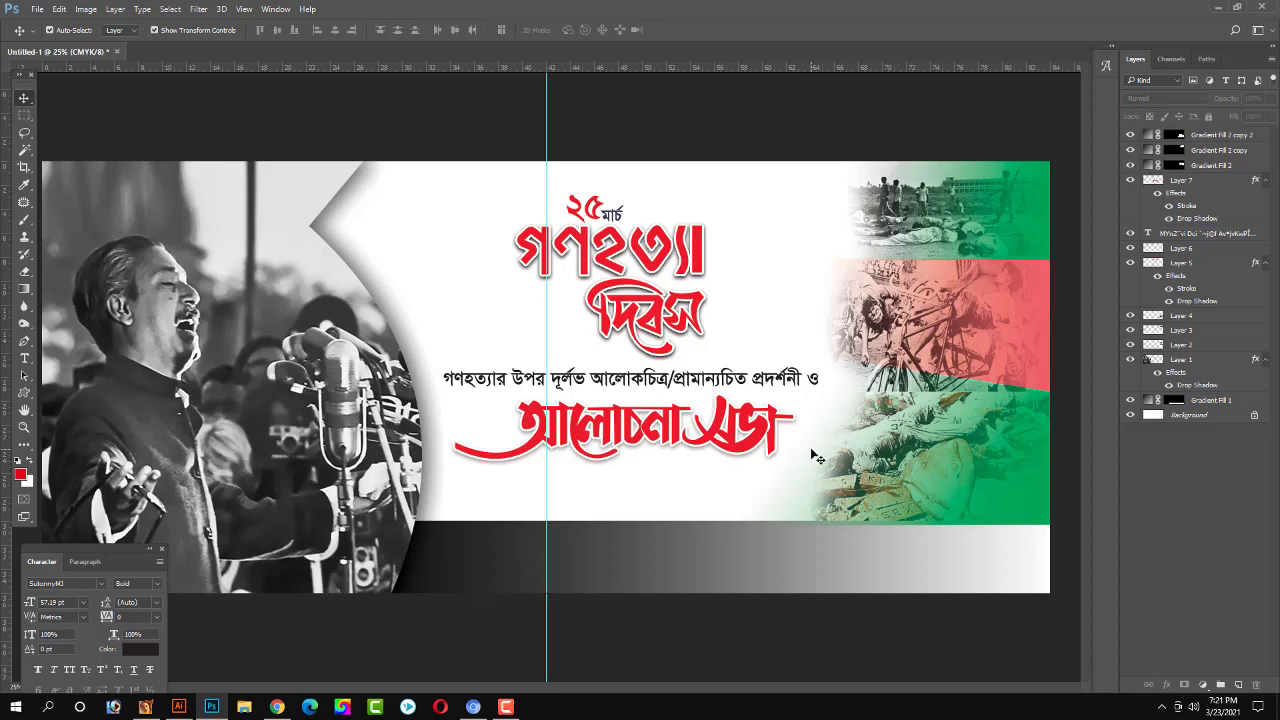
Remove দিবস's stroke, add Bevel & Emboss (depth 168, size 65) and enable Gradient Overlay.
click(703, 304)
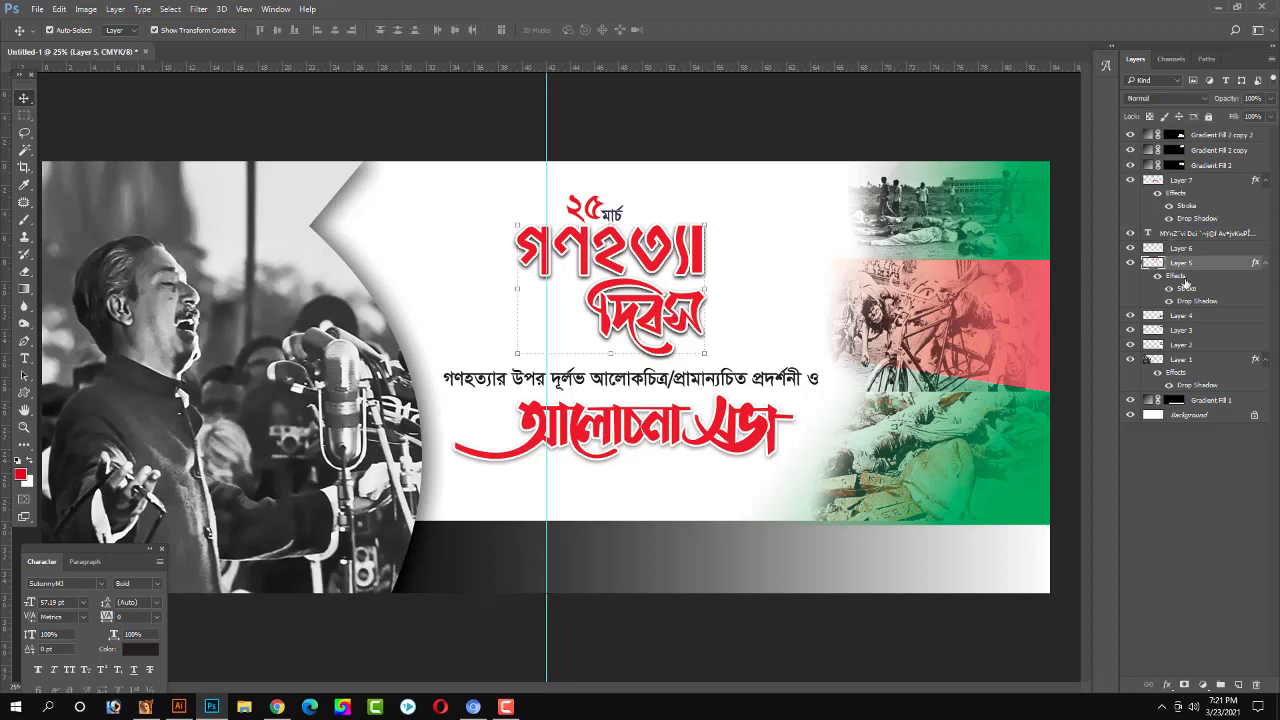
double_click(1214, 264)
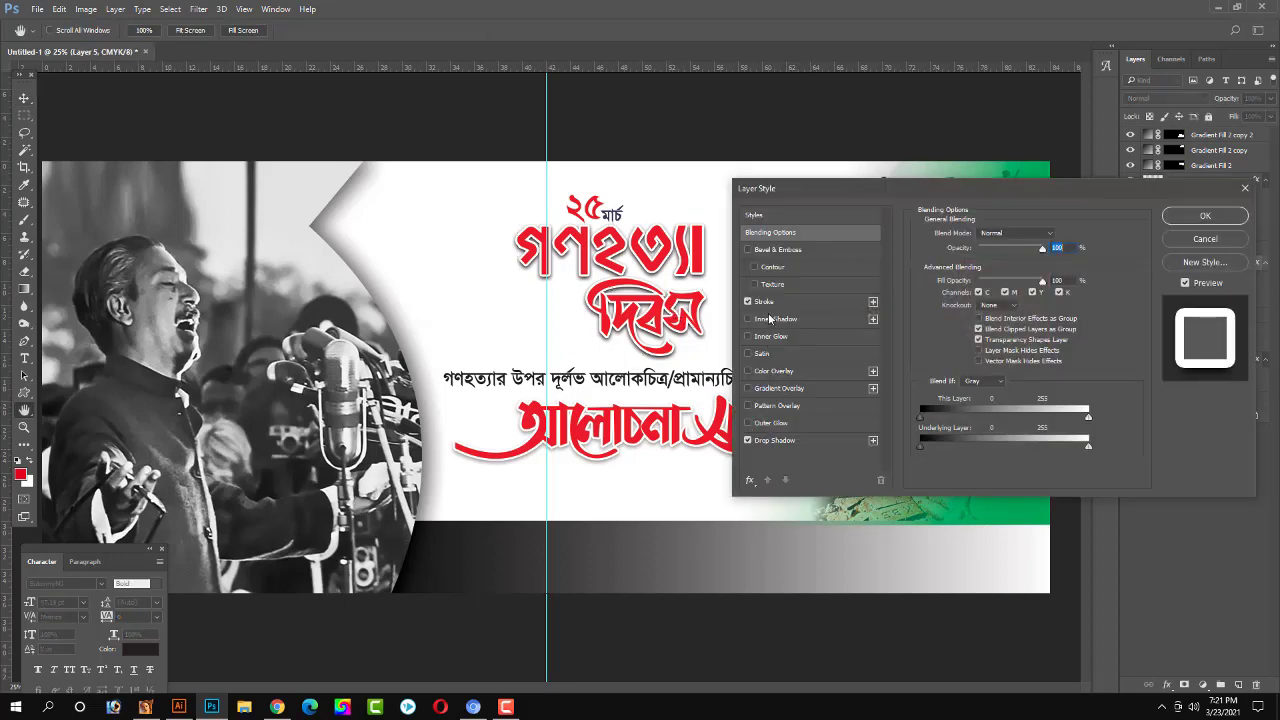
click(748, 302)
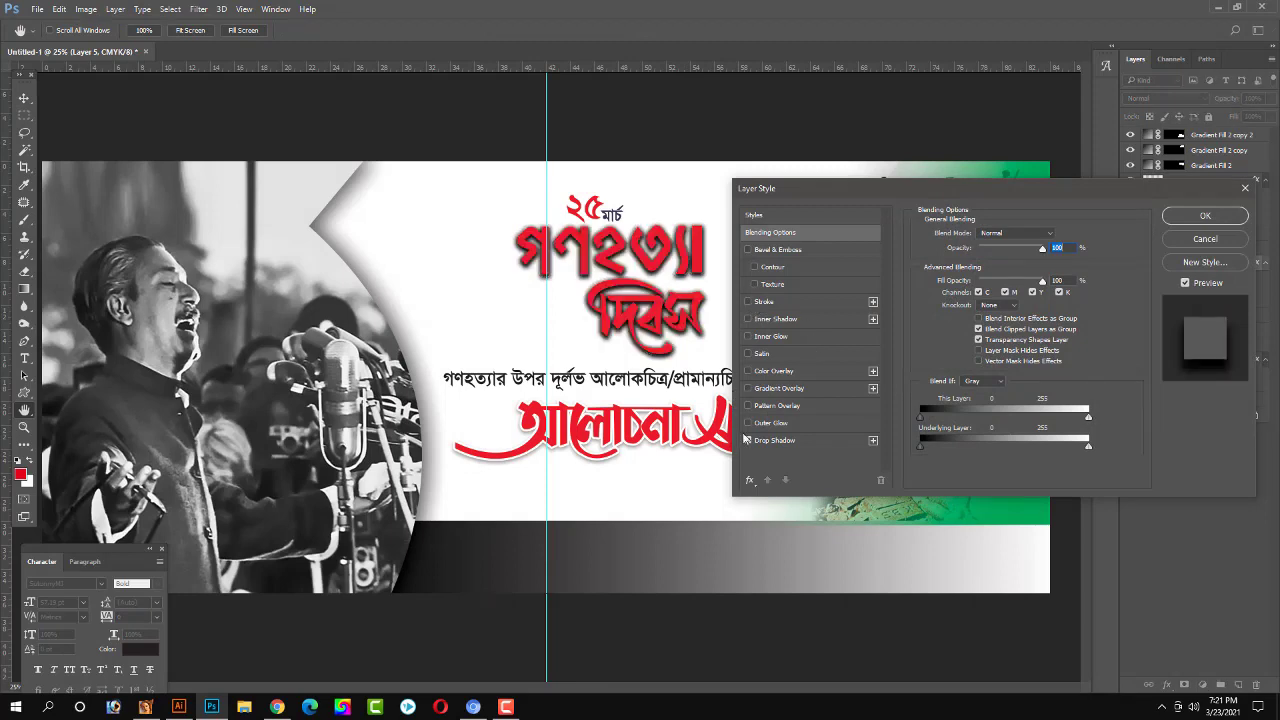
click(748, 250)
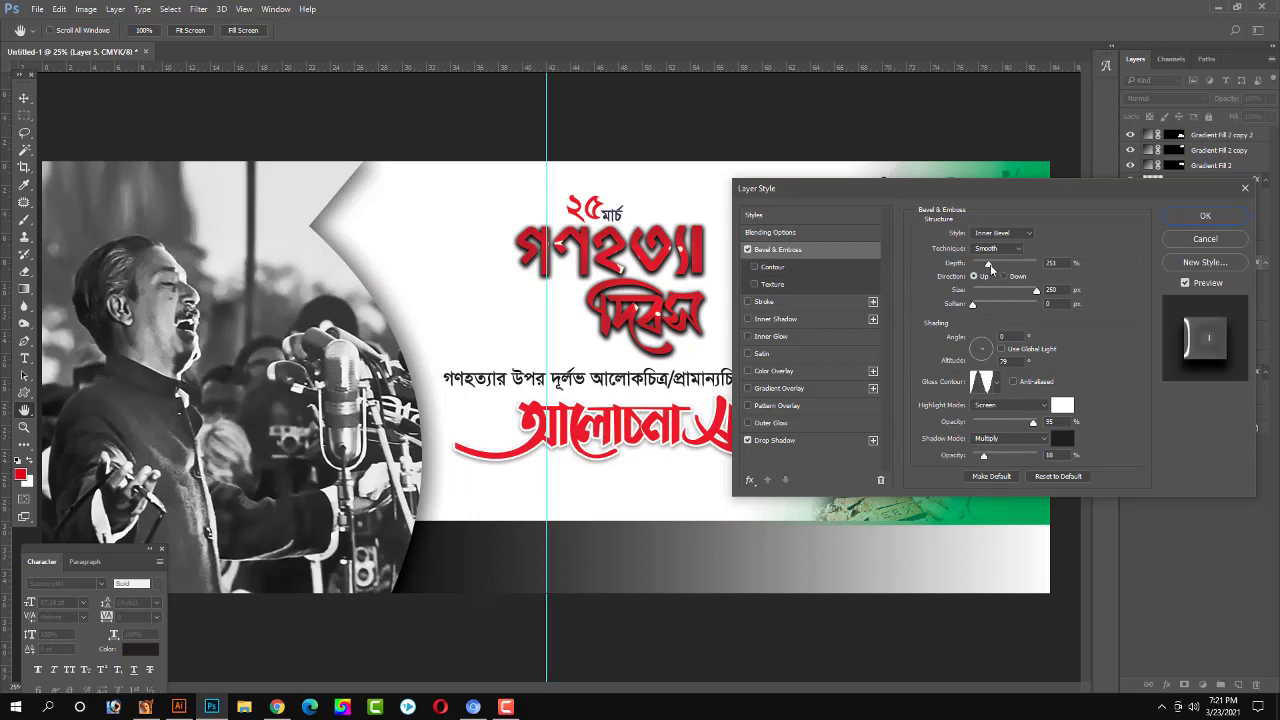
drag(989, 263, 986, 293)
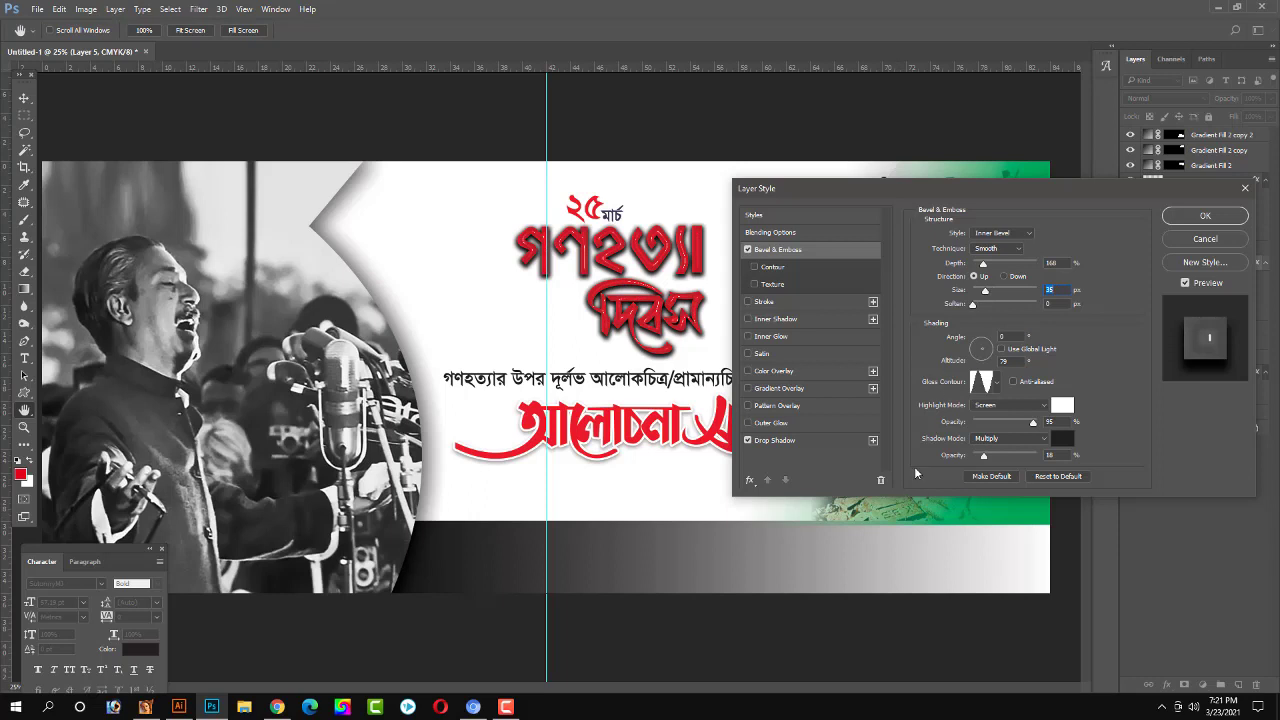
click(748, 388)
click(784, 390)
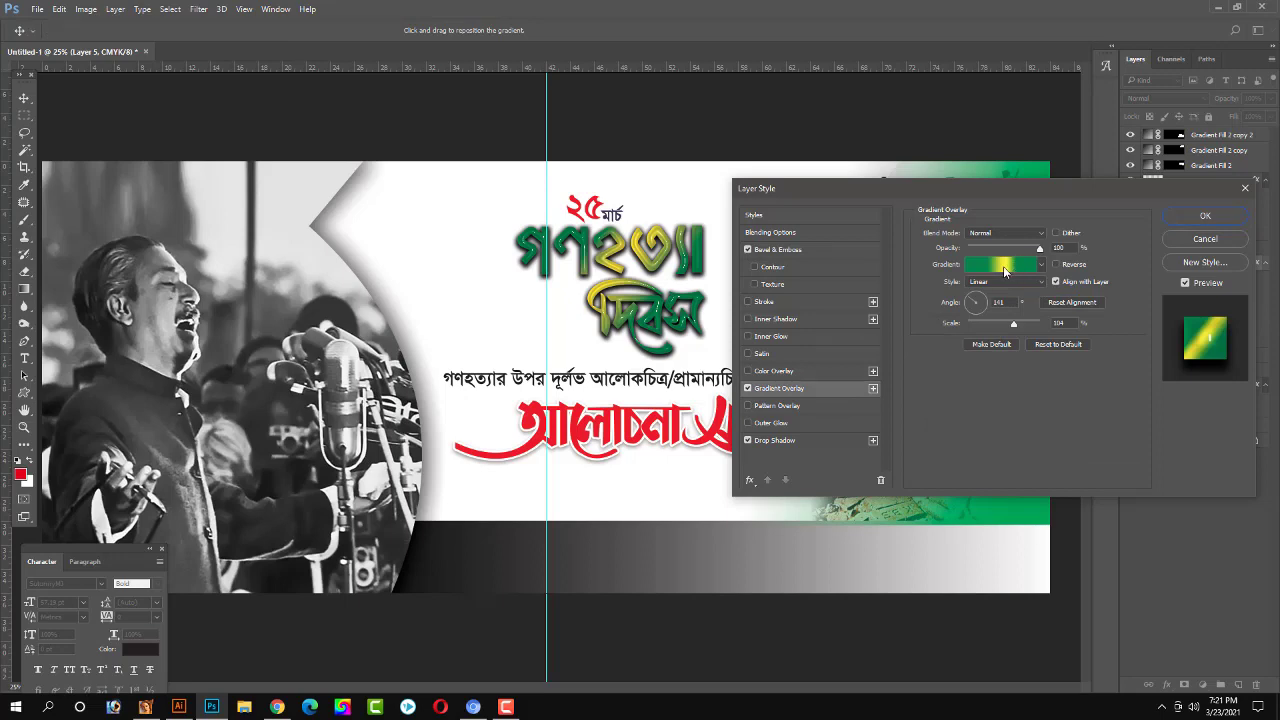
Make the title's gradient overlay radial and spread its stops toward the ends.
click(1002, 265)
click(1017, 309)
click(1005, 287)
click(997, 302)
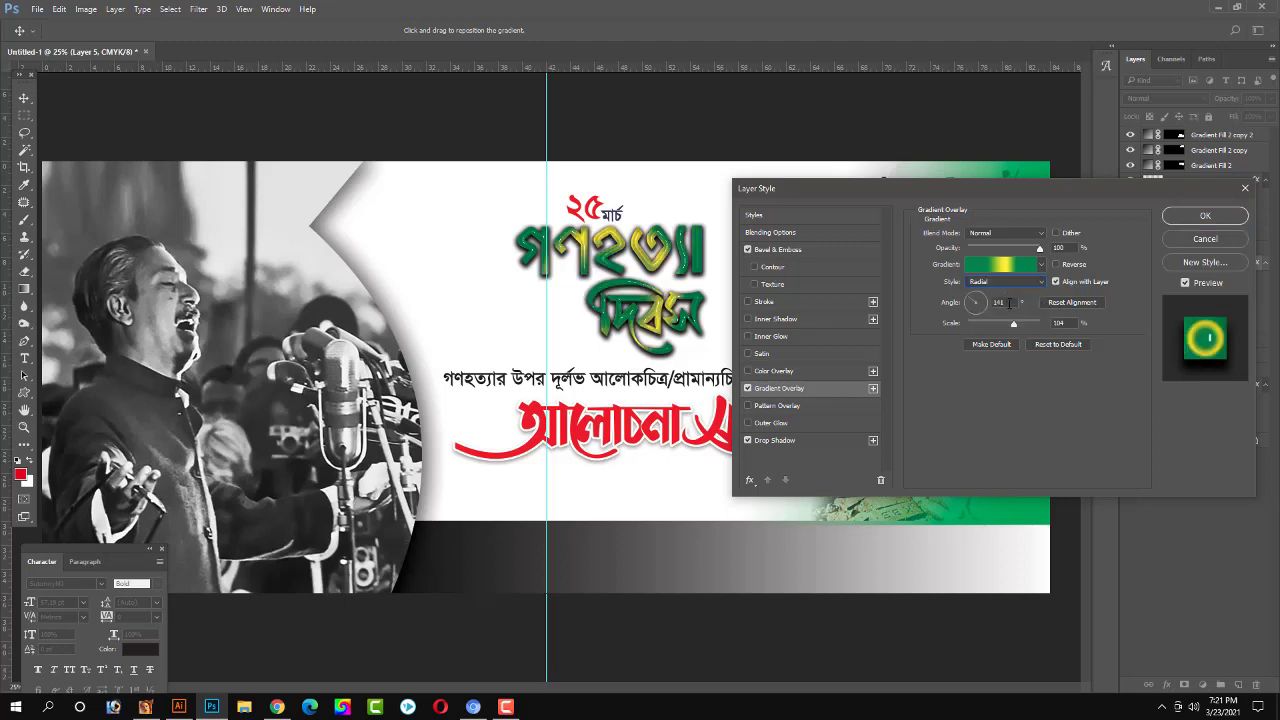
click(1008, 268)
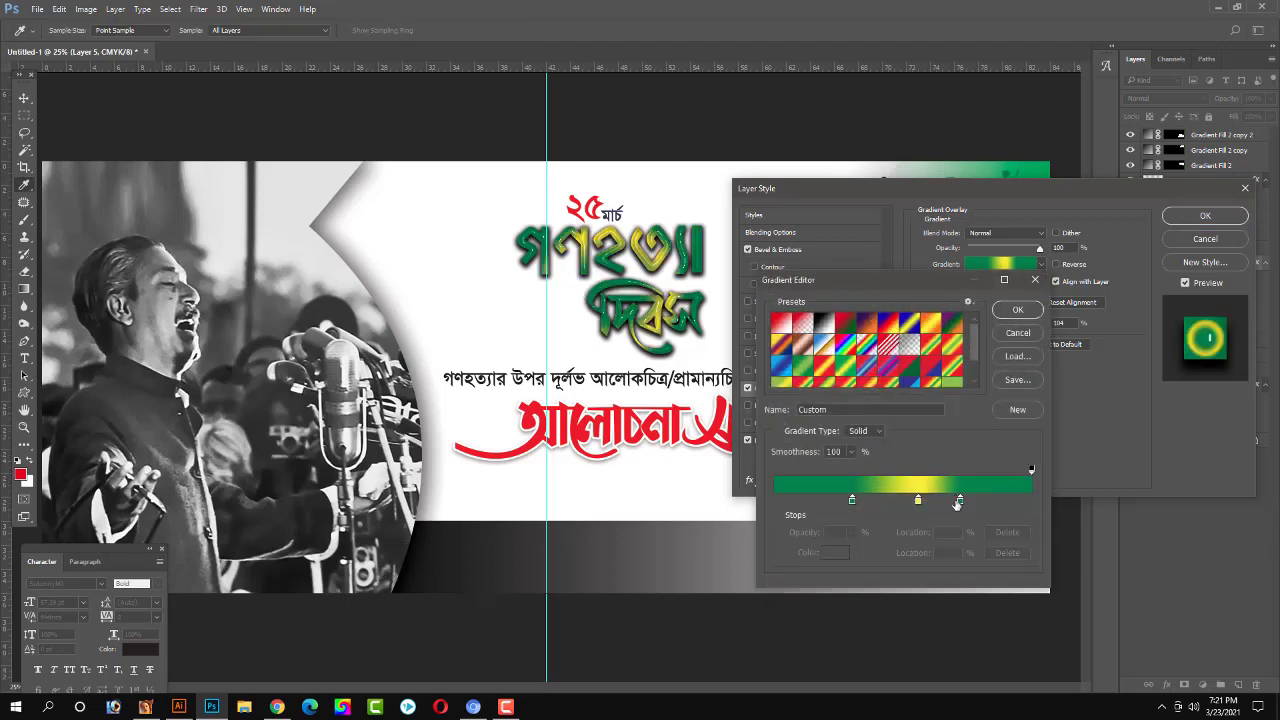
drag(959, 500, 1027, 500)
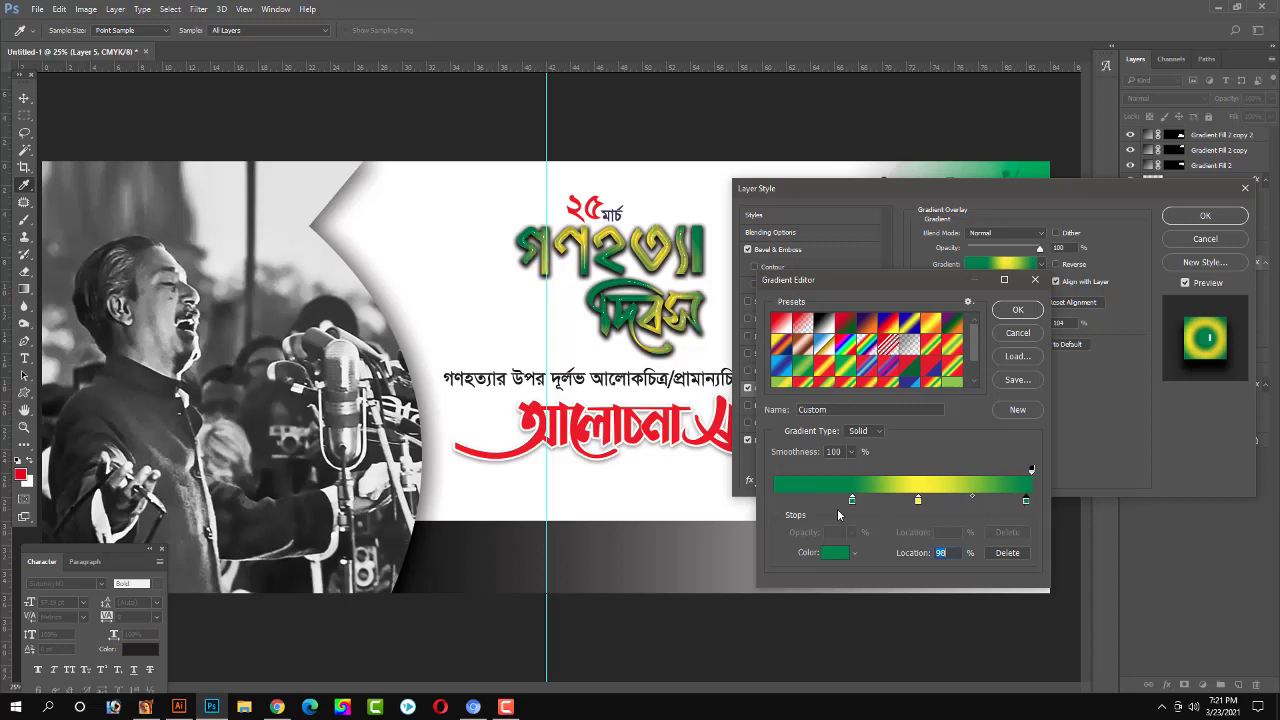
drag(853, 502, 800, 500)
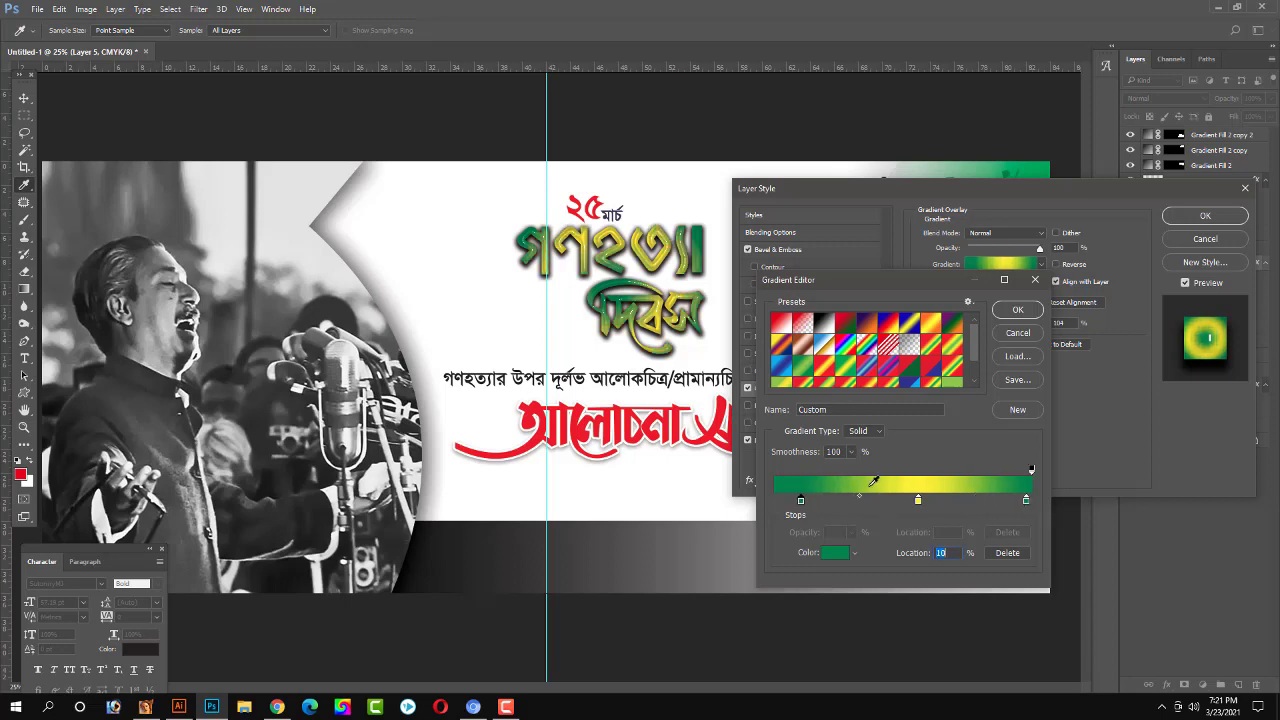
Recolour both outer gradient stops red and shift the left stop slightly inward.
double_click(1025, 501)
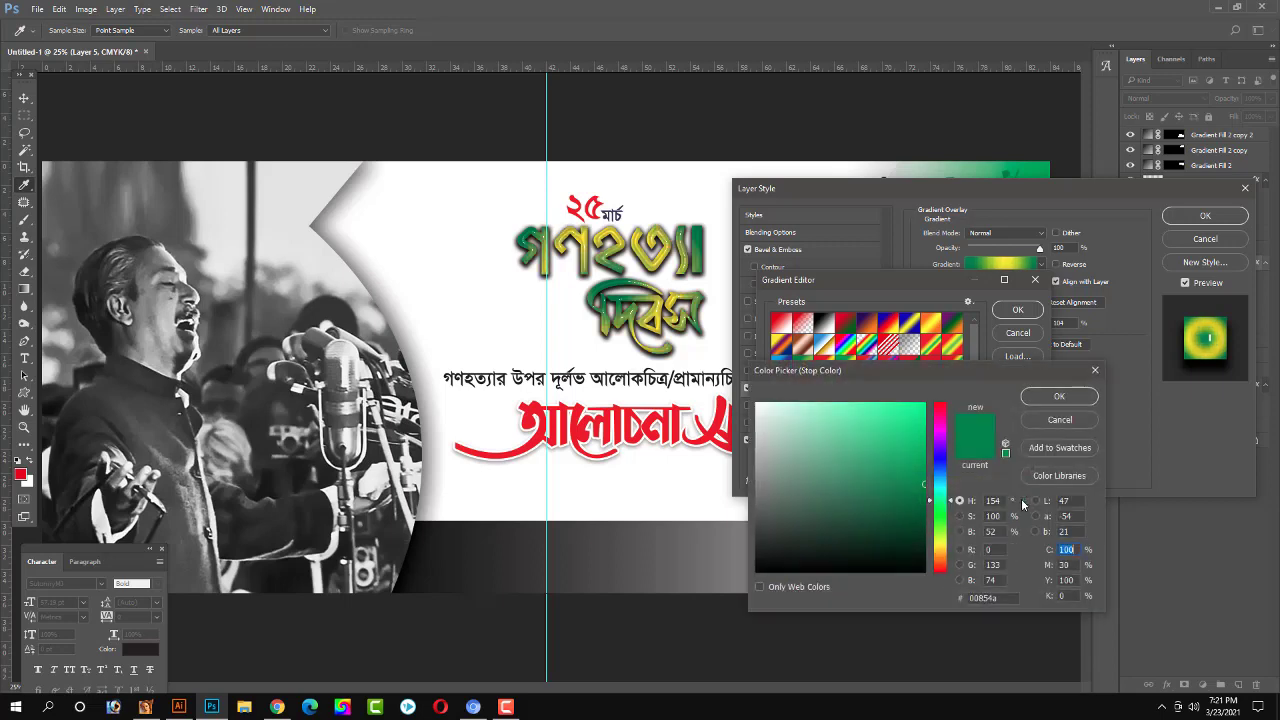
text(0)
key(Tab)
text(100)
key(Tab)
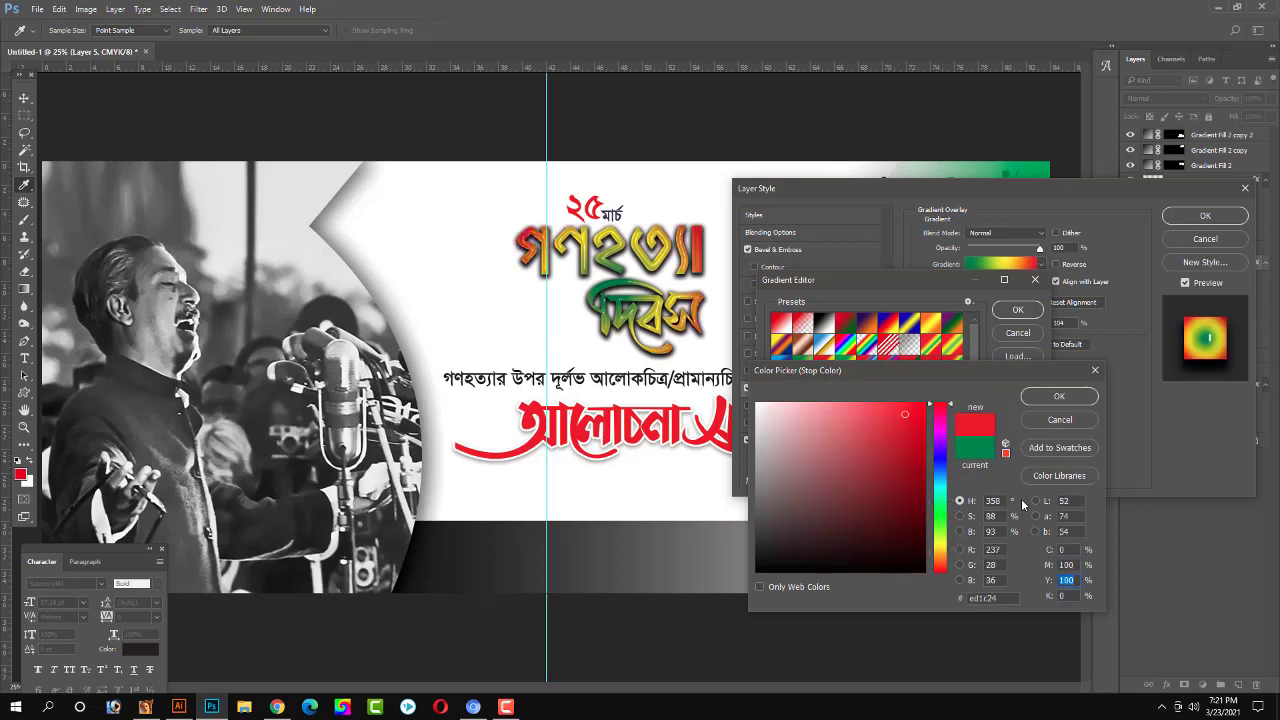
key(Return)
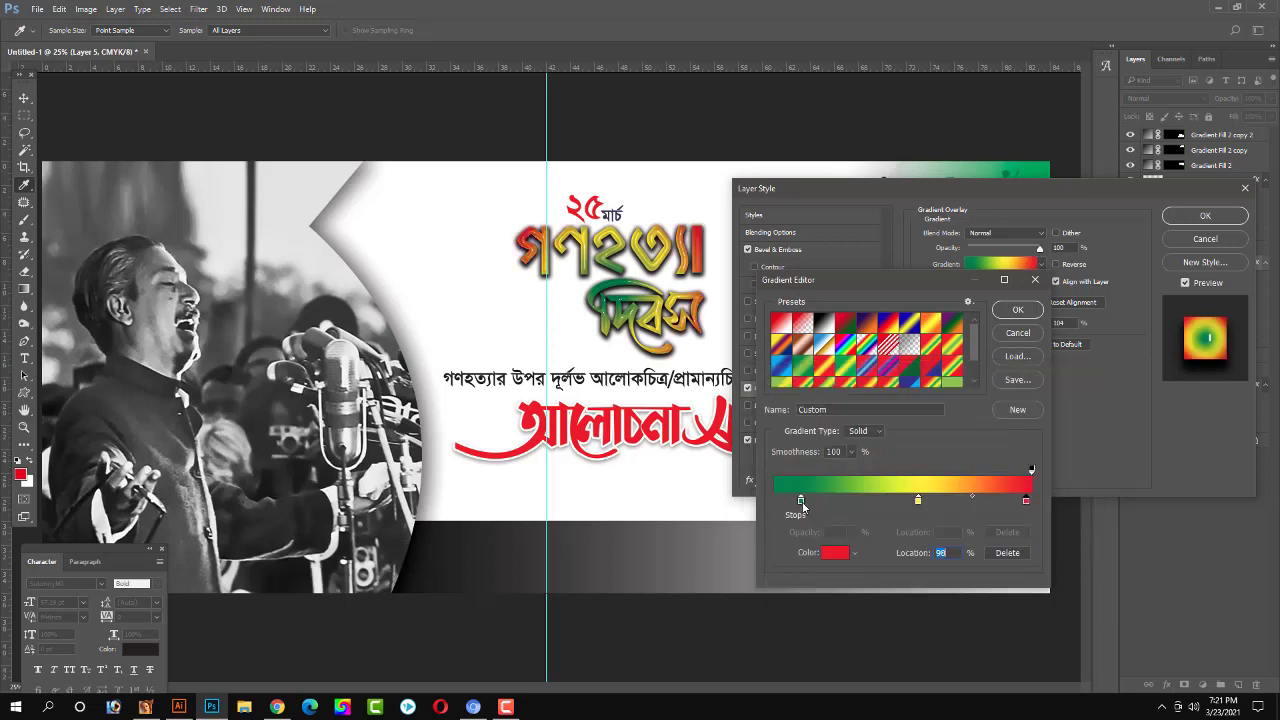
double_click(804, 502)
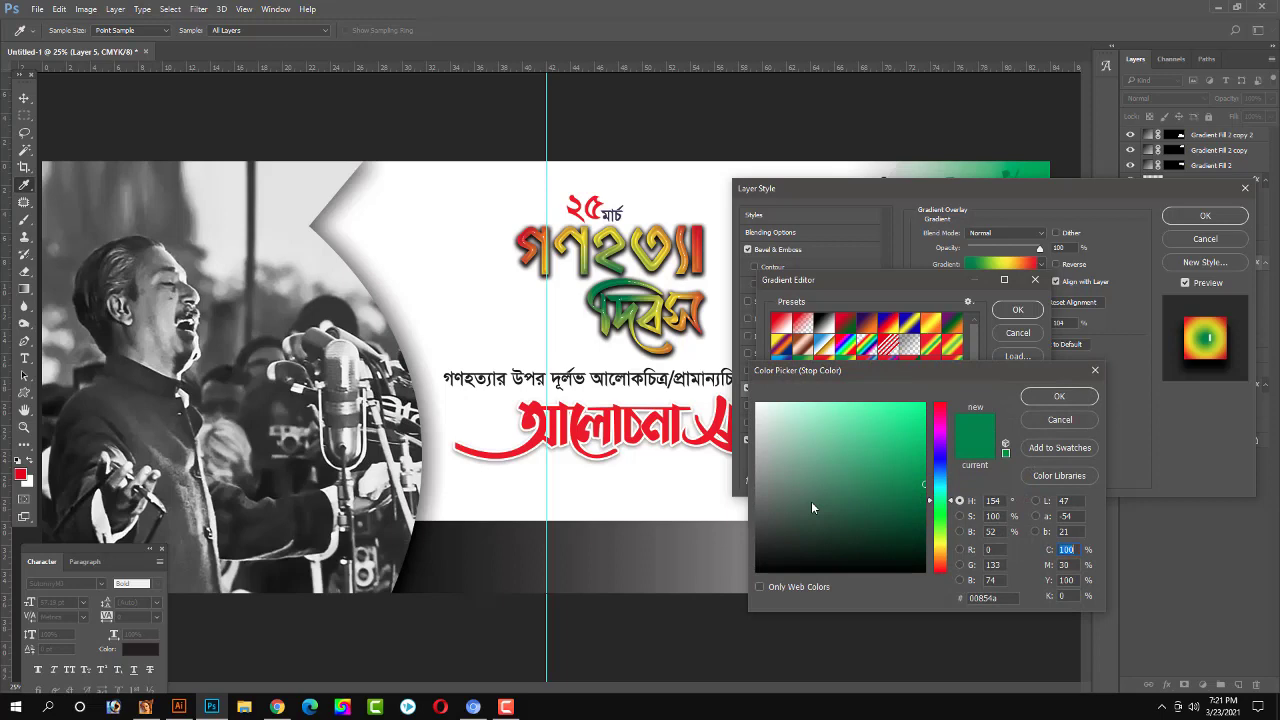
text(0)
key(Tab)
text(100)
key(Tab)
key(Return)
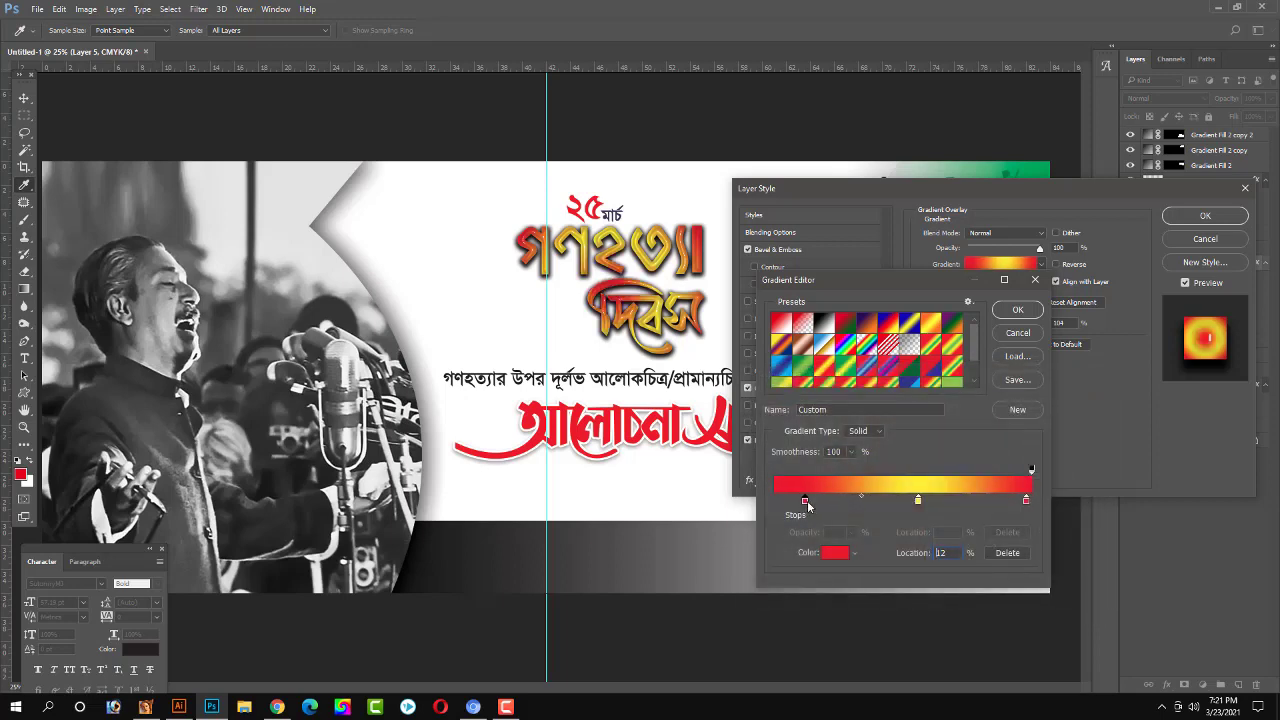
drag(800, 502, 834, 502)
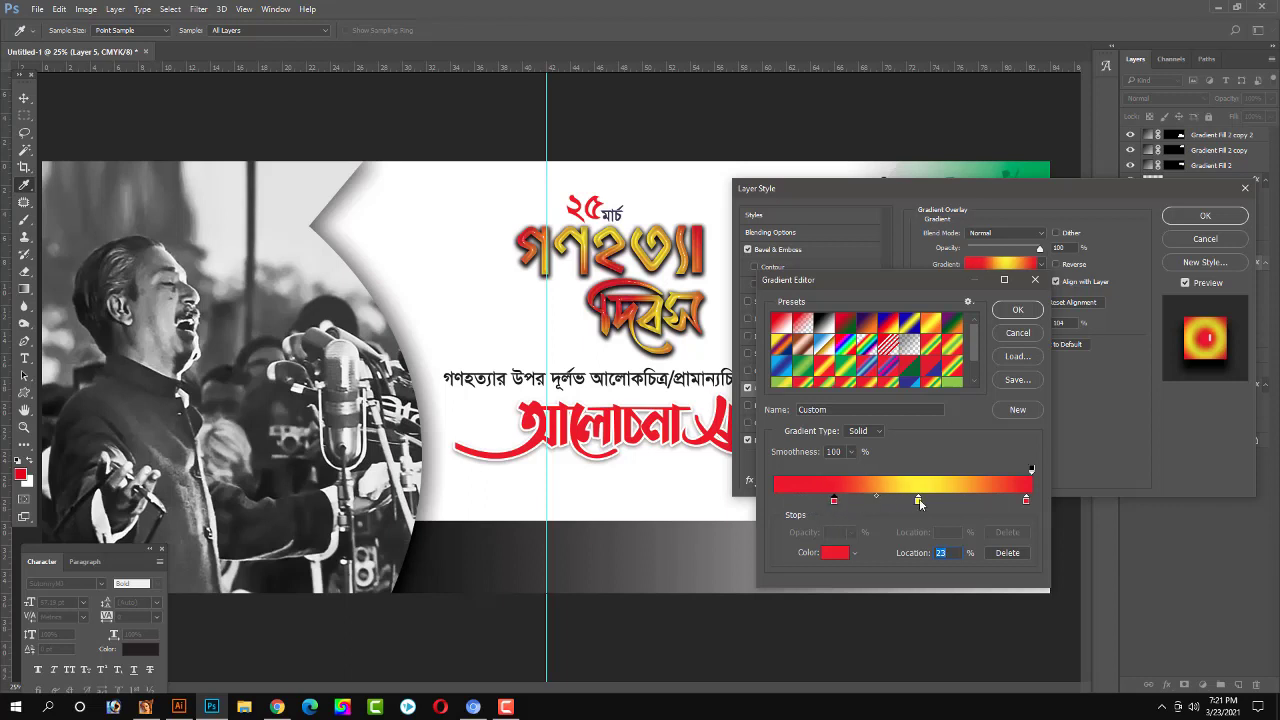
Move the right red stop to 87%, darken its red, and apply the red-yellow gradient.
drag(921, 503, 916, 503)
drag(1027, 503, 998, 503)
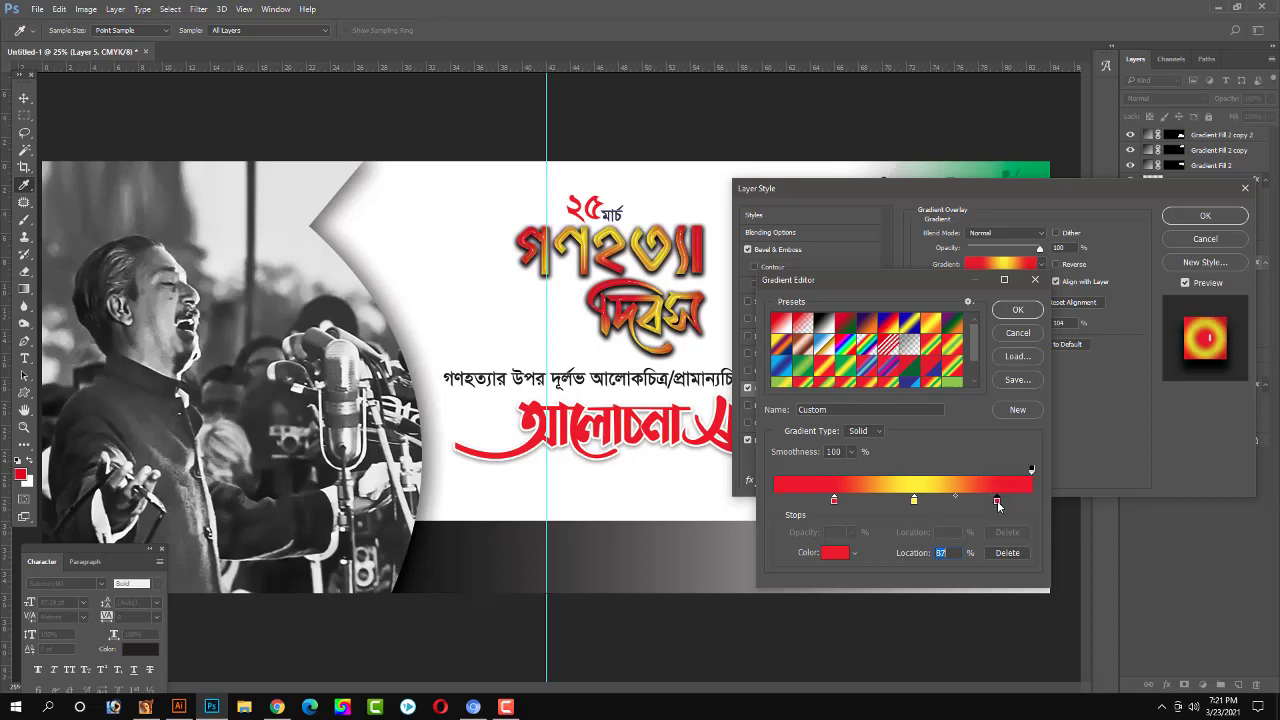
double_click(997, 502)
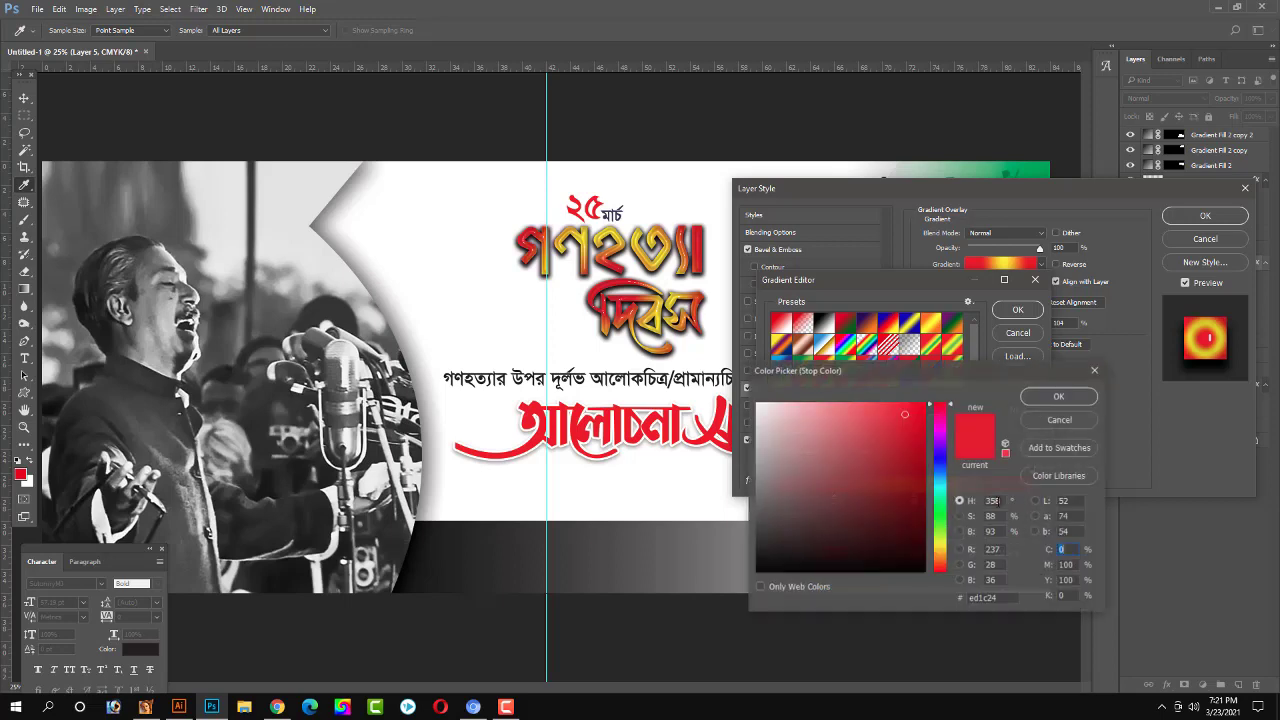
click(922, 471)
drag(925, 457, 923, 440)
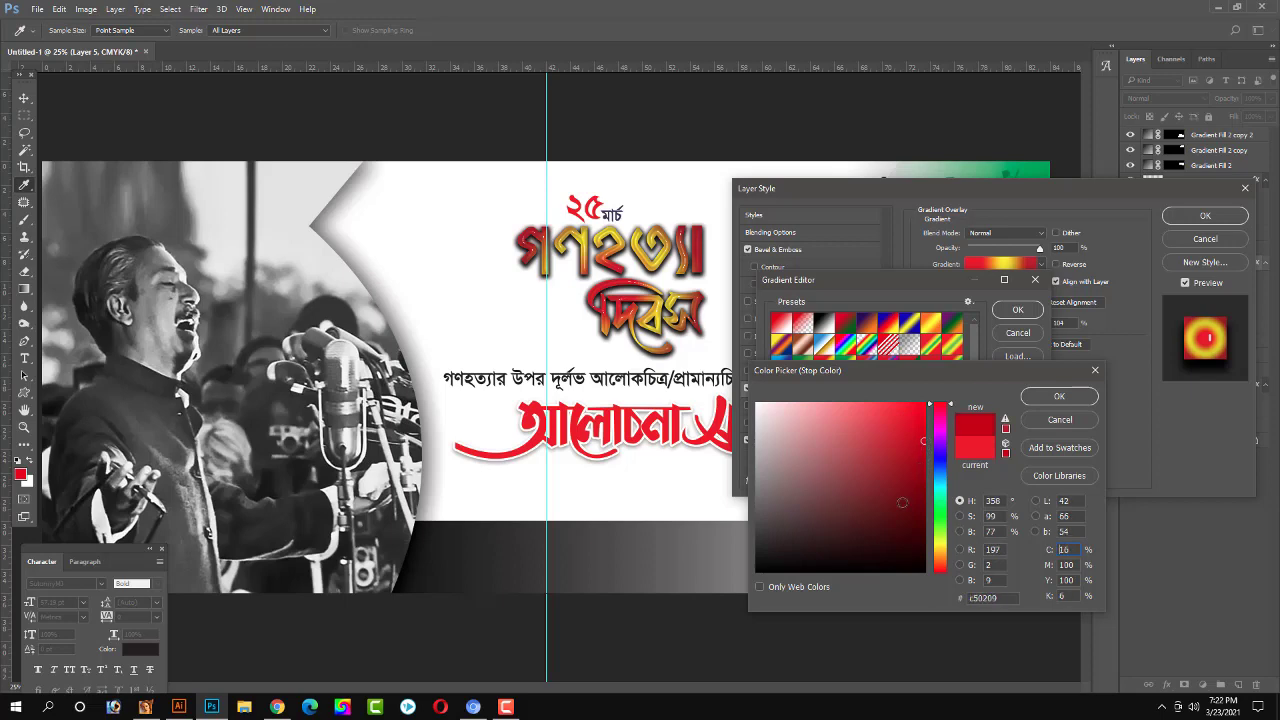
key(Return)
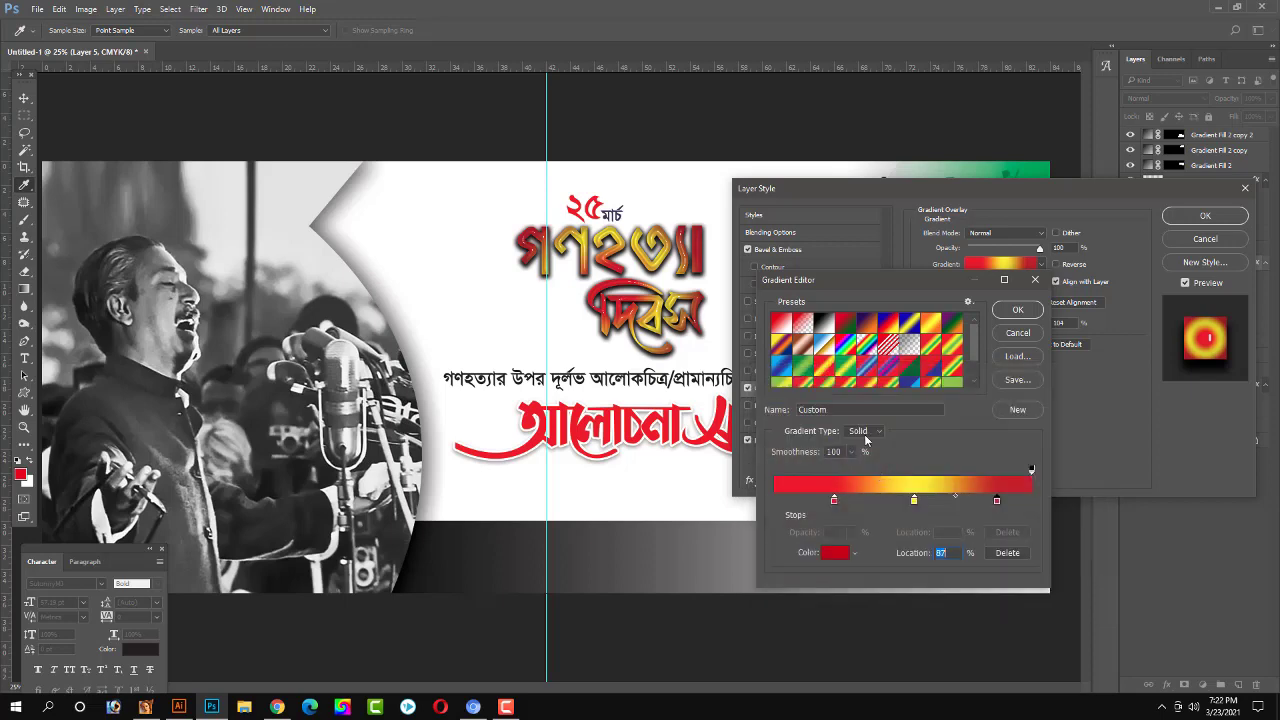
click(913, 500)
key(Return)
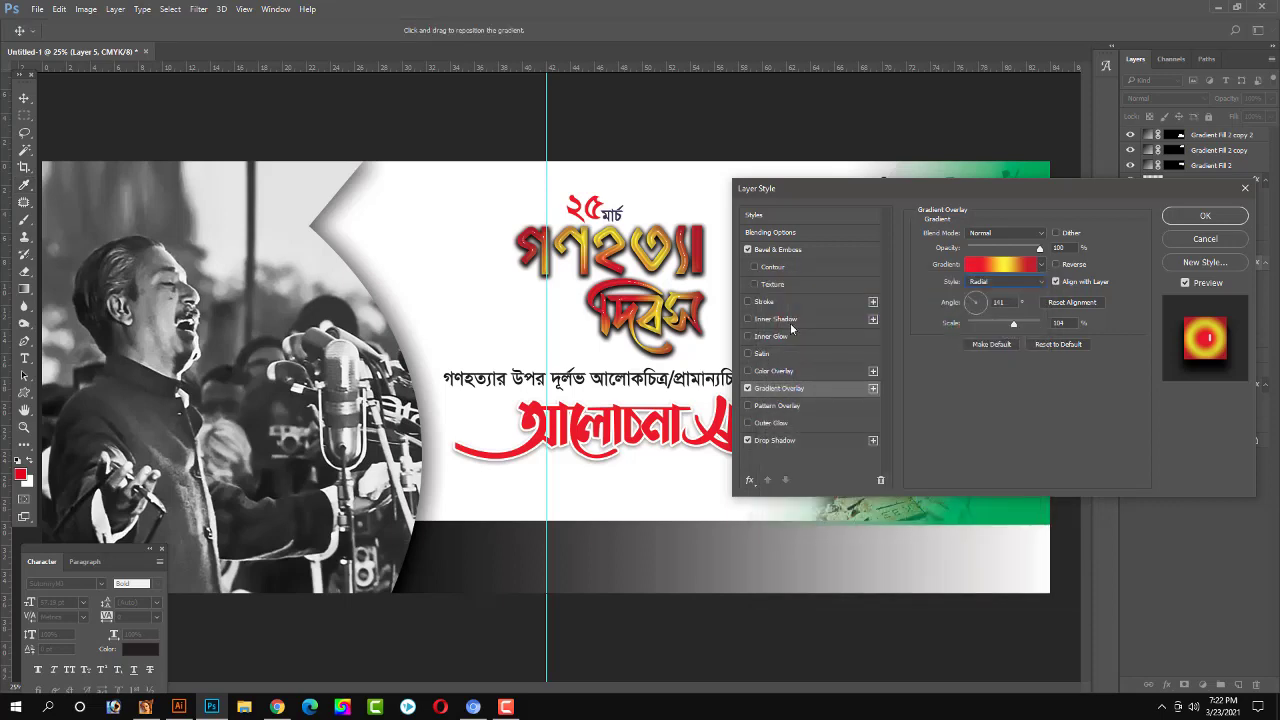
Add an 18 px stroke to the title and lower the bevel depth to 74.
click(760, 301)
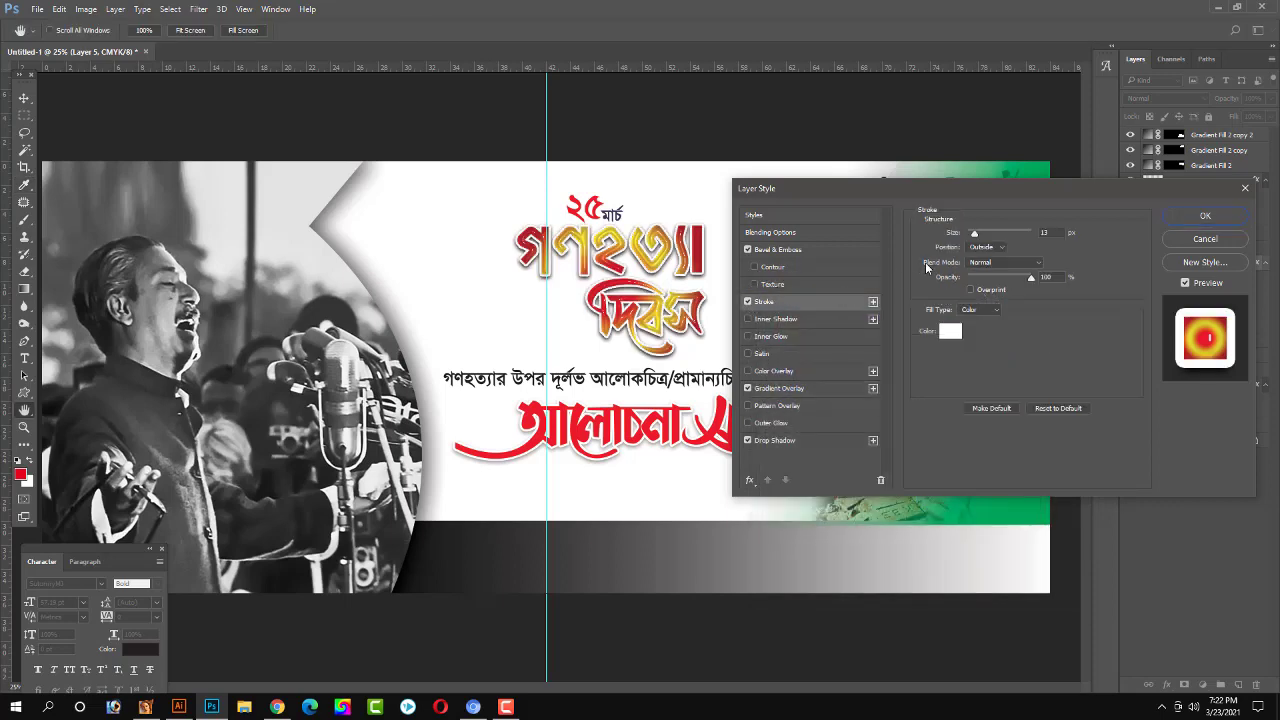
drag(977, 236, 973, 236)
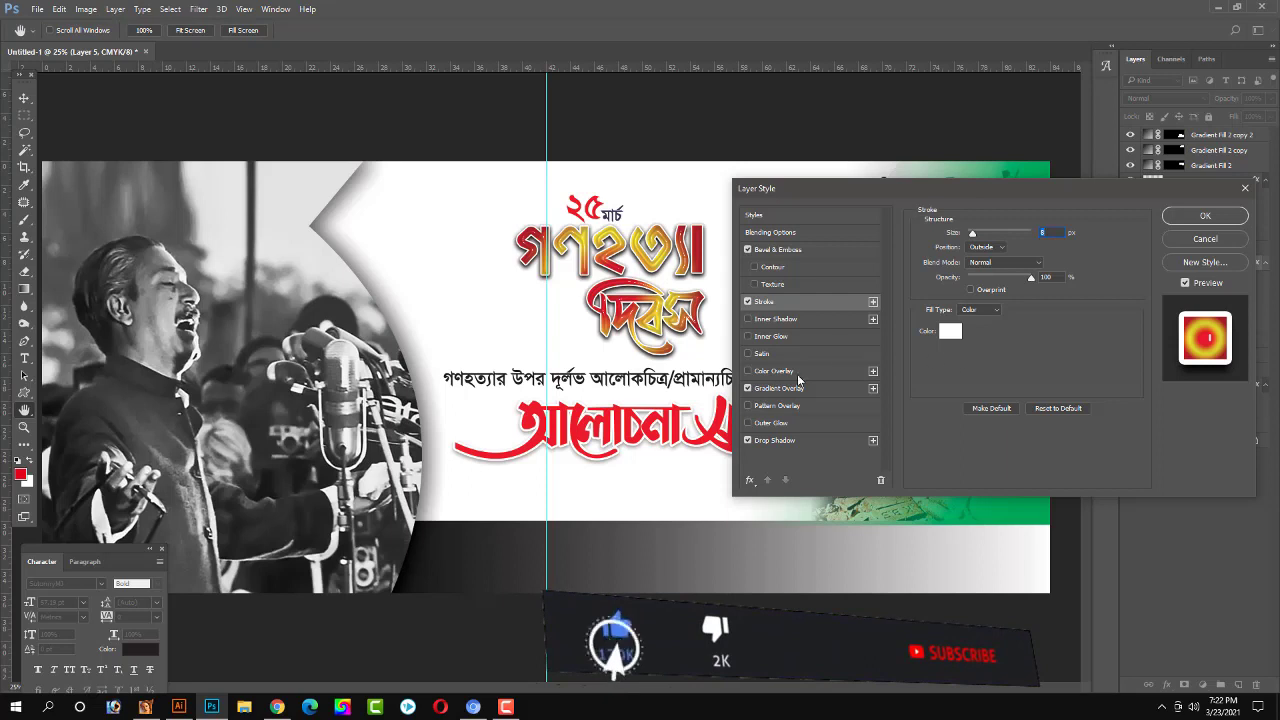
click(821, 249)
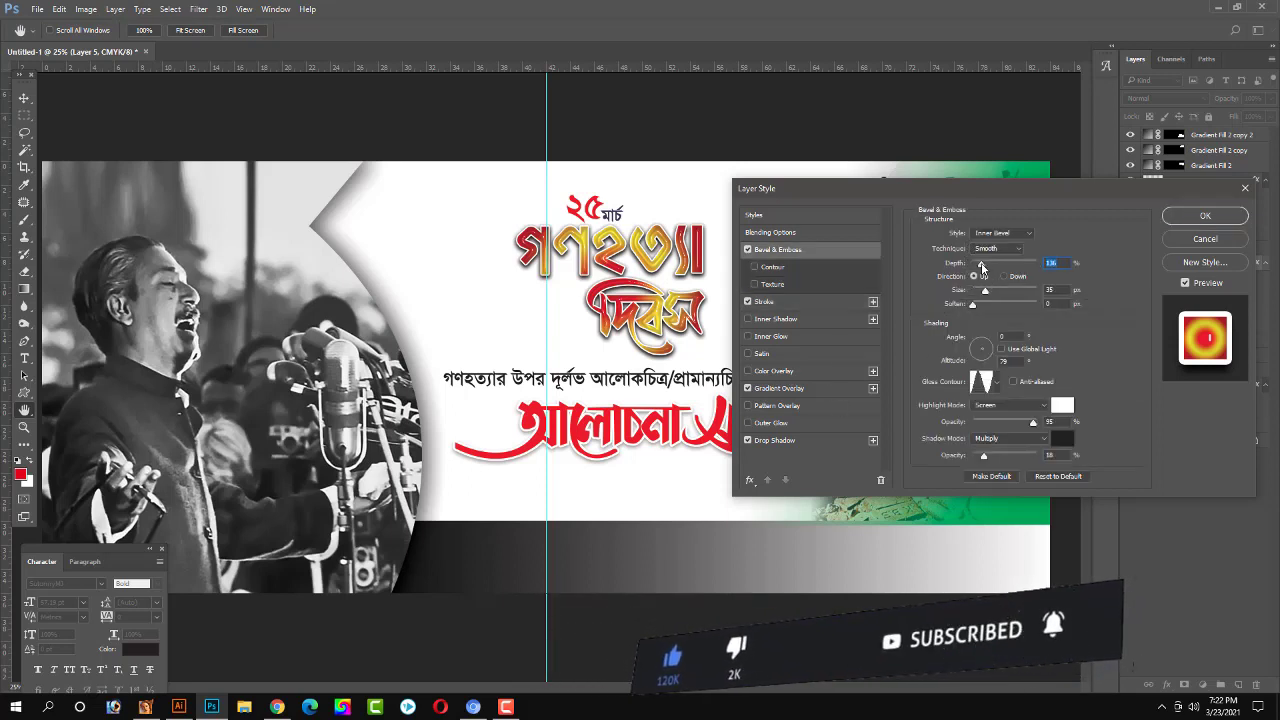
drag(981, 266, 977, 265)
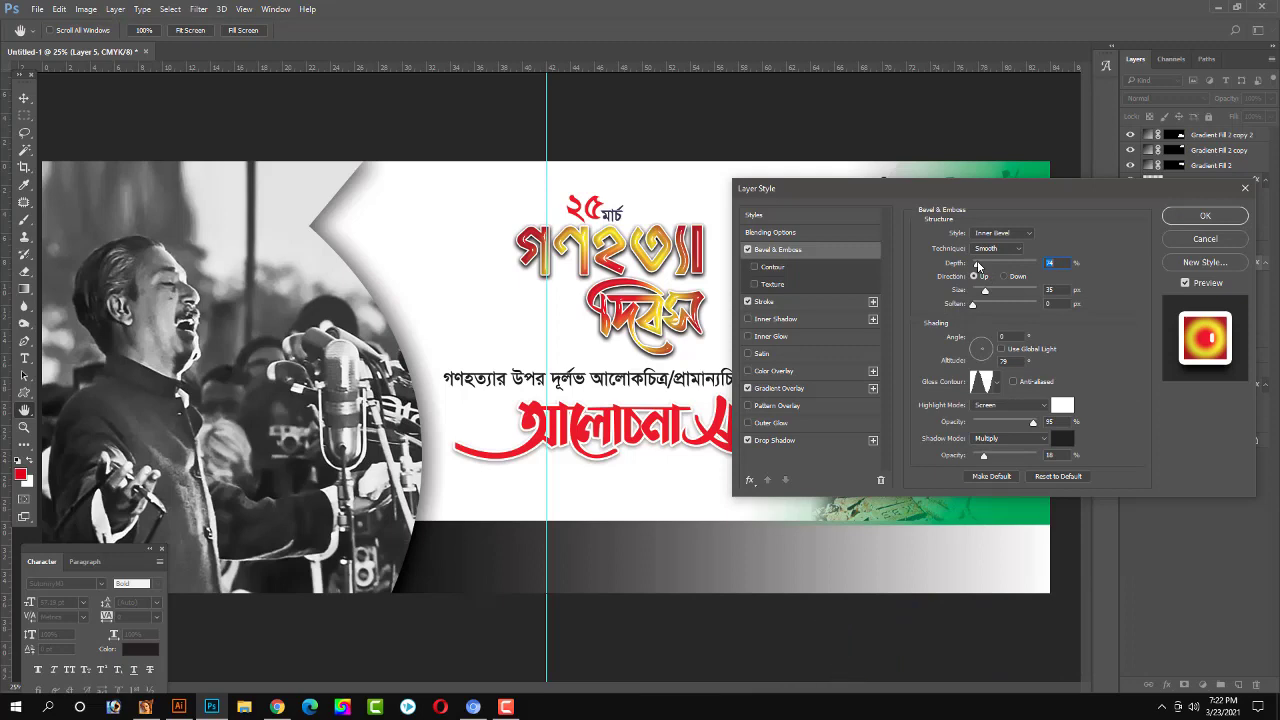
key(Return)
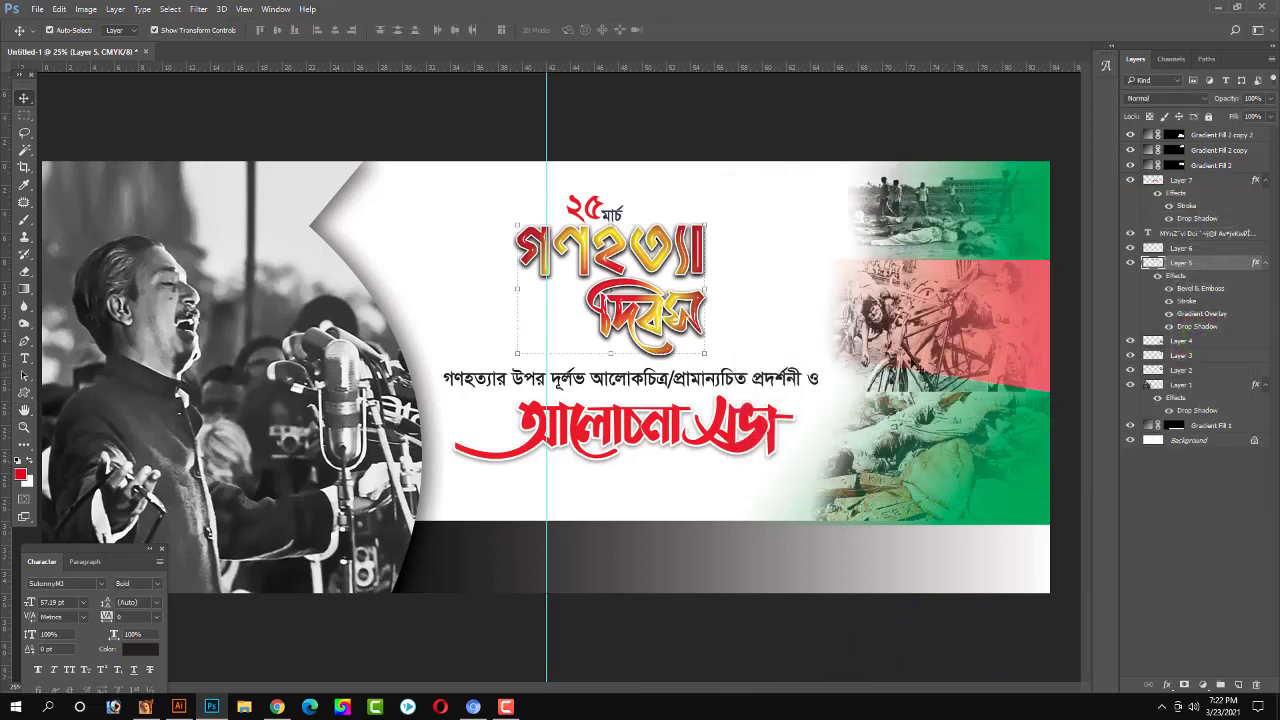
Remove the title's drop shadow.
double_click(1227, 266)
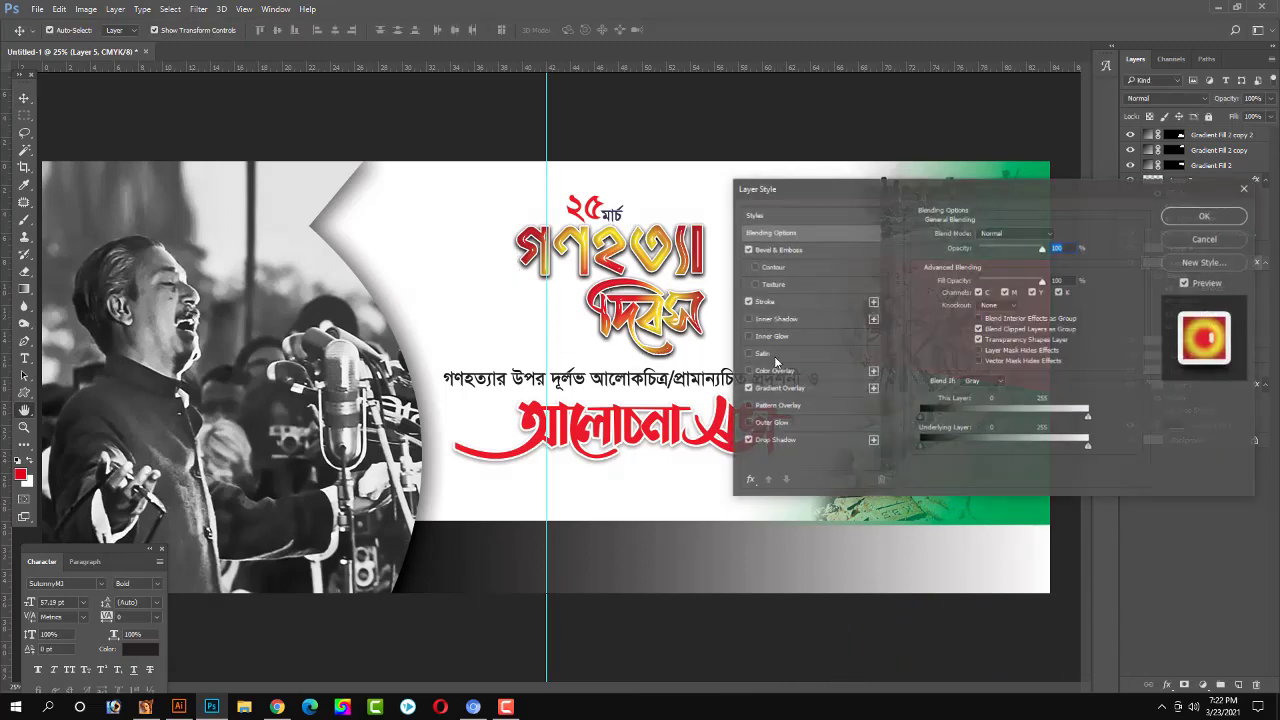
click(748, 441)
key(Return)
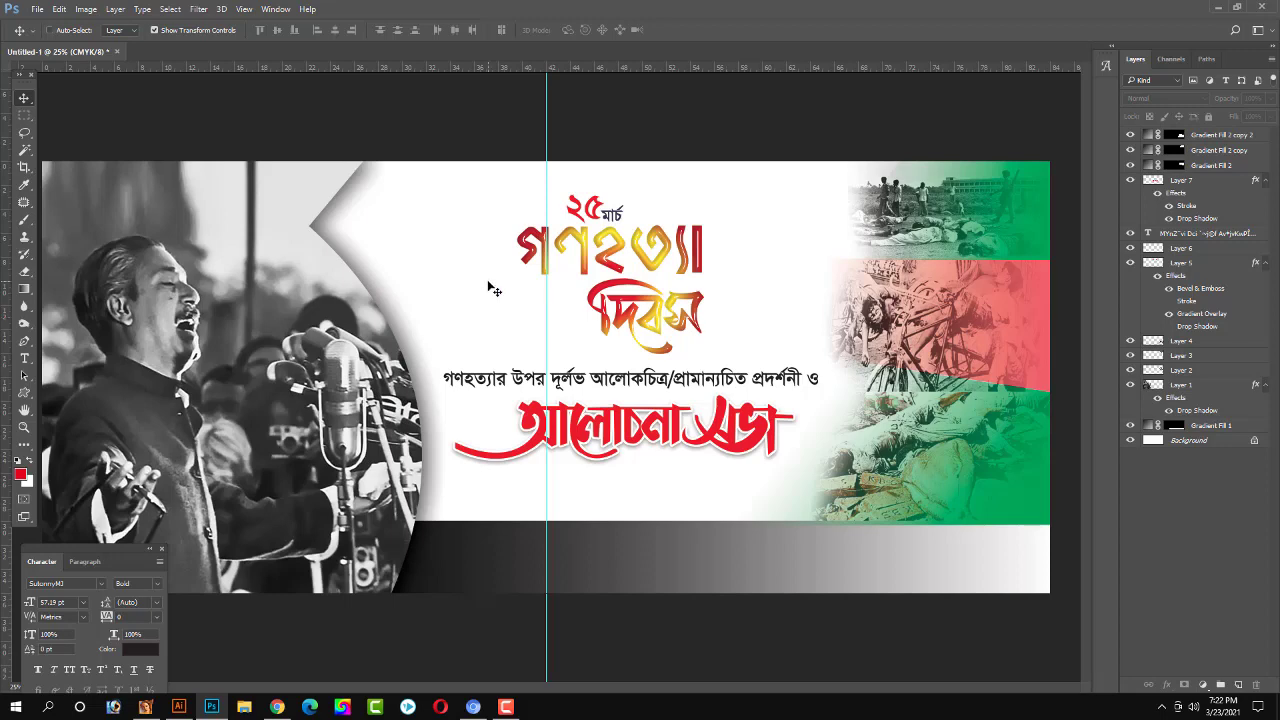
Open the old black background texture image.
key(ctrl+o)
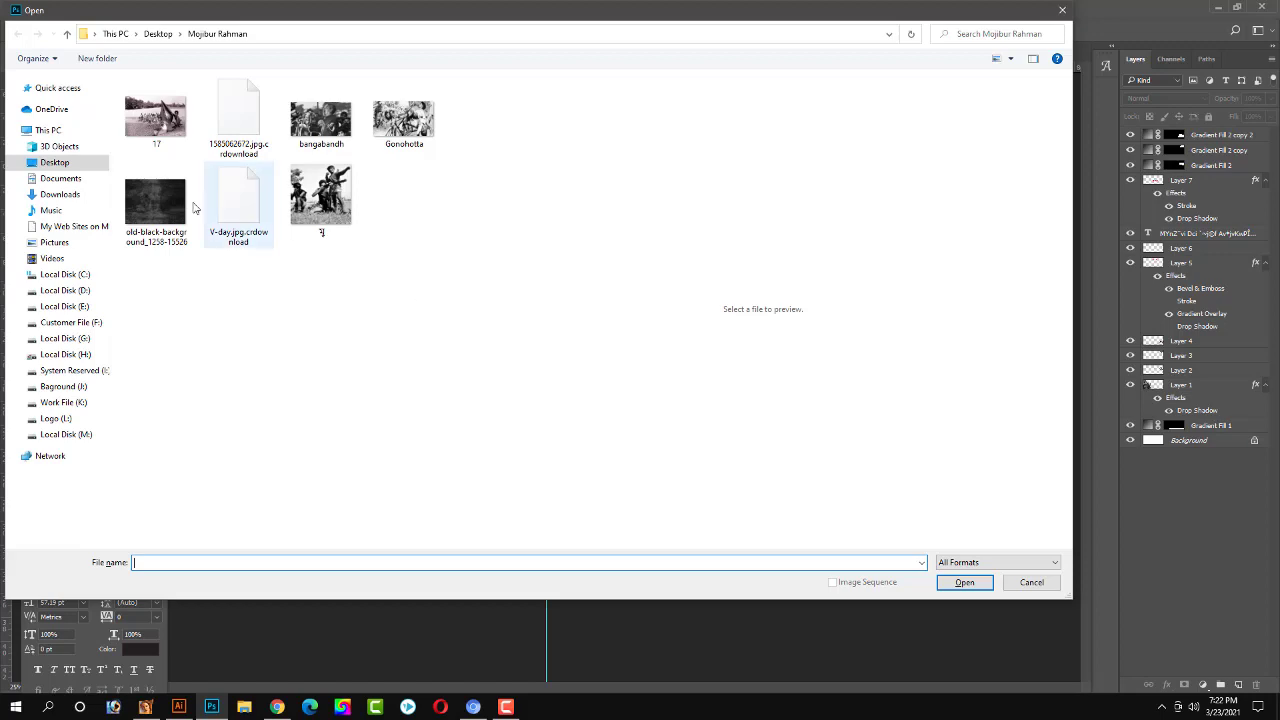
click(166, 206)
click(964, 582)
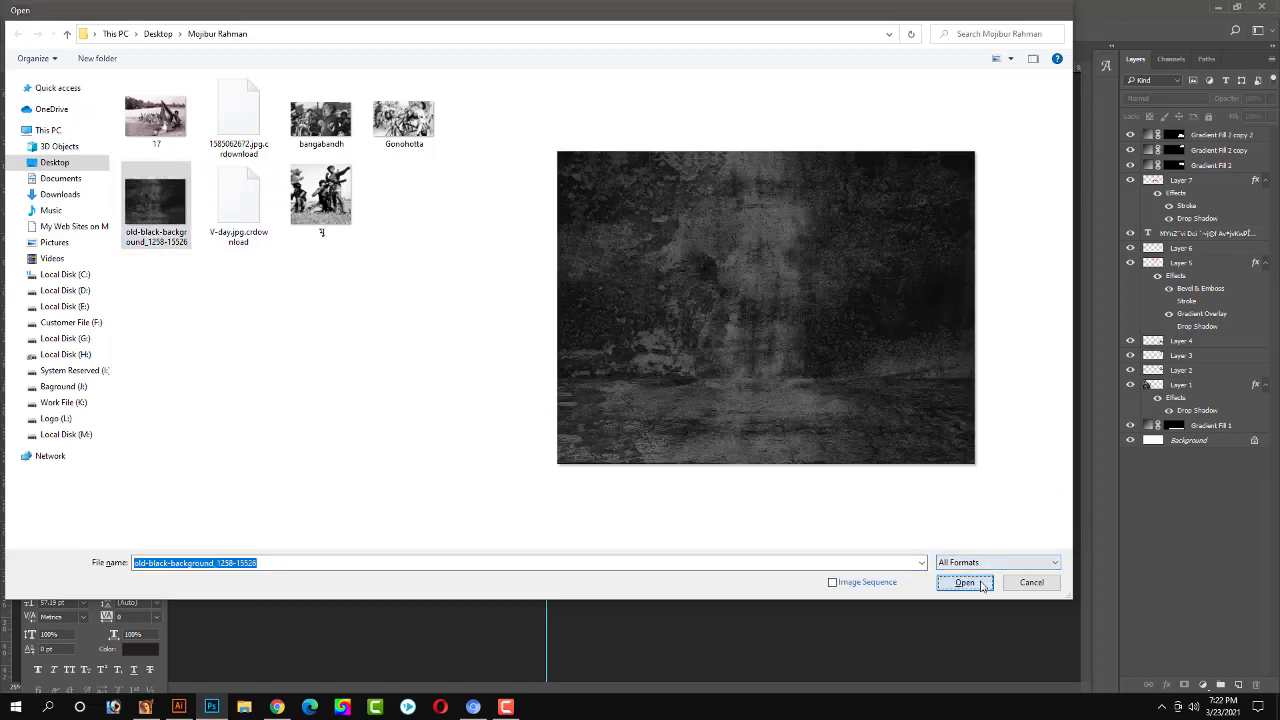
Select and copy an elliptical patch of the dark texture.
right_click(24, 115)
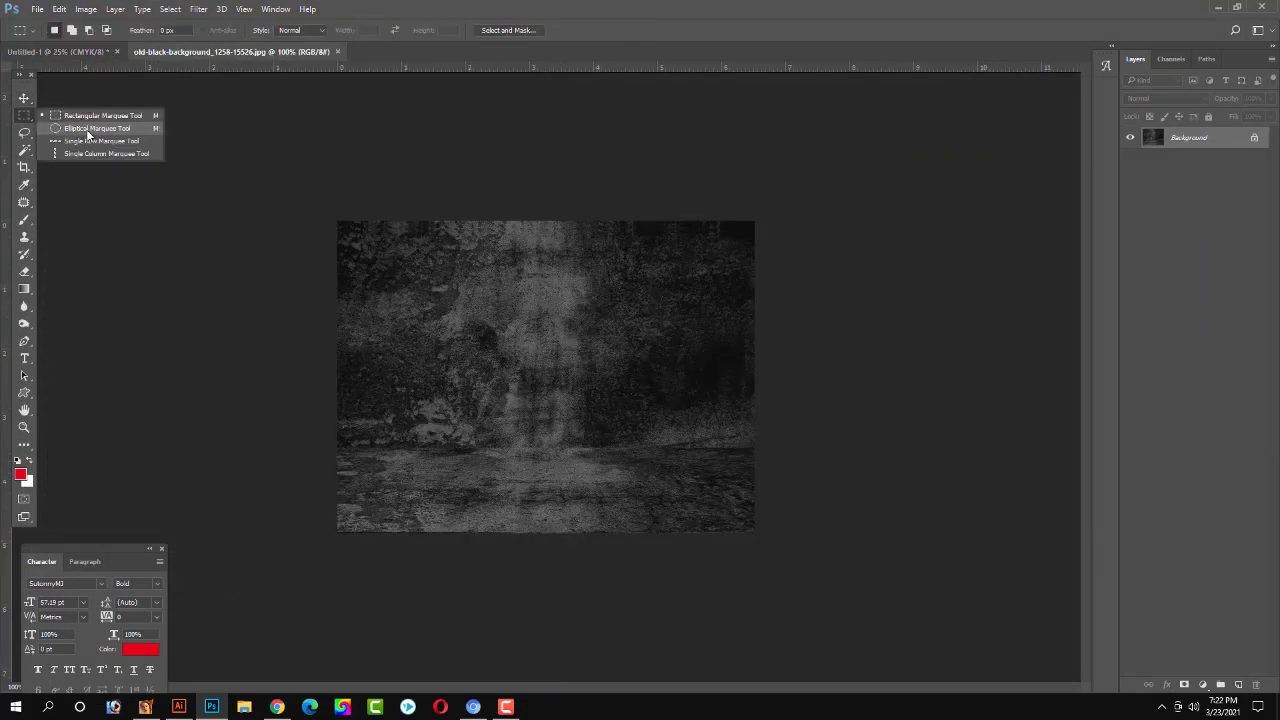
click(80, 136)
drag(415, 298, 497, 383)
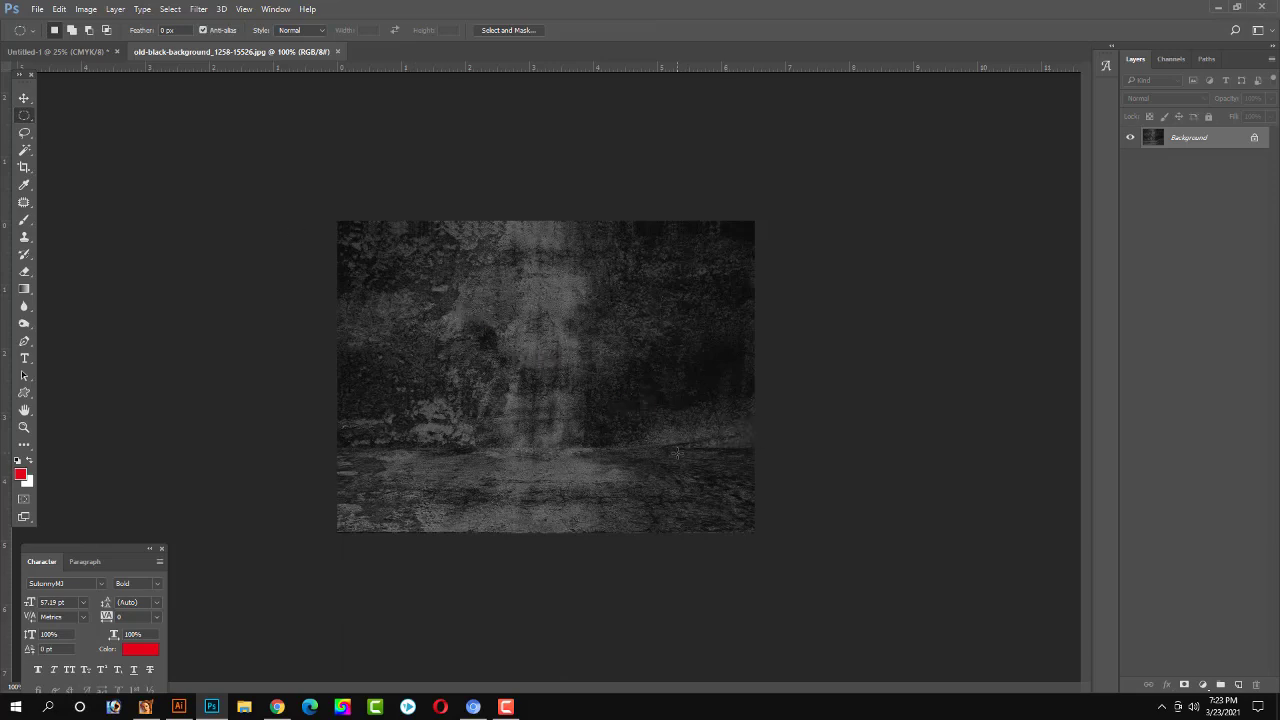
drag(680, 463, 328, 272)
drag(620, 330, 342, 492)
drag(392, 508, 396, 506)
key(ctrl+BackSpace)
key(ctrl+d)
Paste the ellipse into the banner, shrink it and place it over the title area.
key(ctrl+Tab)
key(ctrl+v)
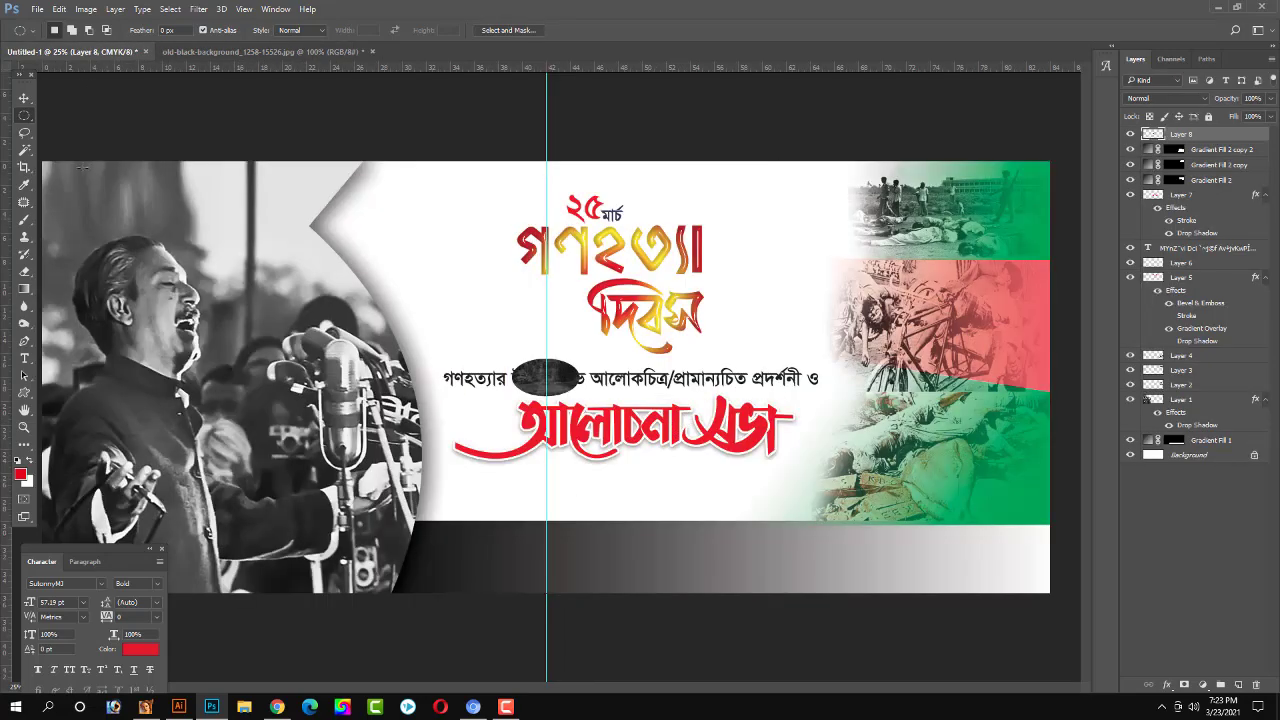
key(v)
key(ctrl+t)
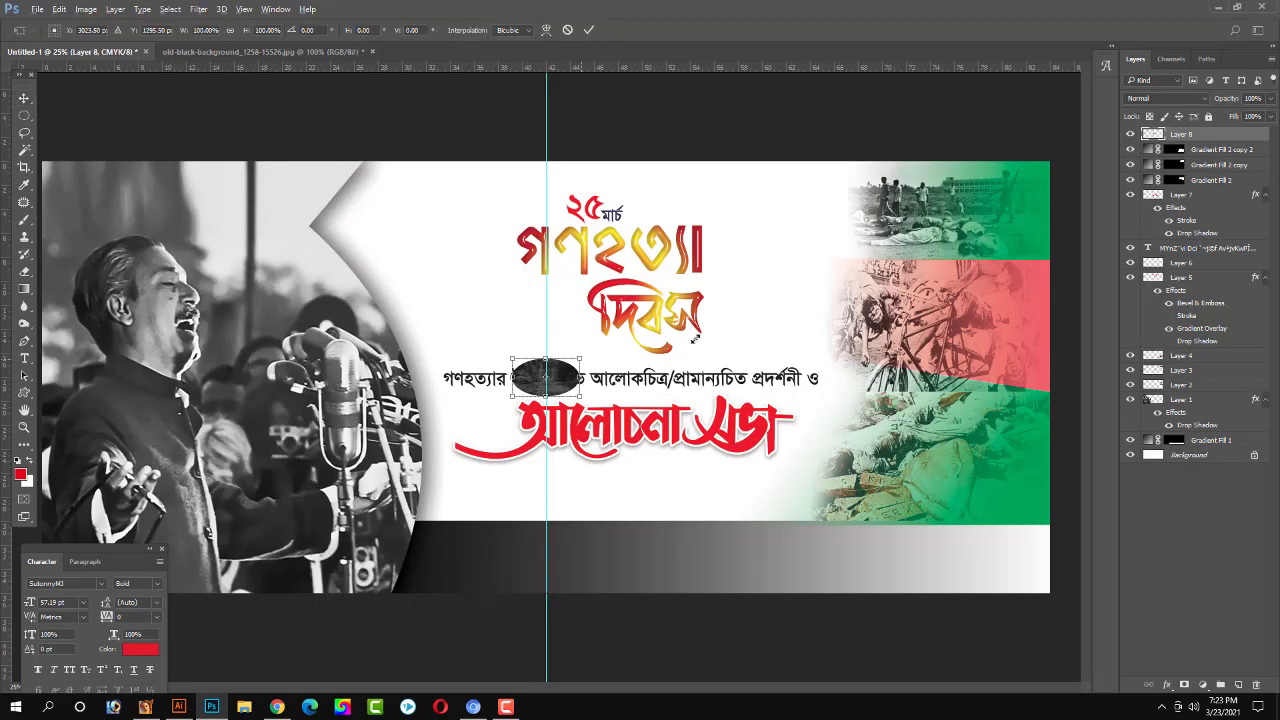
mouse_move(580, 358)
mouse_down()
mouse_move(700, 316)
mouse_move(711, 277)
mouse_up()
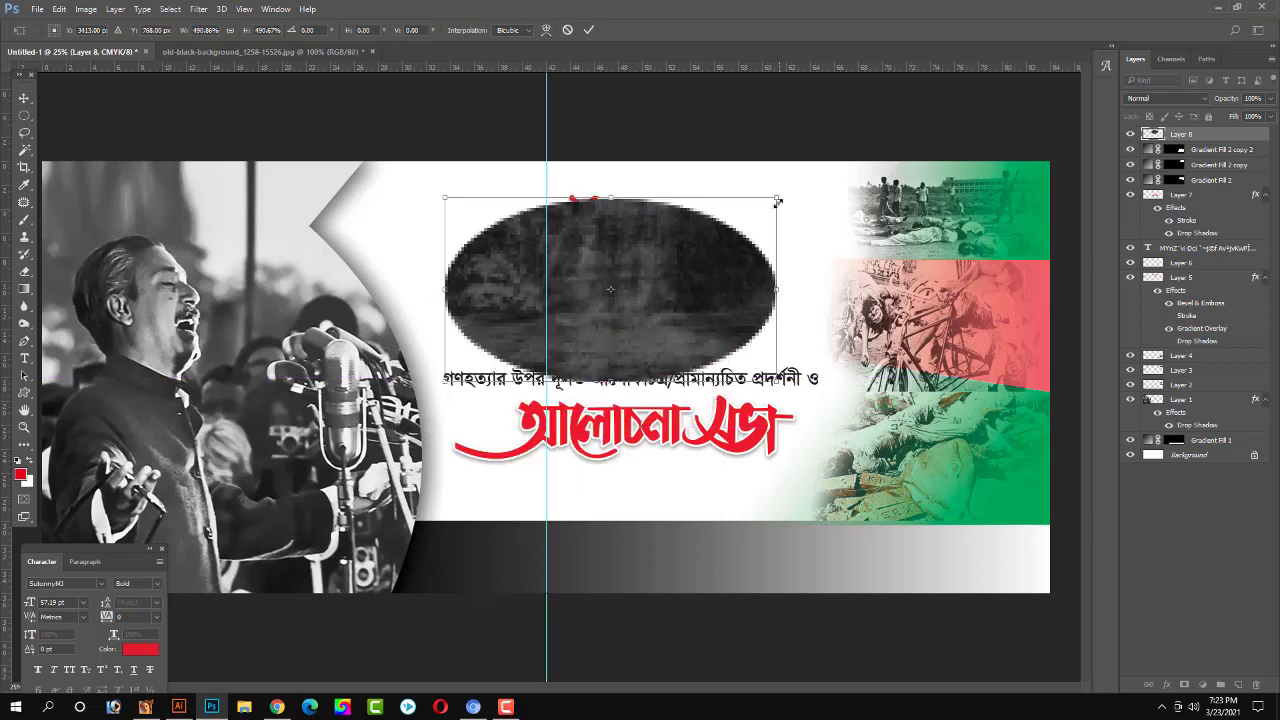
drag(777, 204, 744, 230)
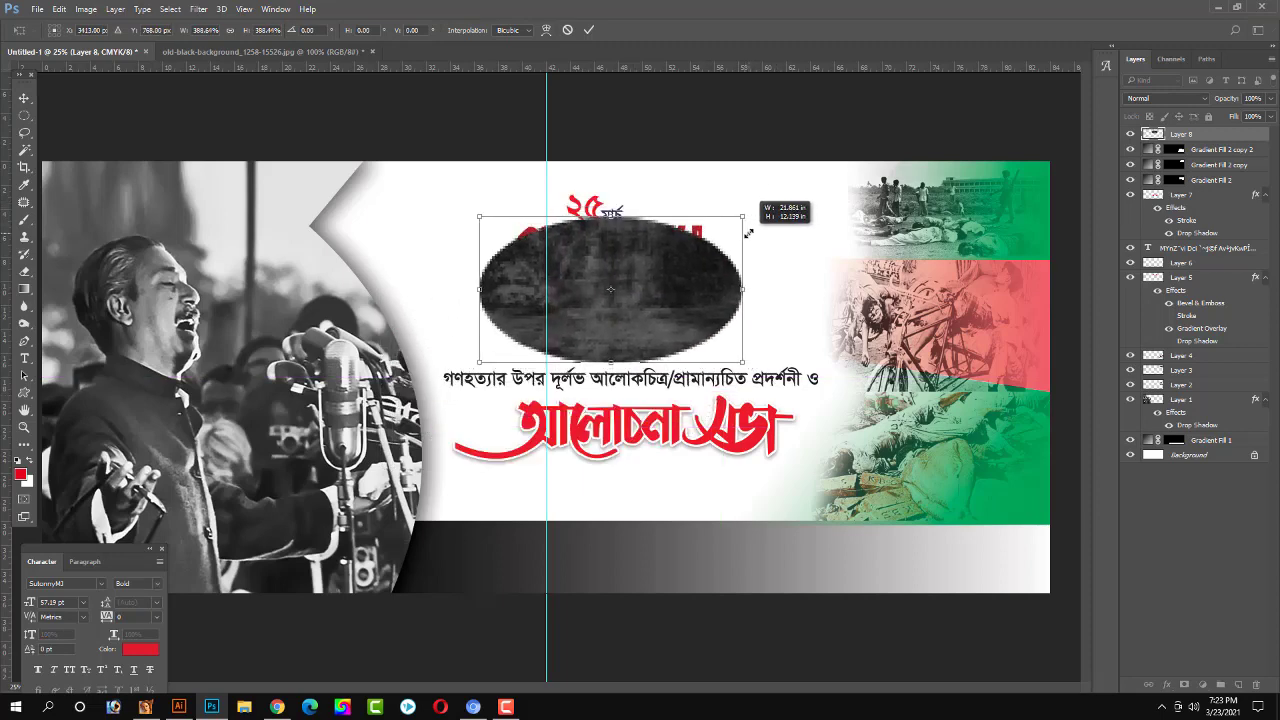
key(Return)
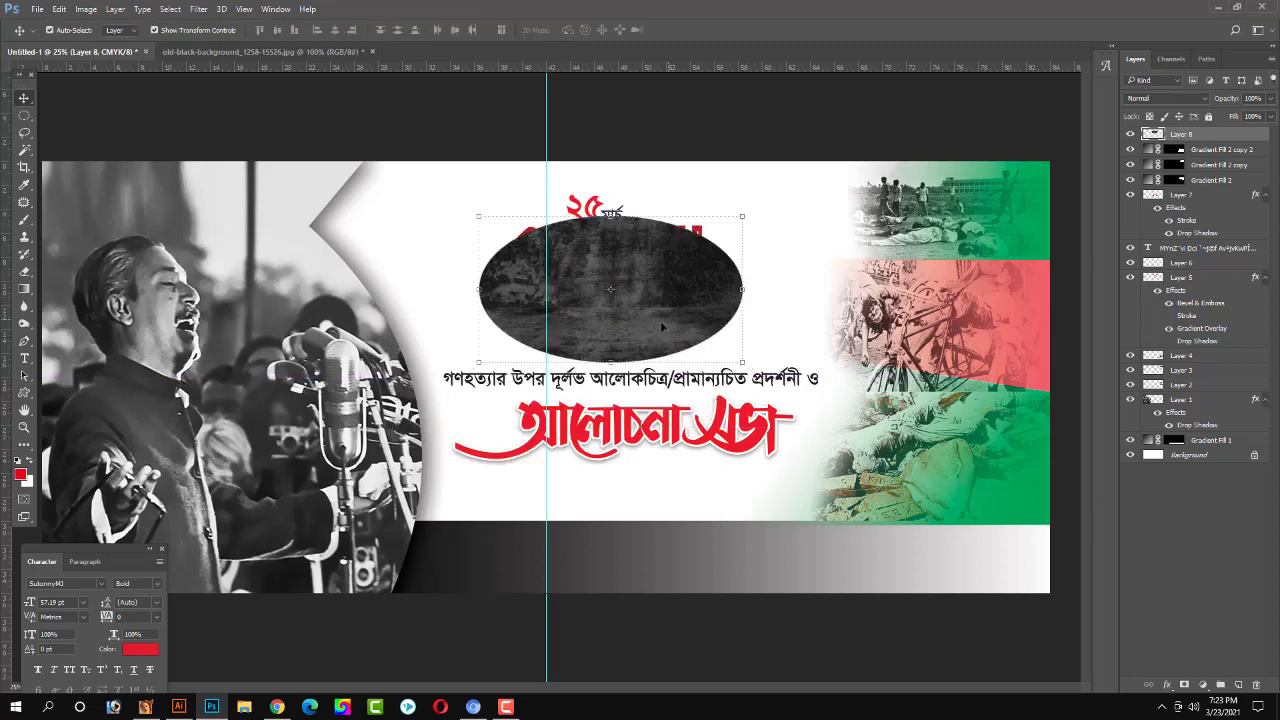
Send the ellipse behind the title and erase its edges into a soft grey smudge.
key(ctrl+shift+bracketleft)
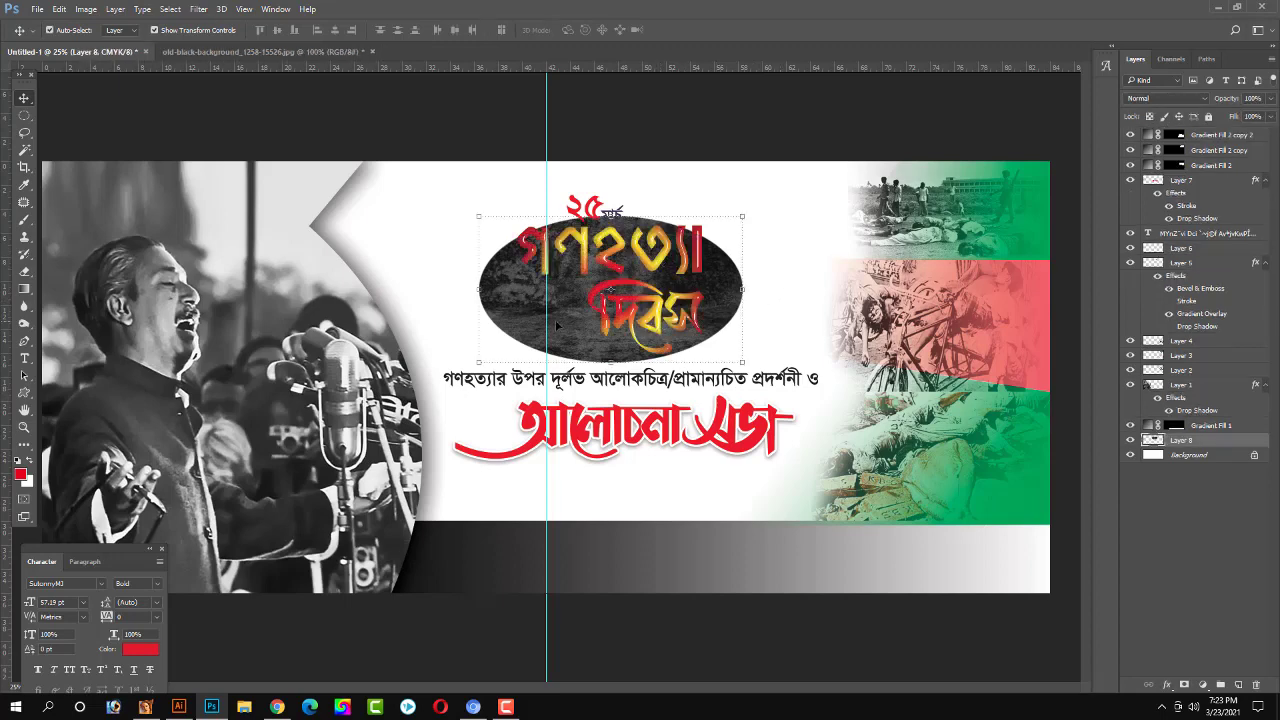
click(24, 271)
drag(743, 243, 835, 343)
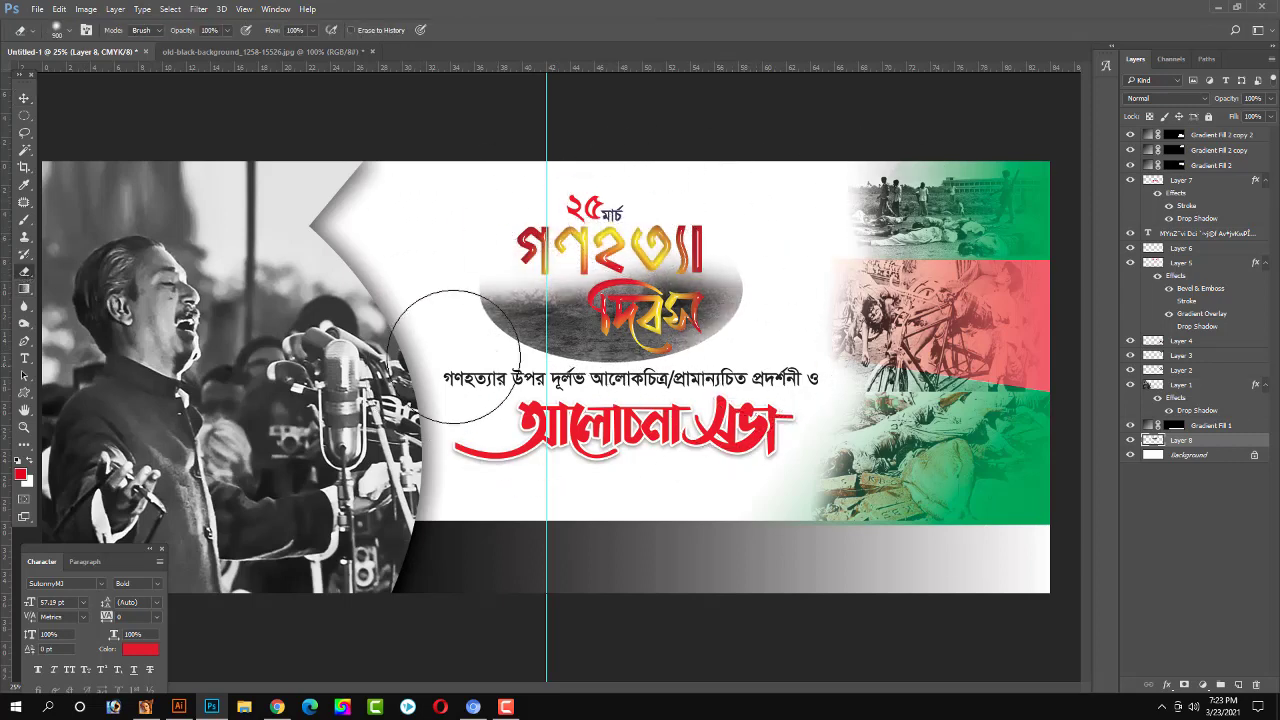
drag(598, 427, 802, 302)
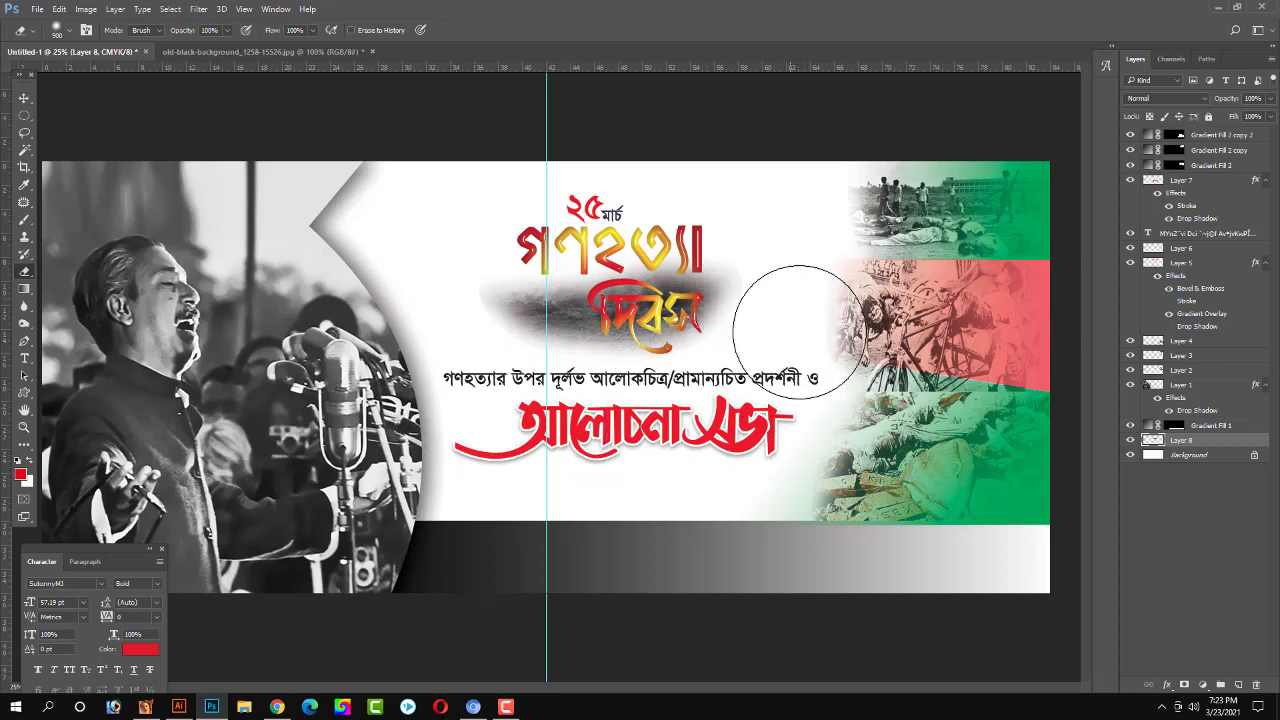
drag(795, 335, 690, 340)
Bring the smudge to the top, move it beneath দিবস and squash it to half height.
click(22, 96)
key(ctrl+shift+bracketright)
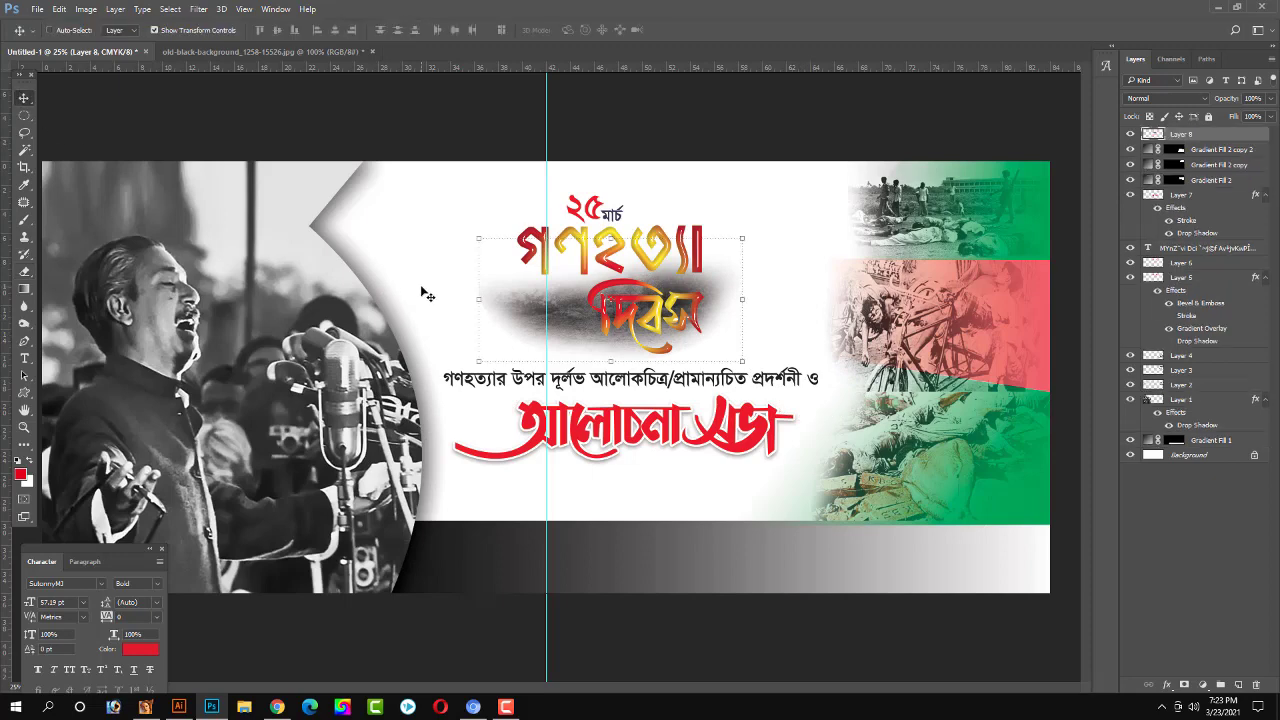
drag(642, 308, 665, 344)
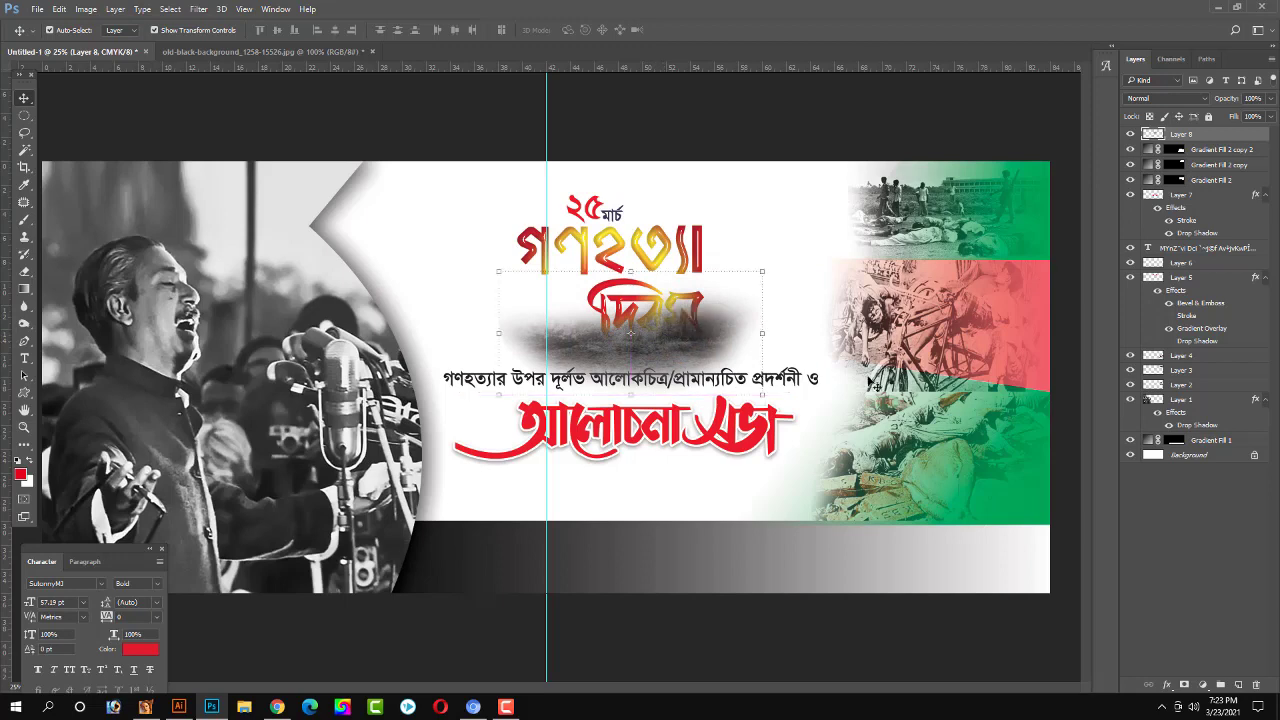
drag(628, 270, 634, 300)
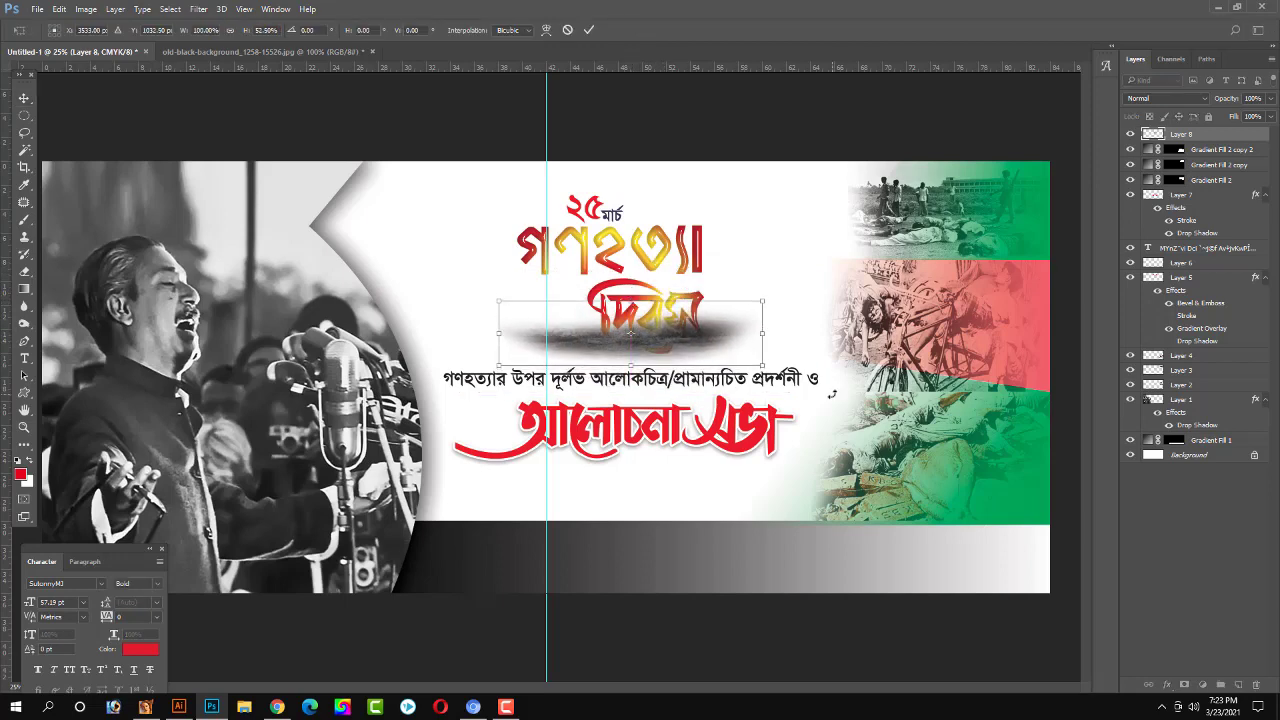
key(Return)
mouse_move(667, 345)
mouse_down()
mouse_move(668, 357)
mouse_move(630, 347)
mouse_up()
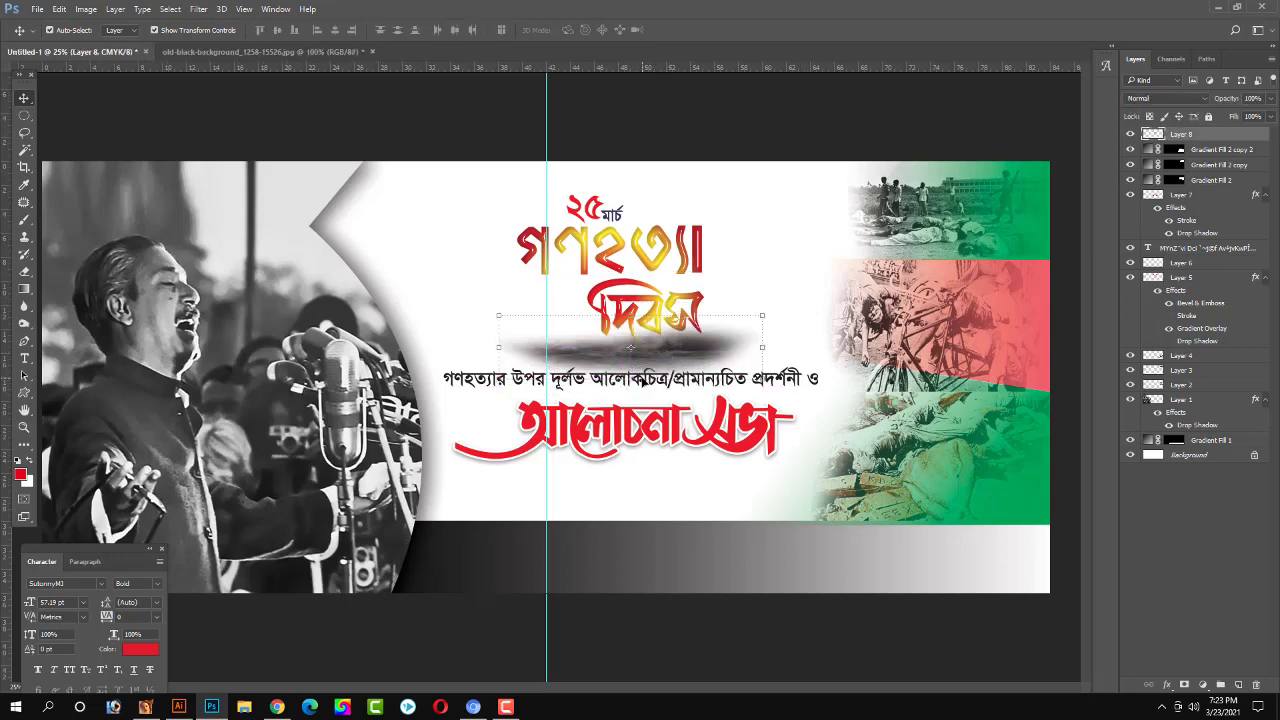
Attempt stretching and erasing the smudge, then undo the stray eraser strokes.
key(ctrl+t)
drag(630, 347, 633, 400)
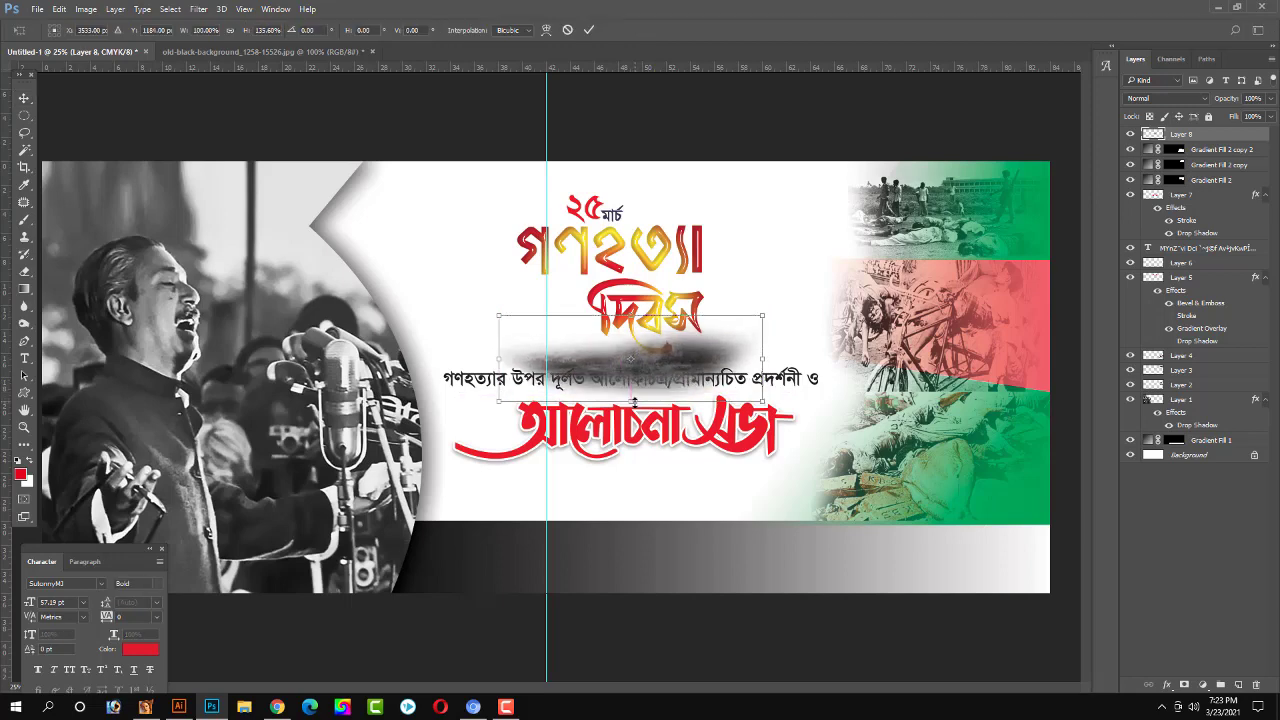
key(Escape)
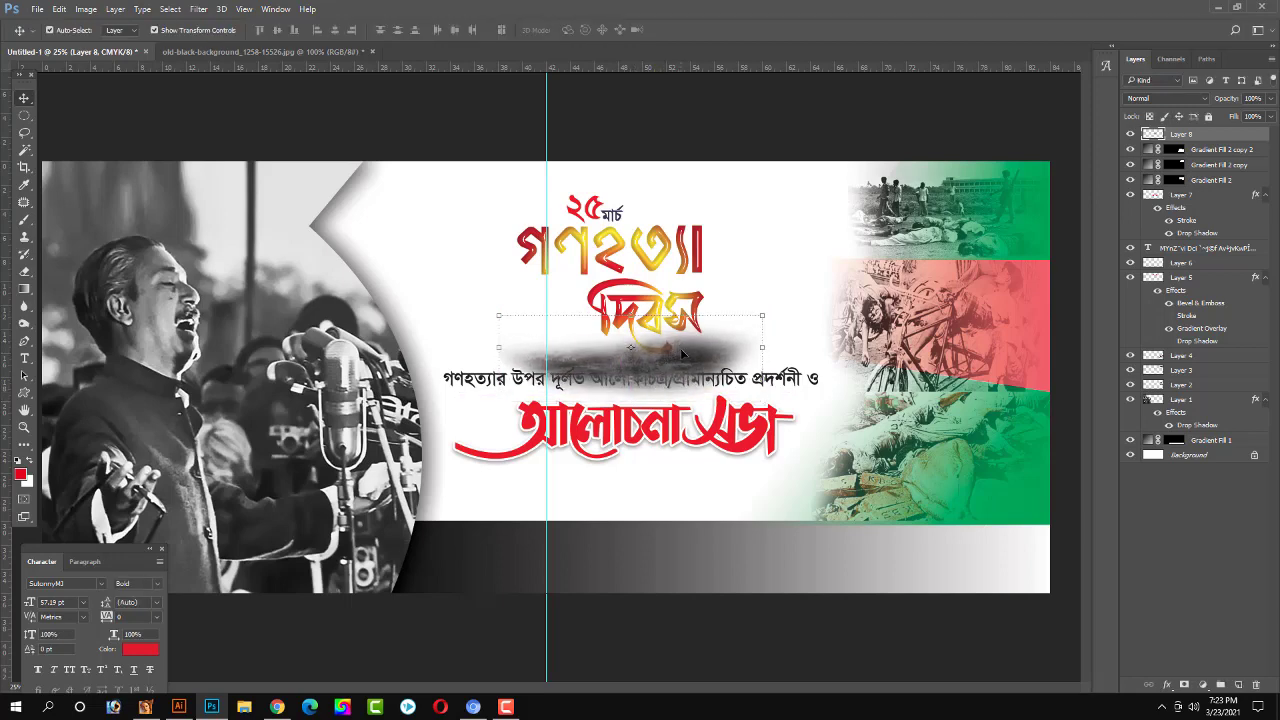
click(24, 271)
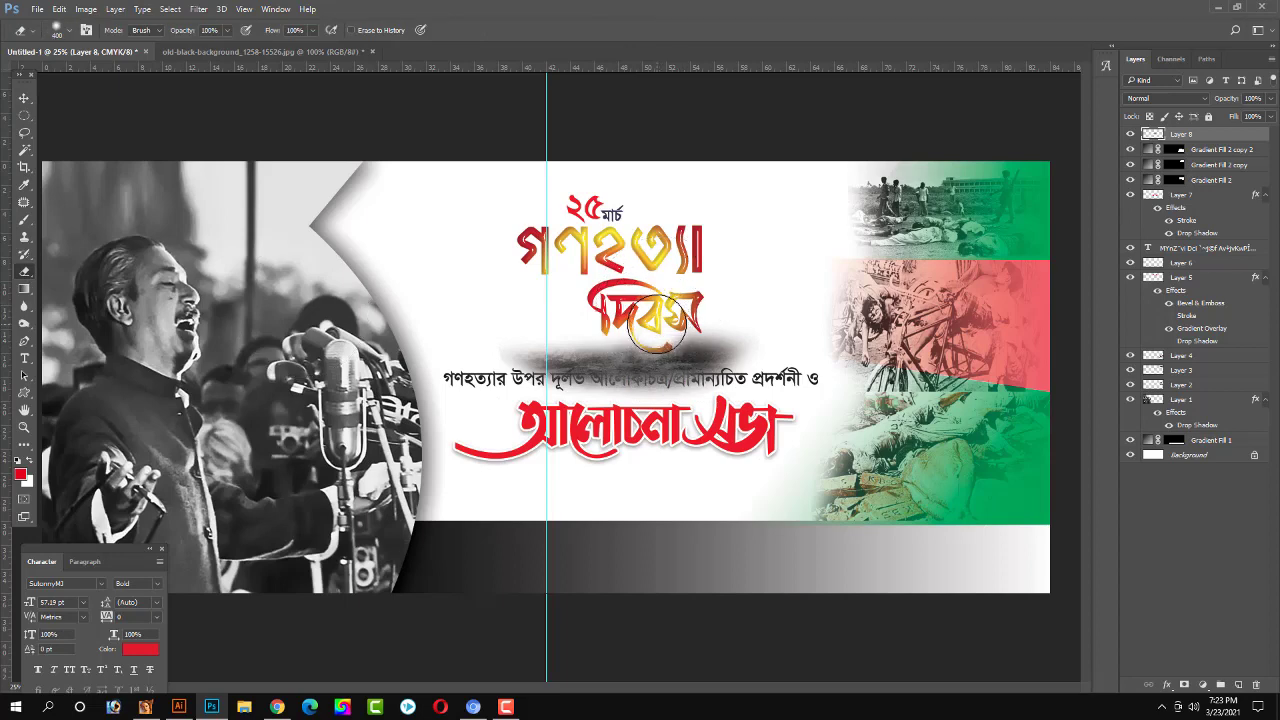
drag(660, 310, 714, 310)
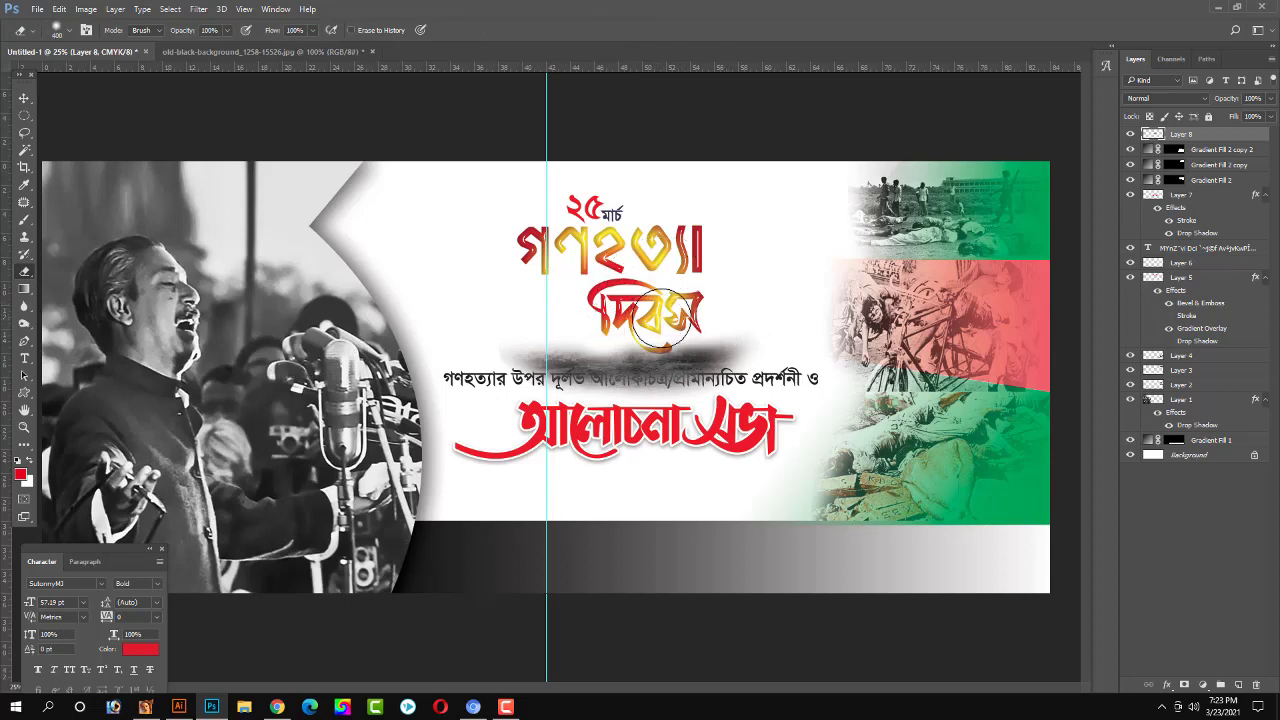
key(ctrl+z)
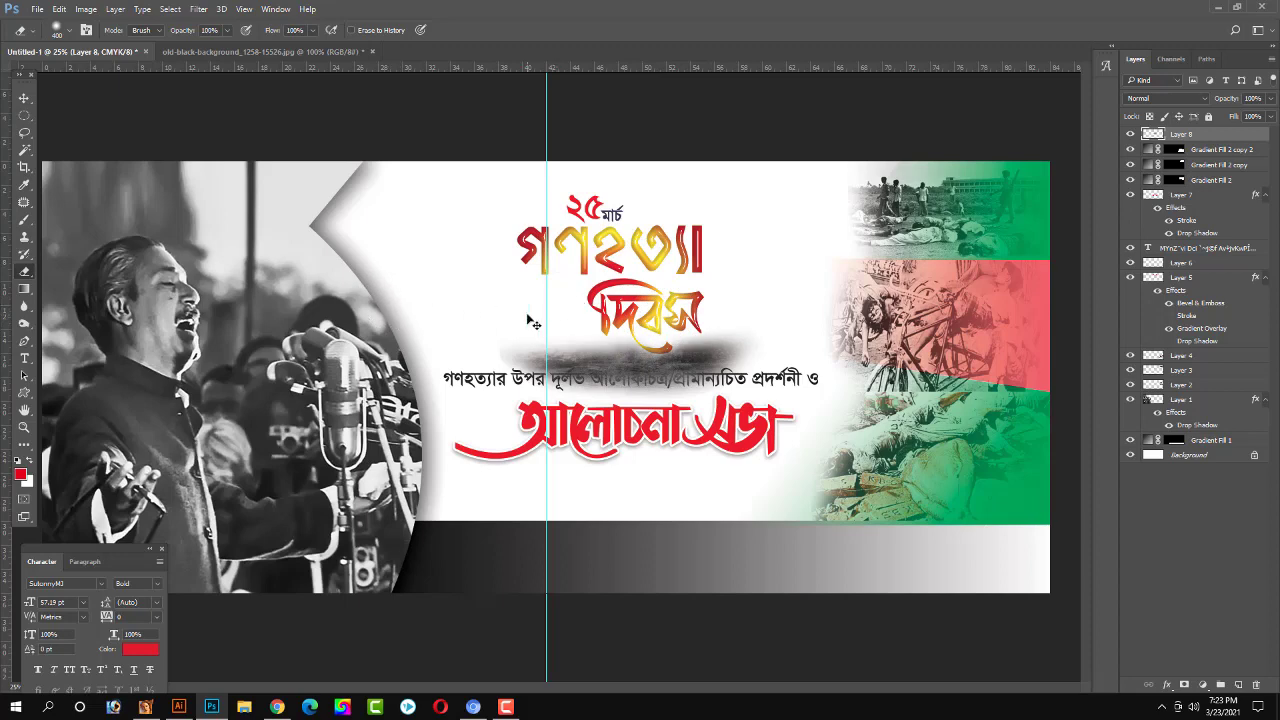
key(ctrl+z)
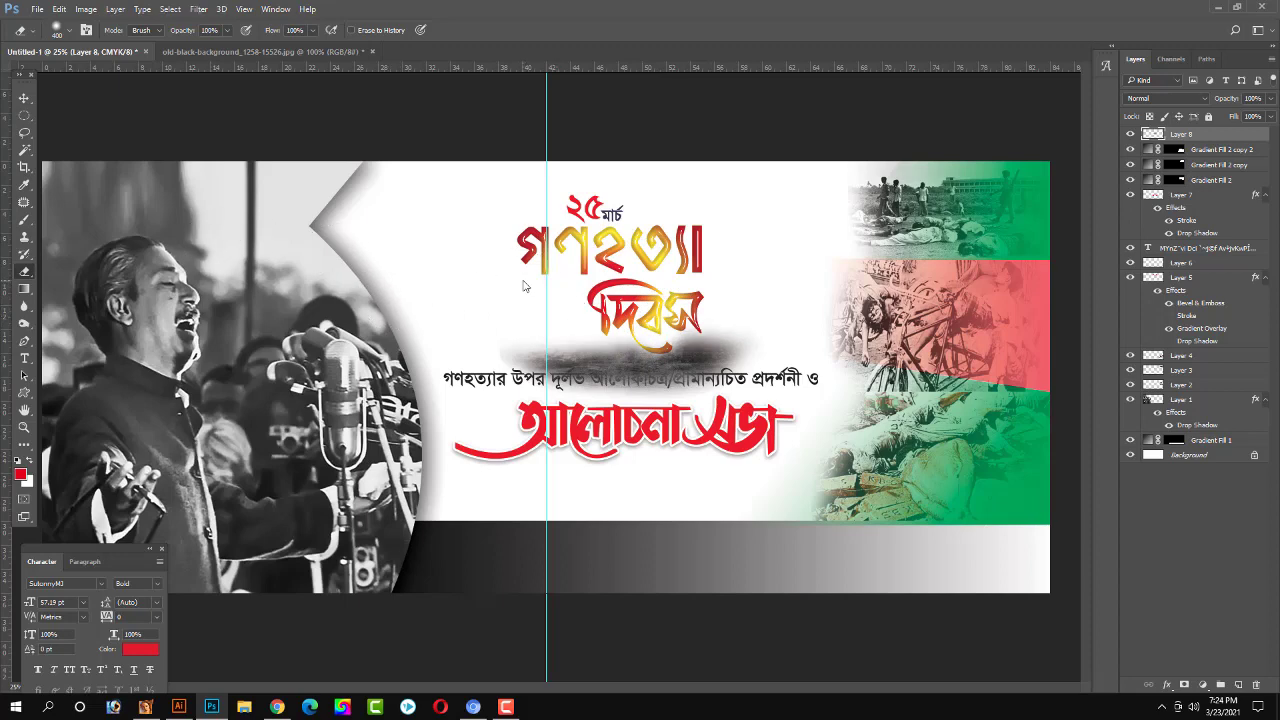
key(ctrl+z)
key(ctrl+z)
key(ctrl+z)
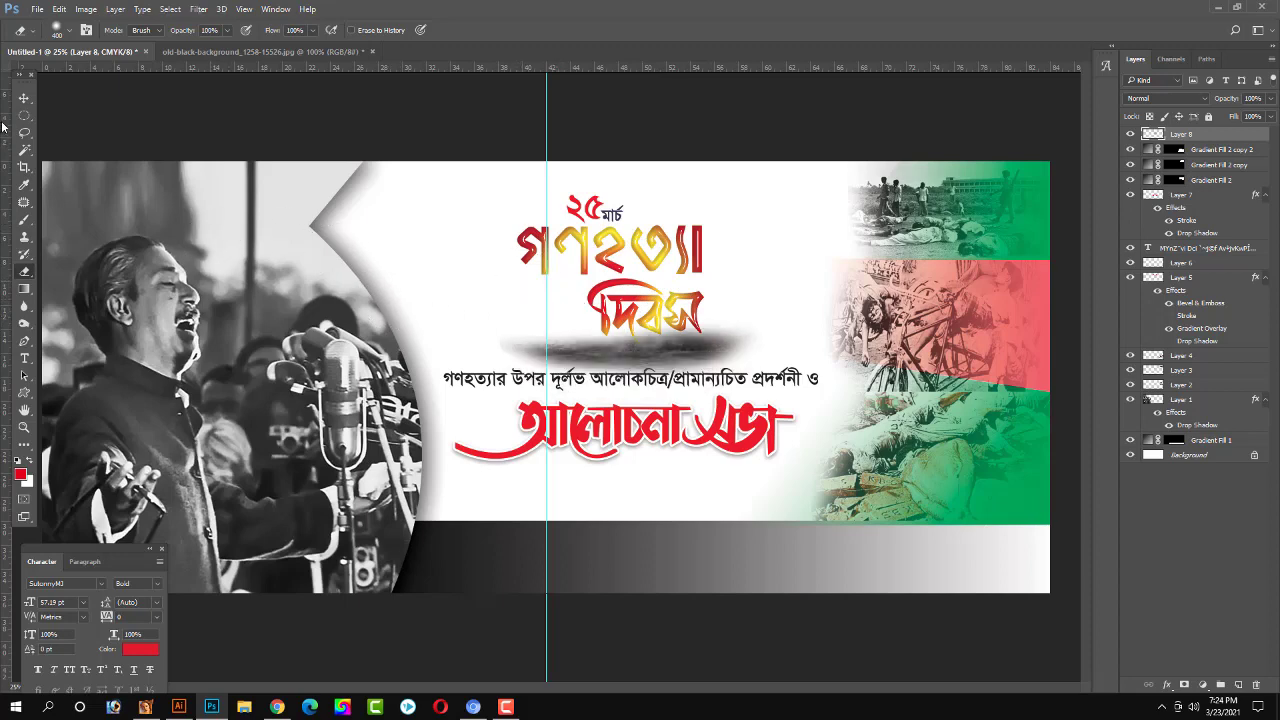
Reposition the smudge under দিবস and stretch it slightly taller.
click(24, 98)
click(656, 338)
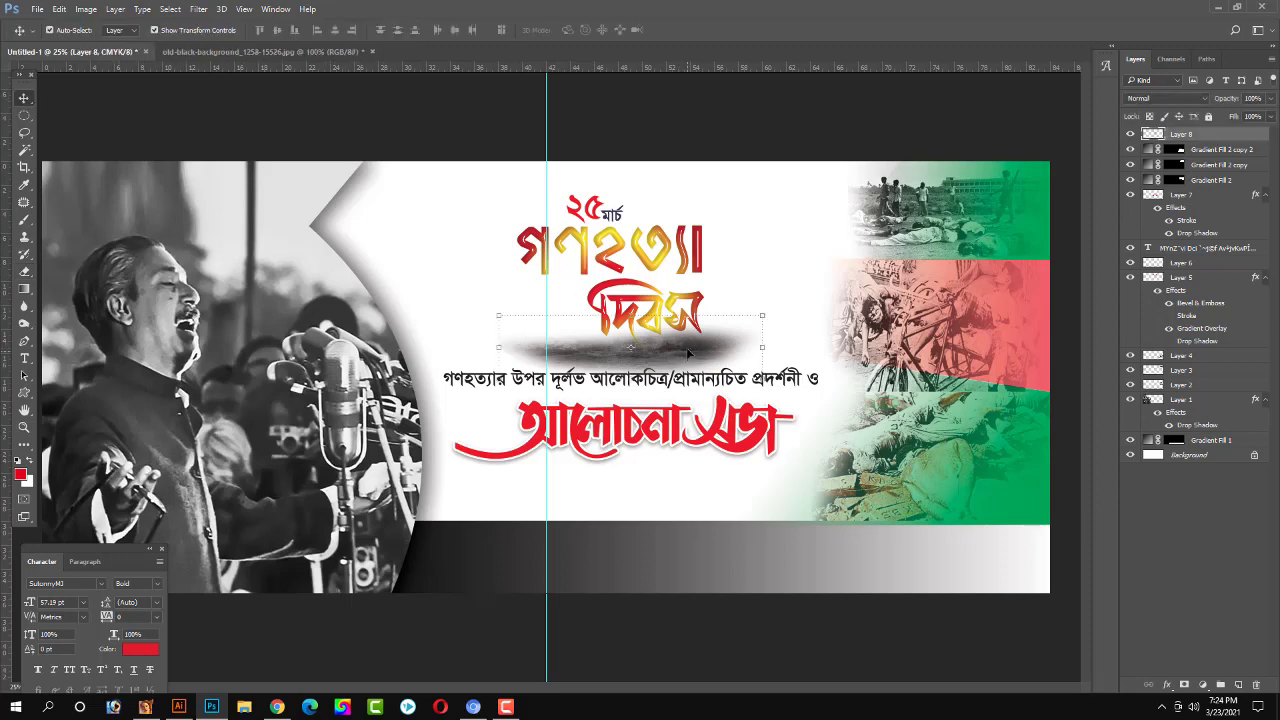
drag(686, 352, 692, 360)
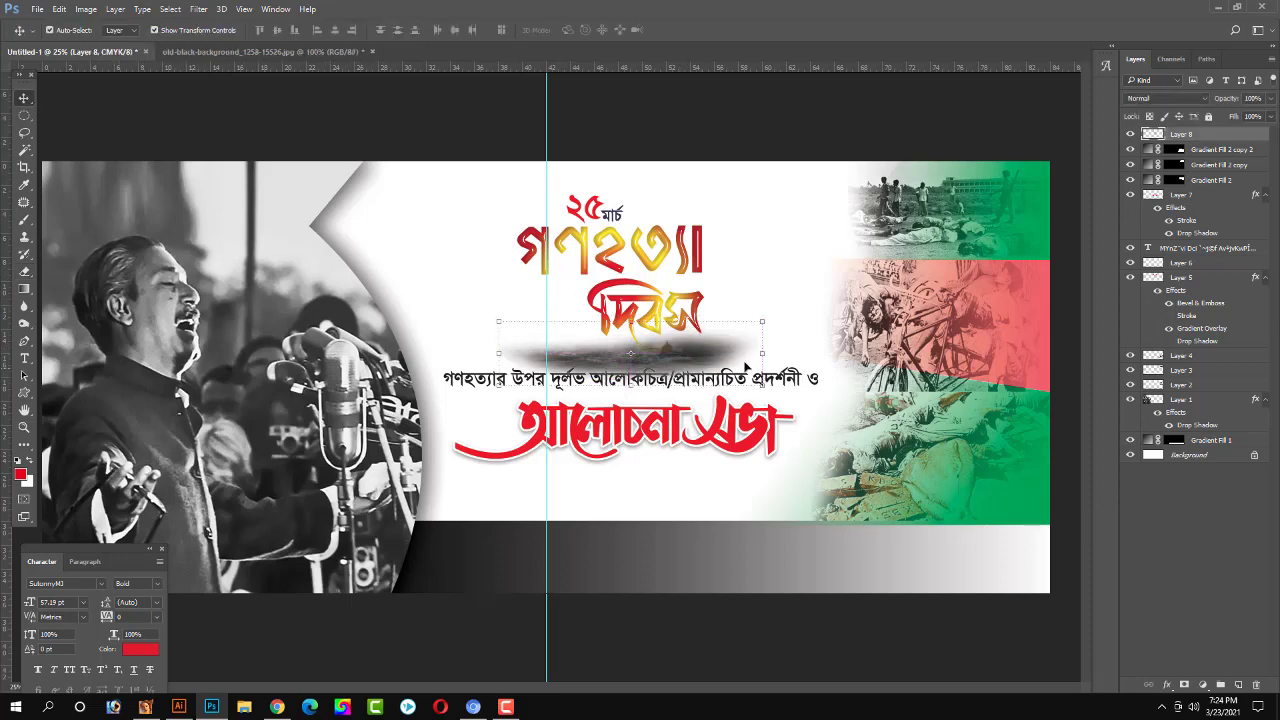
click(752, 257)
click(628, 343)
drag(631, 322, 633, 299)
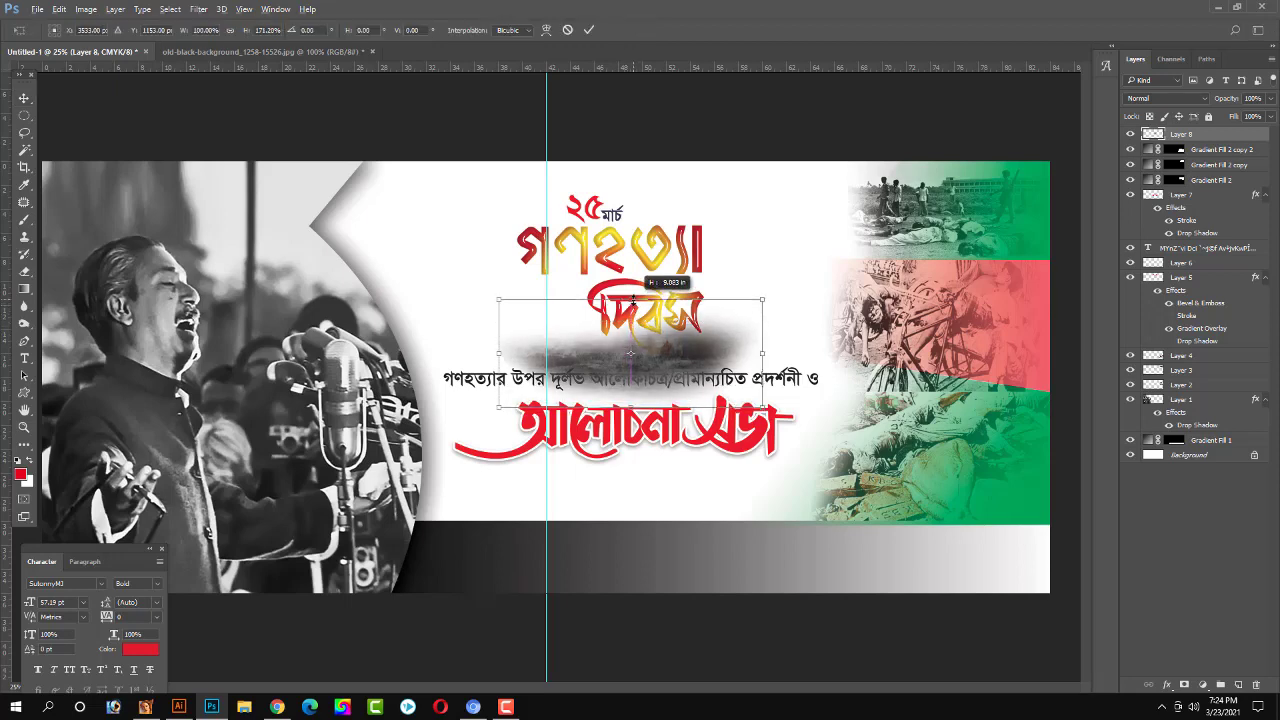
drag(633, 299, 633, 292)
drag(690, 358, 690, 350)
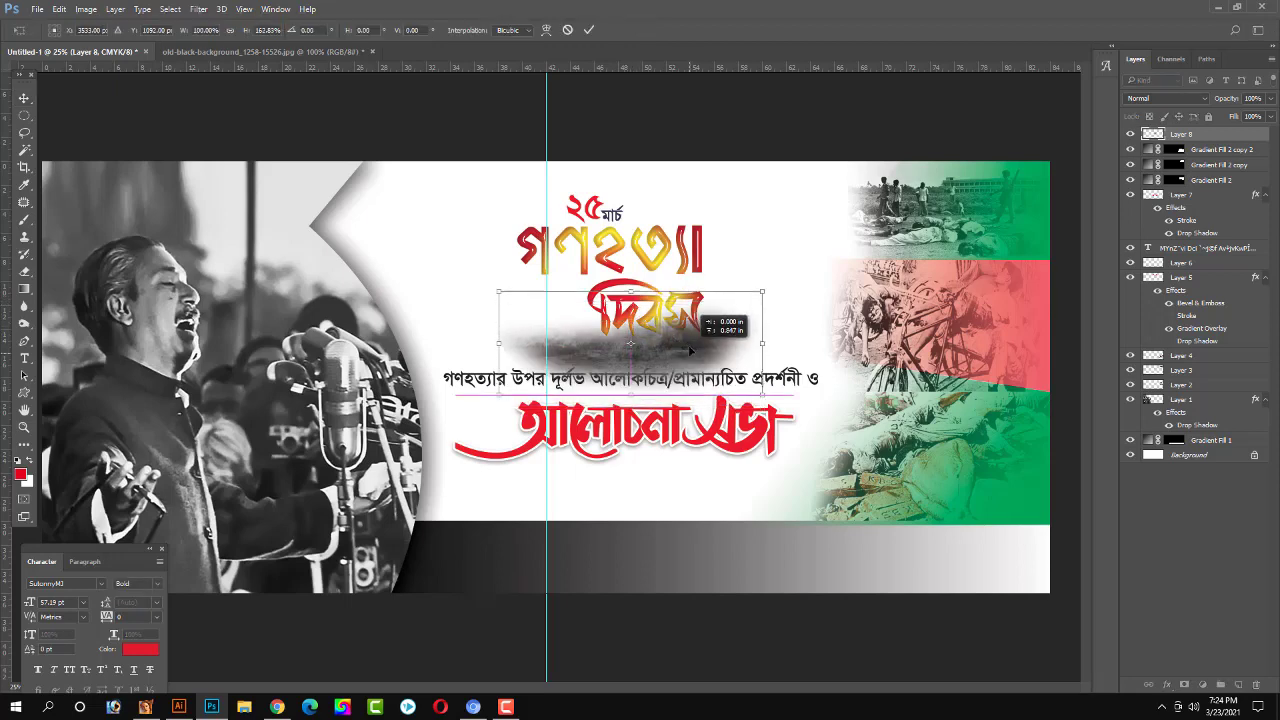
key(Return)
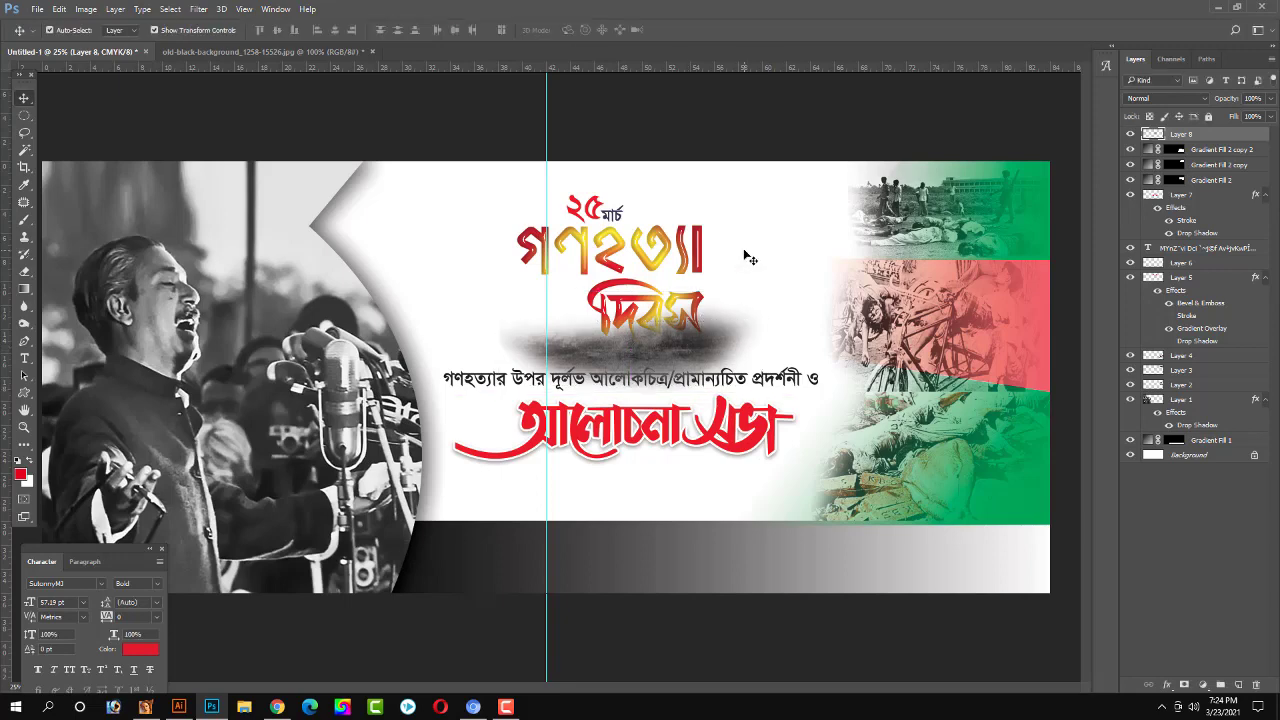
key(ctrl+plus)
key(ctrl+plus)
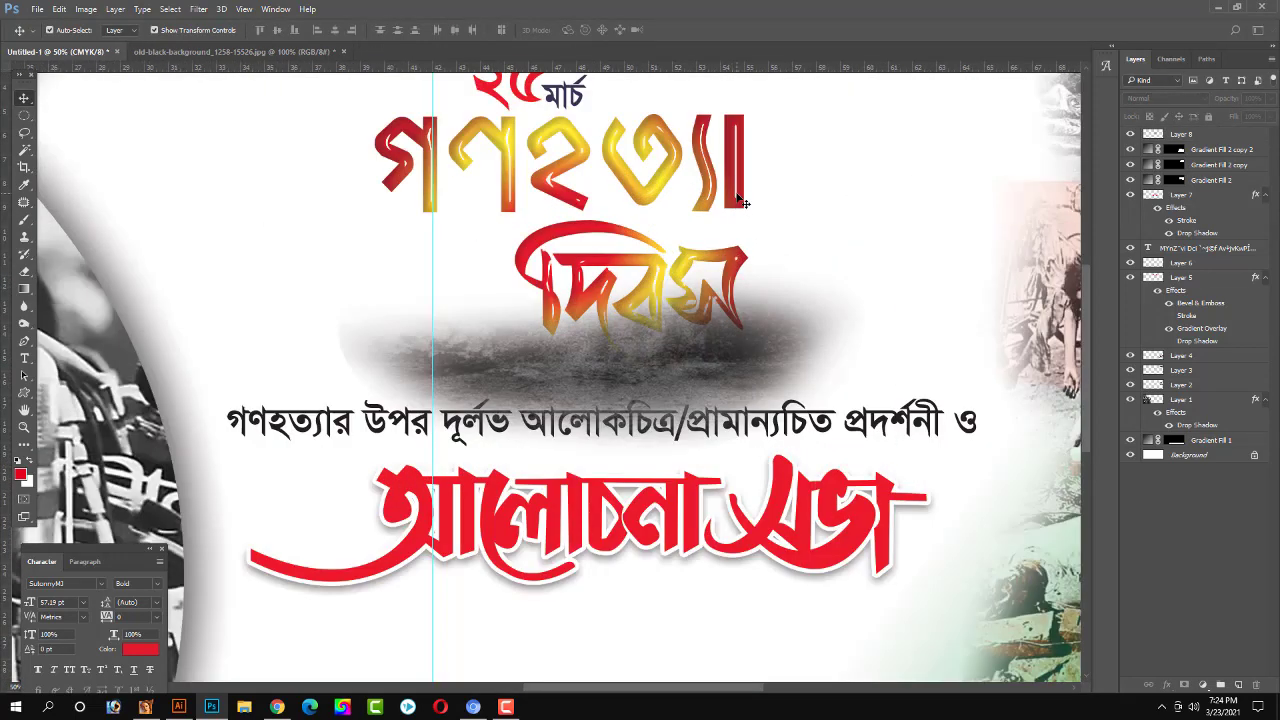
Set the গণহত্যা দিবস title's drop shadow to 31 px distance and 46 px size.
click(743, 202)
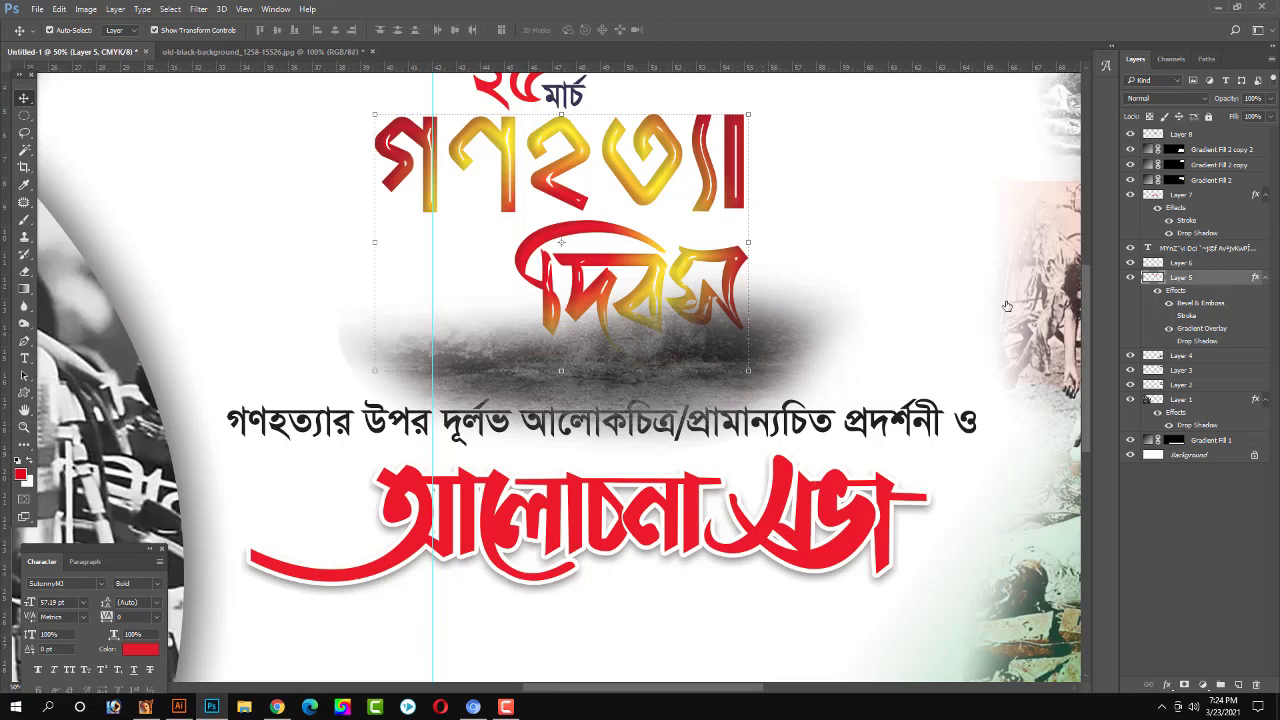
double_click(1176, 290)
click(751, 442)
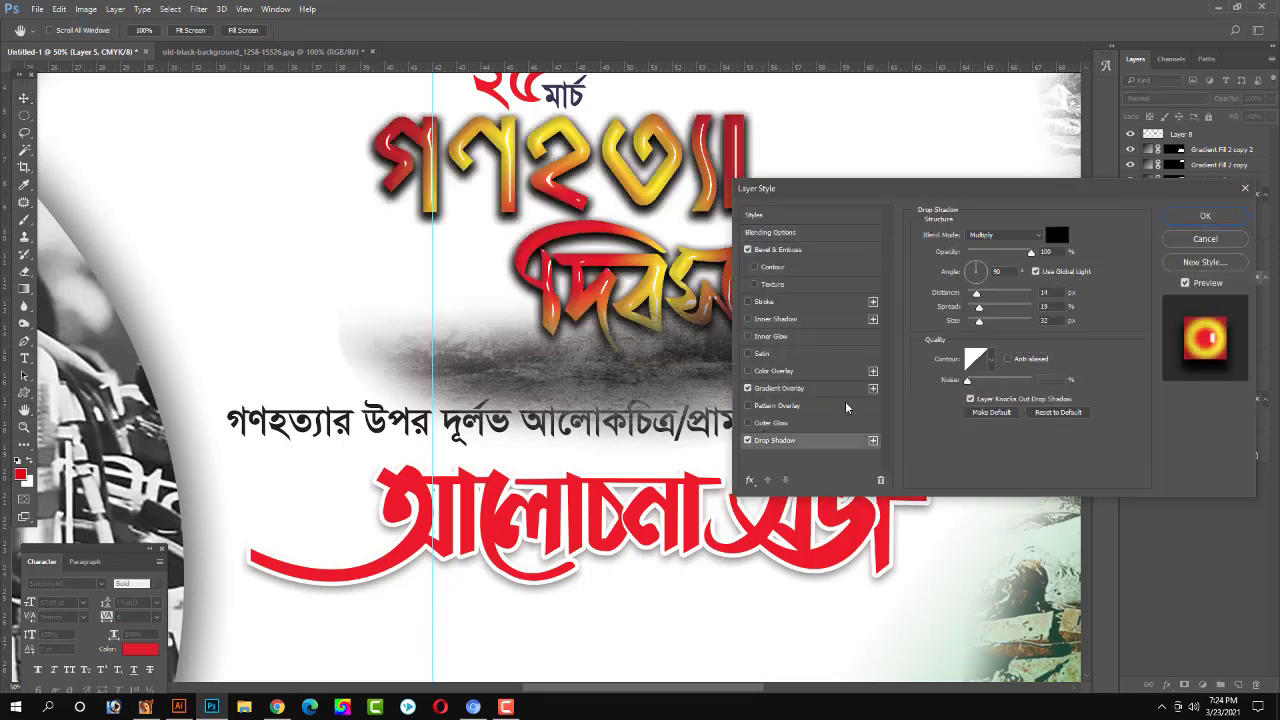
drag(978, 298, 984, 297)
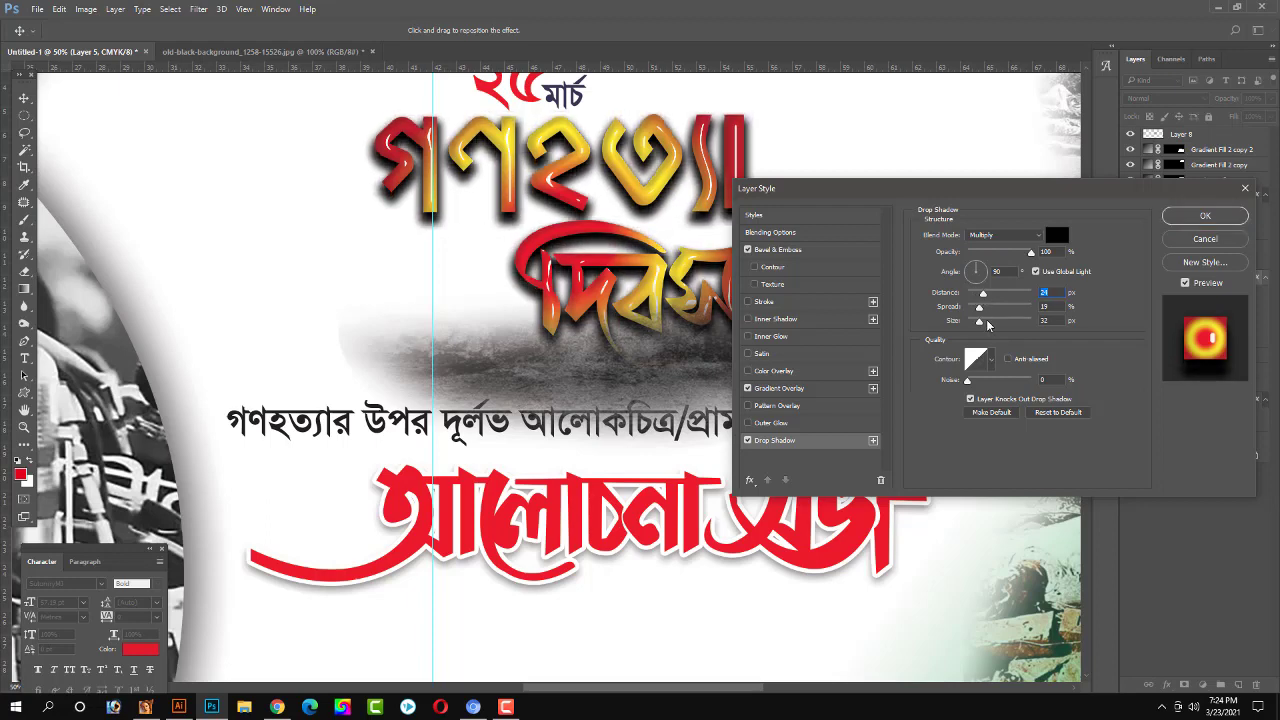
drag(980, 321, 987, 323)
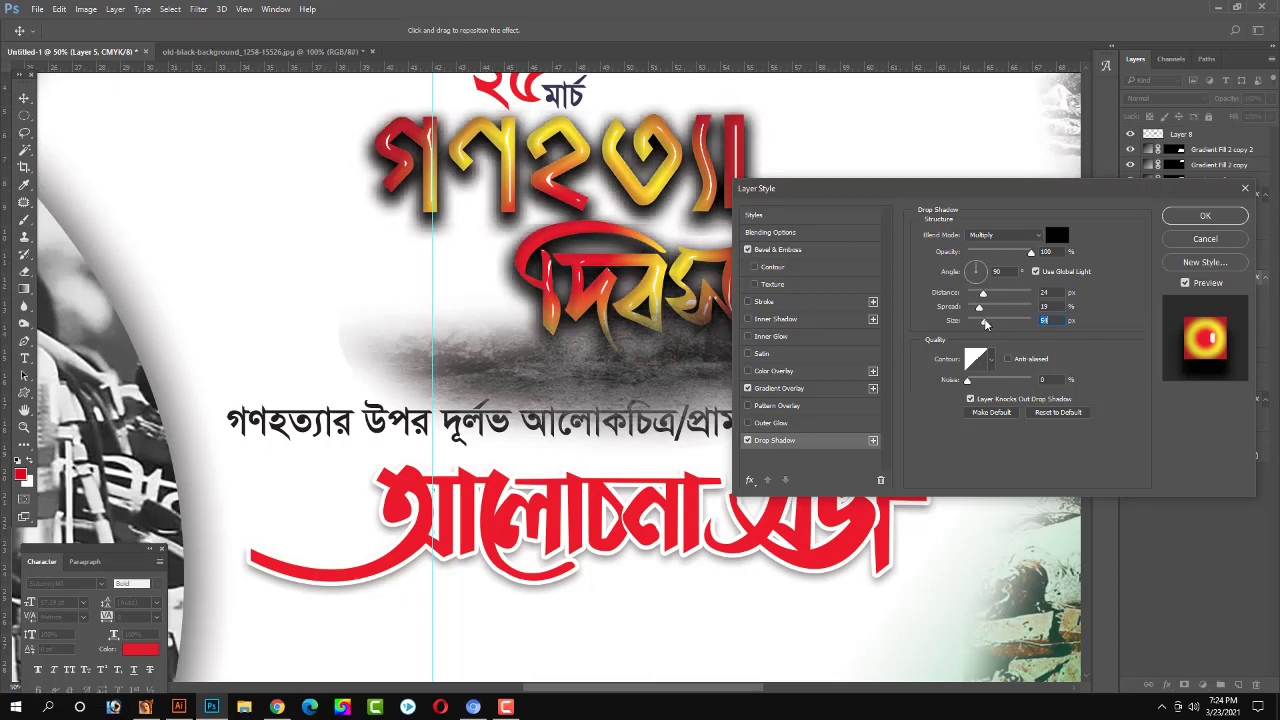
drag(984, 298, 974, 311)
key(Return)
key(ctrl+minus)
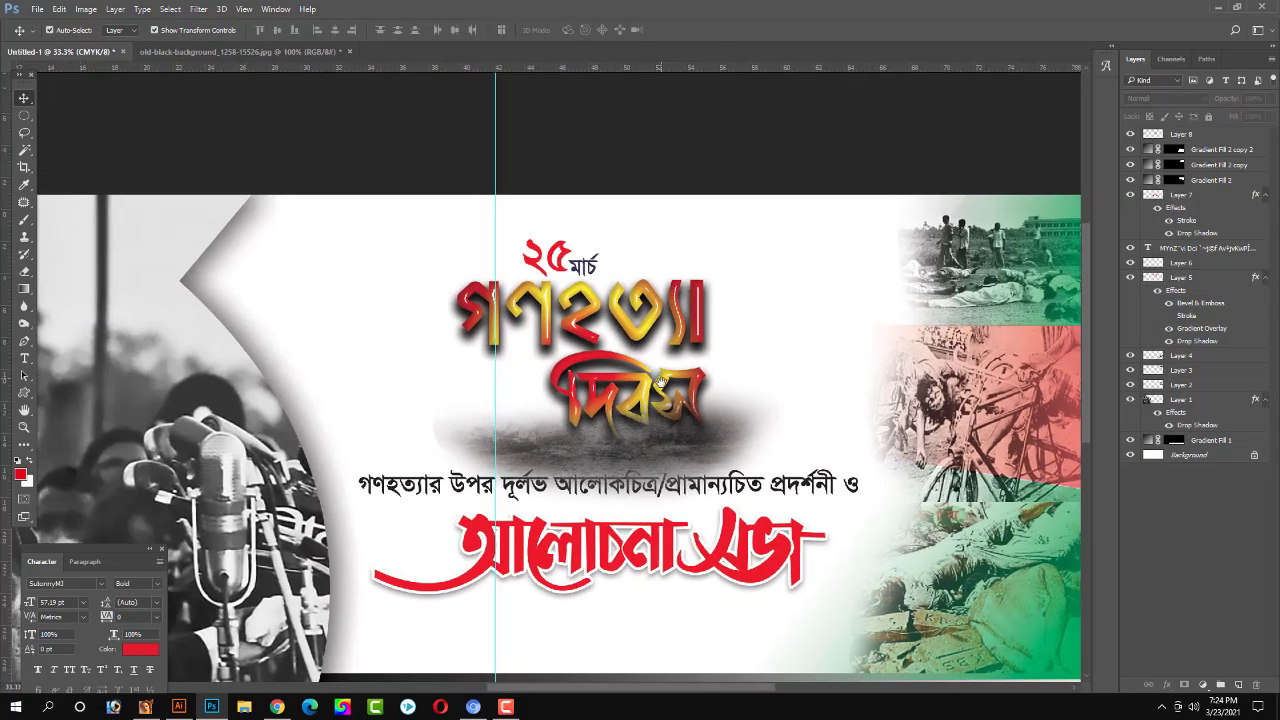
Select the ২৫ মার্চ text layer and nudge it slightly down with the arrow keys.
key(ctrl+plus)
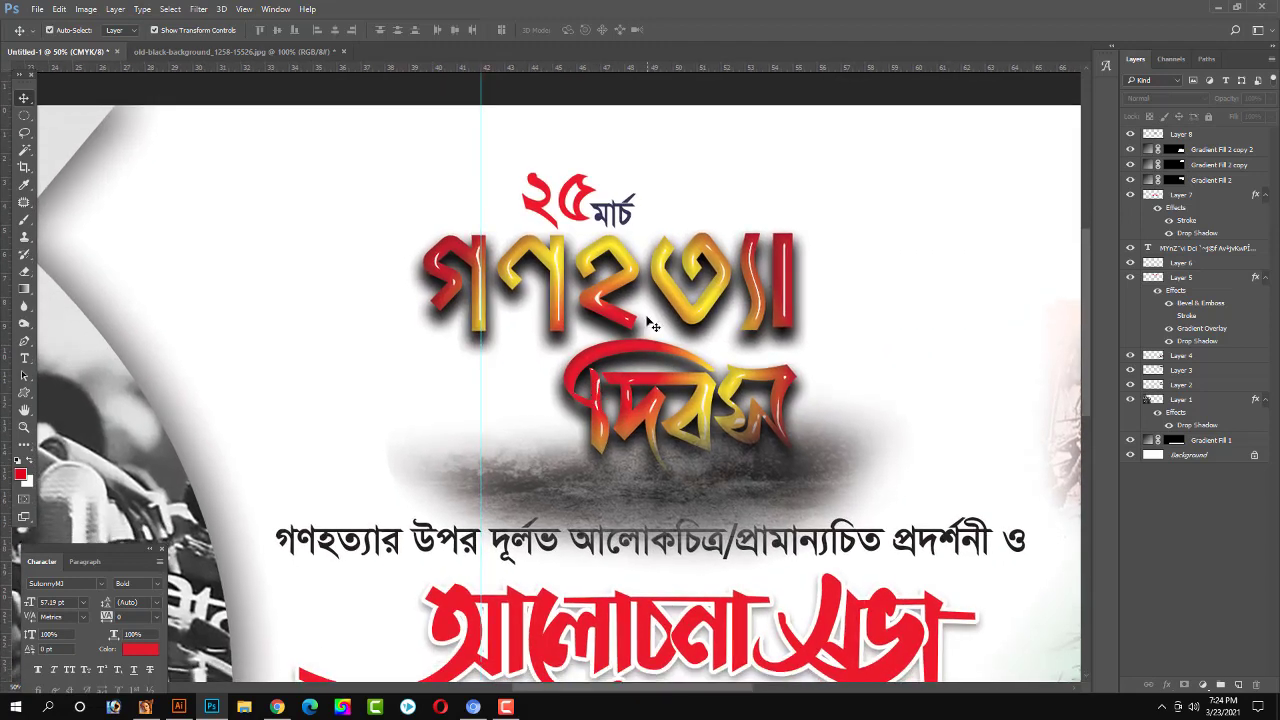
click(688, 311)
click(648, 164)
click(585, 198)
key(Up)
key(Up)
key(Up)
key(Up)
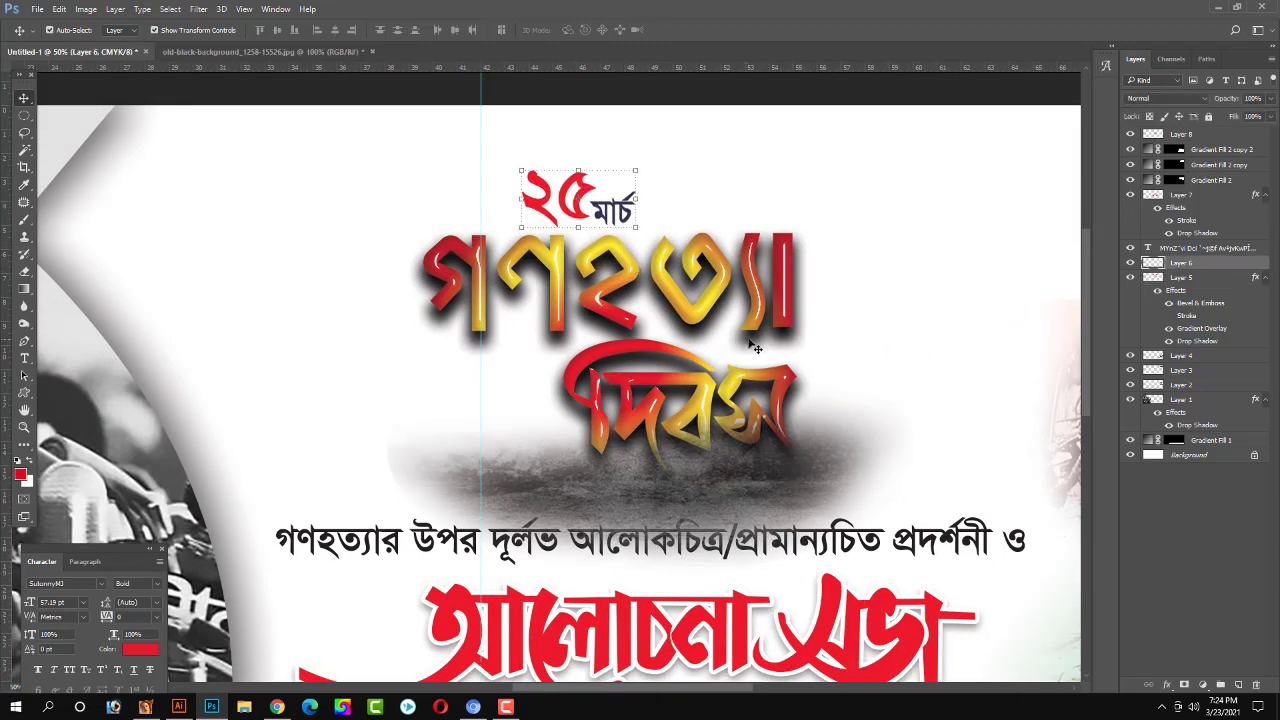
key(Down)
key(Up)
key(Up)
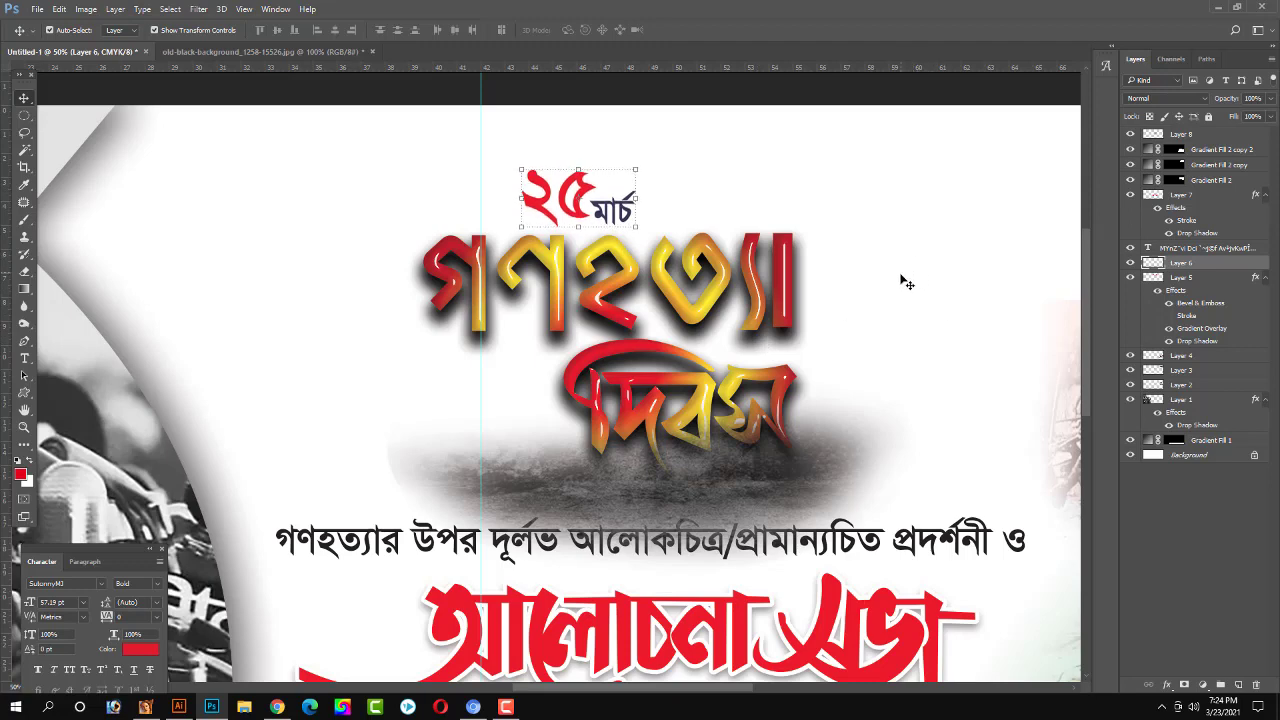
Tilt the smoky grey patch behind দিবস about −4.67° and shift it slightly right.
click(815, 463)
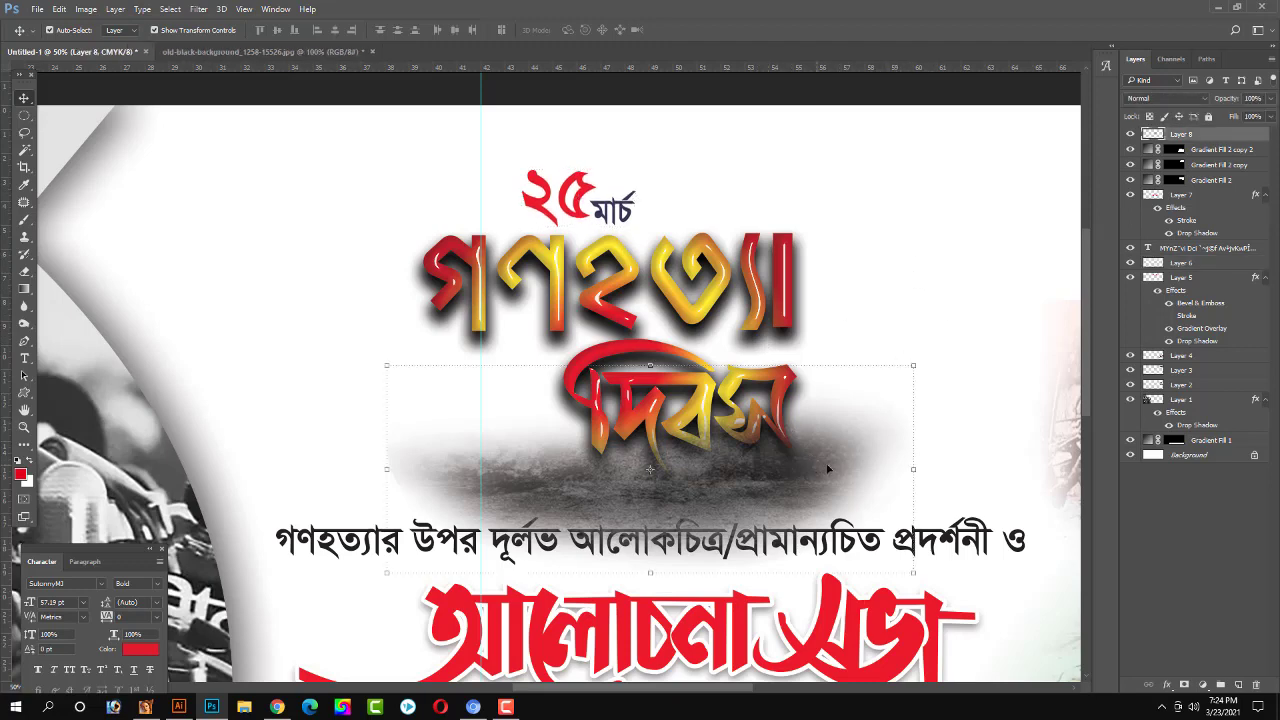
drag(927, 362, 927, 337)
drag(805, 474, 817, 469)
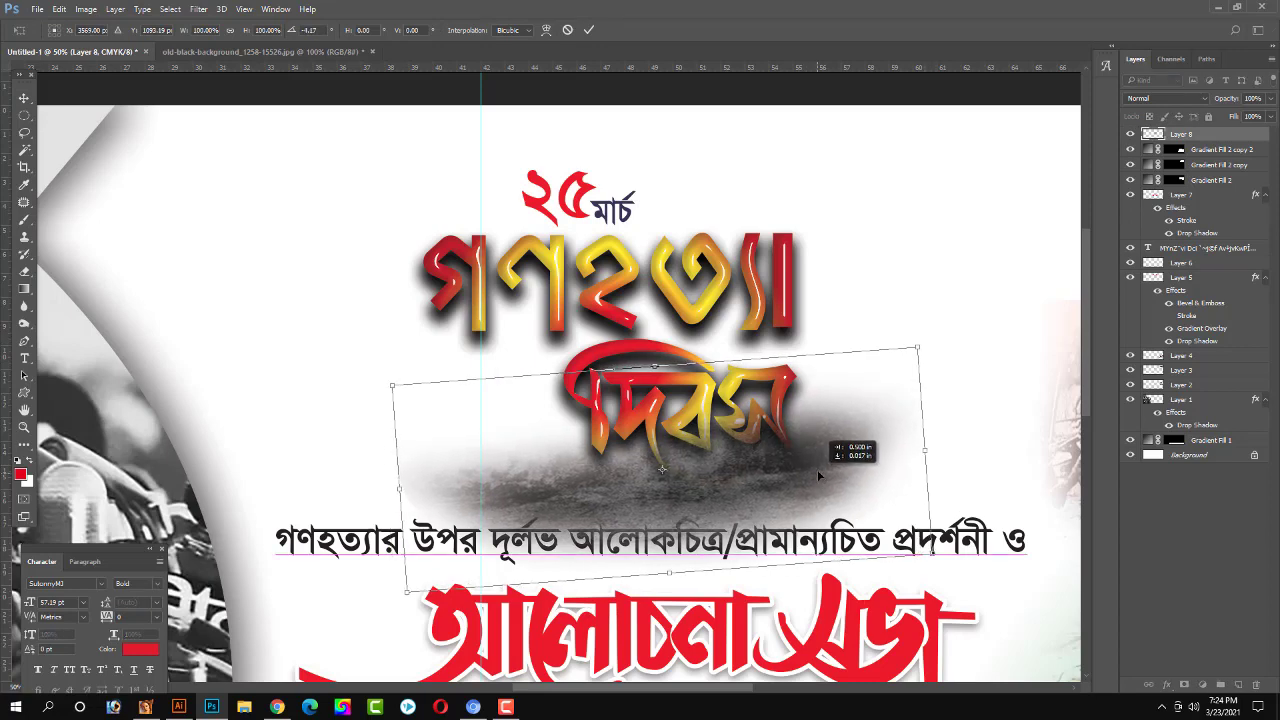
key(Return)
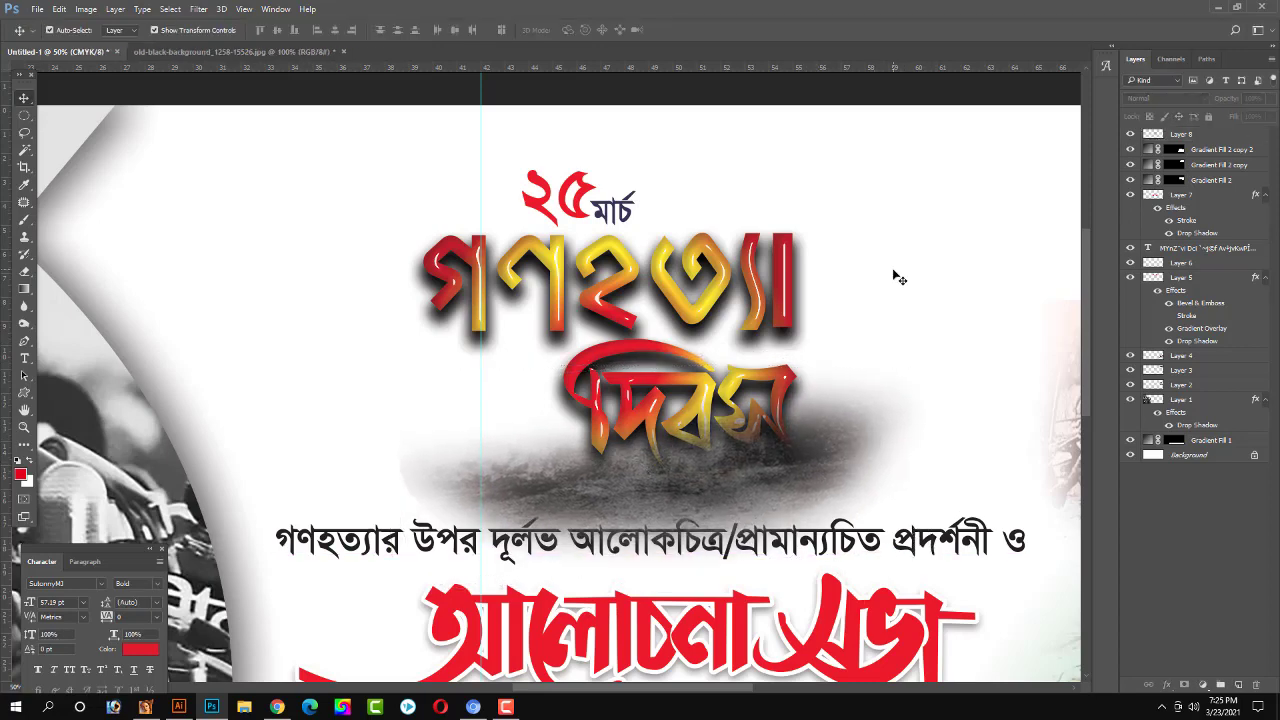
key(ctrl+0)
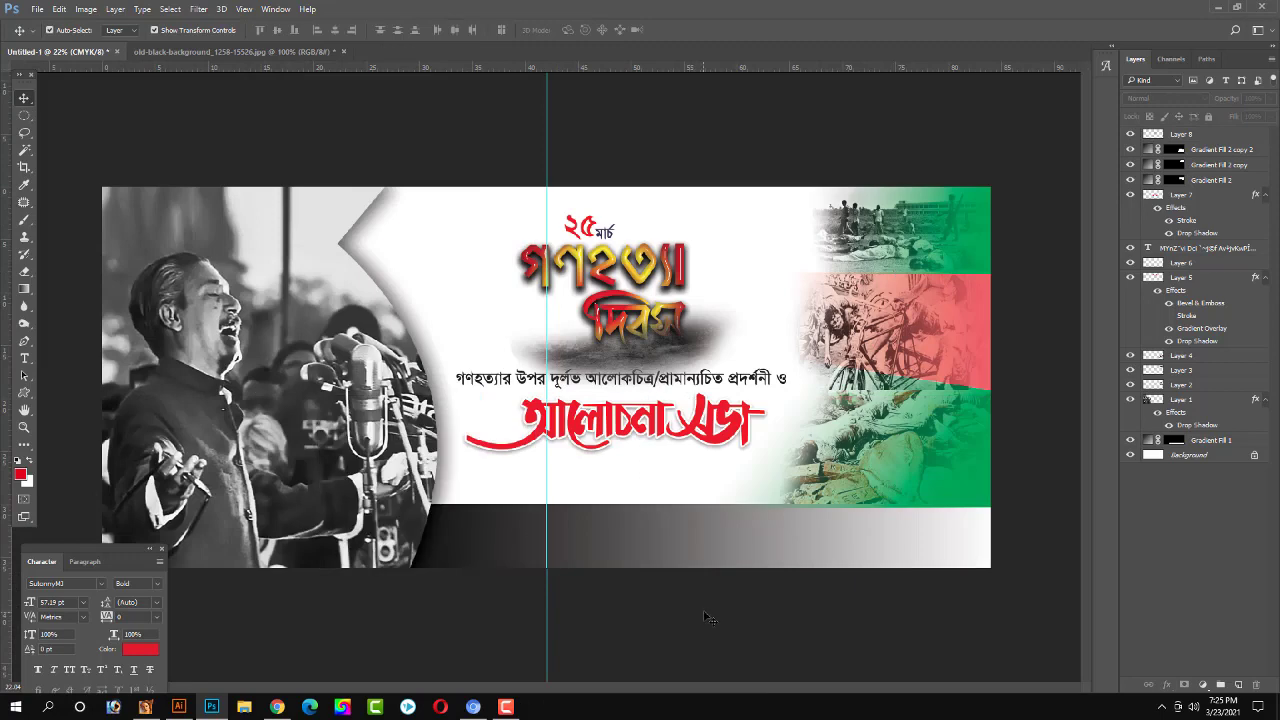
Move the Bengali subtitle text layer to the top of the layer stack.
key(ctrl+plus)
ctrl+click(750, 382)
key(ctrl+shift+bracketright)
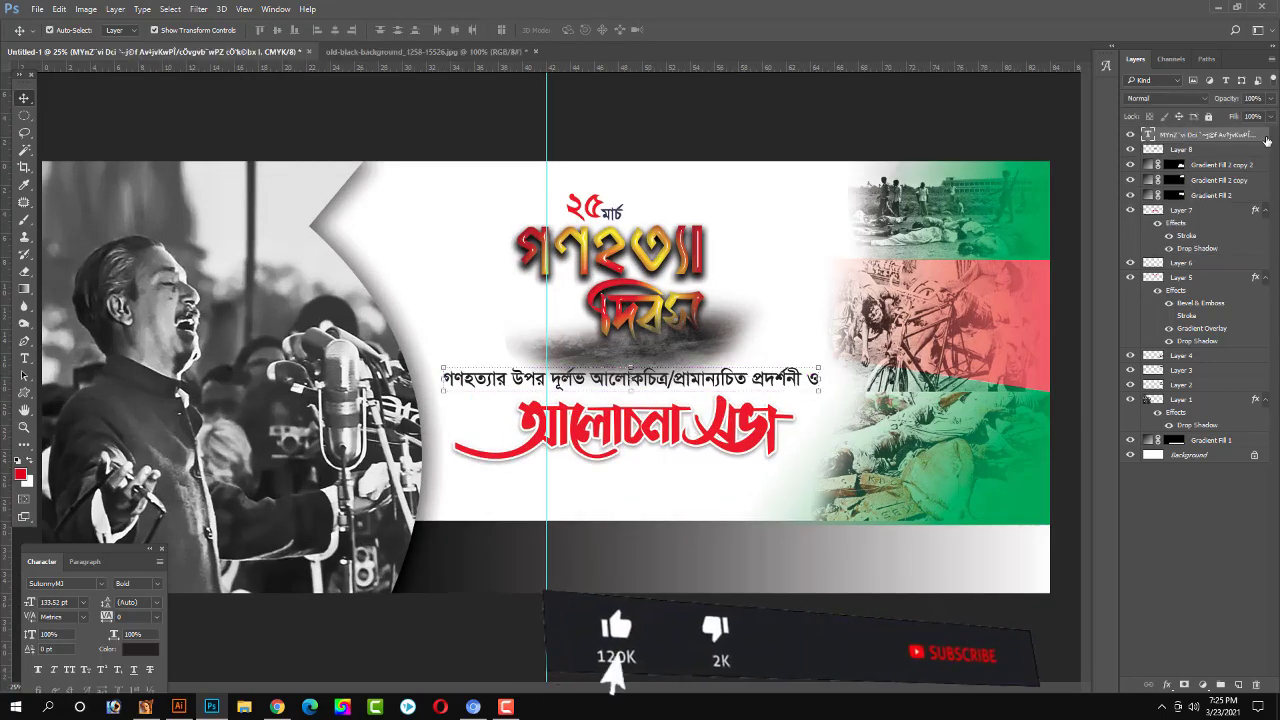
Give the subtitle a white outline Stroke layer style and review the banner.
double_click(1230, 134)
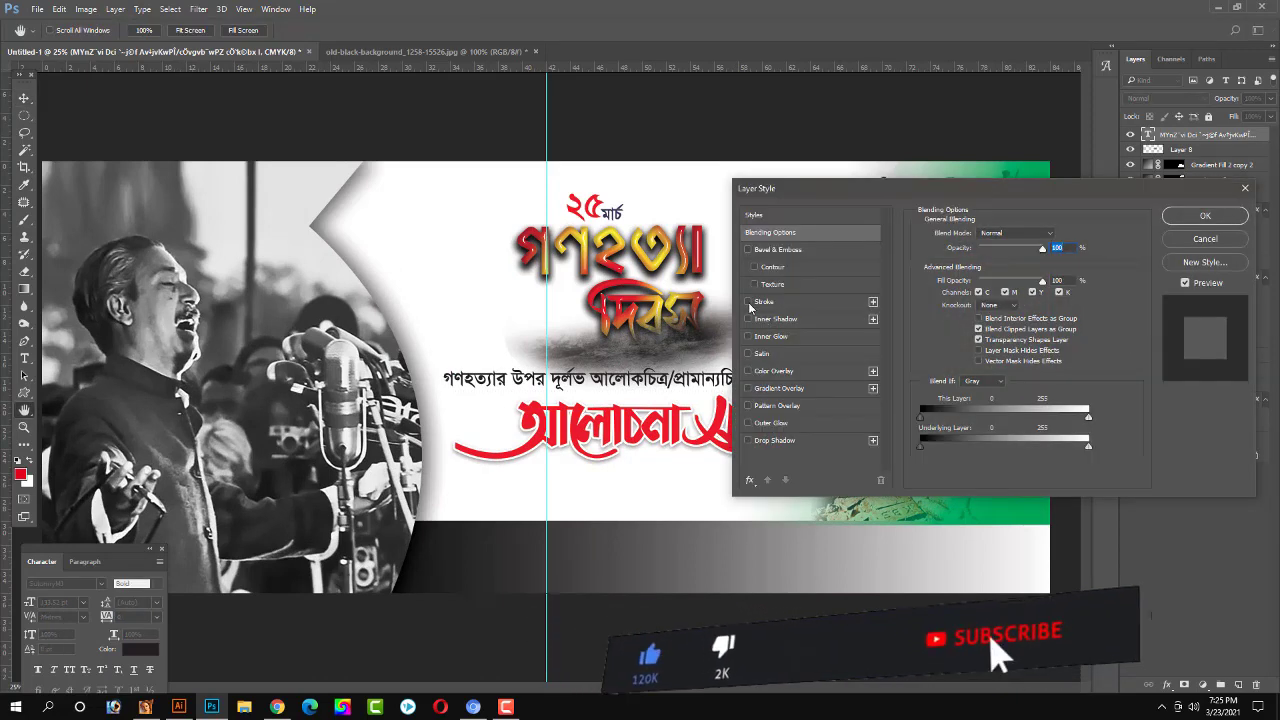
click(748, 301)
click(765, 301)
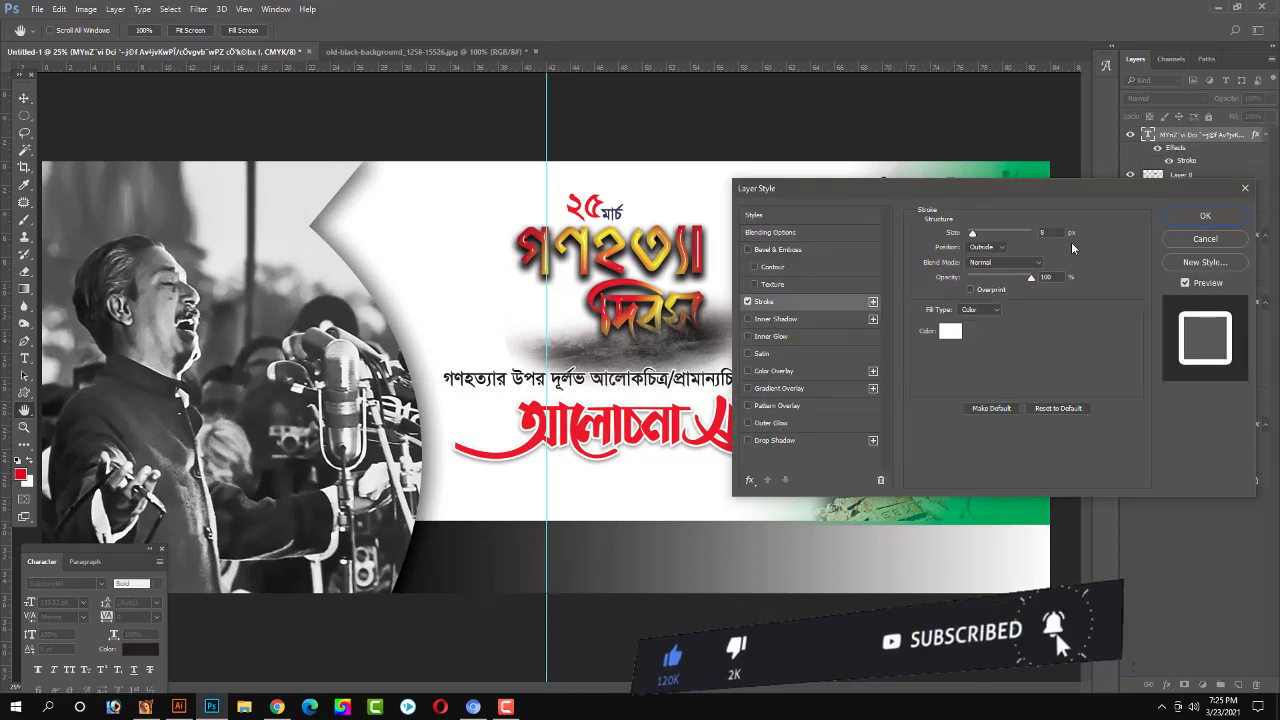
key(Return)
key(ctrl+plus)
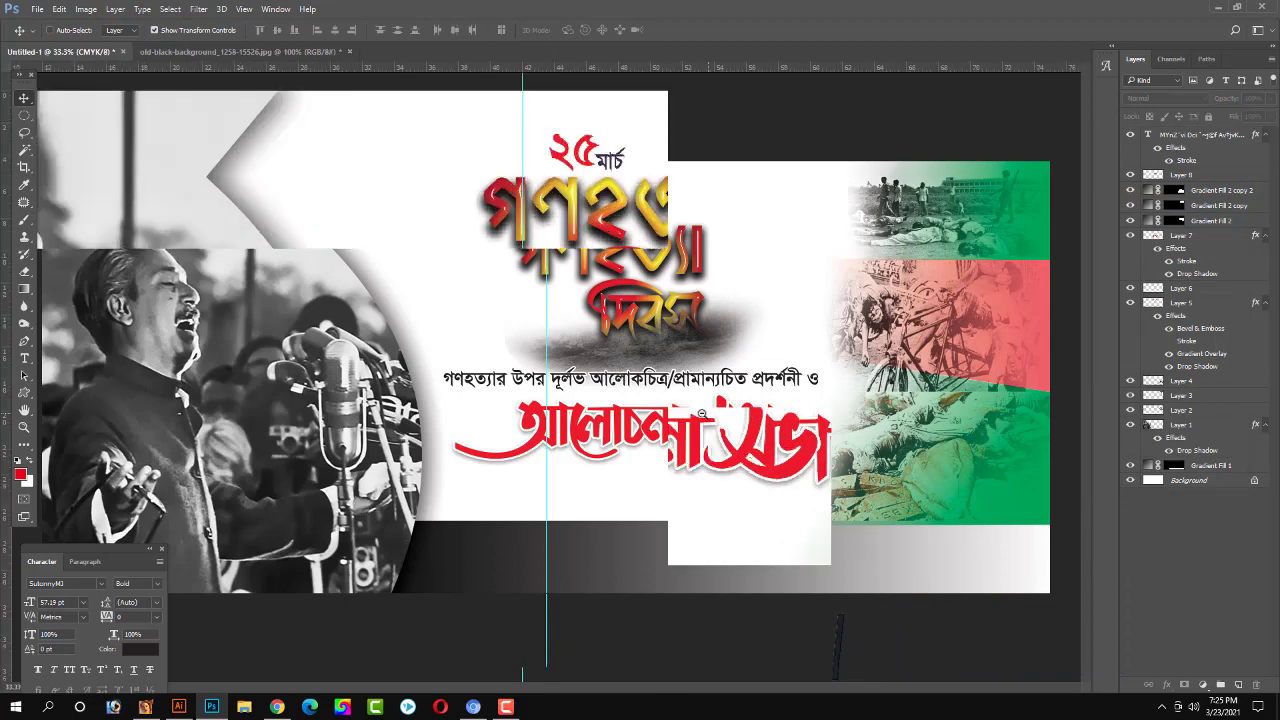
key(ctrl+minus)
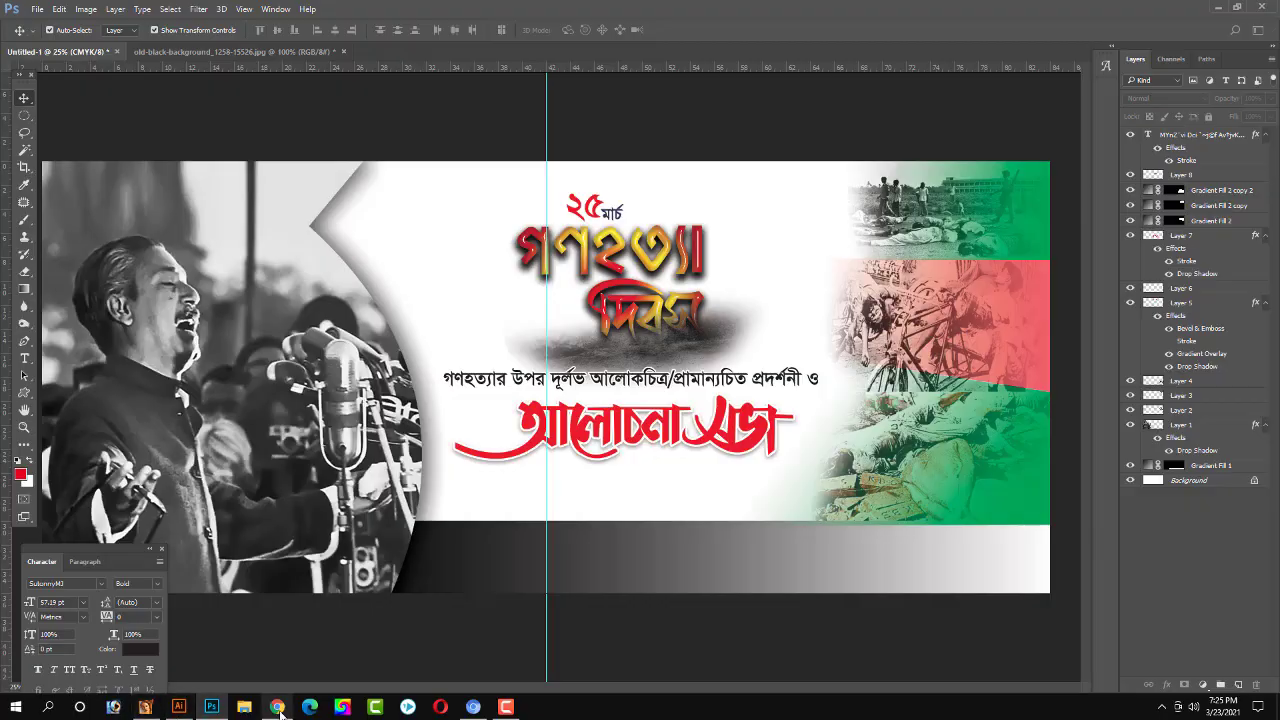
click(277, 707)
Run a Google Images search for 'color background'.
click(264, 77)
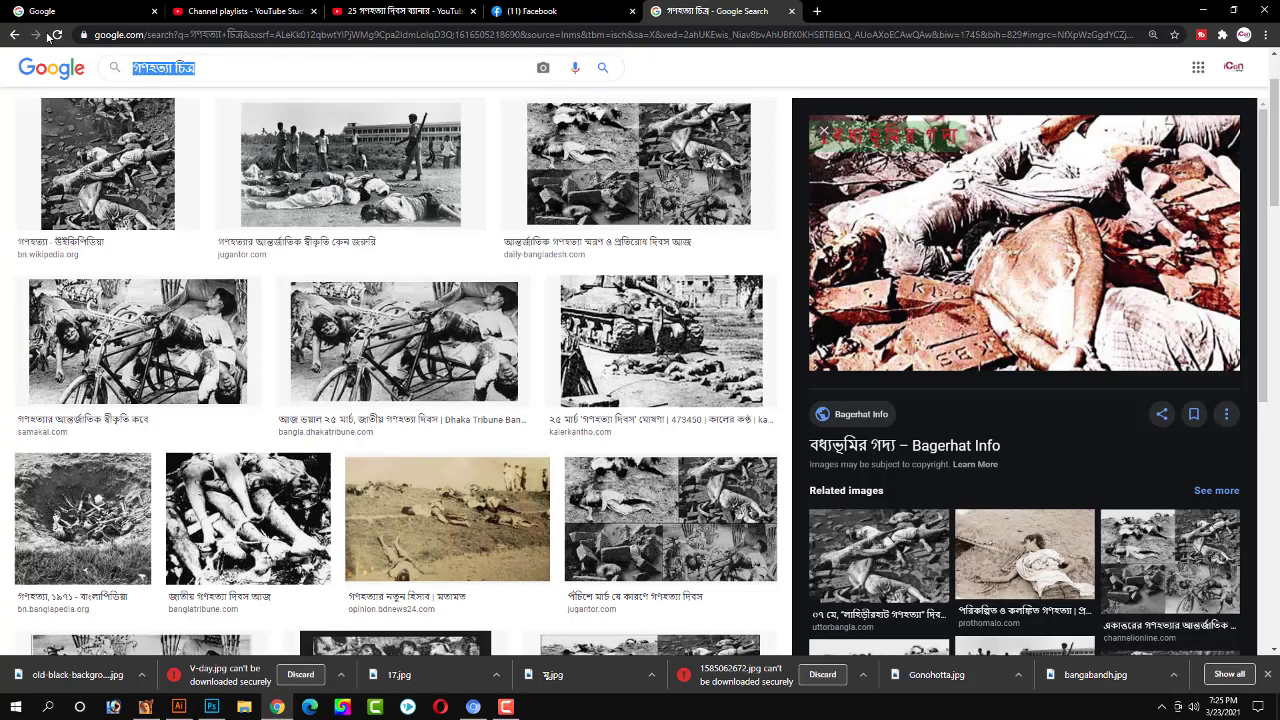
key(BackSpace)
key(BackSpace)
key(BackSpace)
key(BackSpace)
key(BackSpace)
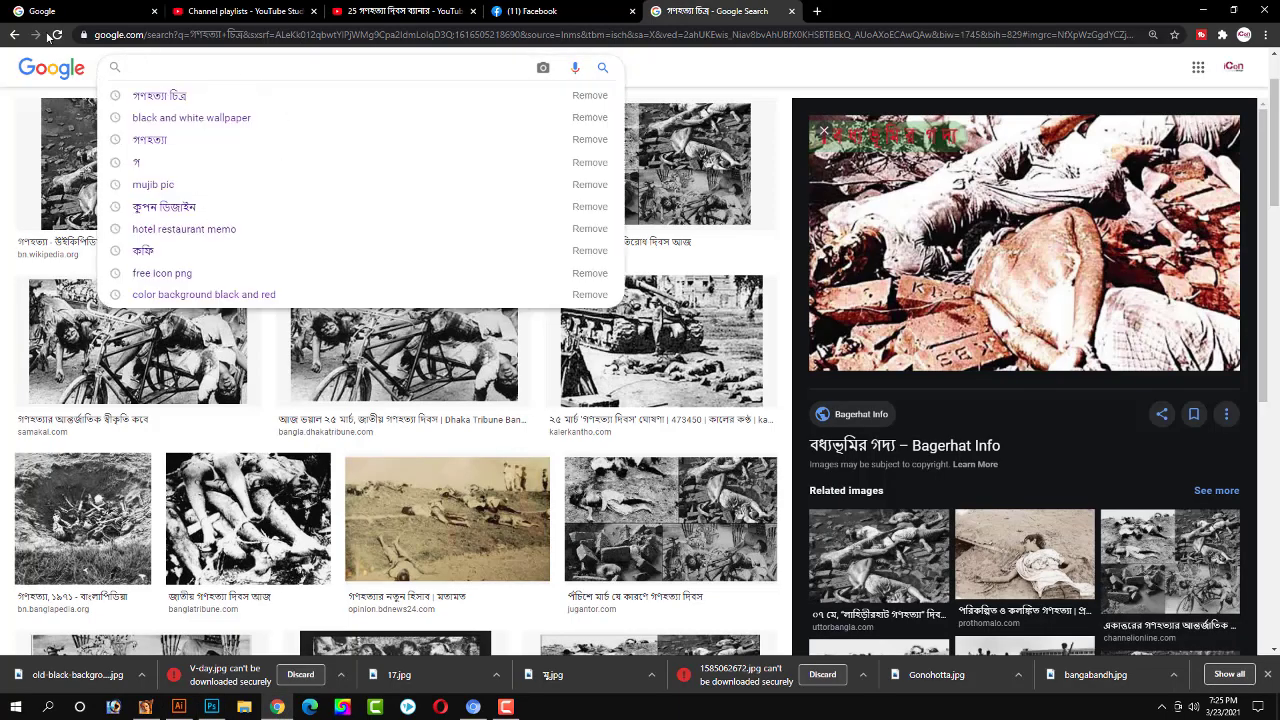
text(coo)
key(BackSpace)
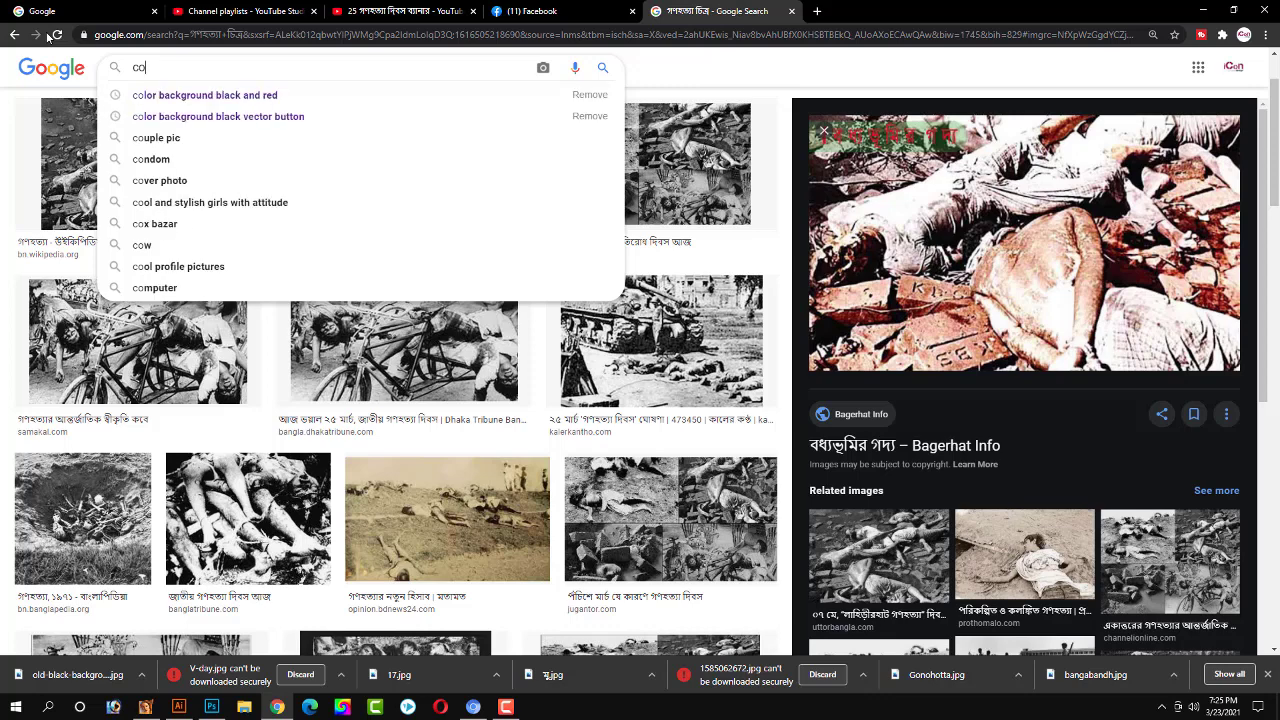
text(r)
key(BackSpace)
text(l)
key(Down)
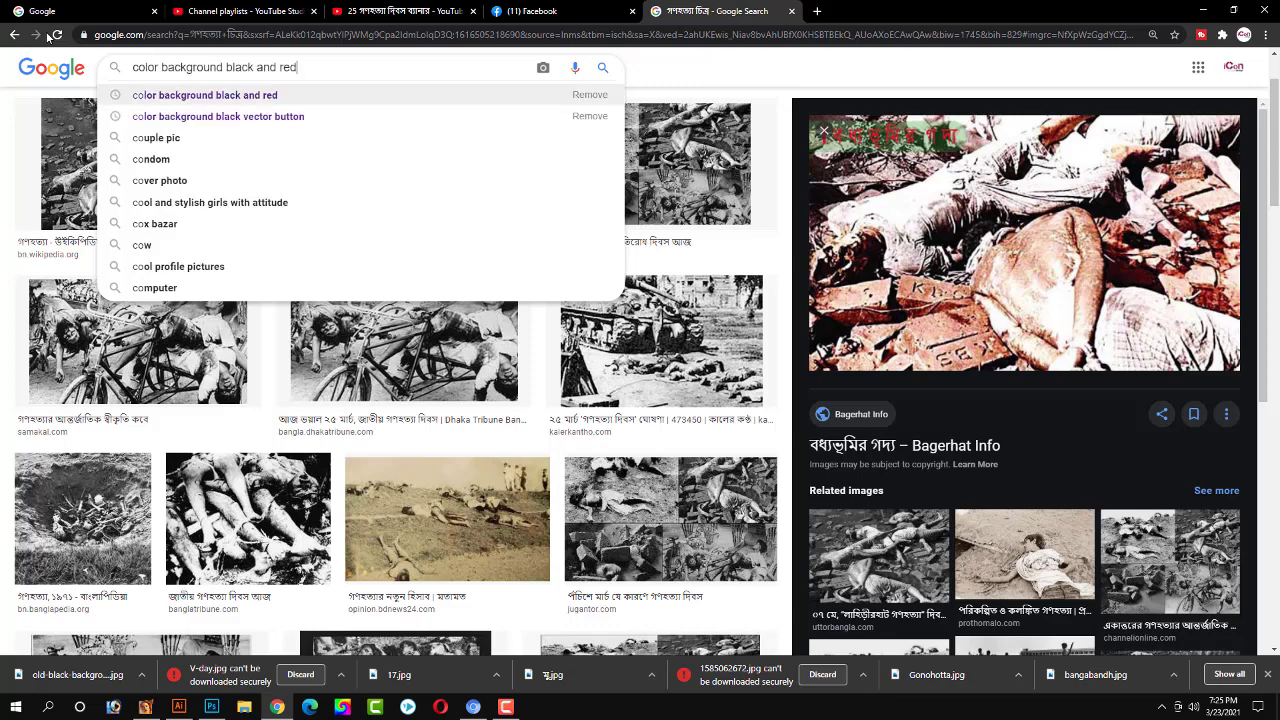
key(Return)
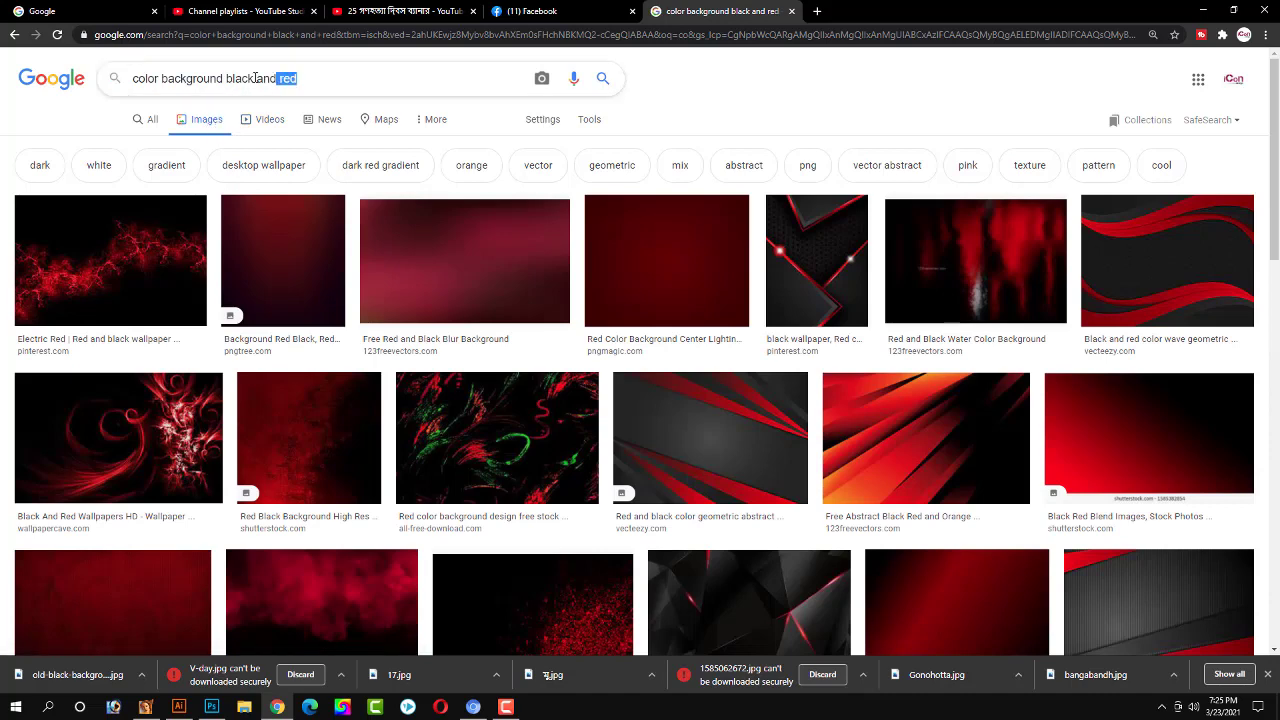
drag(256, 78, 225, 80)
key(BackSpace)
key(Return)
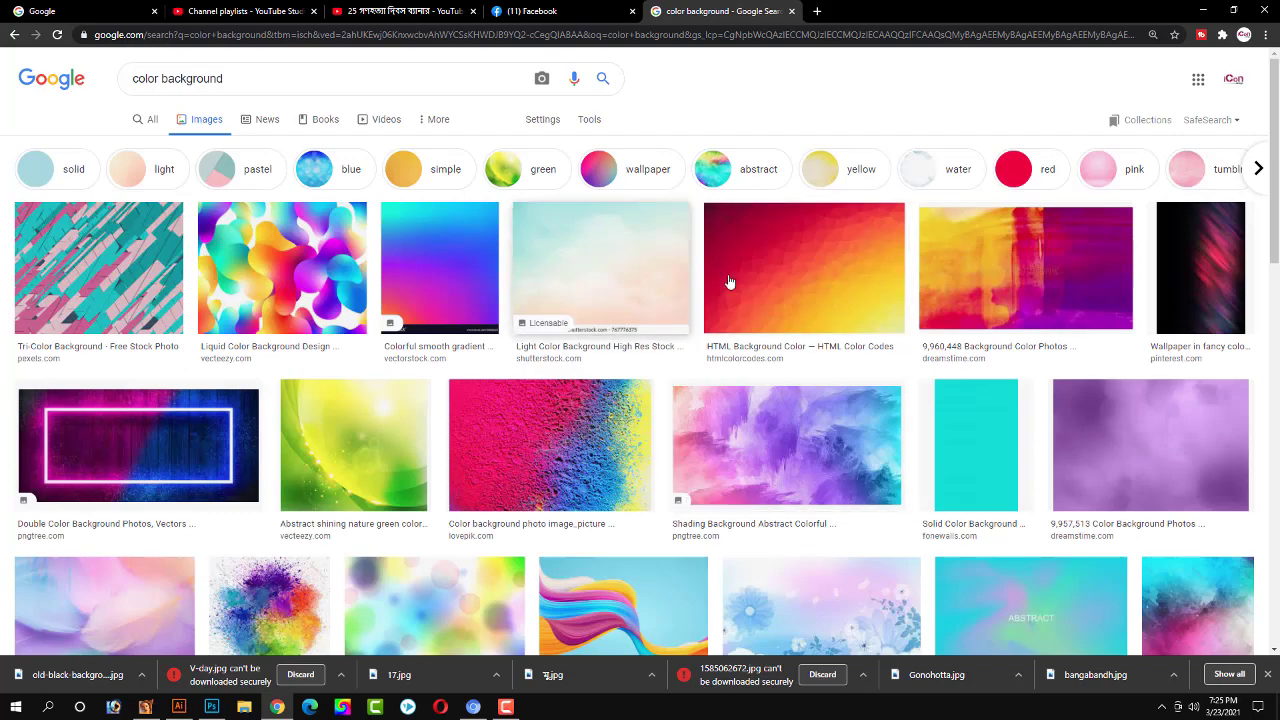
Browse the results, previewing the watercolour splash and abstract splatter backgrounds.
scroll(838, 560, down, 2)
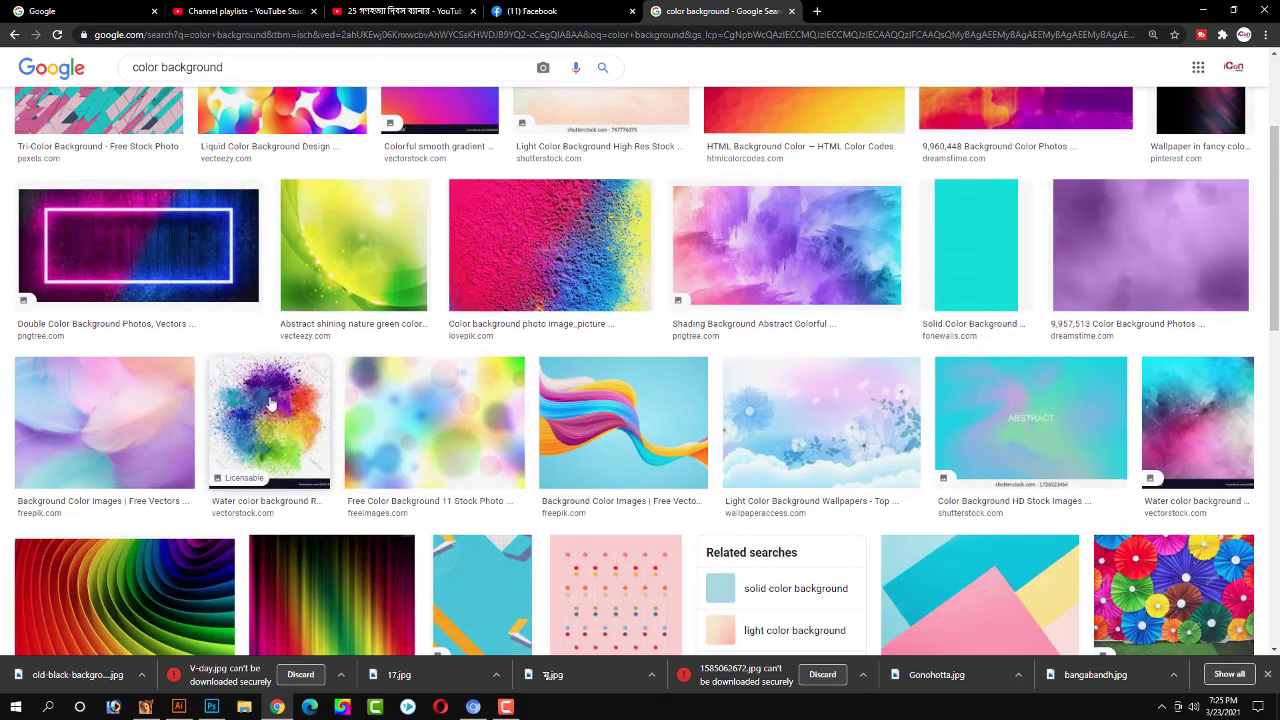
click(262, 440)
scroll(1024, 529, down, 2)
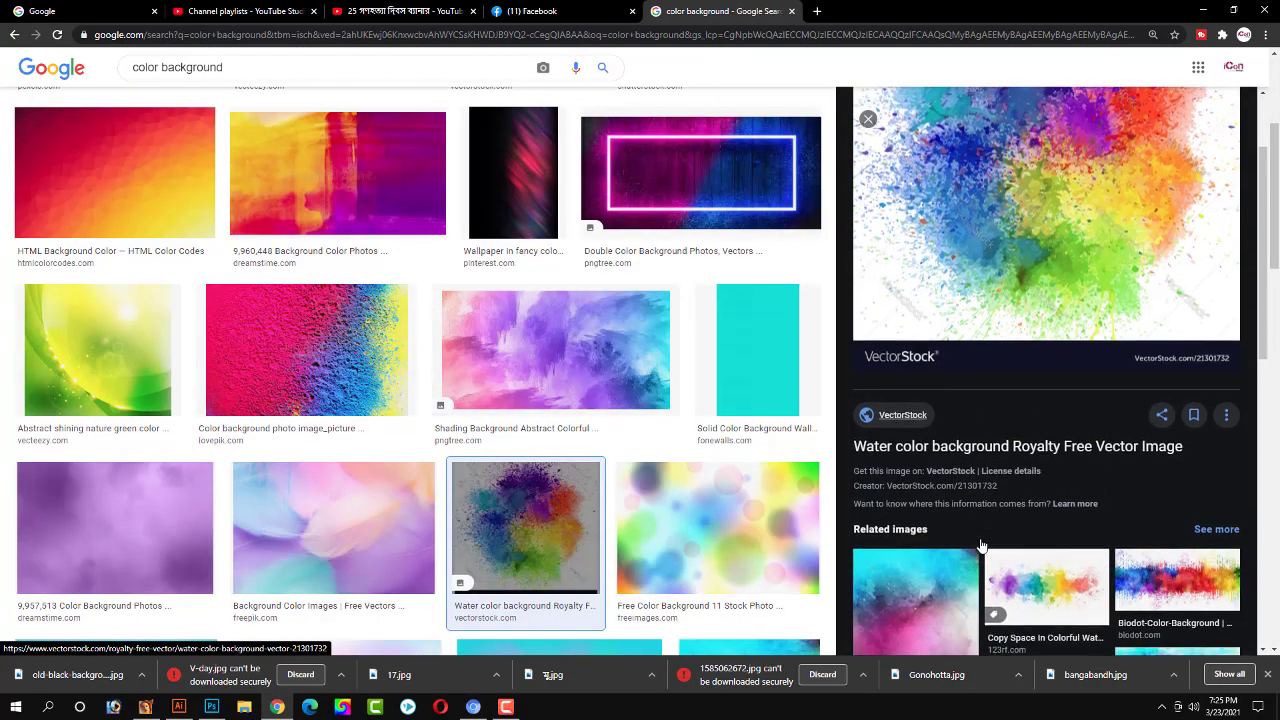
scroll(1000, 537, down, 2)
scroll(981, 545, down, 1)
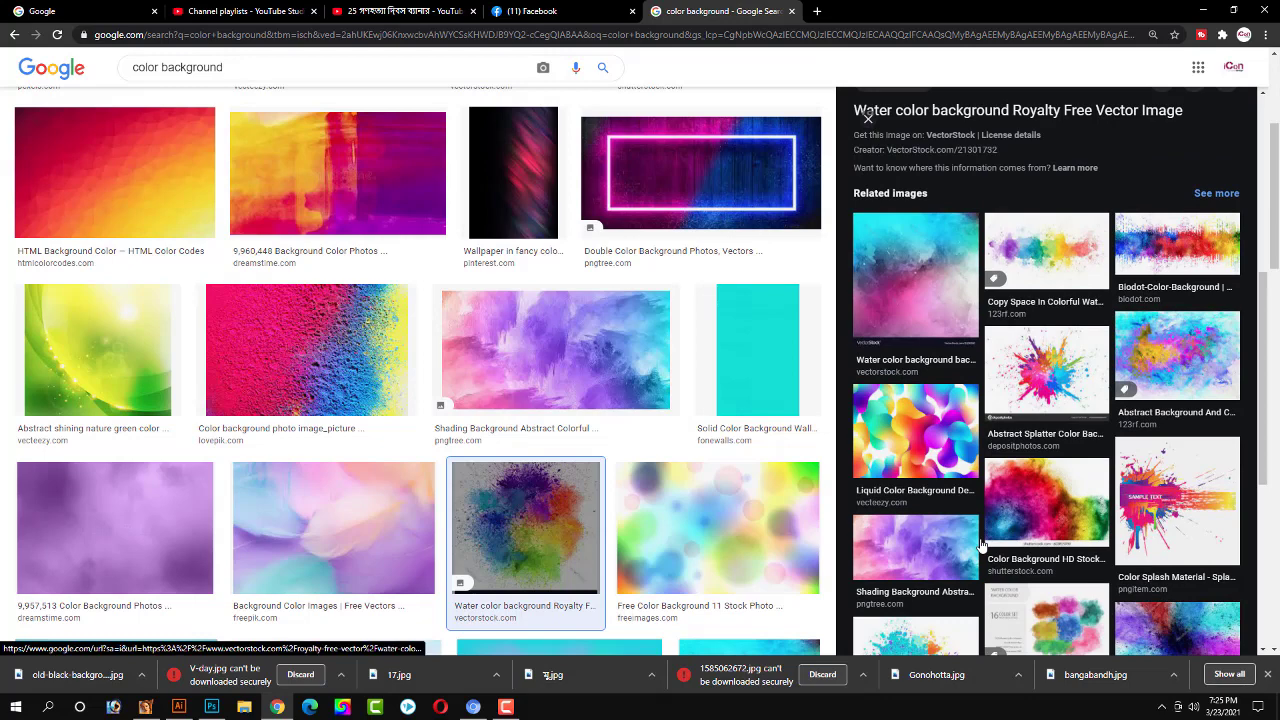
click(1065, 380)
scroll(1114, 543, down, 3)
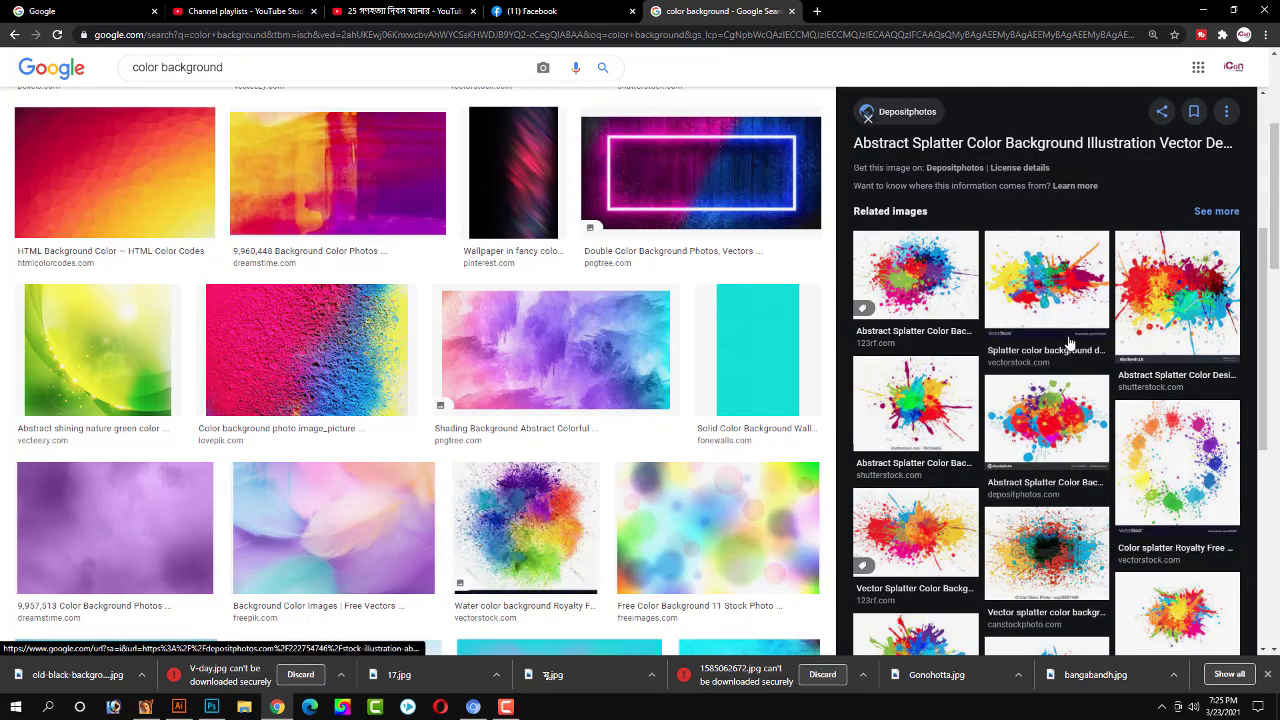
scroll(681, 482, down, 2)
scroll(681, 482, down, 2)
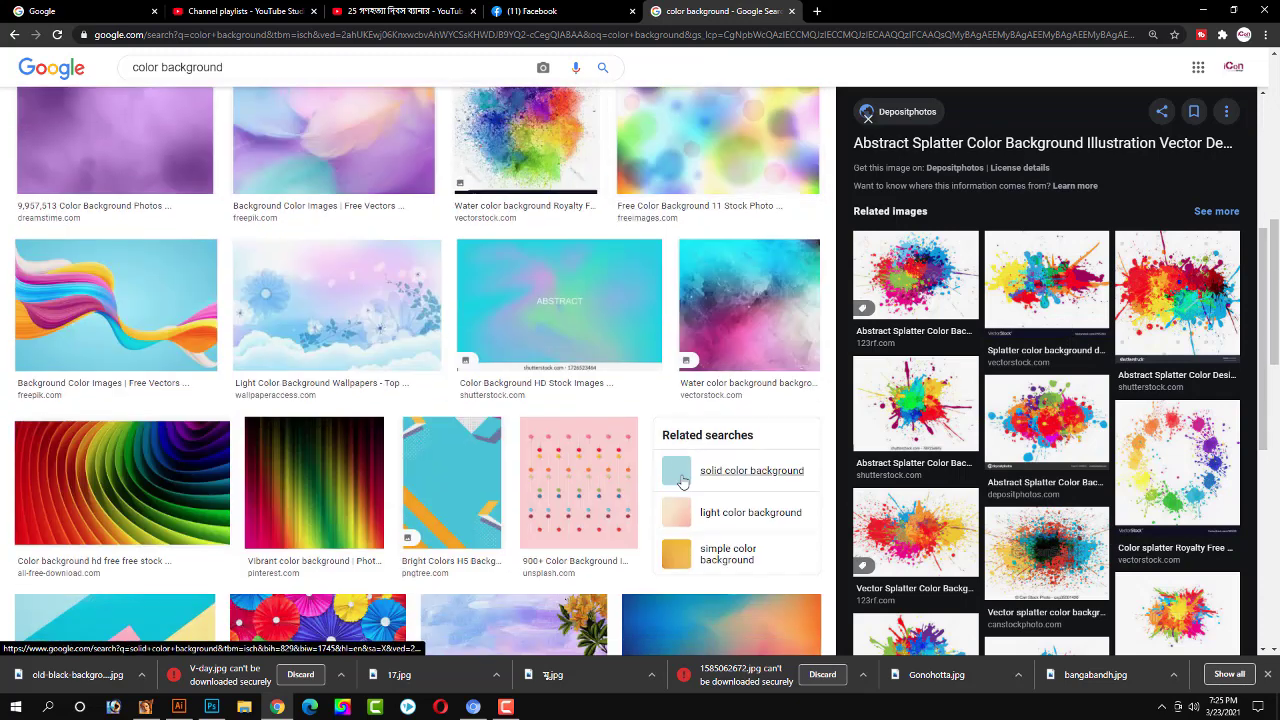
Preview the Light Color Wallpapers image and copy it.
click(337, 305)
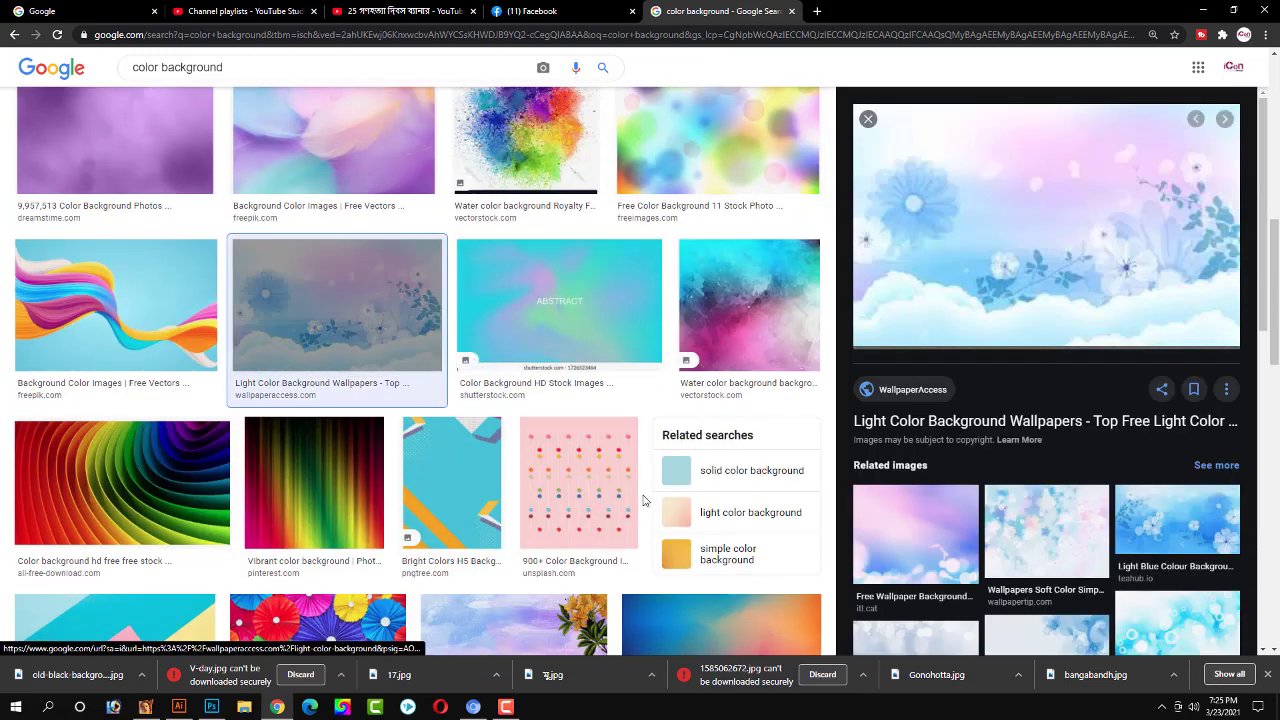
scroll(646, 500, down, 3)
scroll(646, 500, down, 2)
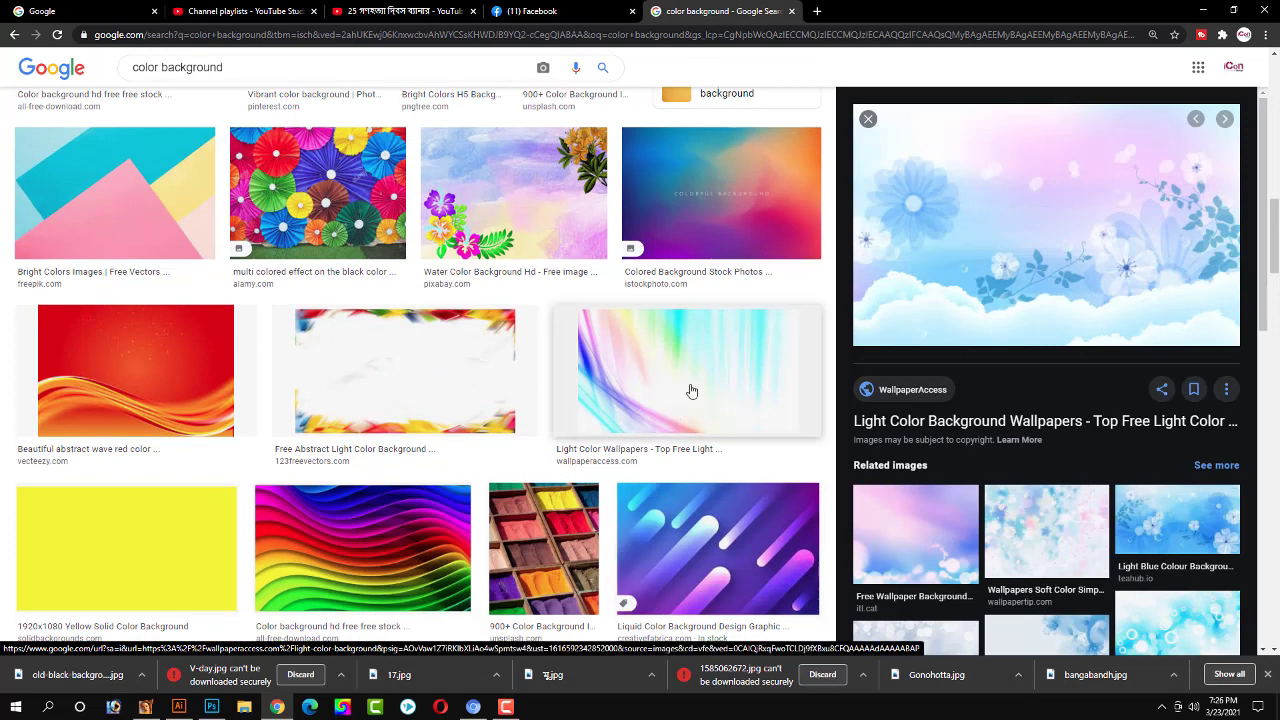
click(491, 394)
click(660, 386)
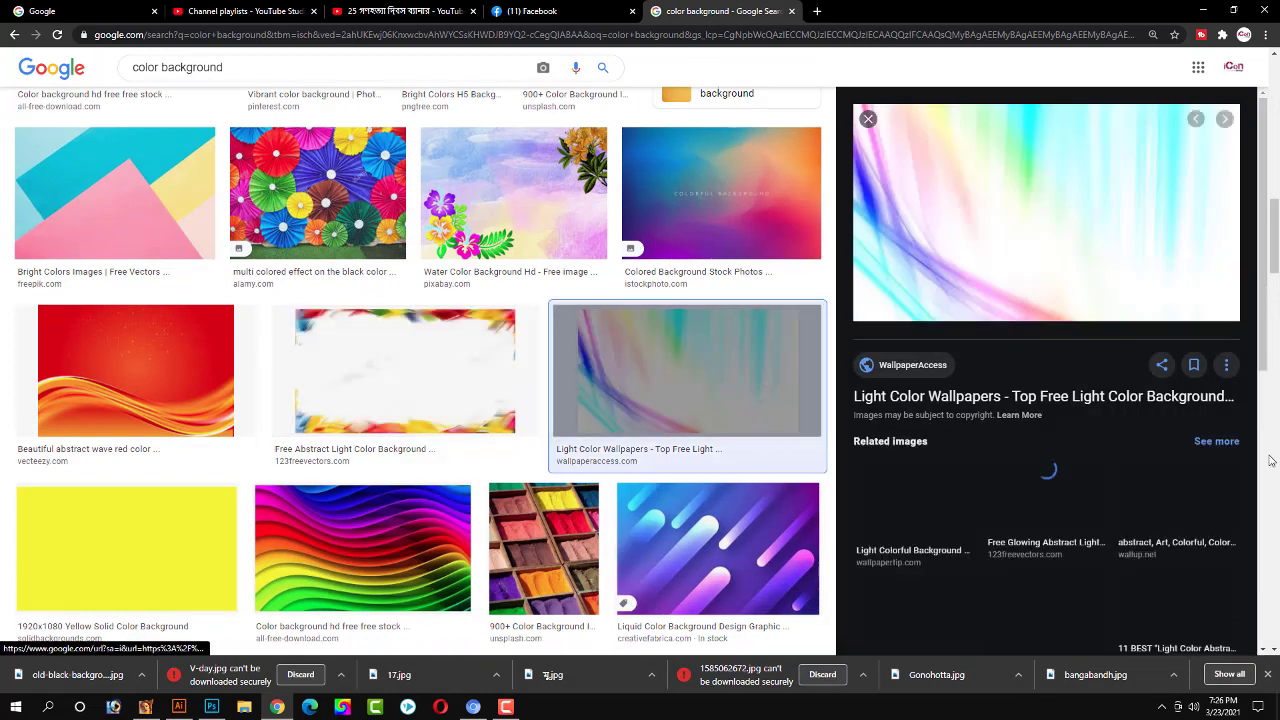
right_click(1044, 284)
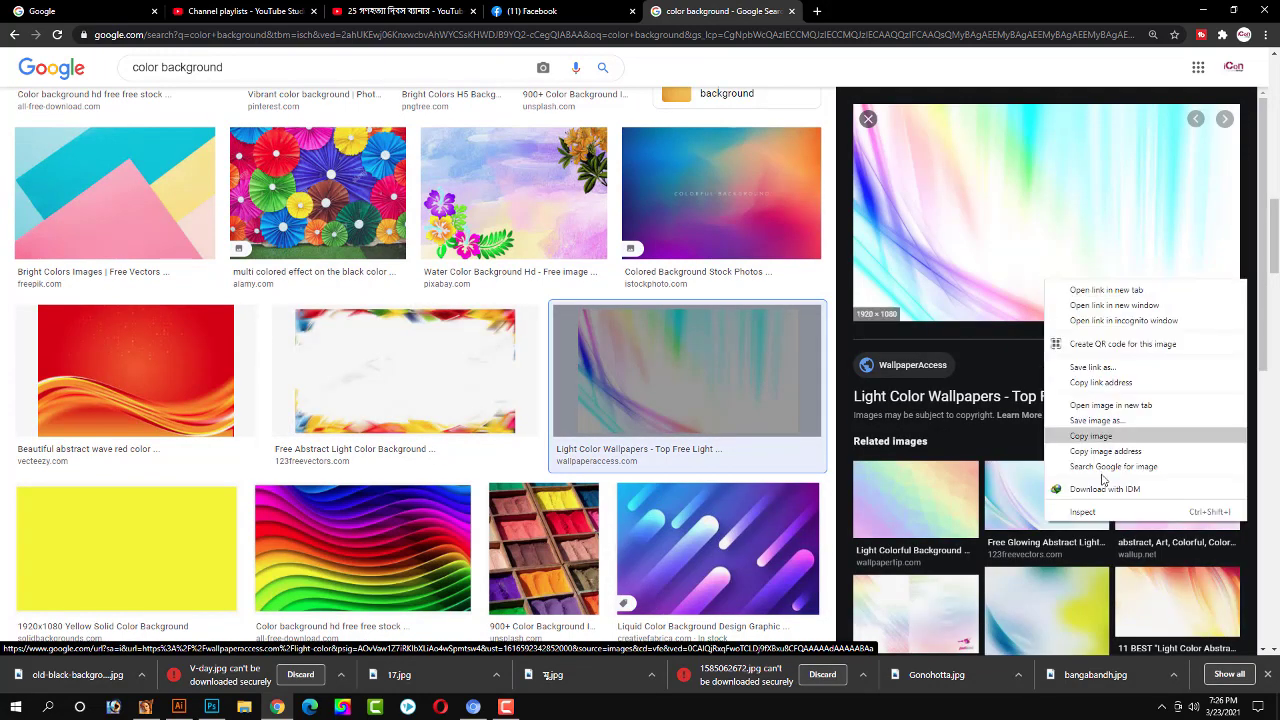
click(1100, 436)
Paste the copied light wallpaper into the banner as a layer just above the background.
click(211, 707)
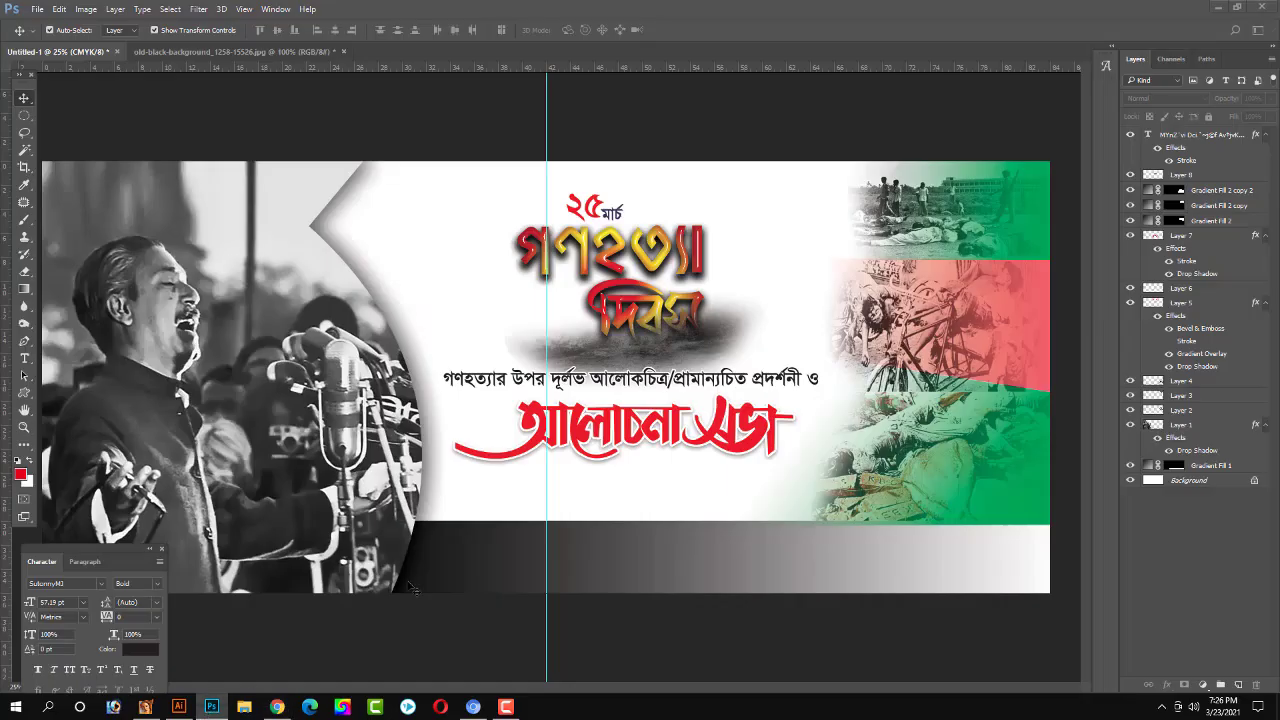
key(ctrl+v)
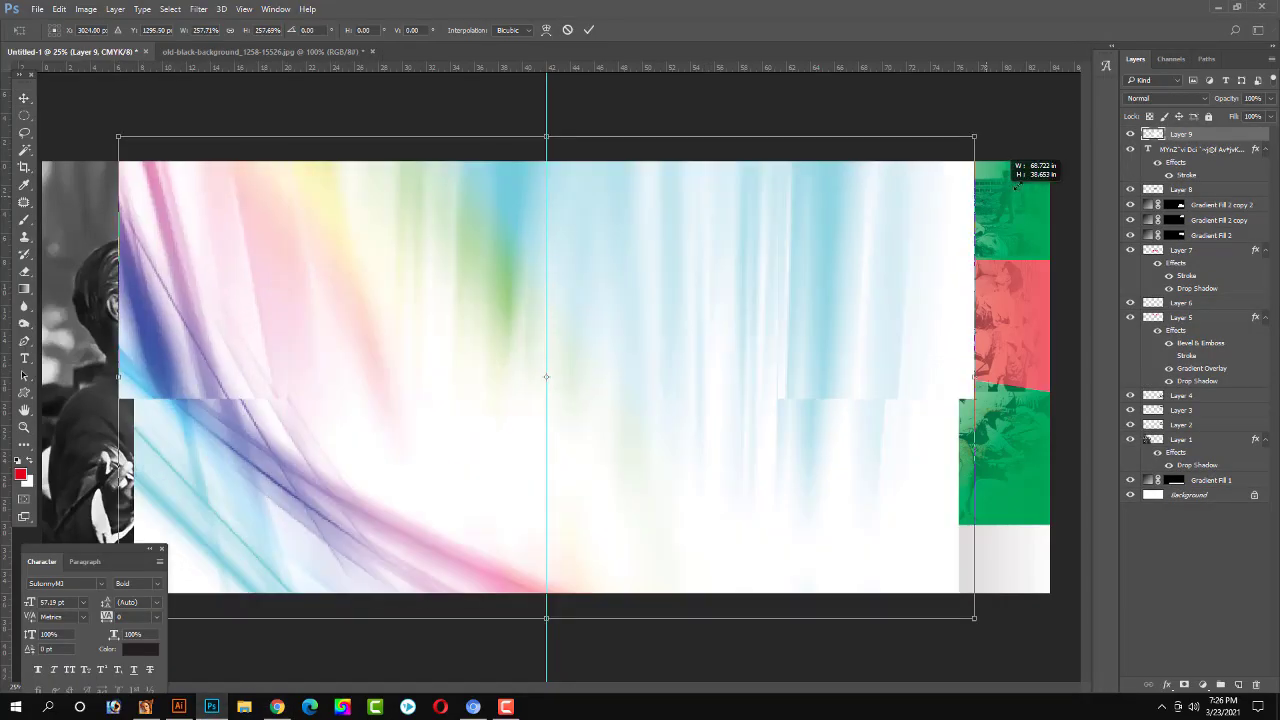
drag(736, 331, 711, 329)
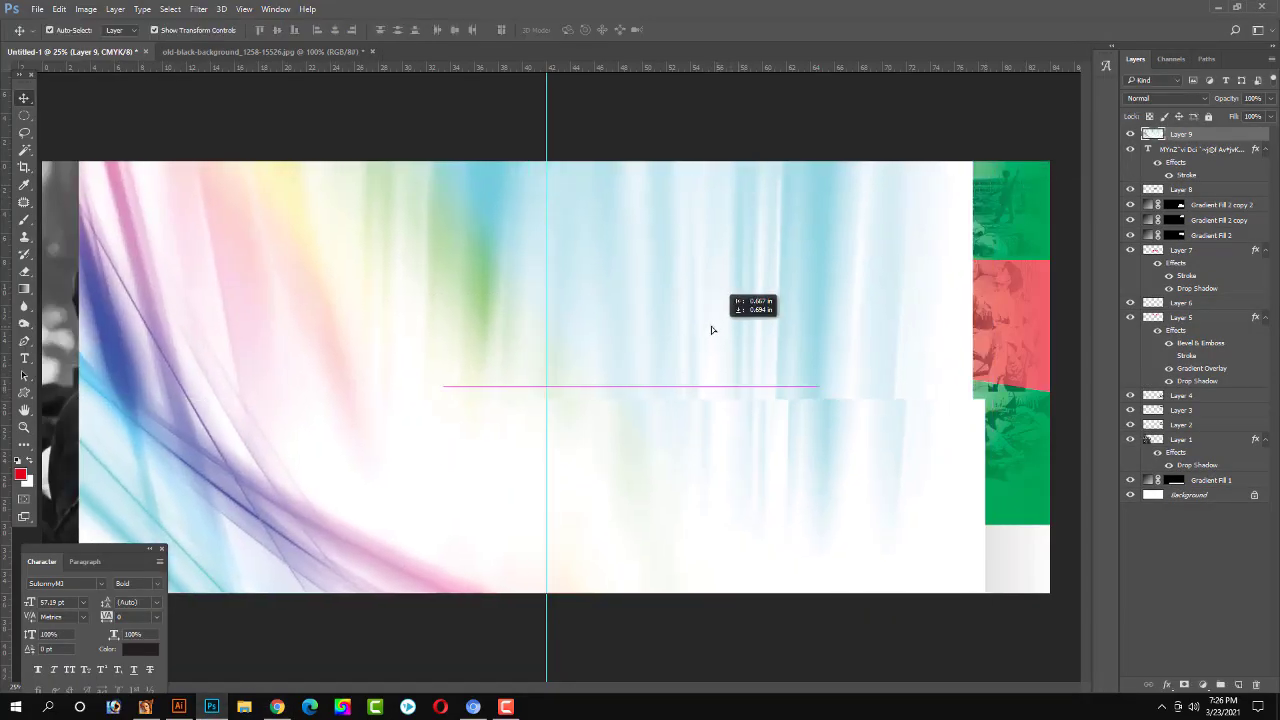
key(ctrl+shift+bracketleft)
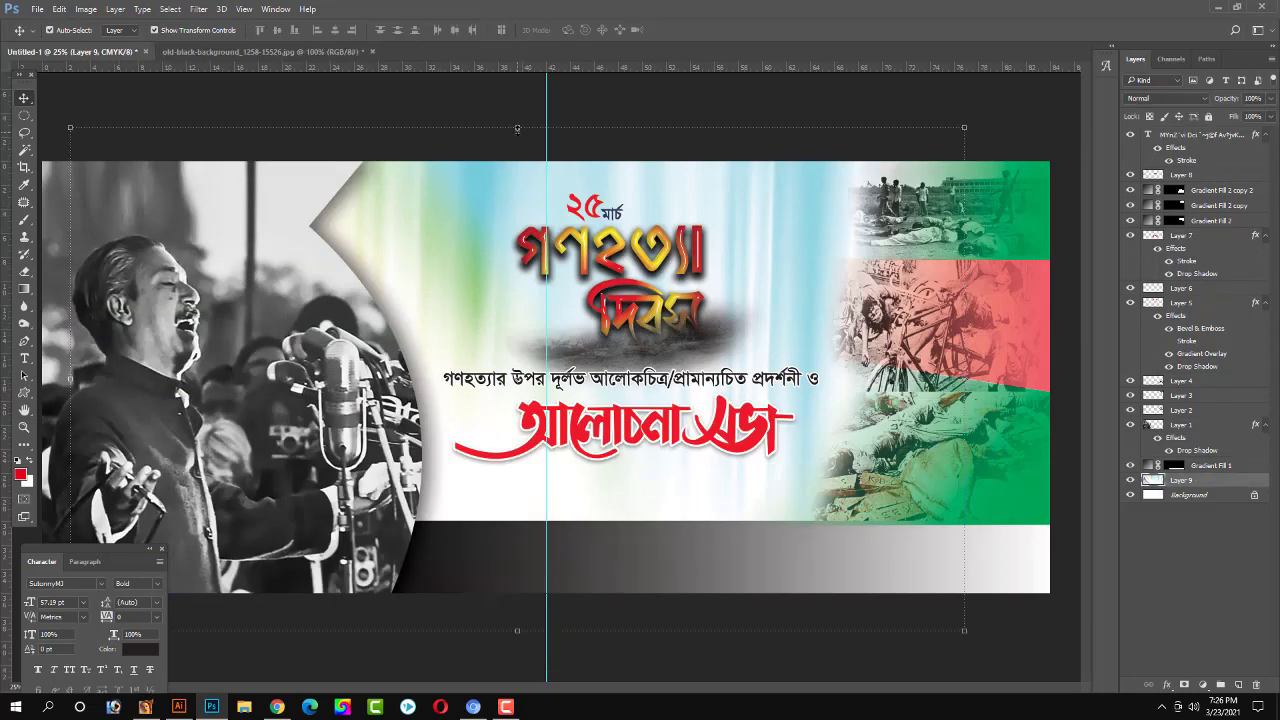
Squash the streaked background layer so its bottom edge meets the dark band's top.
drag(517, 128, 517, 155)
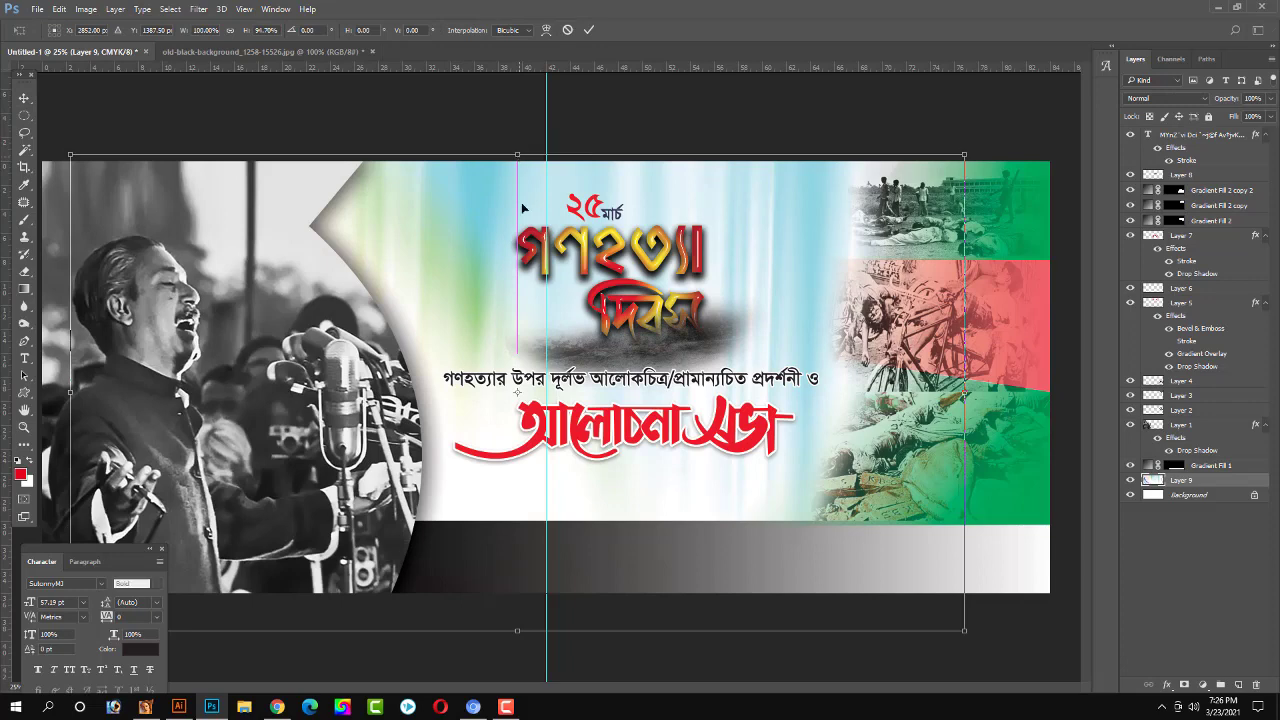
drag(518, 628, 518, 593)
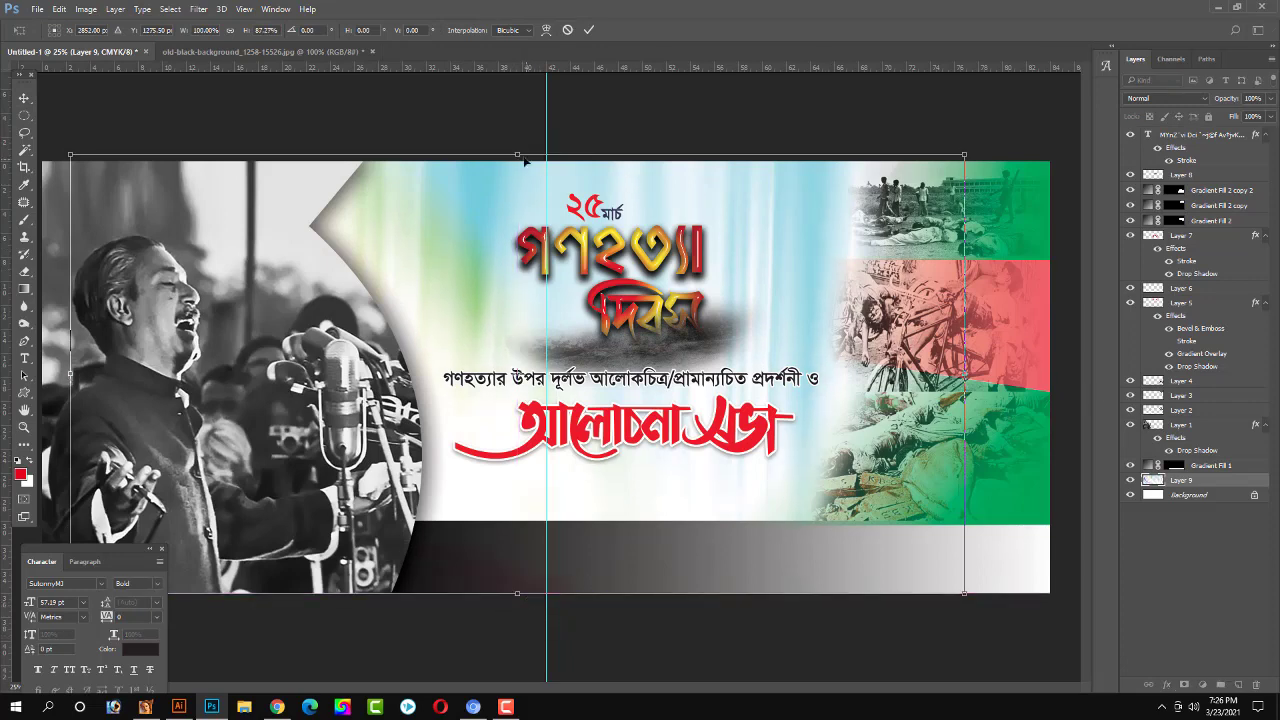
key(Escape)
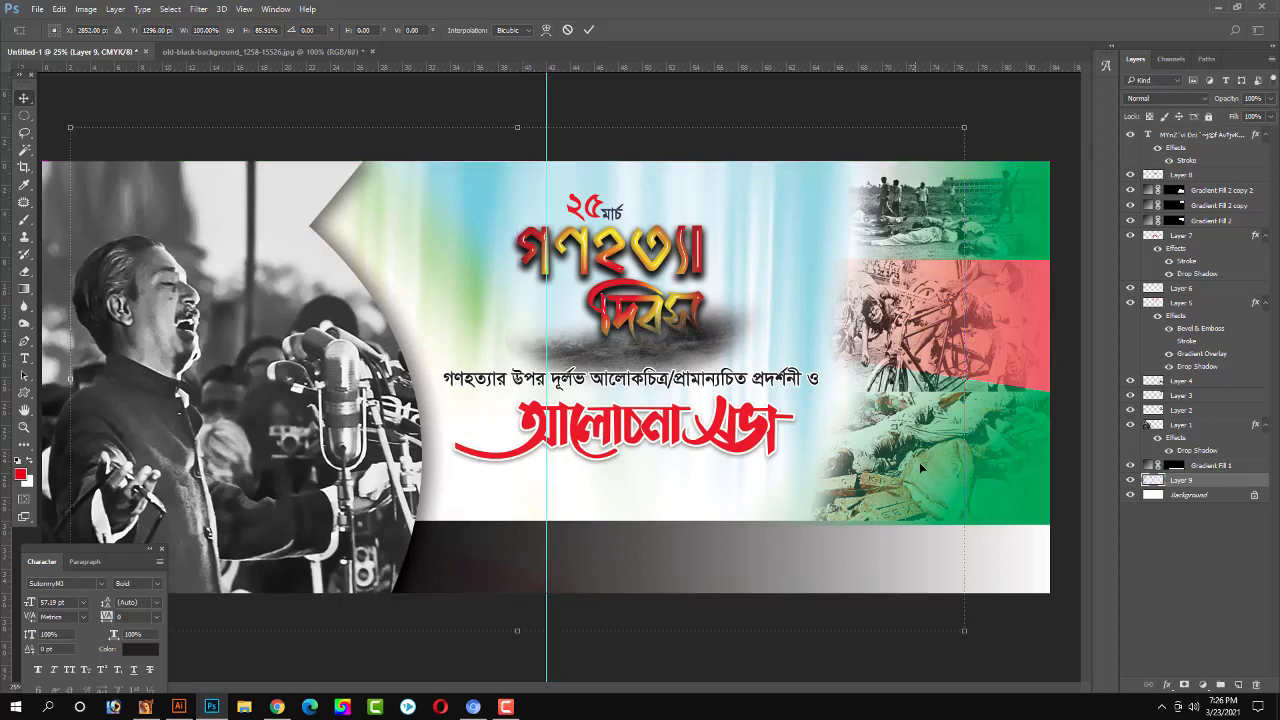
click(770, 108)
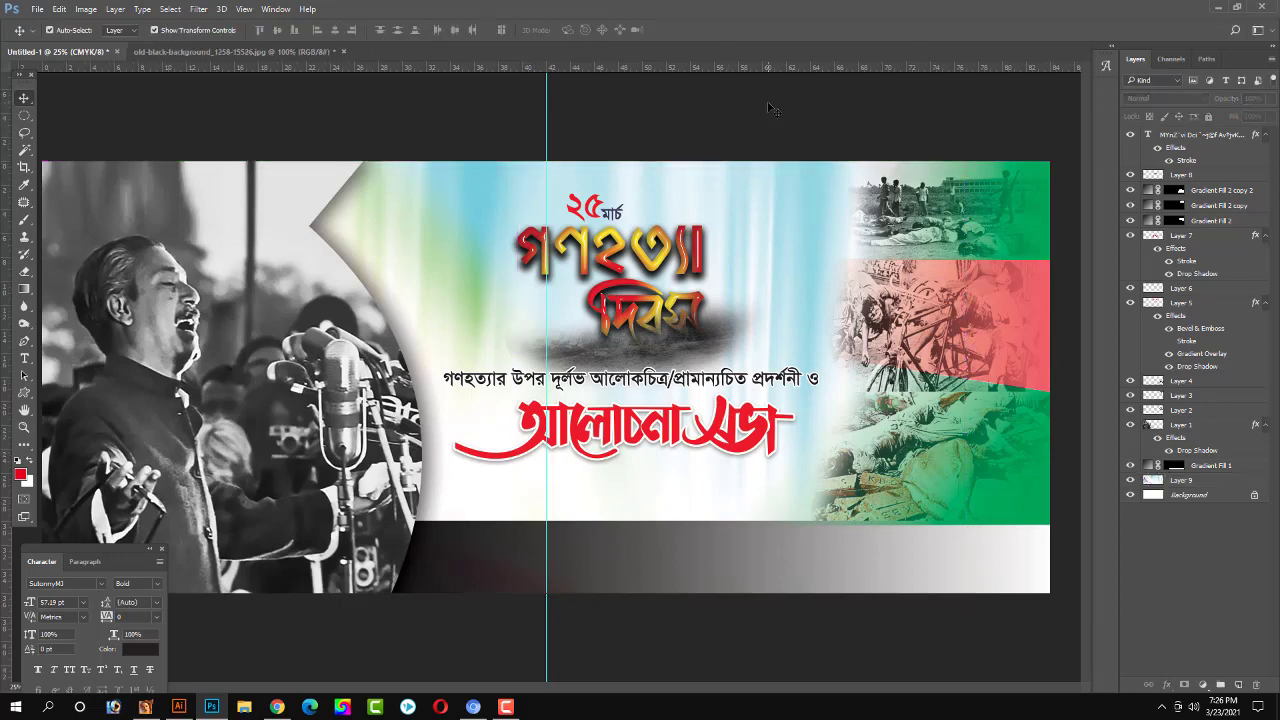
click(468, 240)
key(ctrl+t)
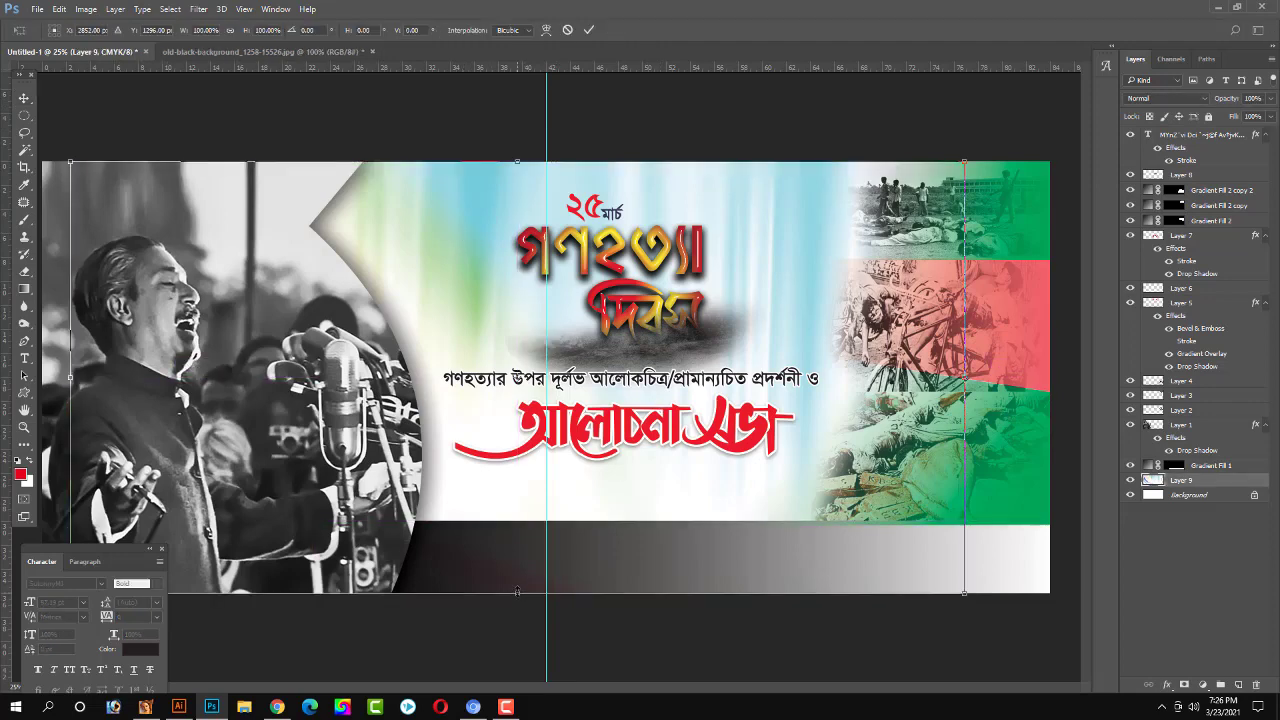
drag(517, 592, 538, 528)
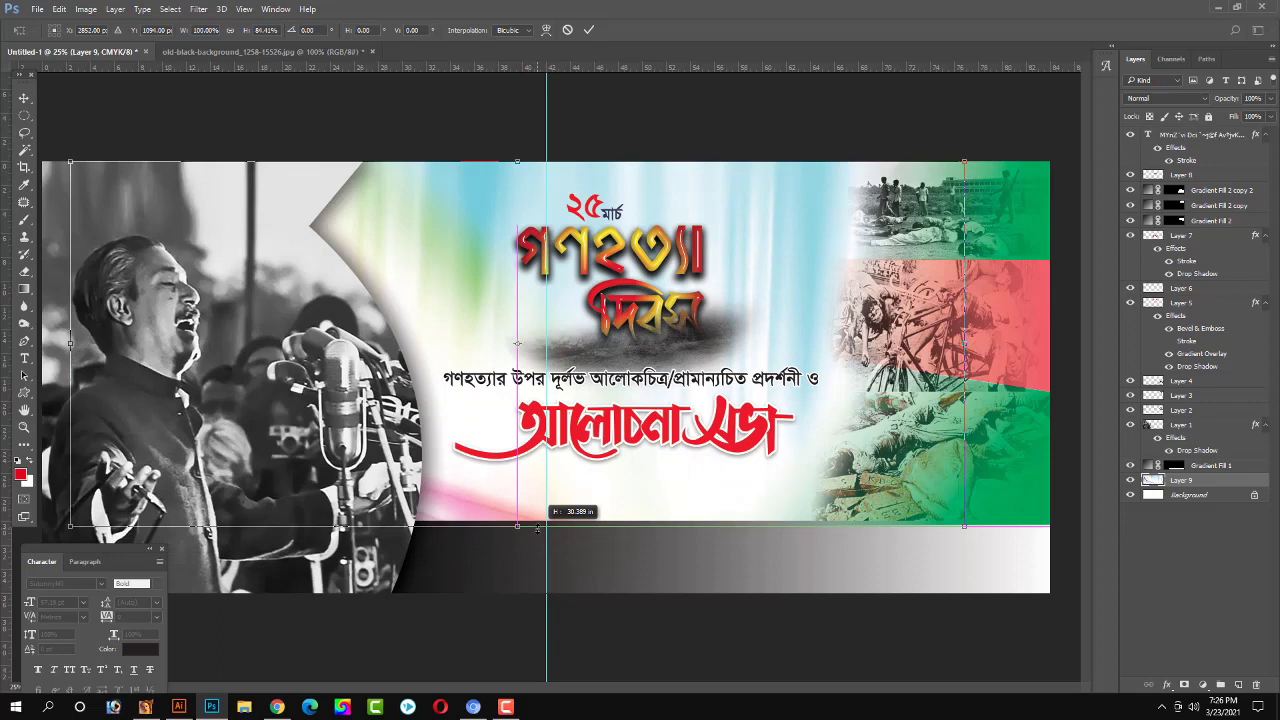
drag(537, 527, 538, 523)
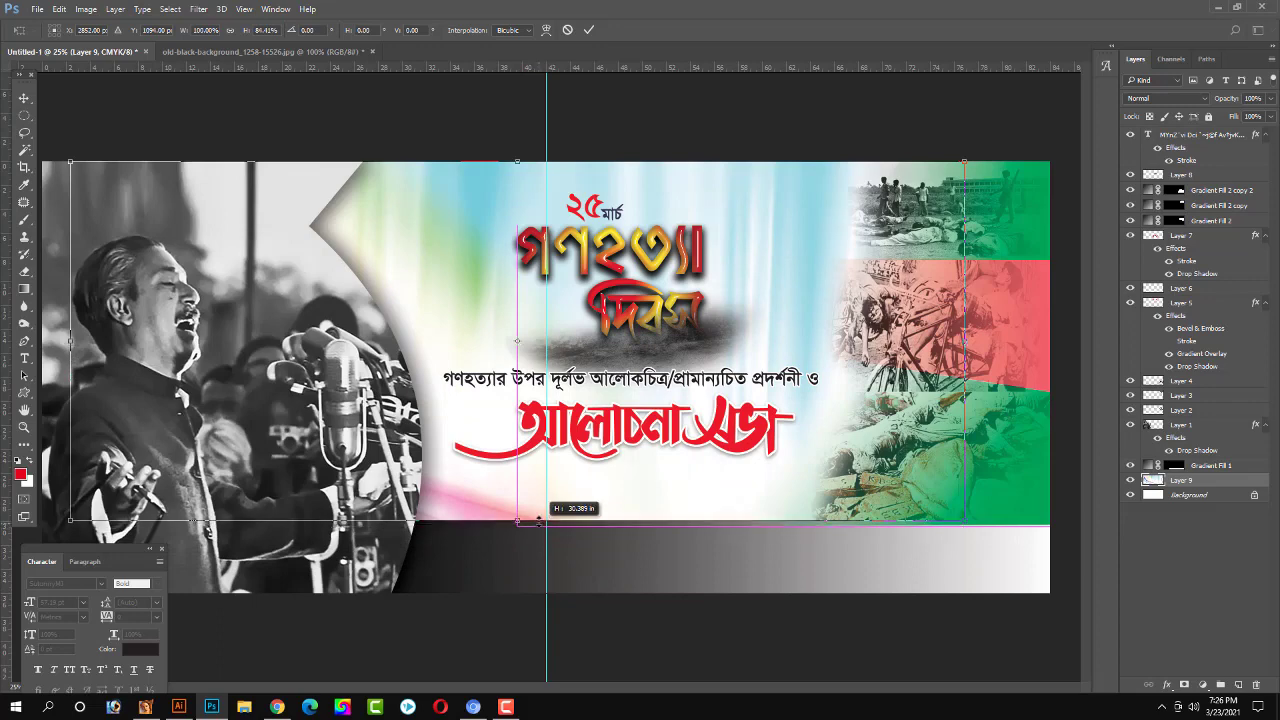
key(Return)
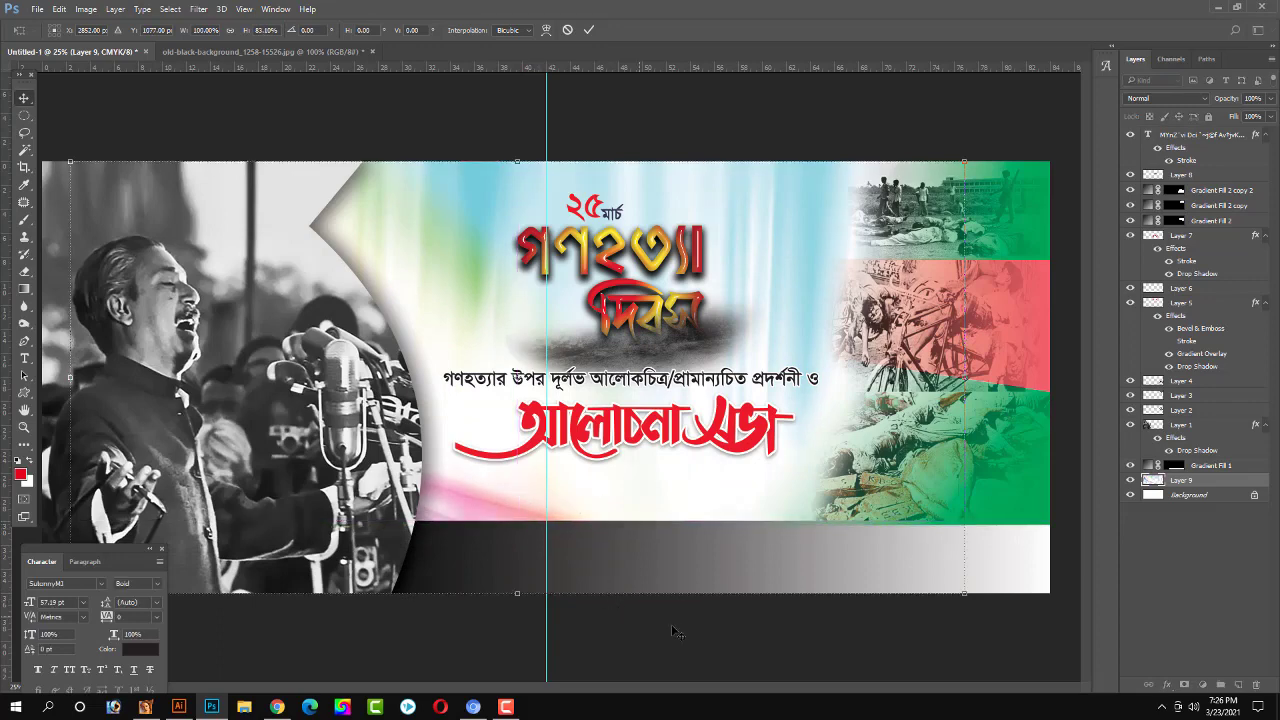
click(591, 553)
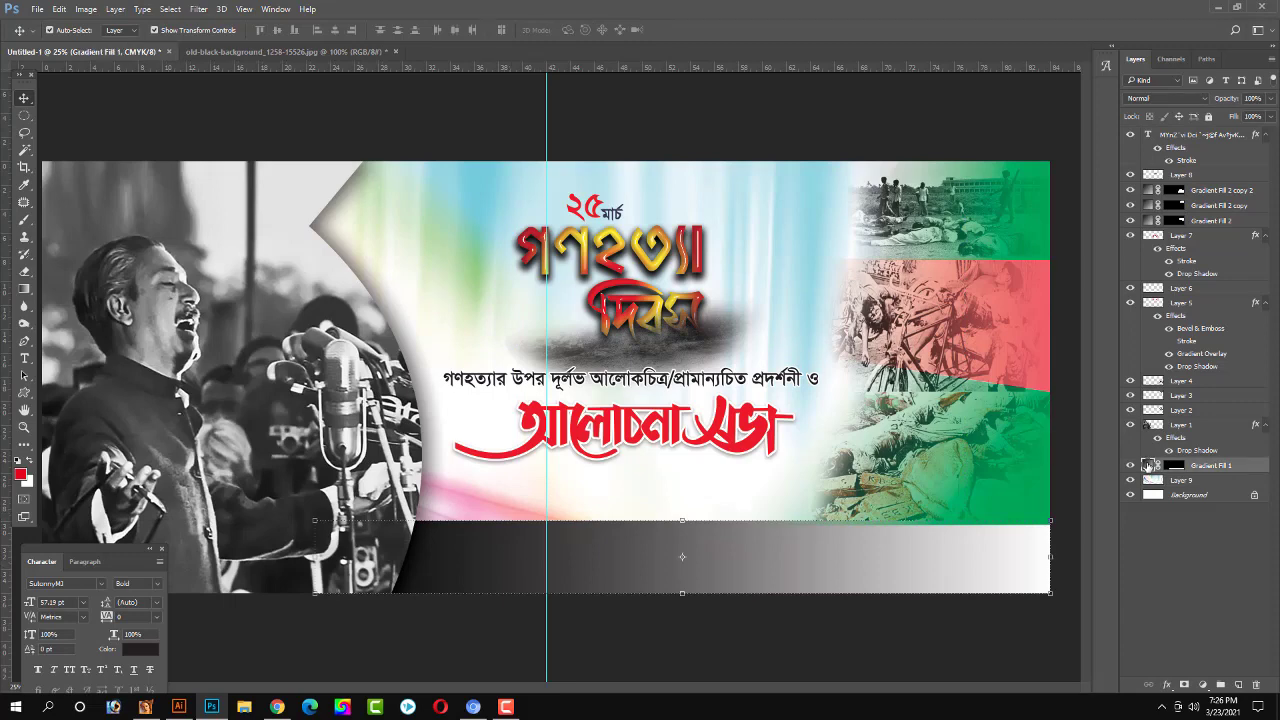
Recolour Gradient Fill 1 from green 00a651 to white and nudge its top edge down.
double_click(1147, 466)
click(1066, 319)
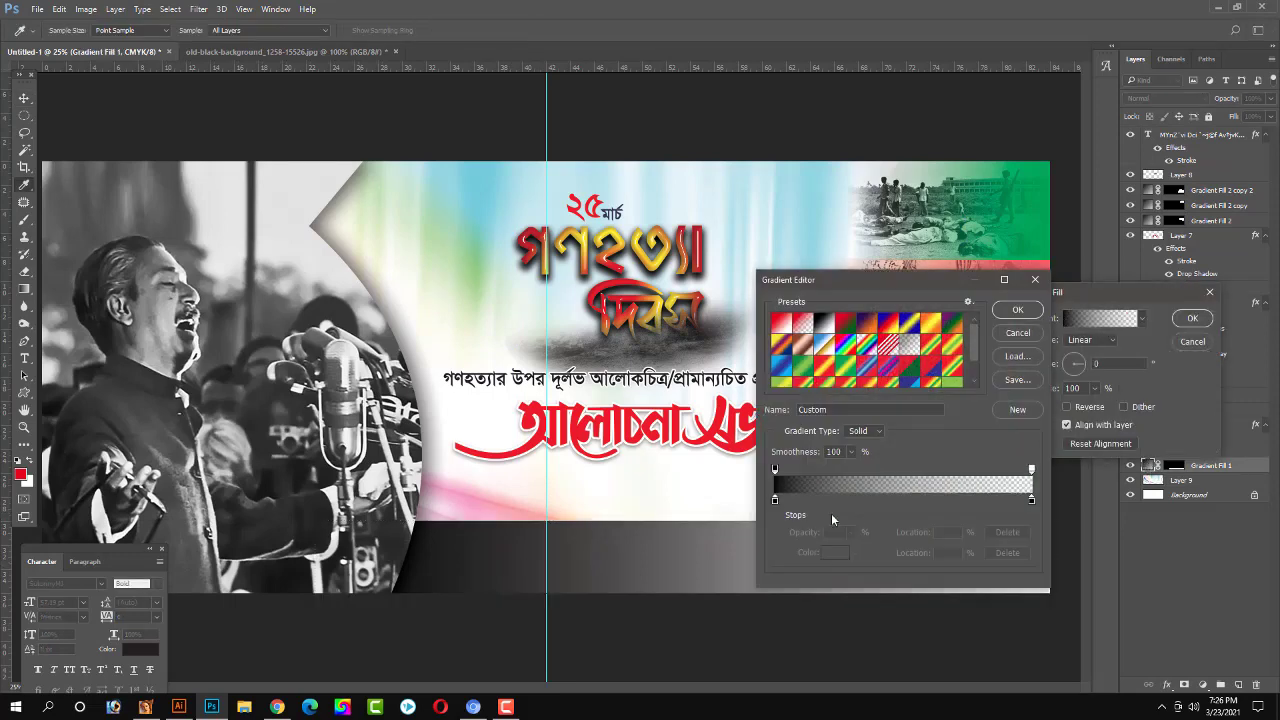
double_click(775, 502)
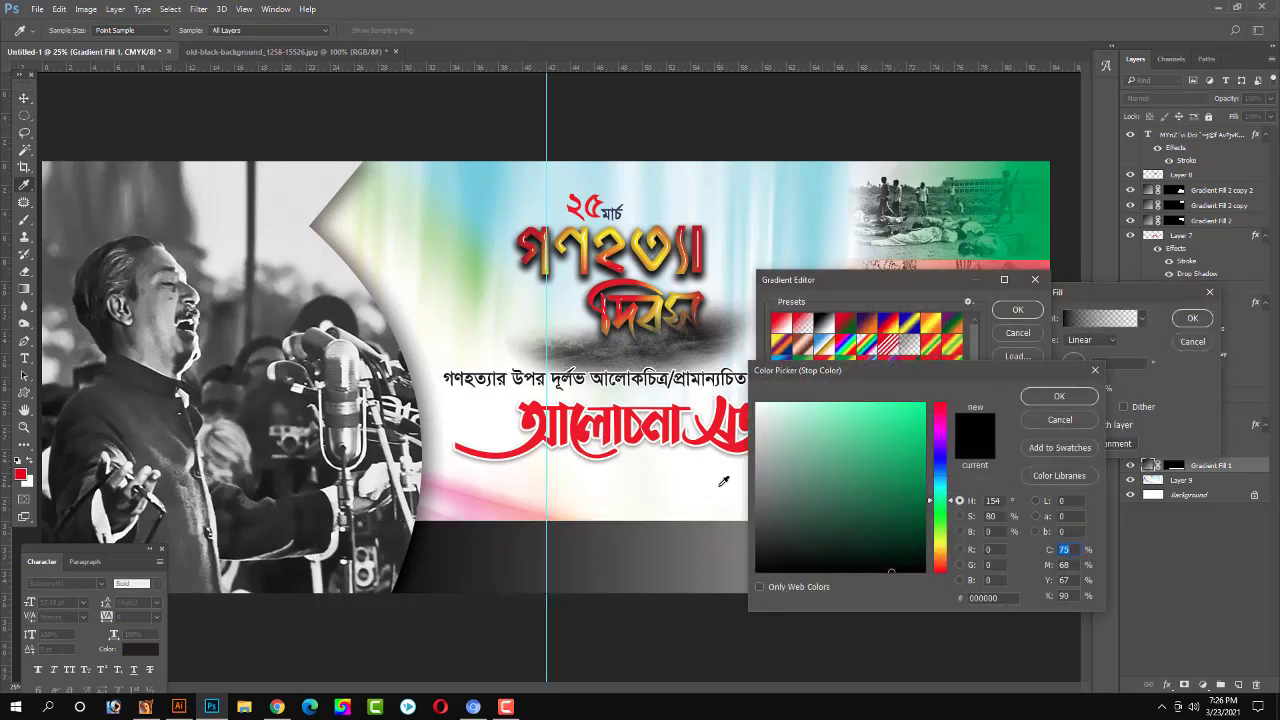
text(100)
key(Tab)
text(0)
key(Tab)
text(100	0)
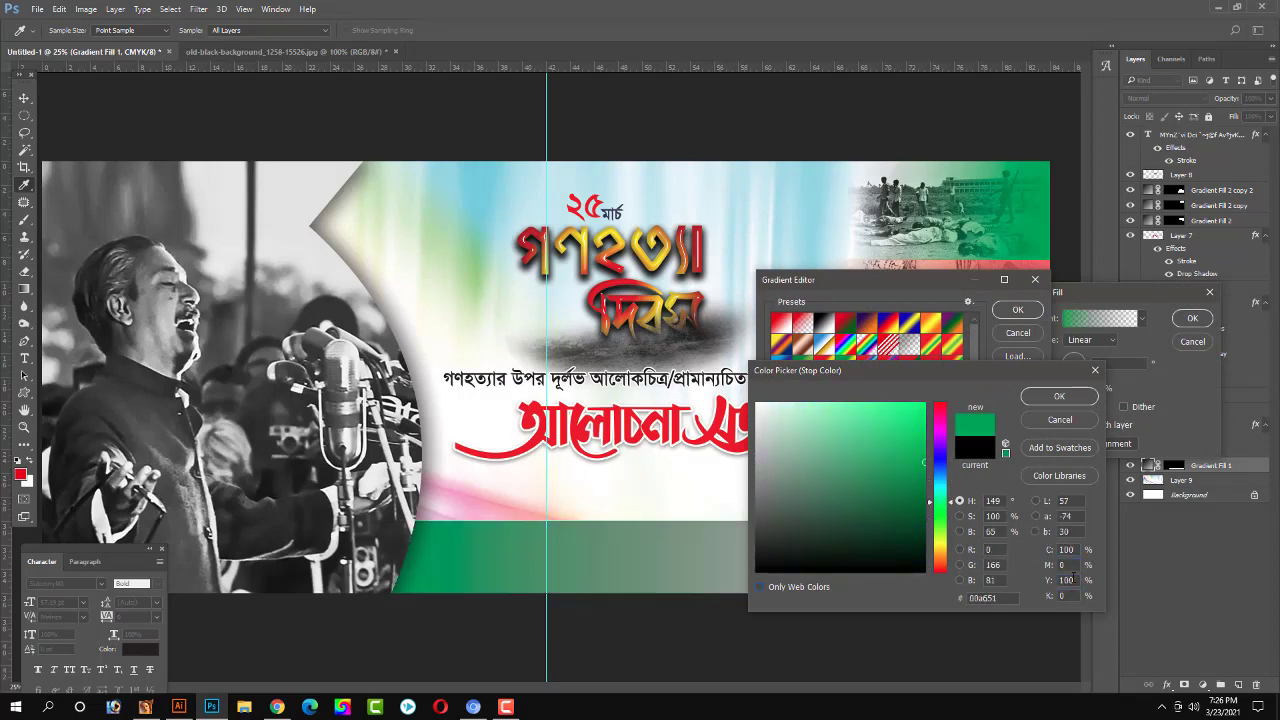
key(Return)
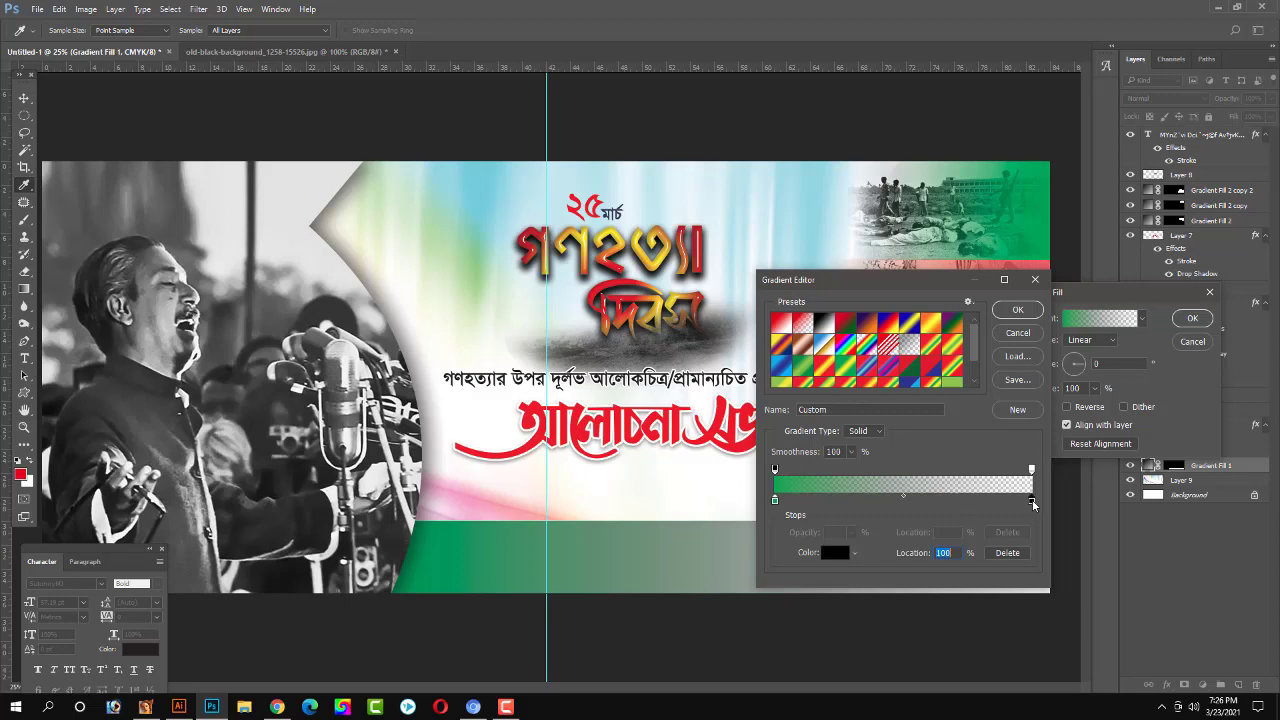
double_click(1033, 503)
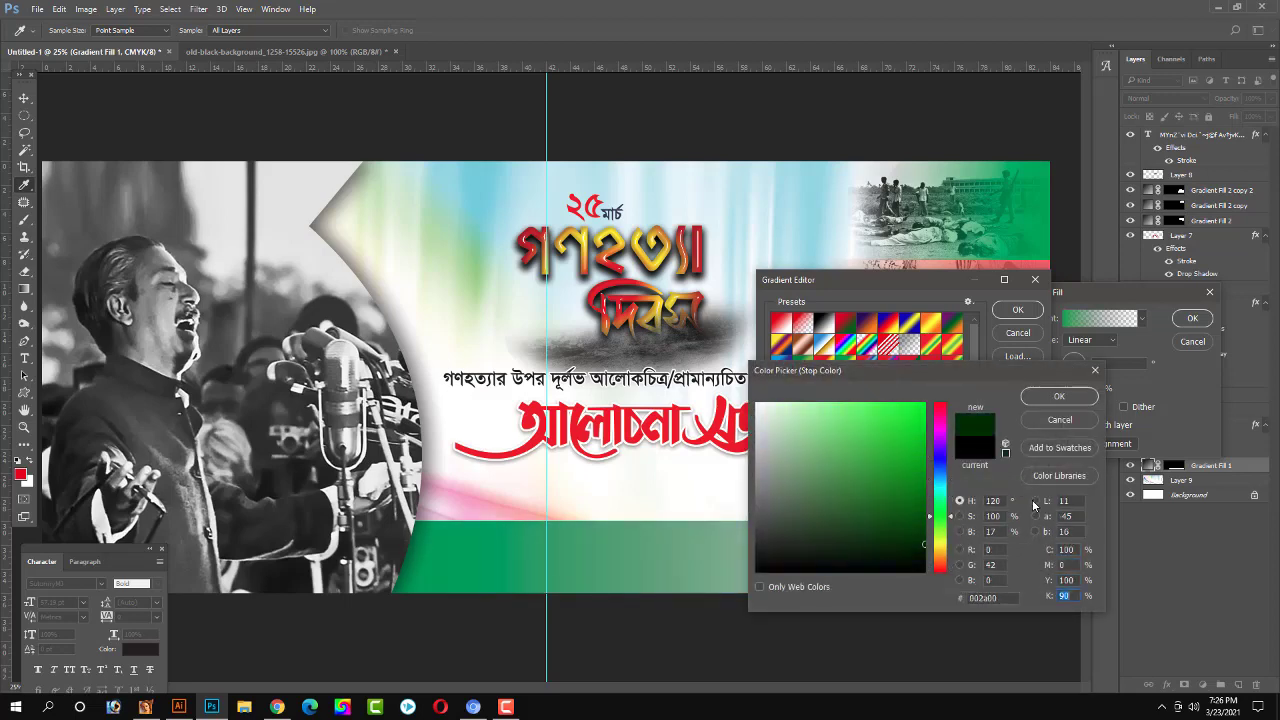
text(0)
key(Return)
key(Return)
key(Return)
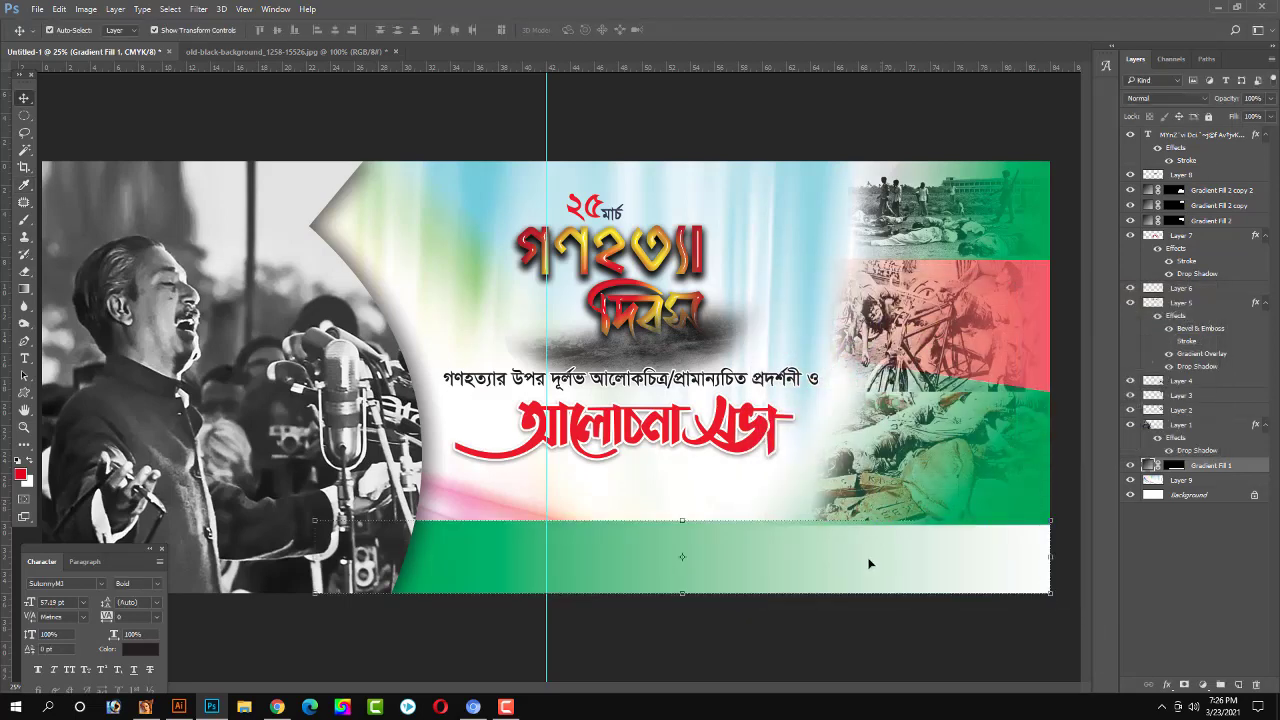
drag(683, 520, 684, 525)
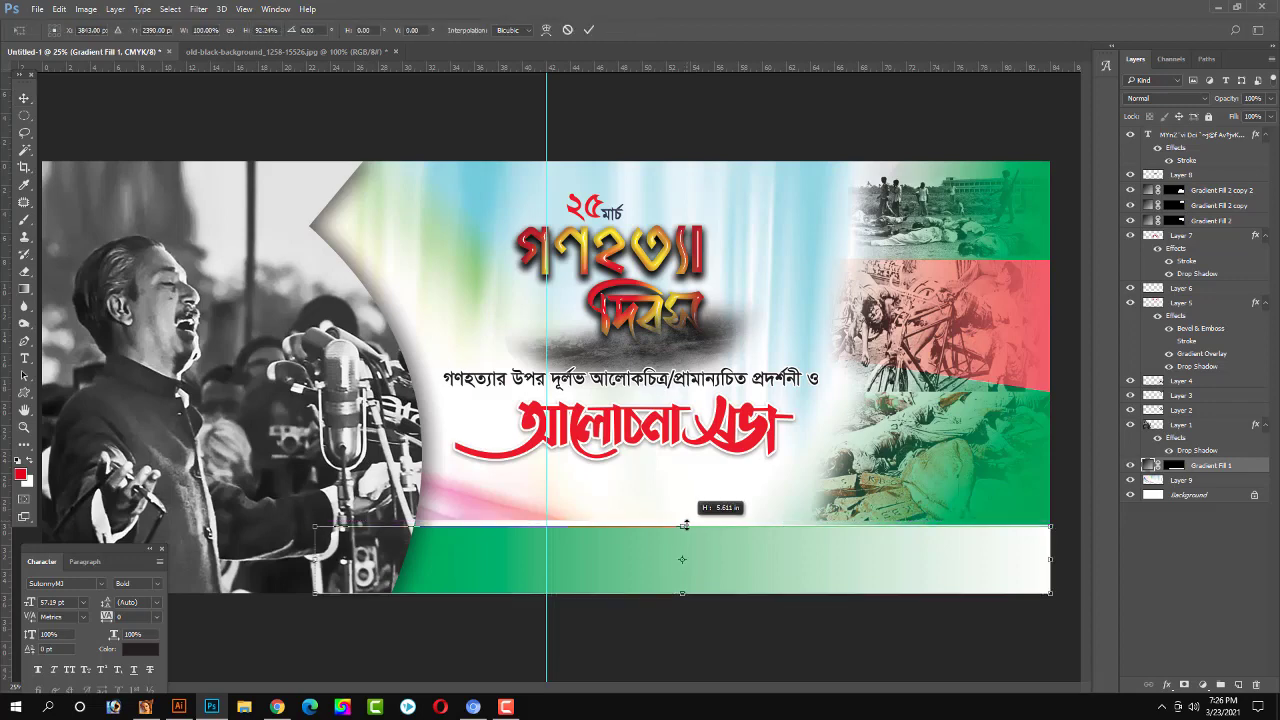
Commit the footer resize and lock the Gradient Fill 2 copy 2 layer.
key(Return)
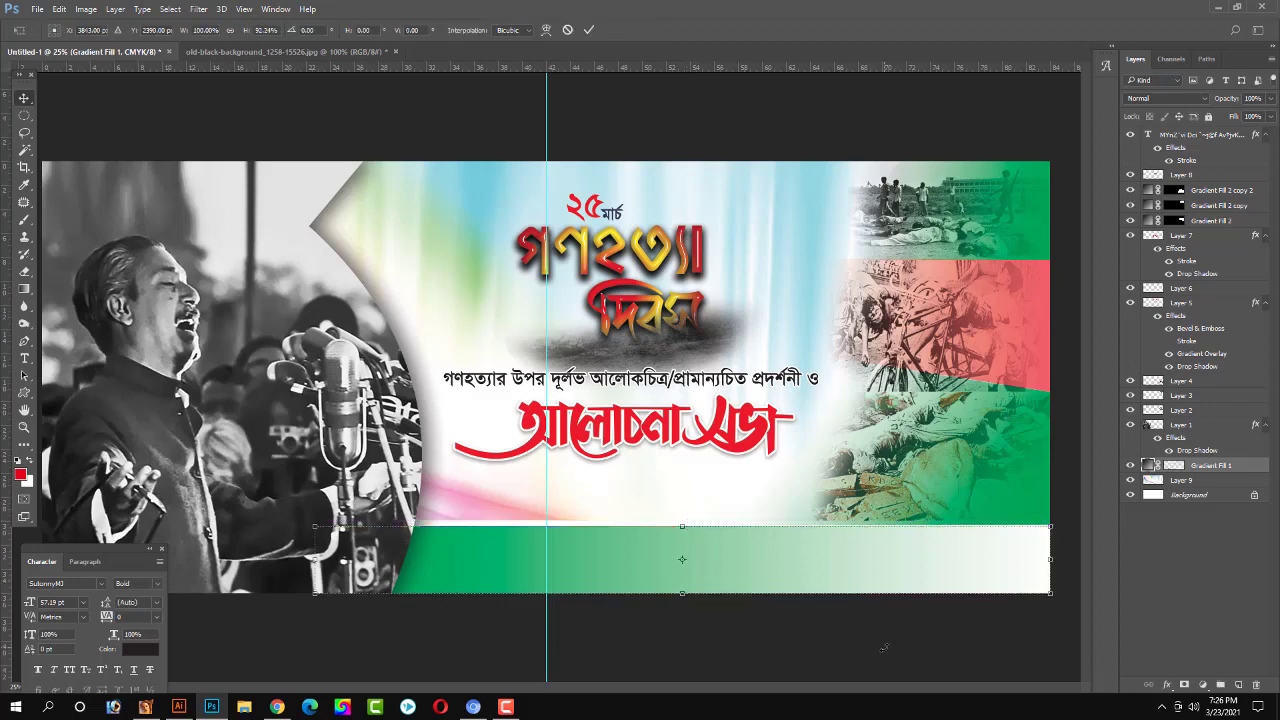
click(833, 516)
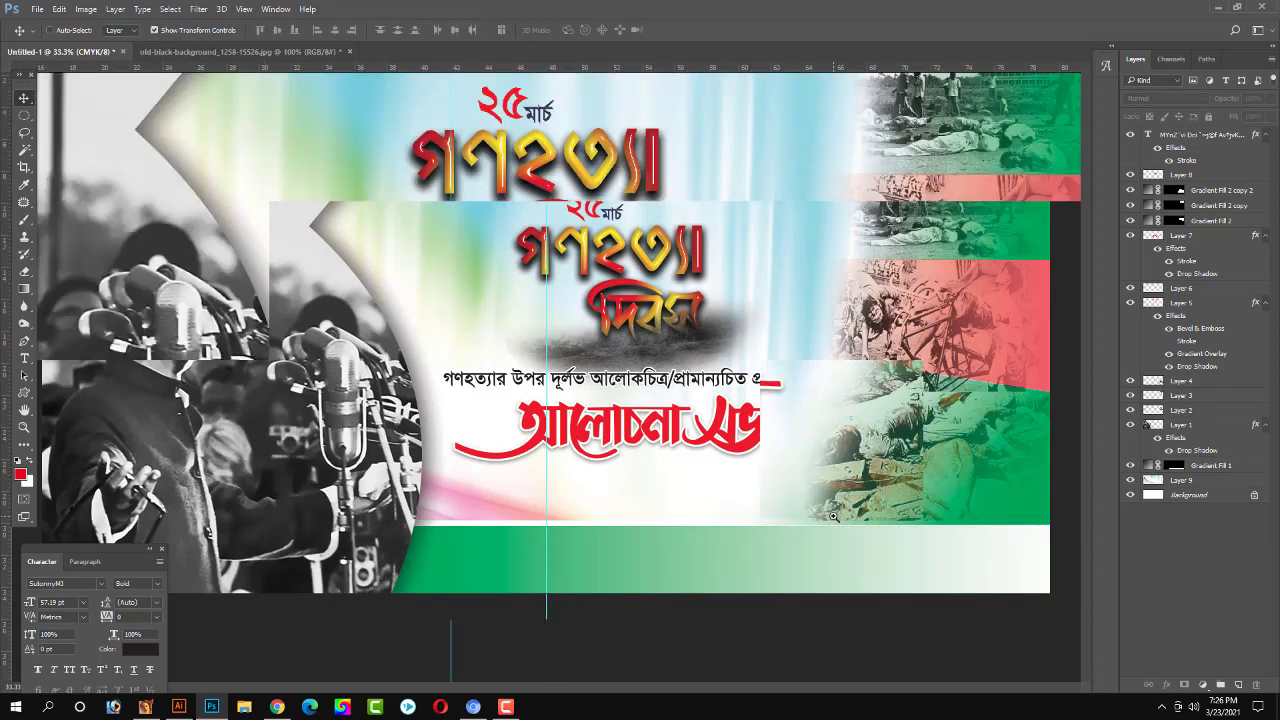
click(833, 516)
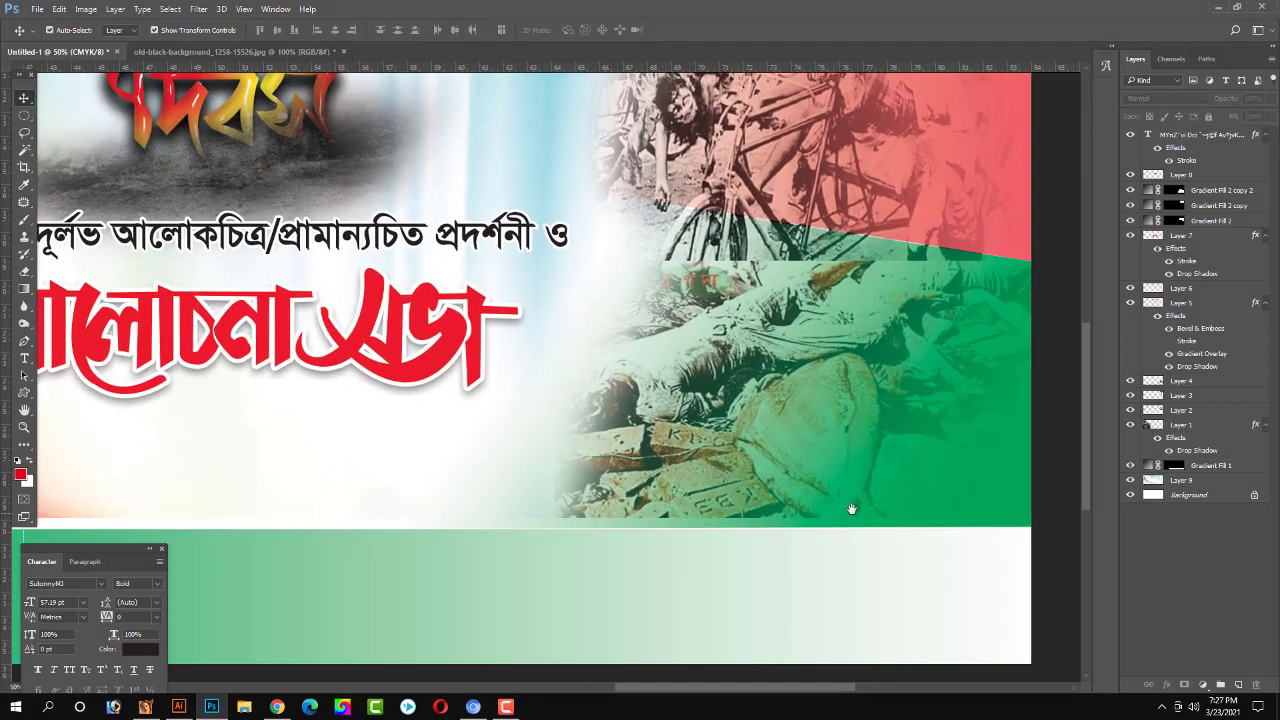
click(808, 490)
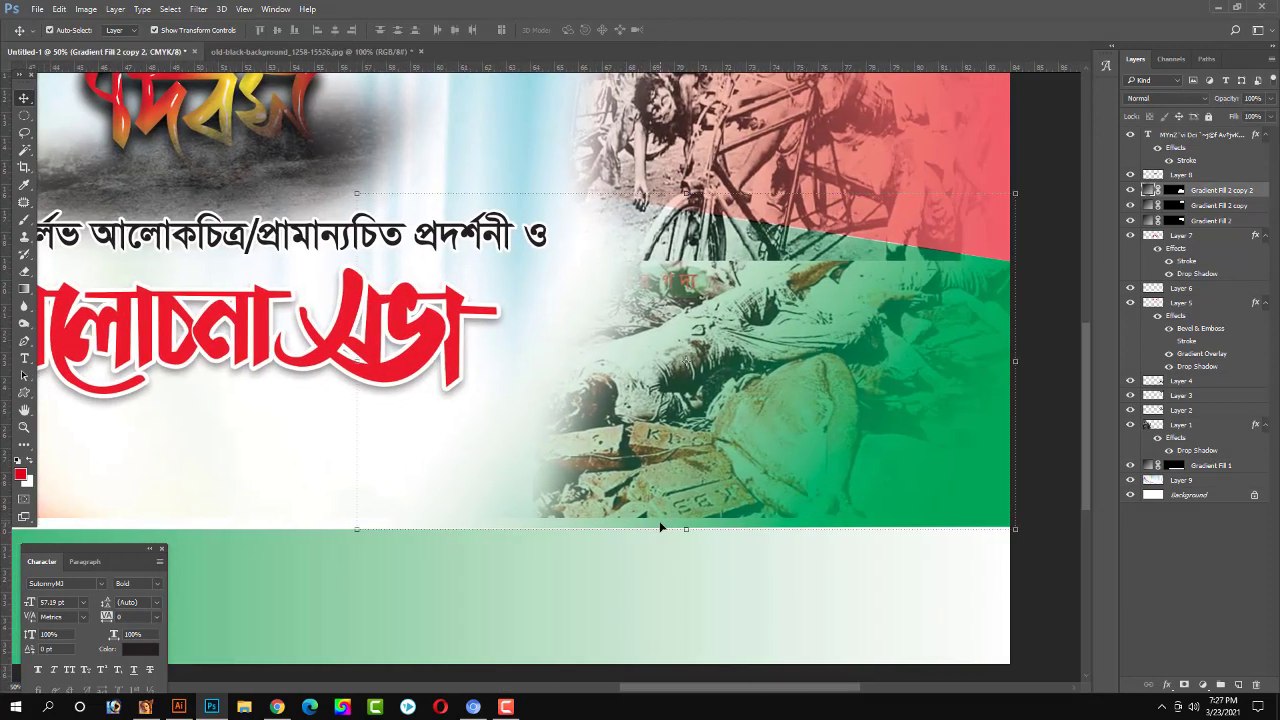
click(688, 528)
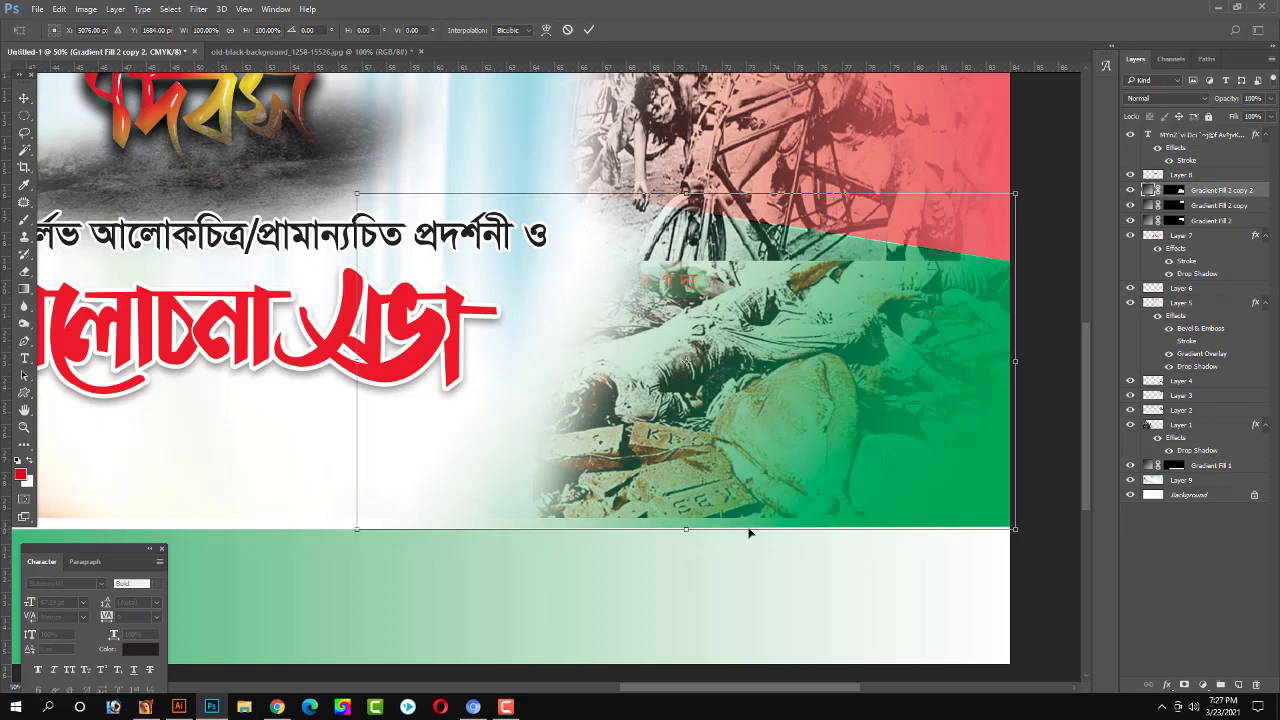
key(Return)
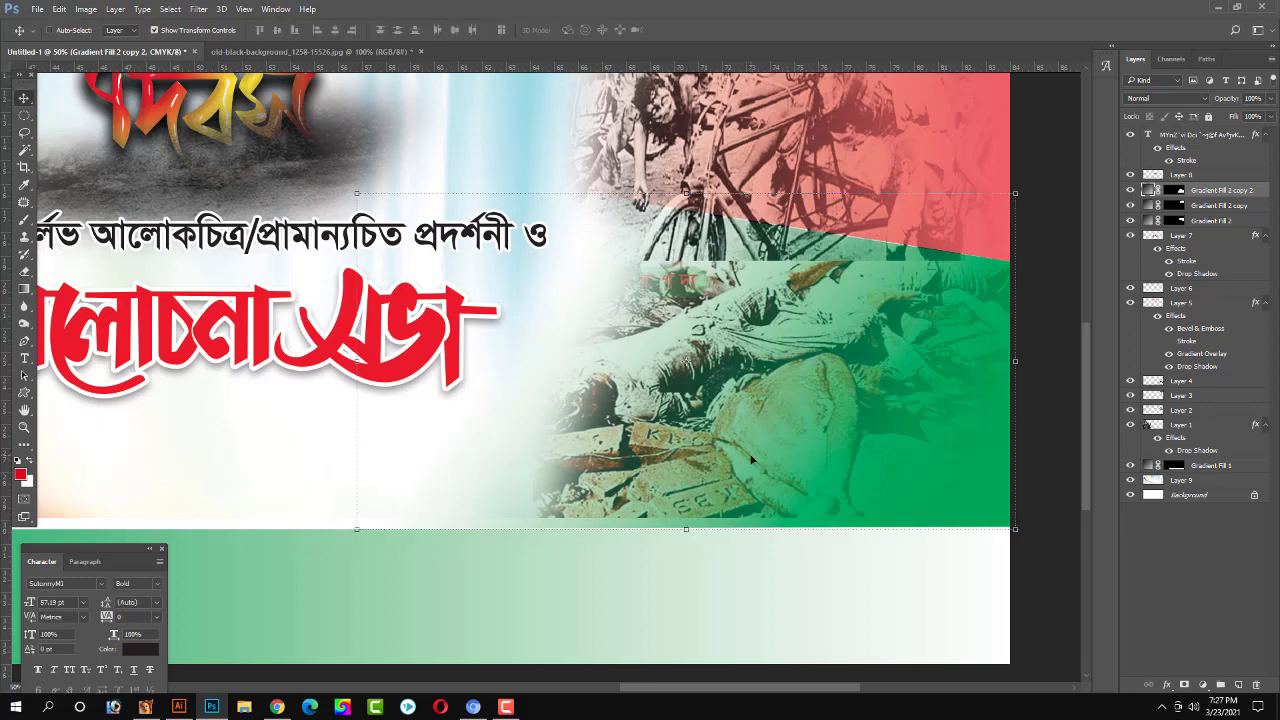
key(slash)
Stretch the Layer 4 photo strip's bottom edge down to the green footer.
click(760, 467)
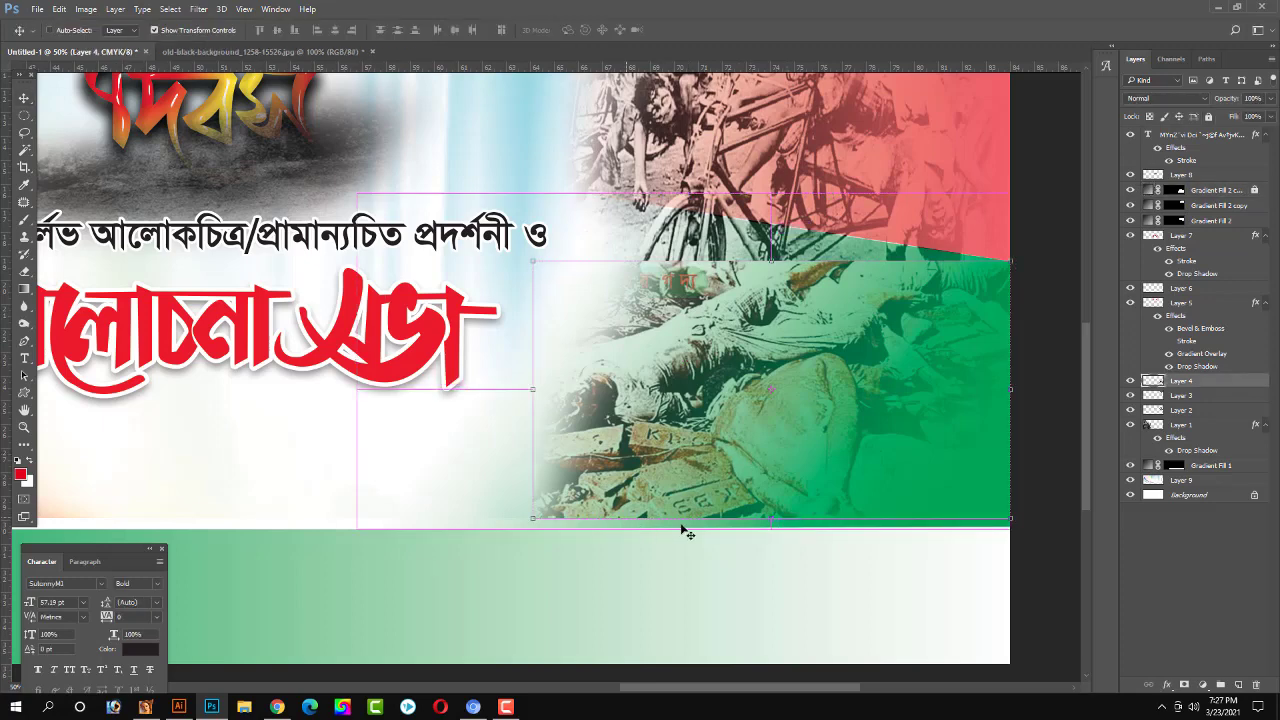
click(701, 519)
drag(701, 521, 702, 524)
click(759, 524)
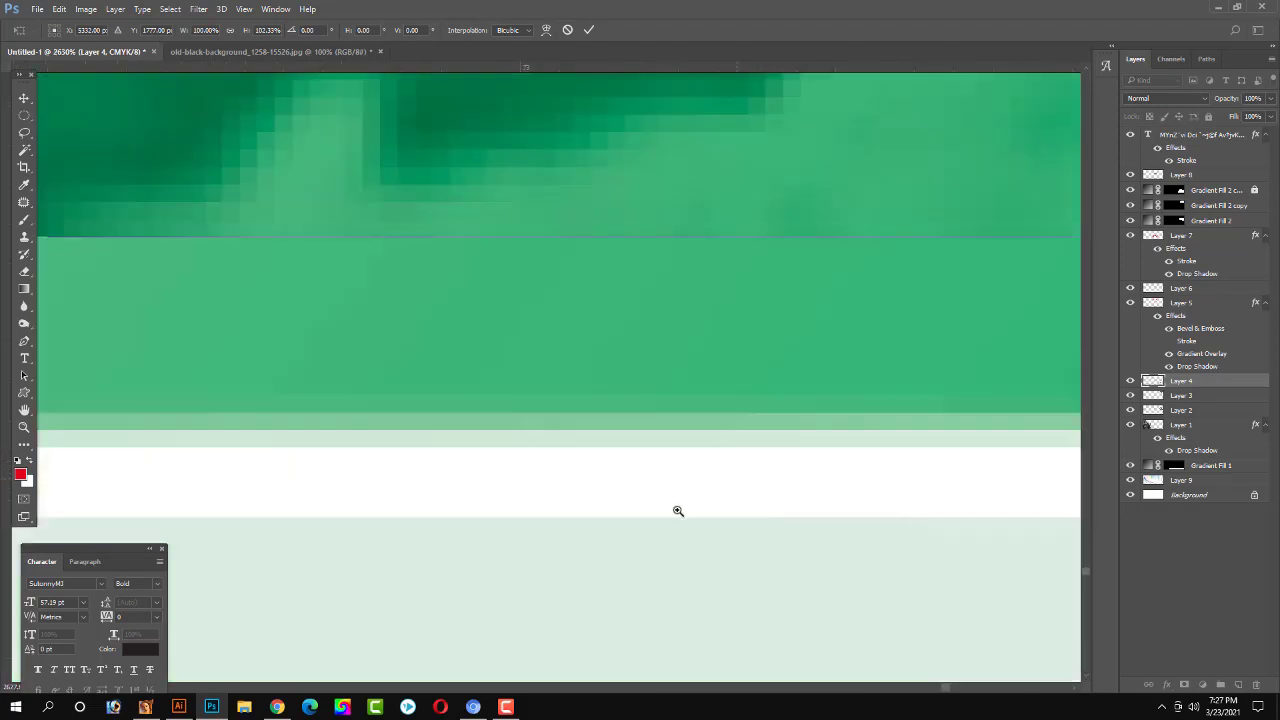
alt+click(598, 375)
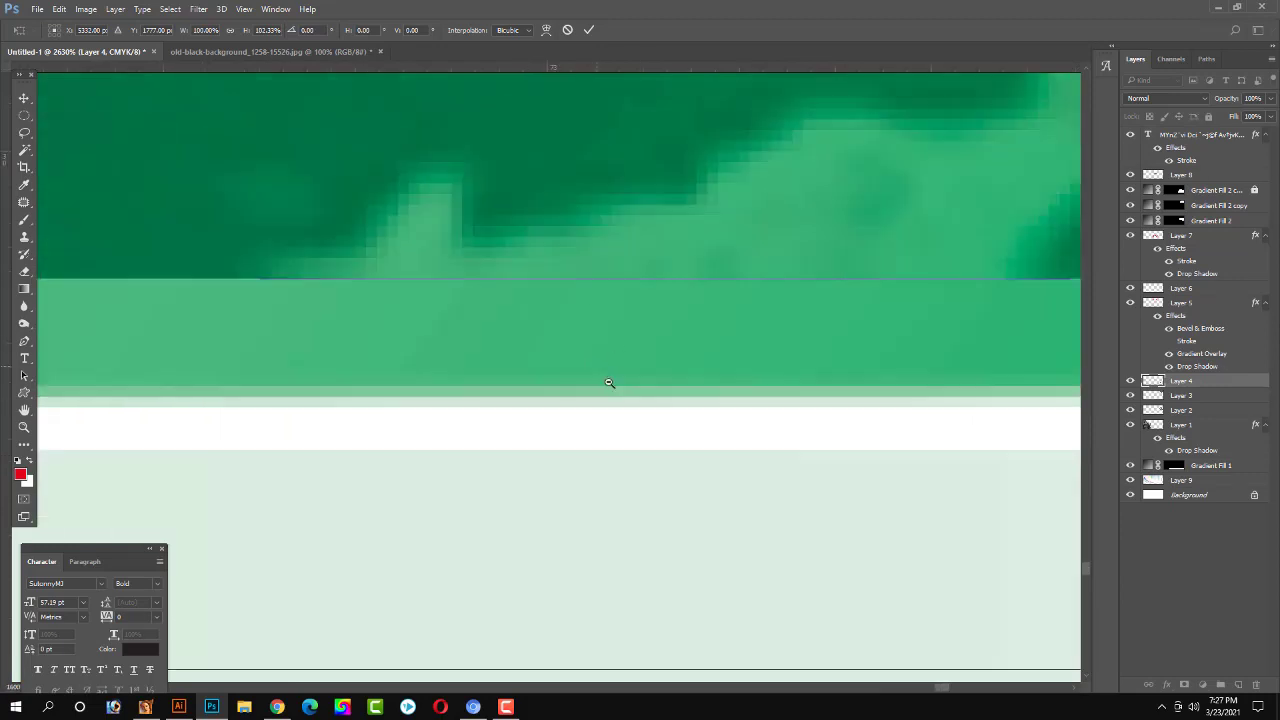
alt+click(555, 430)
drag(541, 345, 553, 441)
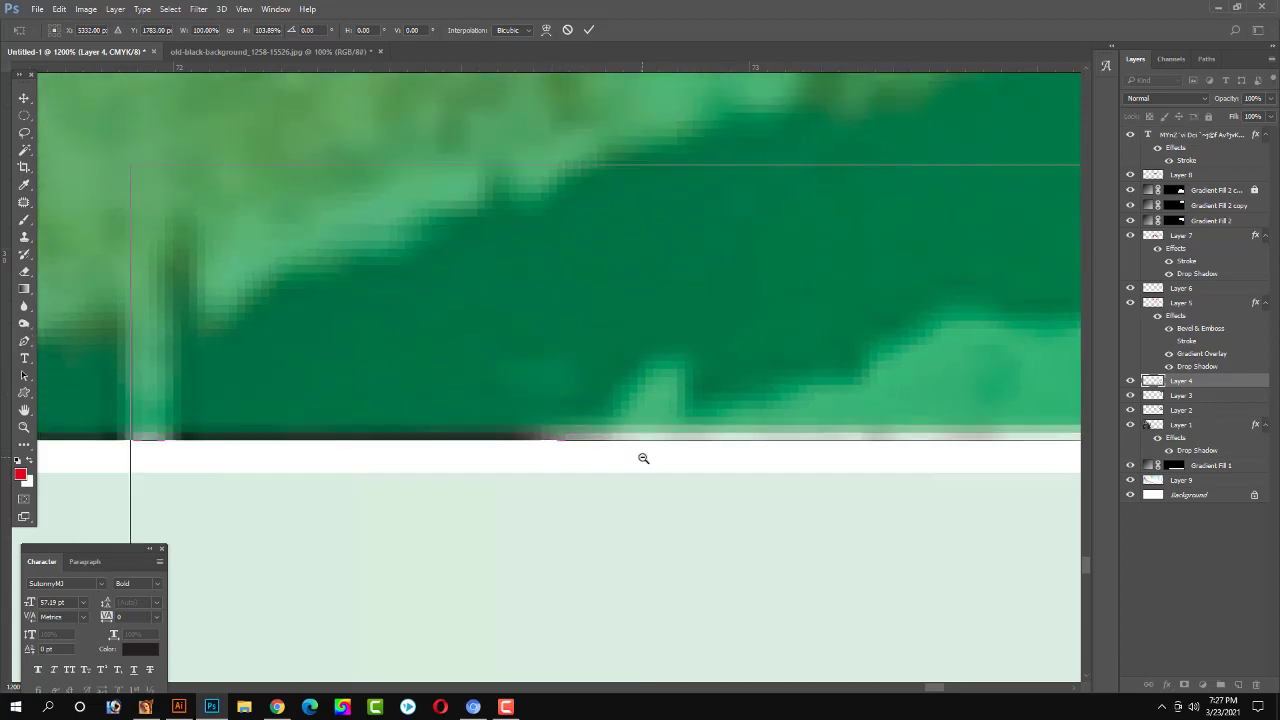
Check the edge while zooming out and commit Layer 4 at 103.89% height.
alt+click(640, 460)
alt+click(638, 468)
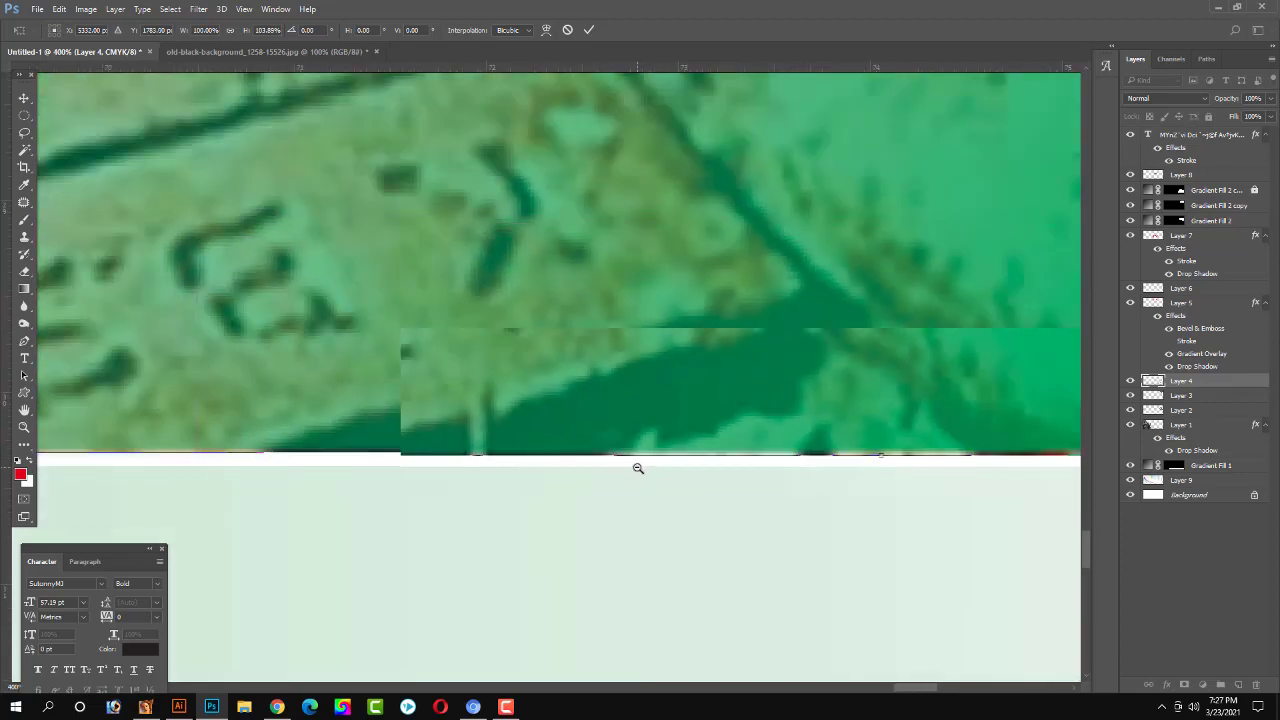
drag(454, 466, 561, 480)
alt+click(584, 472)
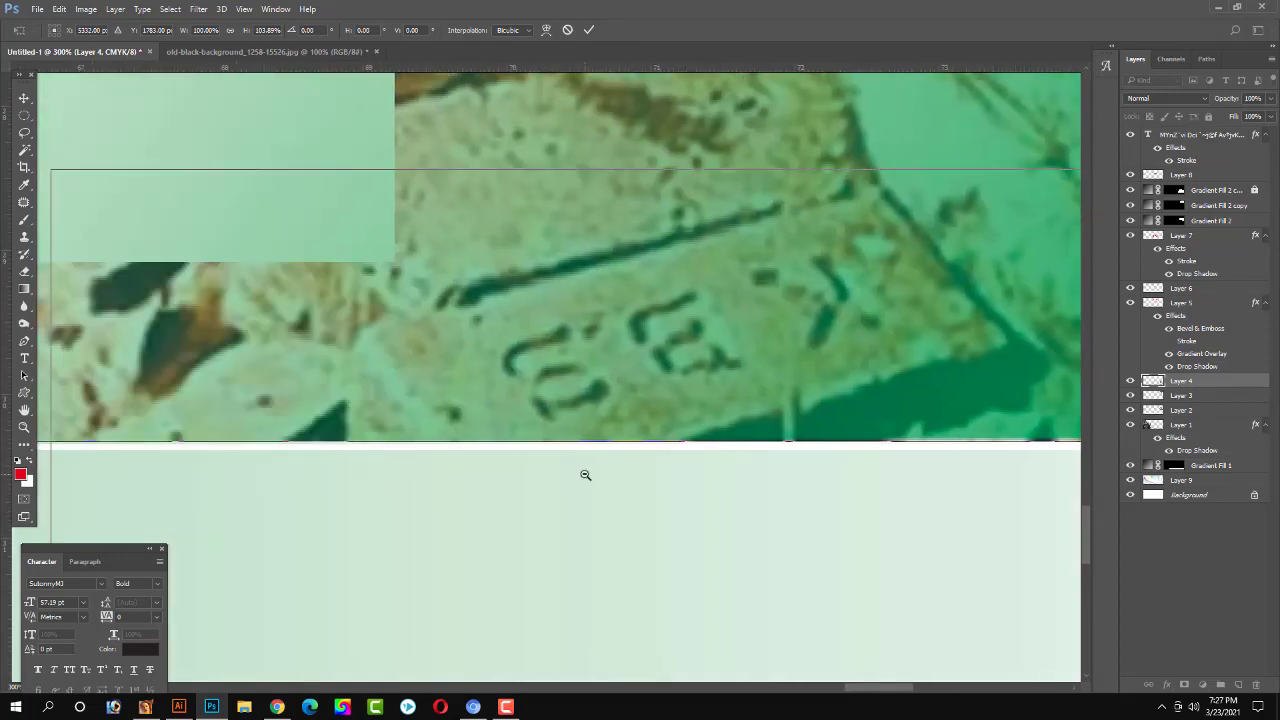
alt+click(586, 472)
alt+click(586, 472)
alt+click(588, 476)
alt+click(588, 476)
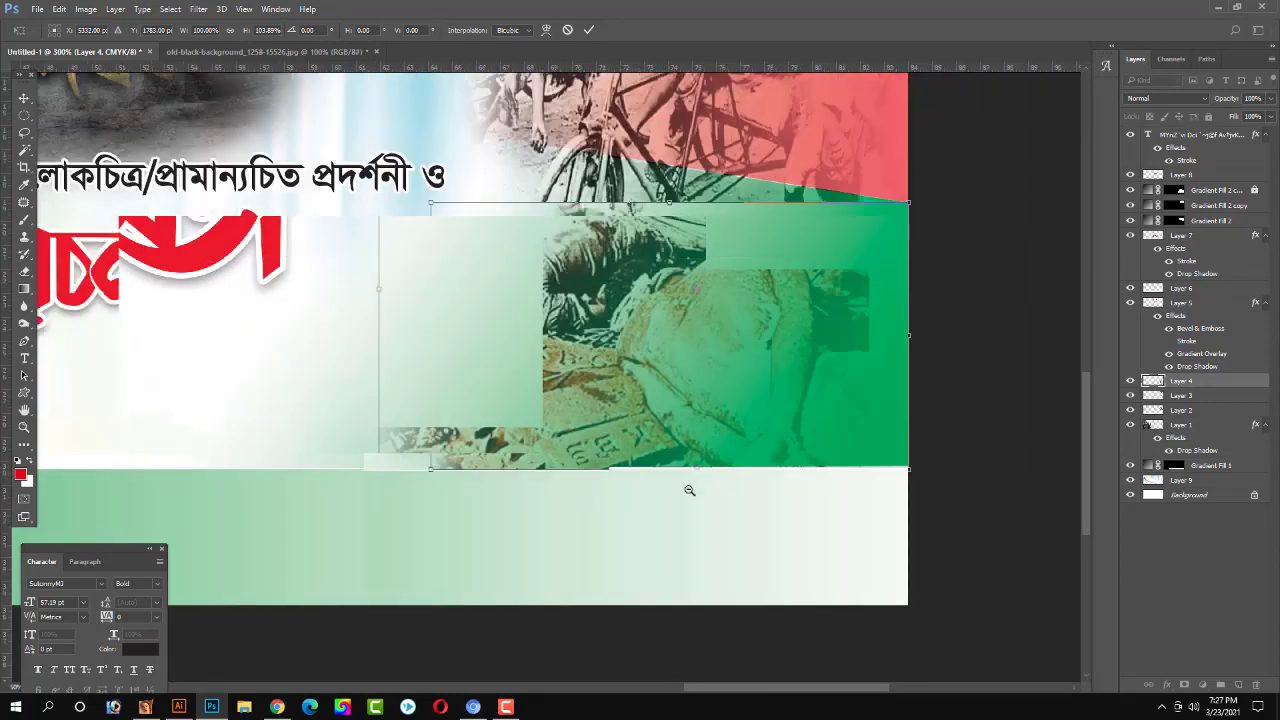
alt+click(686, 489)
key(Return)
Adjust the green Gradient Fill 1 footer's top edge and commit its new height.
click(592, 489)
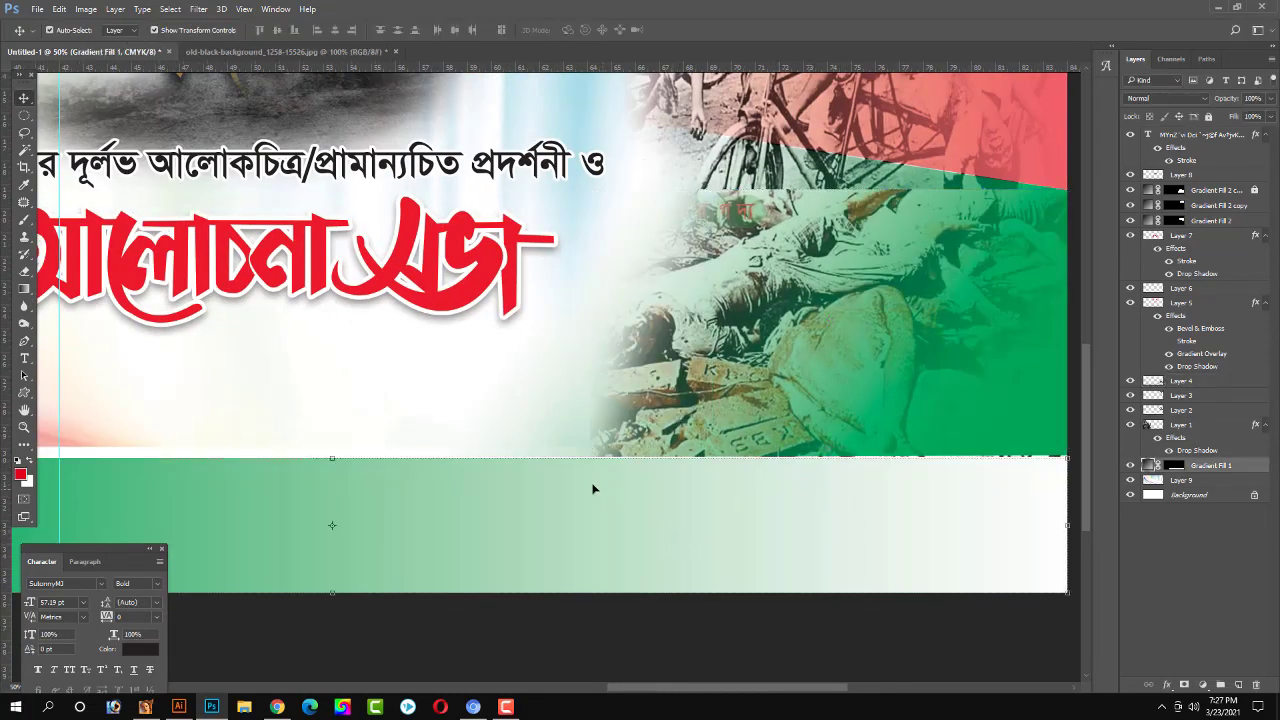
drag(333, 460, 333, 457)
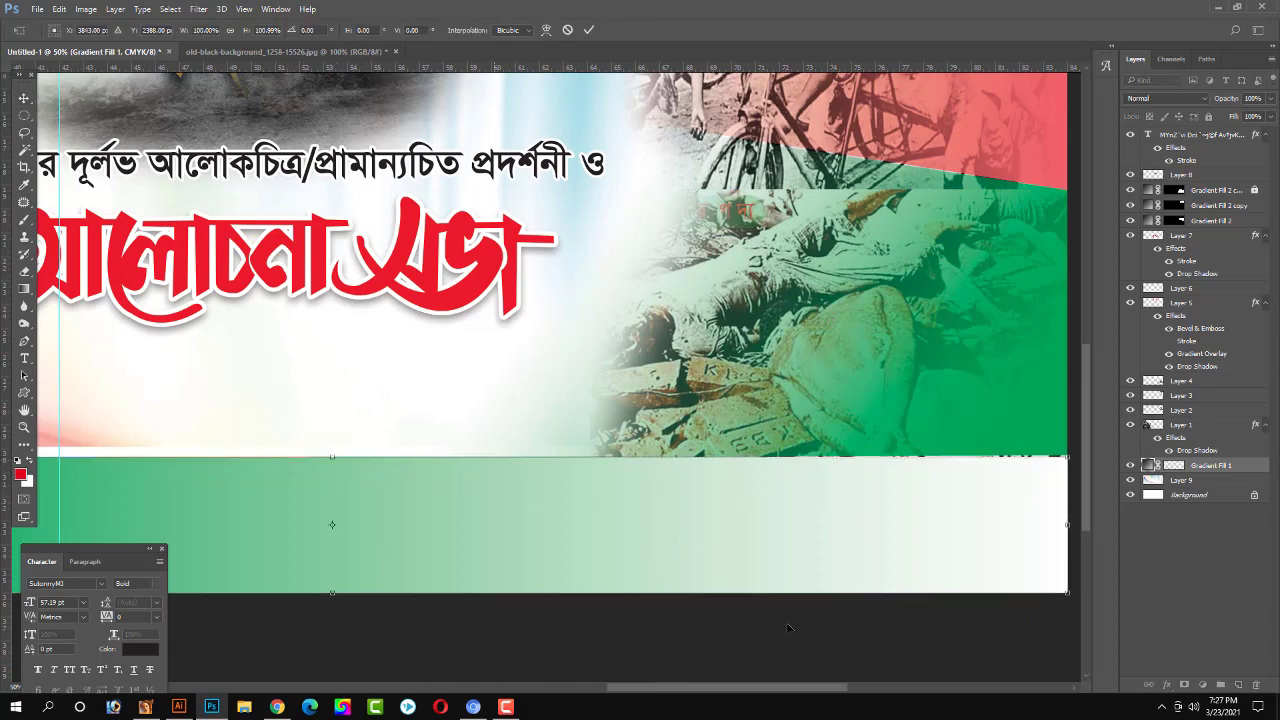
key(Return)
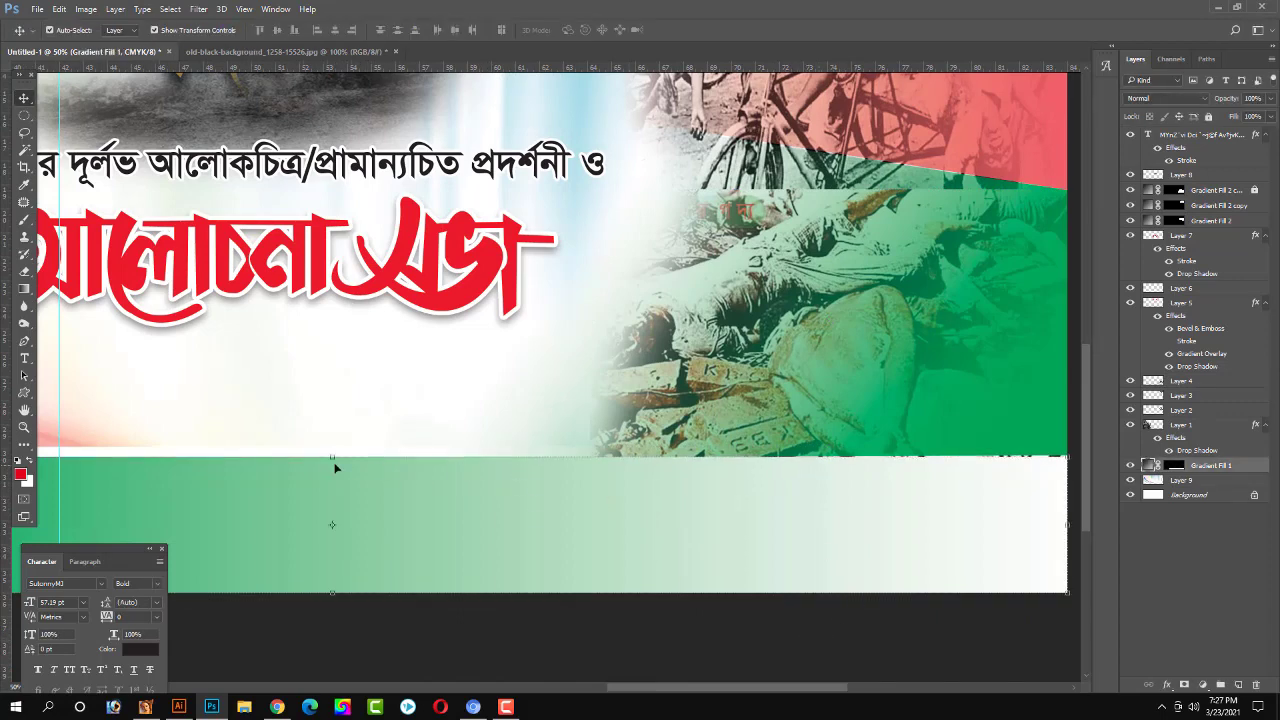
drag(330, 456, 333, 457)
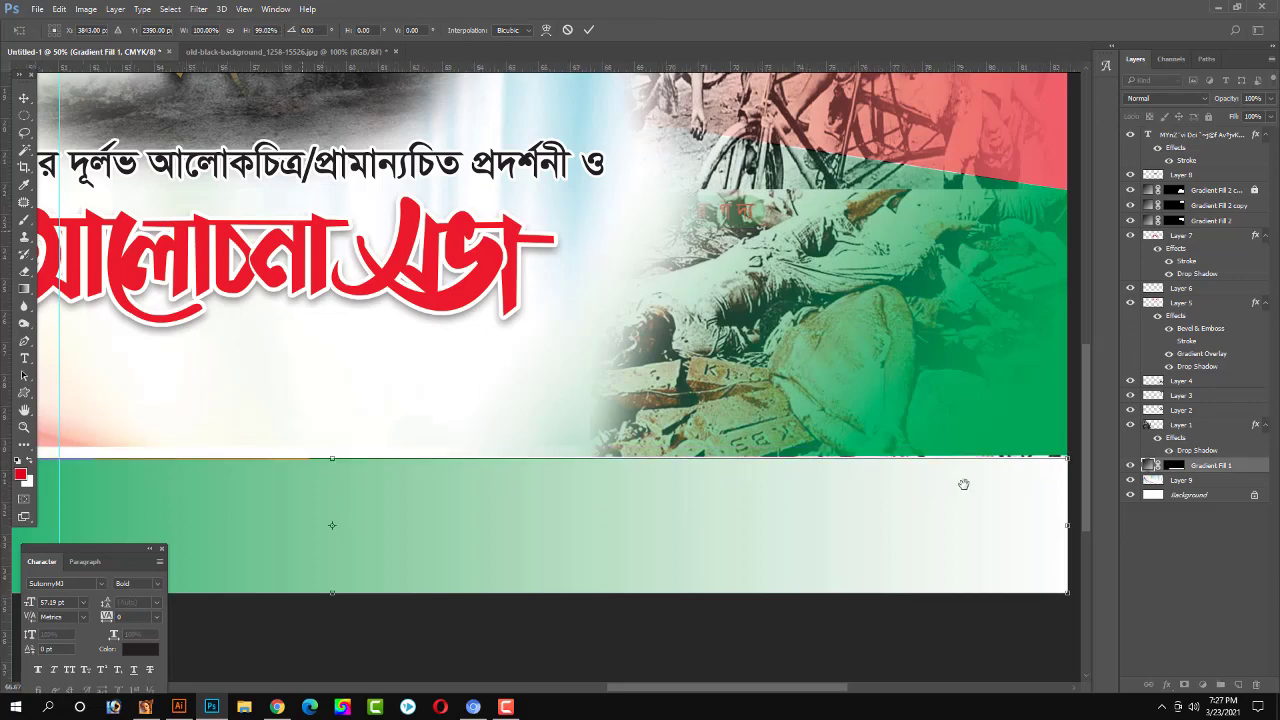
key(ctrl+plus)
drag(963, 486, 755, 488)
scroll(707, 489, up, 10)
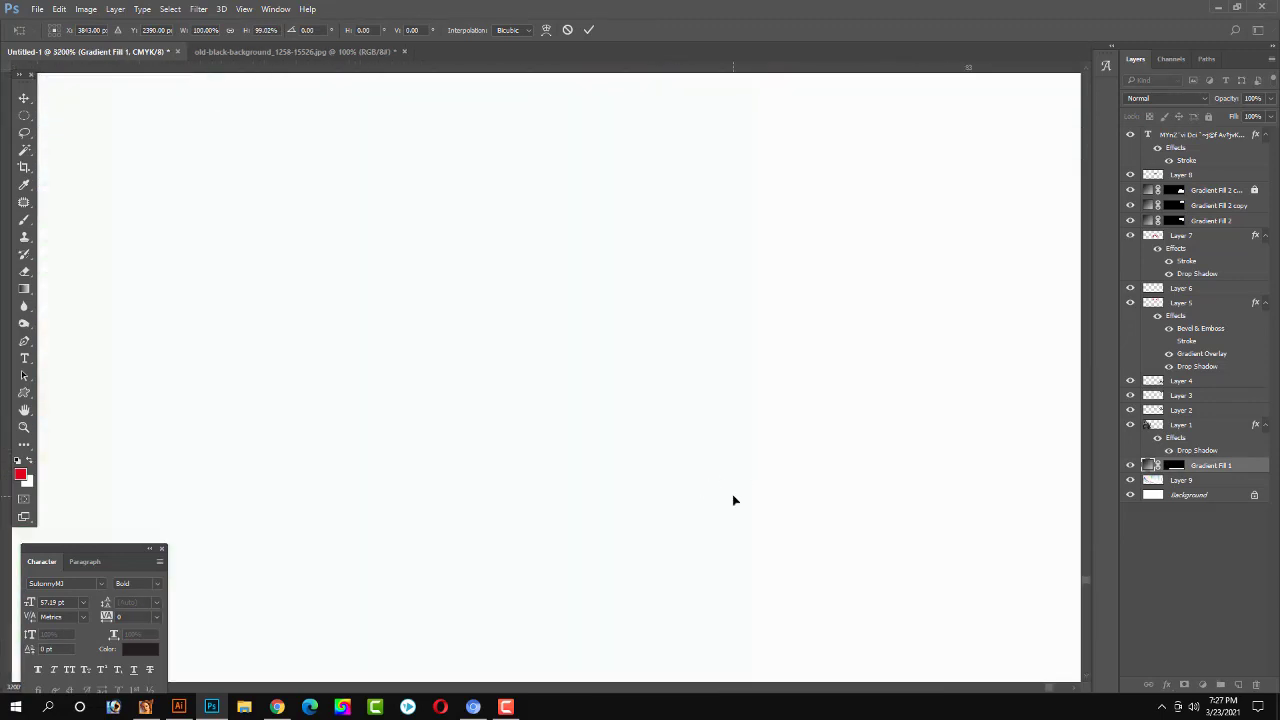
key(ctrl+0)
key(Return)
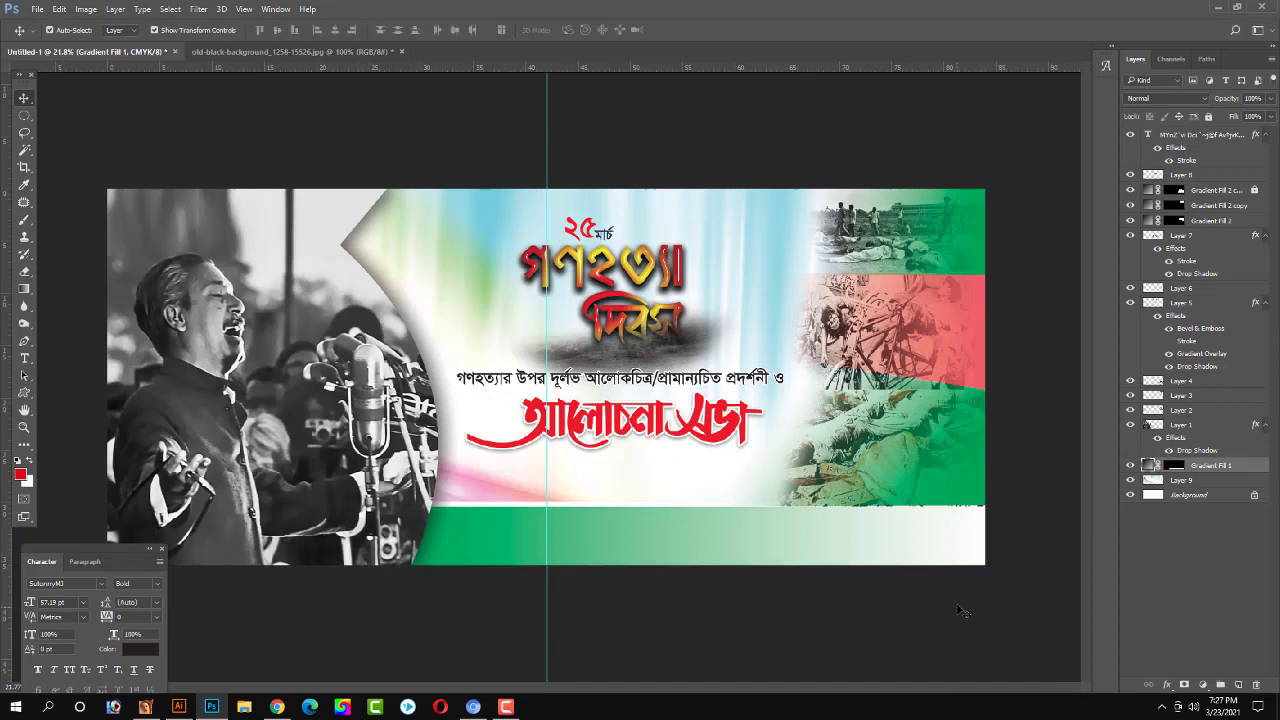
Select the Gradient Fill 2 copy 2 mask of the bottom-right green photo strip.
click(980, 503)
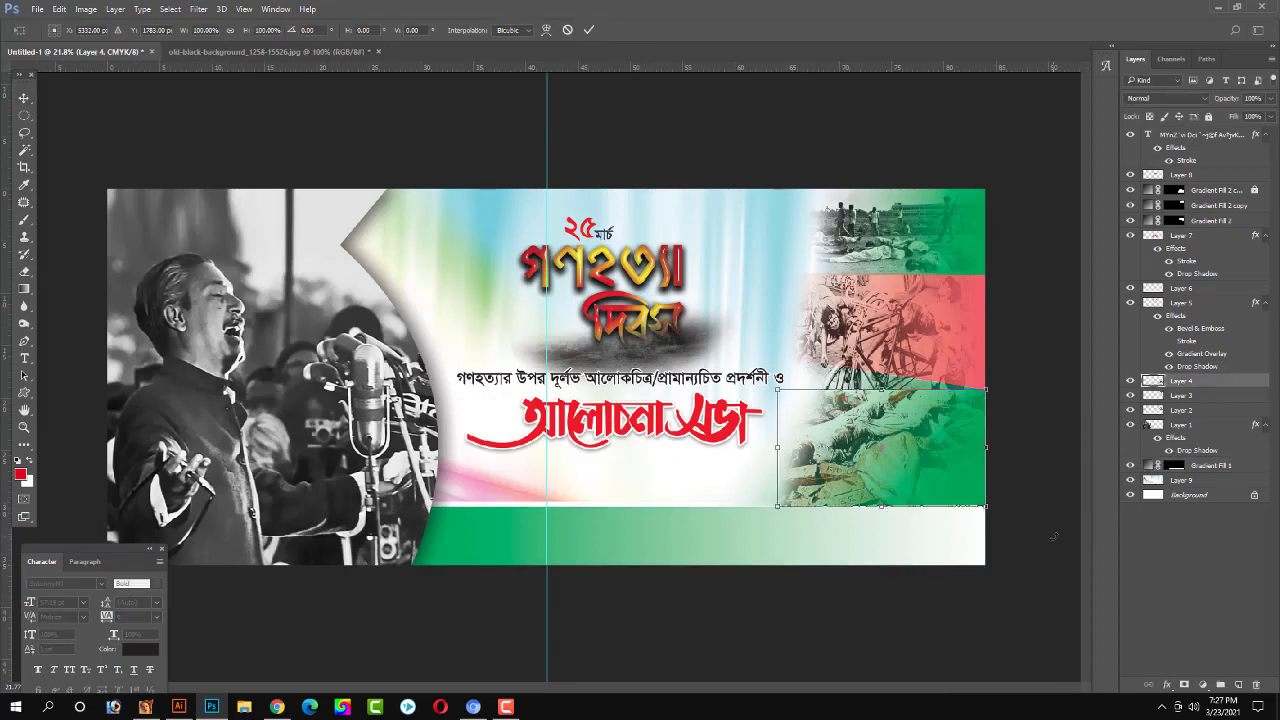
right_click(945, 464)
click(978, 473)
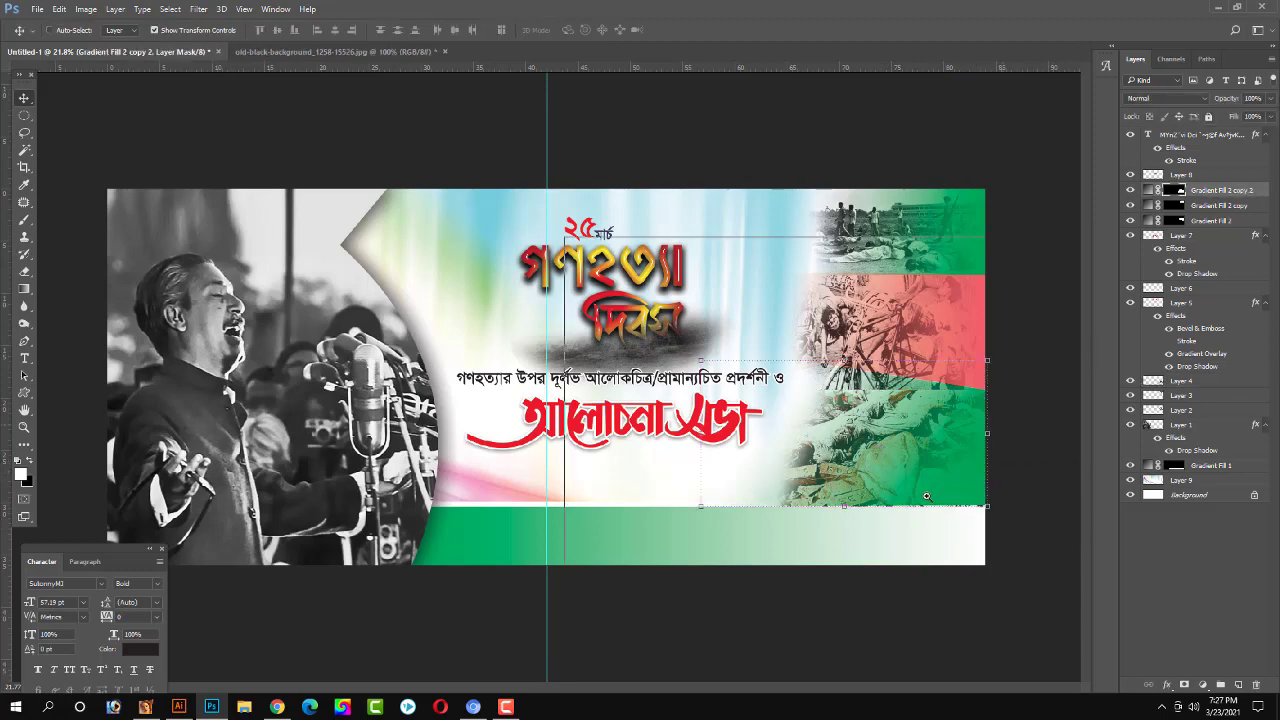
scroll(765, 404, up, 3)
scroll(765, 404, up, 5)
scroll(765, 404, up, 5)
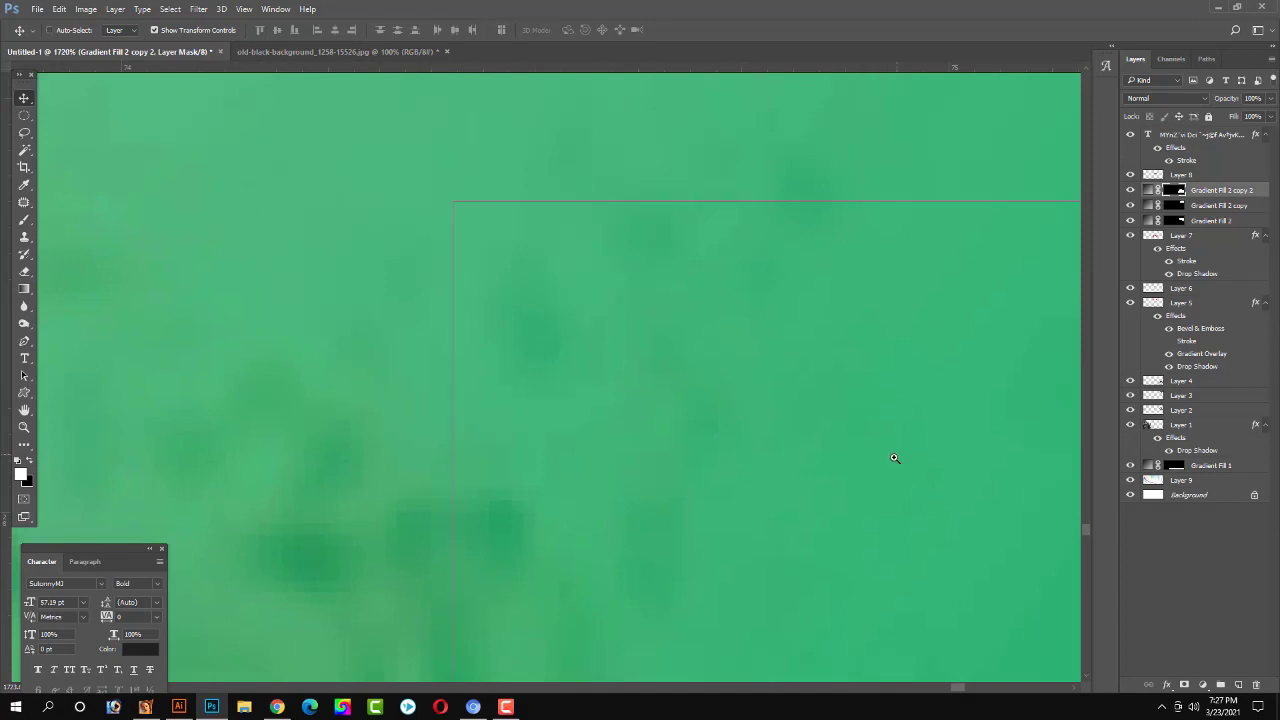
scroll(894, 458, down, 1)
scroll(894, 460, down, 1)
scroll(833, 435, down, 2)
scroll(833, 435, down, 1)
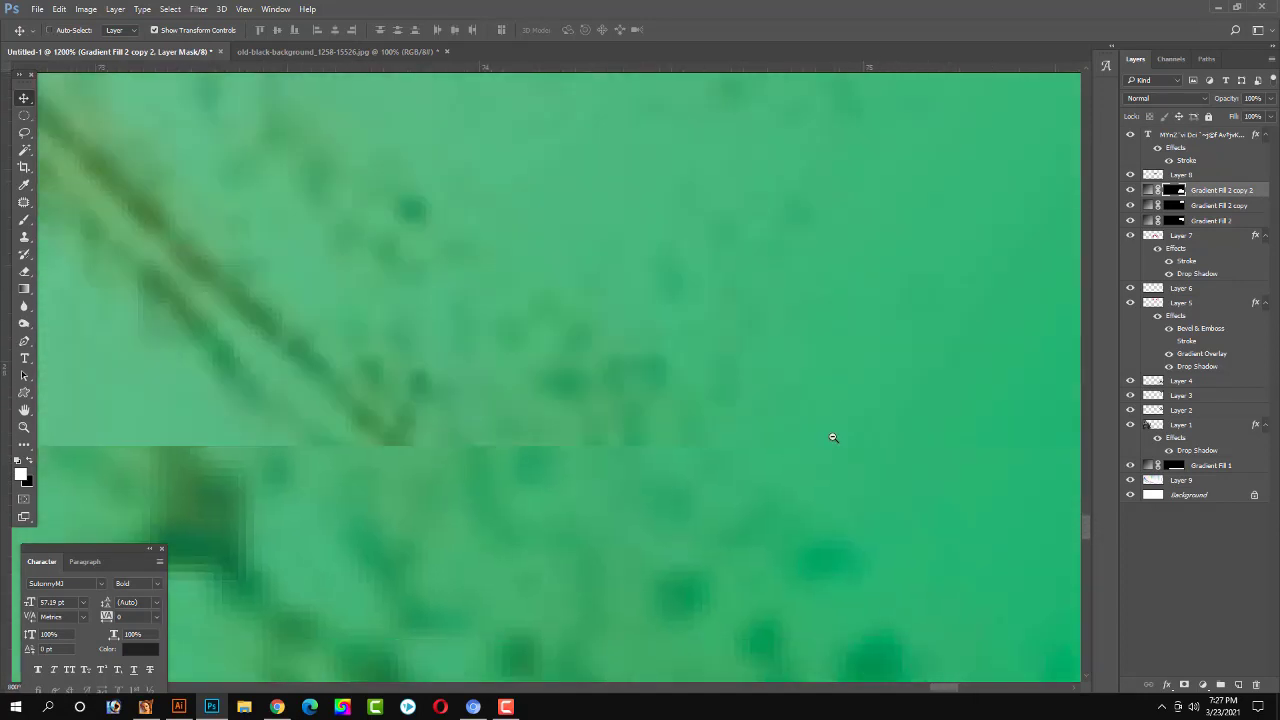
scroll(833, 437, down, 1)
scroll(833, 437, down, 1)
scroll(838, 455, down, 1)
scroll(838, 455, down, 1)
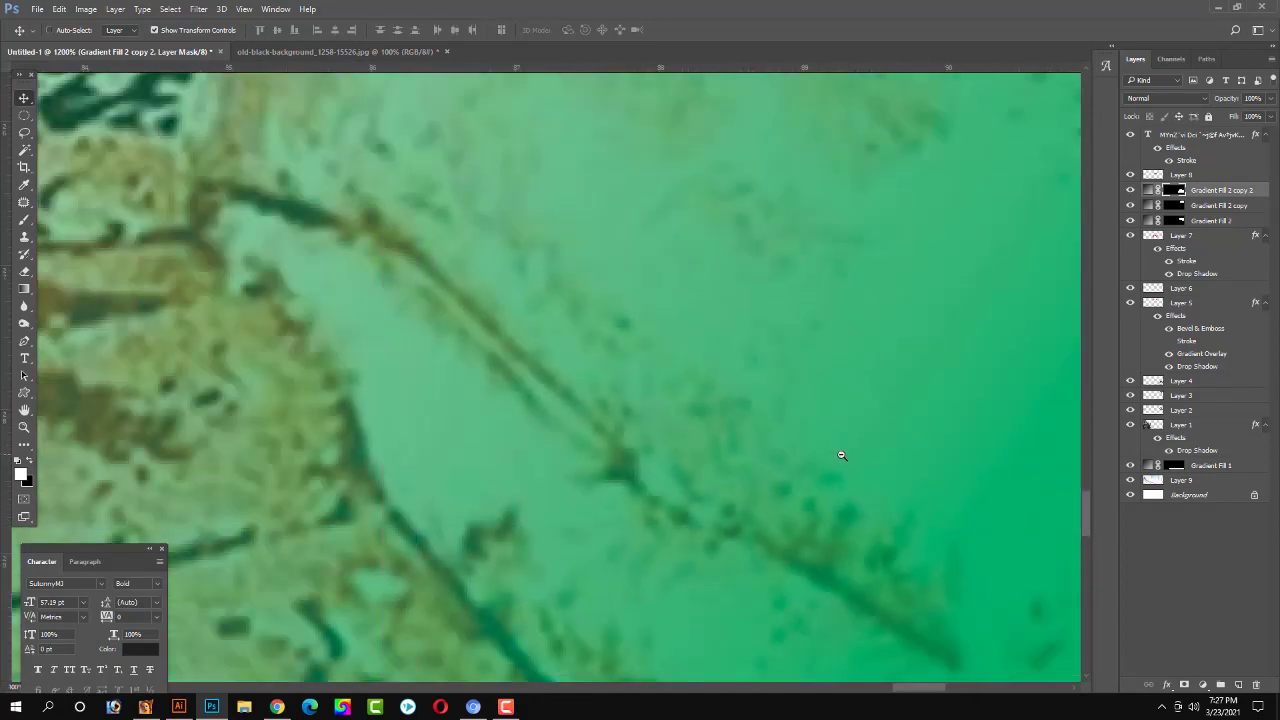
scroll(840, 451, down, 1)
scroll(840, 451, down, 1)
scroll(843, 457, down, 1)
scroll(646, 378, down, 1)
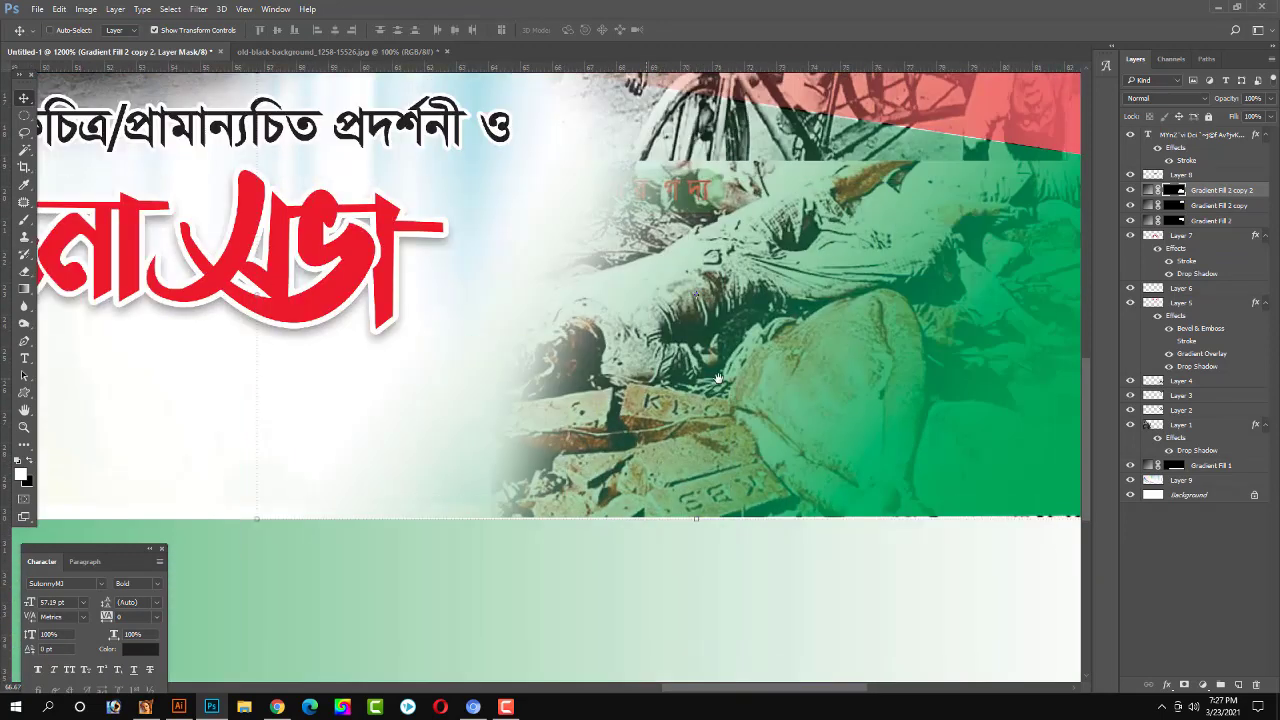
scroll(700, 385, down, 1)
scroll(776, 391, down, 1)
scroll(776, 391, up, 1)
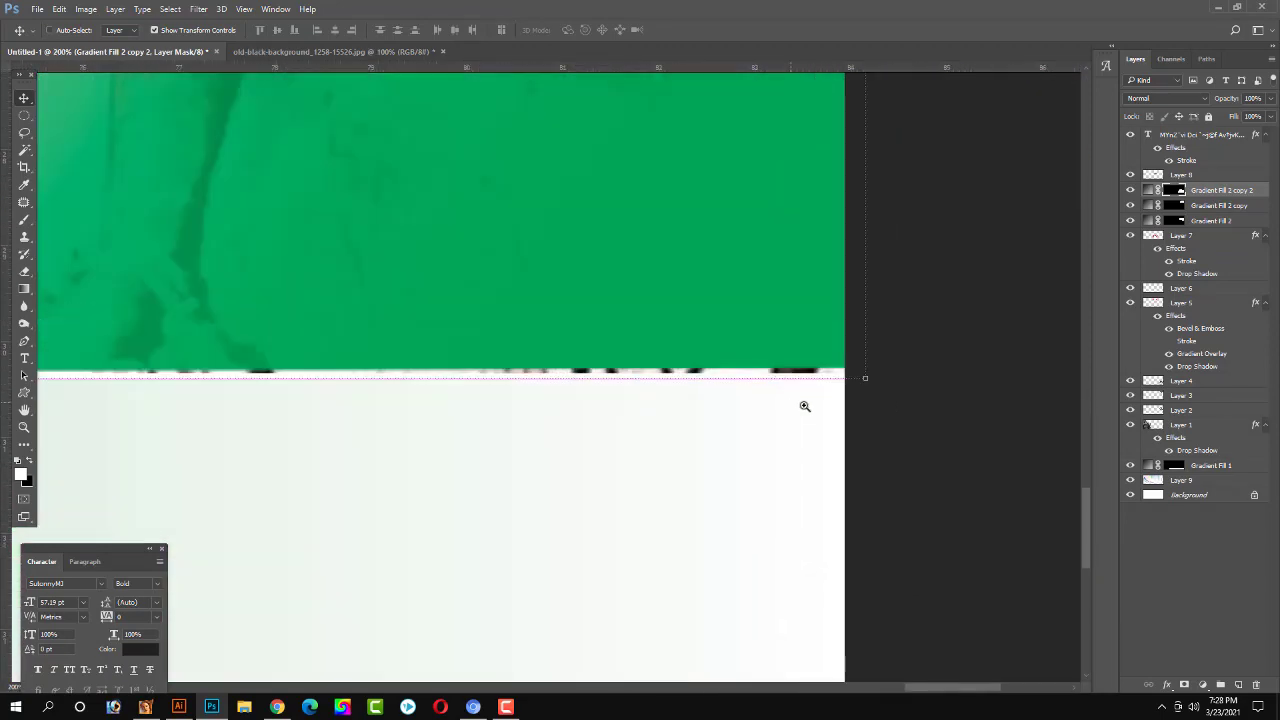
Stretch the mask to 100.35% height so its green edge meets the footer.
key(ctrl+t)
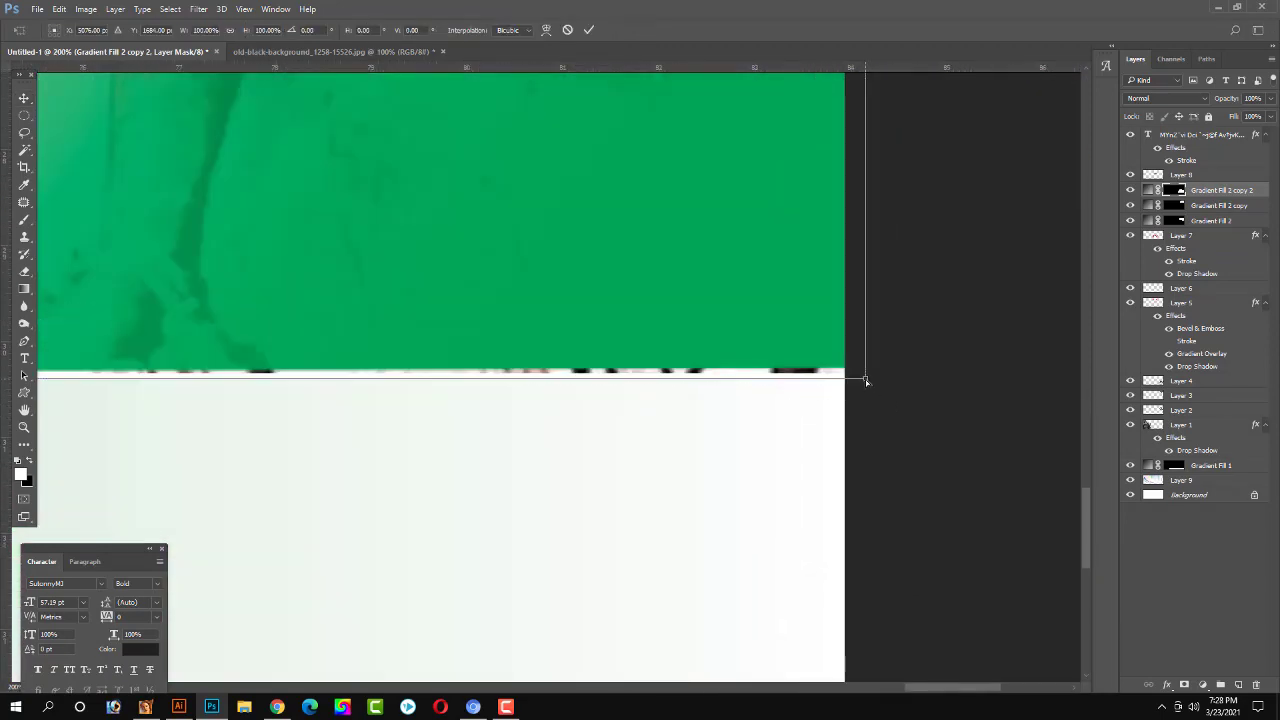
drag(866, 381, 865, 381)
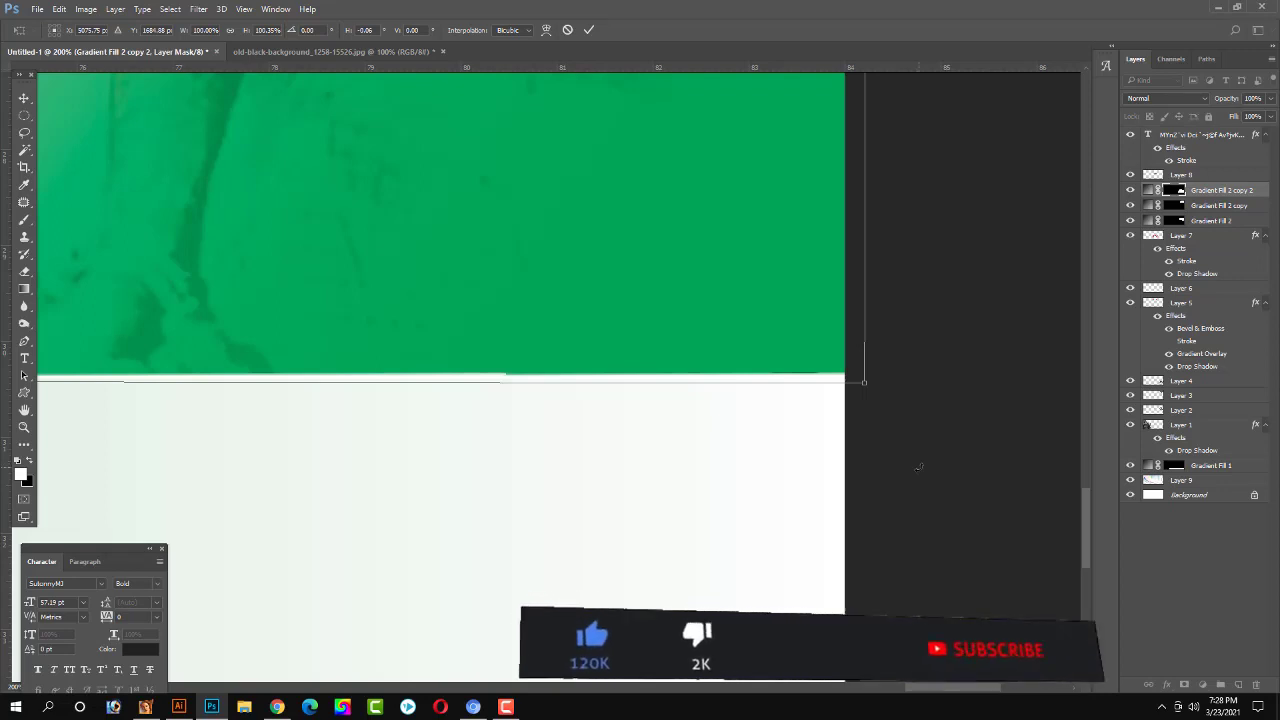
key(Return)
key(ctrl+0)
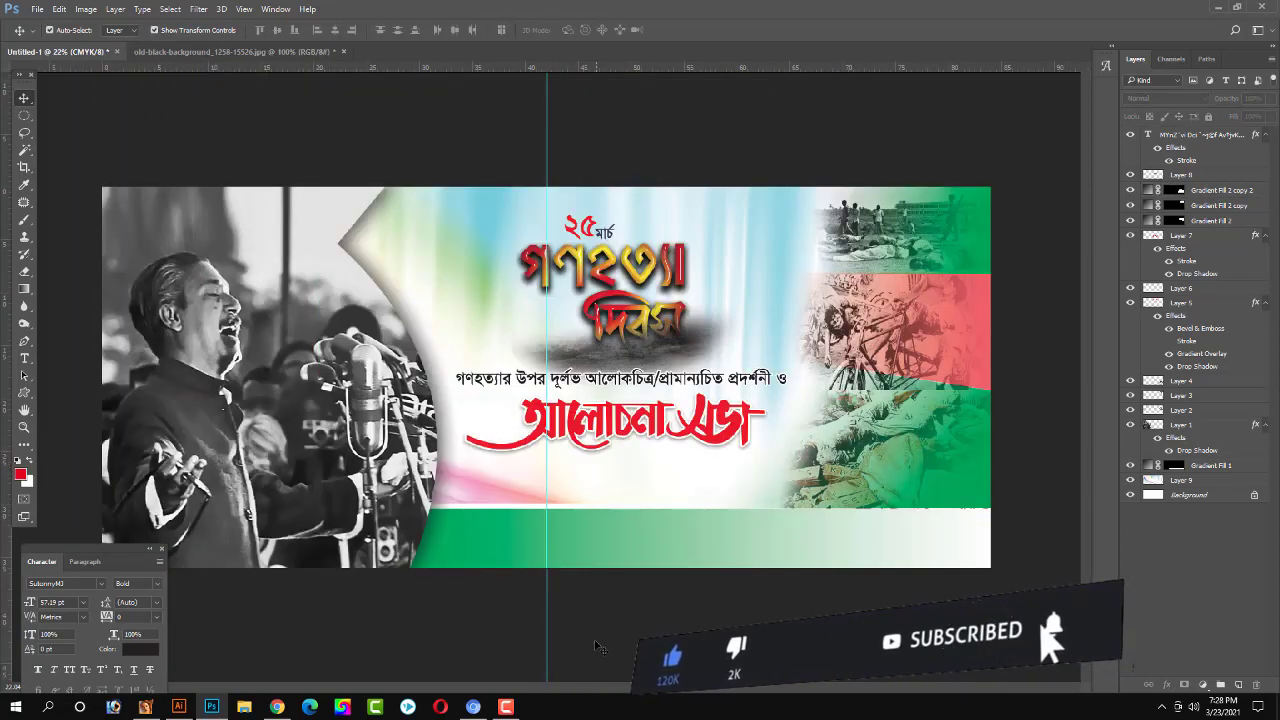
Pull Layer 9's rainbow streak background in from the left to about 82% width.
click(522, 502)
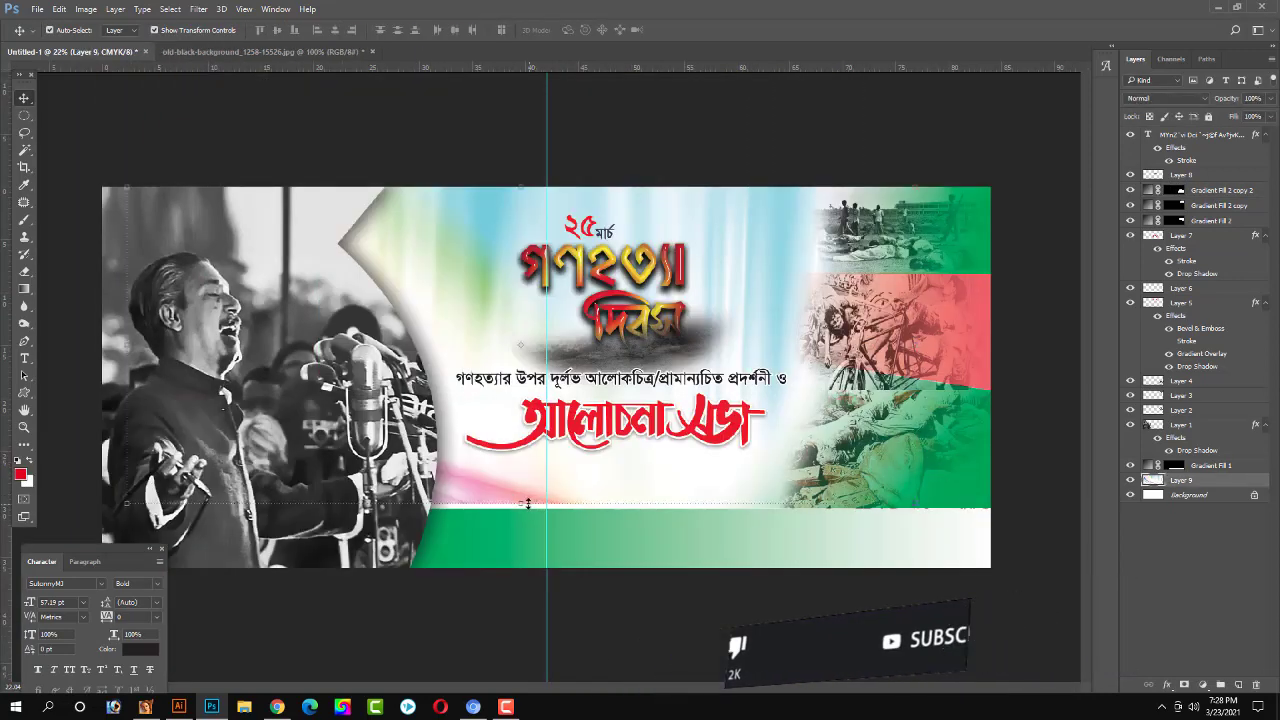
drag(537, 503, 537, 509)
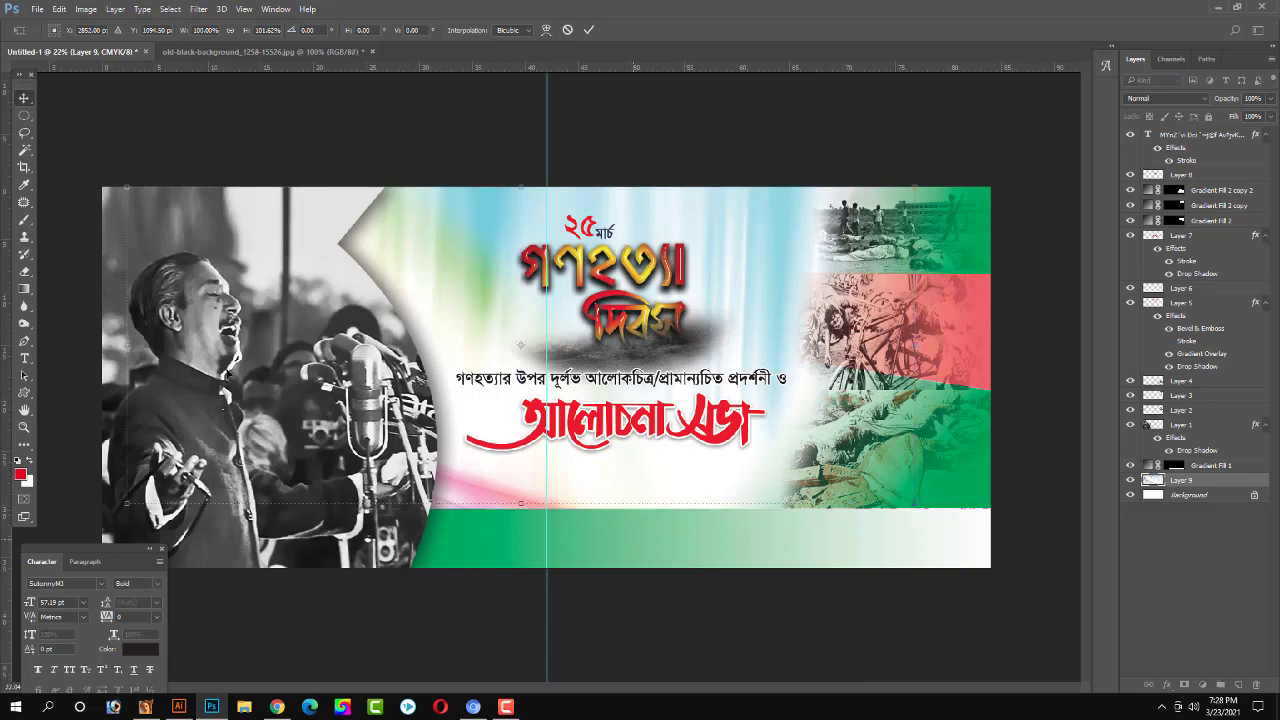
key(ctrl+z)
drag(128, 347, 270, 348)
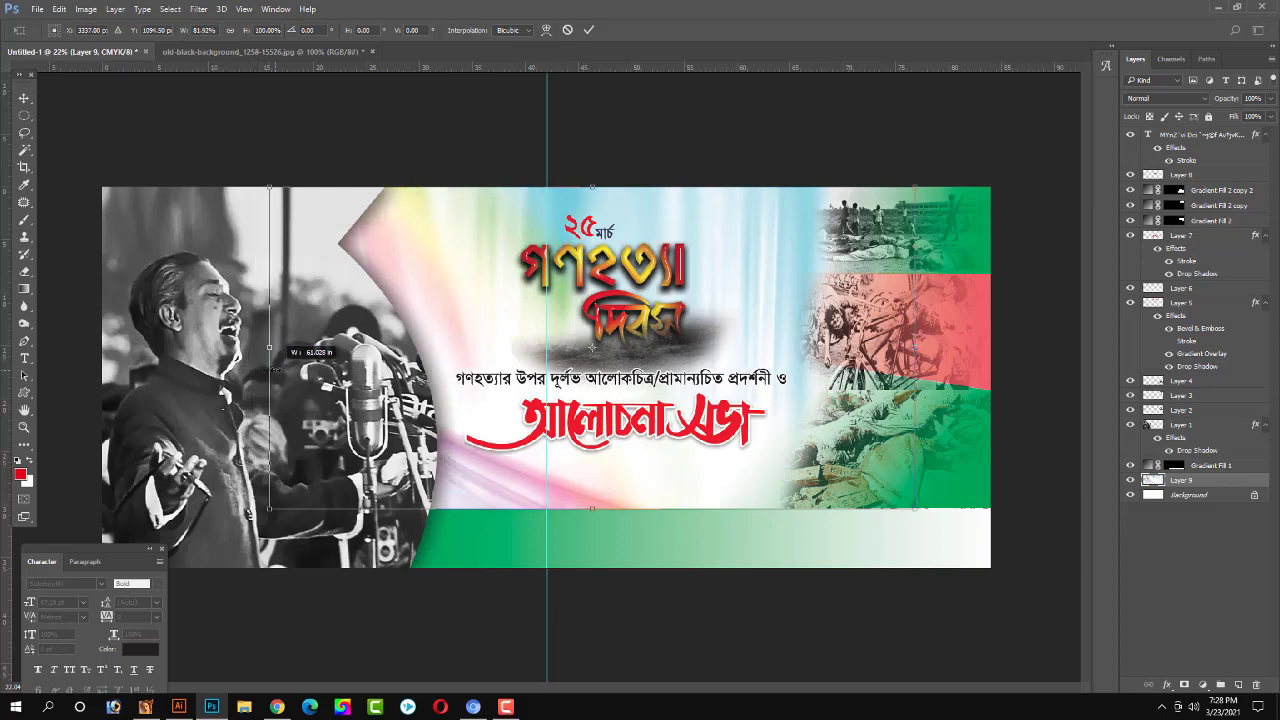
drag(276, 370, 276, 370)
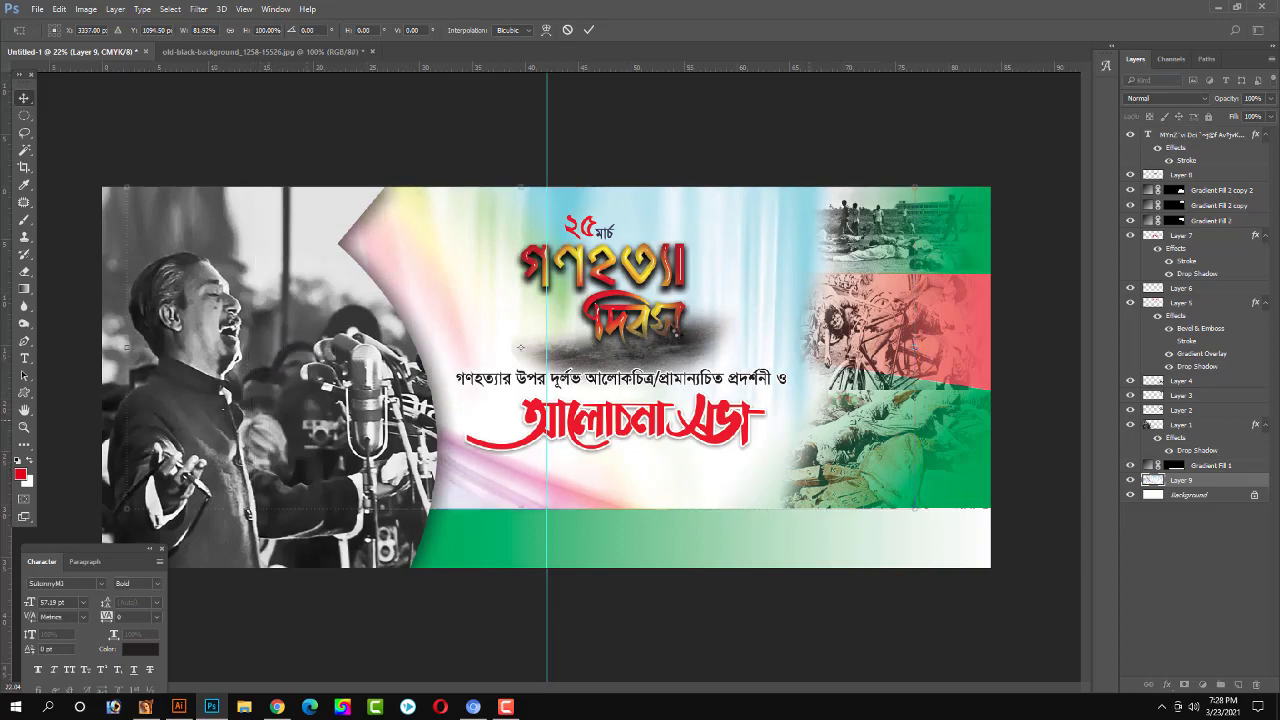
key(Return)
key(ctrl+plus)
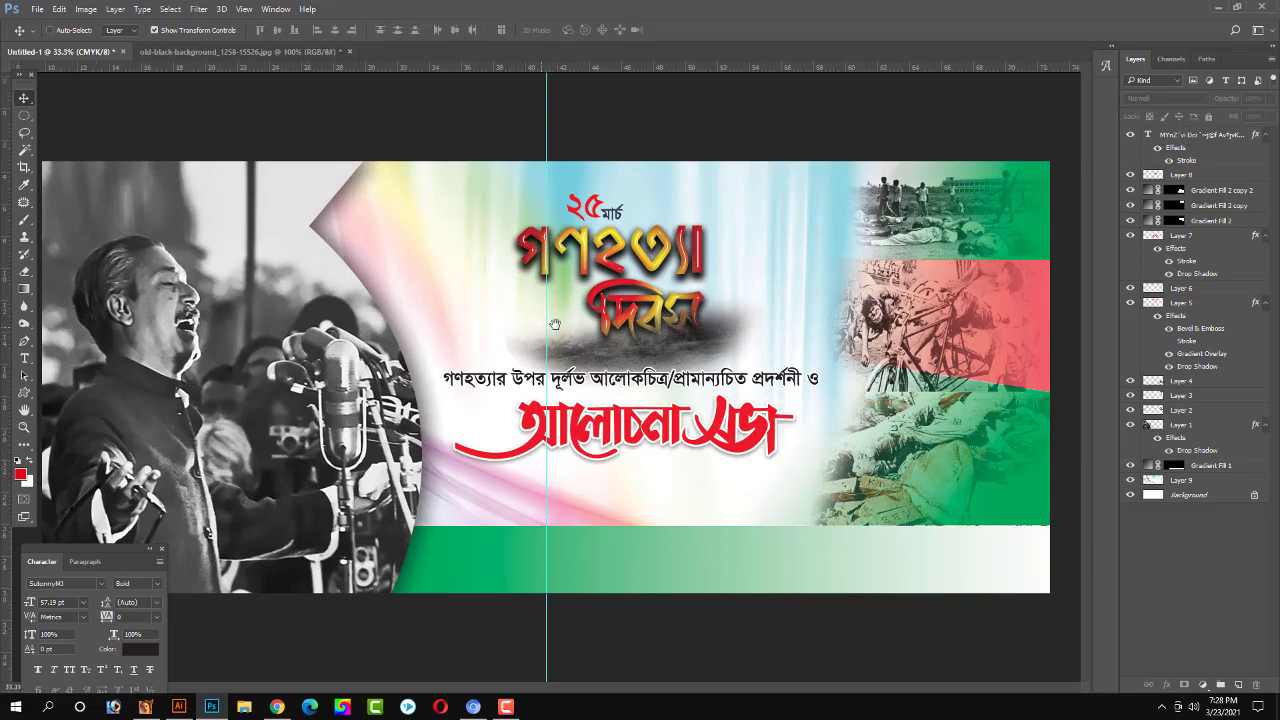
key(ctrl+plus)
key(ctrl+plus)
key(ctrl+minus)
key(ctrl+minus)
key(ctrl+plus)
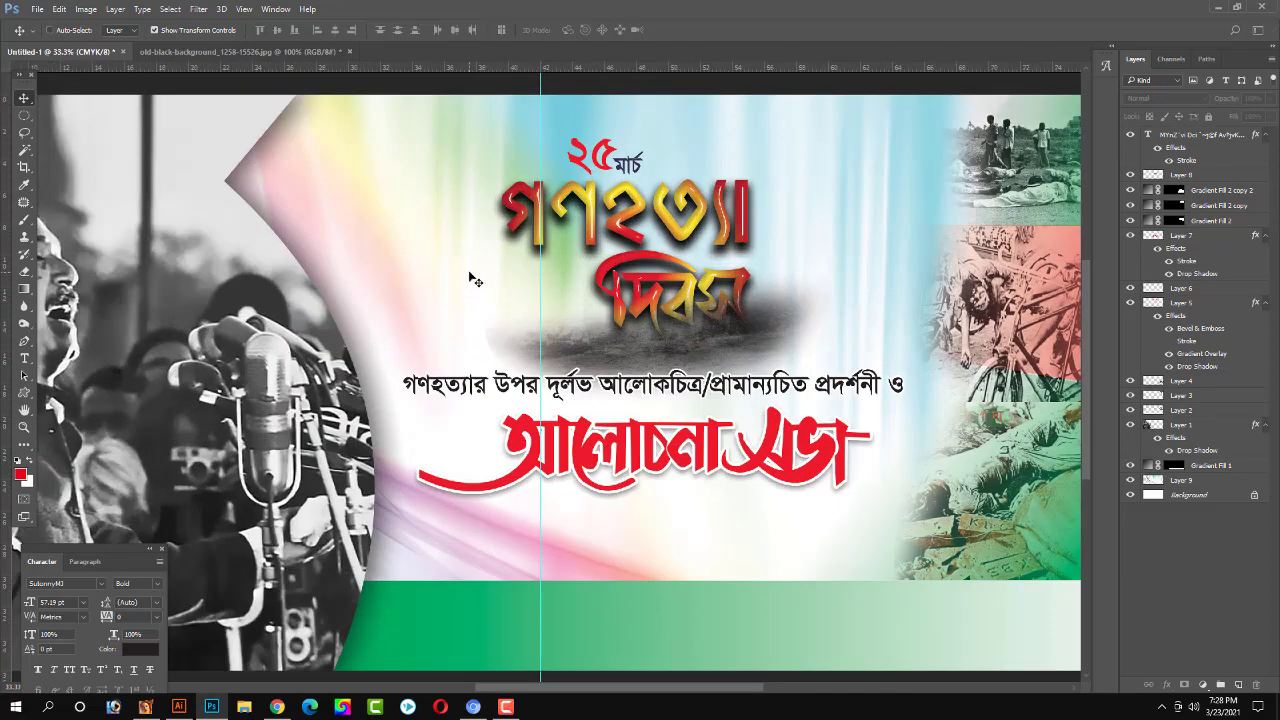
key(ctrl+minus)
click(458, 250)
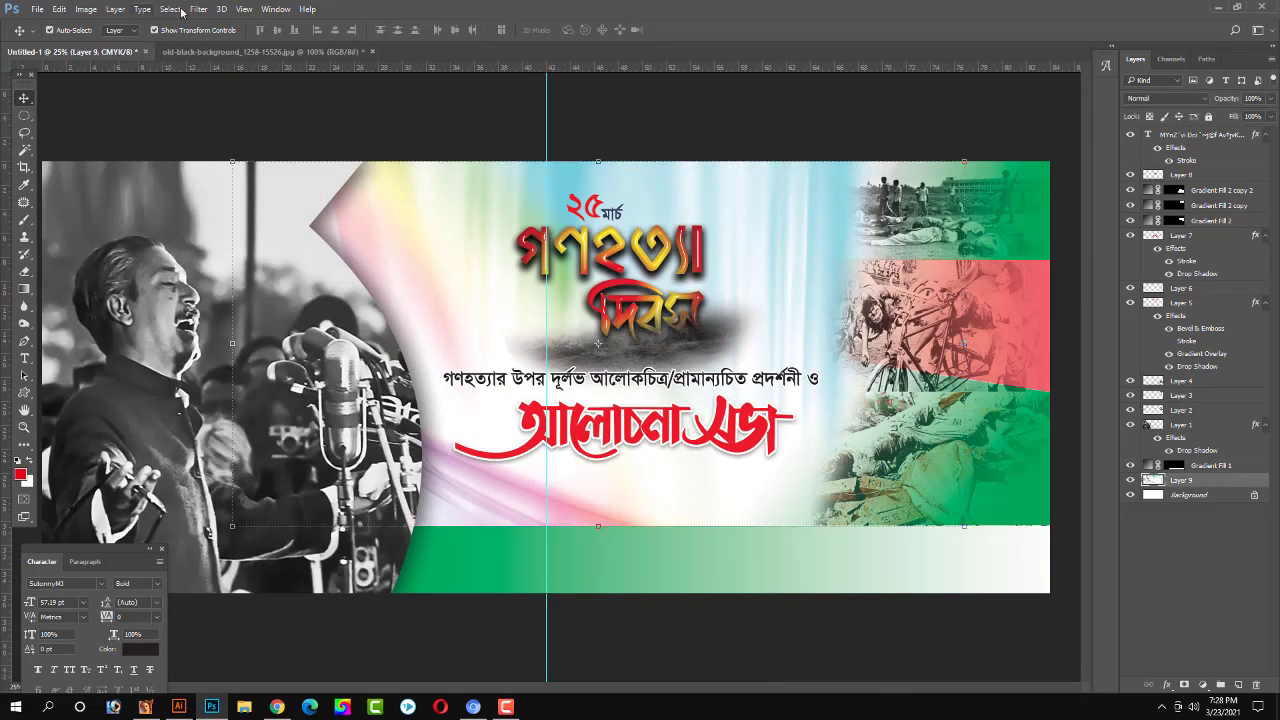
Look through the Image mode options and the Levels dialog, then cancel without changes.
click(182, 11)
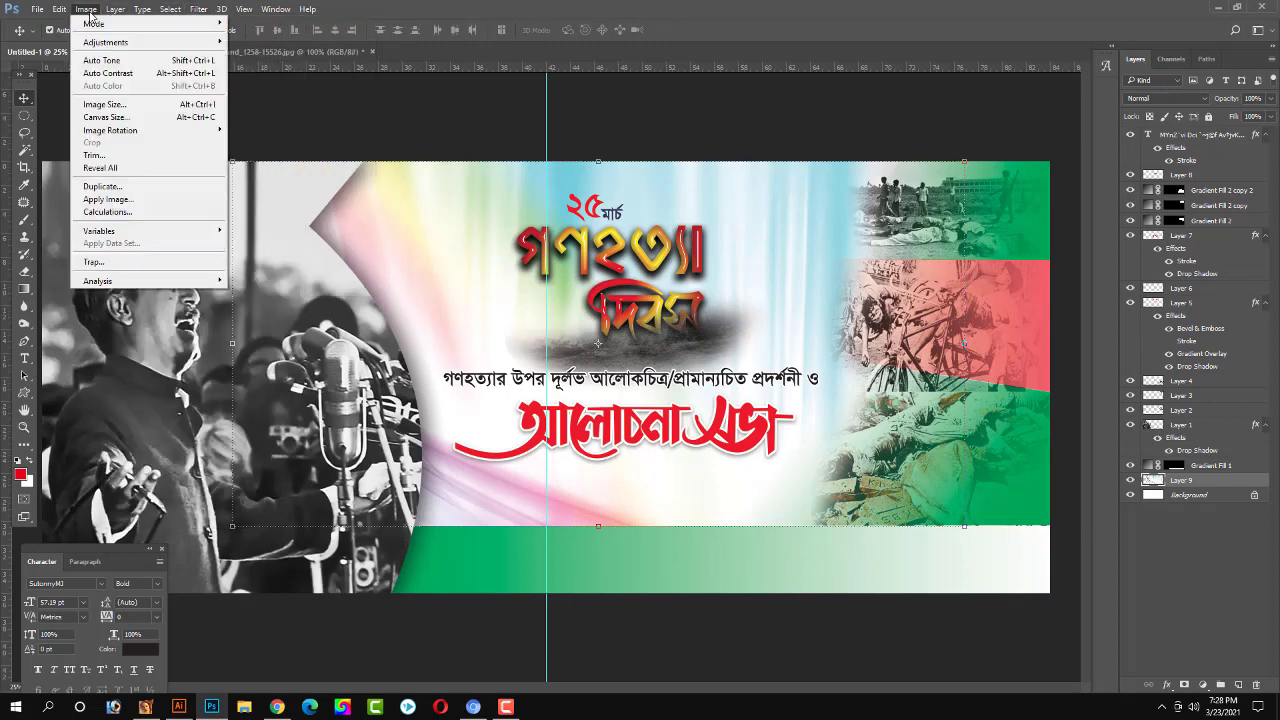
mouse_move(120, 23)
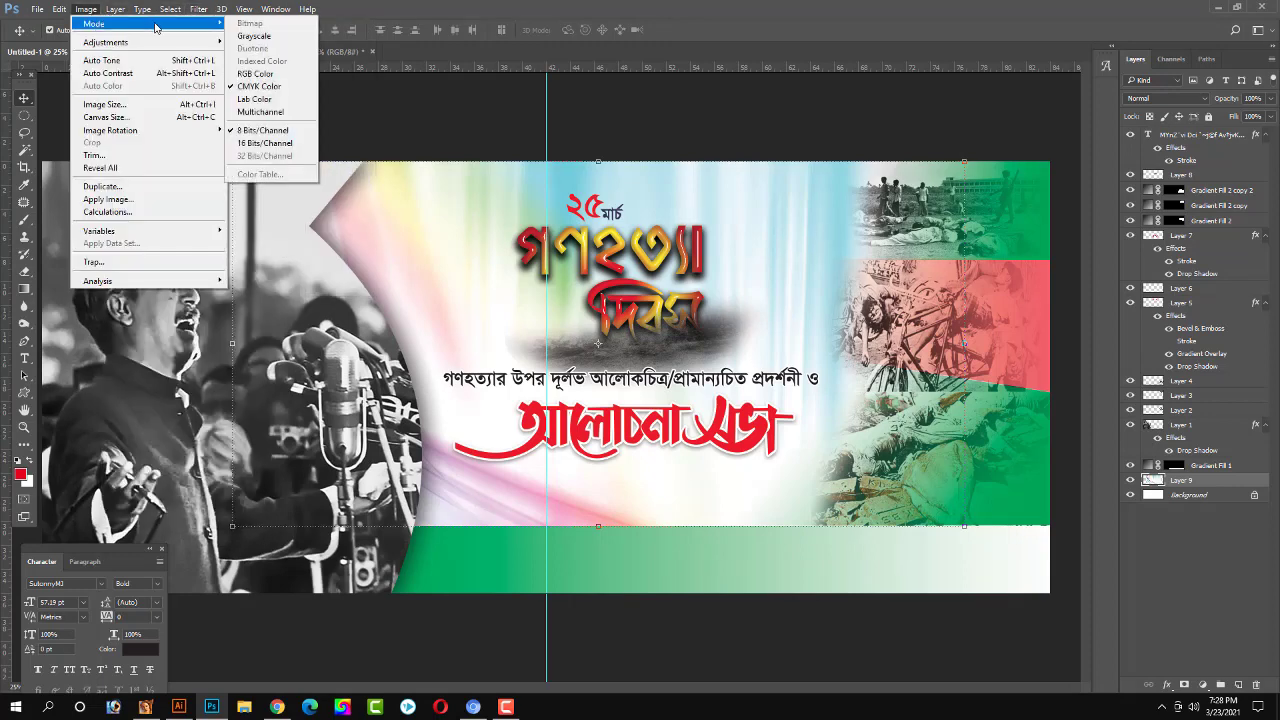
click(675, 124)
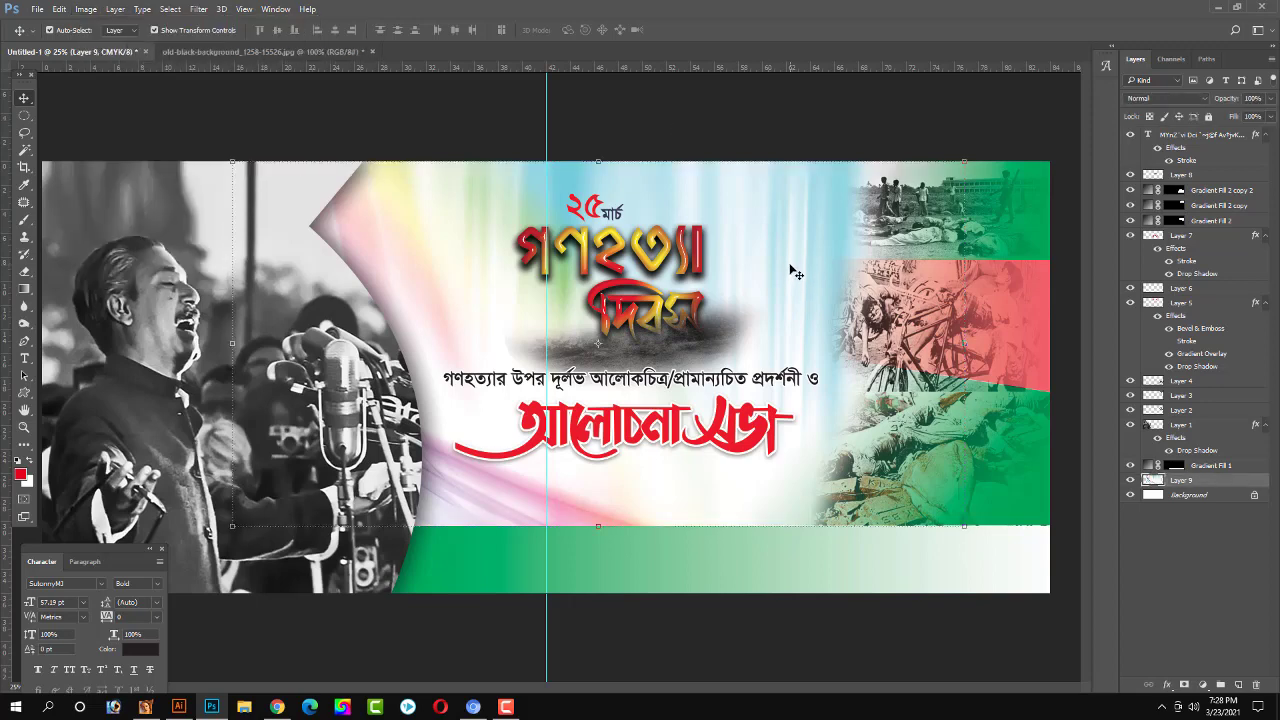
key(ctrl+l)
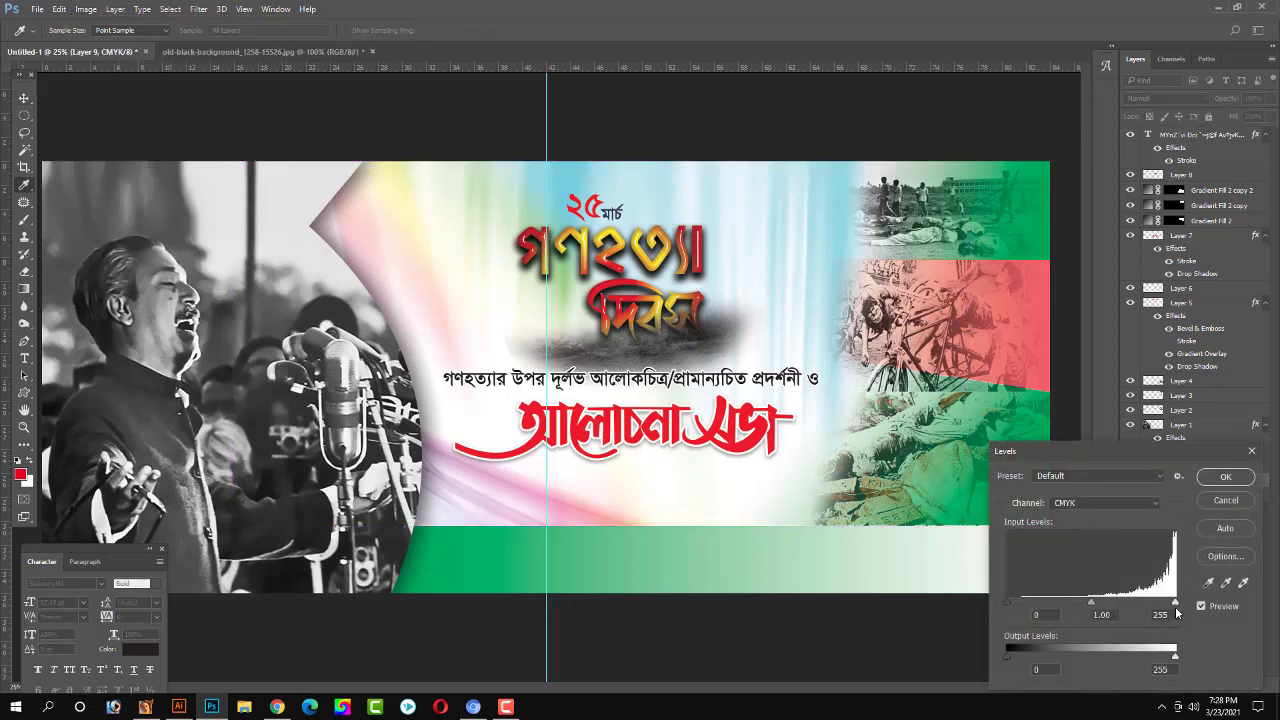
key(Escape)
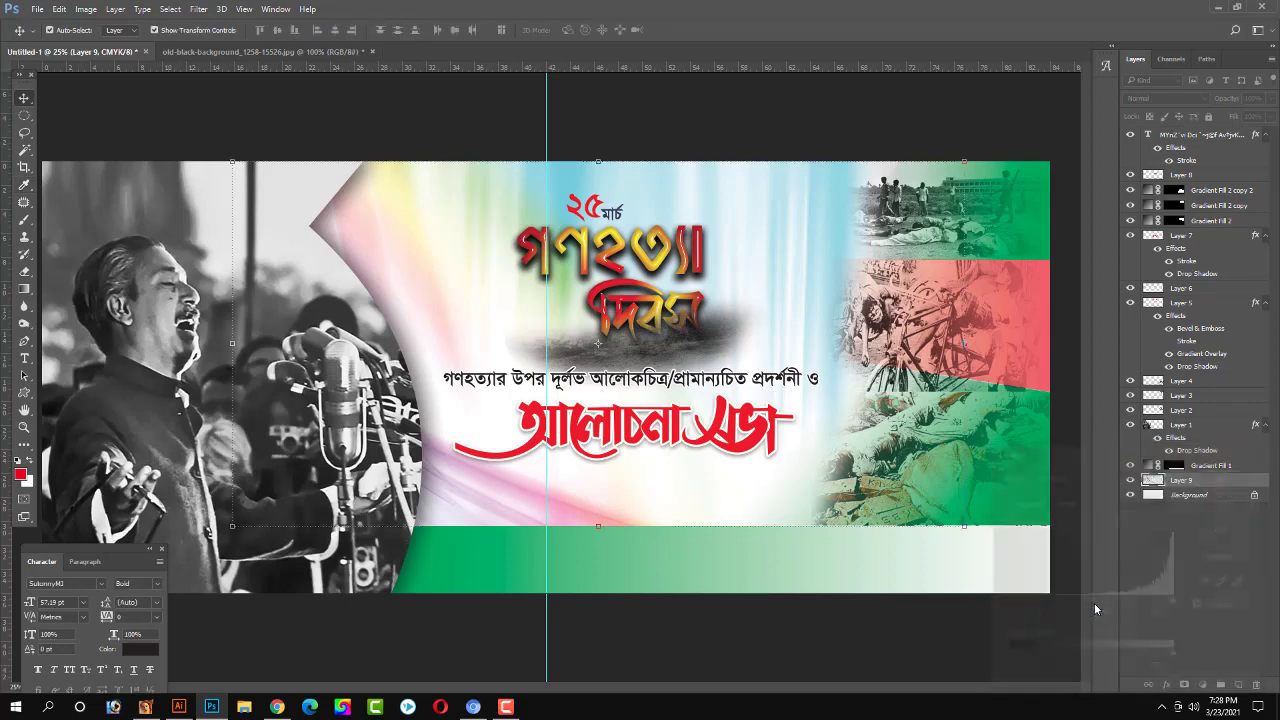
Apply Hue/Saturation to Layer 9: hue -4, saturation -79, lightness +1.
key(ctrl+u)
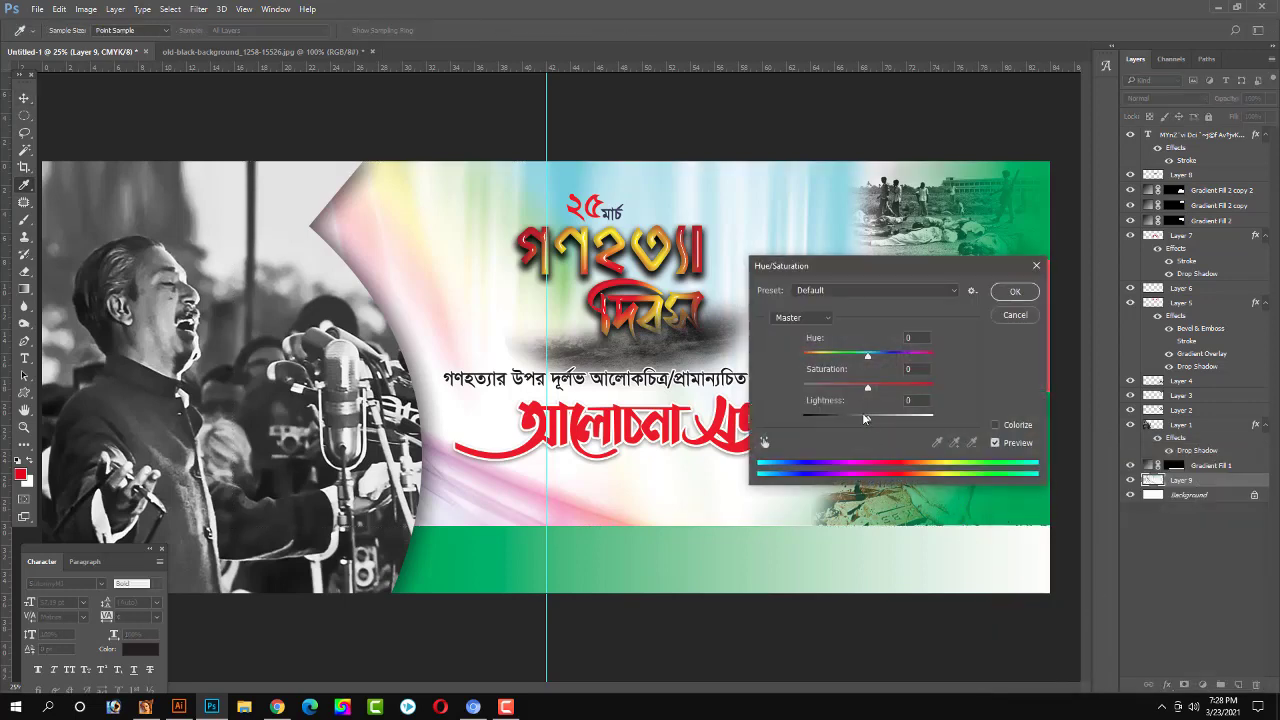
drag(868, 416, 882, 418)
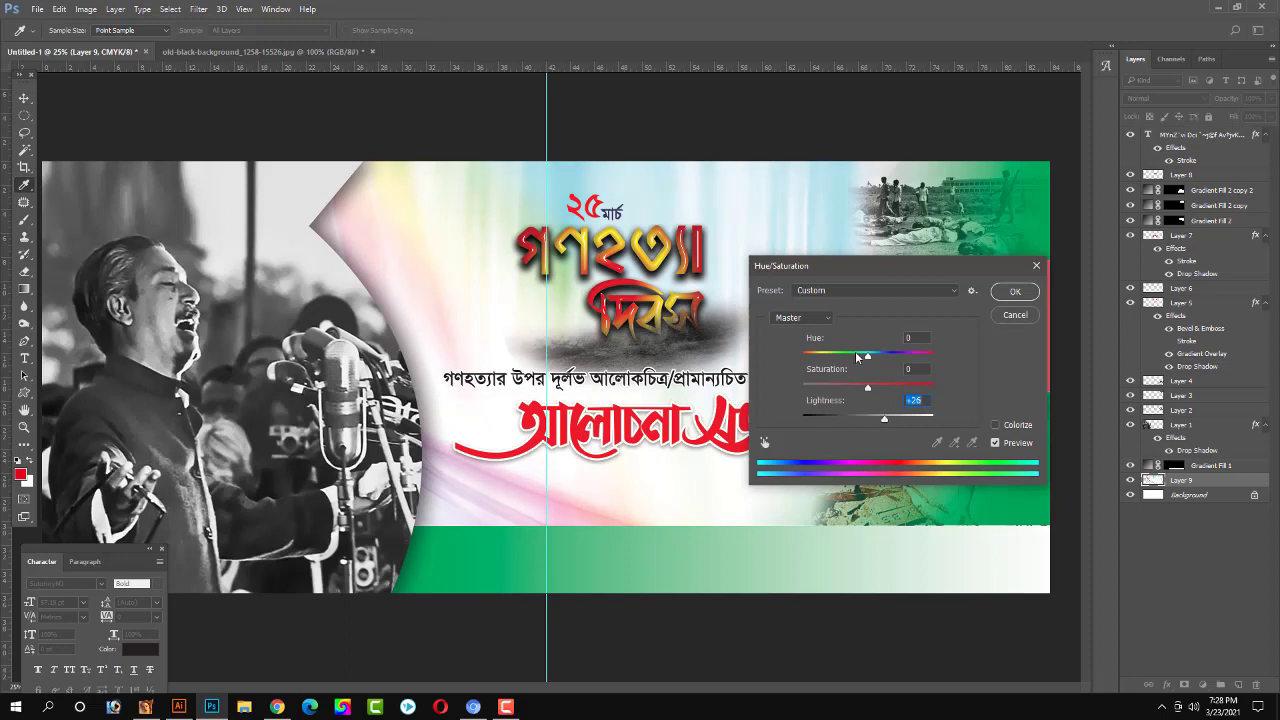
mouse_move(868, 358)
mouse_down()
mouse_move(814, 358)
mouse_move(917, 363)
mouse_move(865, 380)
mouse_up()
drag(854, 397, 845, 398)
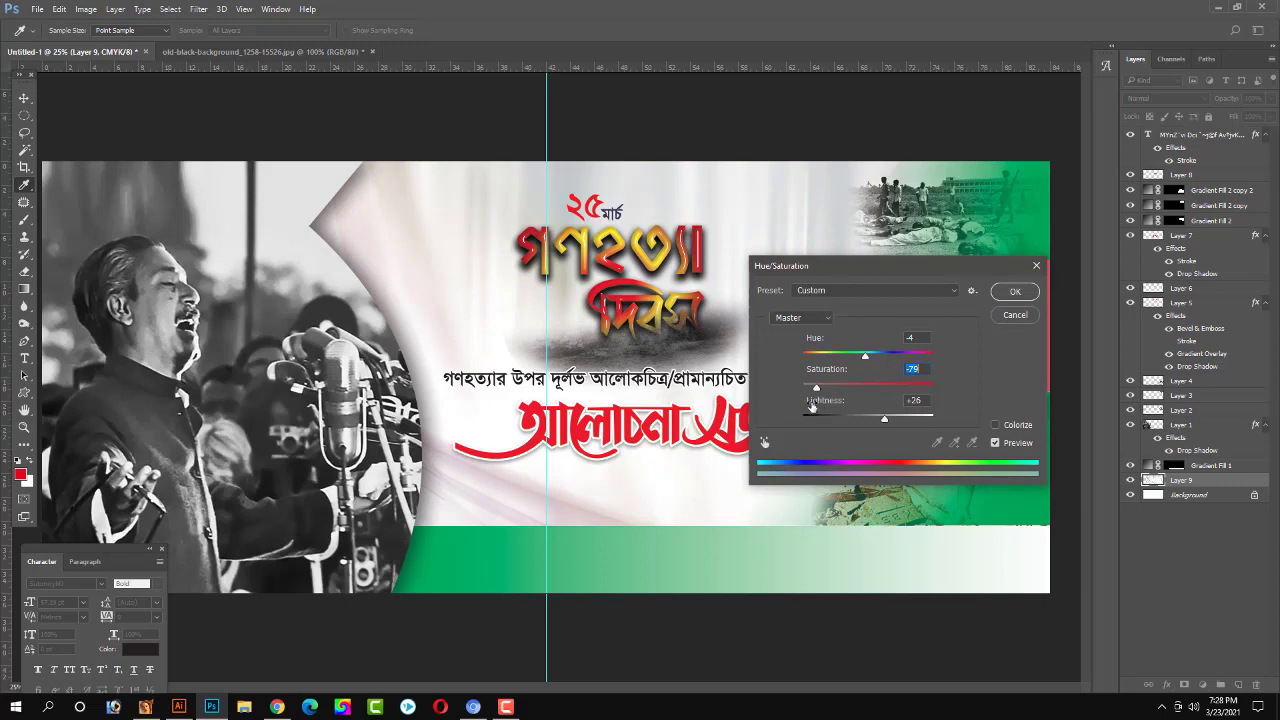
drag(885, 422, 869, 424)
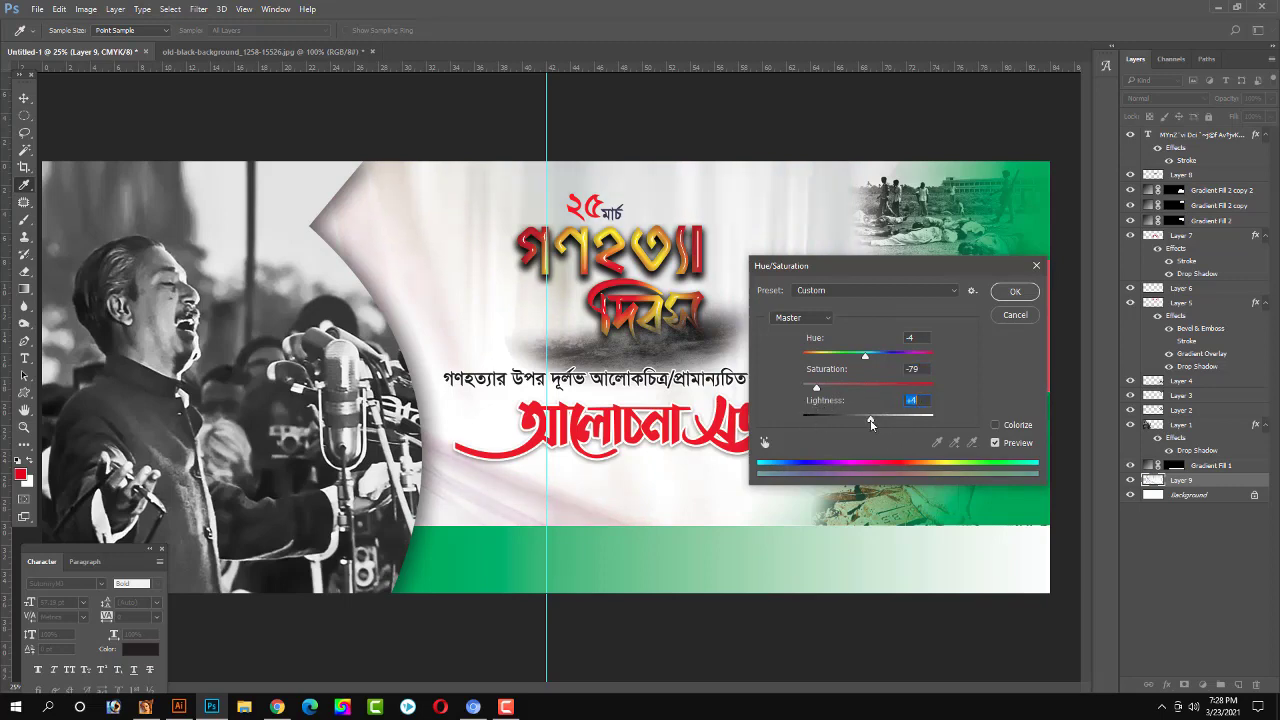
key(Return)
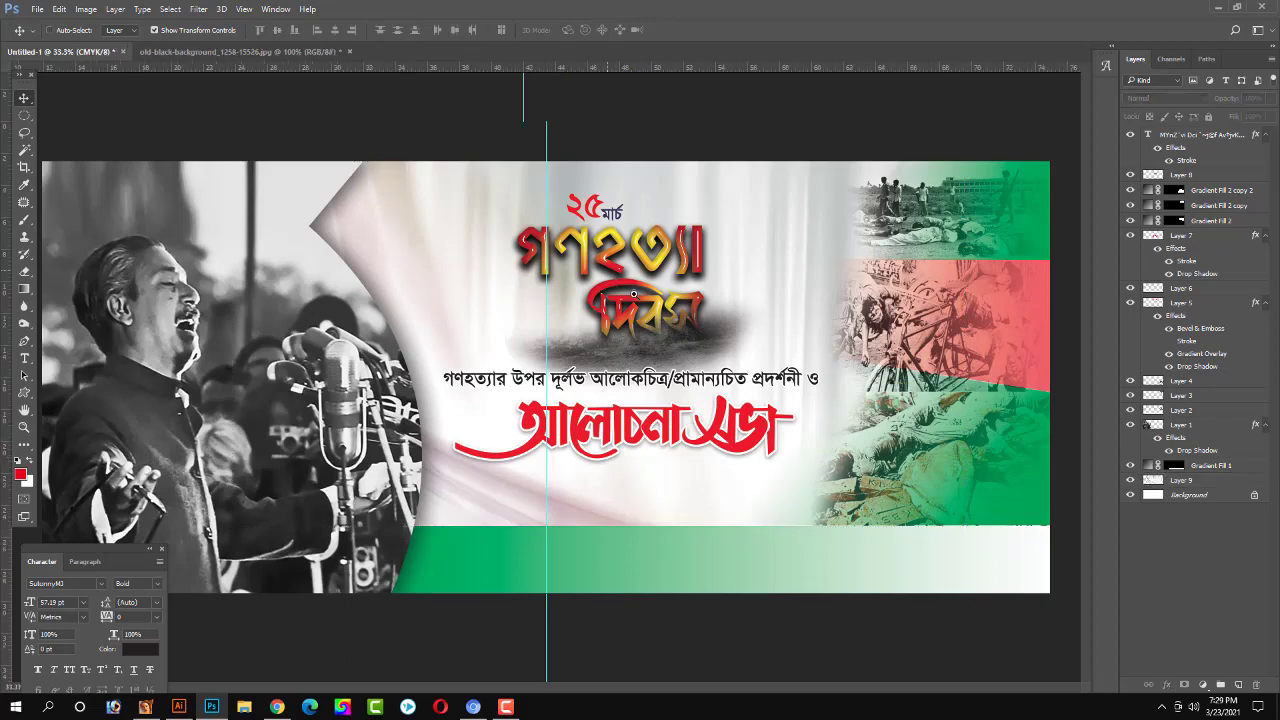
Give the গণহত্যা দিবস title (Layer 5) a 6 px white stroke.
scroll(646, 287, up, 2)
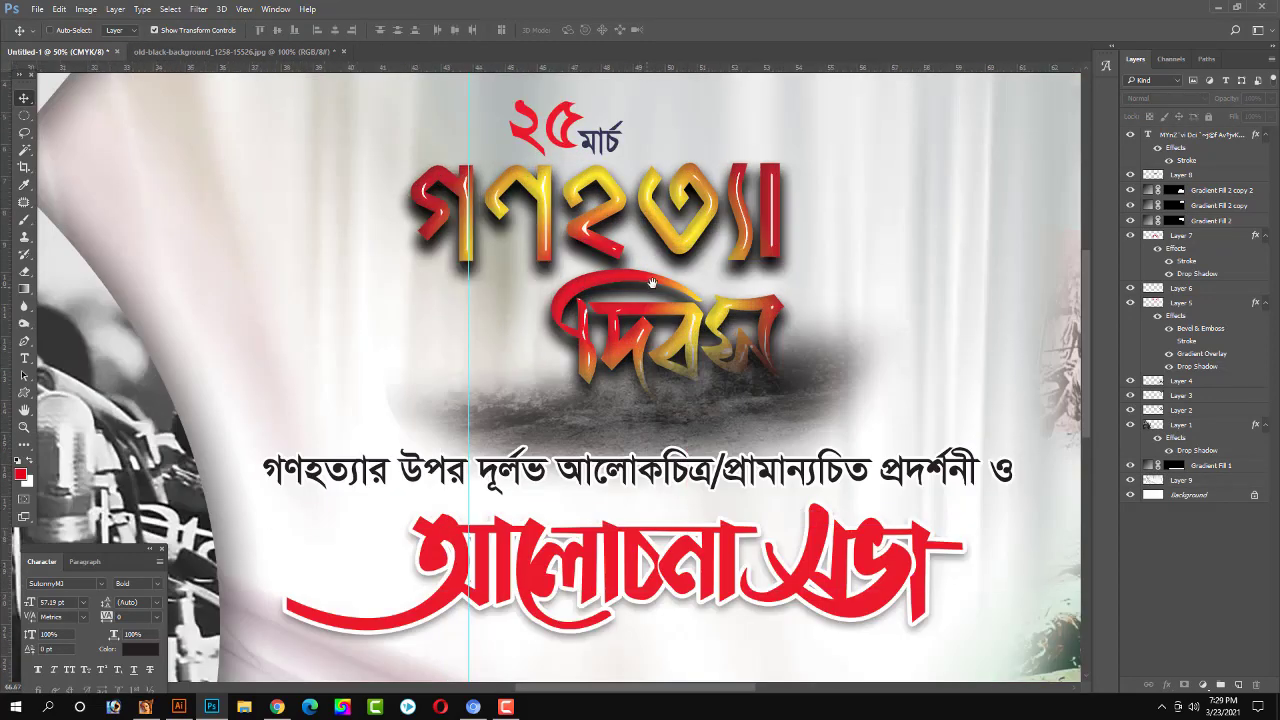
drag(646, 287, 688, 322)
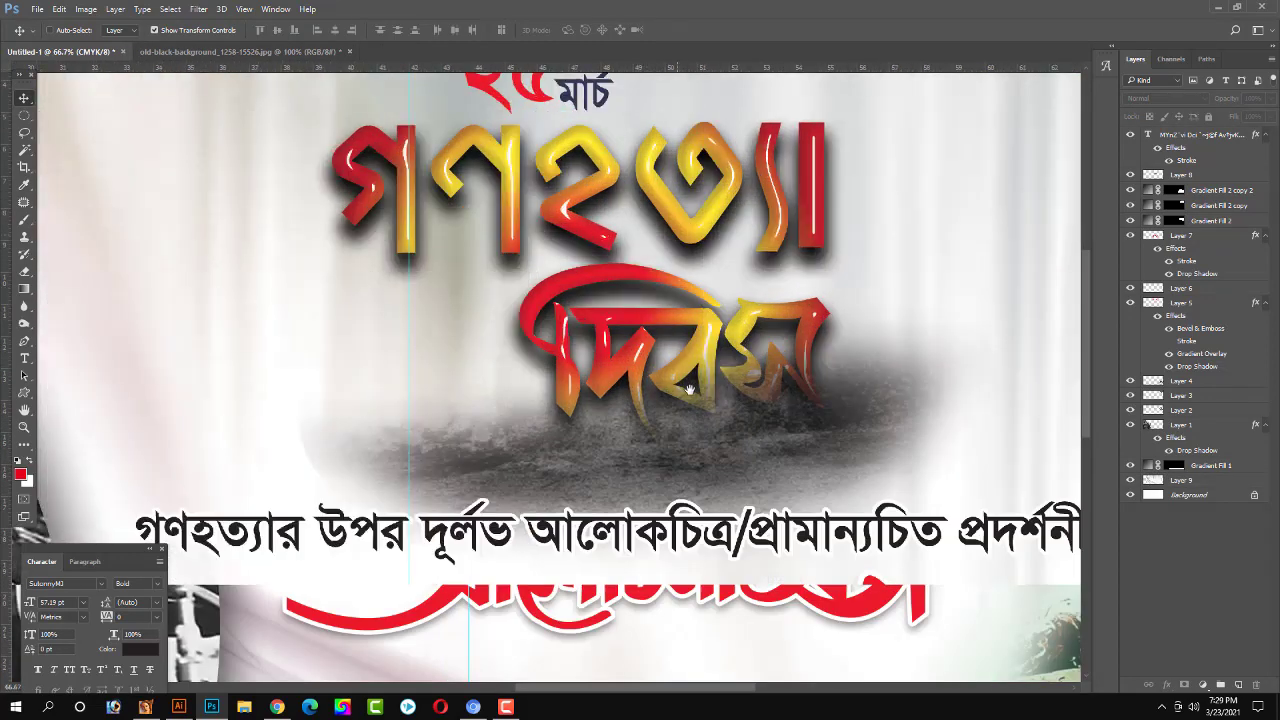
scroll(699, 357, down, 1)
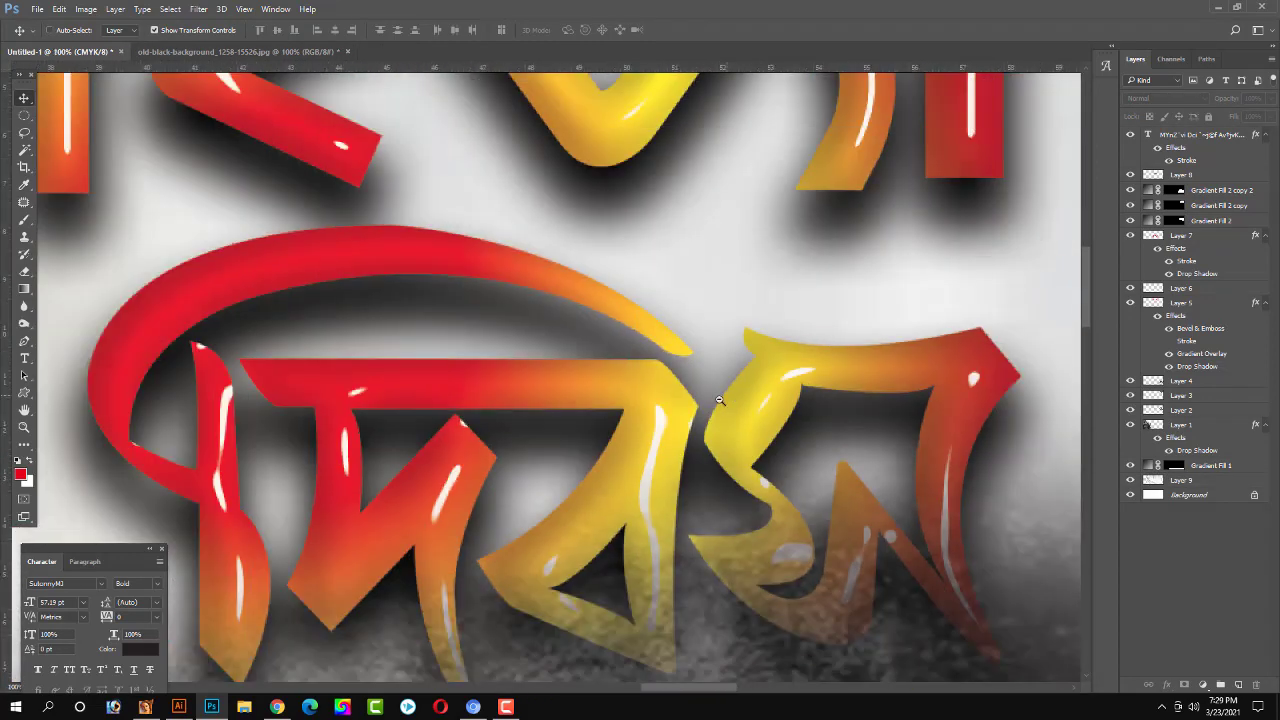
scroll(697, 390, down, 1)
scroll(694, 428, down, 2)
click(757, 355)
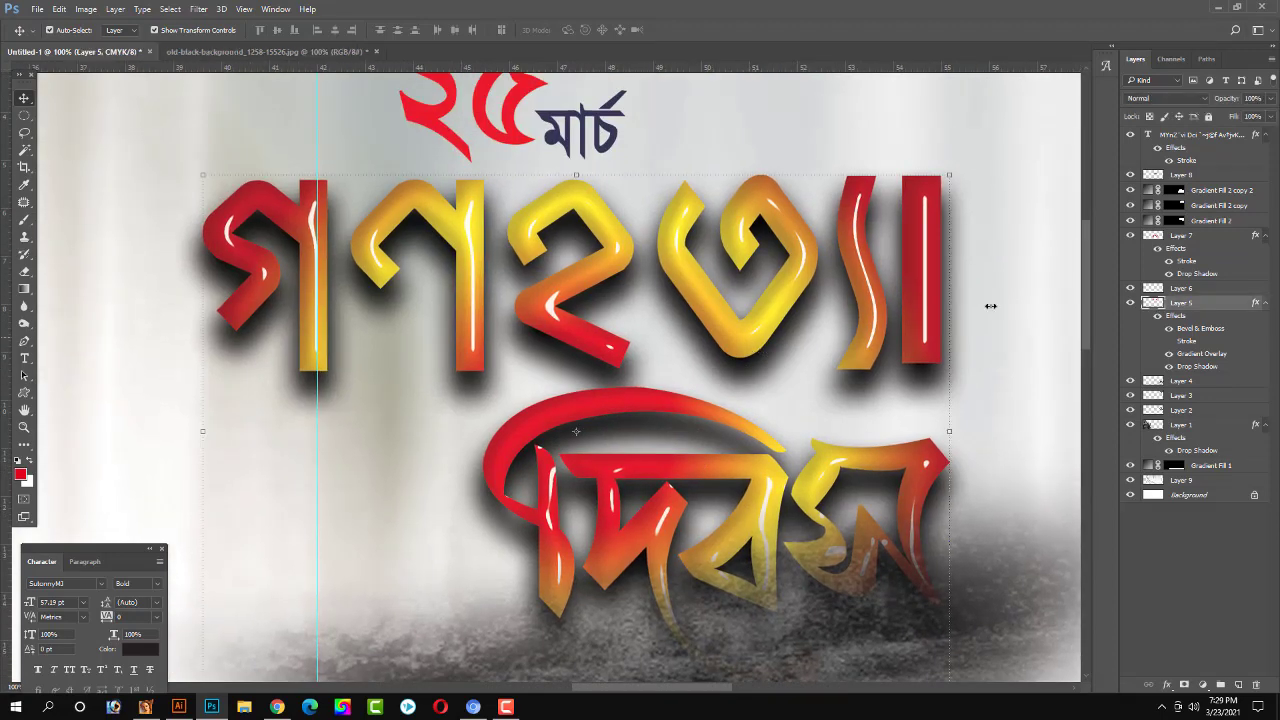
double_click(1210, 302)
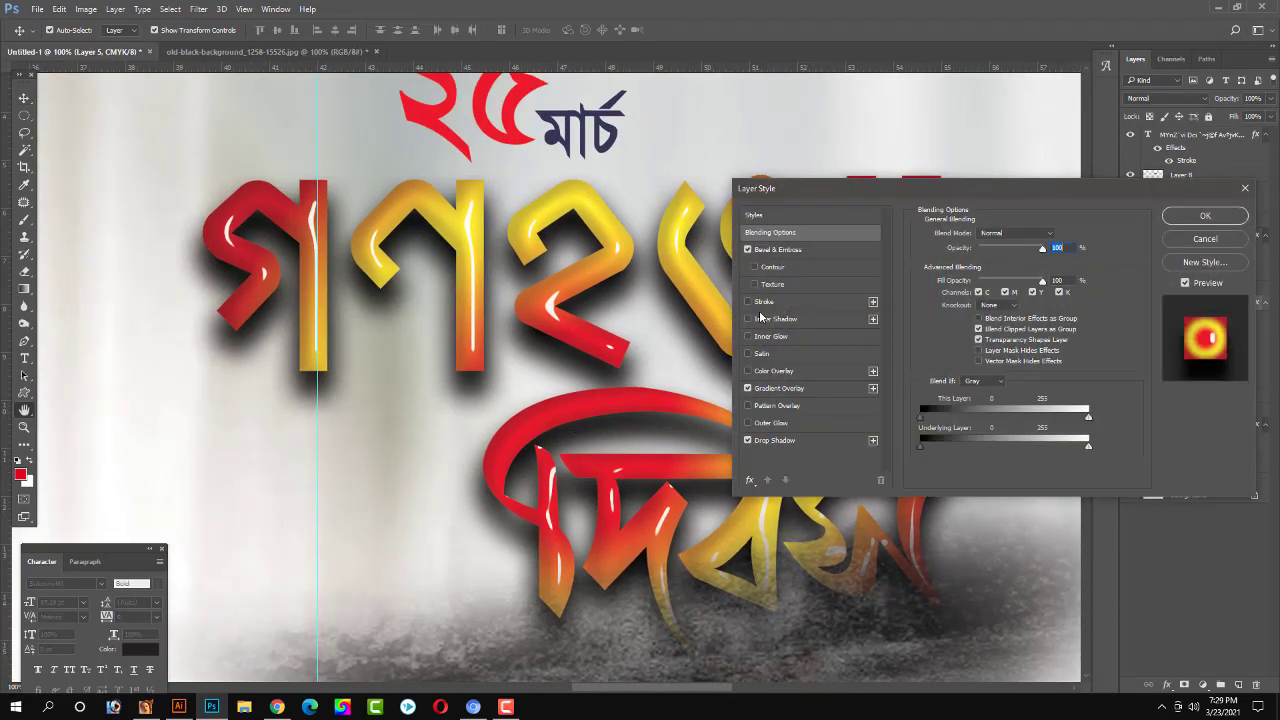
click(764, 302)
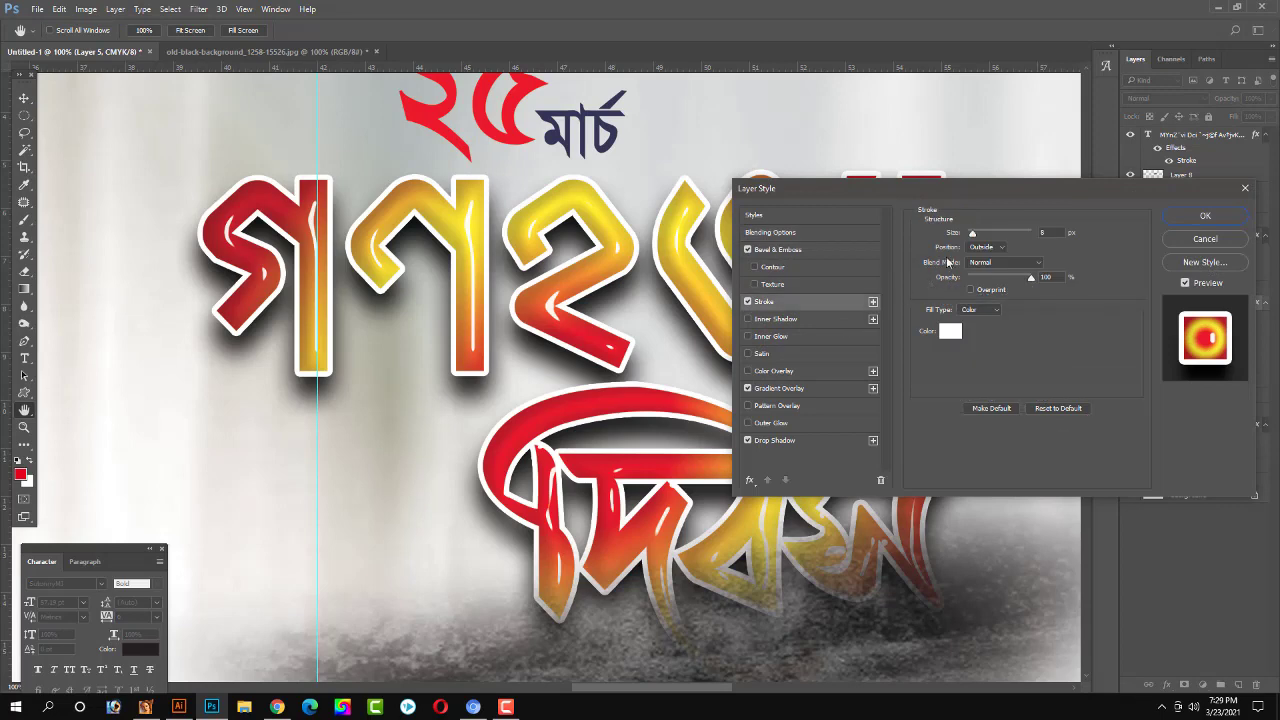
drag(972, 235, 974, 236)
key(Return)
Duplicate the outlined title layer and nudge the copy 1 px right.
drag(852, 390, 816, 449)
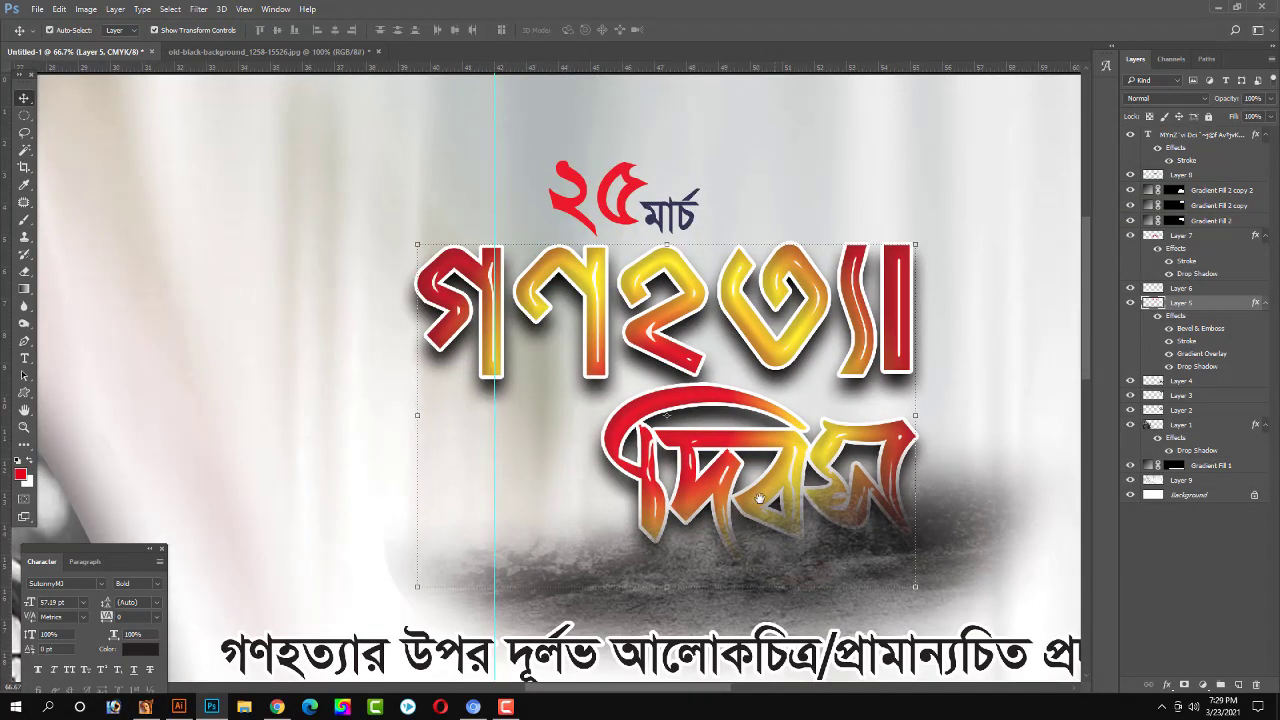
scroll(816, 449, down, 1)
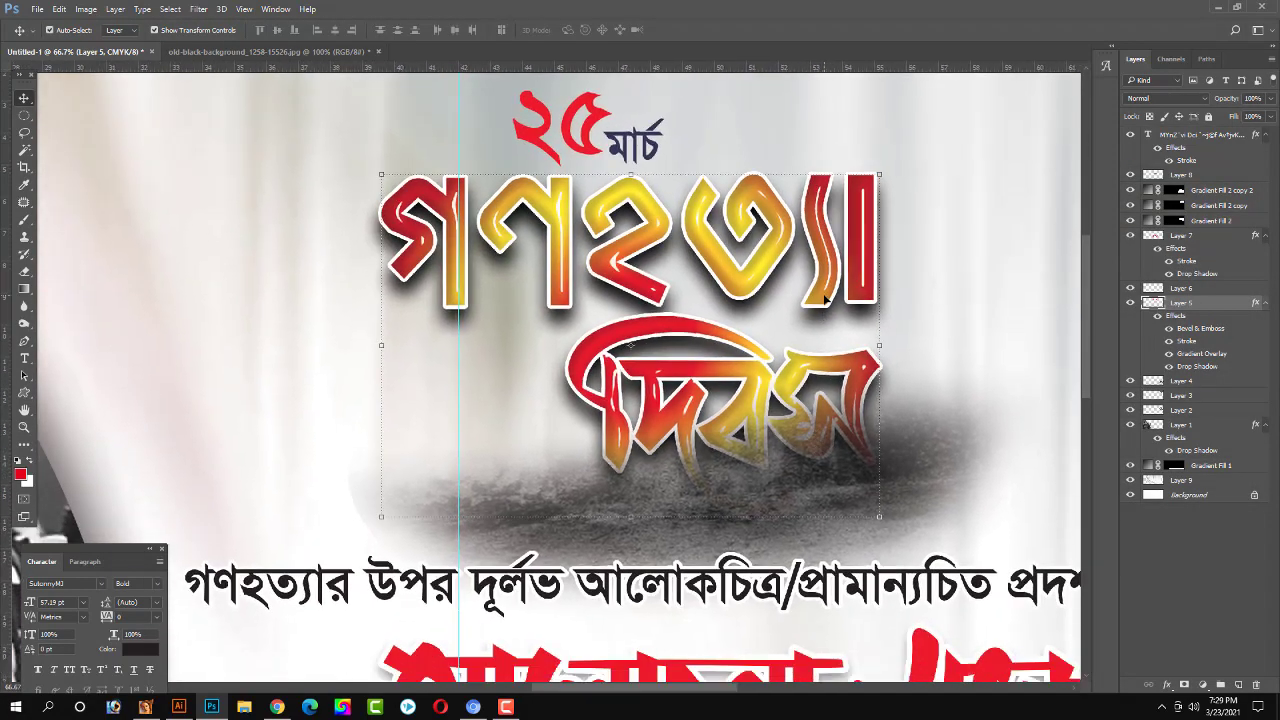
key(ctrl+j)
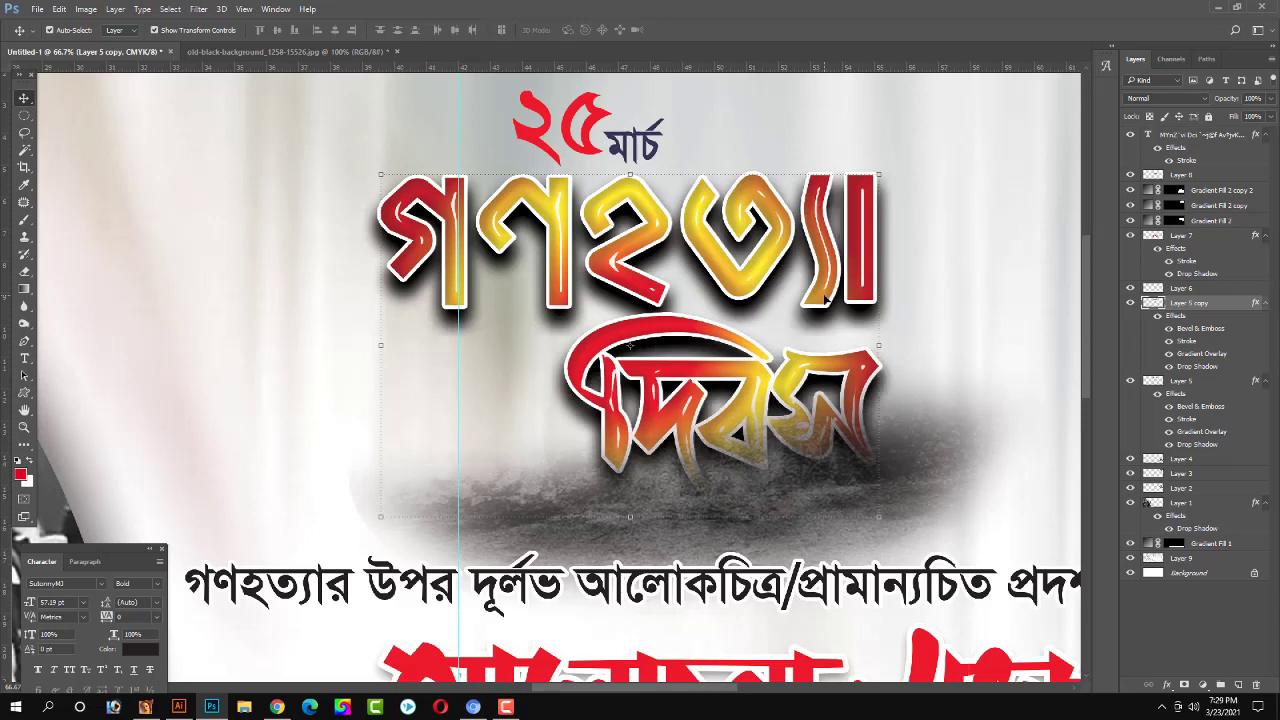
key(Right)
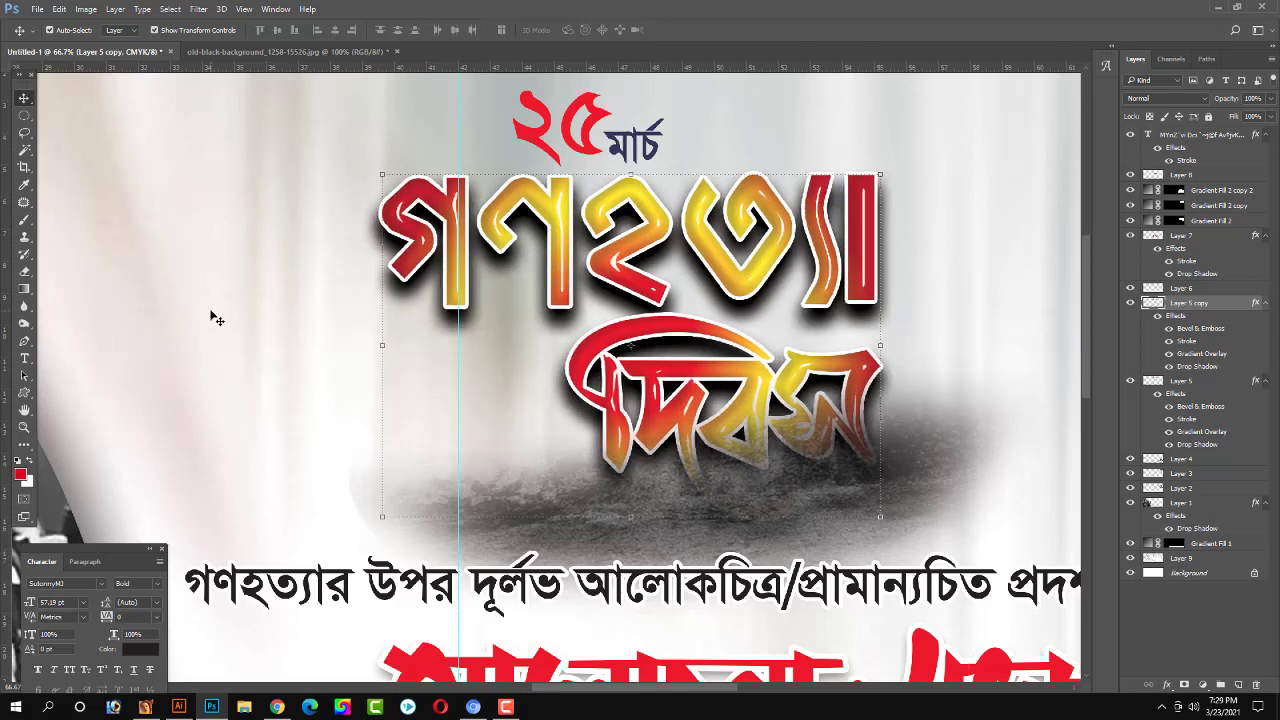
Lock Layer 9 and the Layer 5 copy against edits.
ctrl+click(216, 318)
key(ctrl+slash)
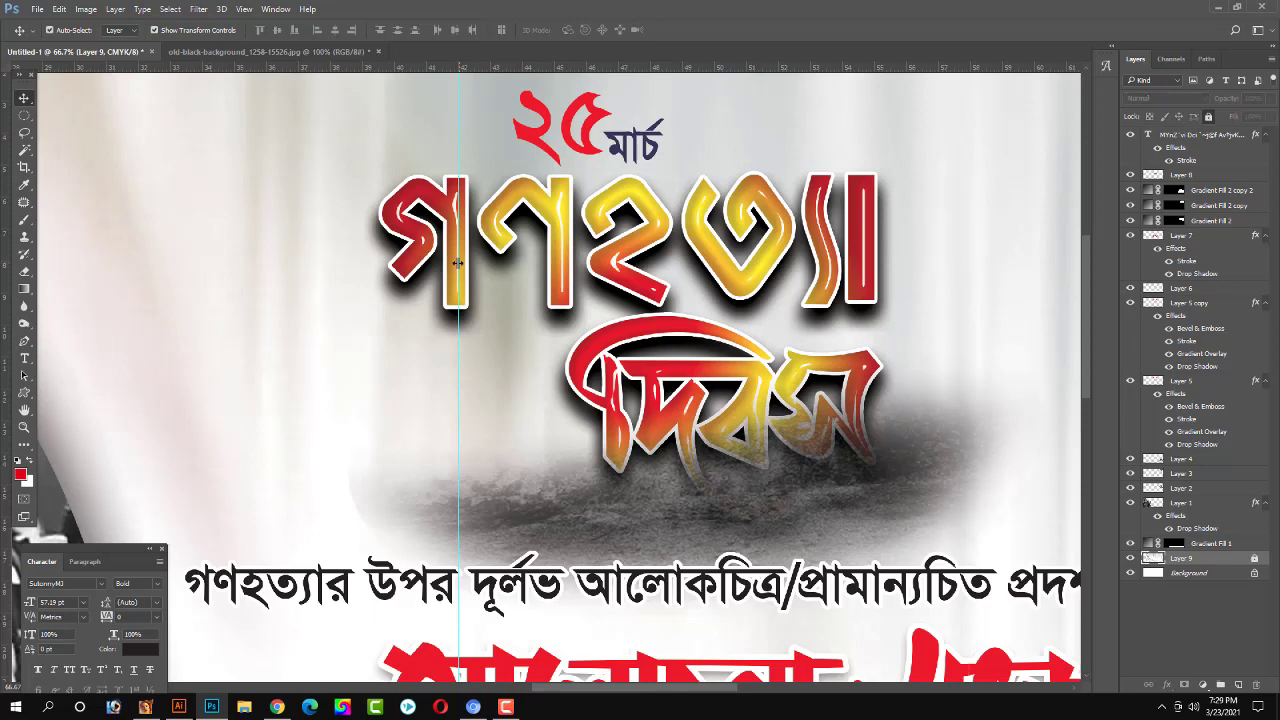
ctrl+click(425, 257)
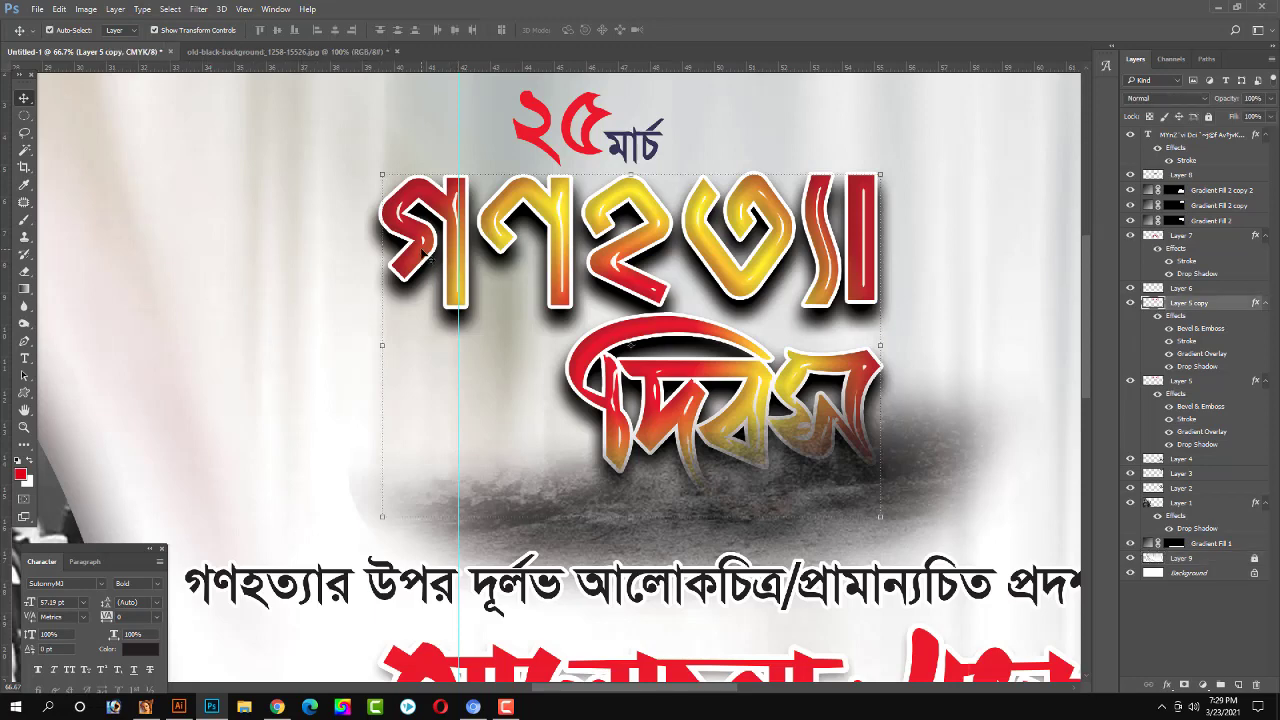
key(ctrl+slash)
Remove Layer 5's bevel and give it a dark-red stroke of about 25 px.
ctrl+click(425, 257)
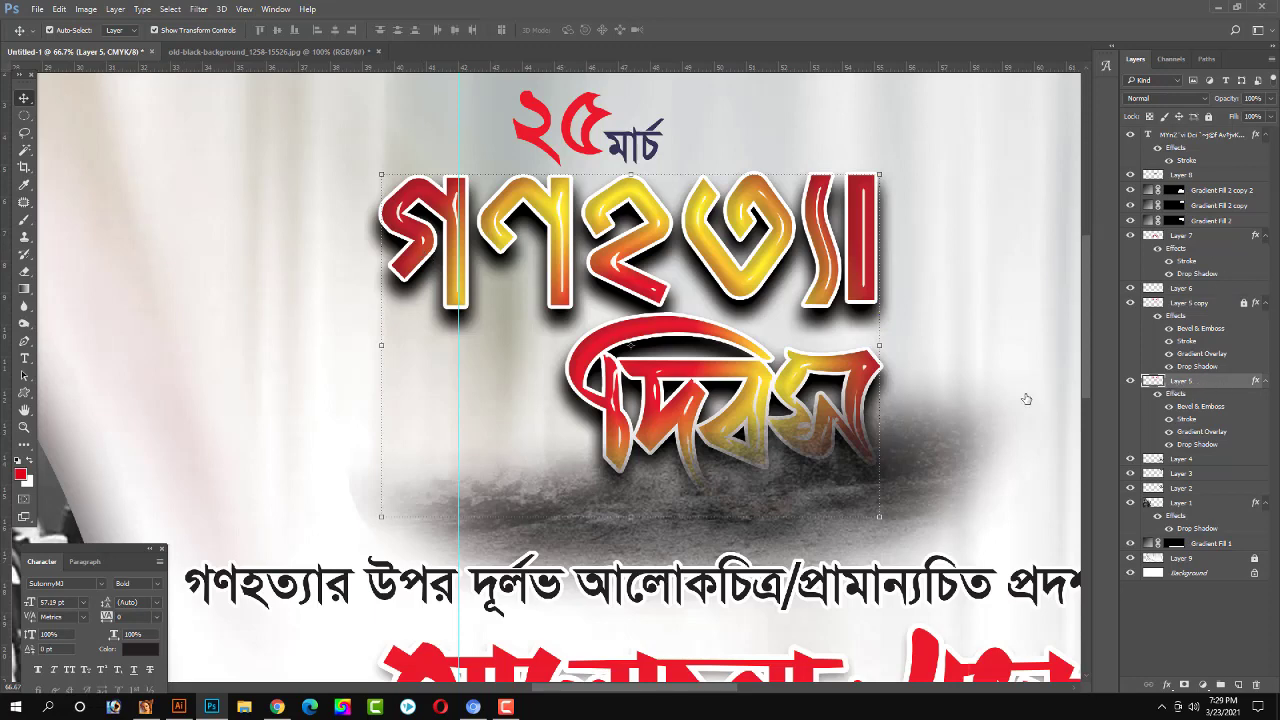
double_click(1026, 399)
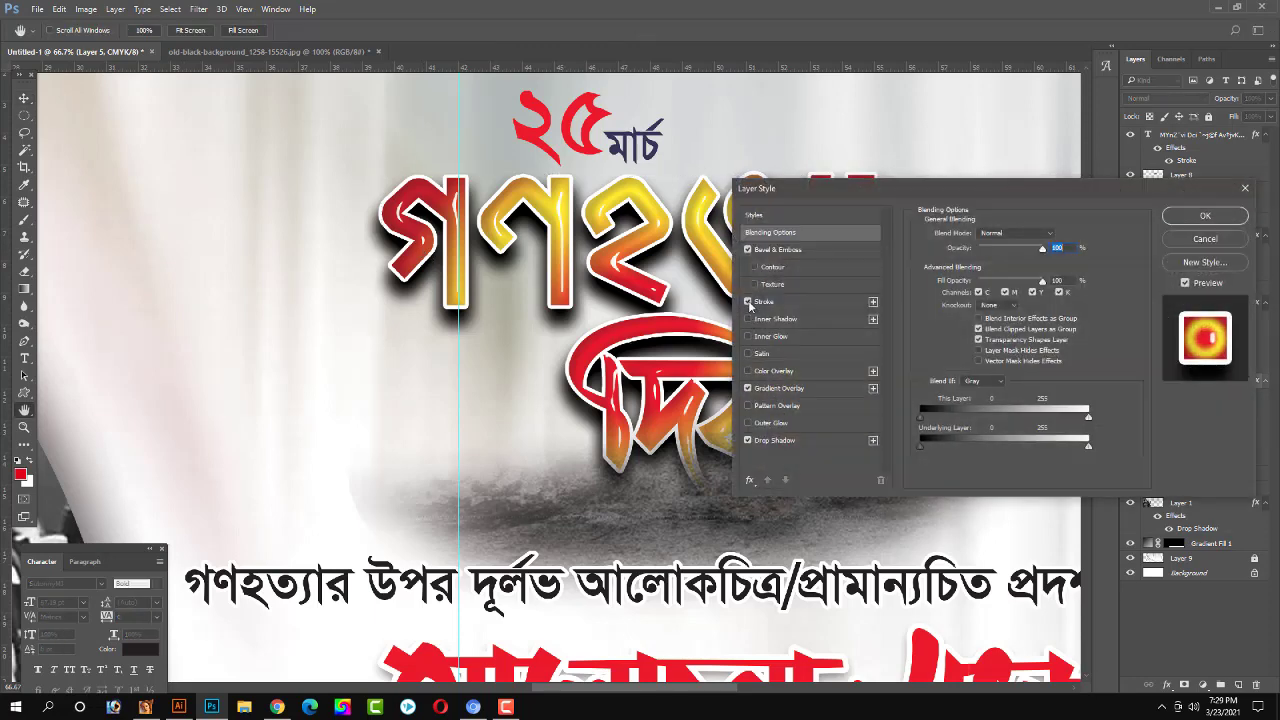
click(748, 302)
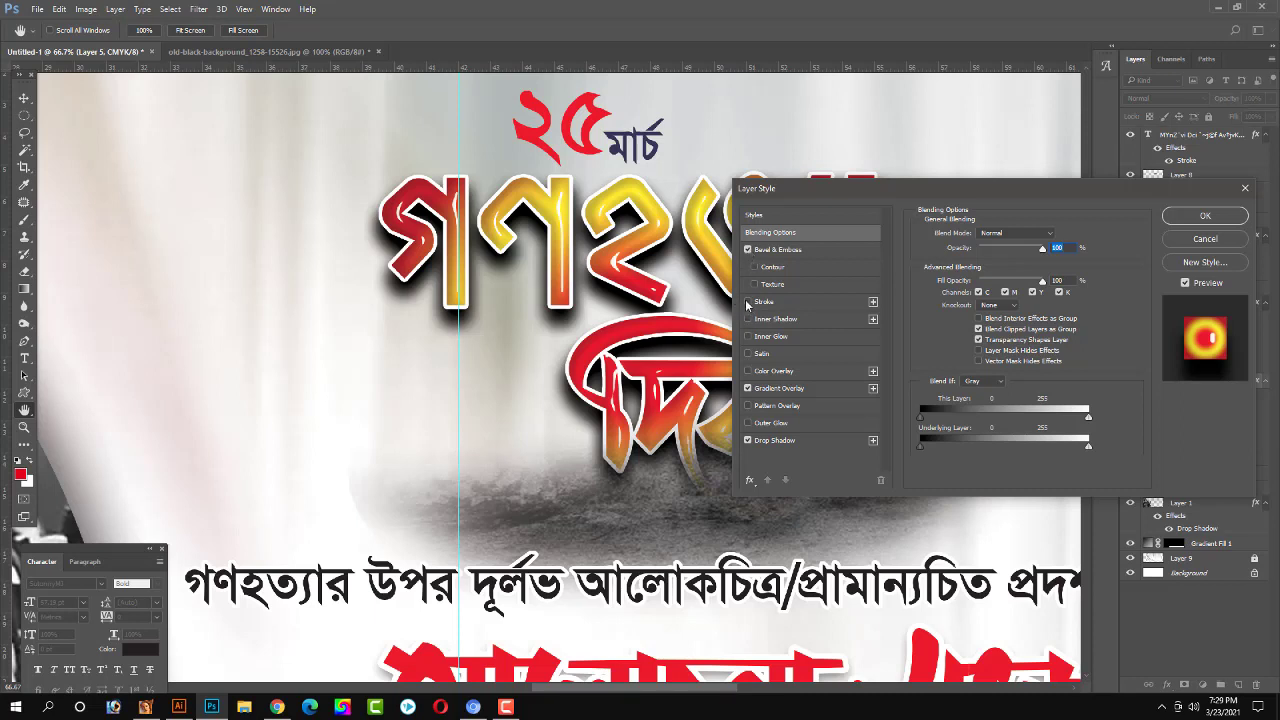
click(748, 249)
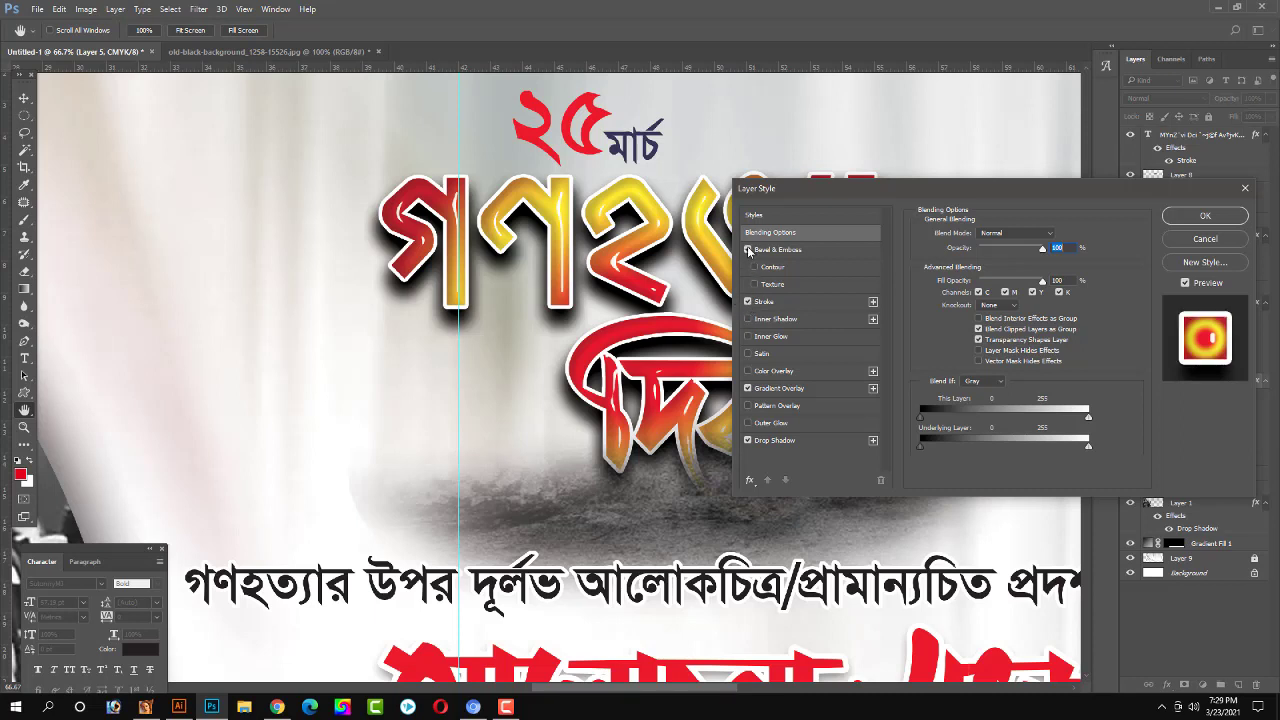
click(793, 303)
drag(976, 236, 979, 236)
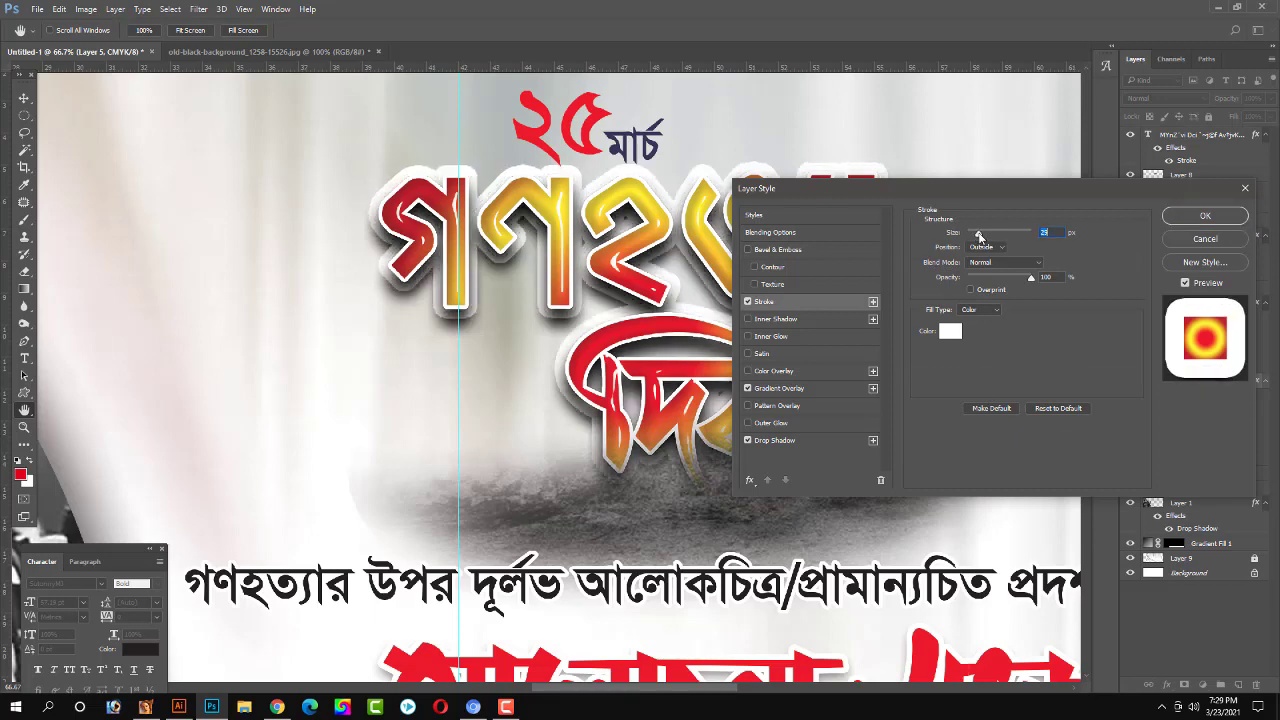
click(950, 332)
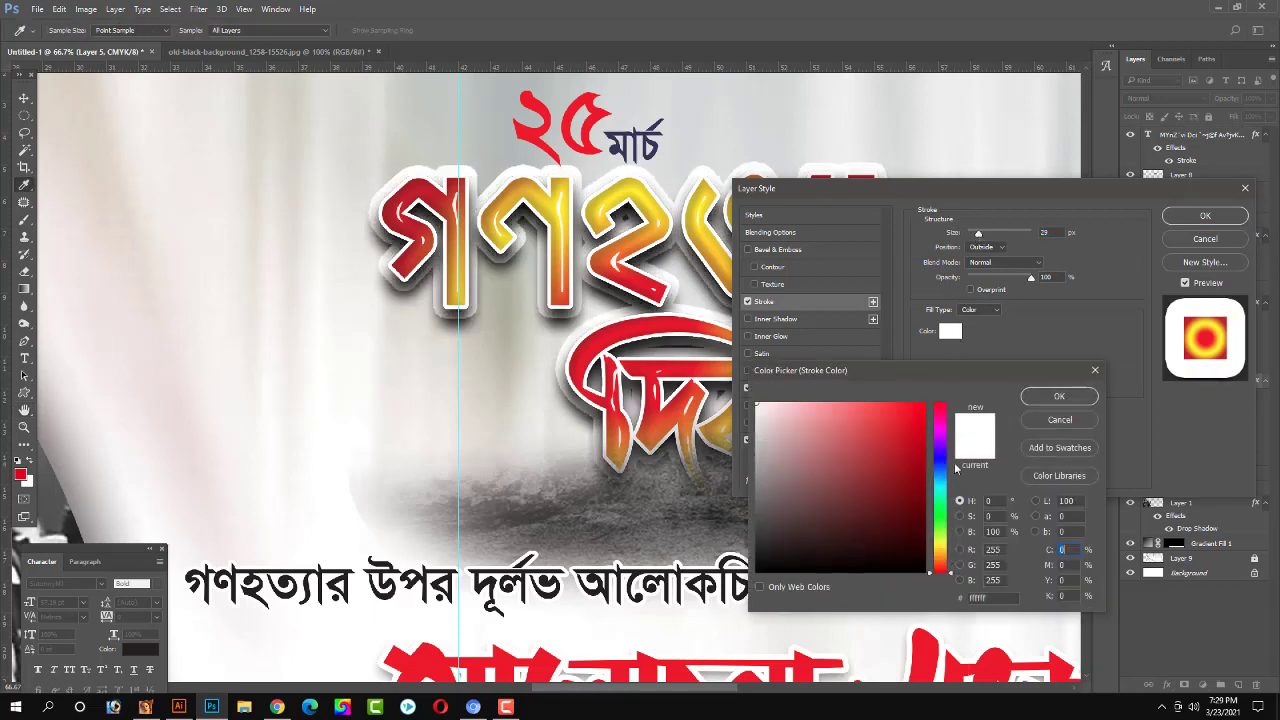
drag(903, 558, 922, 562)
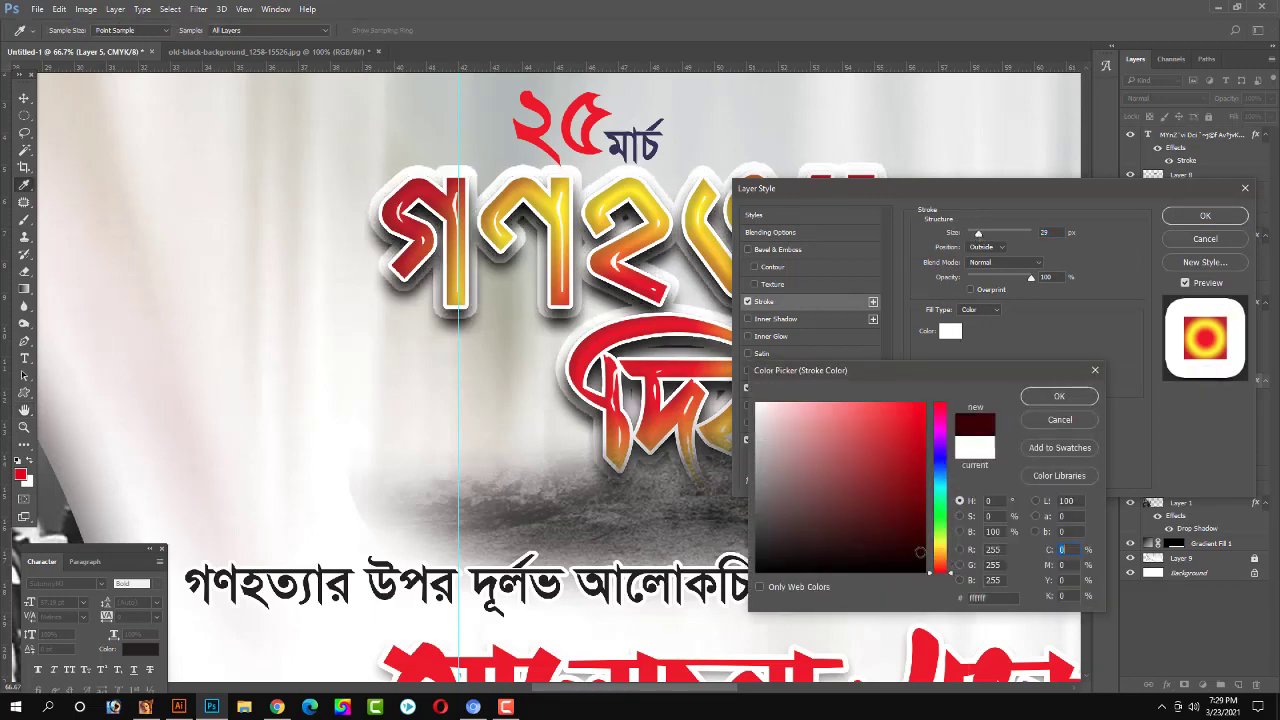
click(919, 492)
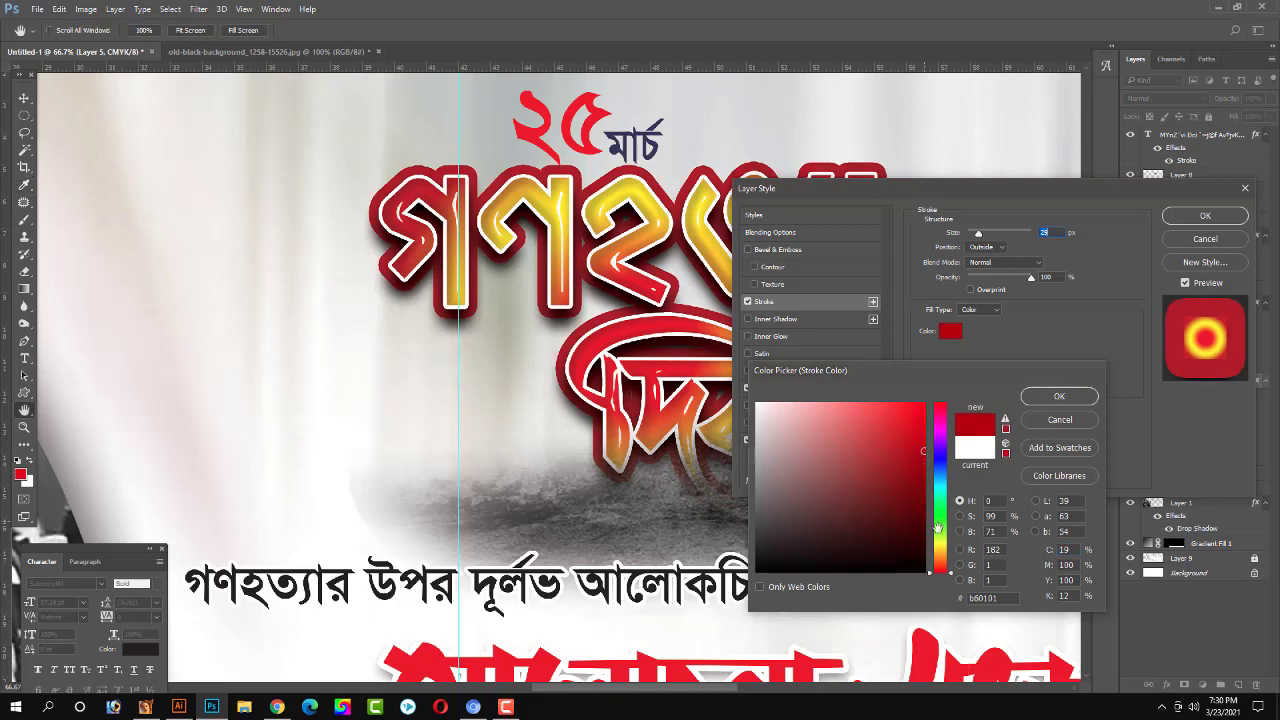
key(Return)
key(Return)
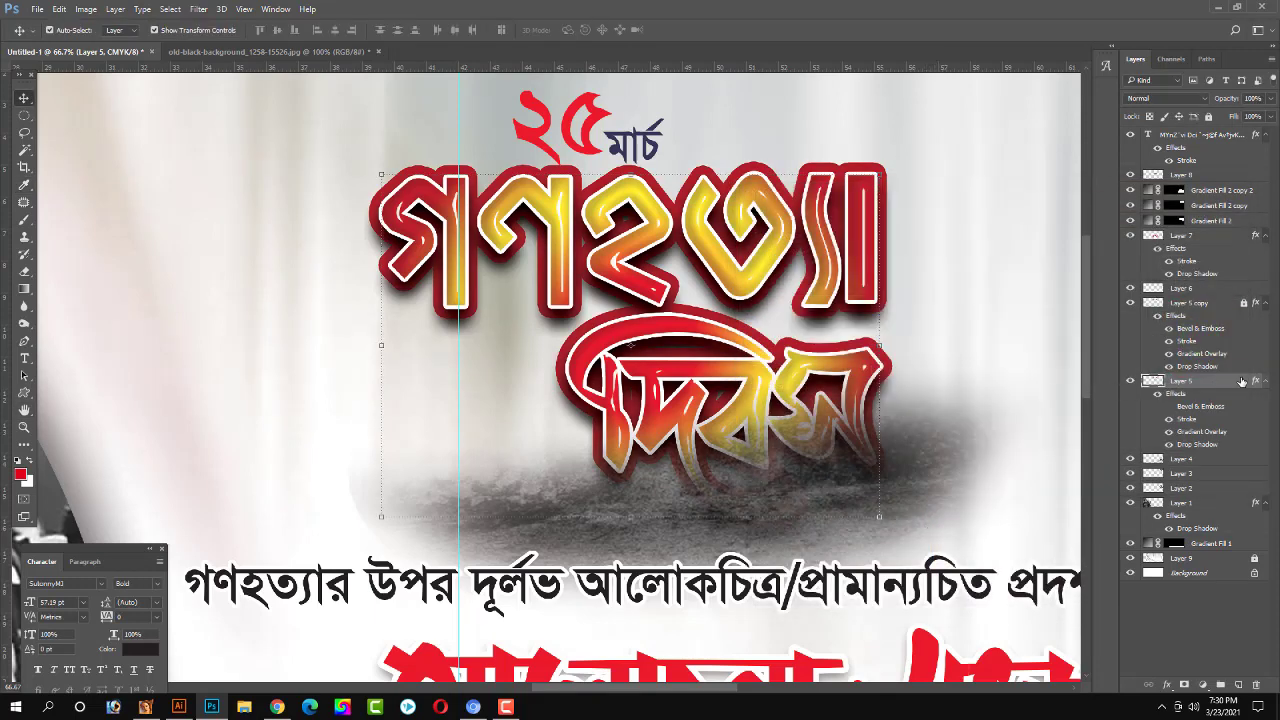
Thicken Layer 5's dark-red stroke to about 29 px.
double_click(1234, 383)
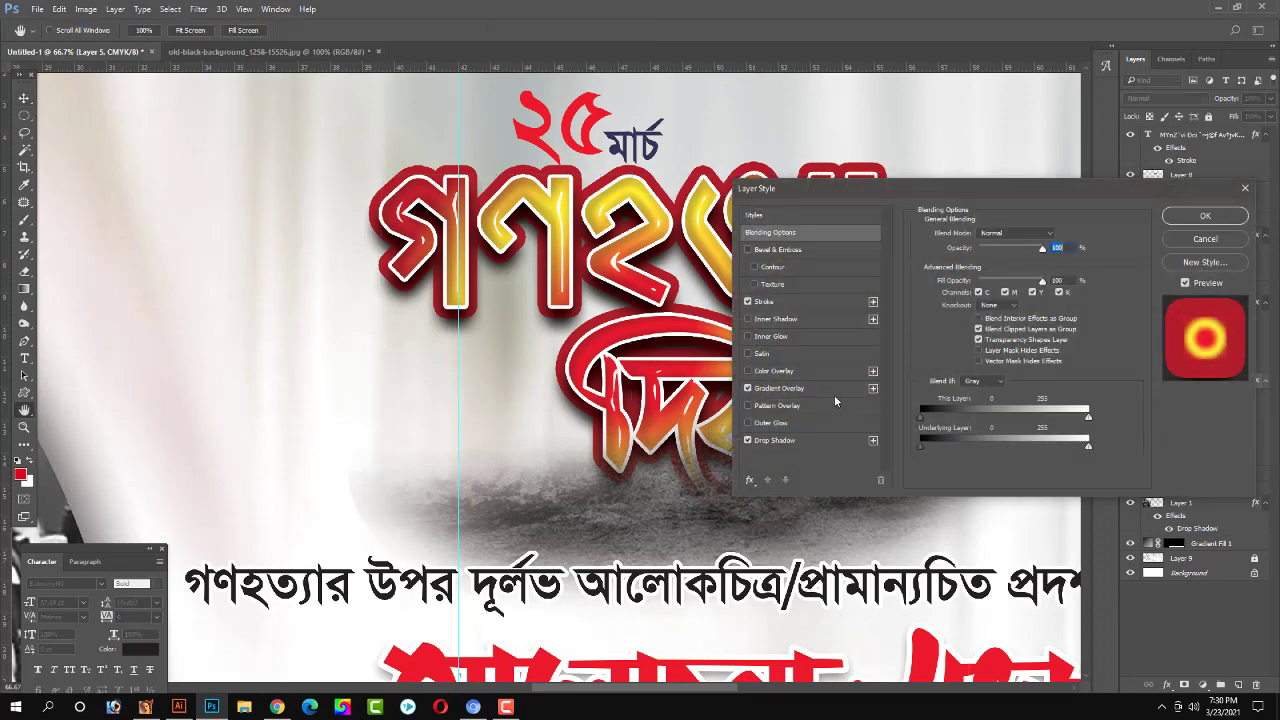
click(770, 301)
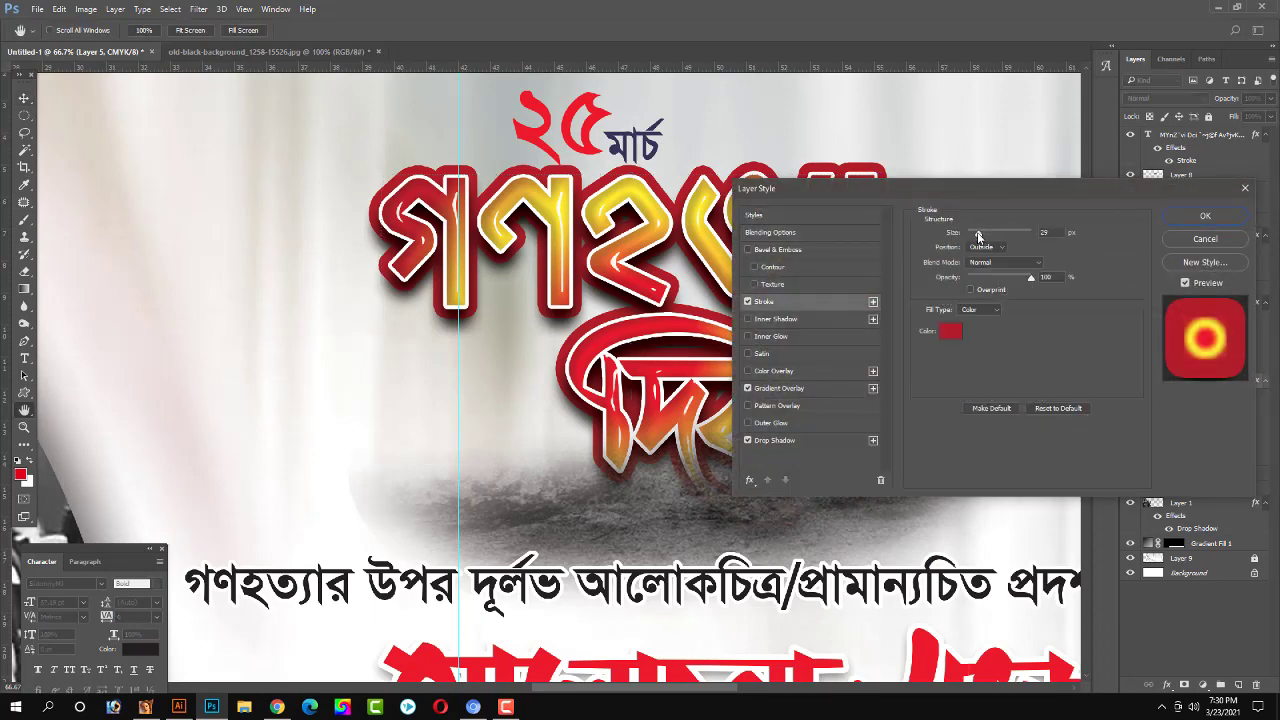
drag(978, 234, 979, 235)
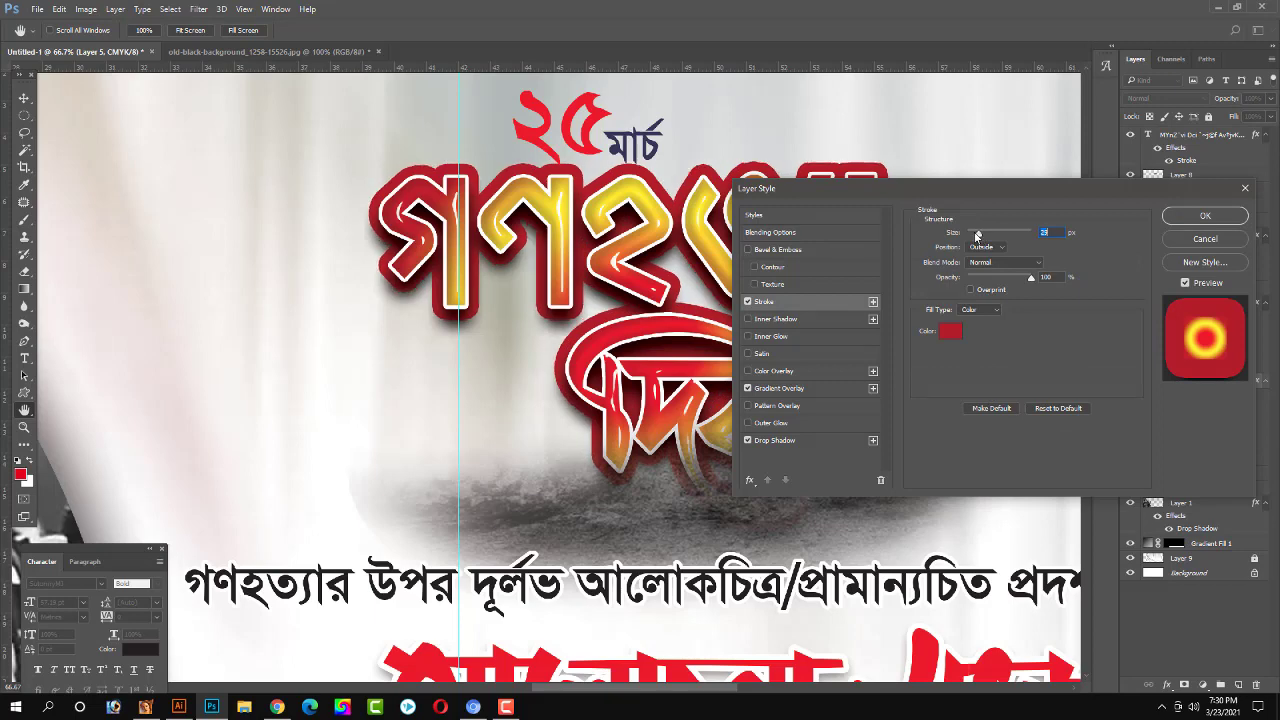
key(Return)
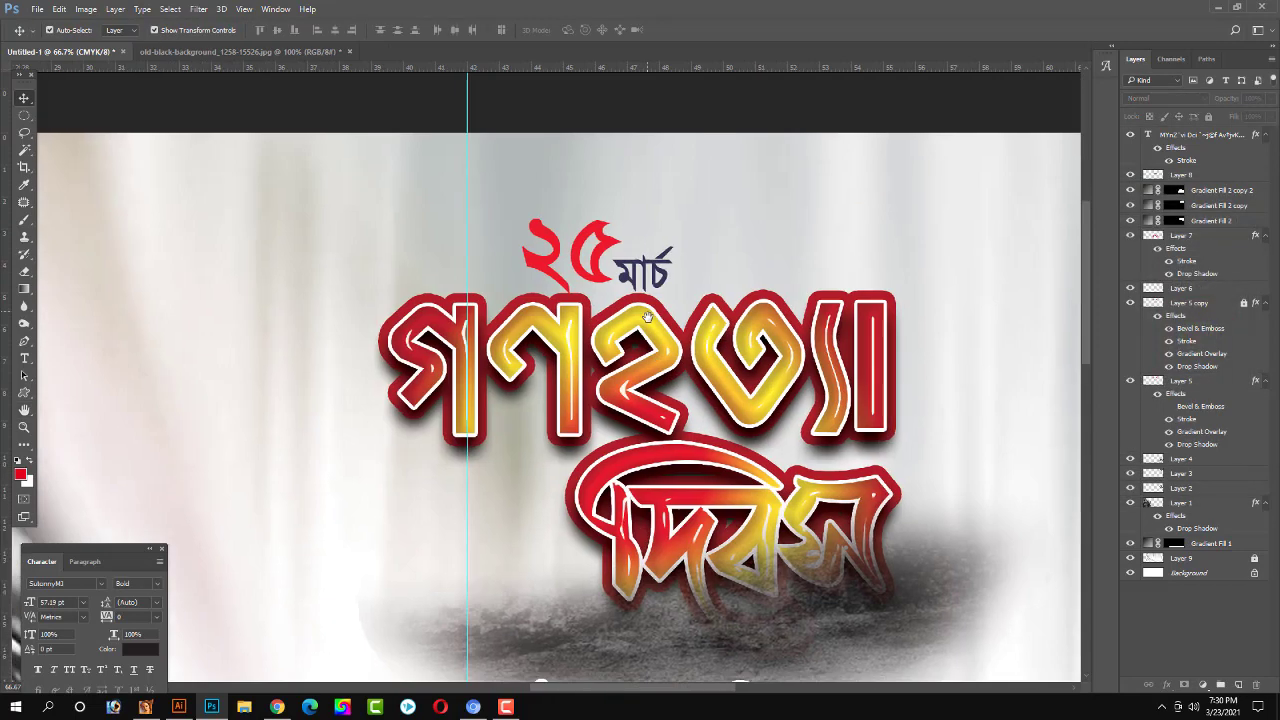
Move the ২৫ মার্চ date text up slightly.
scroll(645, 200, up, 3)
click(619, 256)
drag(619, 256, 619, 243)
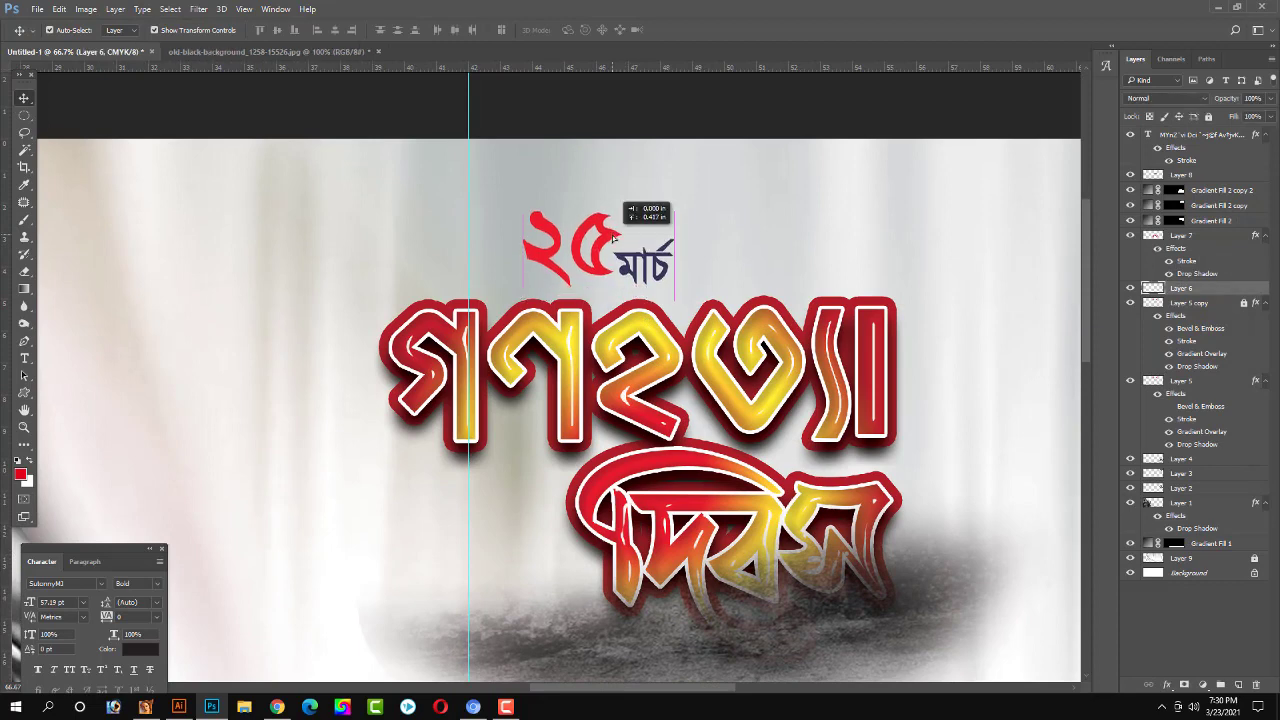
Add a 6 px white stroke to the ২৫ মার্চ date layer.
double_click(1241, 290)
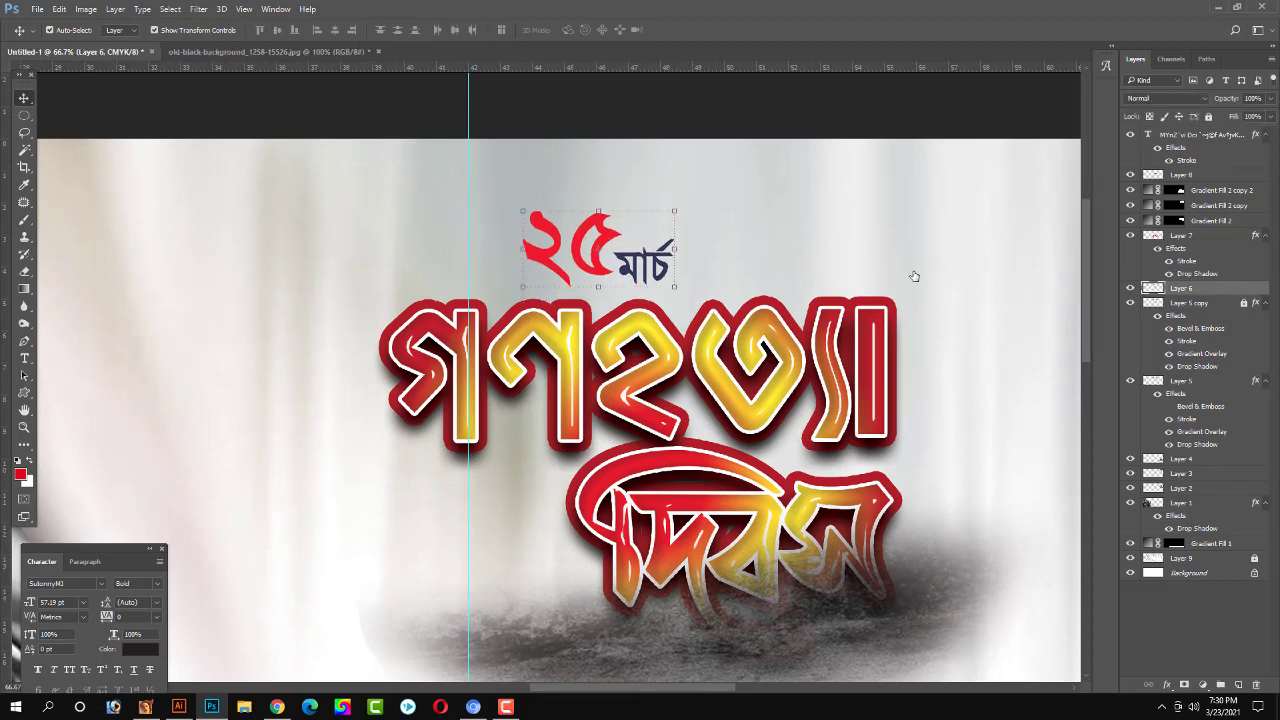
click(748, 302)
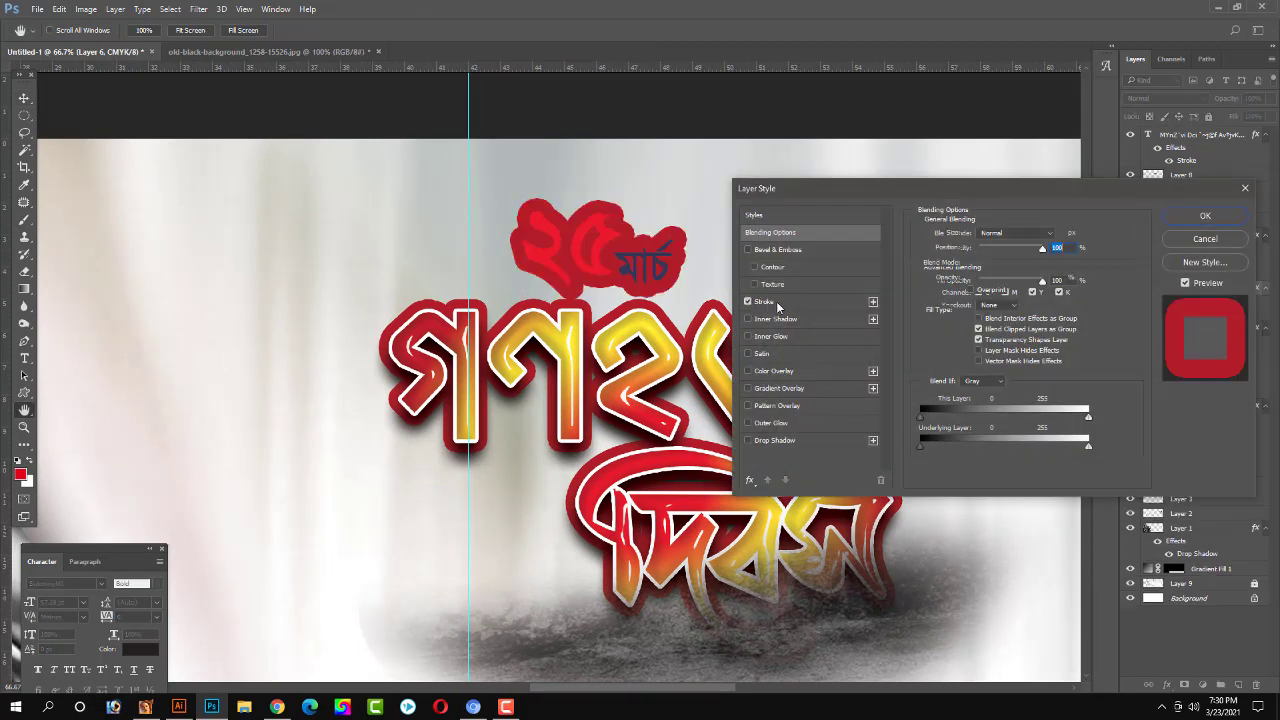
click(765, 301)
drag(982, 234, 973, 234)
click(950, 331)
drag(766, 420, 757, 403)
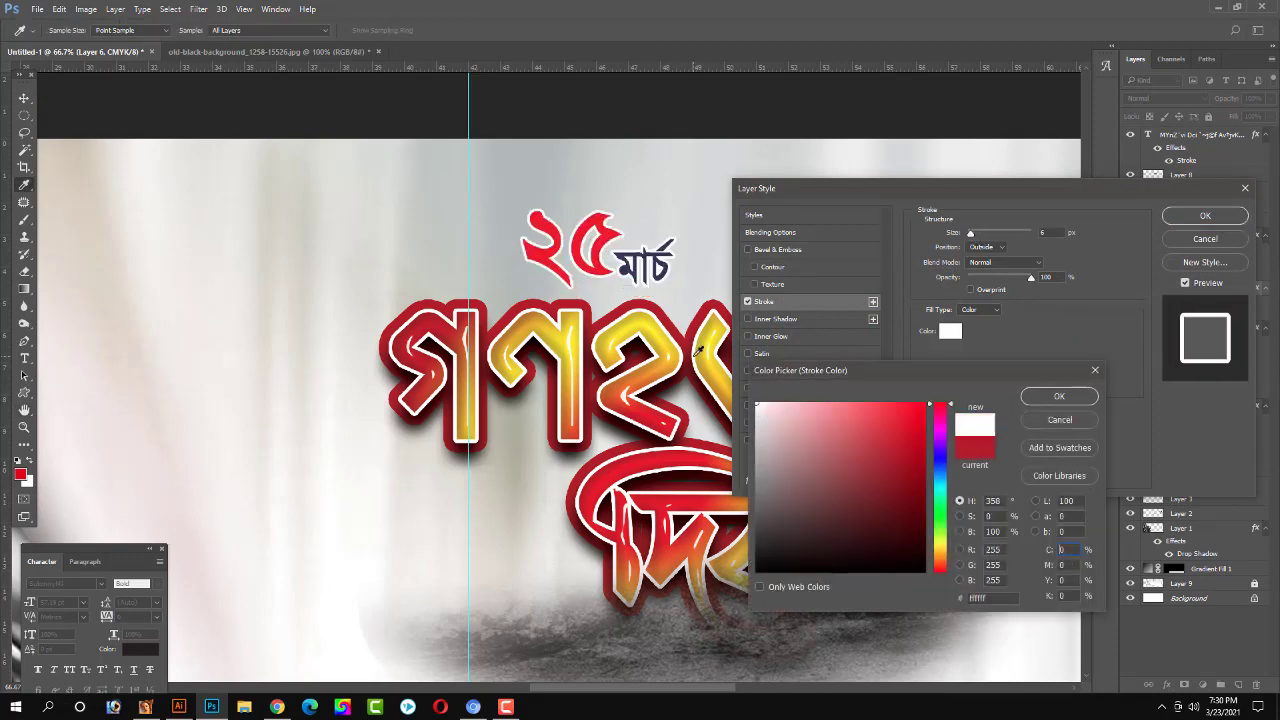
key(Return)
Add a drop shadow to the date, apply the style, and fit the banner on screen.
click(748, 440)
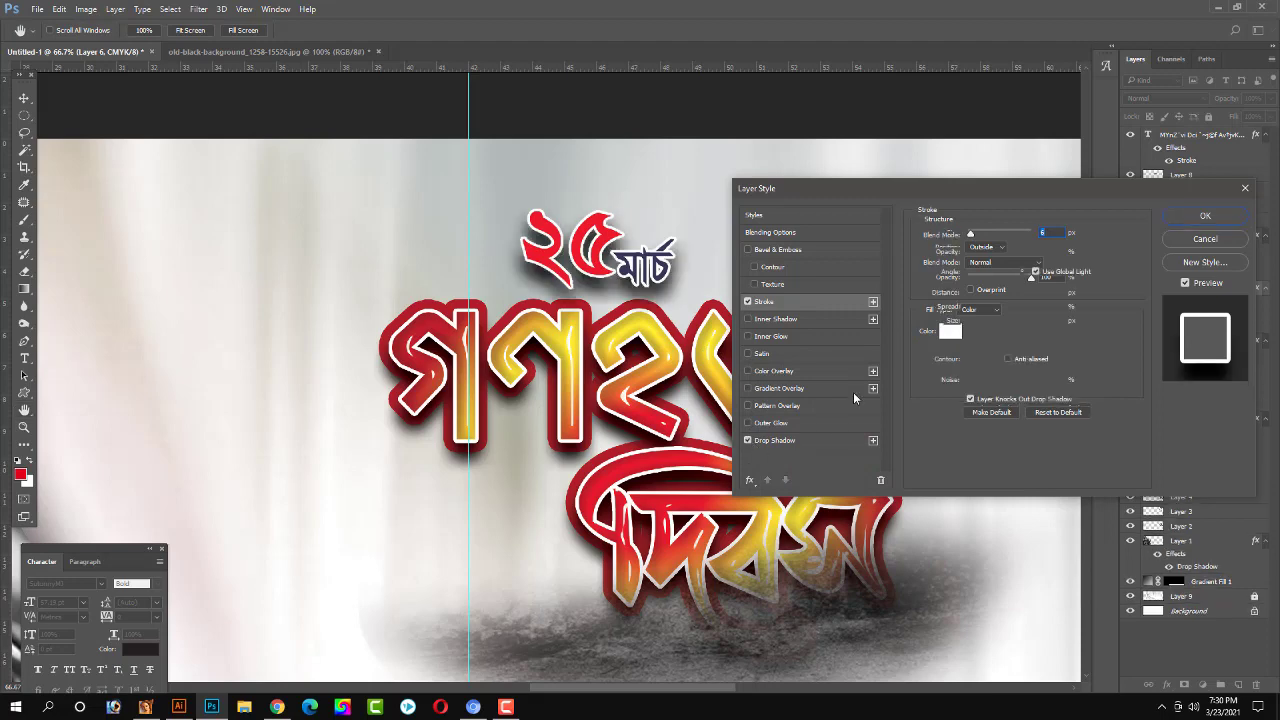
click(775, 440)
mouse_move(985, 293)
mouse_down()
mouse_move(974, 323)
mouse_move(978, 297)
mouse_up()
key(Return)
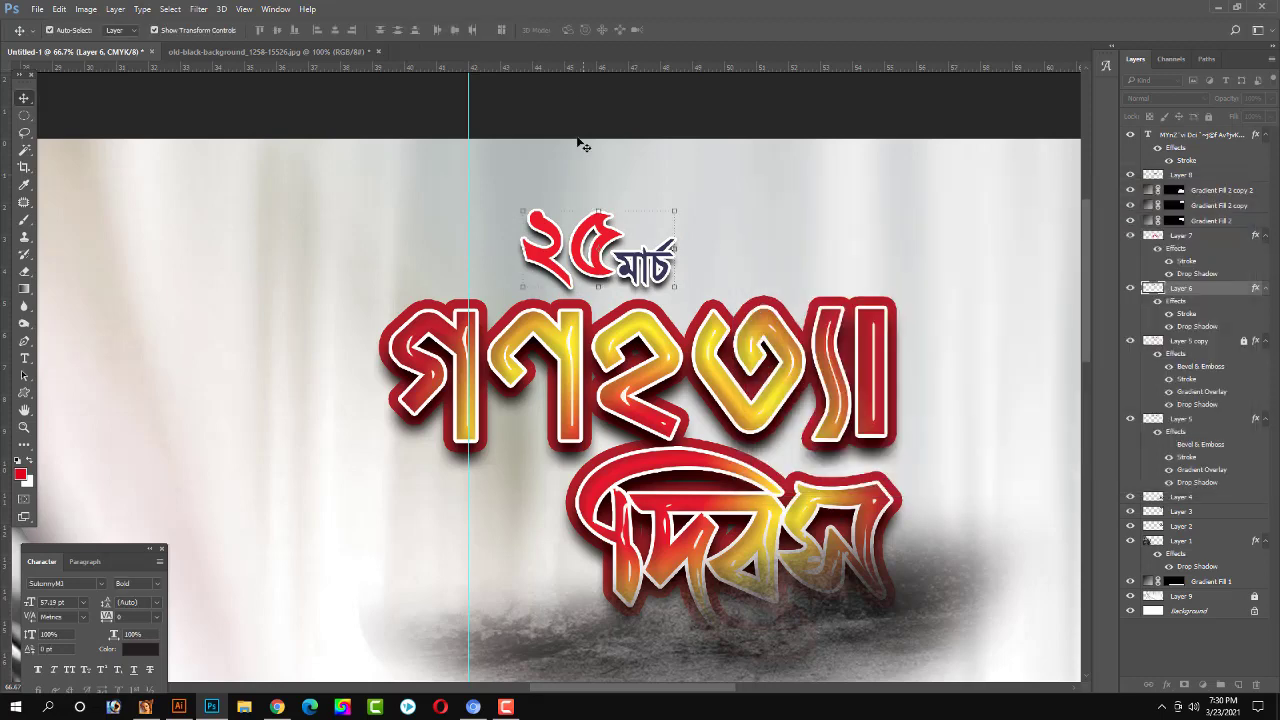
key(ctrl+0)
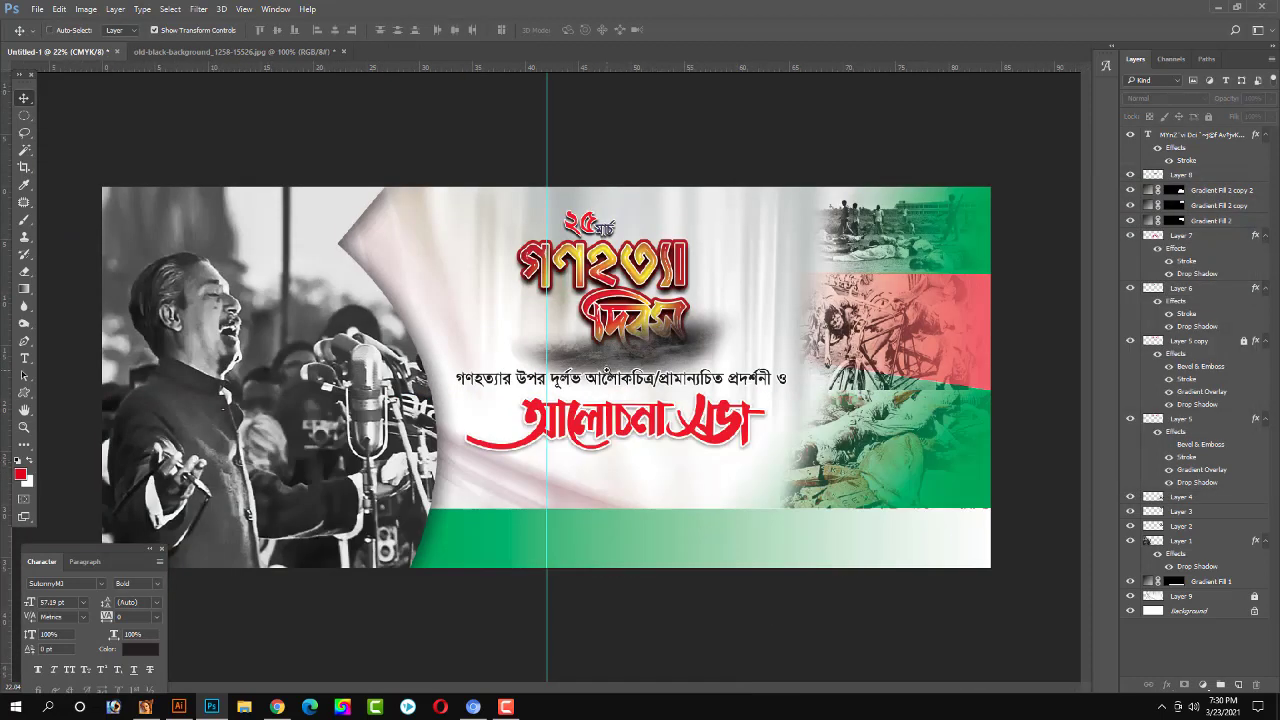
Set the subtitle line's font to KongshoCMJ Bold.
scroll(609, 370, up, 2)
scroll(640, 395, down, 1)
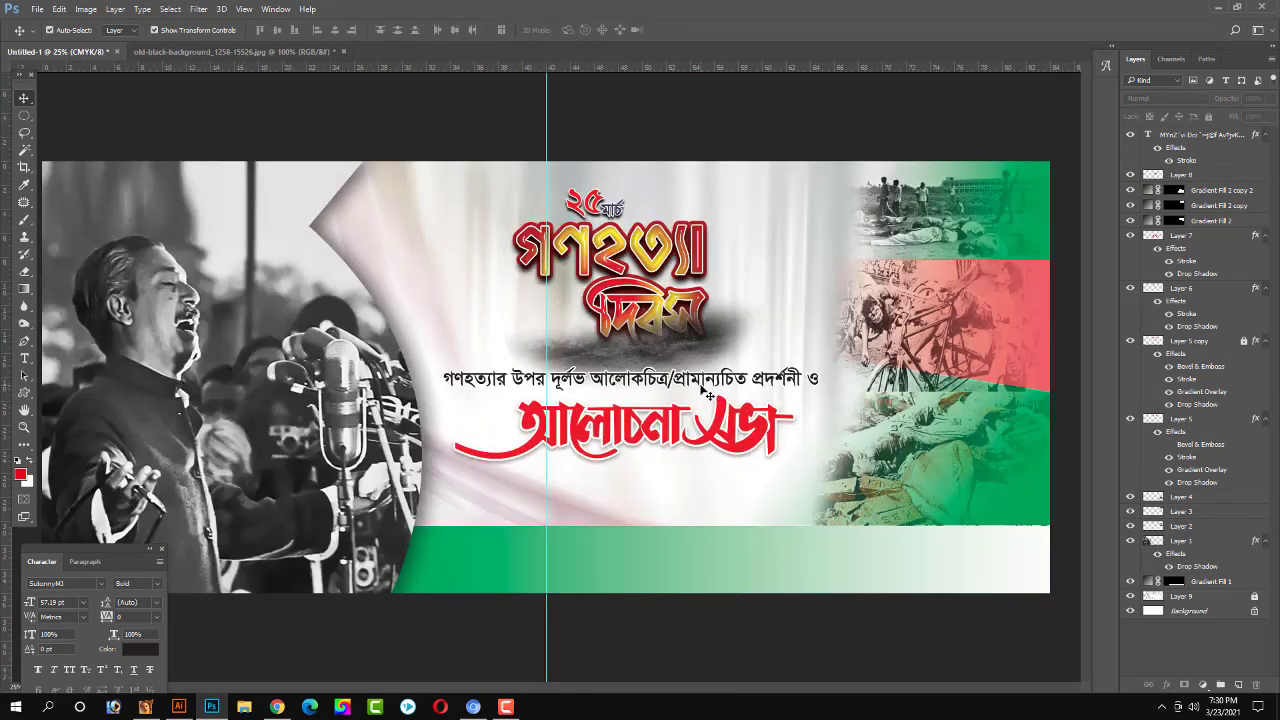
ctrl+click(703, 384)
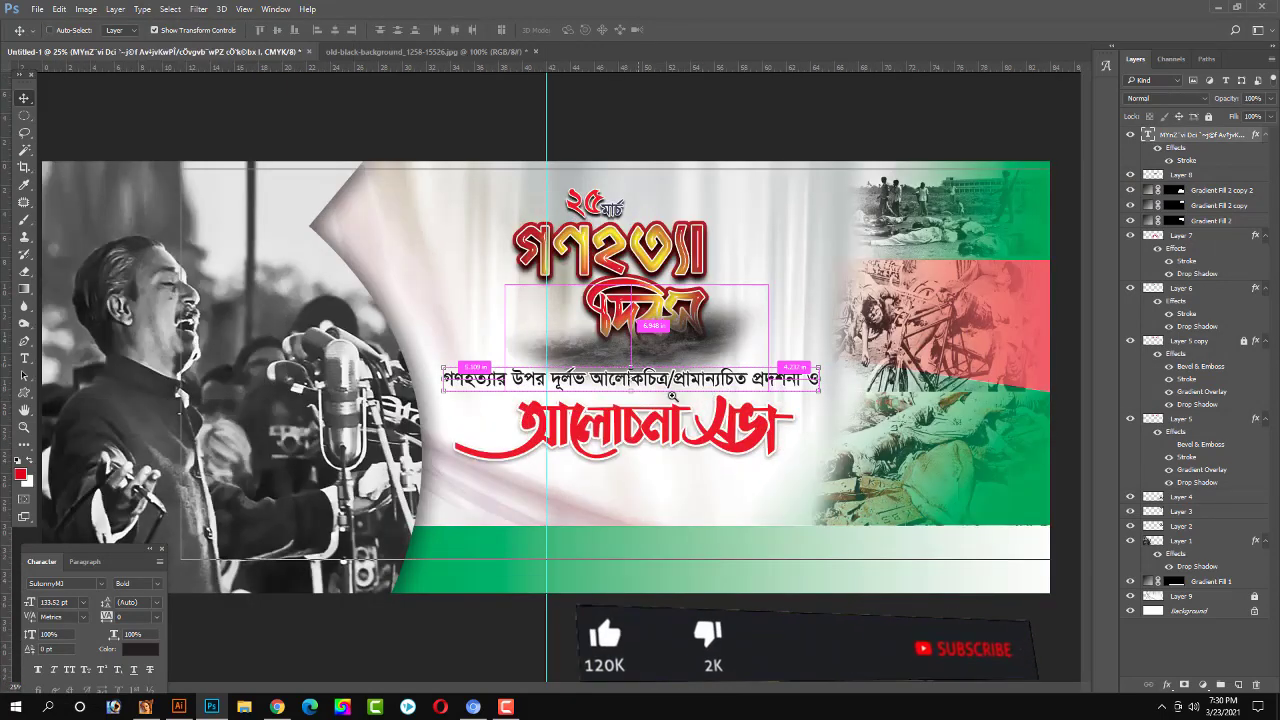
scroll(672, 395, up, 1)
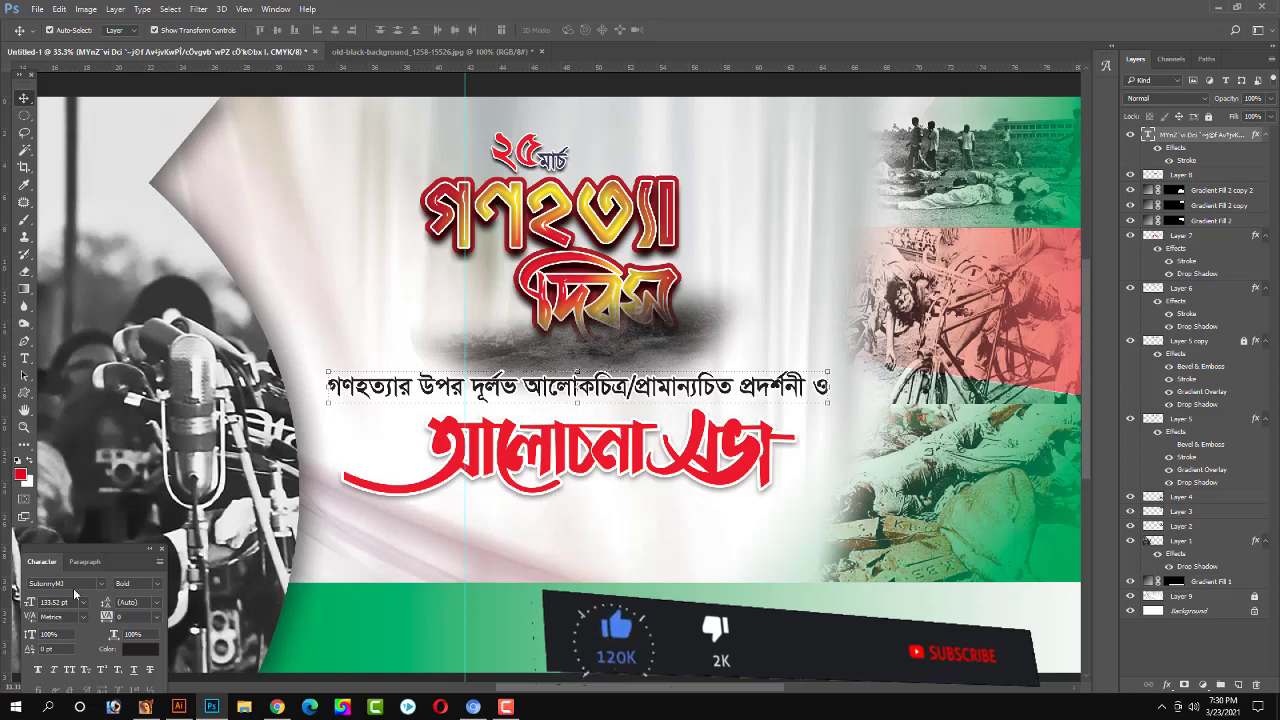
click(82, 585)
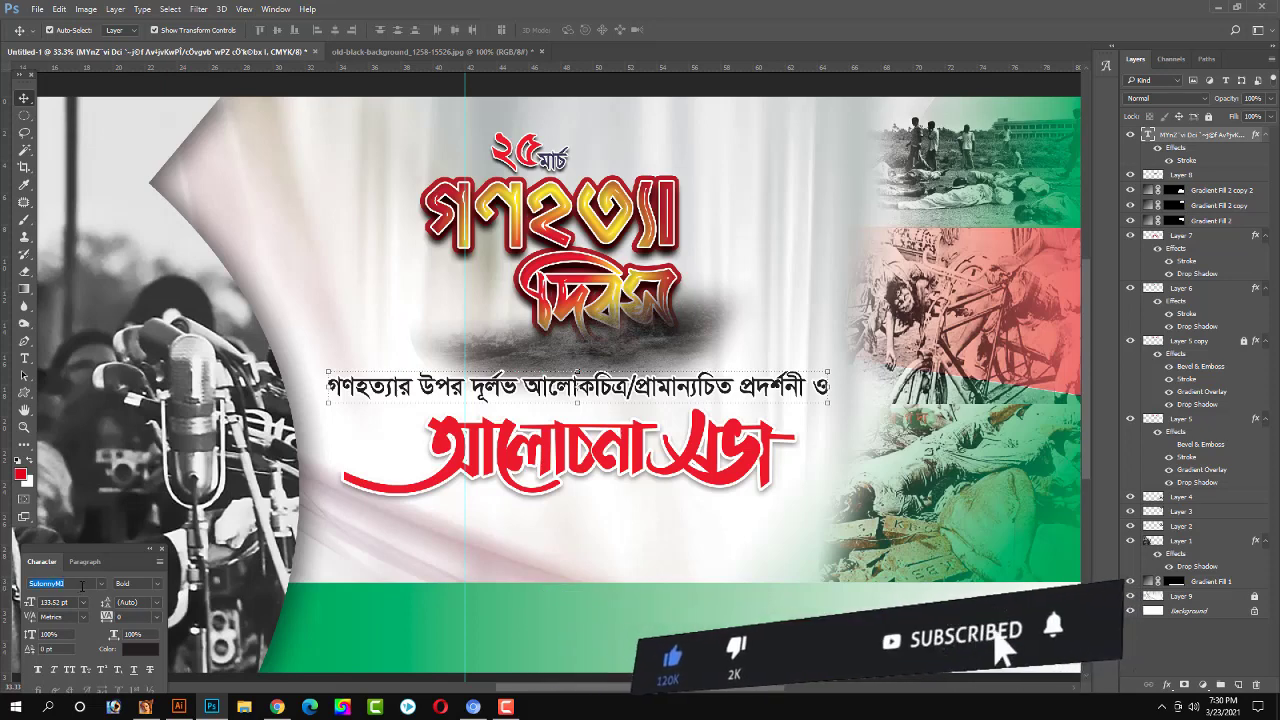
click(99, 583)
scroll(82, 588, down, 5)
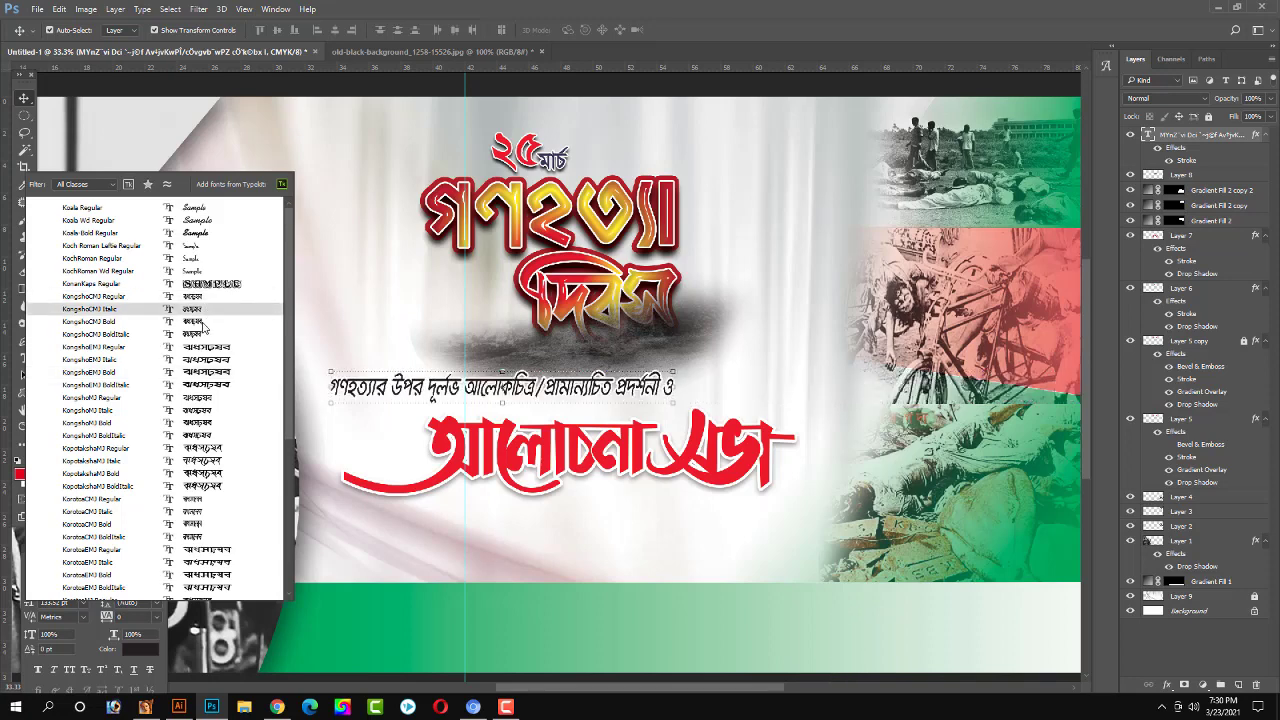
click(203, 326)
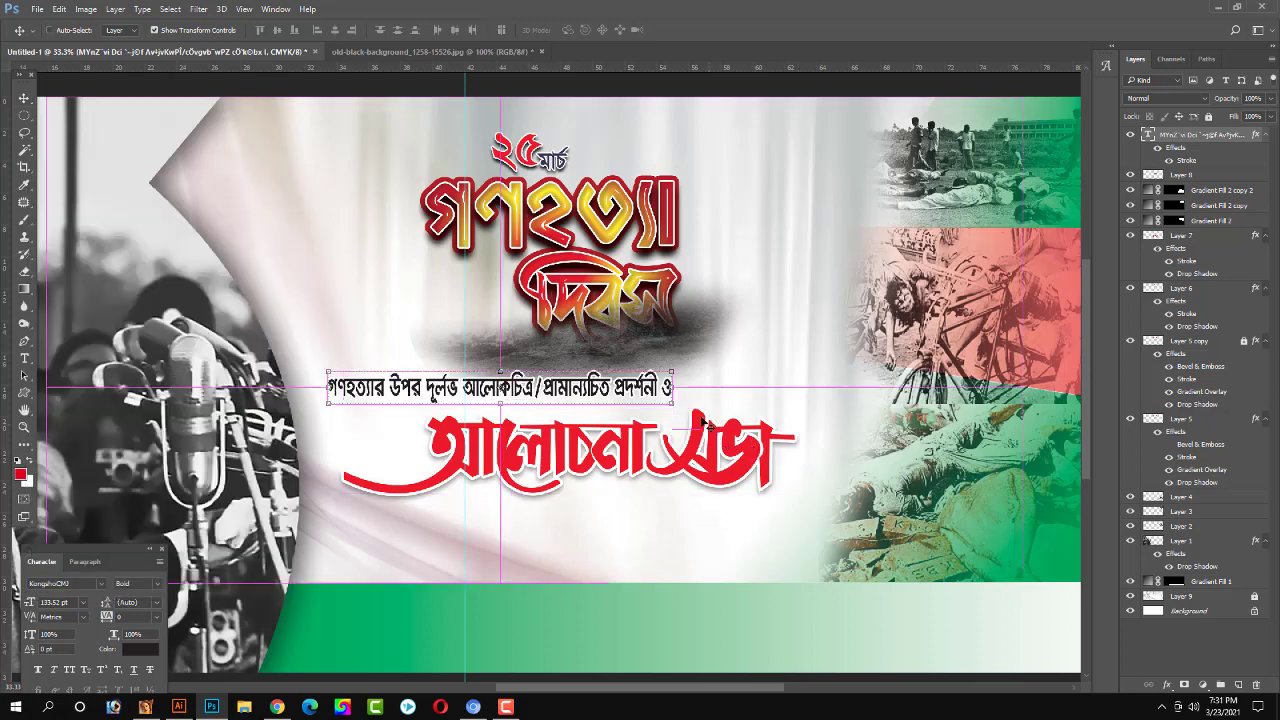
Stretch the subtitle slightly wider and taller, then nudge it left and up.
key(ctrl+t)
drag(671, 387, 862, 378)
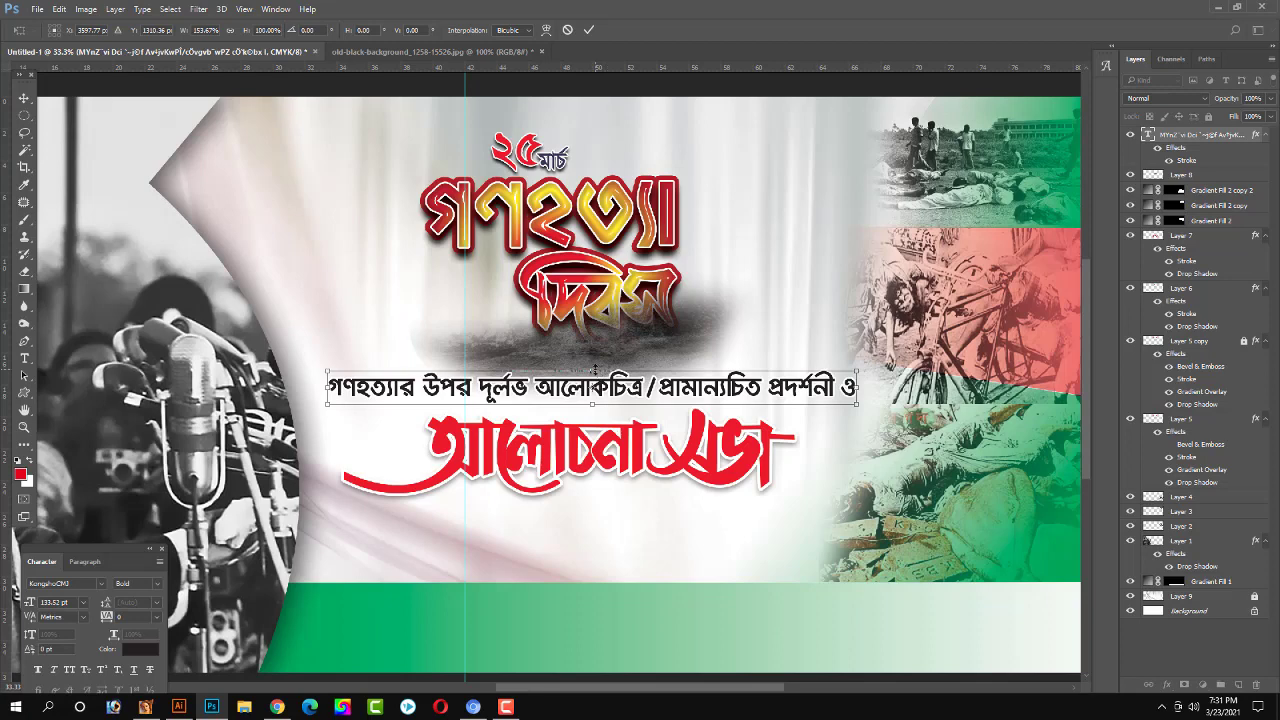
drag(594, 370, 594, 366)
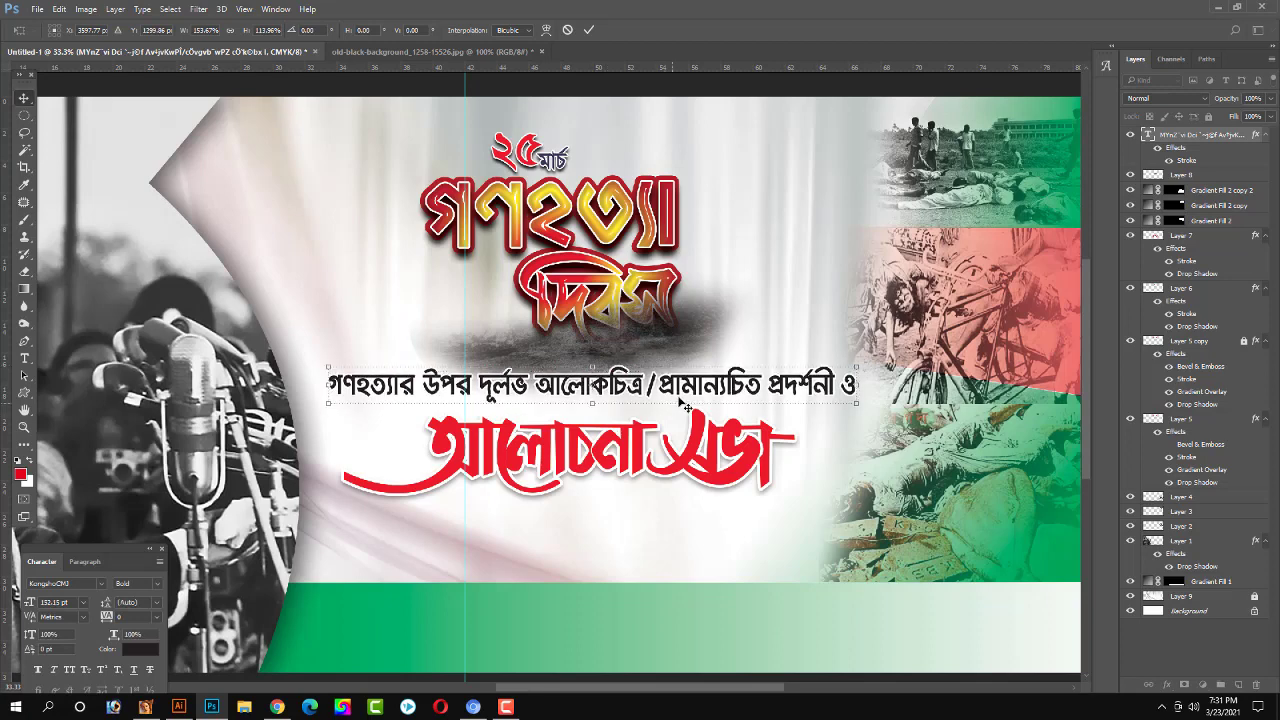
key(Return)
drag(694, 392, 675, 388)
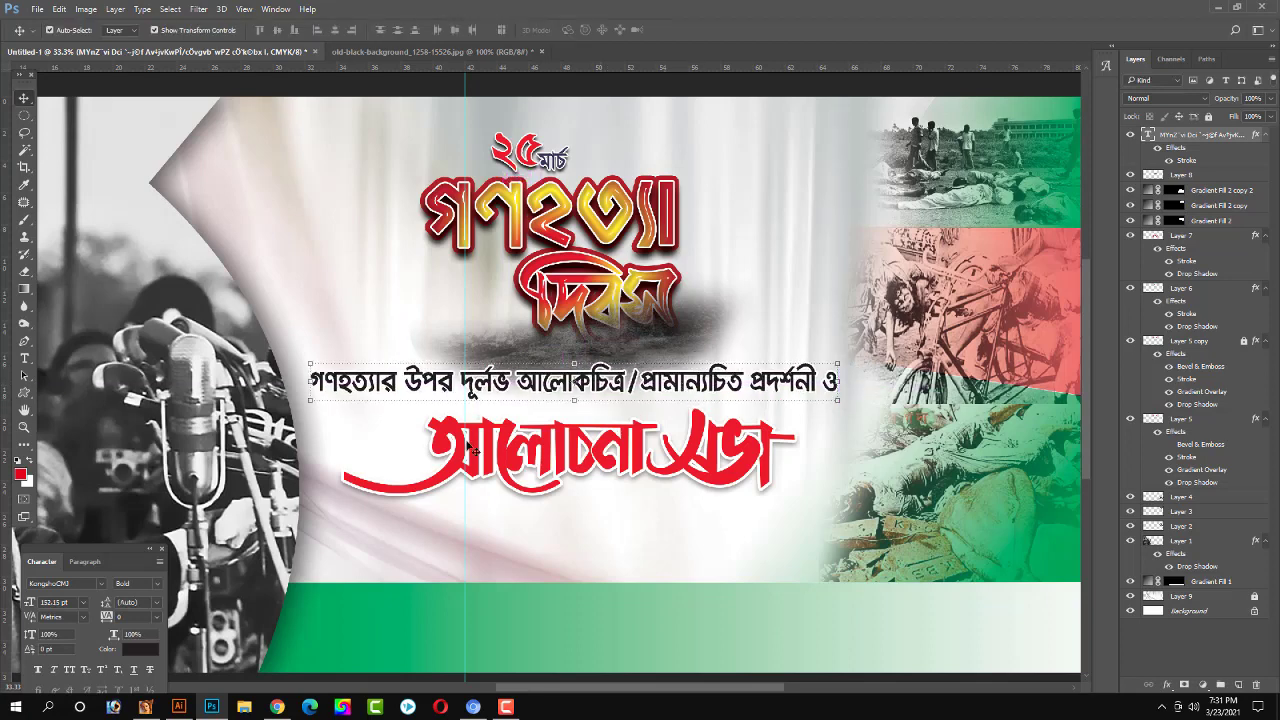
Colour the subtitle text dark blue (C100 M100, 2e3192).
click(140, 649)
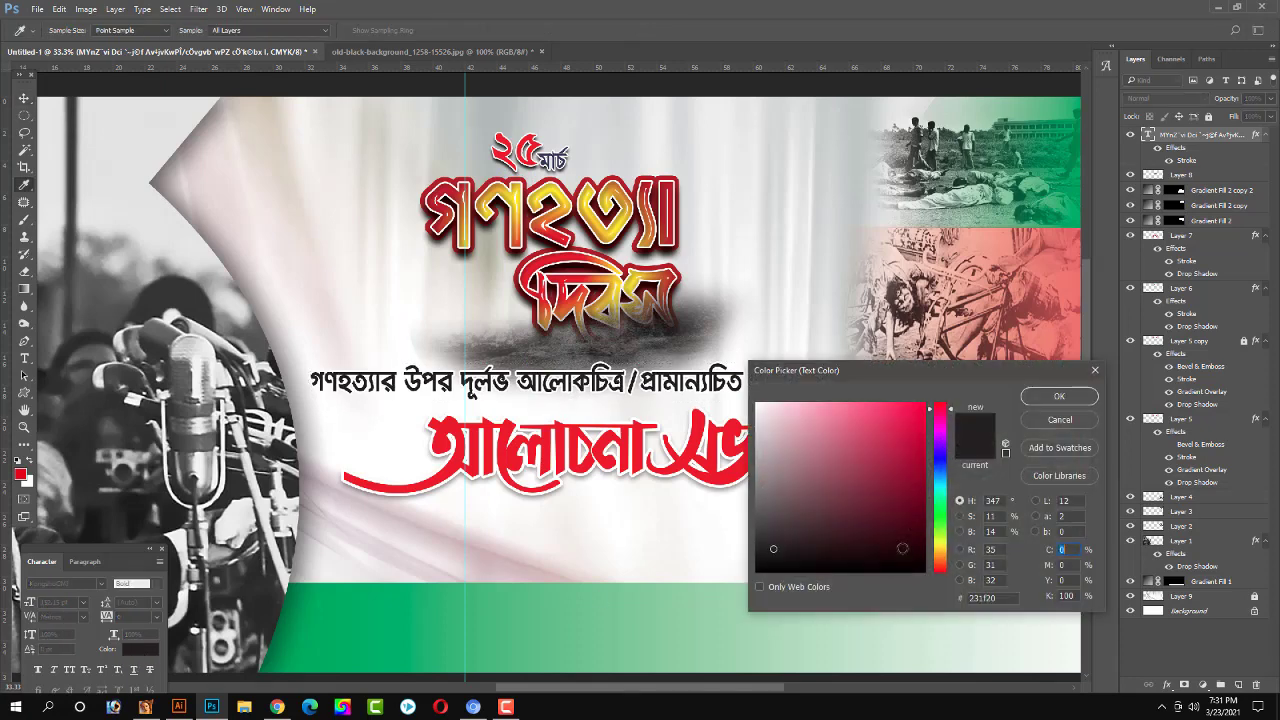
text(100)
key(Tab)
key(Tab)
text(0)
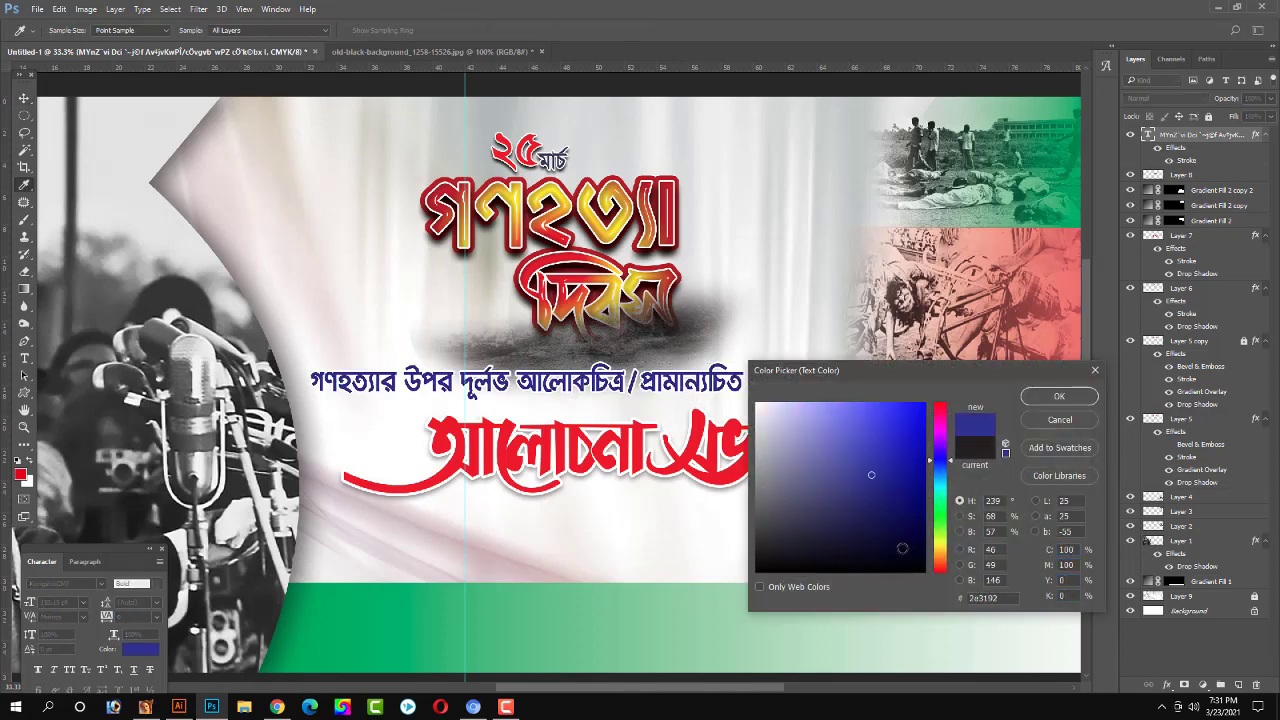
key(Return)
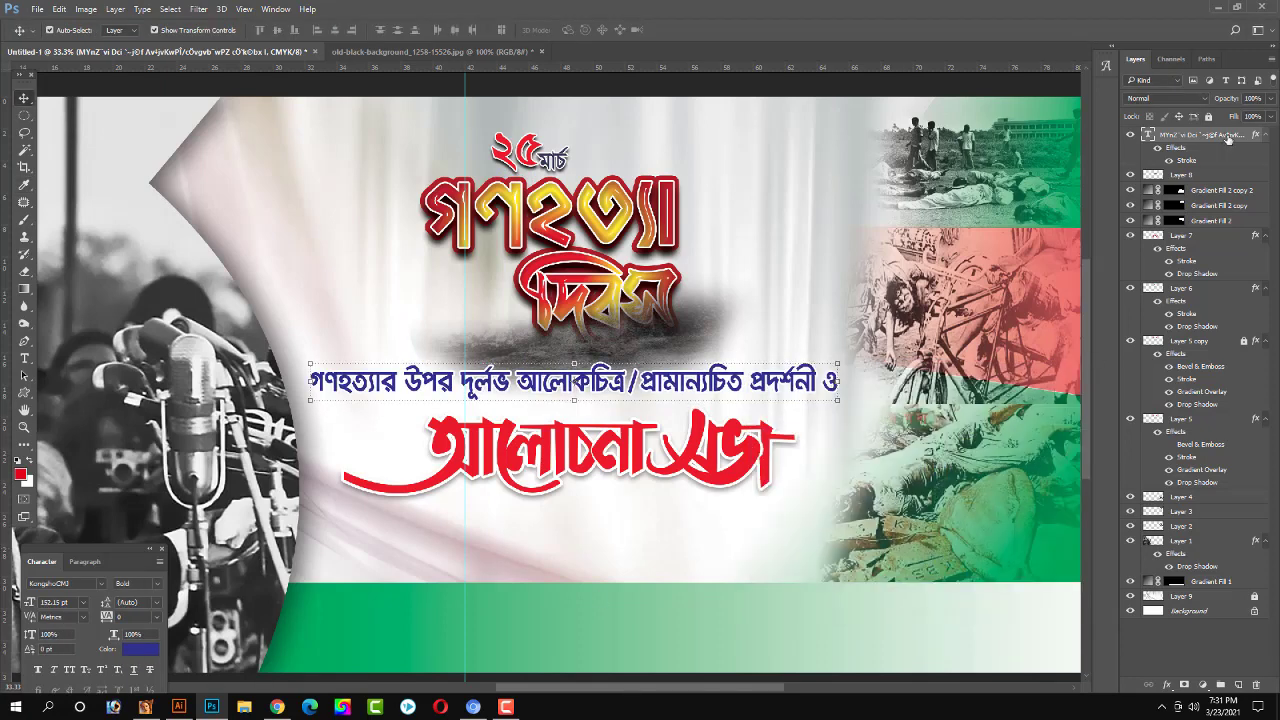
Add a drop shadow of about 9 px distance to the subtitle.
double_click(1259, 144)
click(750, 440)
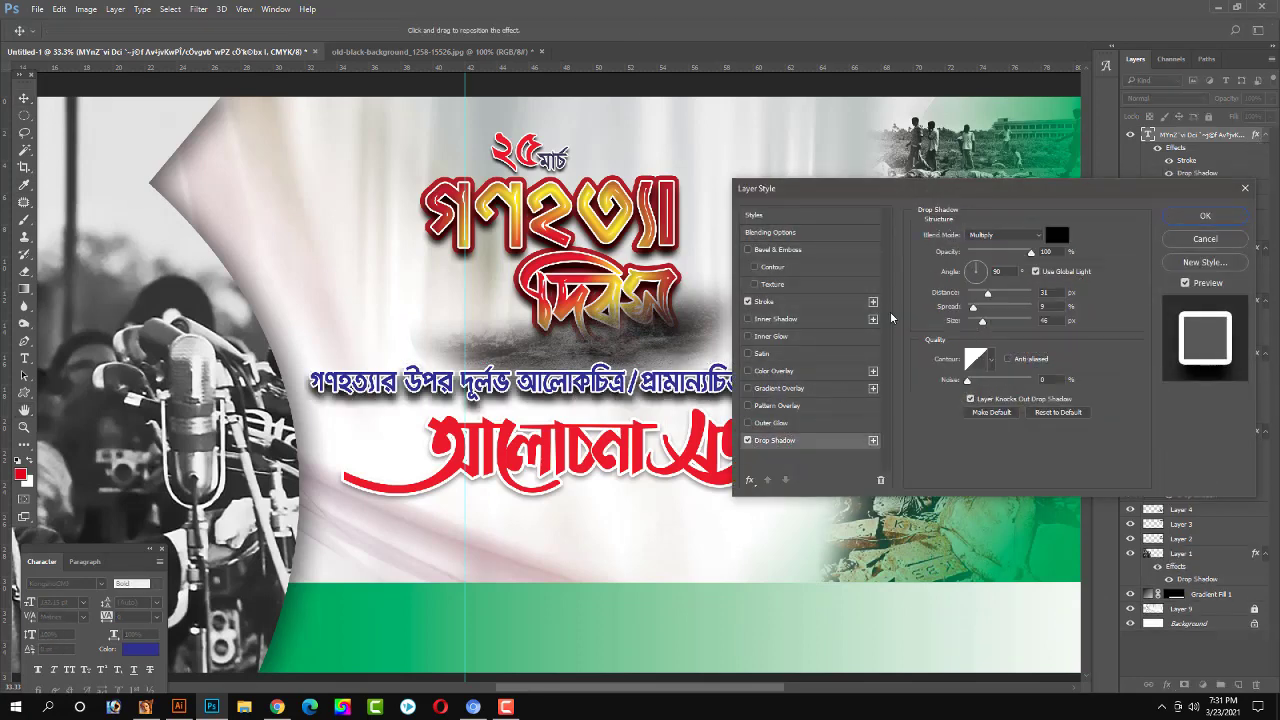
drag(975, 293, 976, 323)
click(983, 321)
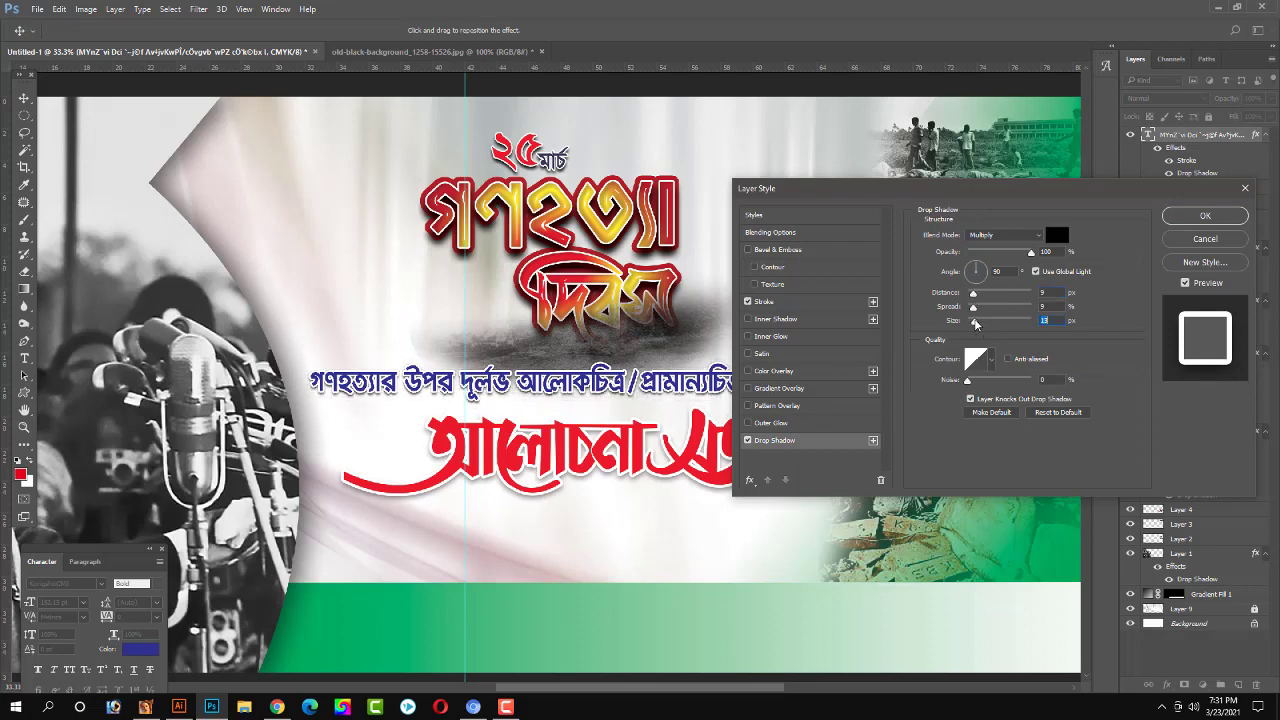
key(Return)
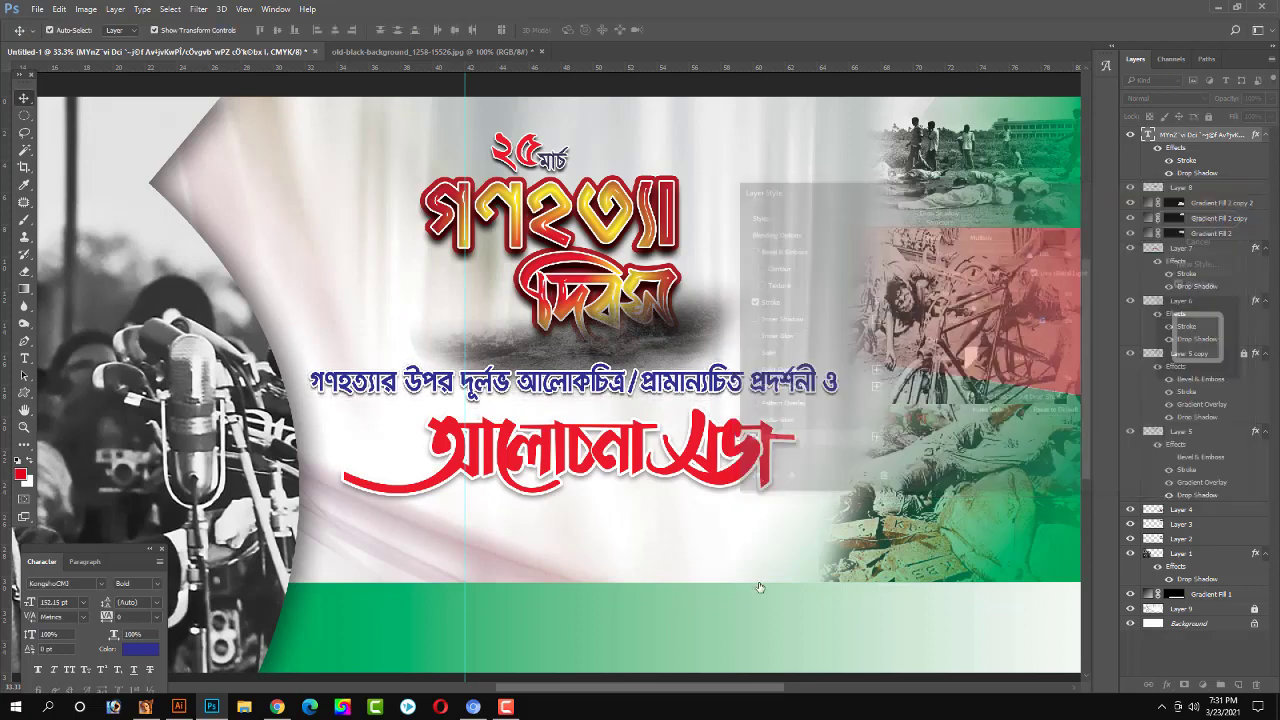
Add Bevel & Emboss with size 29 to the red আলোচনা সভা heading on Layer 7.
ctrl+click(759, 466)
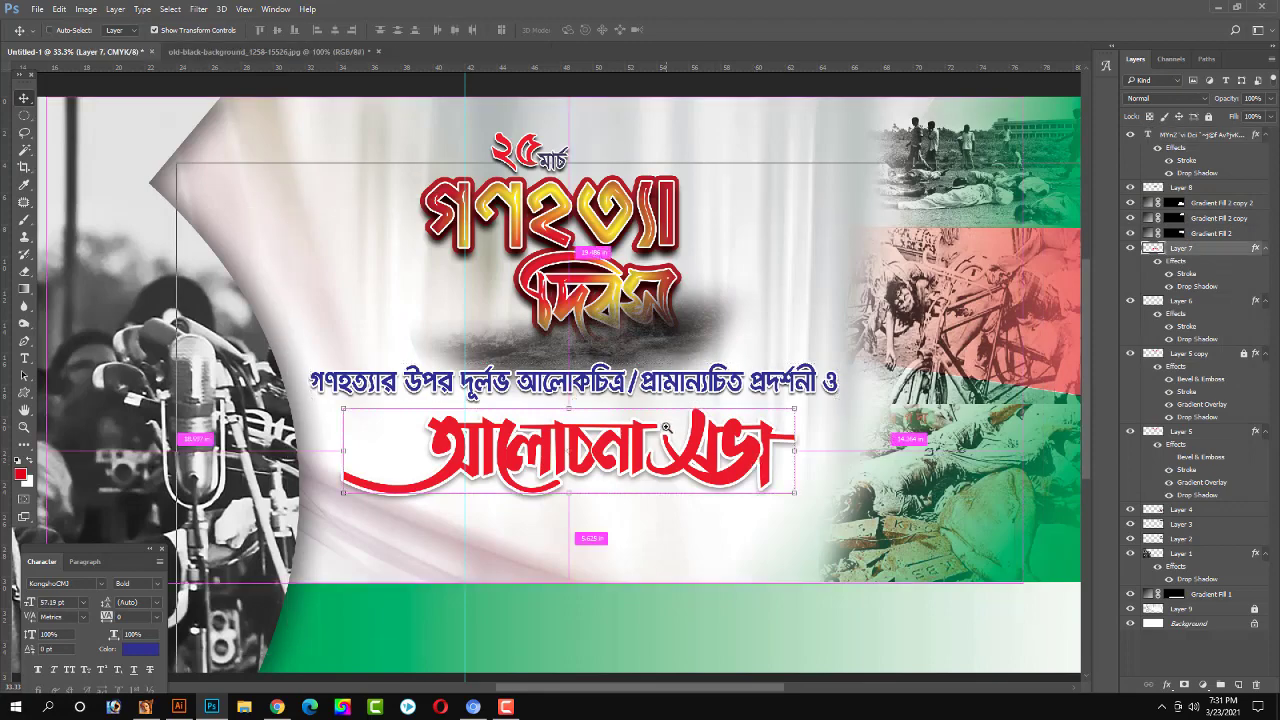
ctrl+click(666, 428)
ctrl+click(666, 428)
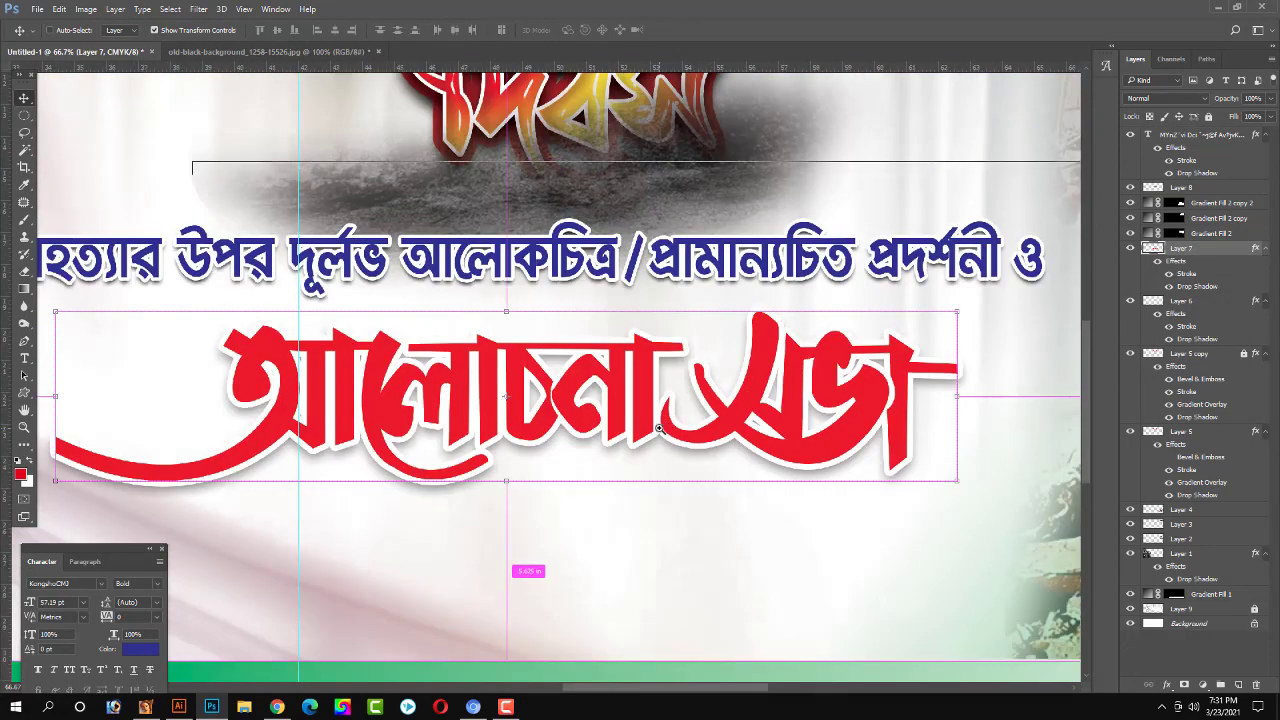
drag(659, 428, 849, 341)
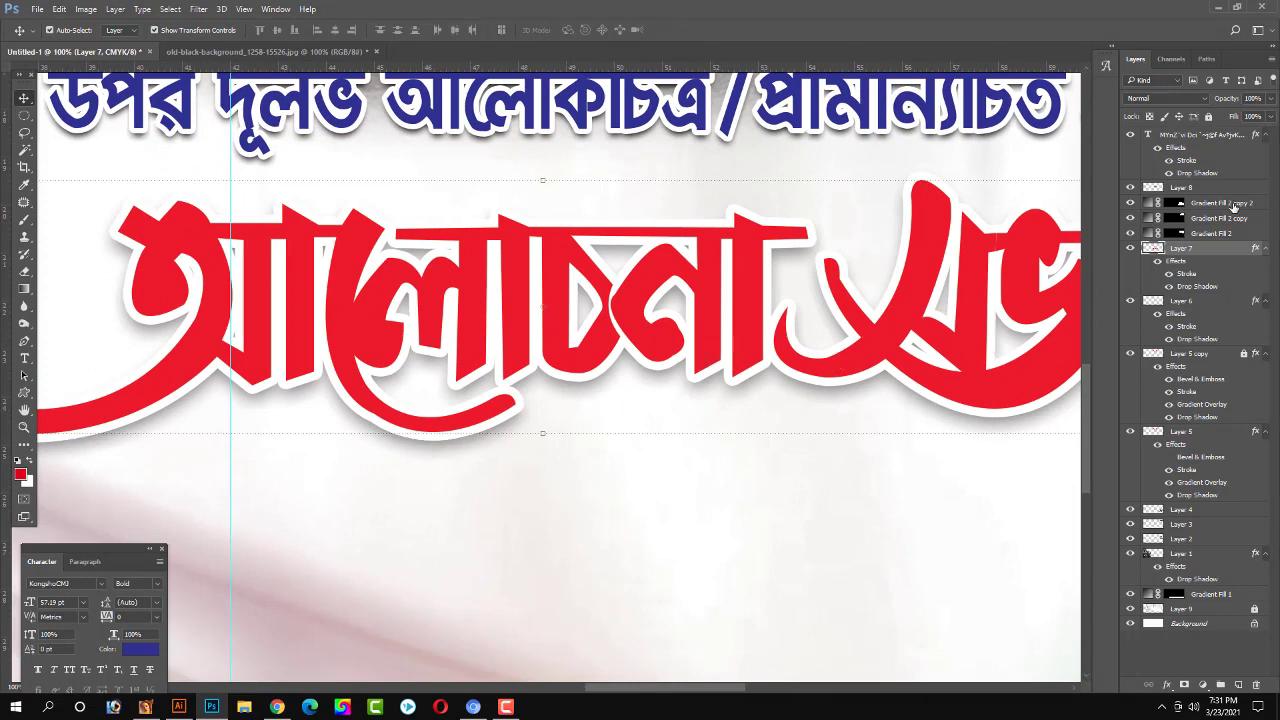
double_click(857, 318)
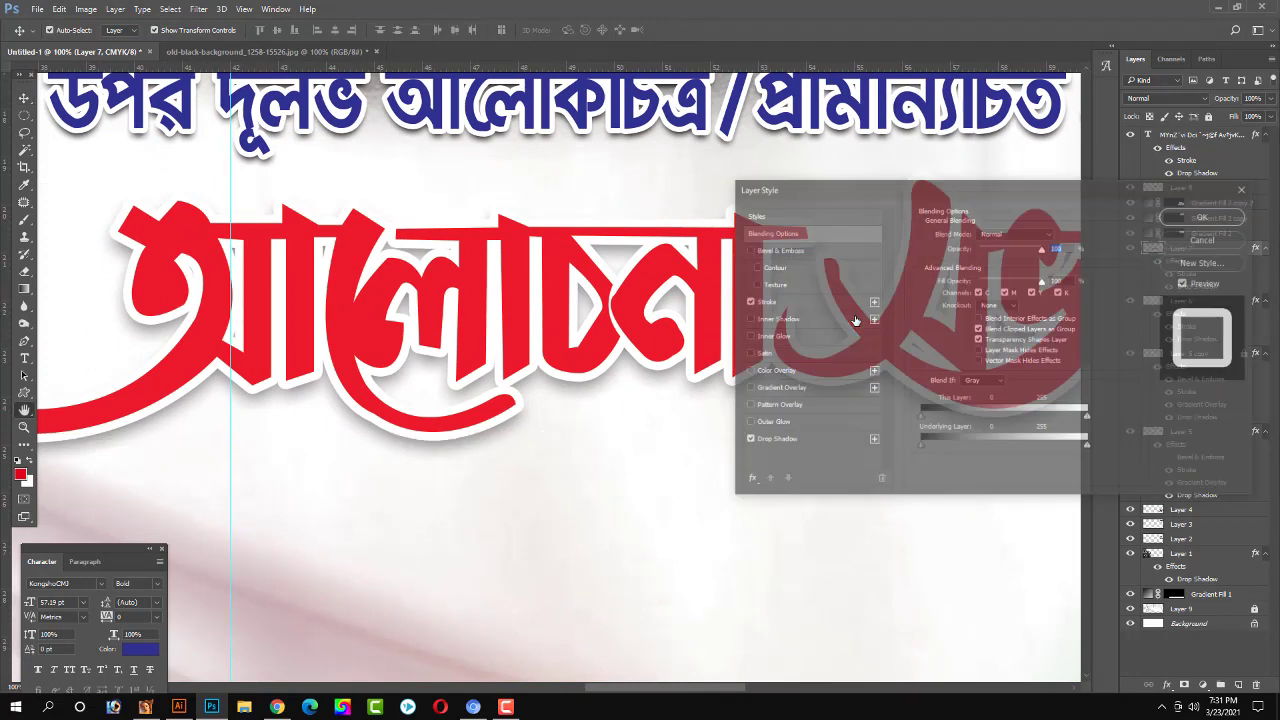
click(748, 251)
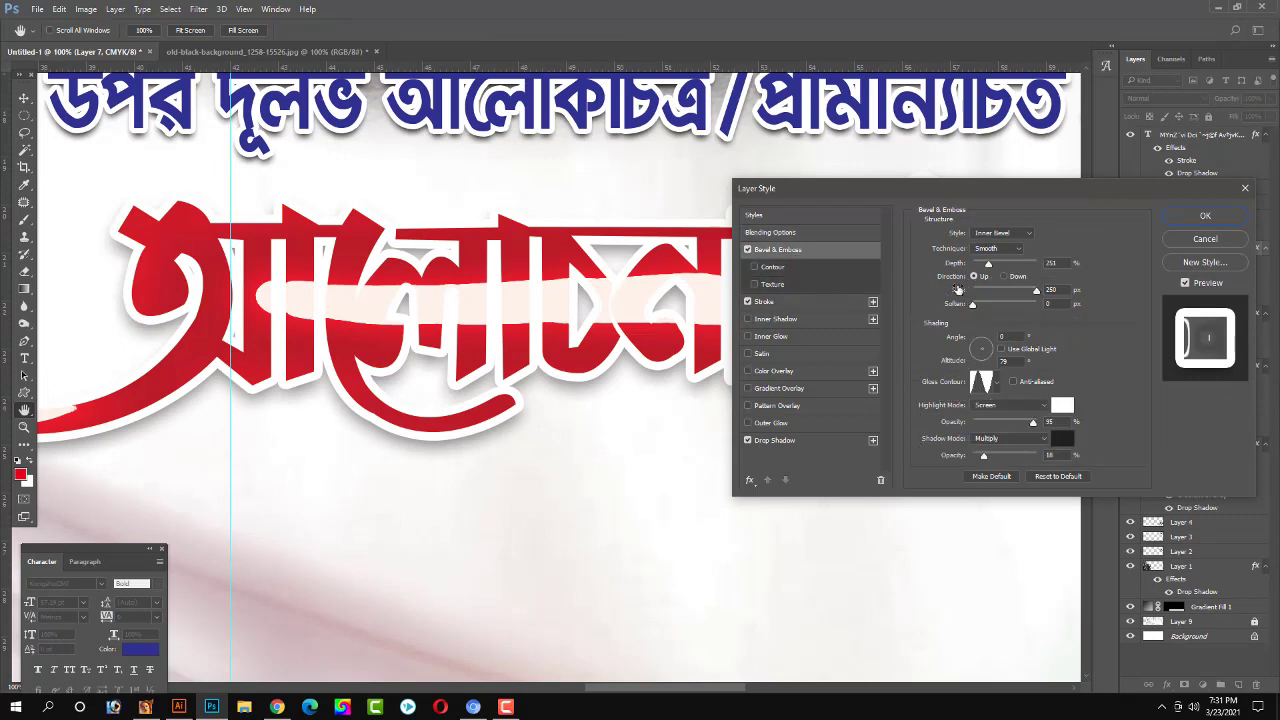
drag(1036, 290, 979, 293)
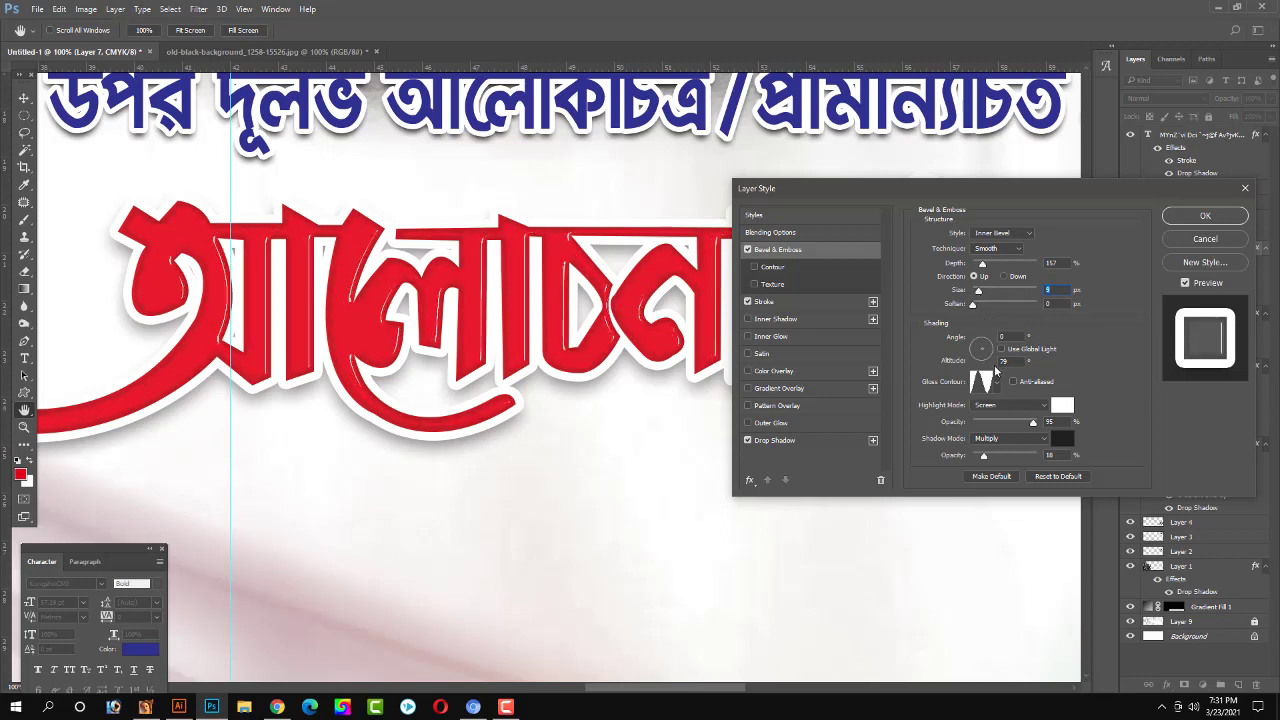
key(Return)
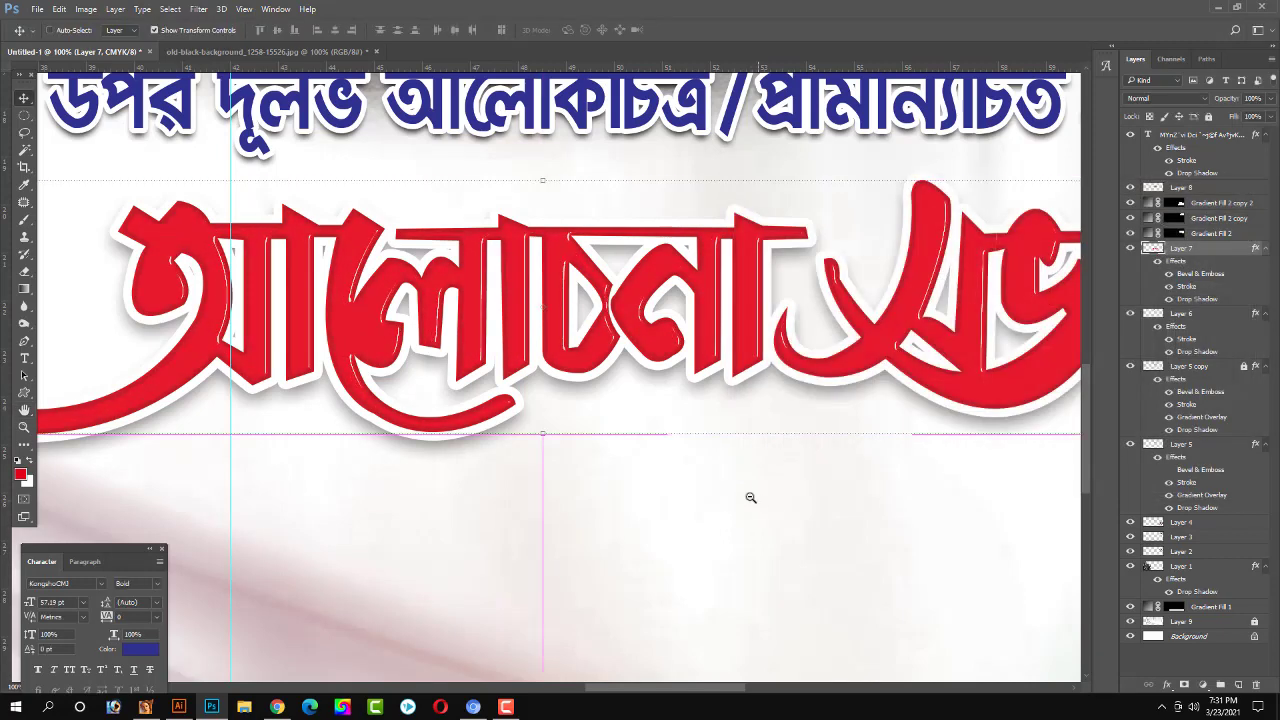
scroll(738, 498, down, 2)
scroll(738, 498, down, 1)
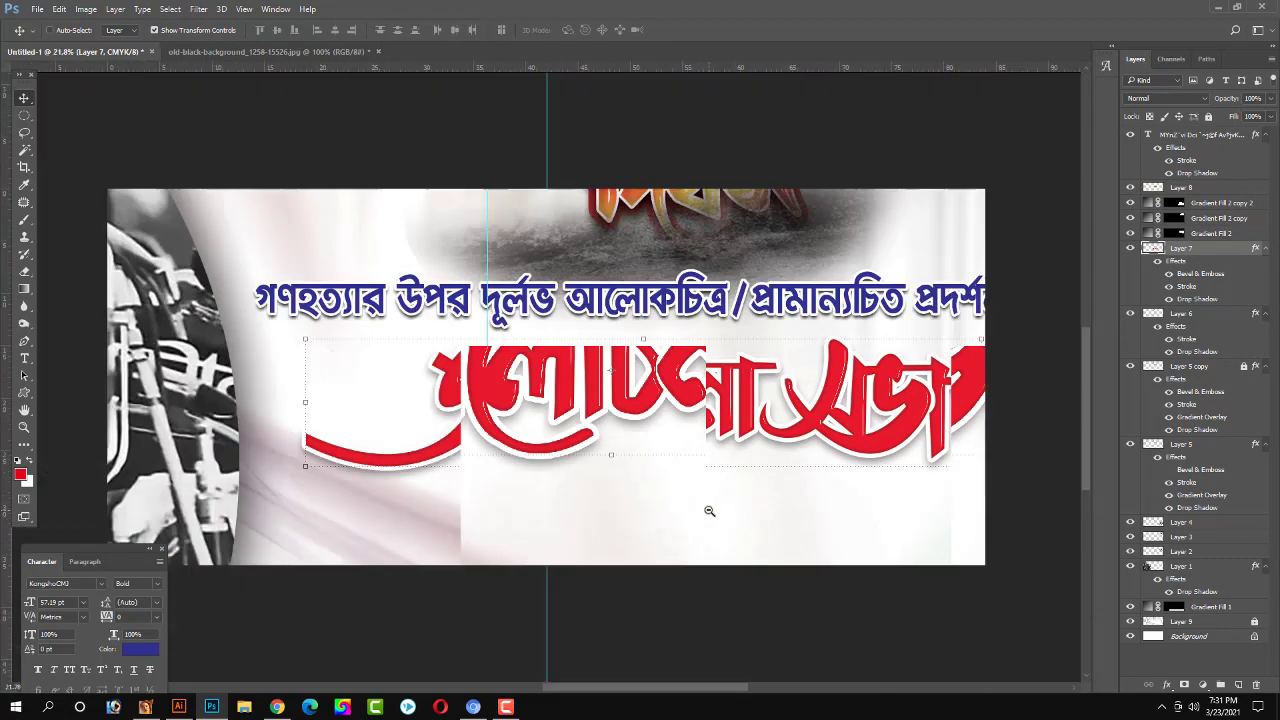
scroll(738, 498, down, 1)
click(766, 640)
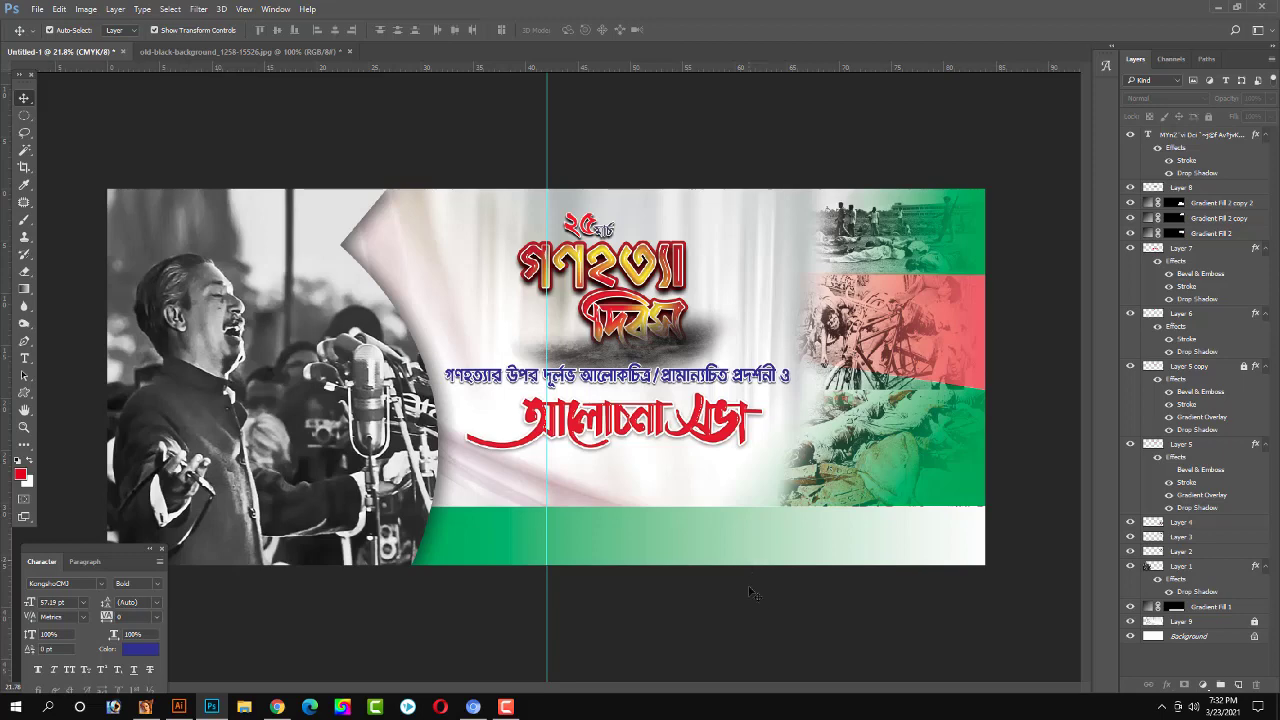
Duplicate the Bengali subtitle line down onto the green band and clear its text.
drag(634, 374, 636, 535)
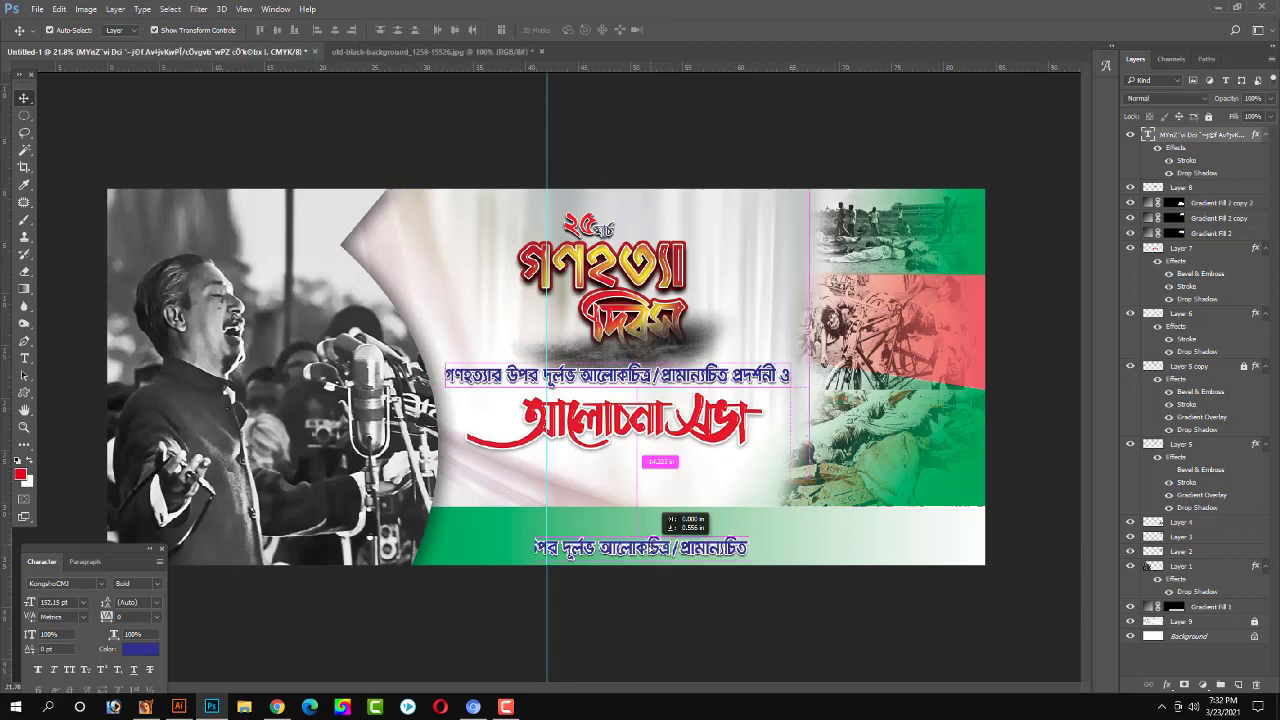
click(24, 358)
drag(546, 549, 800, 545)
key(ctrl+a)
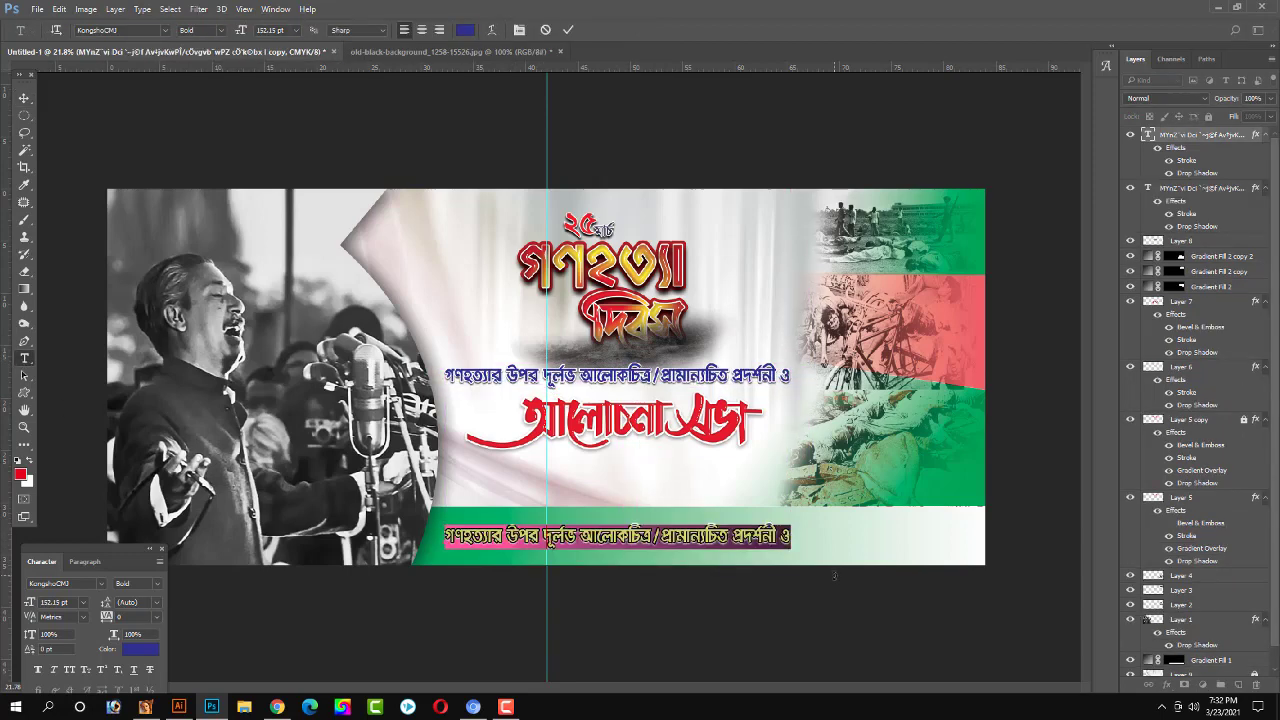
key(Delete)
Type the courtesy label সৌজন্যেঃ into the copied line and commit it.
text(c)
key(ctrl+a)
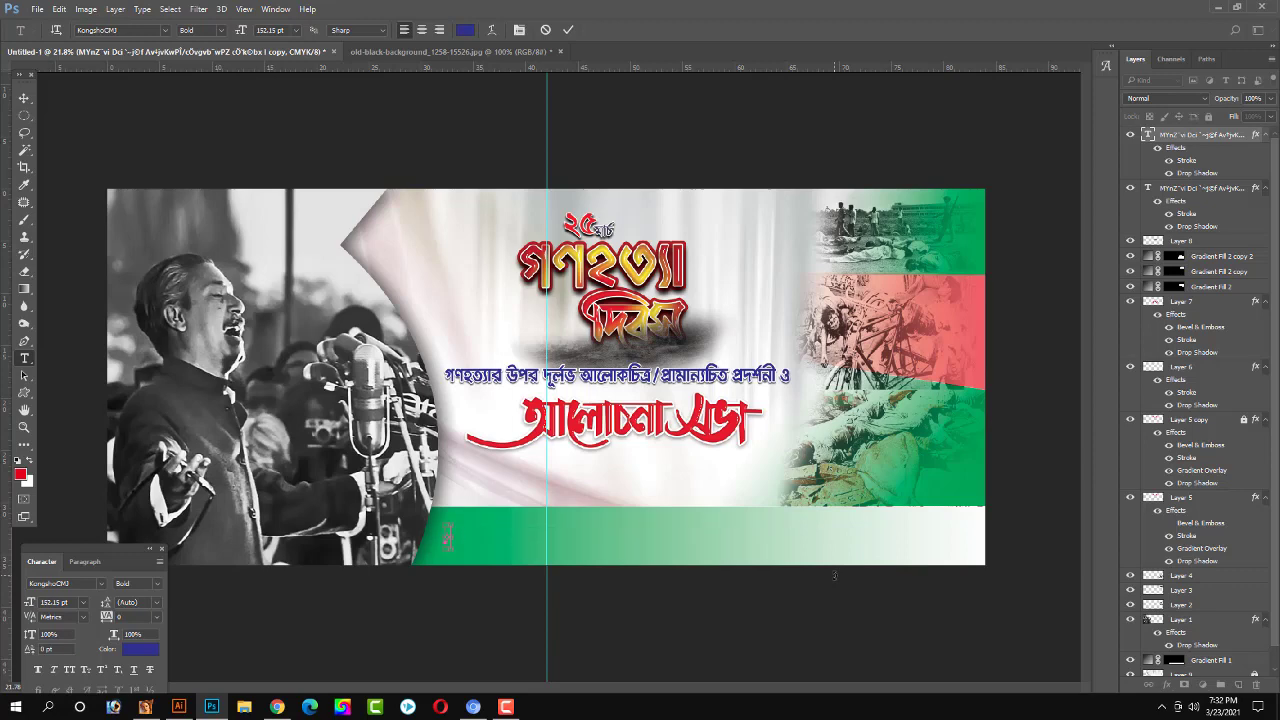
text(k)
text(ucb)
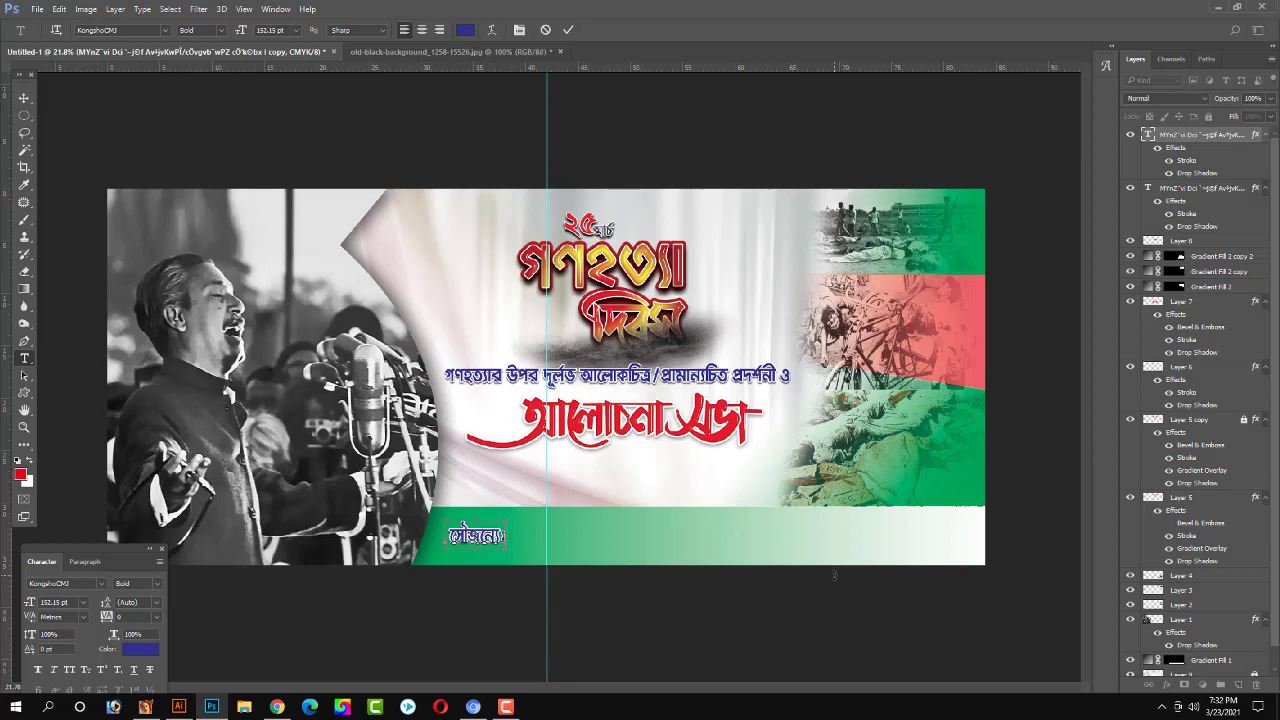
text(:)
key(ctrl+Return)
click(24, 98)
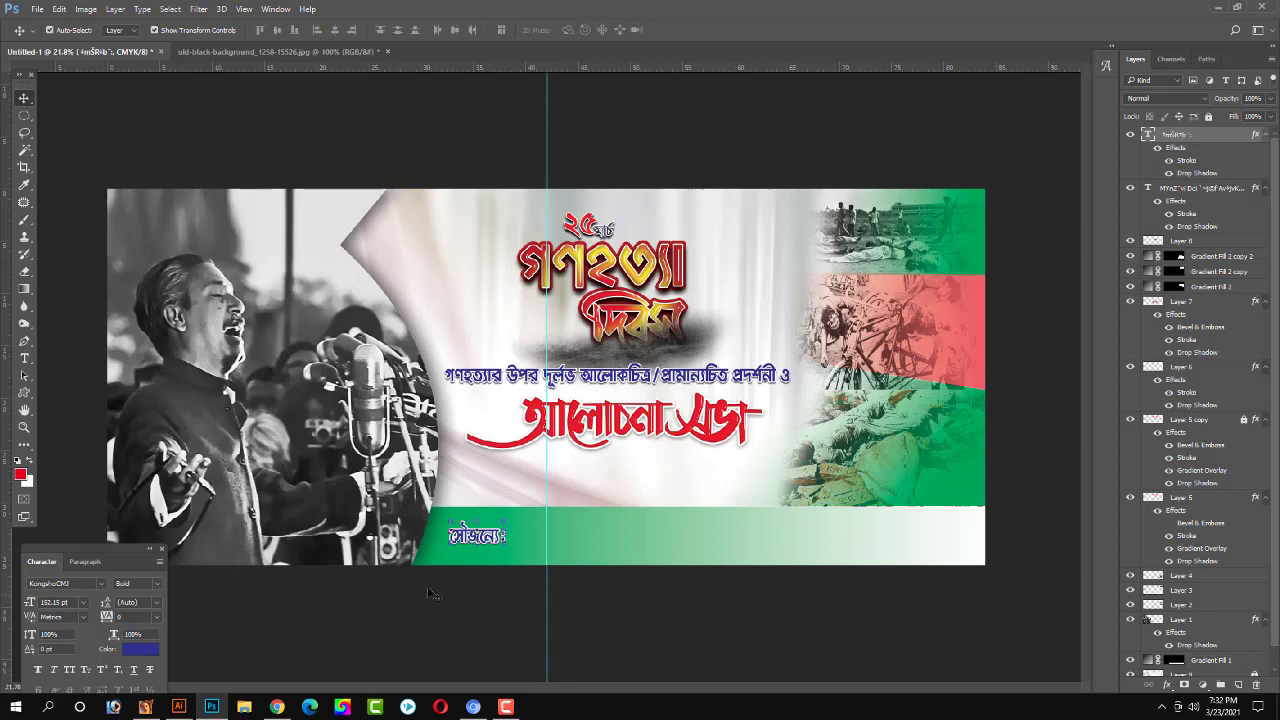
Switch the সৌজন্যেঃ label's font to SutonnyMJ Bold and zoom in on it.
drag(500, 535, 499, 536)
click(78, 582)
key(BackSpace)
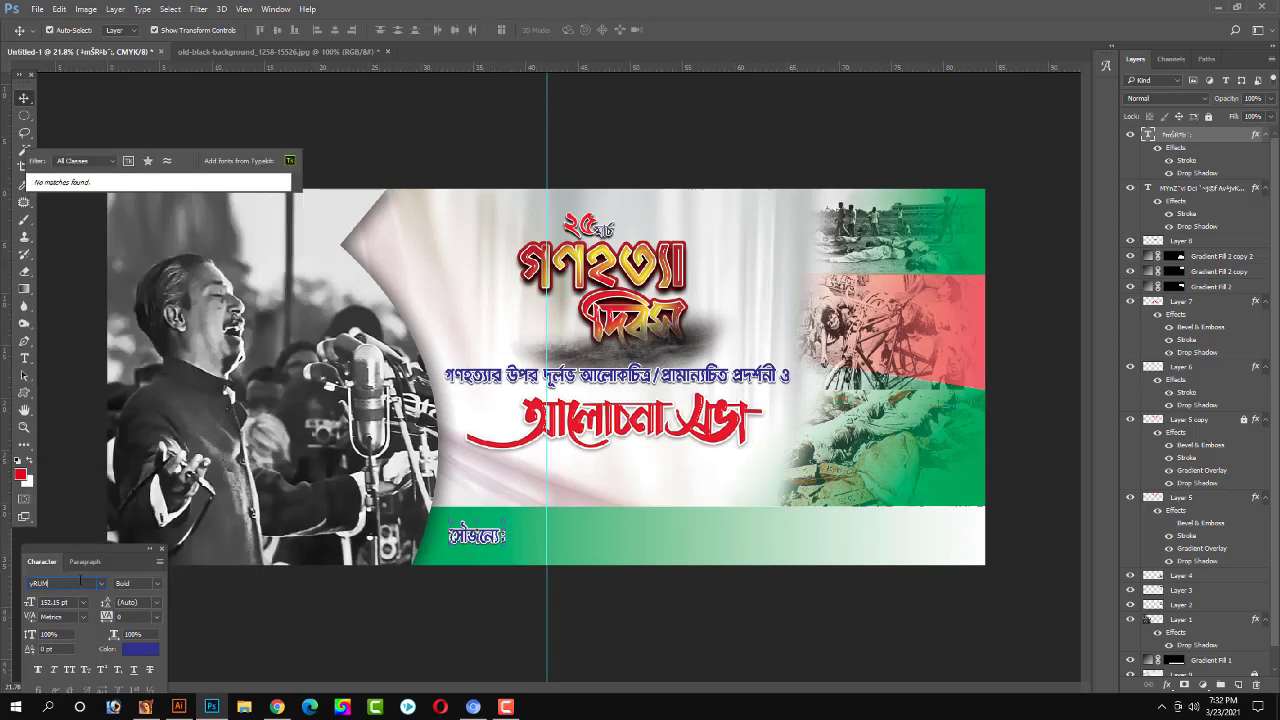
text(suto)
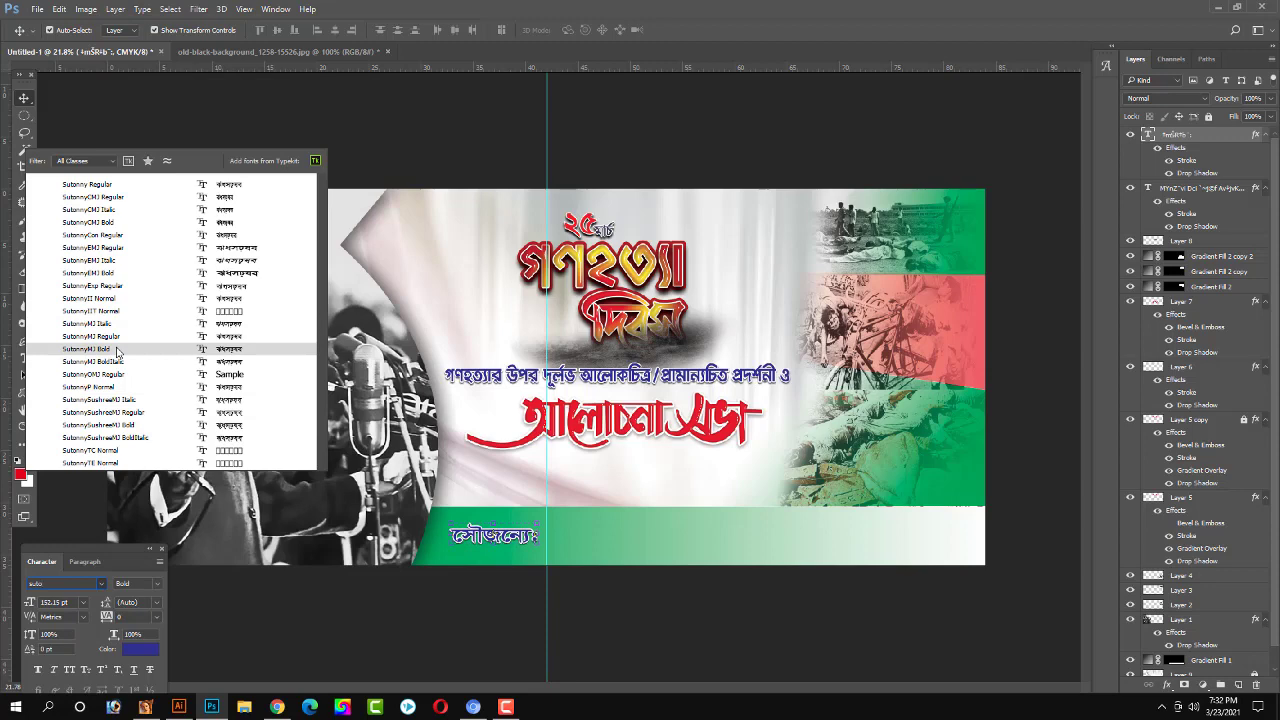
click(117, 352)
key(ctrl+plus)
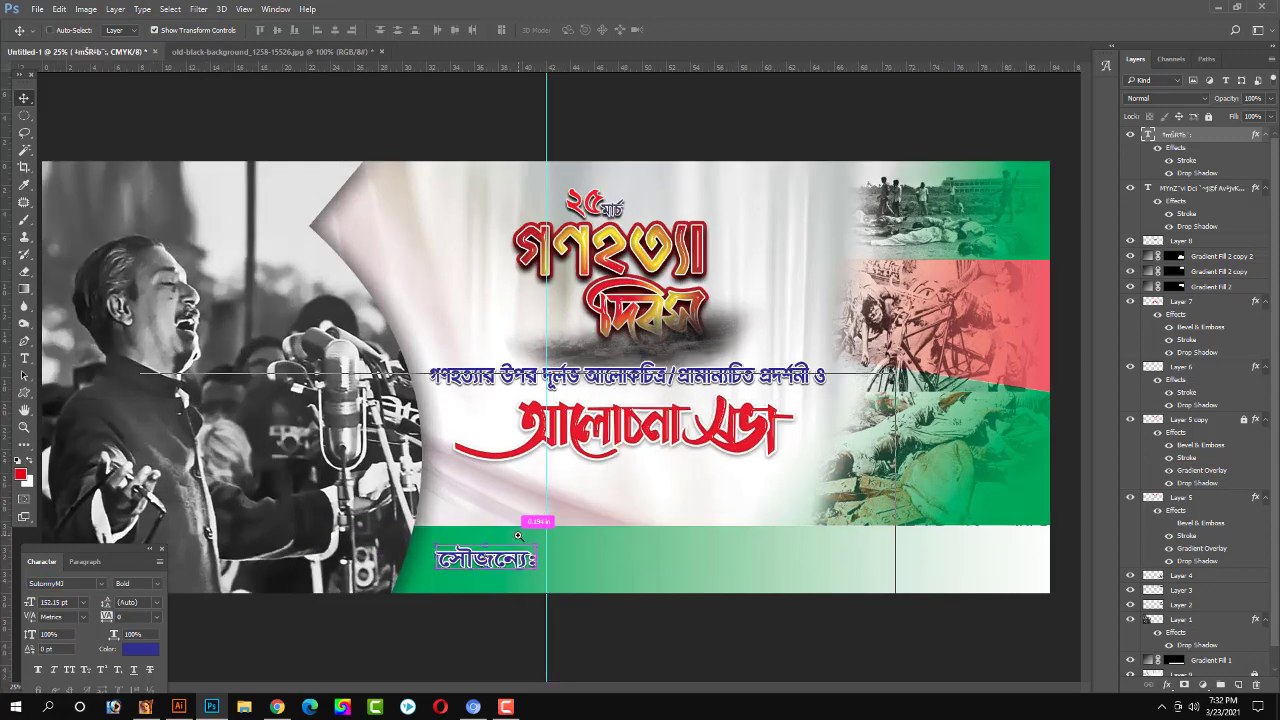
click(518, 536)
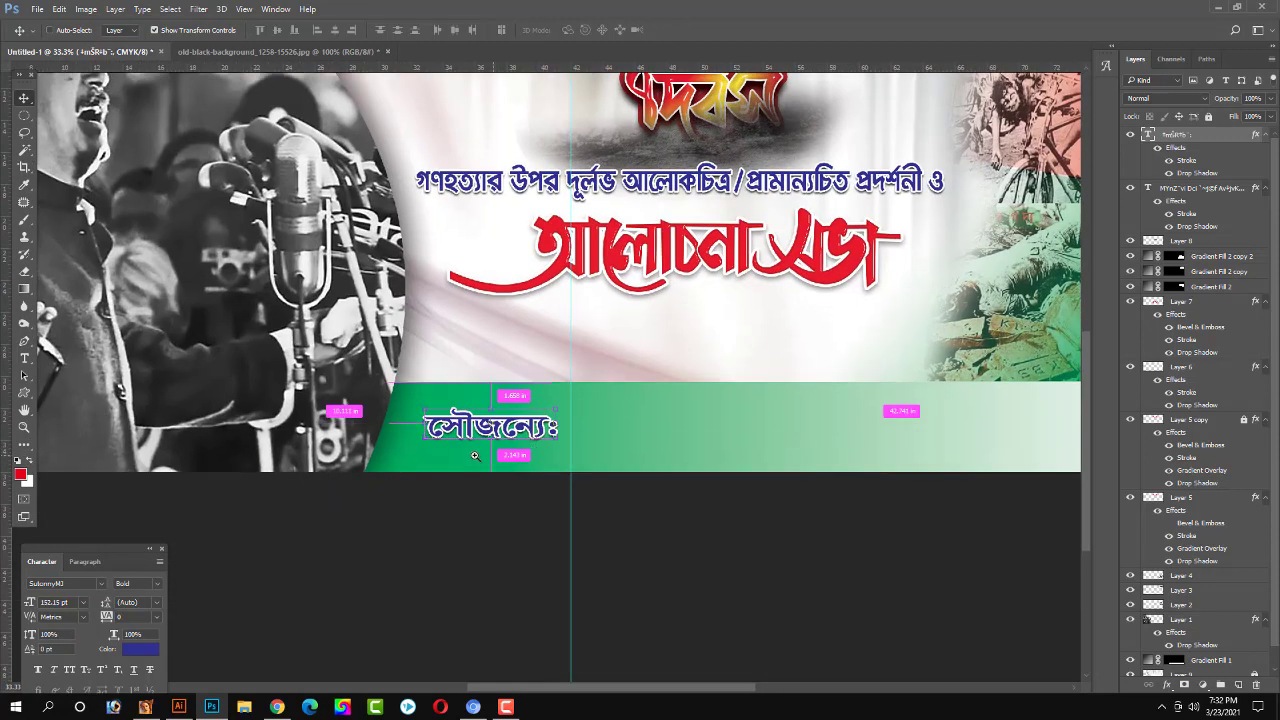
click(475, 456)
key(ctrl+t)
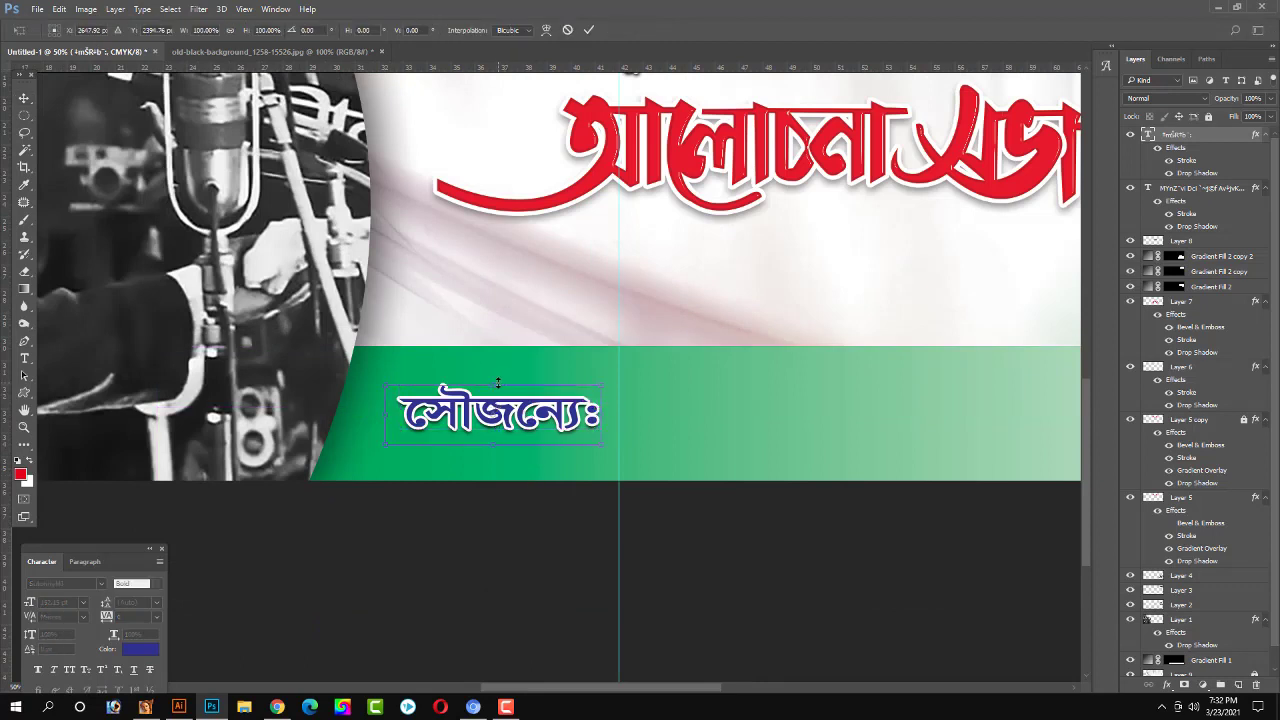
Stretch the সৌজন্যেঃ label to about 136% height and nudge it lower on the band.
drag(498, 383, 494, 358)
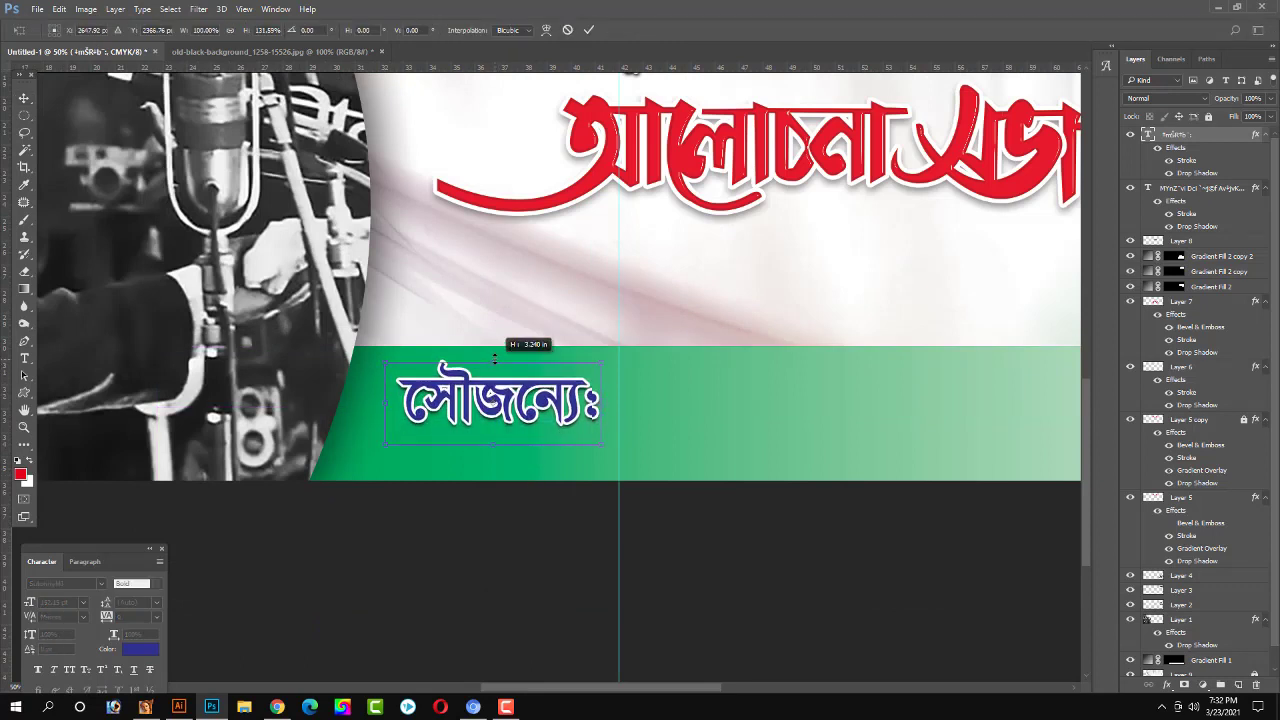
drag(494, 358, 494, 356)
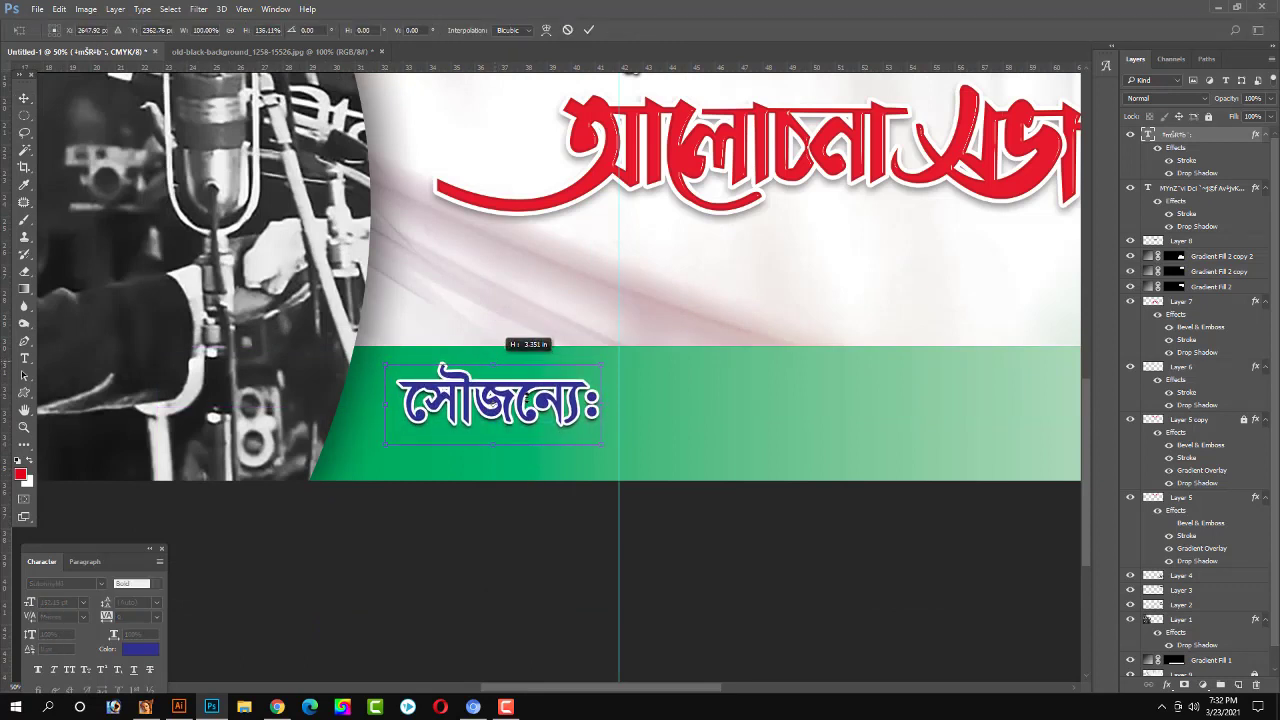
key(Return)
drag(545, 402, 545, 413)
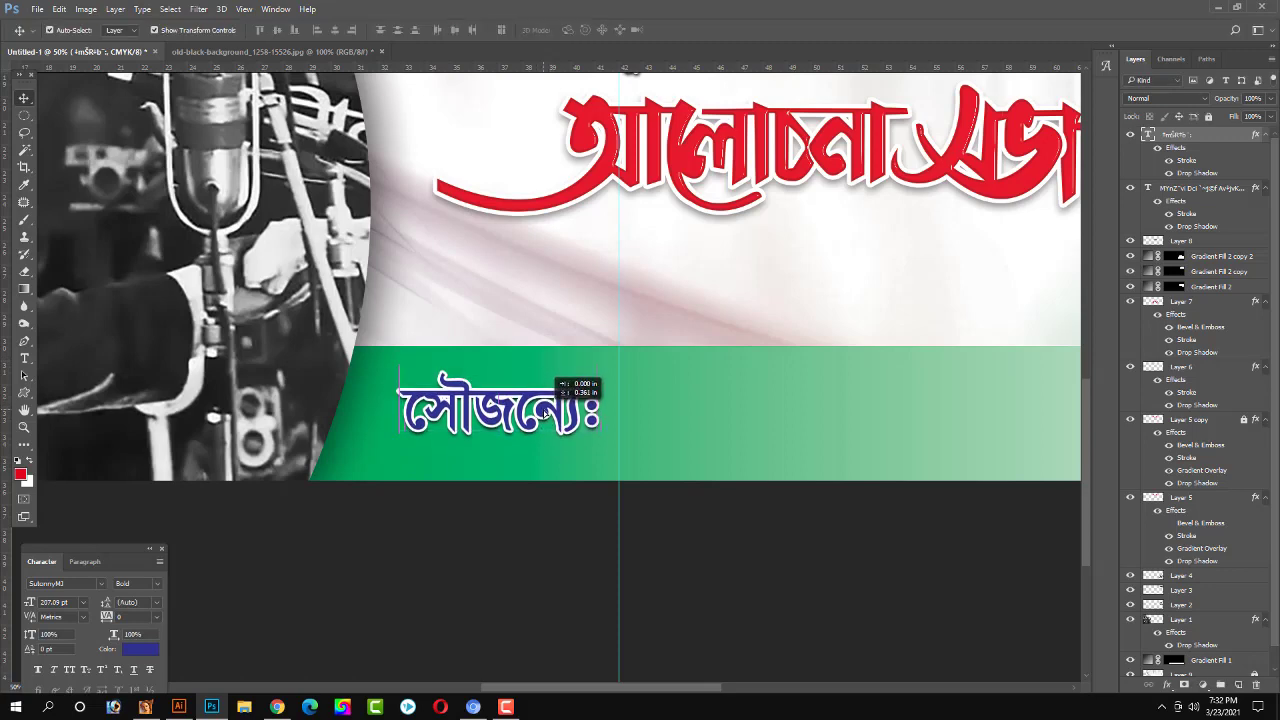
click(640, 523)
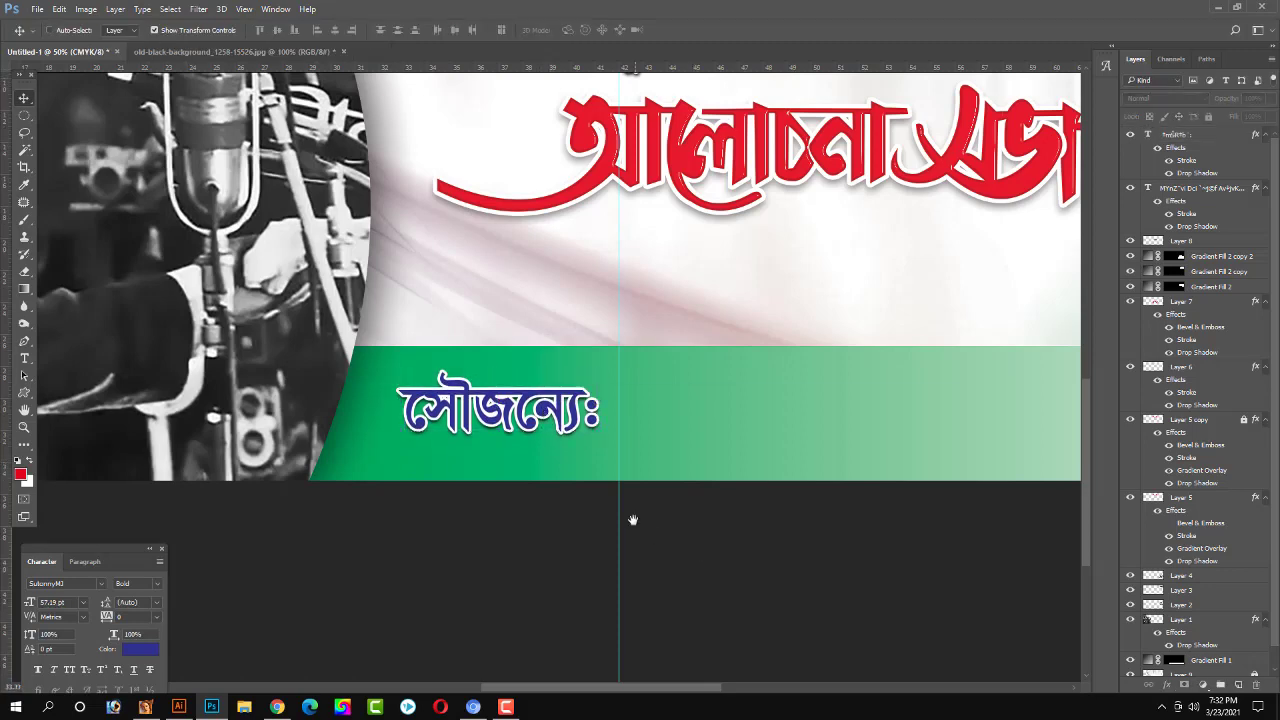
key(ctrl+minus)
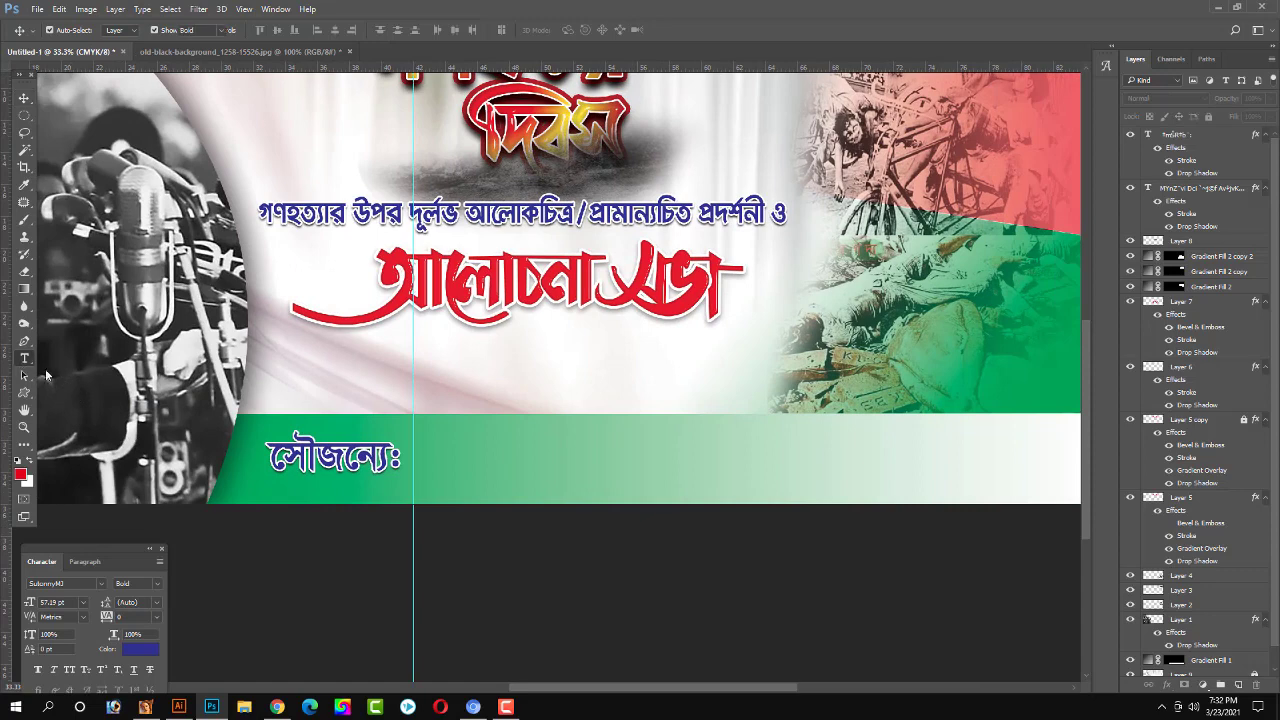
Append অন্তর ক্লাব একাডেমি, after সৌজন্যেঃ on the credit line.
key(t)
click(298, 453)
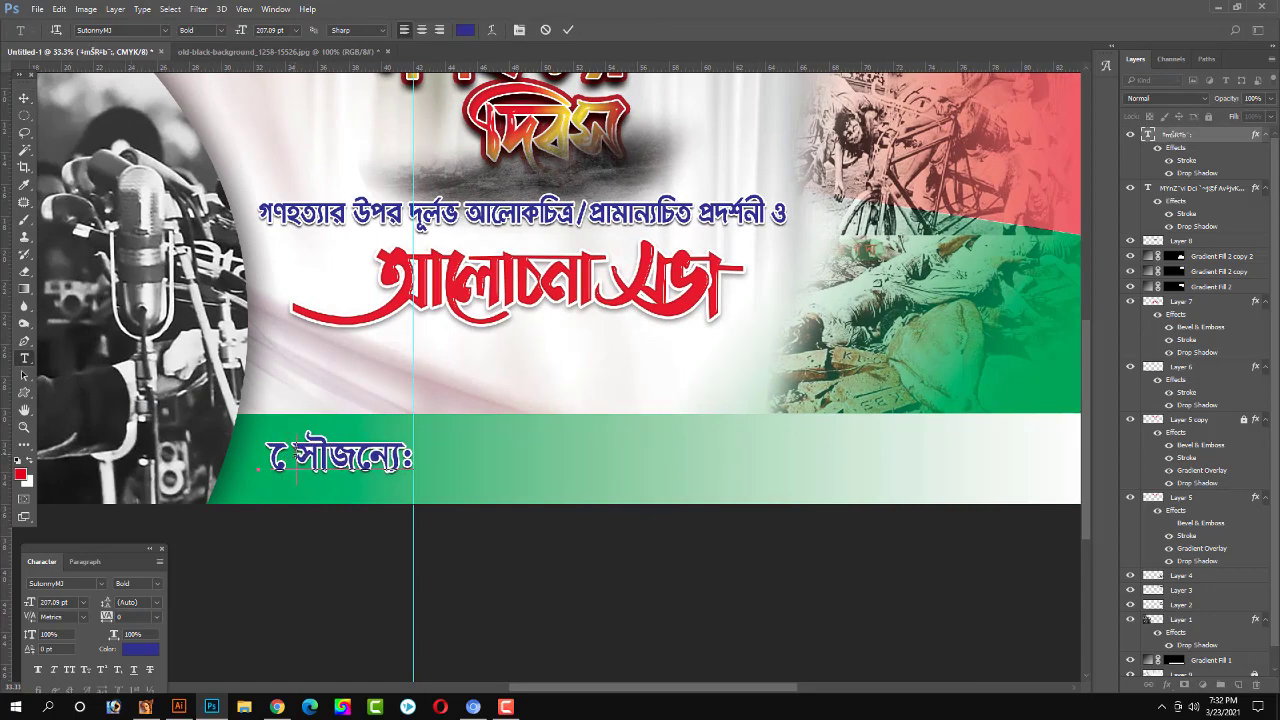
text(প)
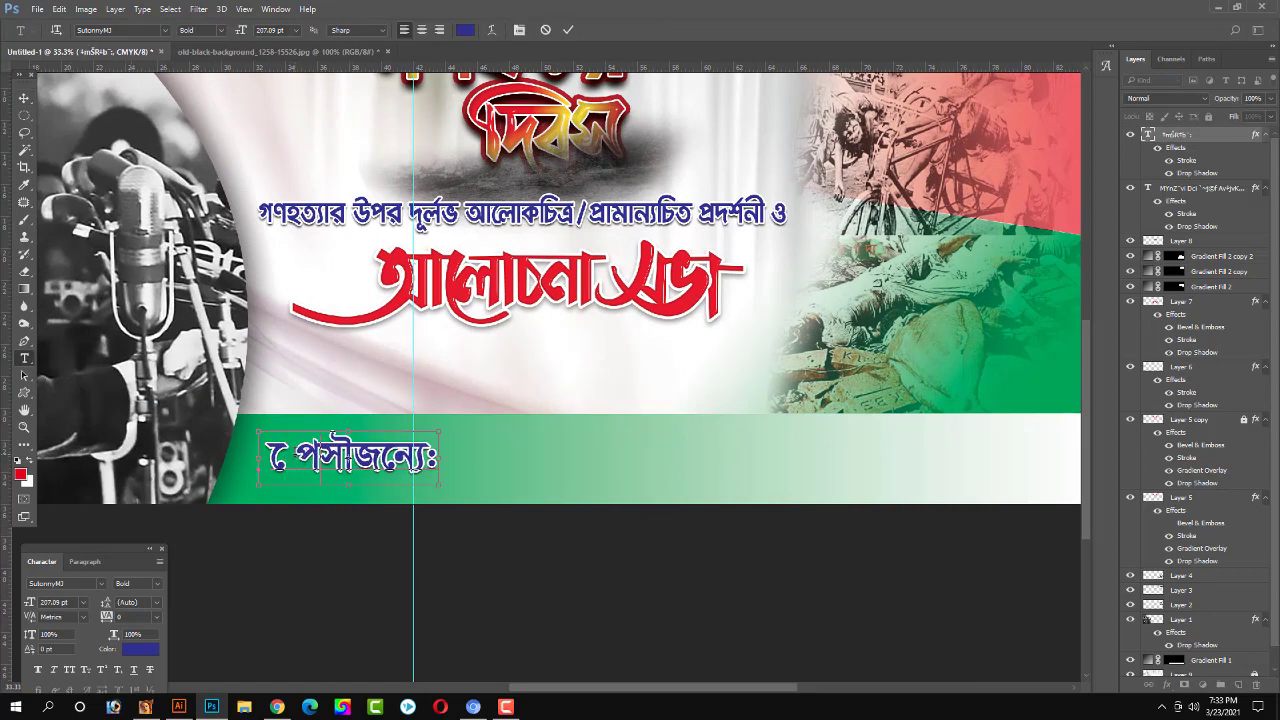
text(ে)
key(BackSpace)
key(BackSpace)
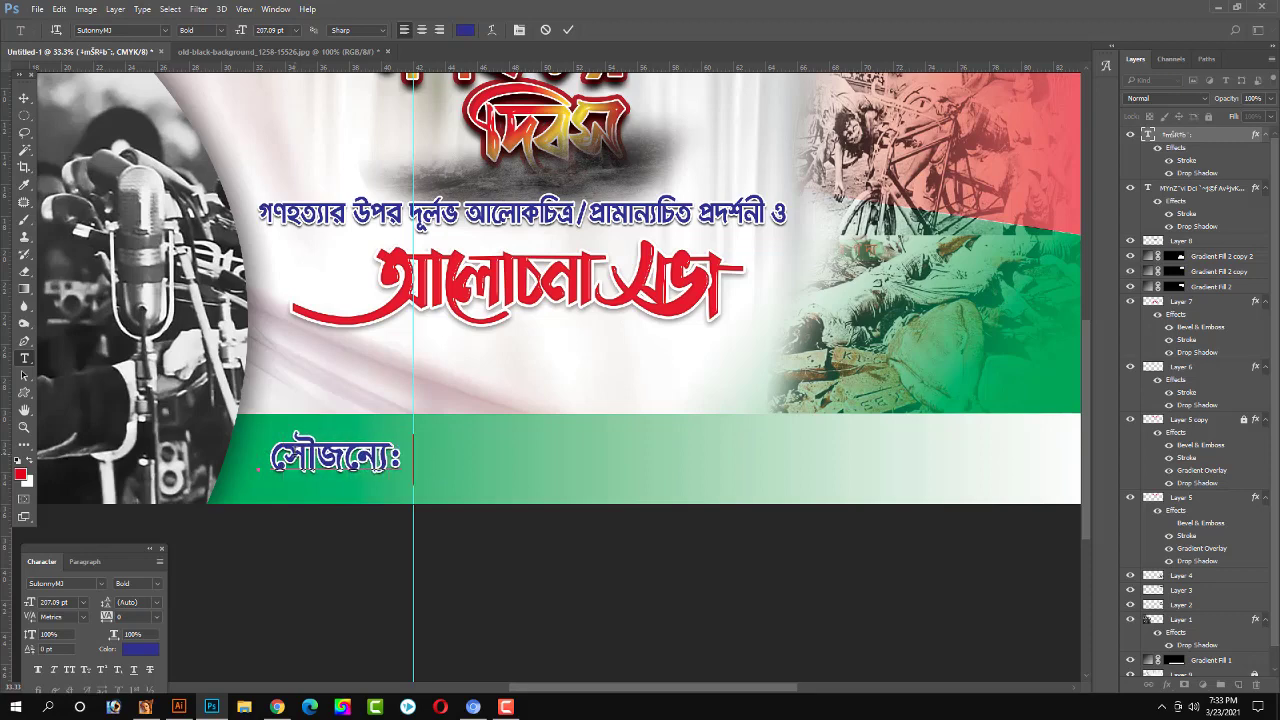
text(অন্)
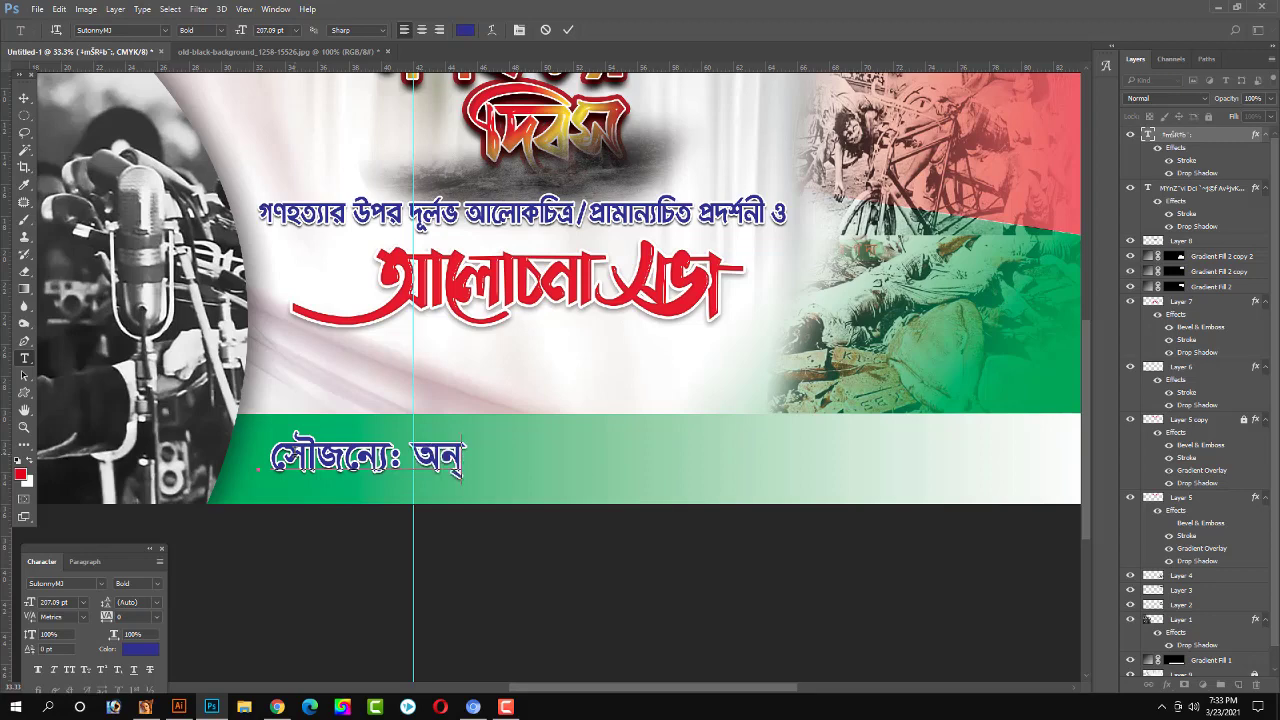
text(তর)
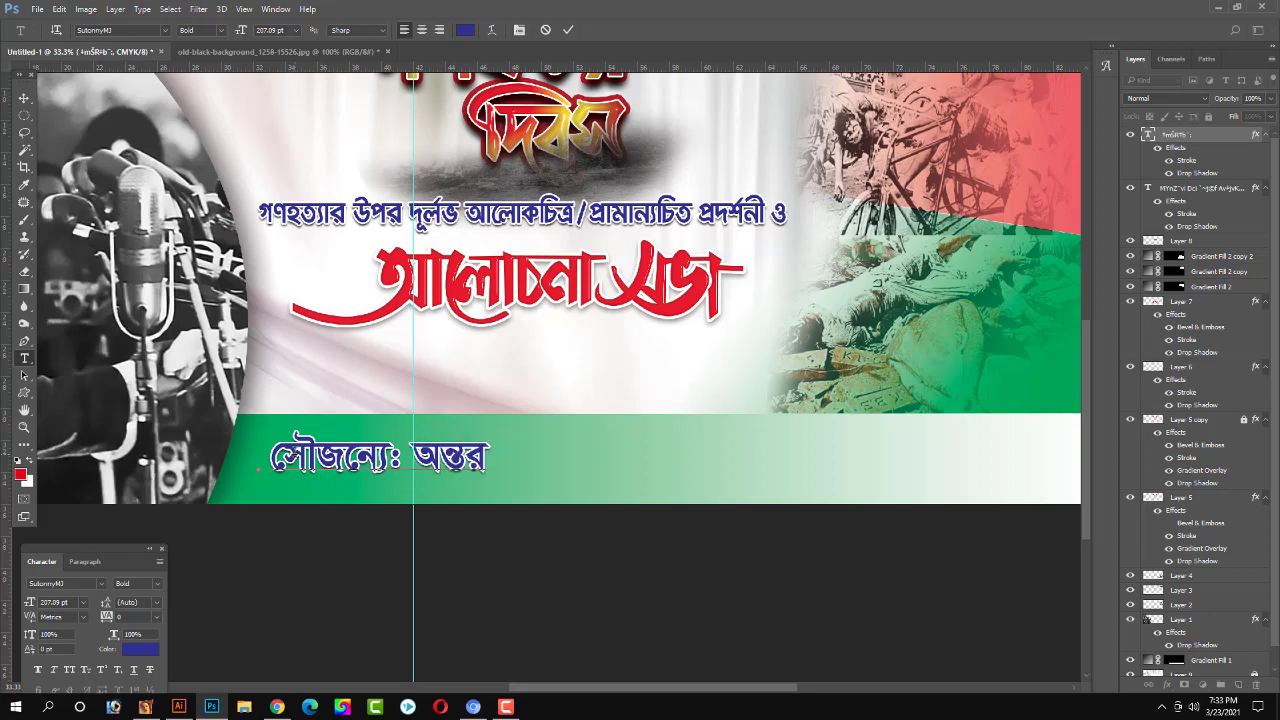
text( ক্লাব)
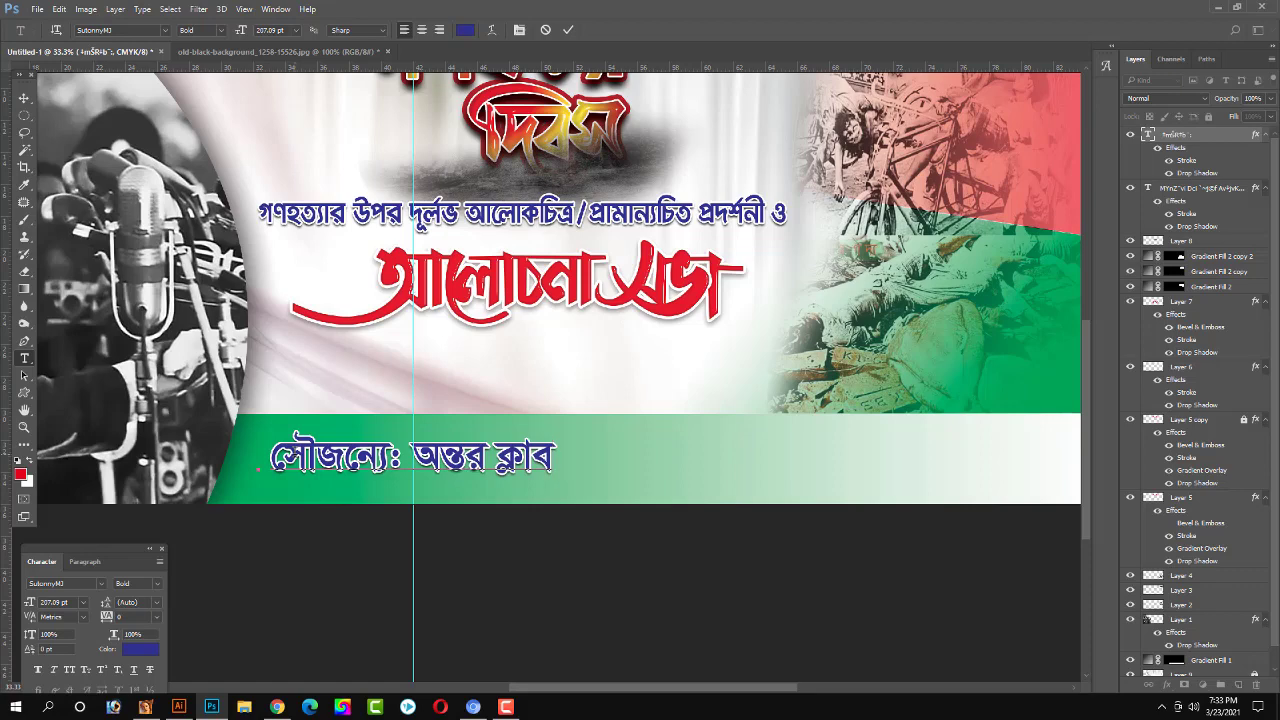
text( একা)
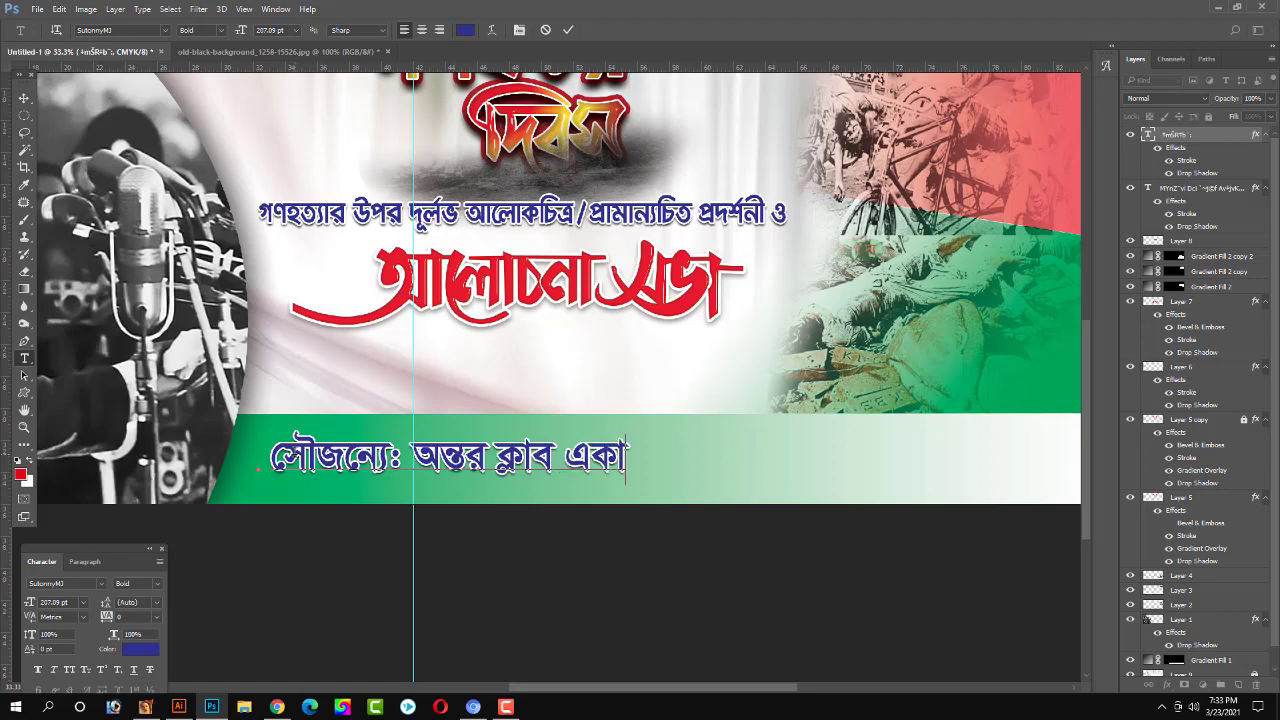
text(ডেিম)
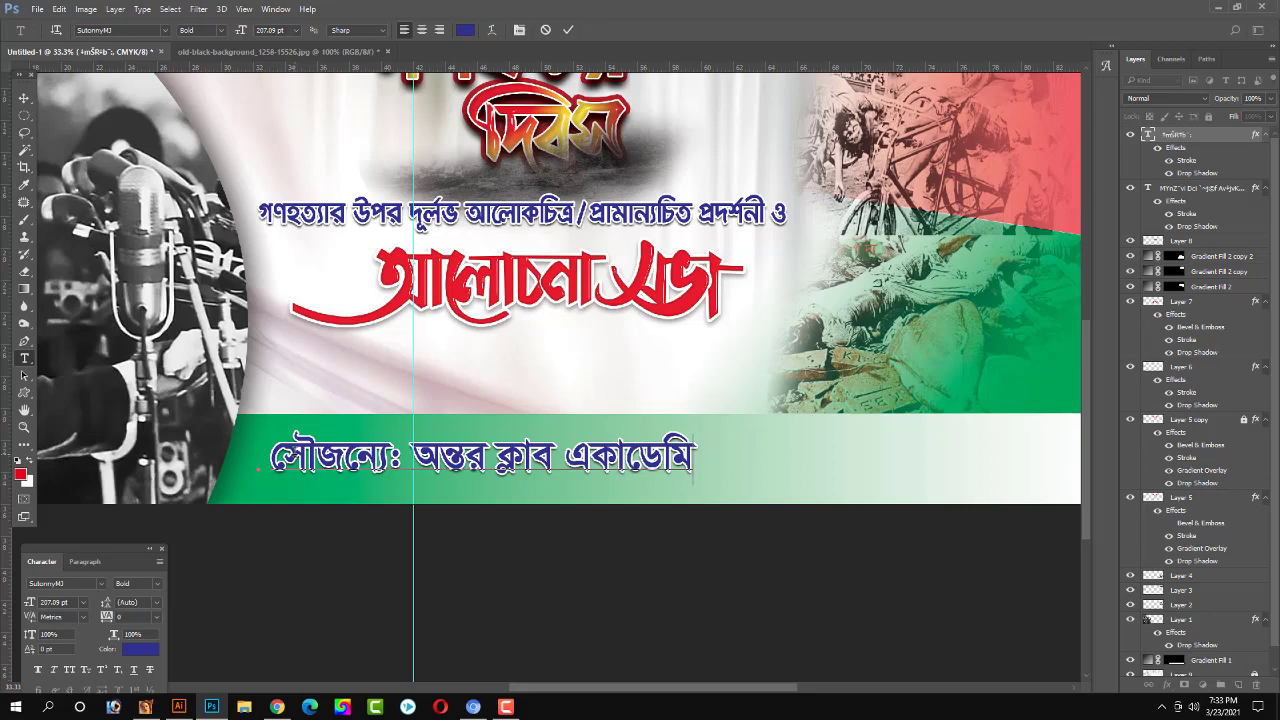
text( ,)
Finish the credit with ছোনকান্দা, ভাটার and commit the text.
text(ছ)
key(BackSpace)
key(BackSpace)
text(ছোন্)
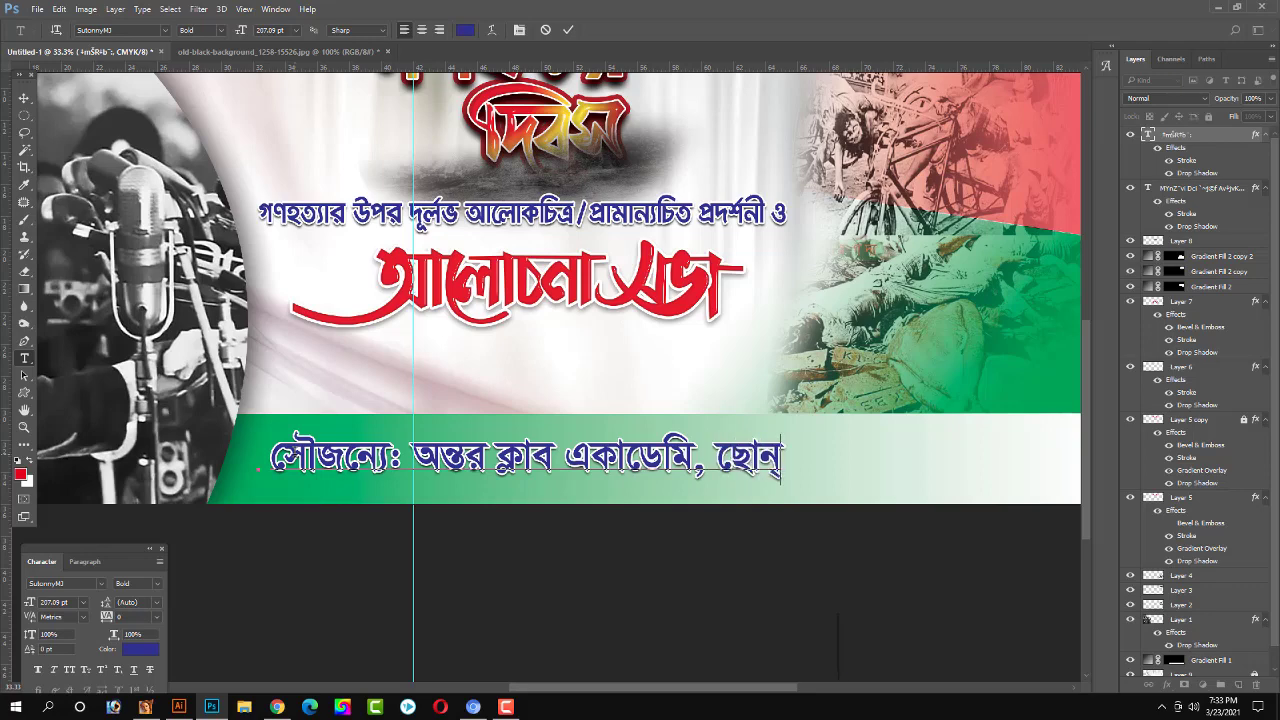
key(BackSpace)
text(আ)
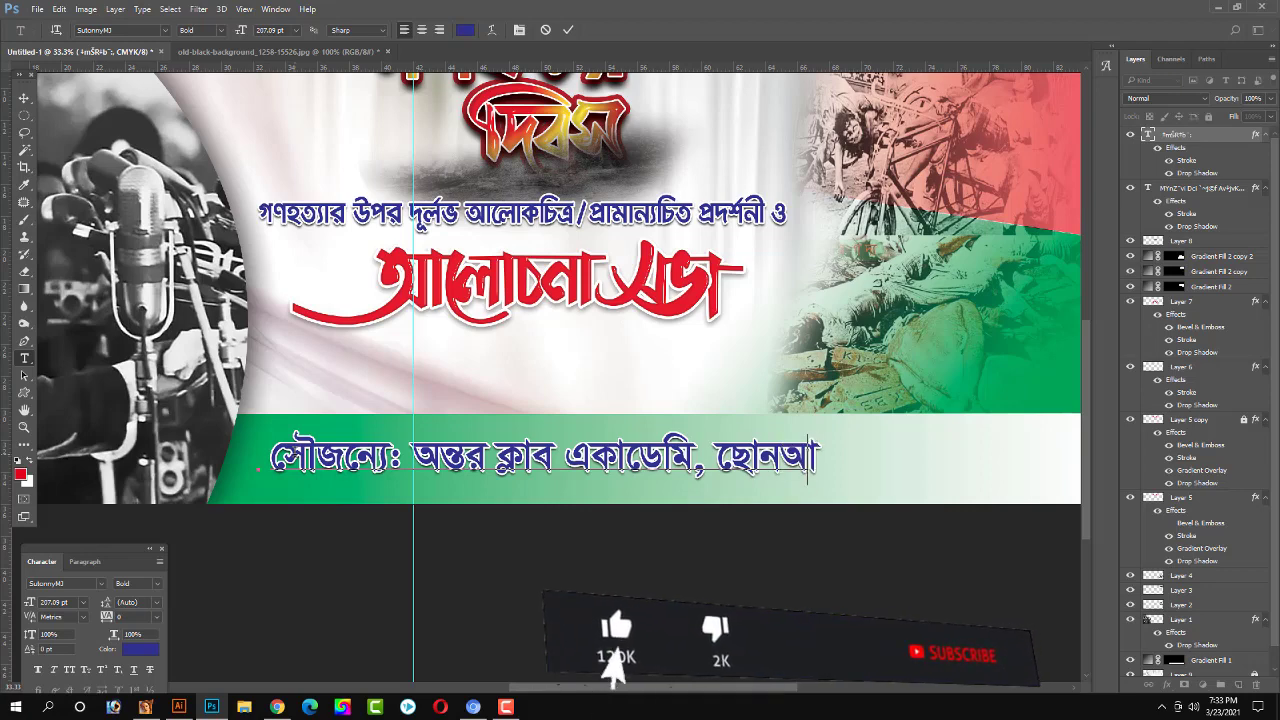
key(BackSpace)
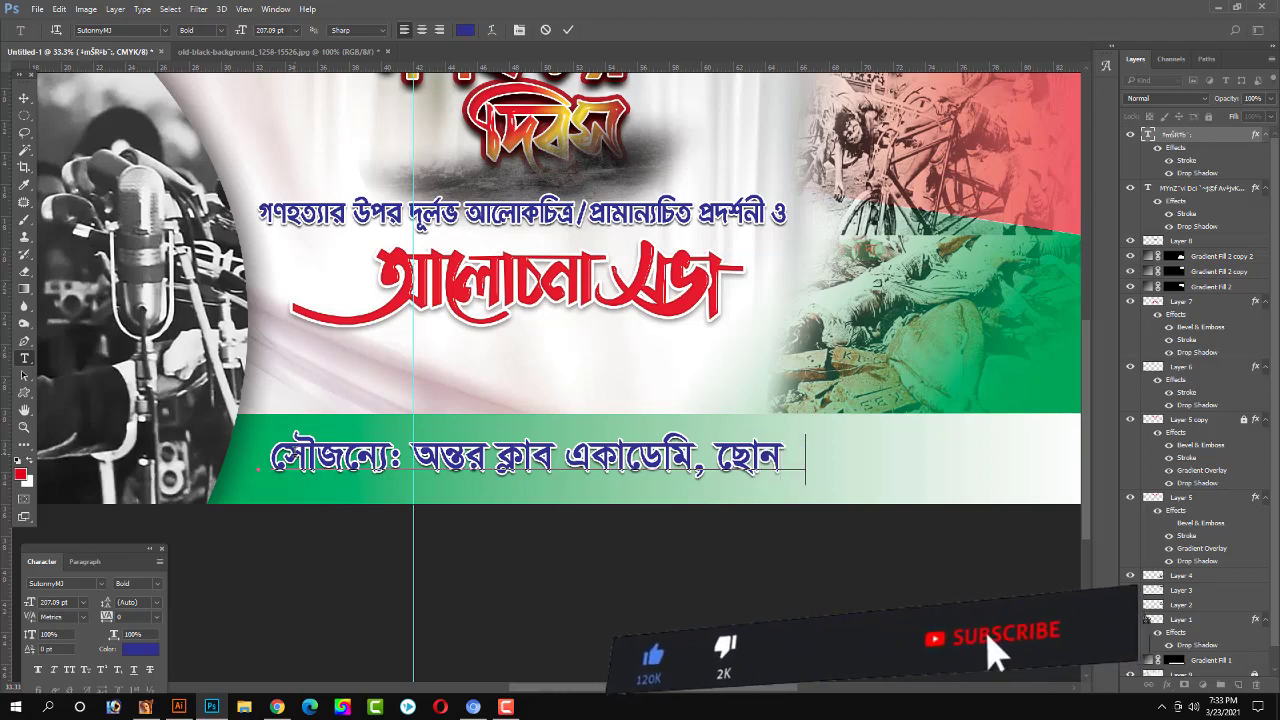
text(কান্দা)
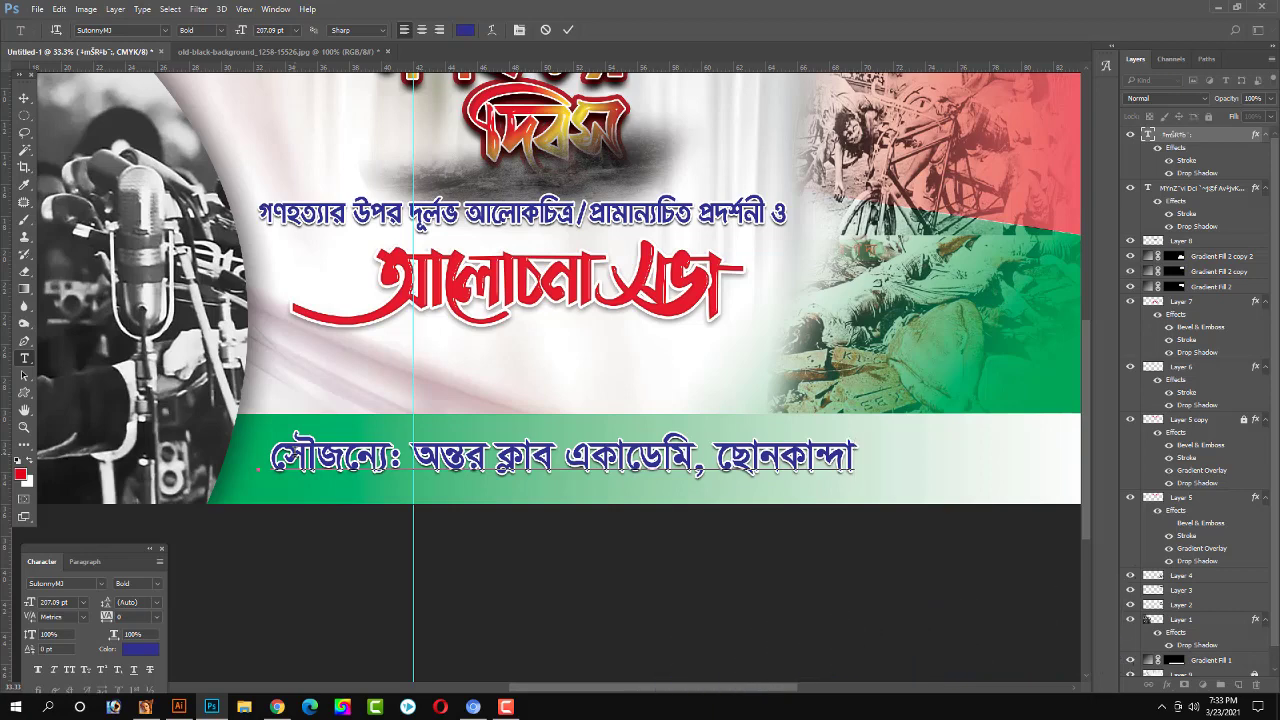
text( ,)
text( ভাটার)
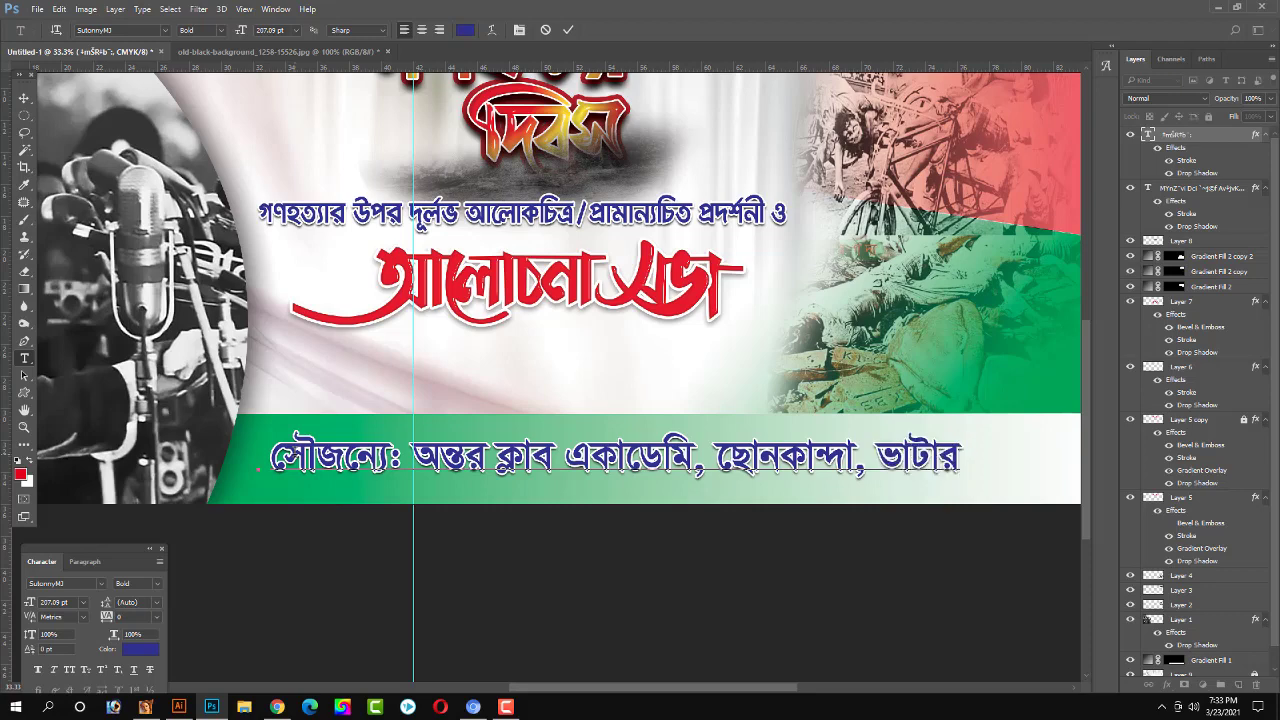
key(ctrl+Return)
Preview the enlarged banner with panels hidden and select the credit text.
click(24, 98)
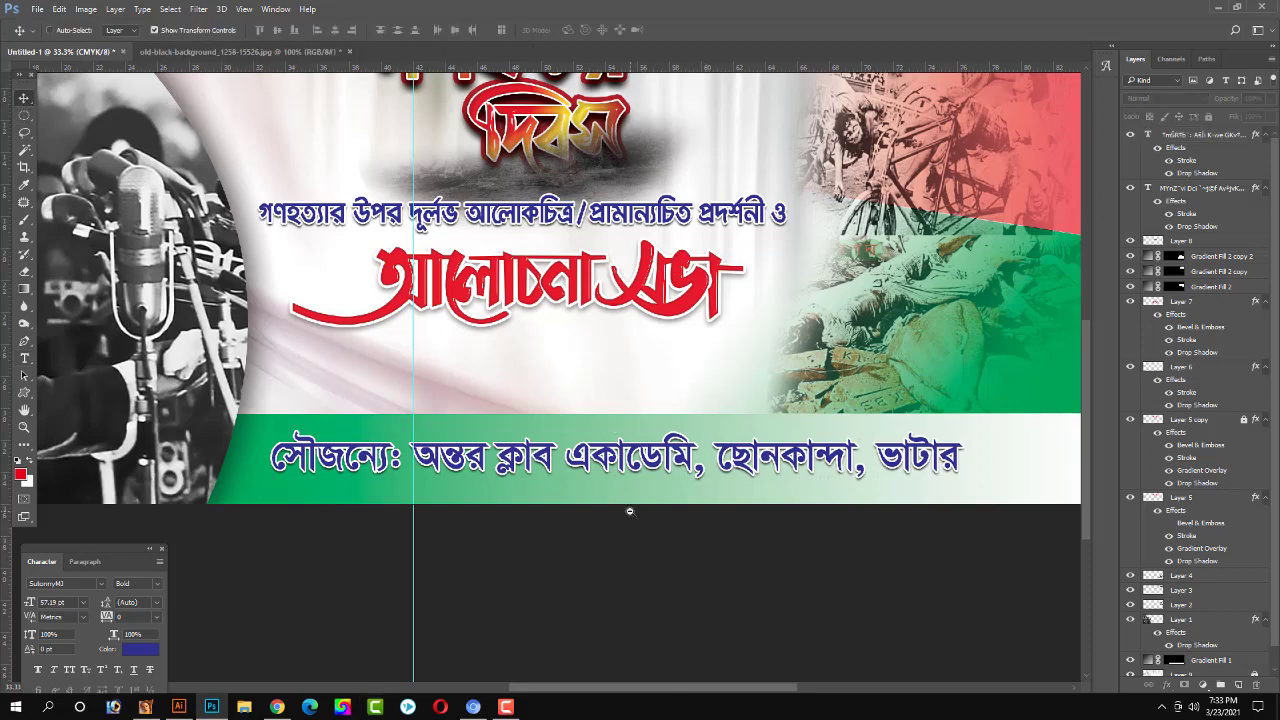
key(ctrl+minus)
key(ctrl+minus)
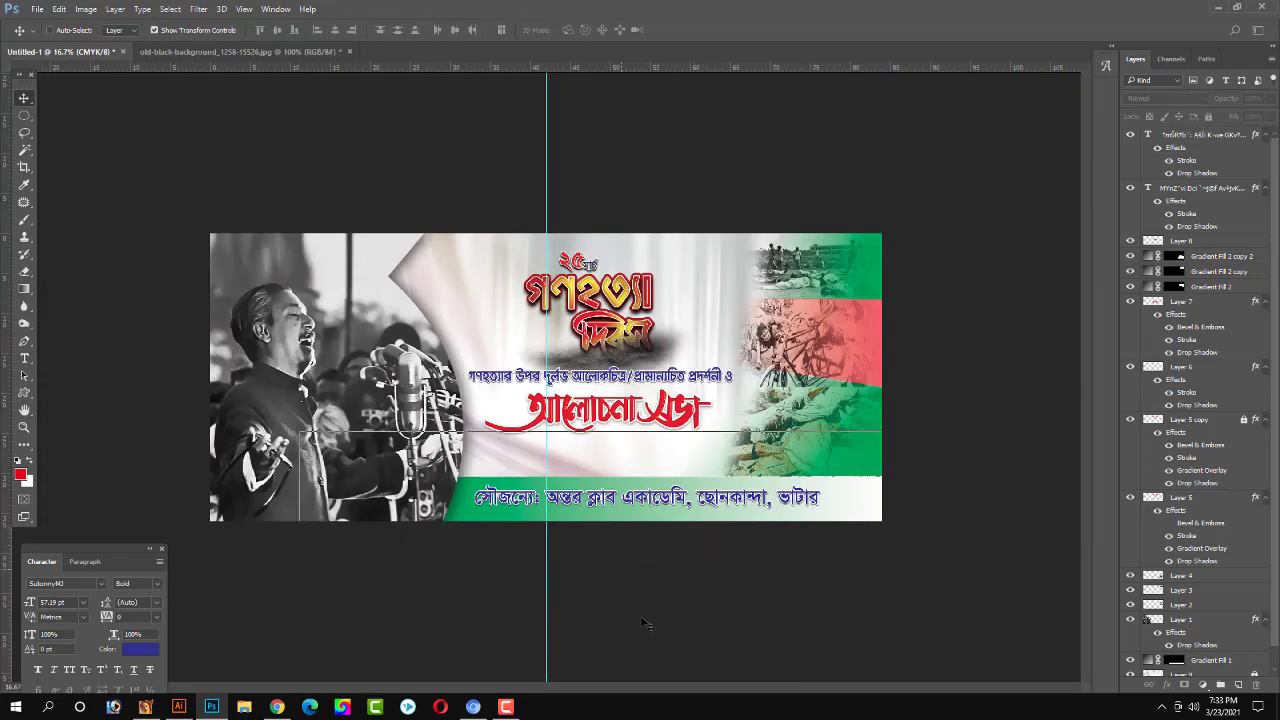
key(ctrl+plus)
key(Tab)
key(ctrl+plus)
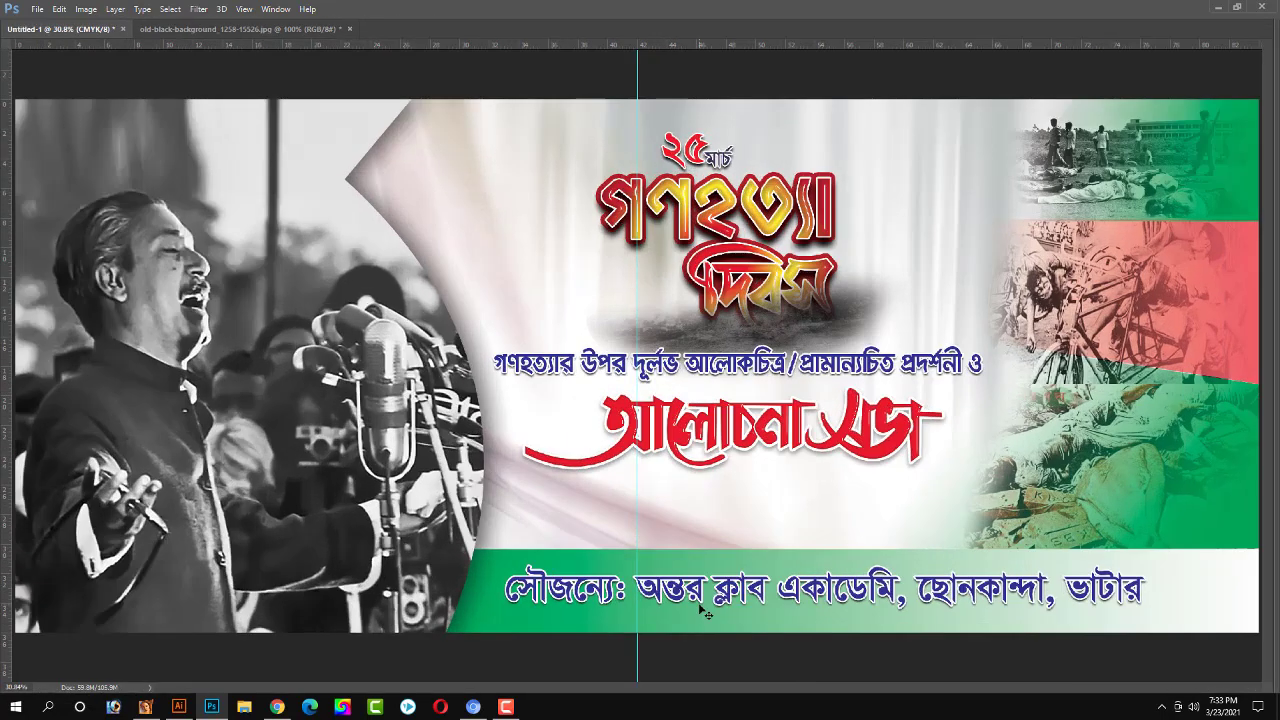
click(848, 592)
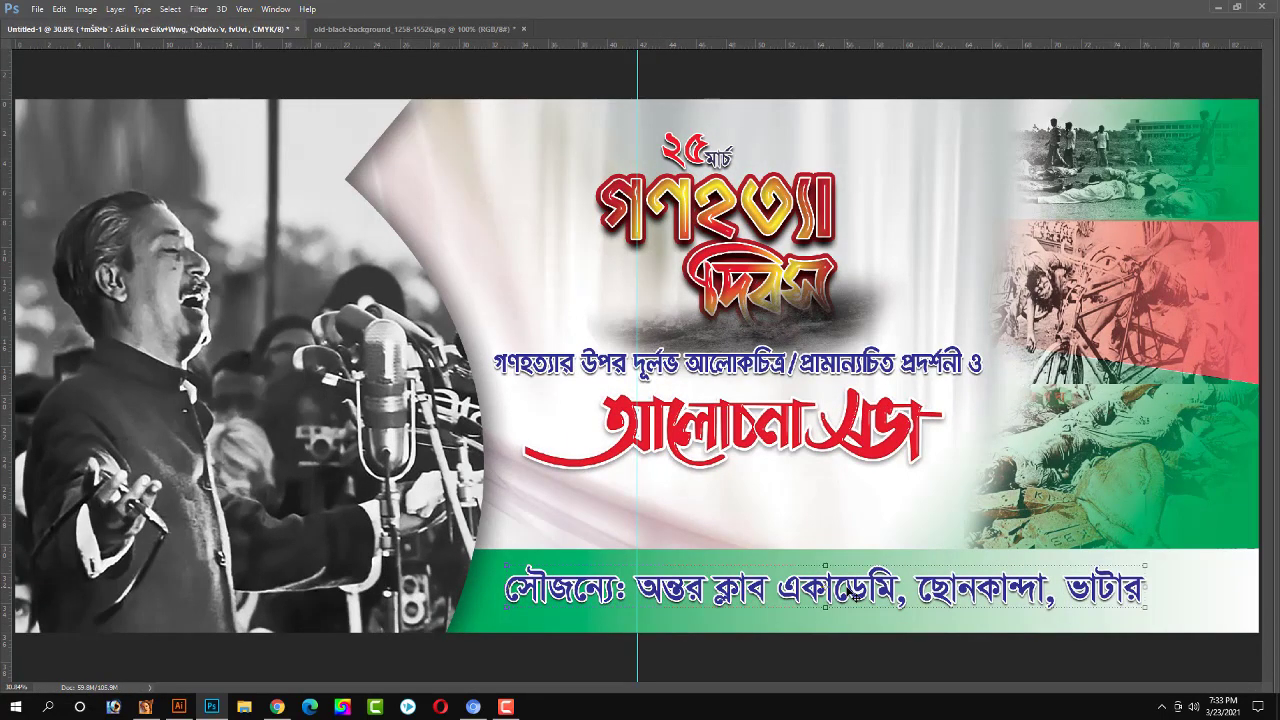
Change the sponsor credit text colour to black and preview the banner full-screen.
key(Tab)
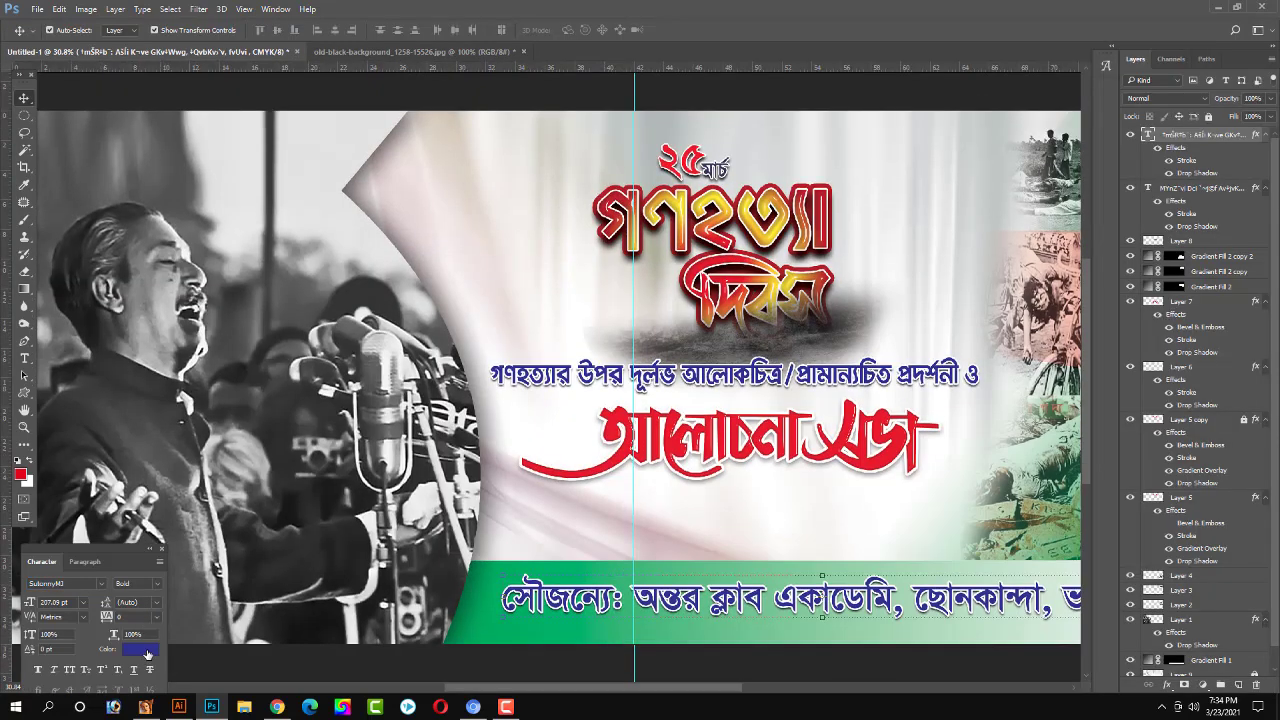
click(148, 650)
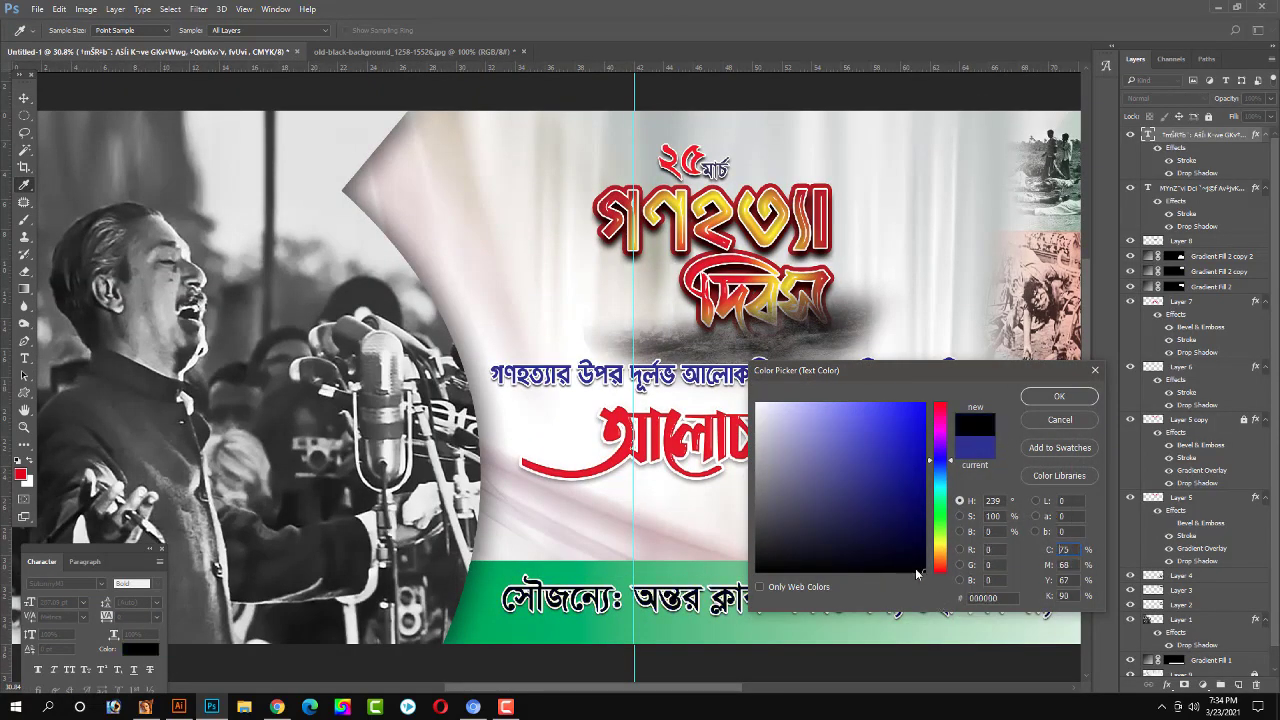
key(Escape)
click(840, 667)
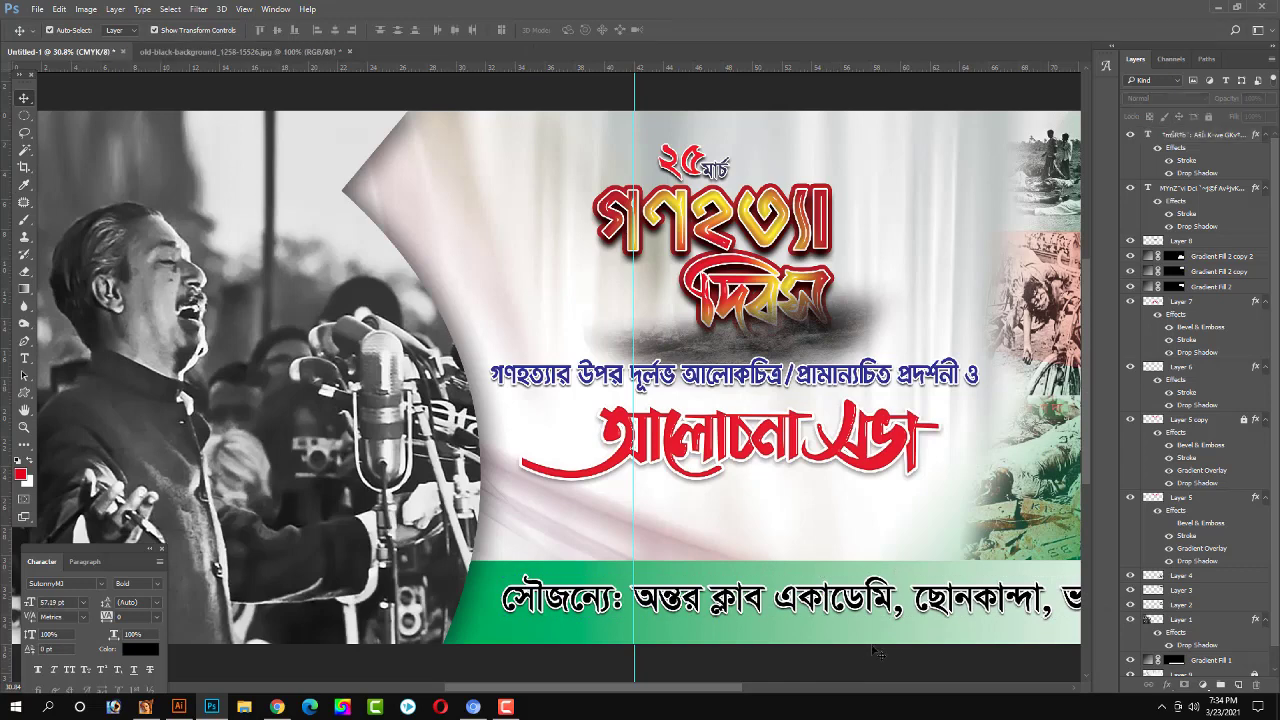
key(Tab)
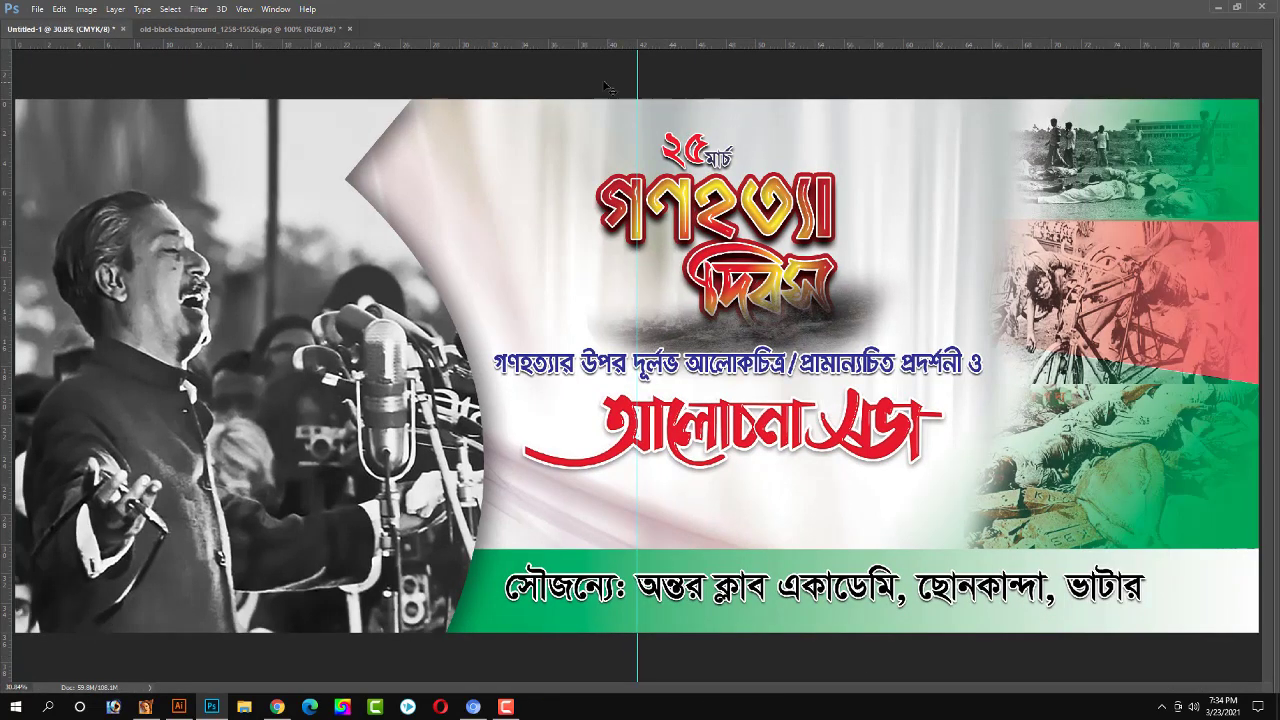
key(ctrl+minus)
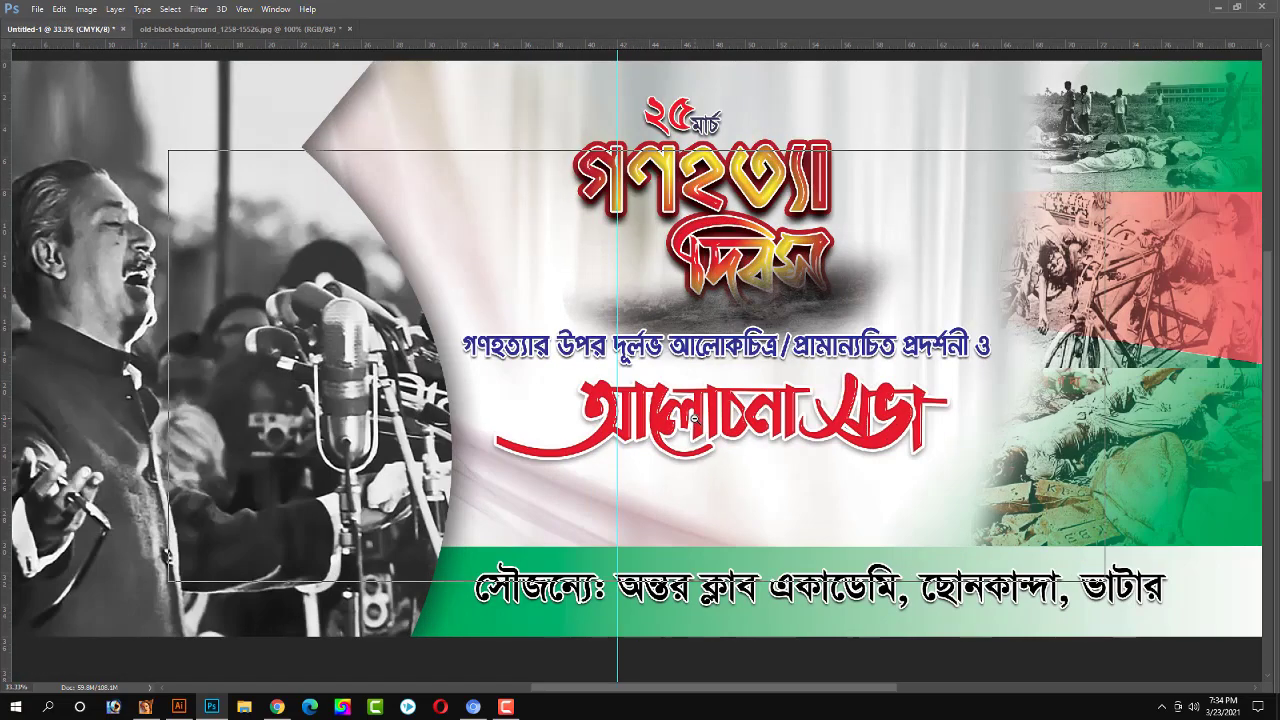
key(Tab)
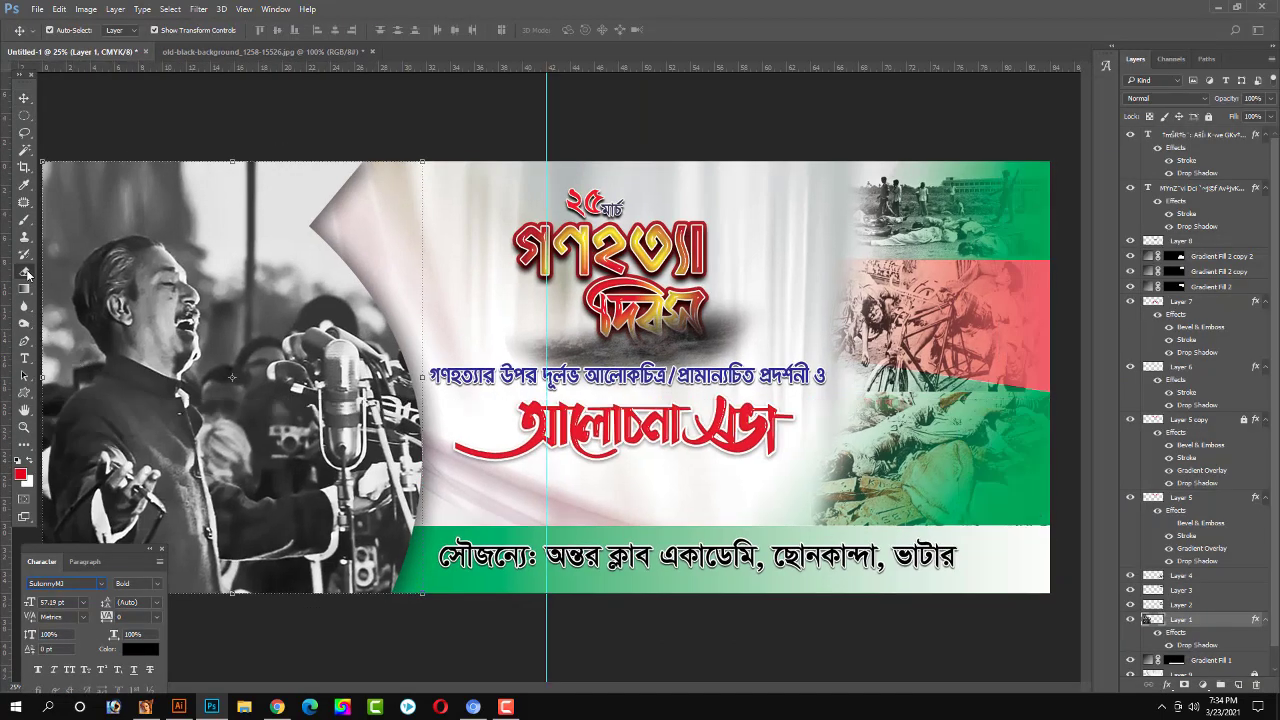
Erase along the portrait's right edge with a 1000 px eraser to soften it.
click(24, 271)
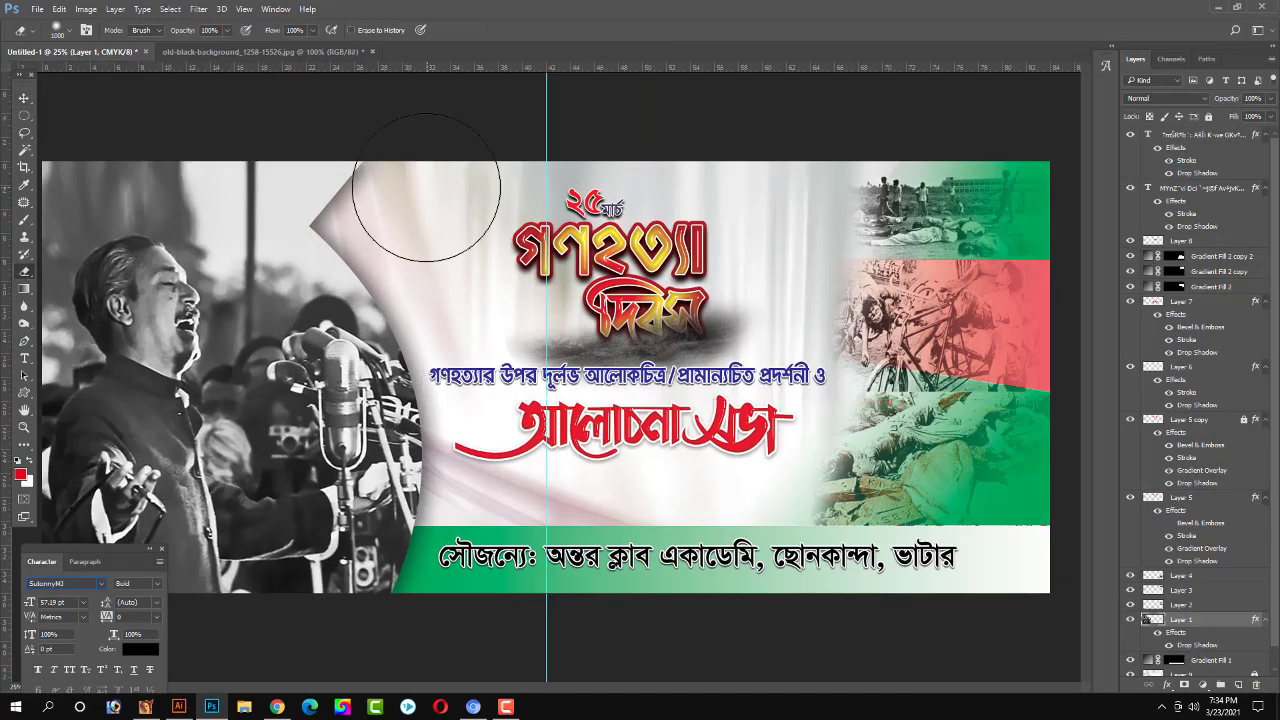
key(bracketright)
key(bracketright)
mouse_move(393, 217)
mouse_down()
mouse_move(432, 264)
mouse_move(449, 263)
mouse_move(492, 458)
mouse_move(463, 486)
mouse_move(457, 534)
mouse_move(476, 575)
mouse_move(503, 445)
mouse_move(491, 309)
mouse_move(477, 257)
mouse_move(434, 206)
mouse_move(395, 194)
mouse_move(450, 170)
mouse_move(380, 178)
mouse_move(616, 275)
mouse_up()
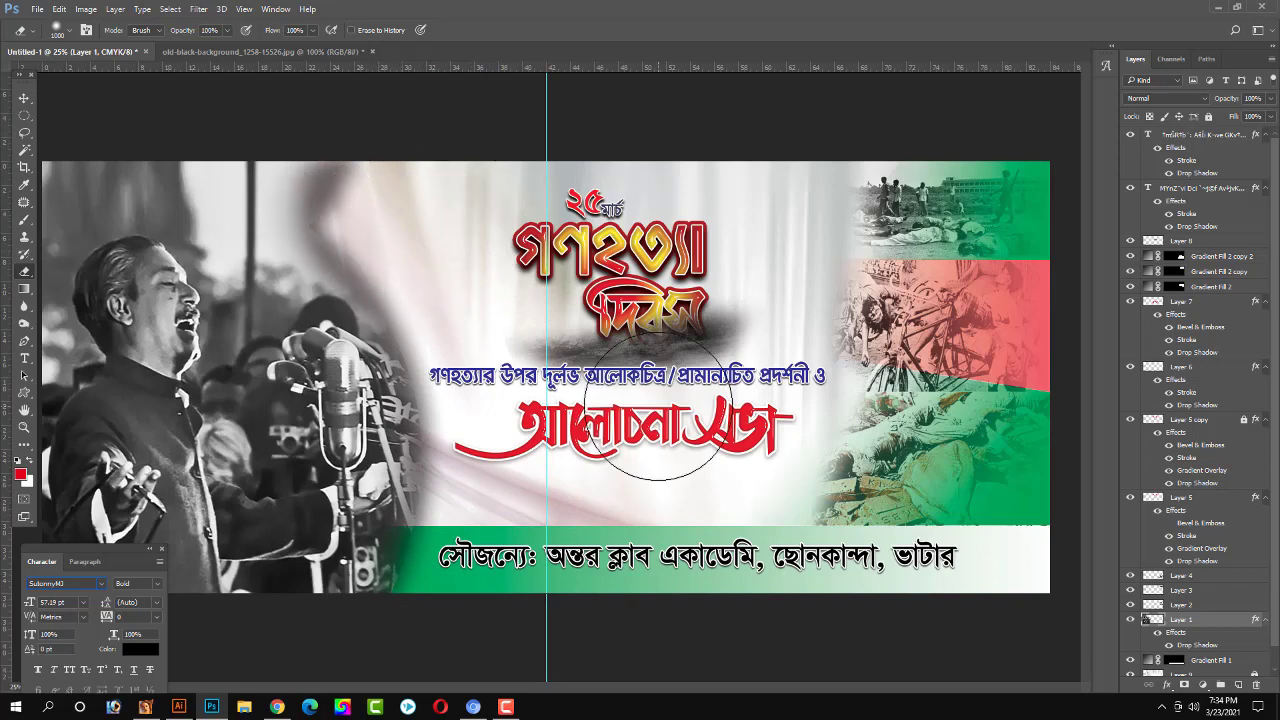
key(ctrl+minus)
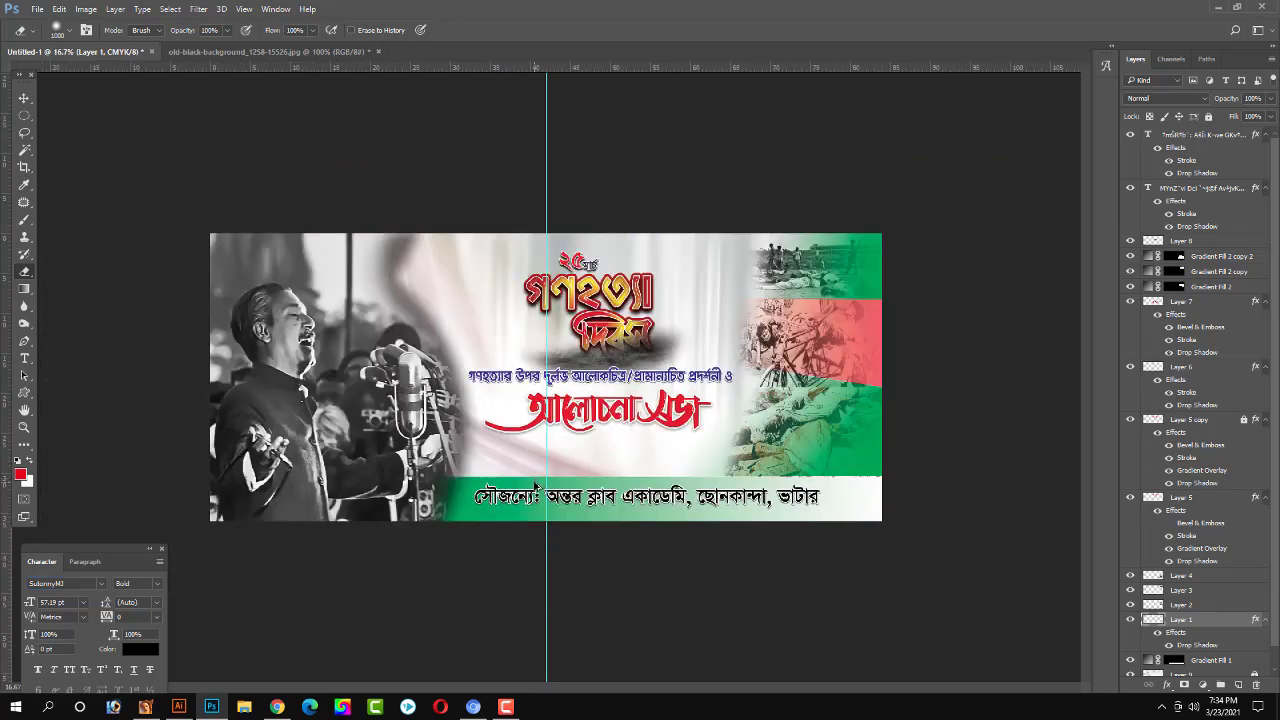
click(24, 98)
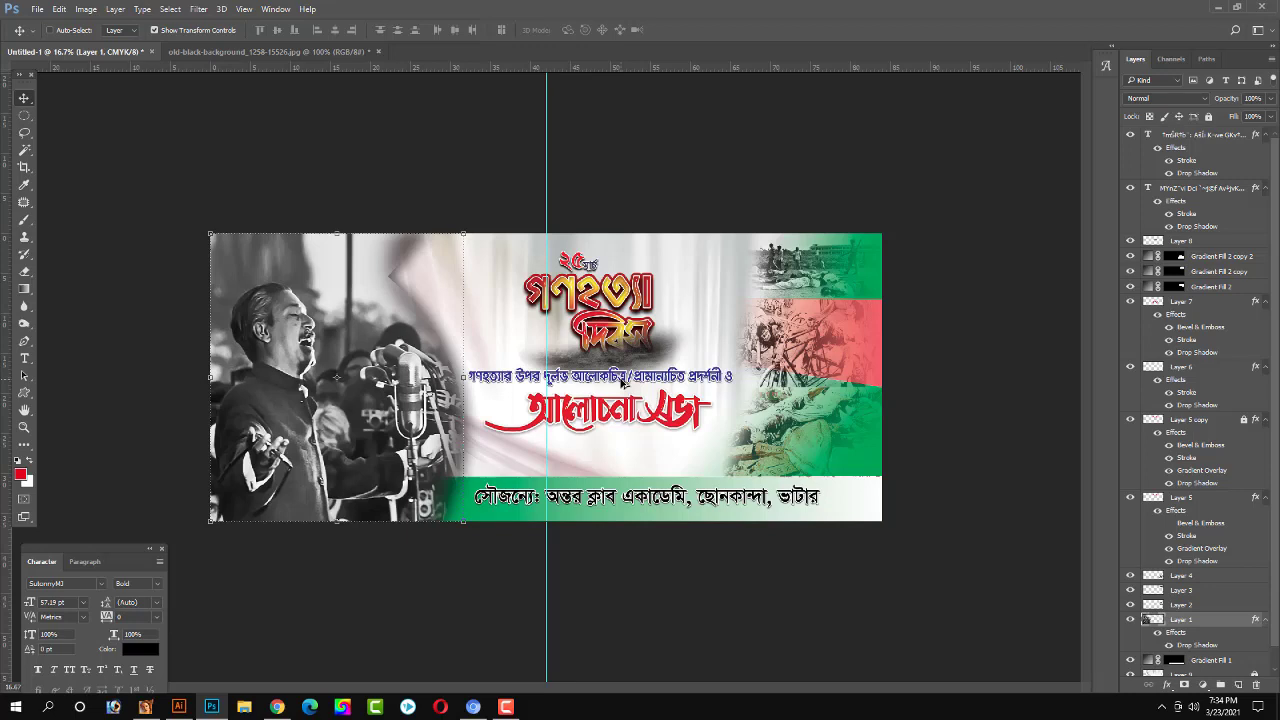
click(620, 562)
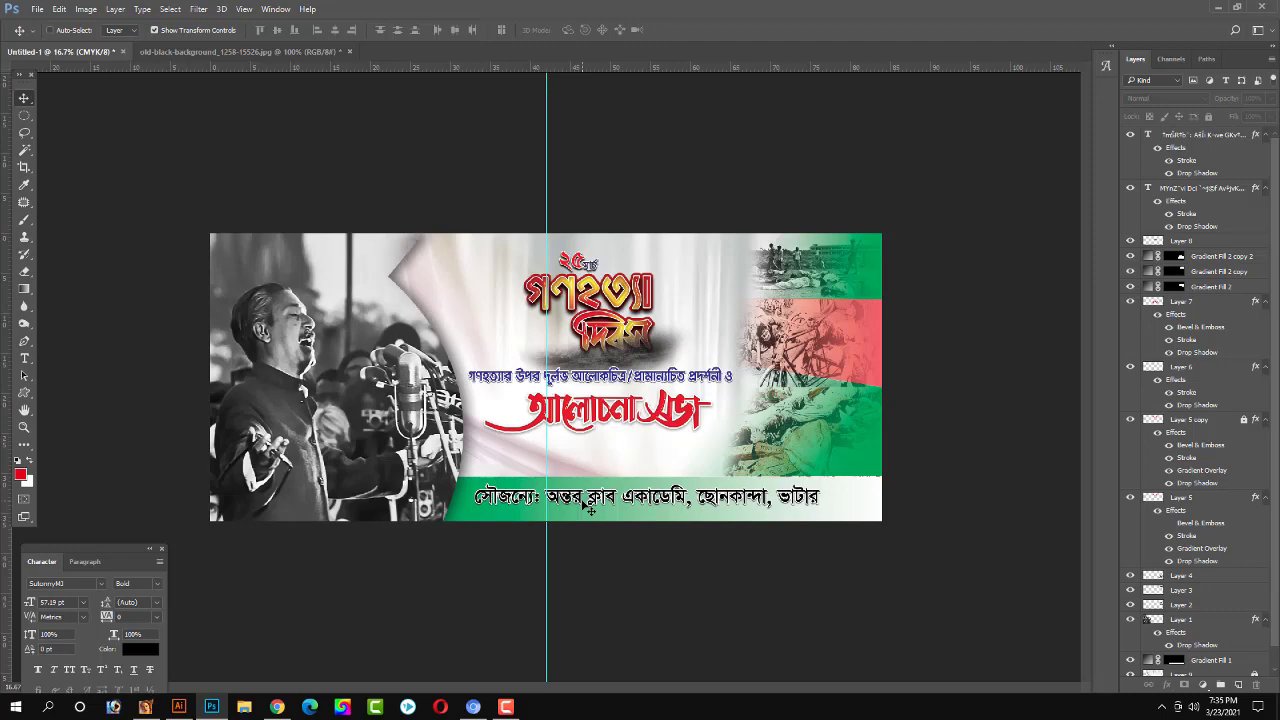
key(ctrl+plus)
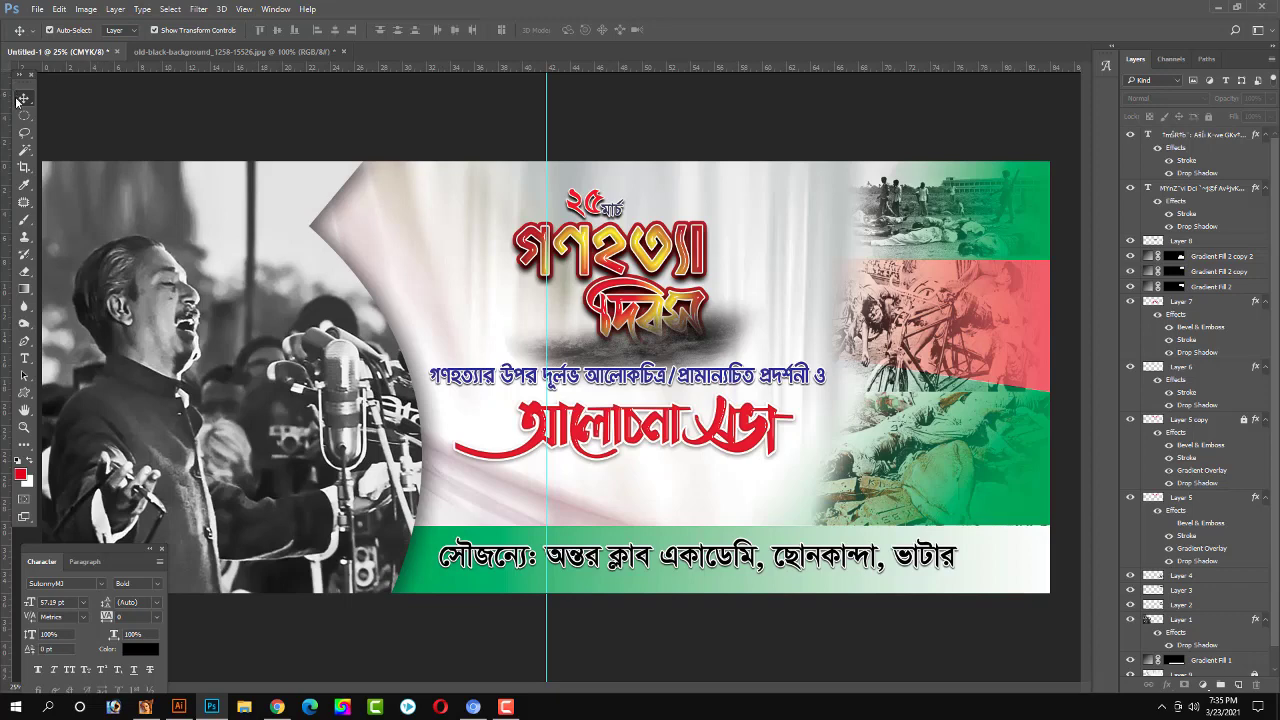
key(ctrl+minus)
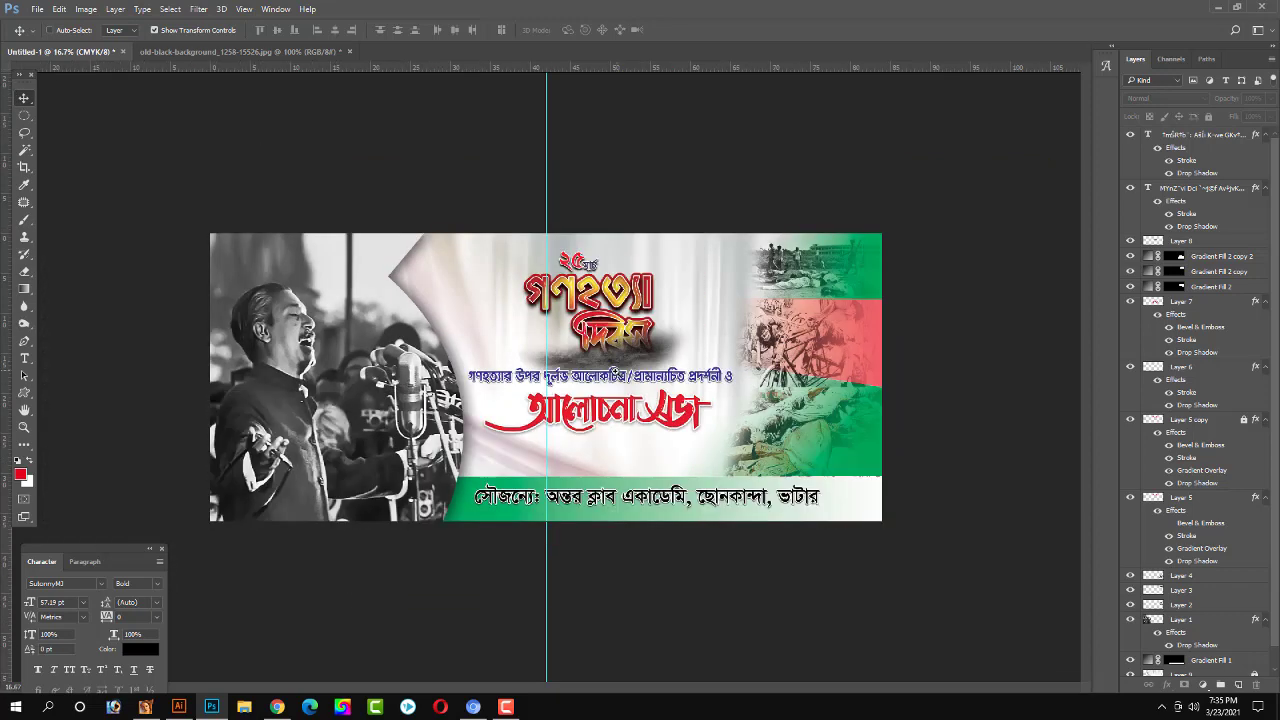
click(415, 359)
key(ctrl+plus)
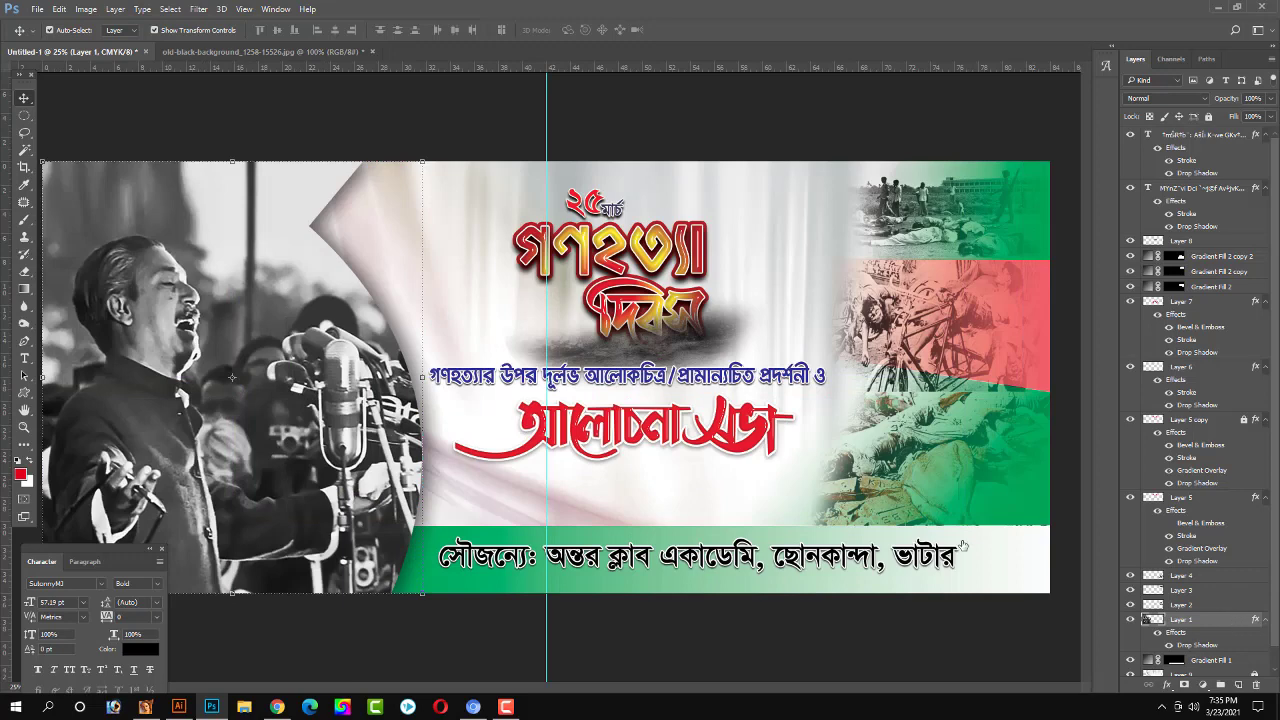
Give the portrait layer a Multiply drop shadow with 22 px distance and 40% spread.
double_click(1225, 619)
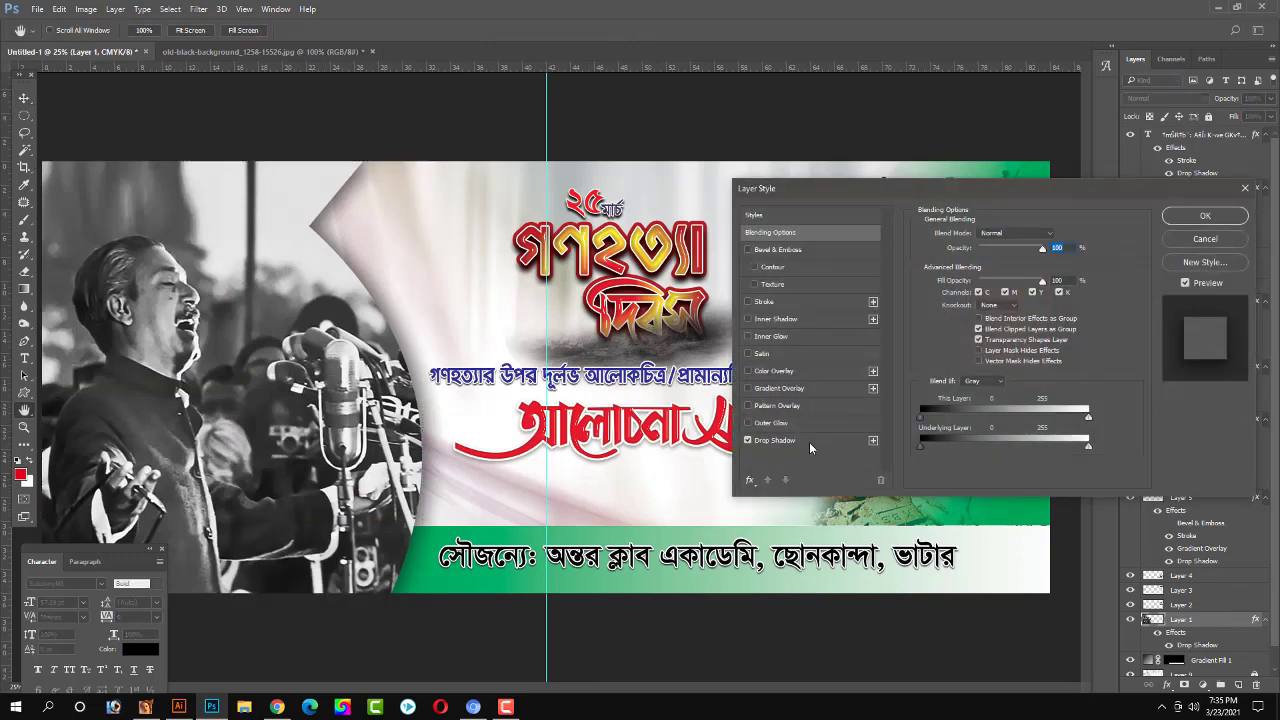
click(809, 442)
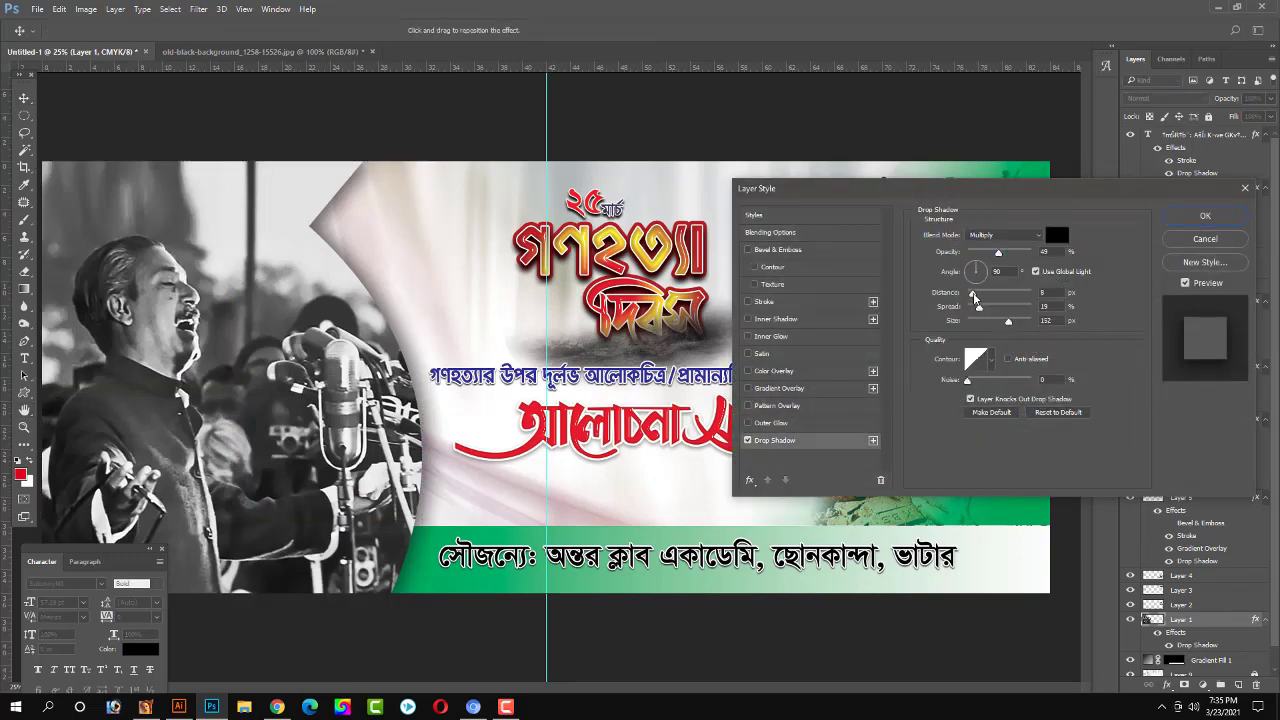
drag(974, 296, 981, 294)
drag(980, 308, 1016, 322)
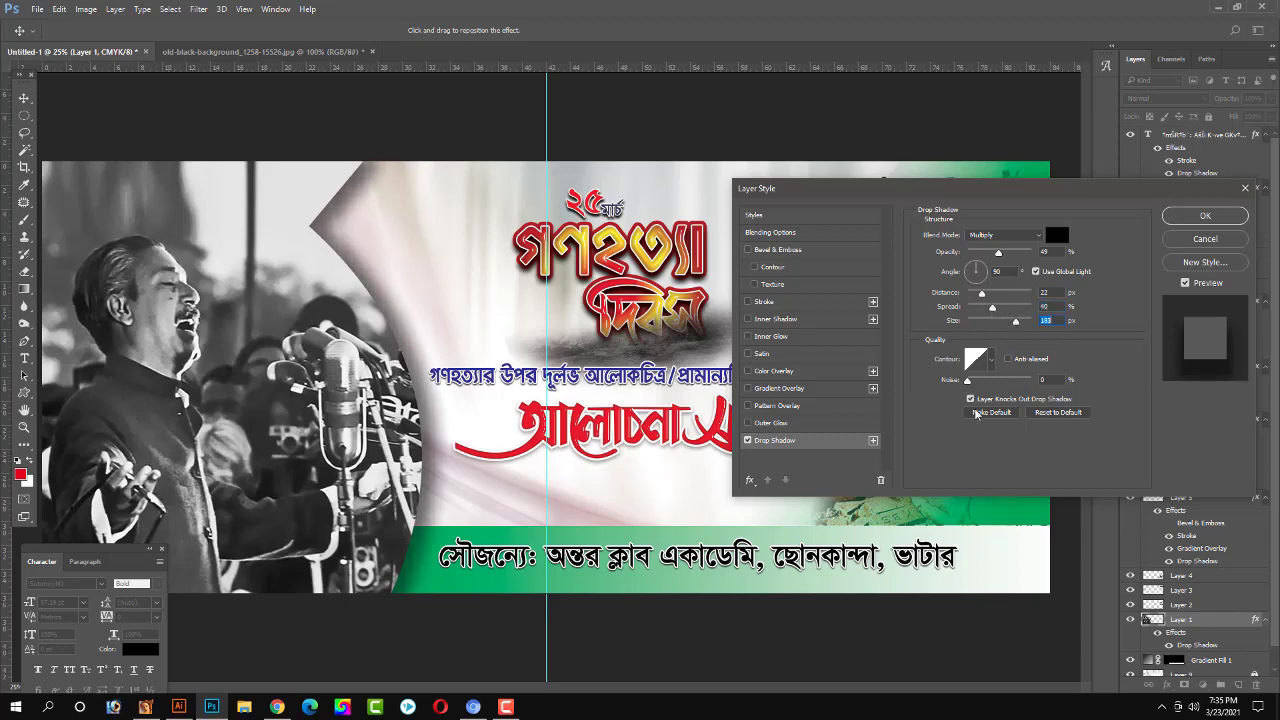
key(Return)
Add the missing vowel sign so the credit's last word reads ভাটারা.
click(352, 508)
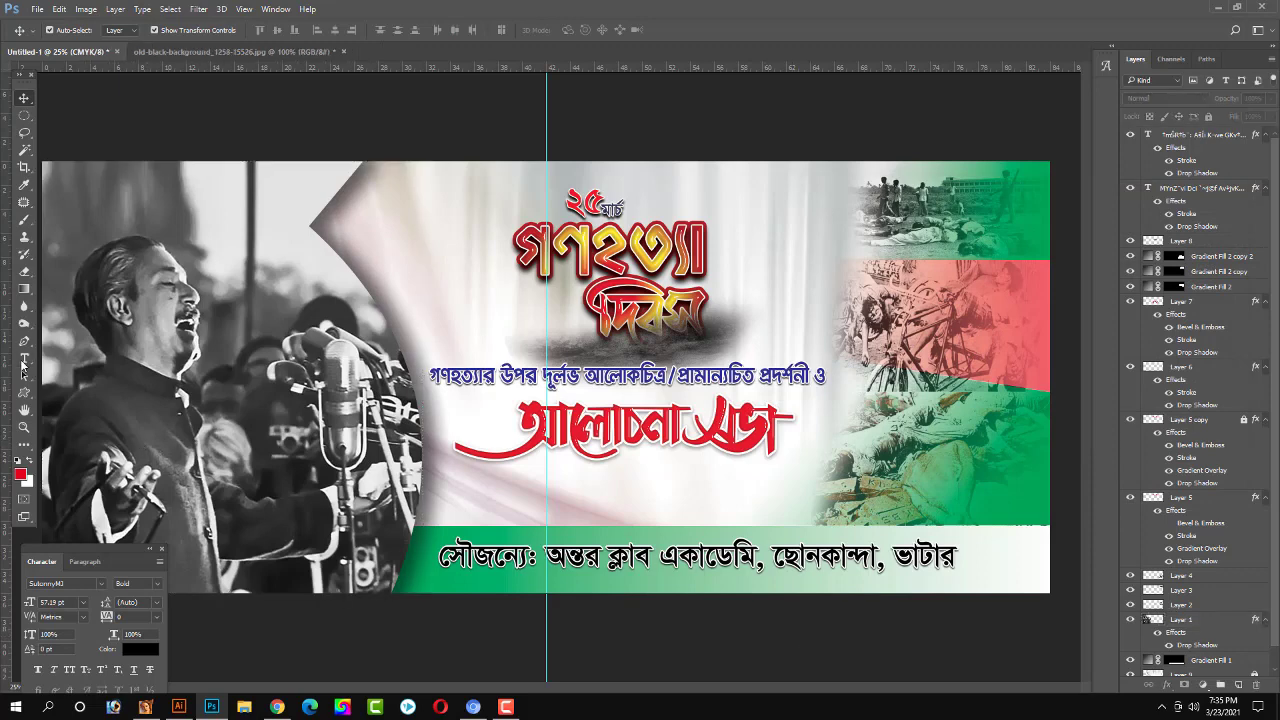
click(24, 358)
click(956, 556)
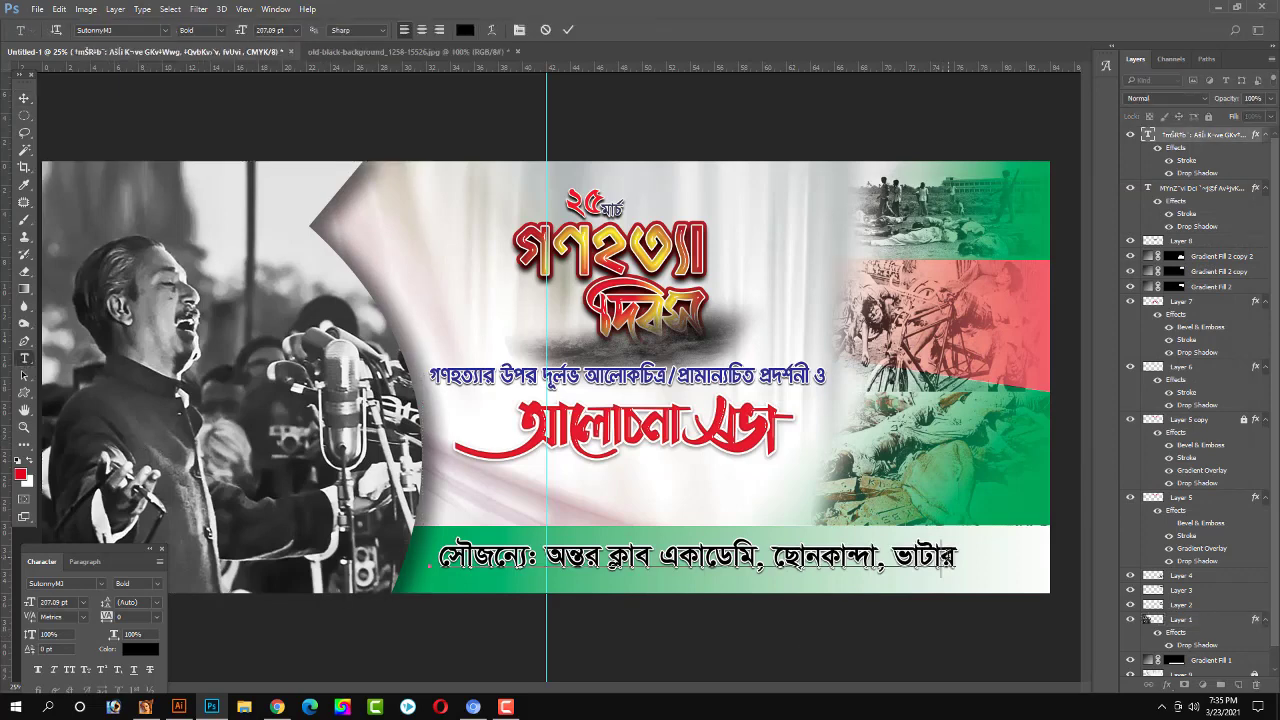
text(v)
key(ctrl+Return)
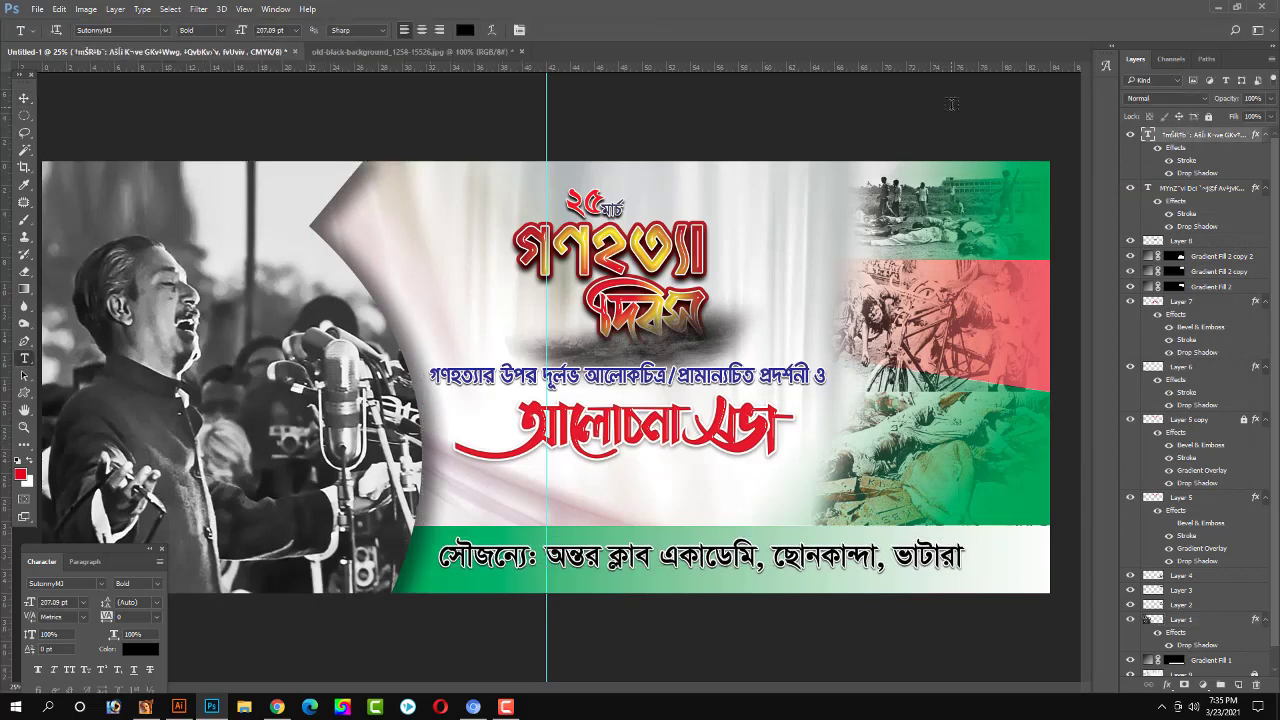
click(24, 97)
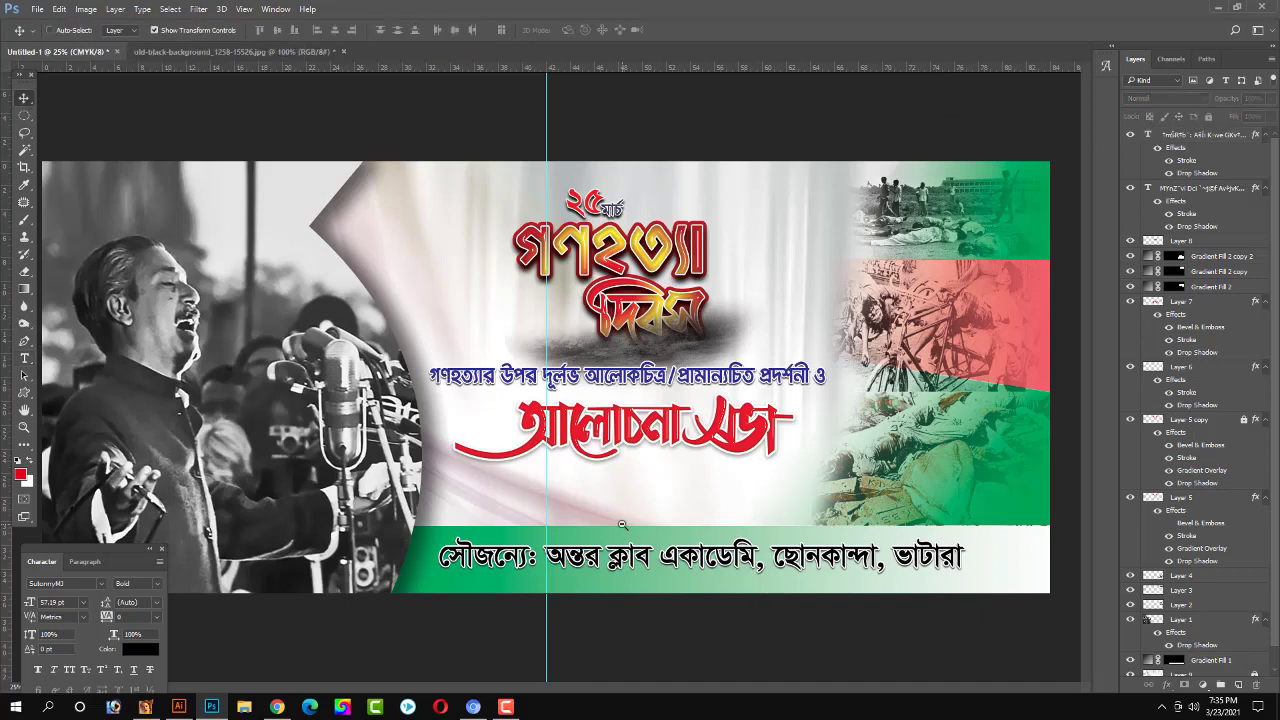
Preview the whole banner fitted to the window and select the portrait layer.
key(ctrl+minus)
key(ctrl+plus)
key(Tab)
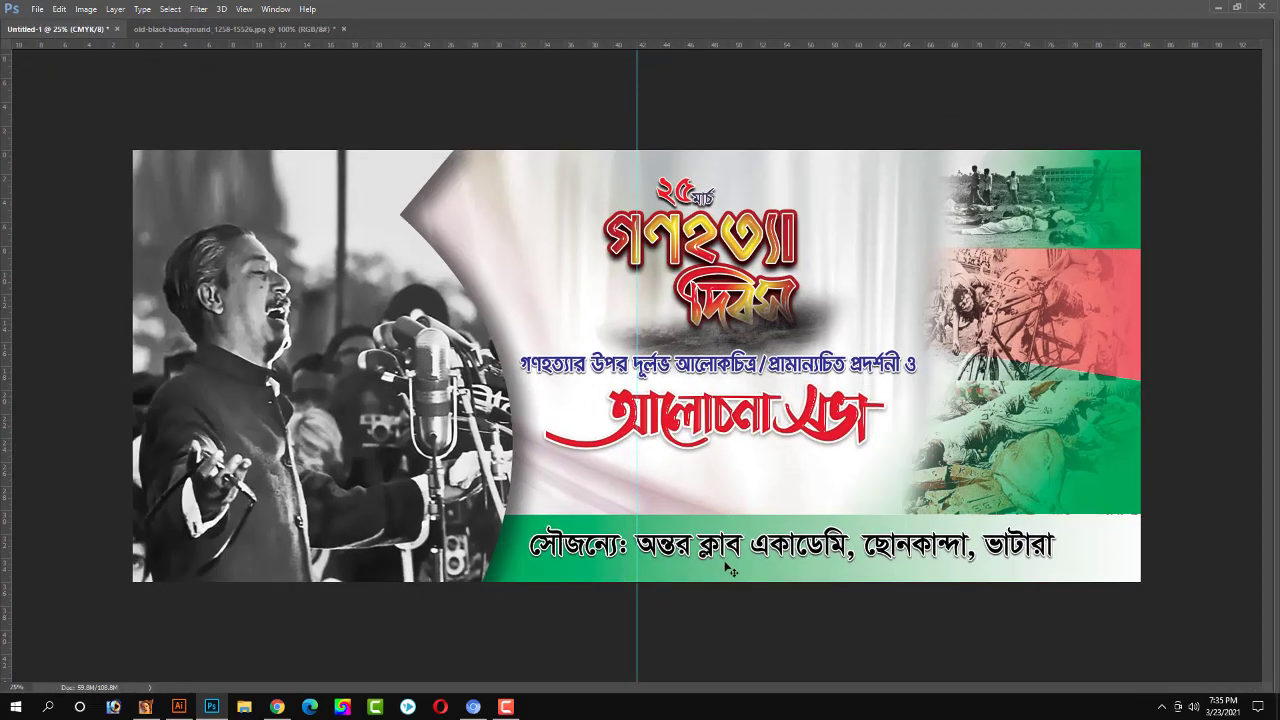
key(ctrl+0)
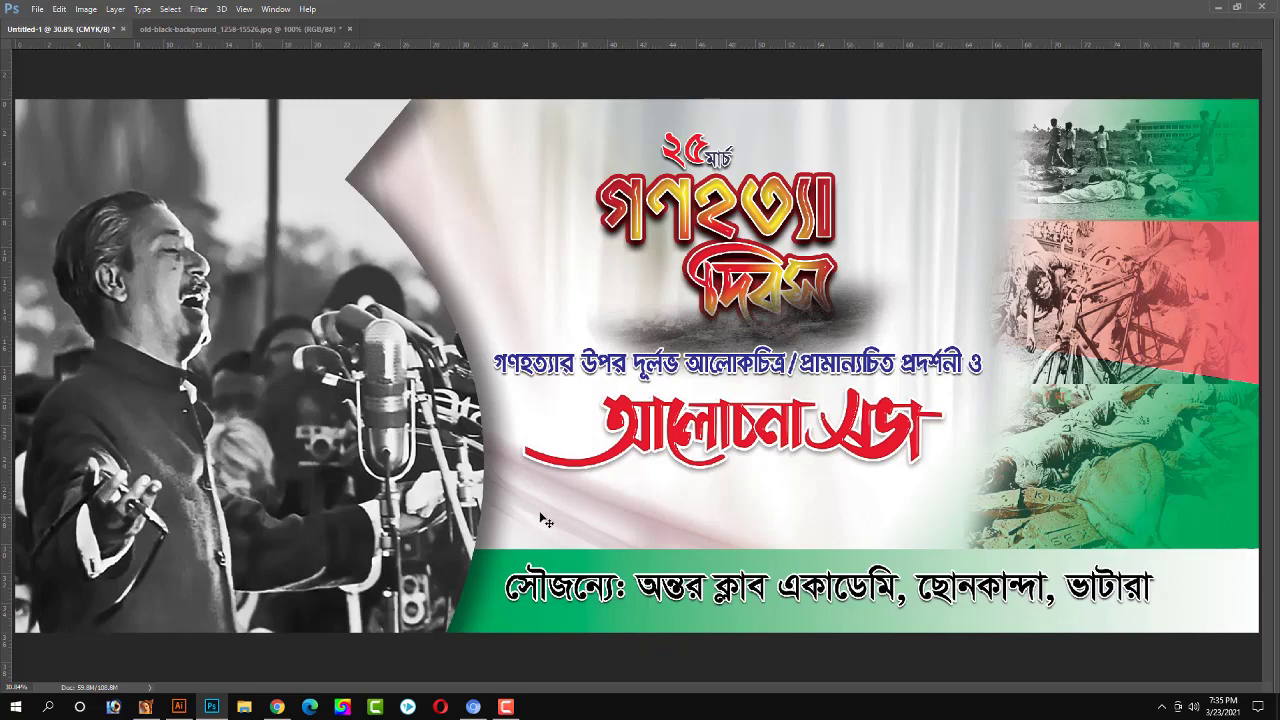
click(369, 440)
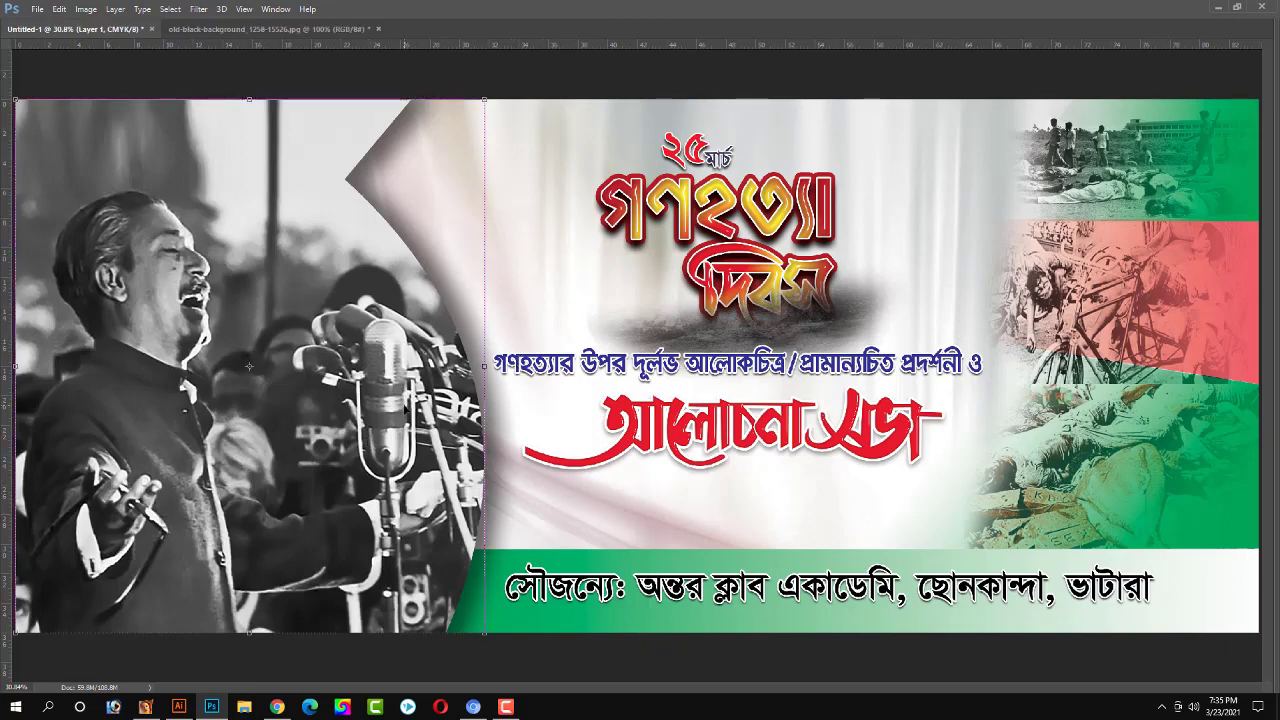
Darken the portrait's midtones with Levels to about 0.74.
key(ctrl+l)
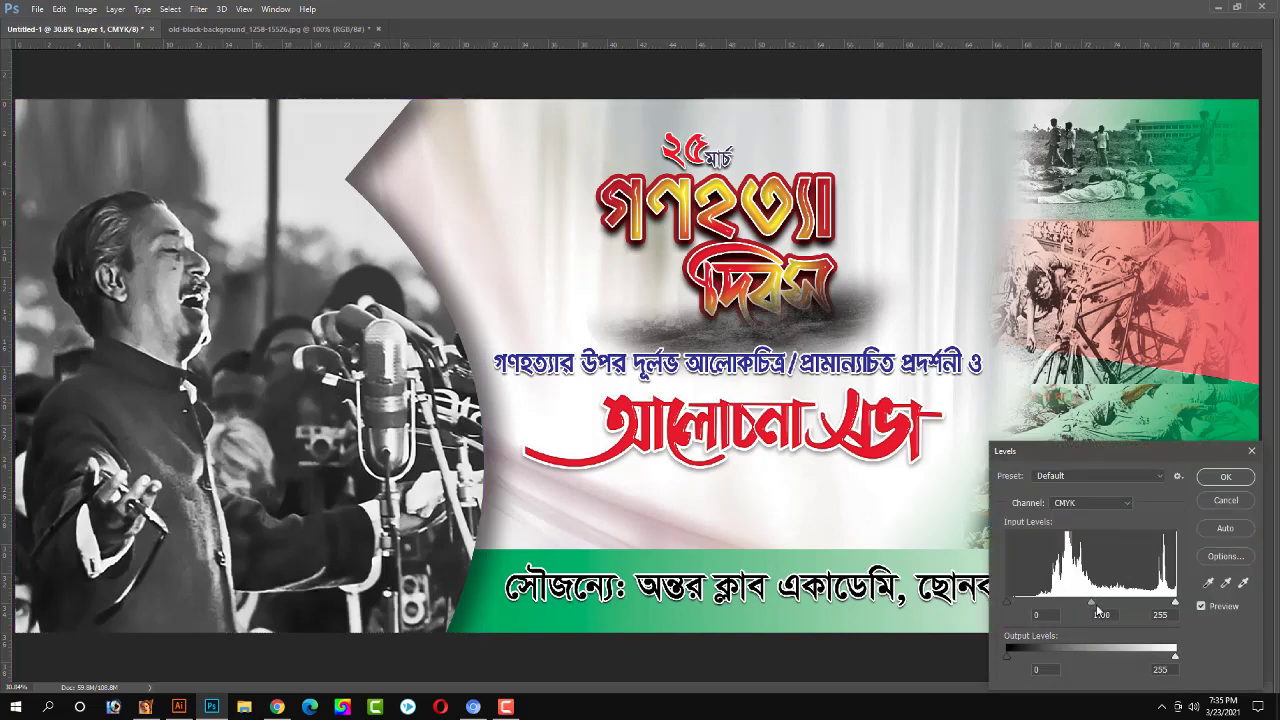
drag(1095, 607, 1108, 607)
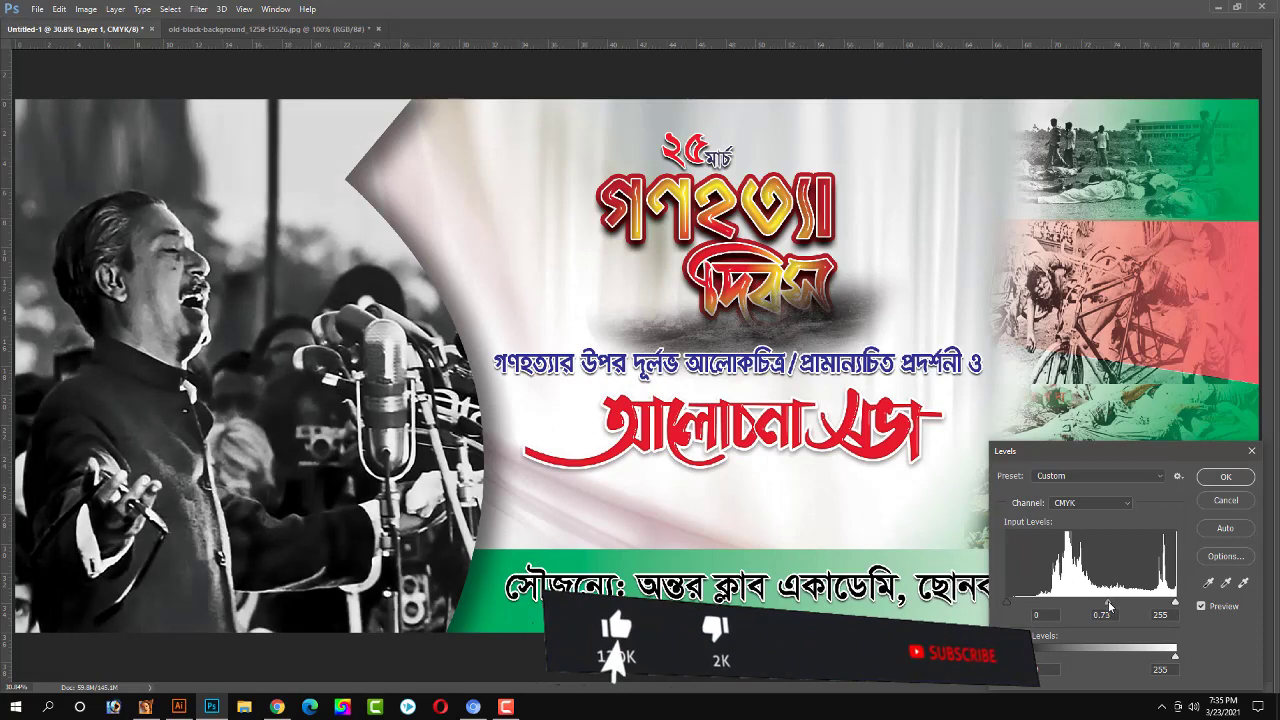
key(Return)
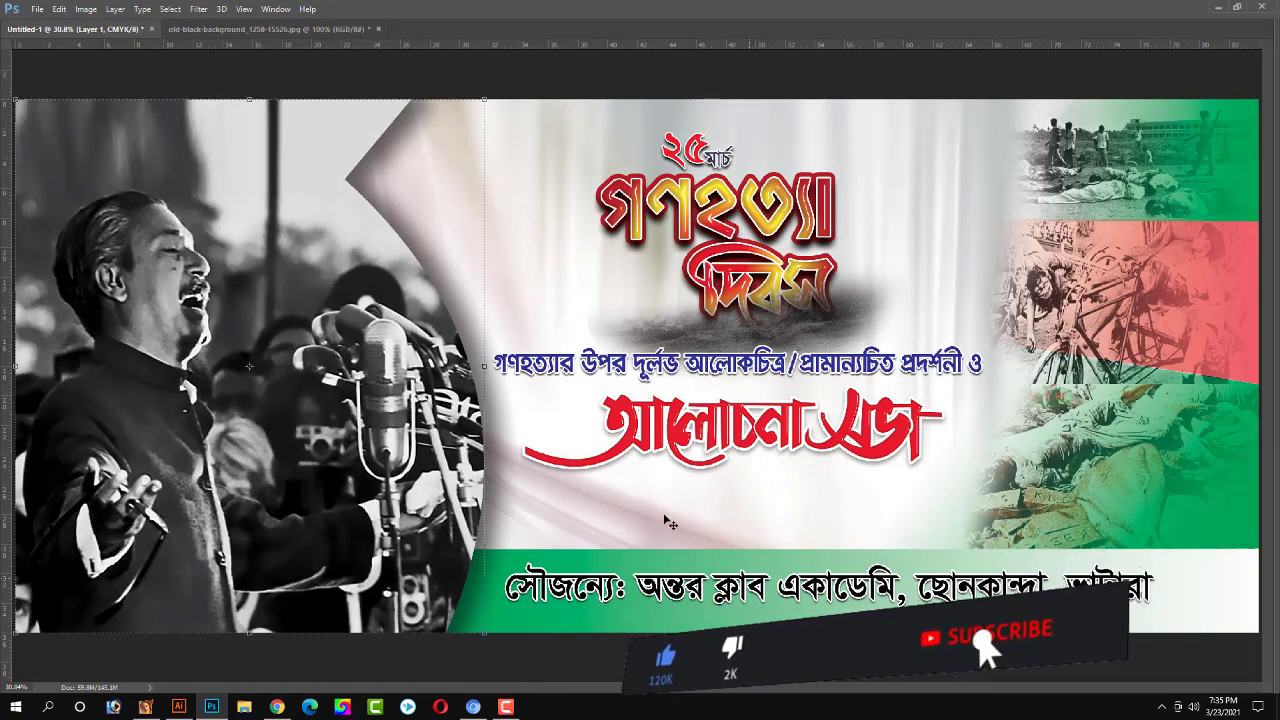
ctrl+click(680, 541)
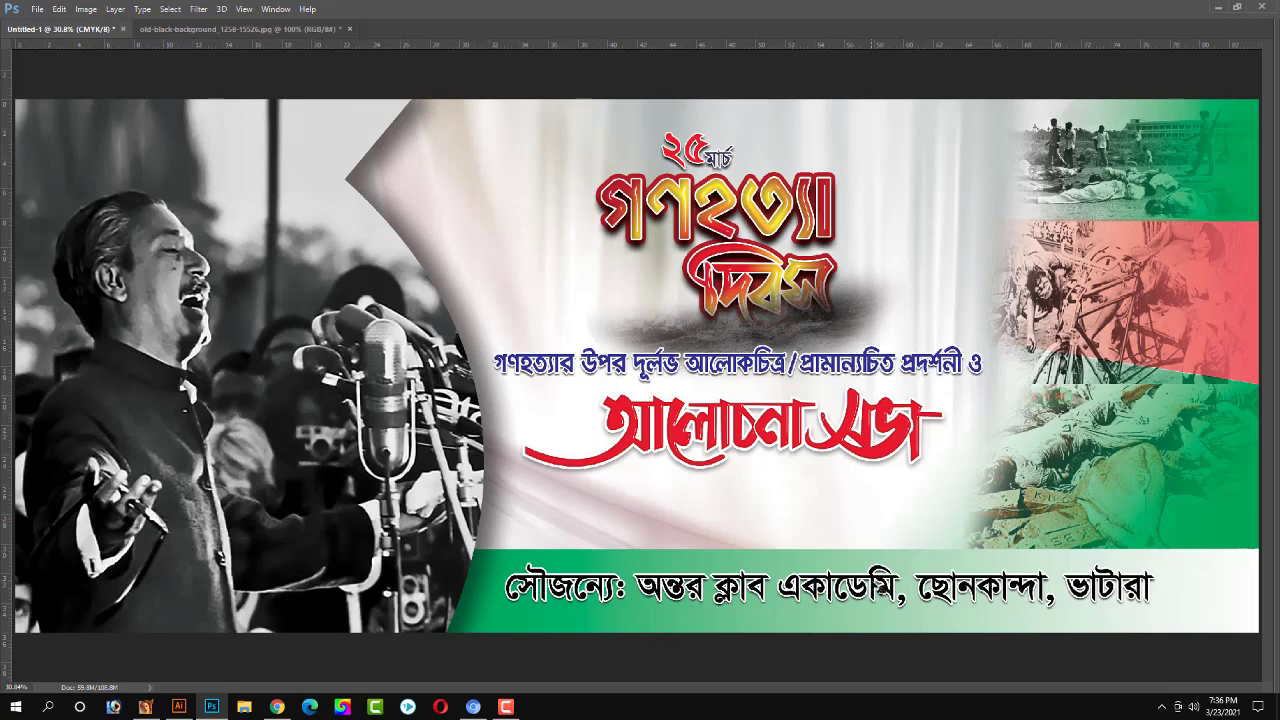
Copy the sponsor line up beside the দিবস title and retype it as ২০২১ উপলক্ষে.
click(876, 588)
drag(884, 594, 884, 309)
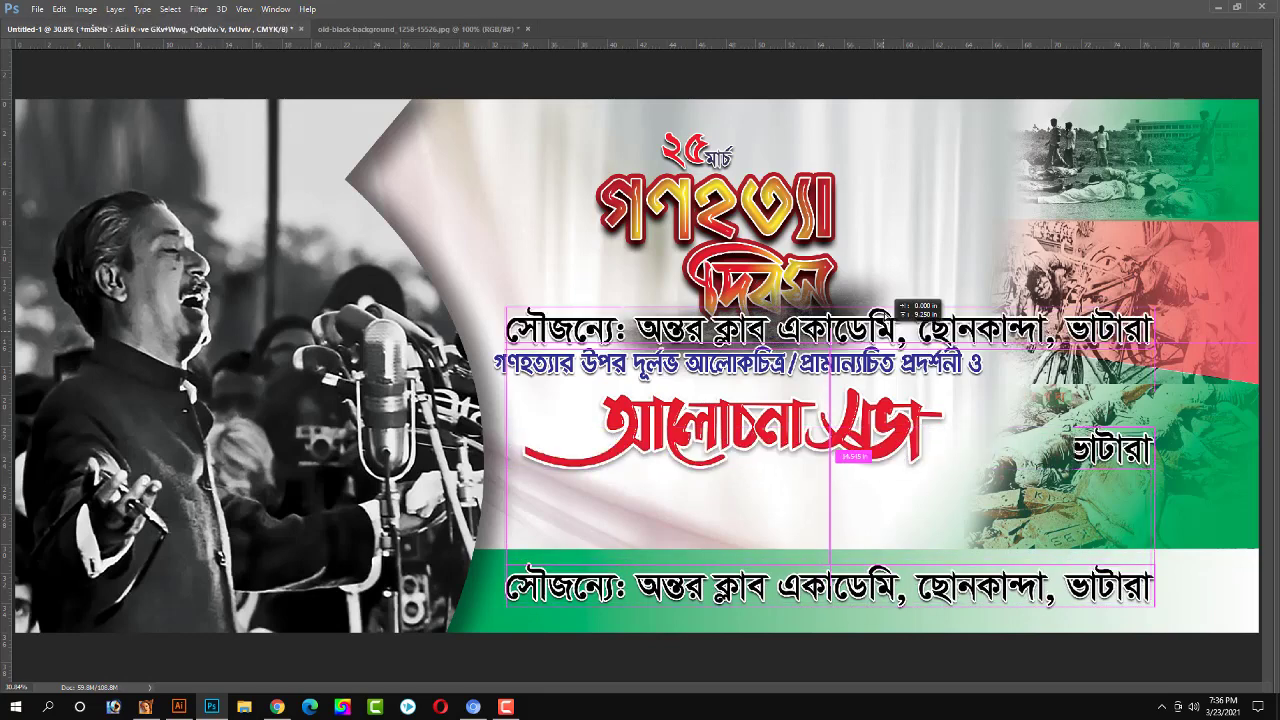
key(Tab)
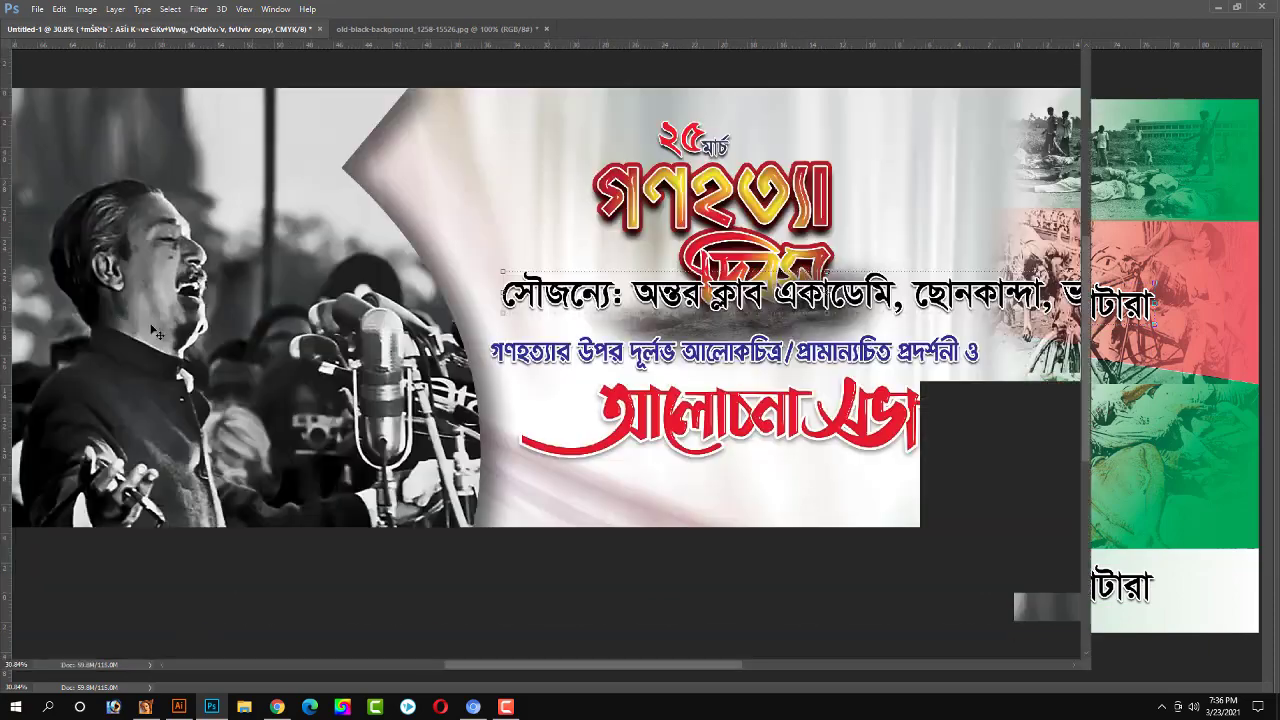
key(t)
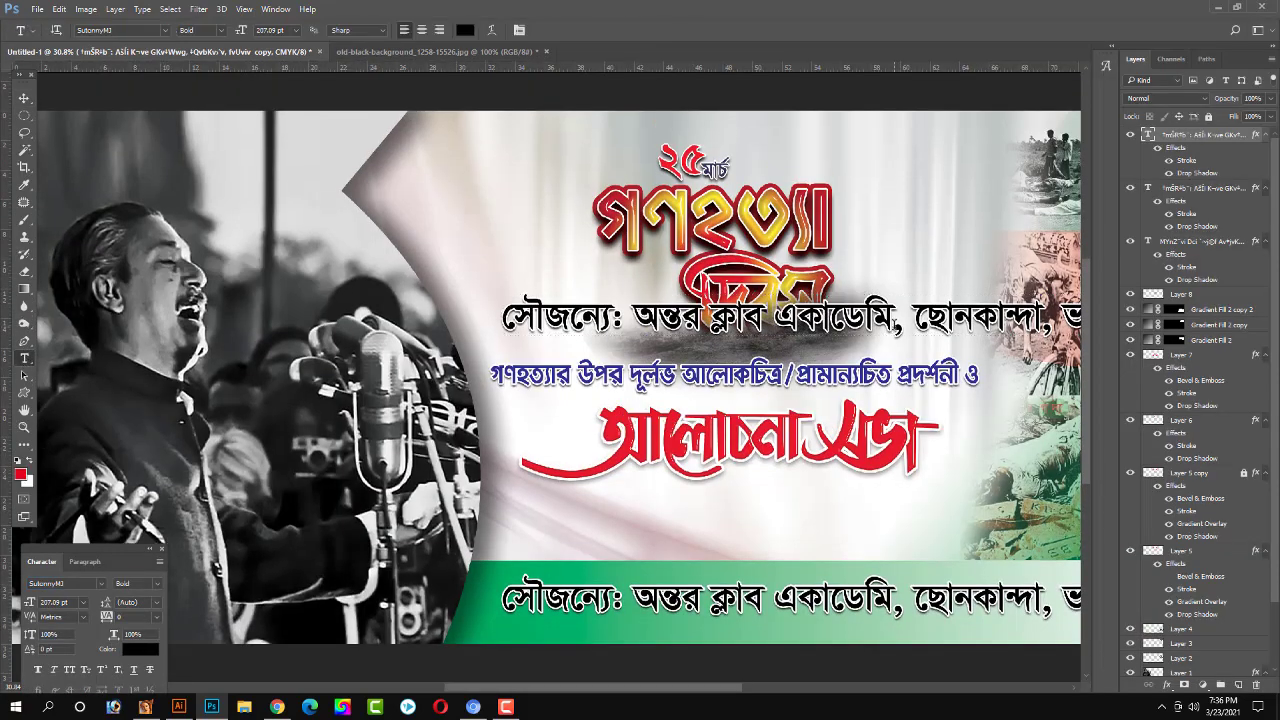
triple_click(706, 310)
text(2)
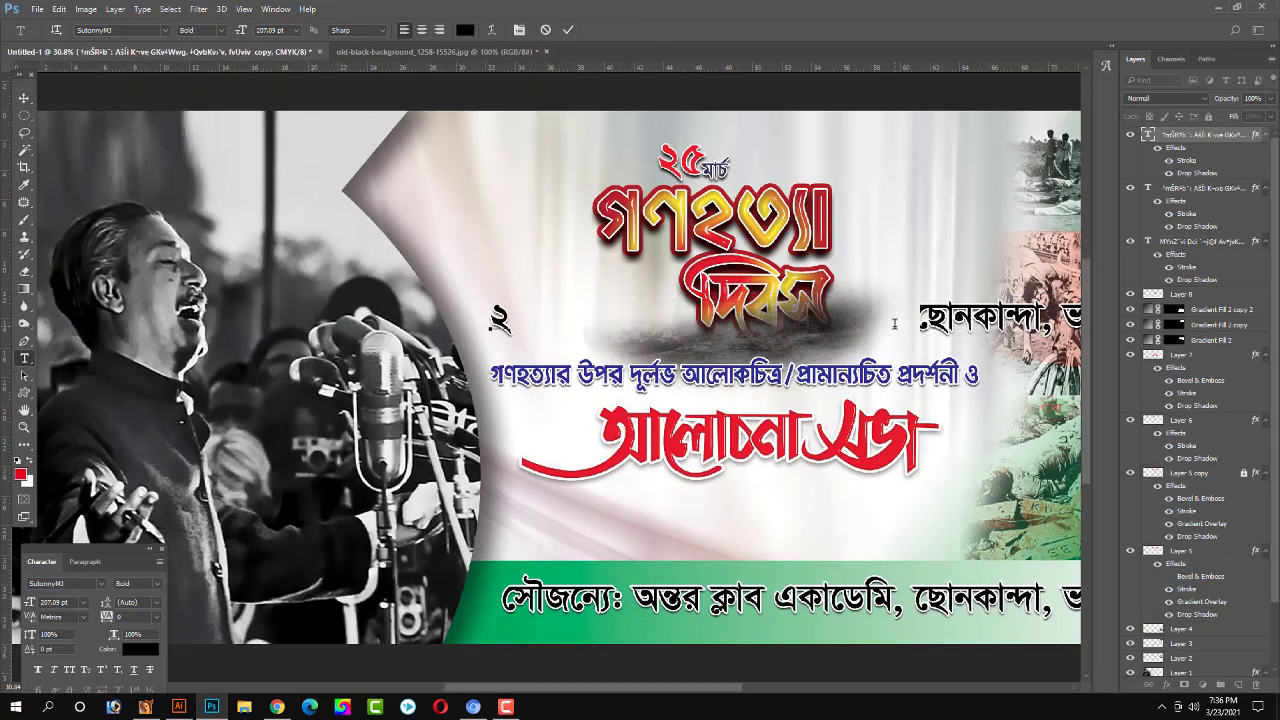
text(021)
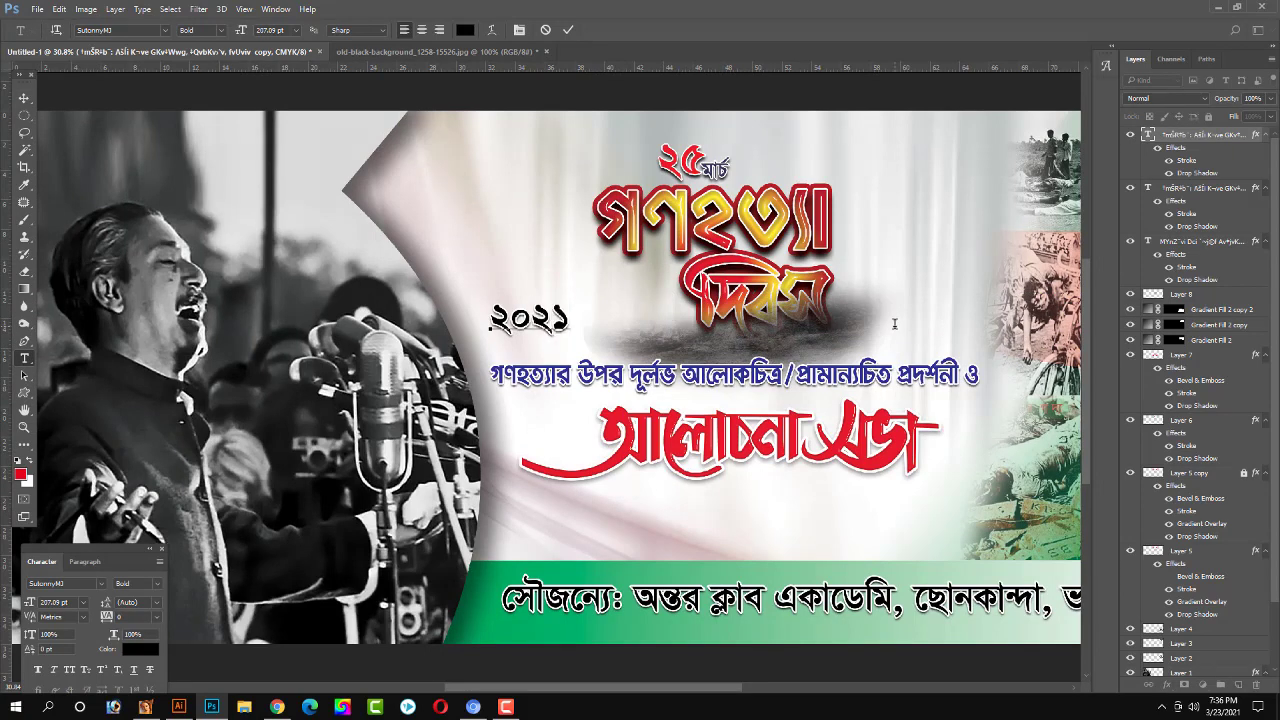
text( উ)
text(পলেক্ষে)
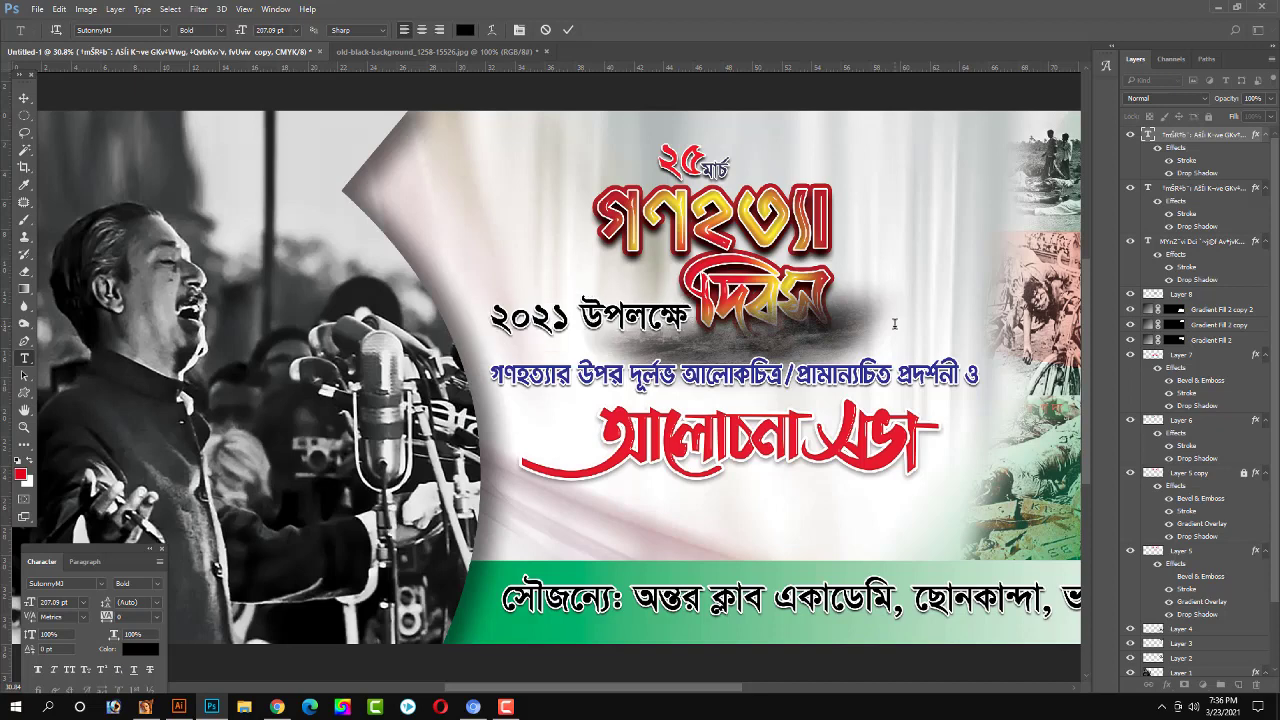
key(ctrl+Return)
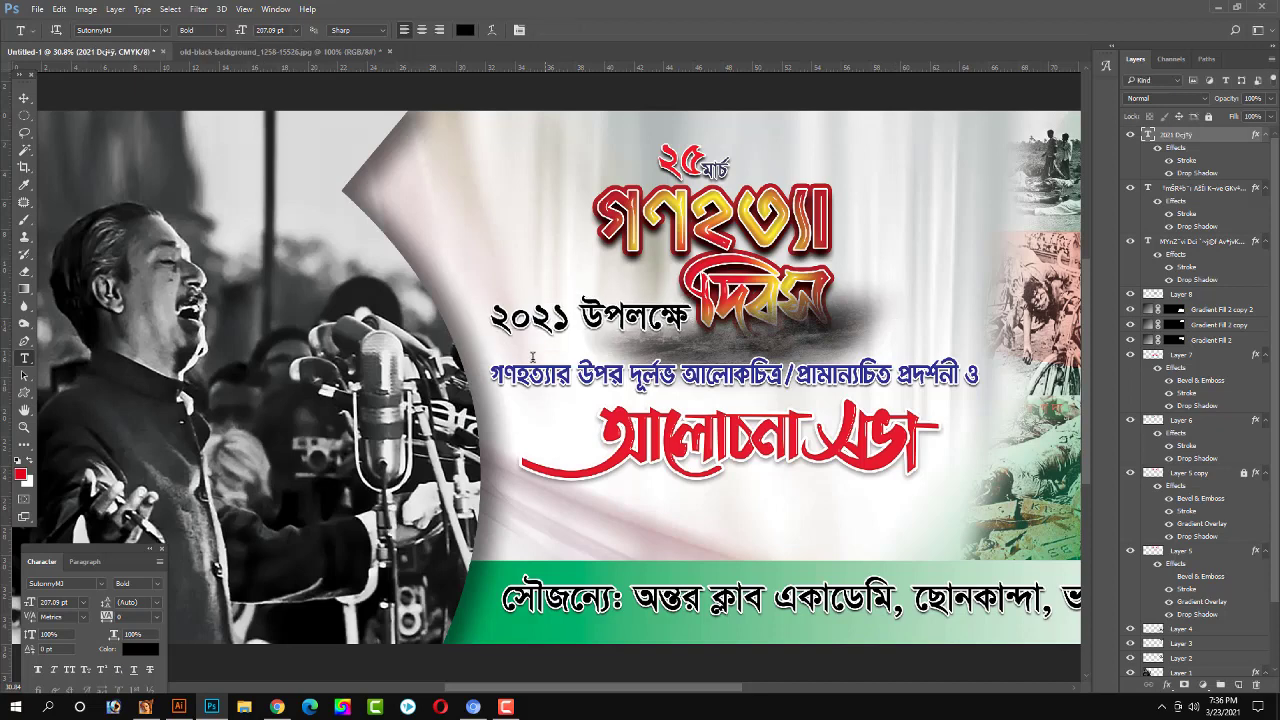
Prefix the date line with a slash and commit it.
click(490, 318)
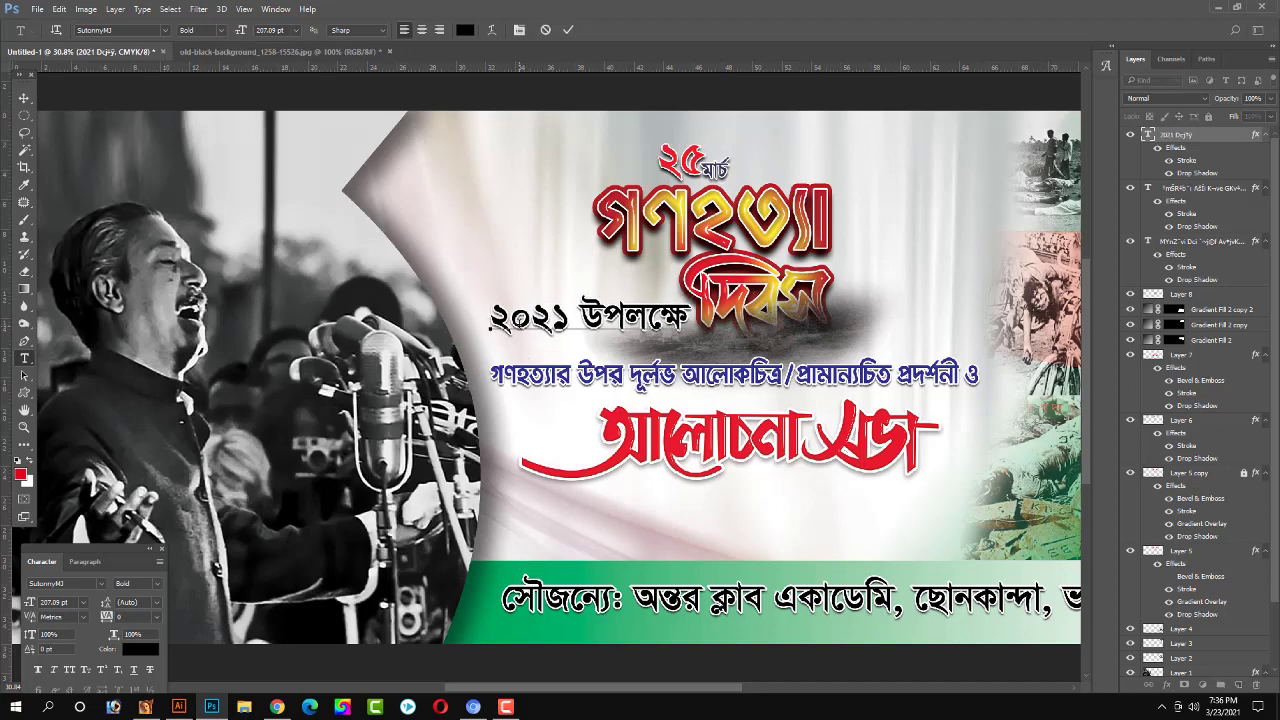
text(/)
key(ctrl+Return)
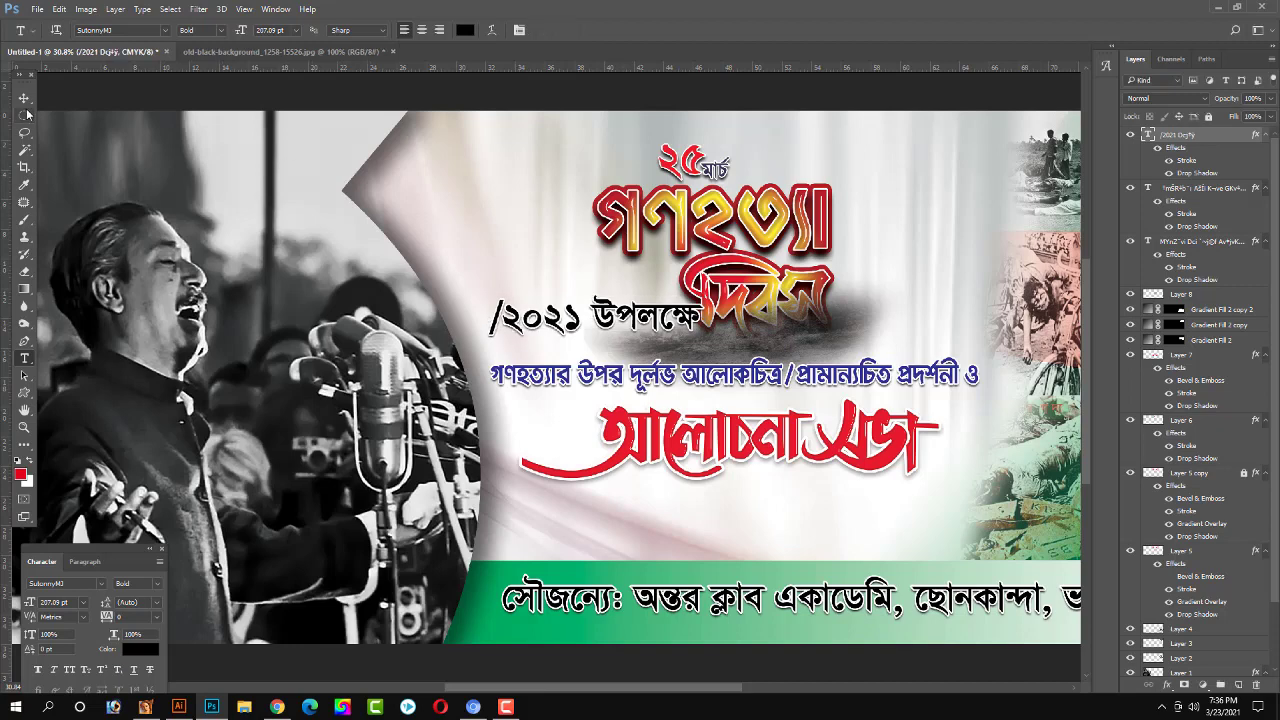
Try shifting the ২৫ মার্চ, গণহত্যা দিবস and smoke layers left, then undo it.
click(24, 98)
click(693, 165)
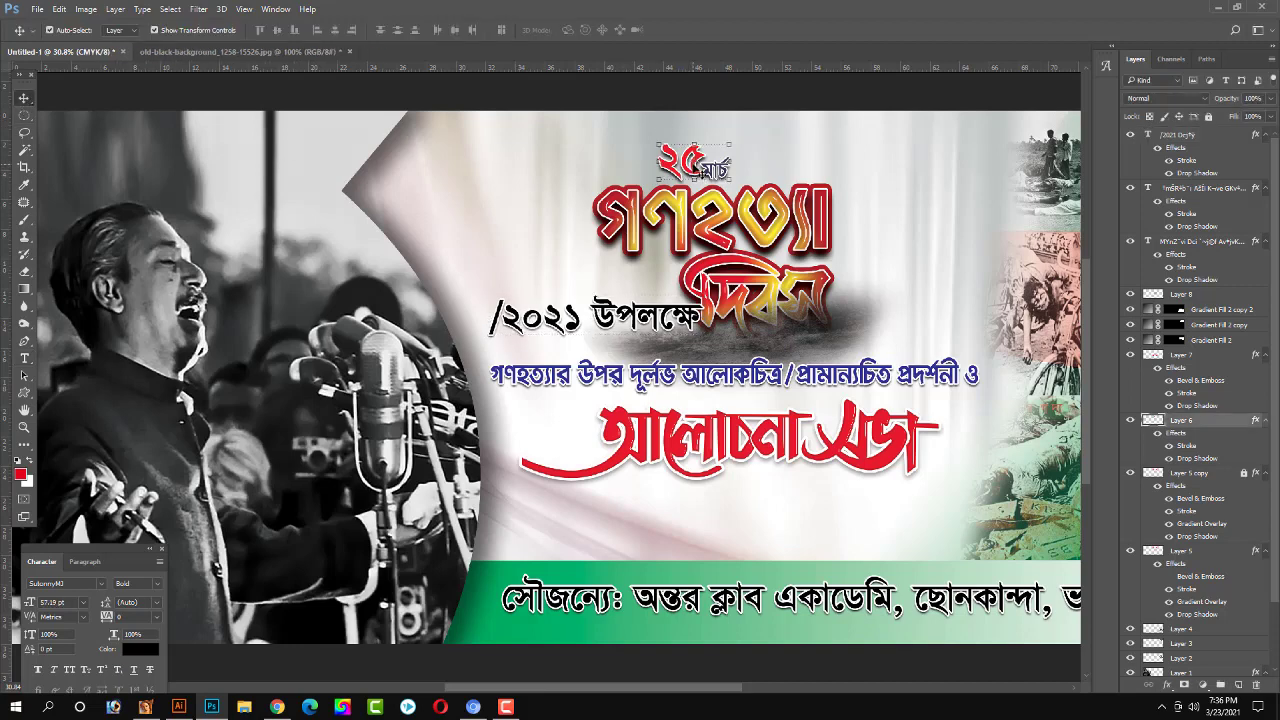
shift+click(772, 210)
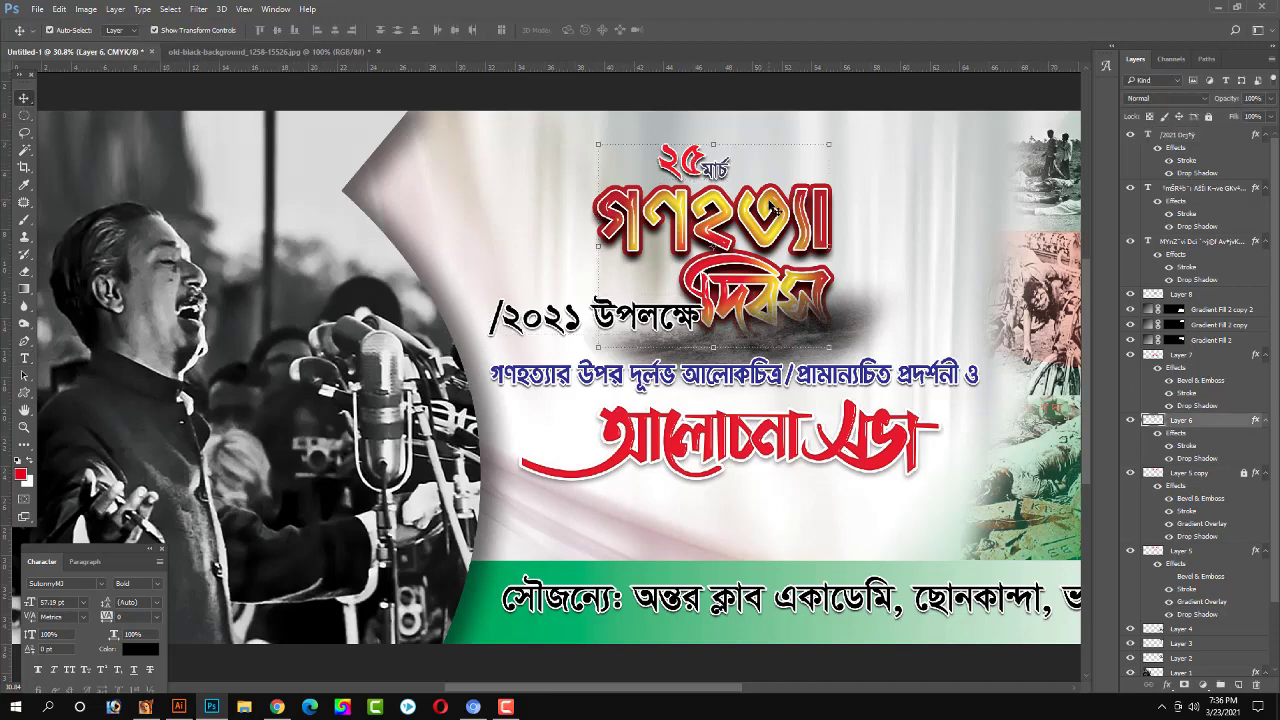
shift+click(770, 333)
drag(745, 270, 713, 267)
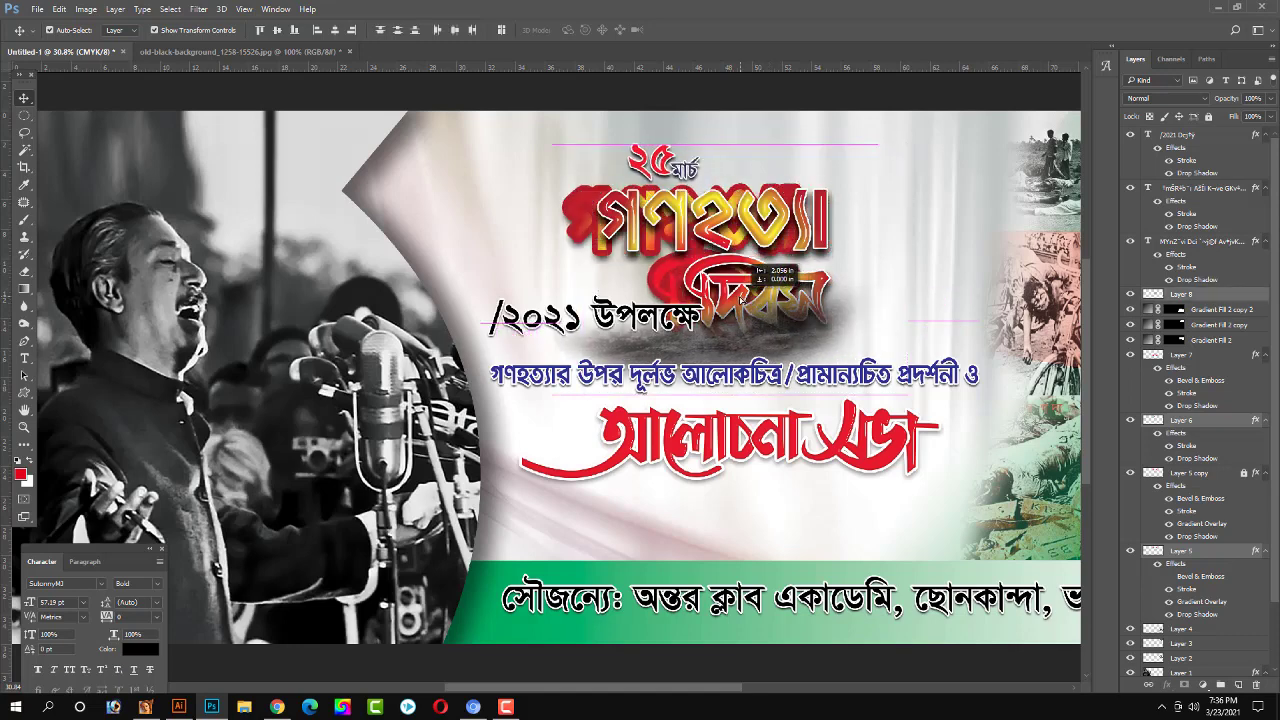
key(ctrl+z)
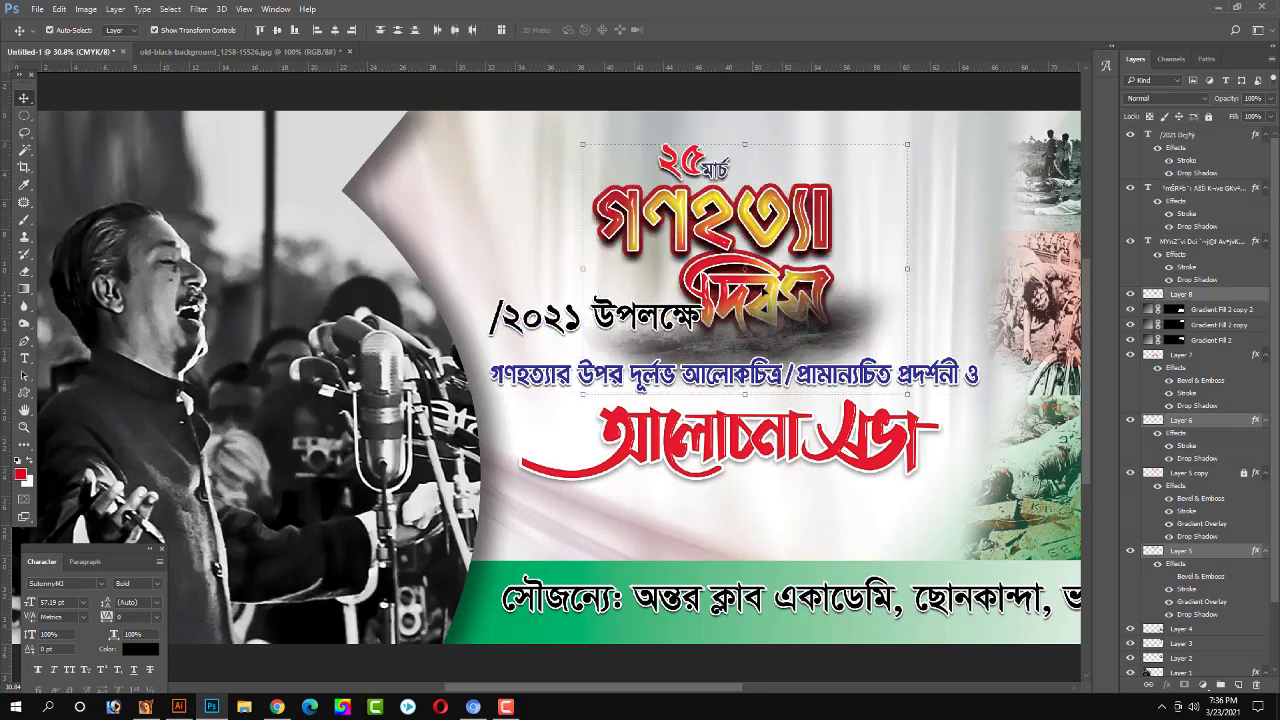
click(688, 106)
Select all title layers via Layer 5 copy, move them left and nudge them up two pixels.
right_click(772, 205)
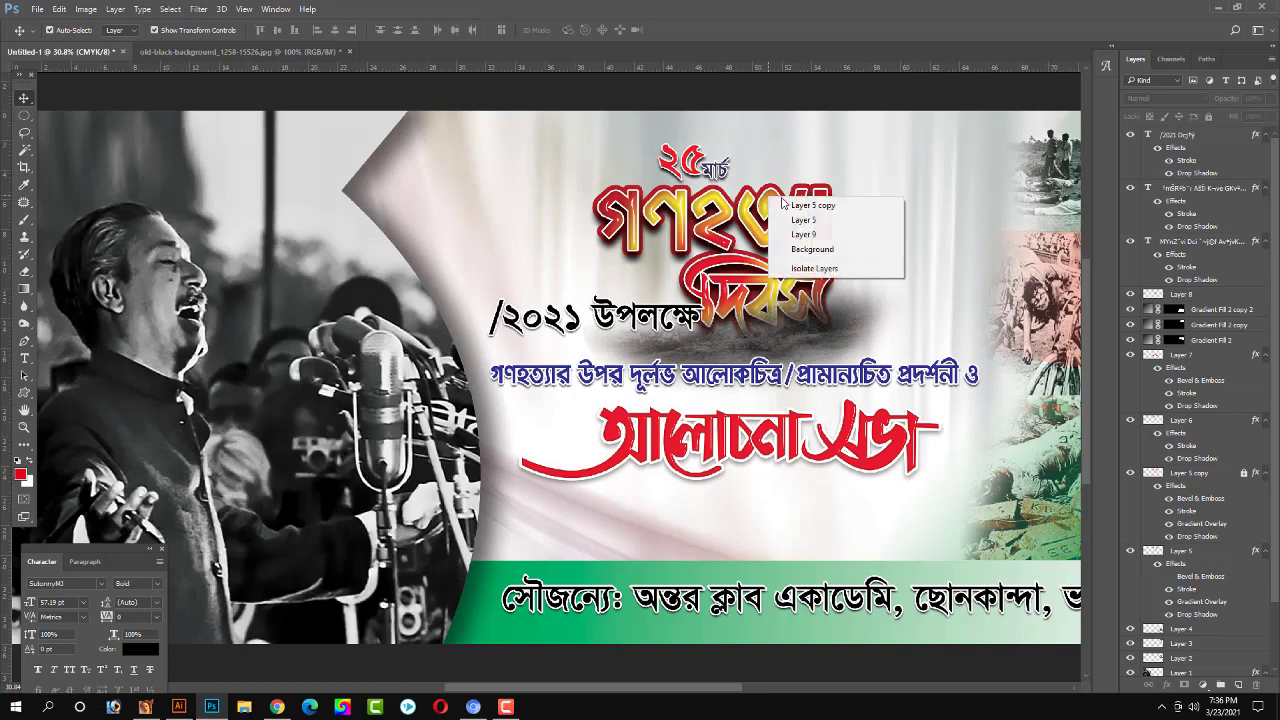
click(789, 206)
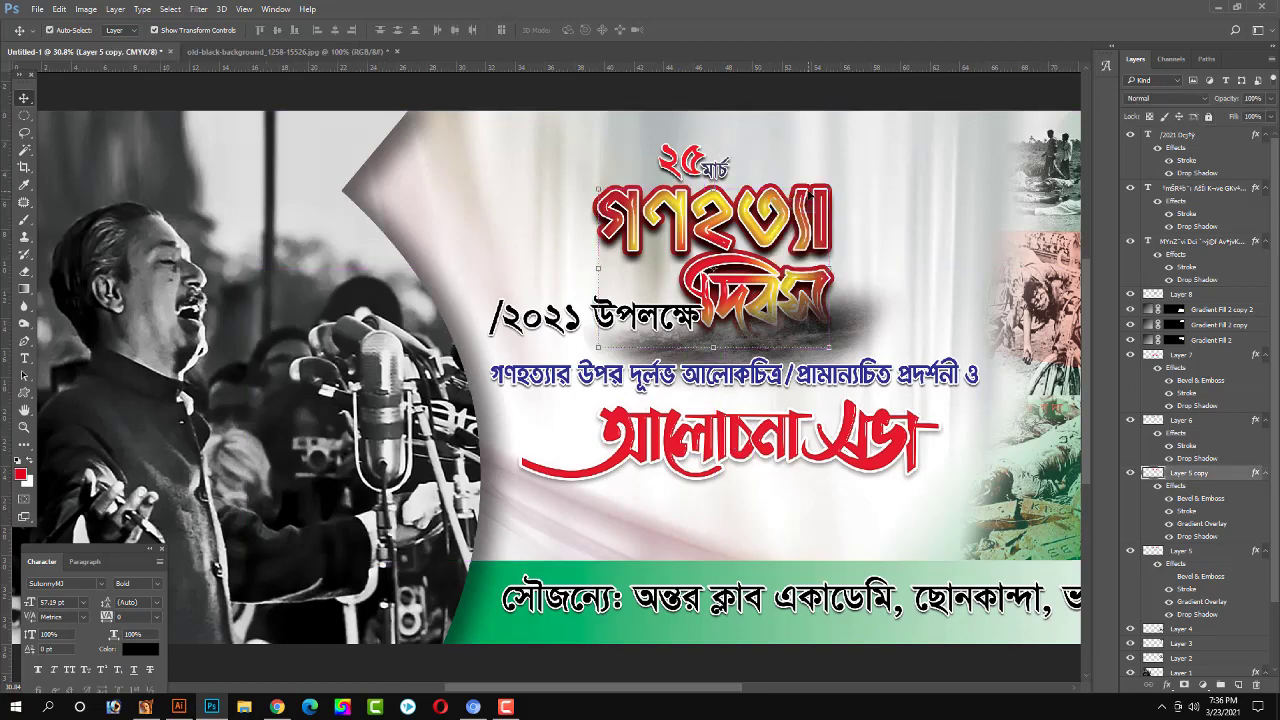
mouse_move(843, 138)
mouse_down()
mouse_move(771, 252)
mouse_move(825, 295)
mouse_move(825, 280)
mouse_up()
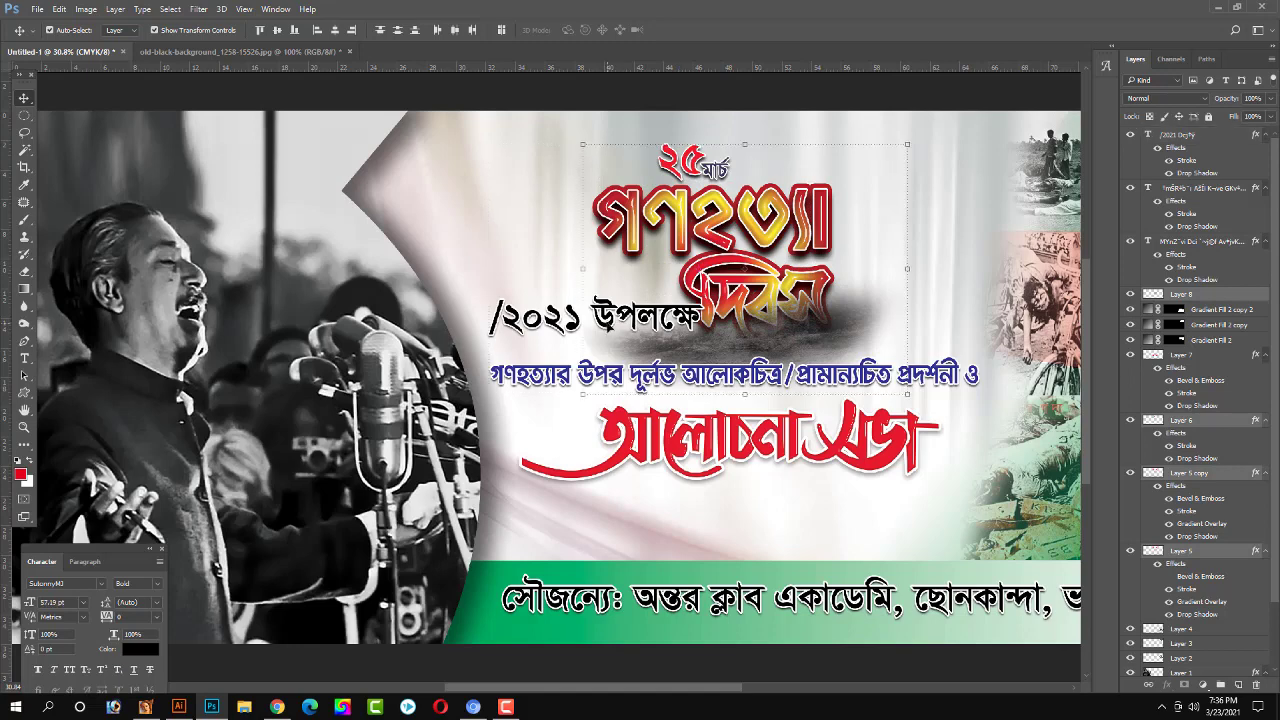
mouse_move(767, 202)
mouse_down()
mouse_move(739, 197)
mouse_move(745, 178)
mouse_up()
key(Up)
key(Up)
key(Up)
key(Up)
key(Up)
key(Up)
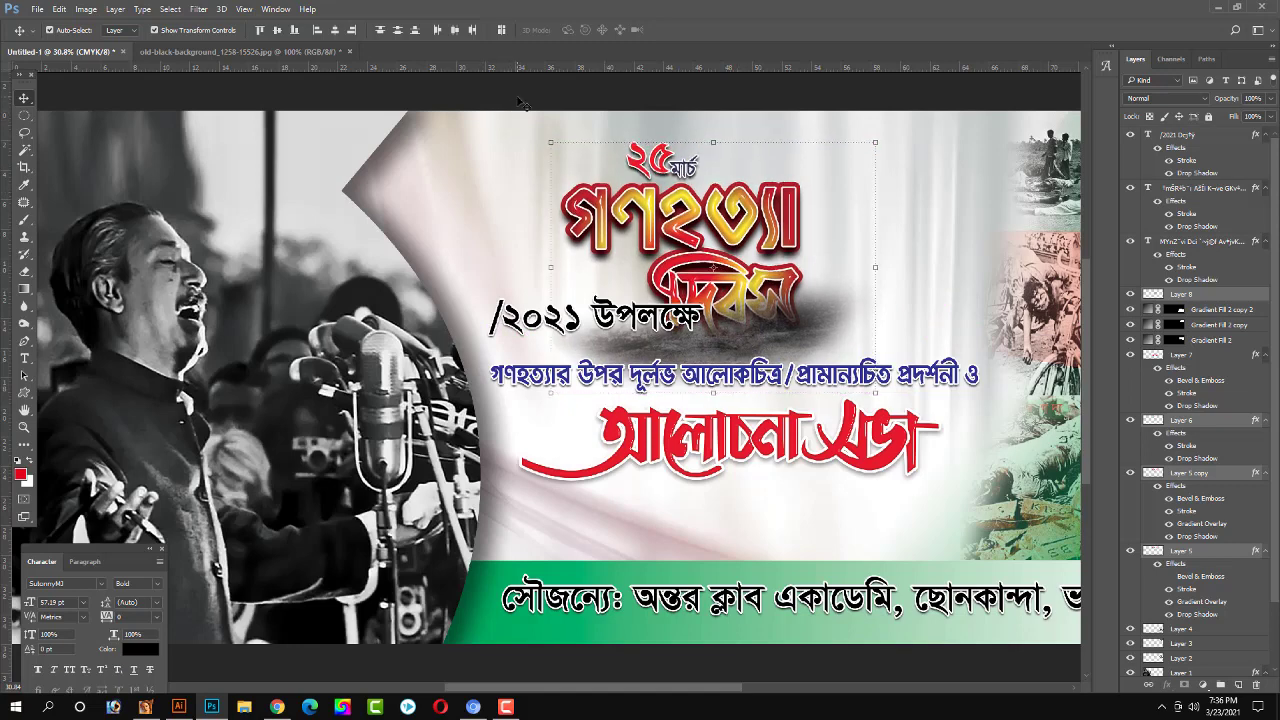
key(Up)
key(Up)
key(Up)
key(Up)
key(Up)
key(Up)
click(520, 101)
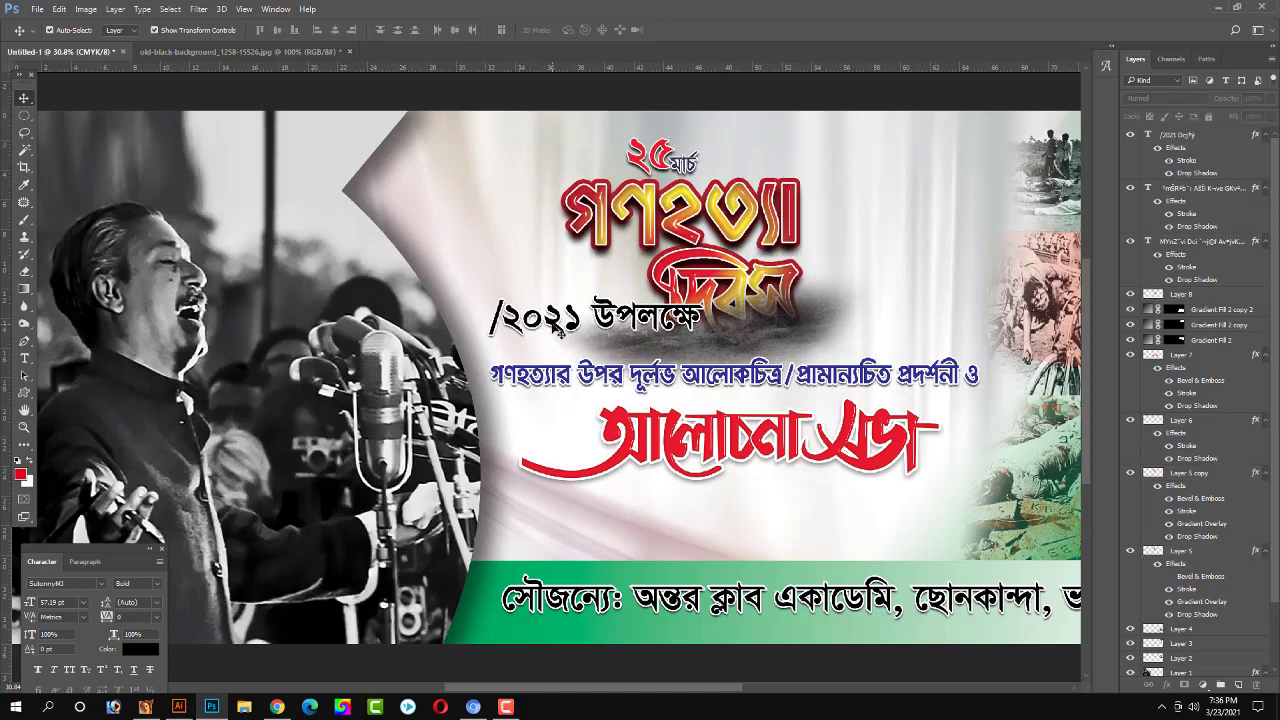
Scale the /২০২১ উপলক্ষে date line to about 68% and place it beside দিবস.
drag(558, 333, 883, 325)
key(ctrl+t)
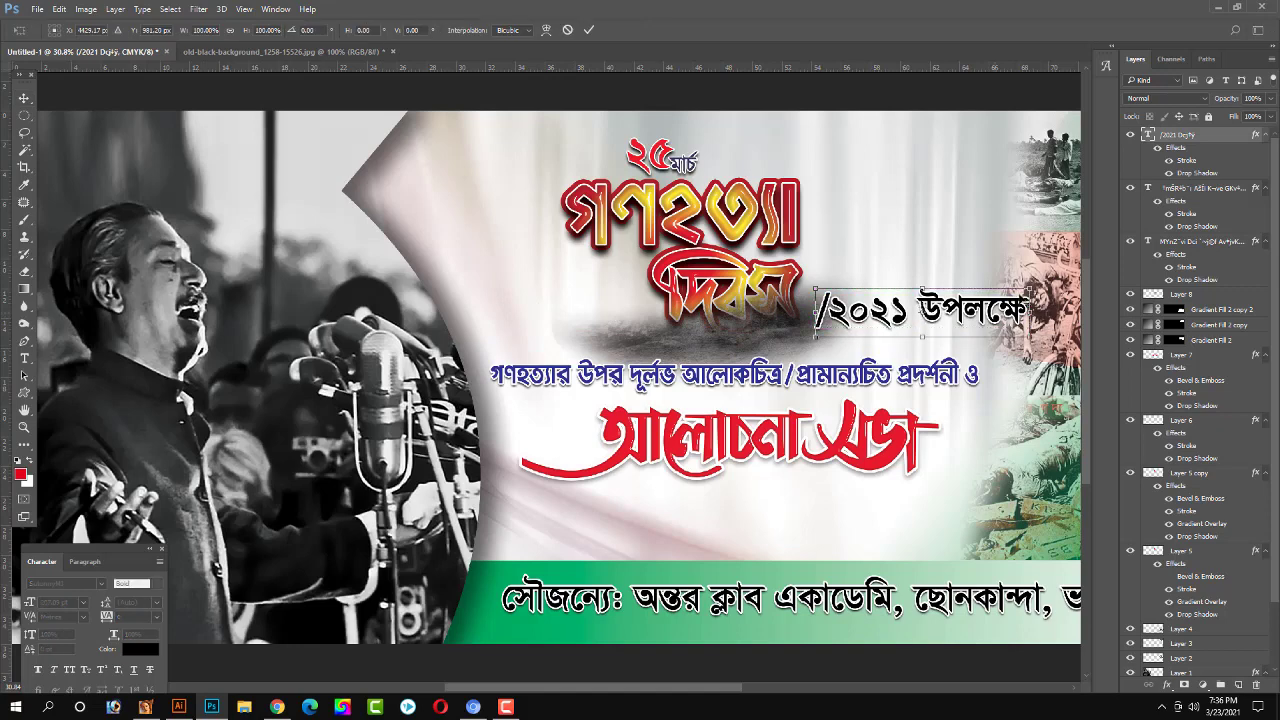
drag(1025, 289, 985, 293)
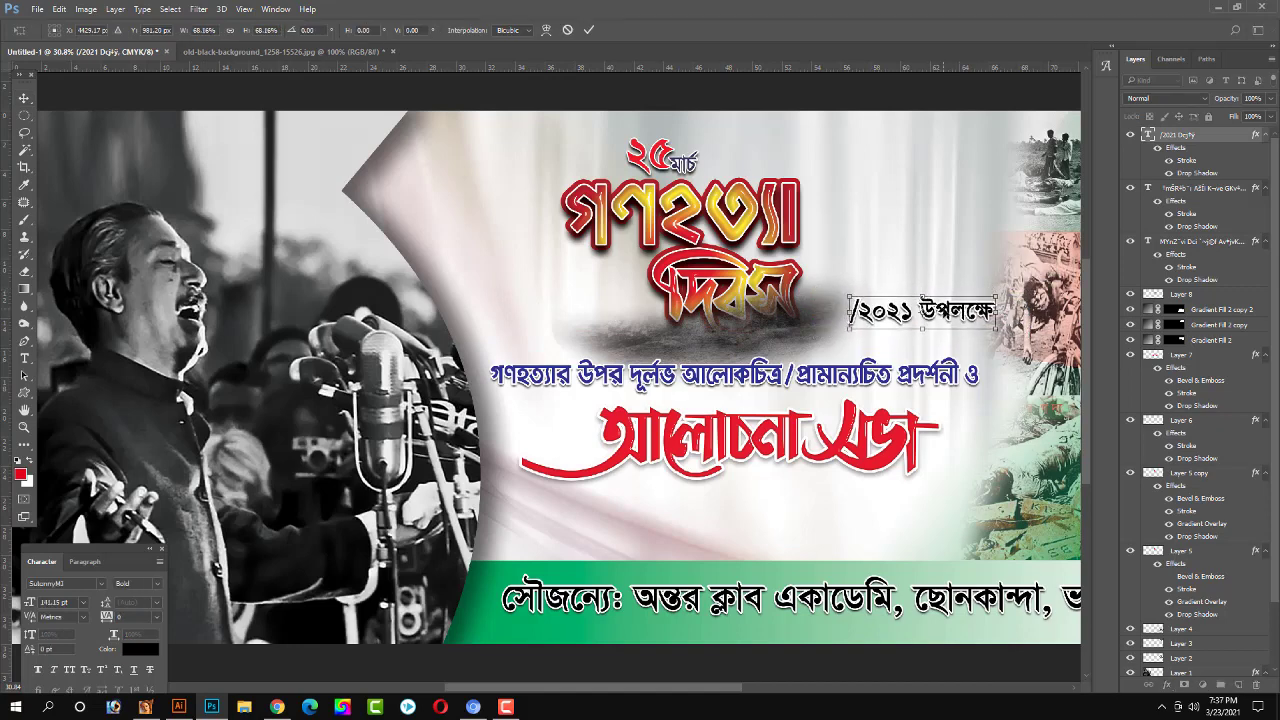
mouse_move(900, 315)
mouse_down()
mouse_move(918, 322)
mouse_move(896, 314)
mouse_up()
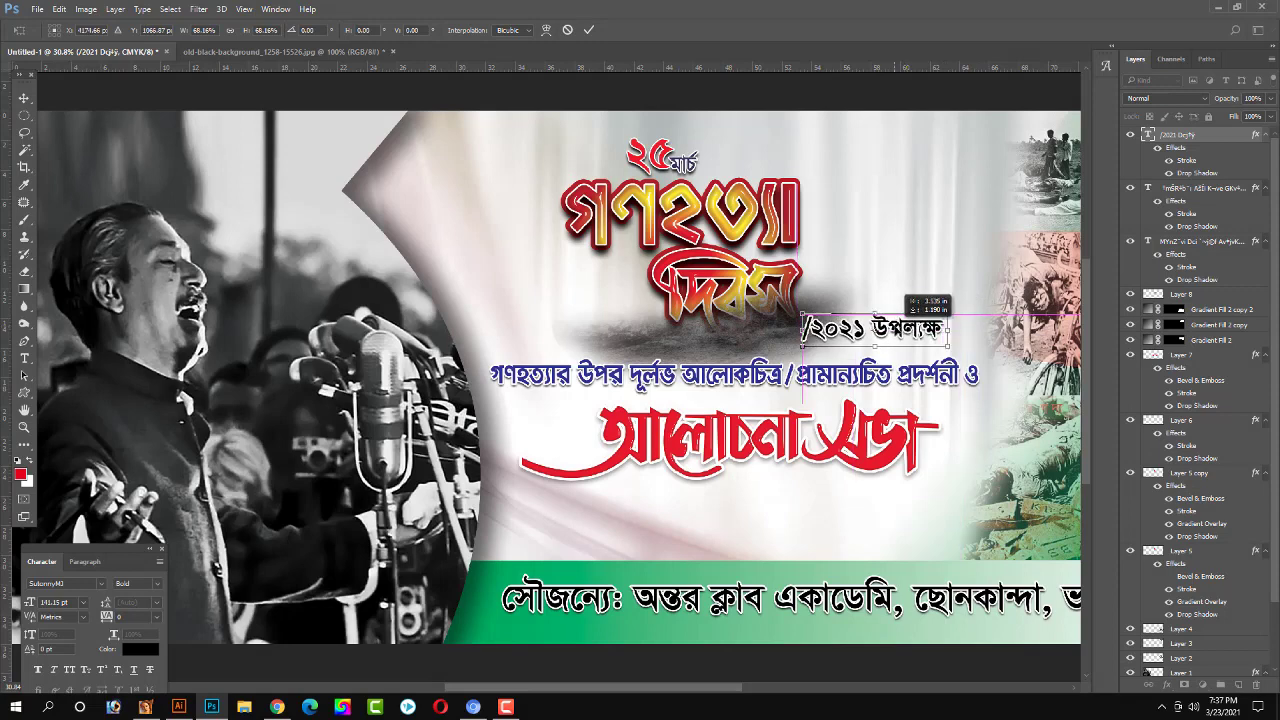
drag(876, 318, 883, 293)
key(Return)
key(Left)
key(Left)
key(Left)
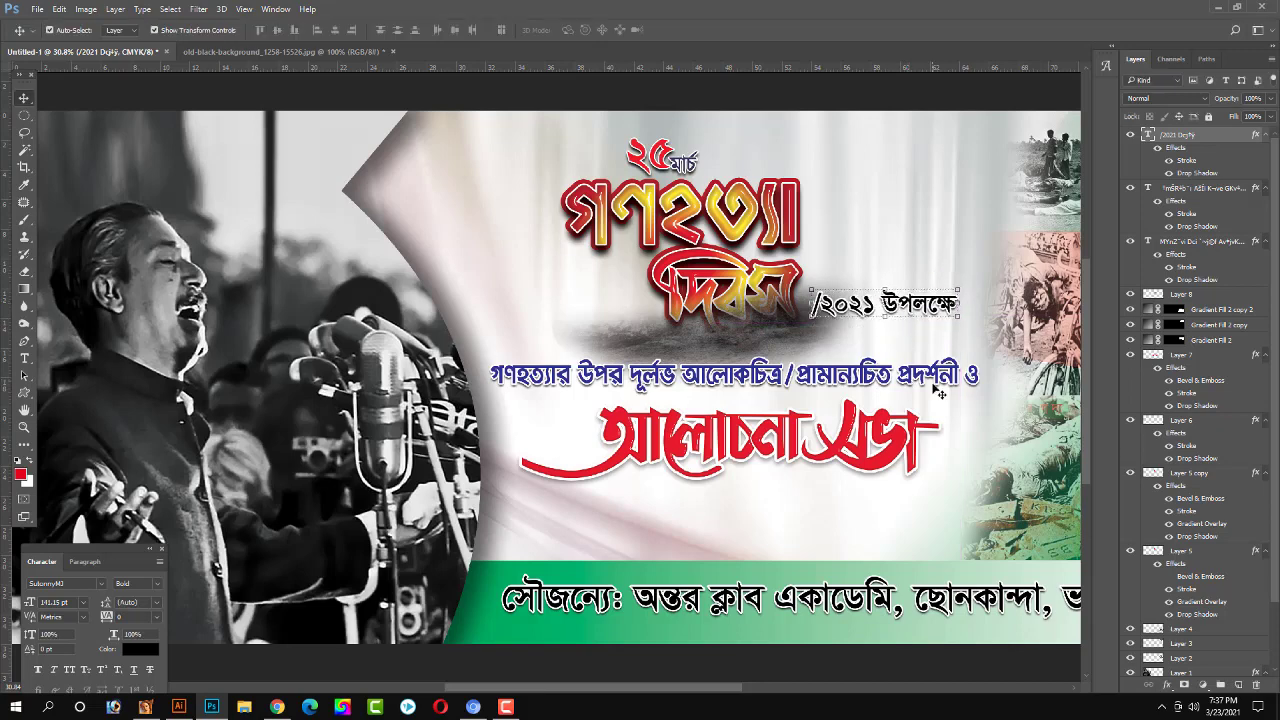
key(Left)
key(Left)
key(Left)
Raise the blue exhibition line two nudges, then reselect the date line.
click(846, 374)
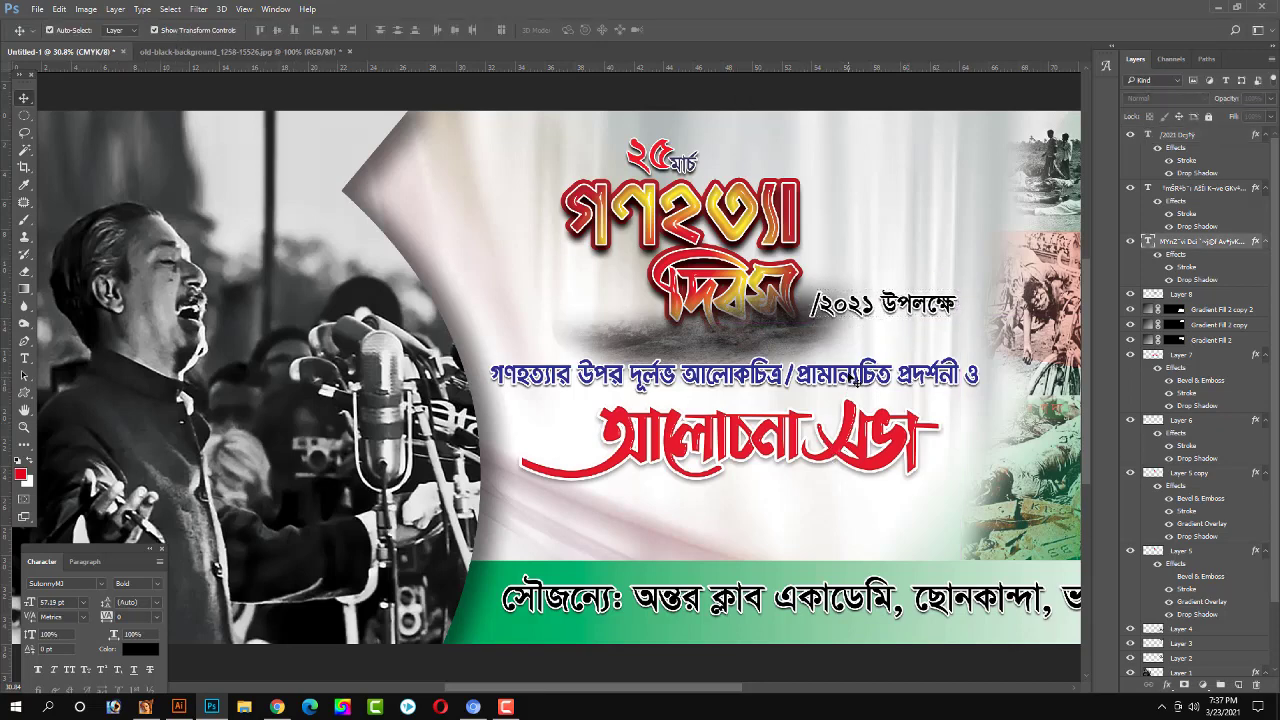
key(Up)
key(Up)
key(Up)
key(Up)
key(Up)
key(Up)
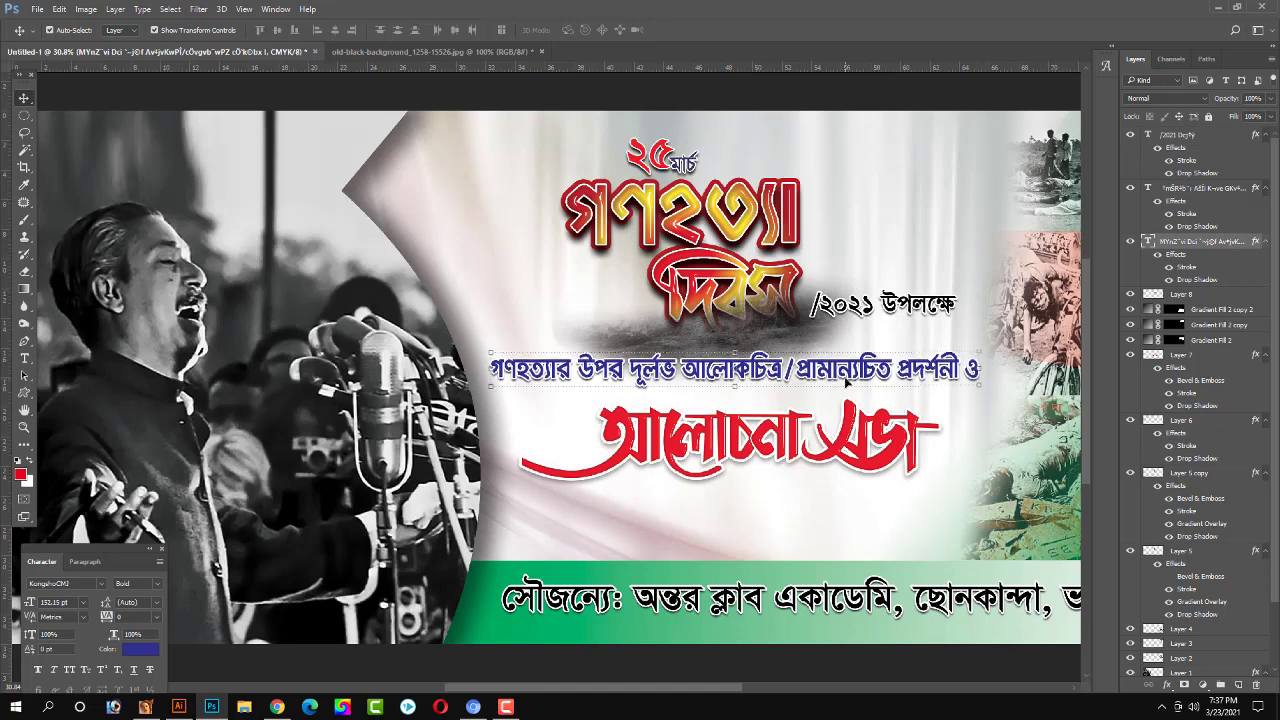
key(Up)
key(Up)
key(Up)
click(745, 429)
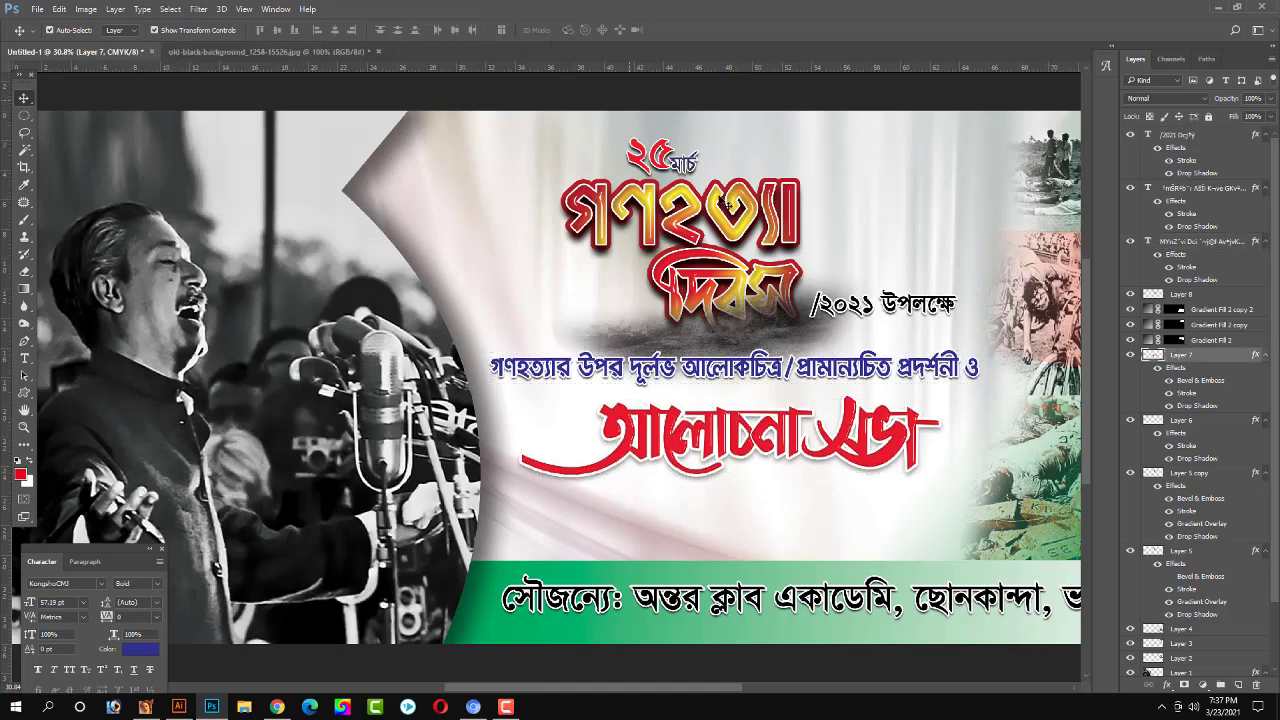
click(912, 312)
Append '...' to the end of the date line text.
click(25, 357)
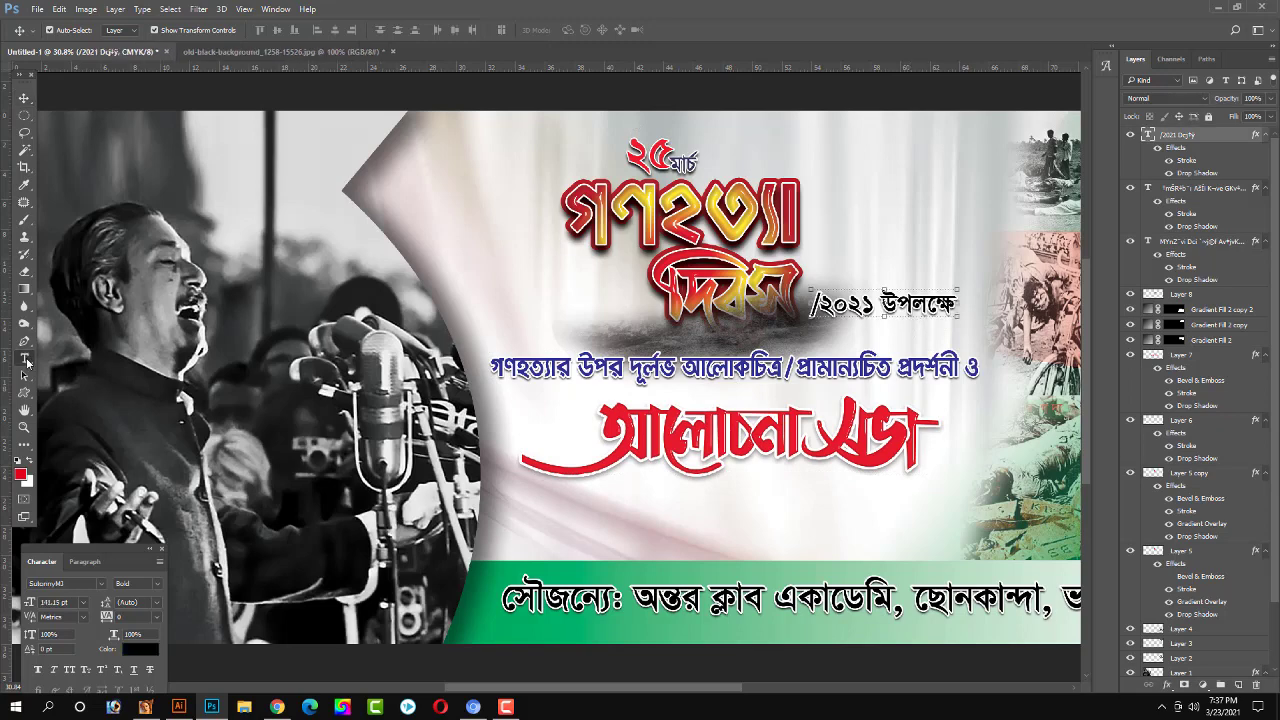
click(937, 306)
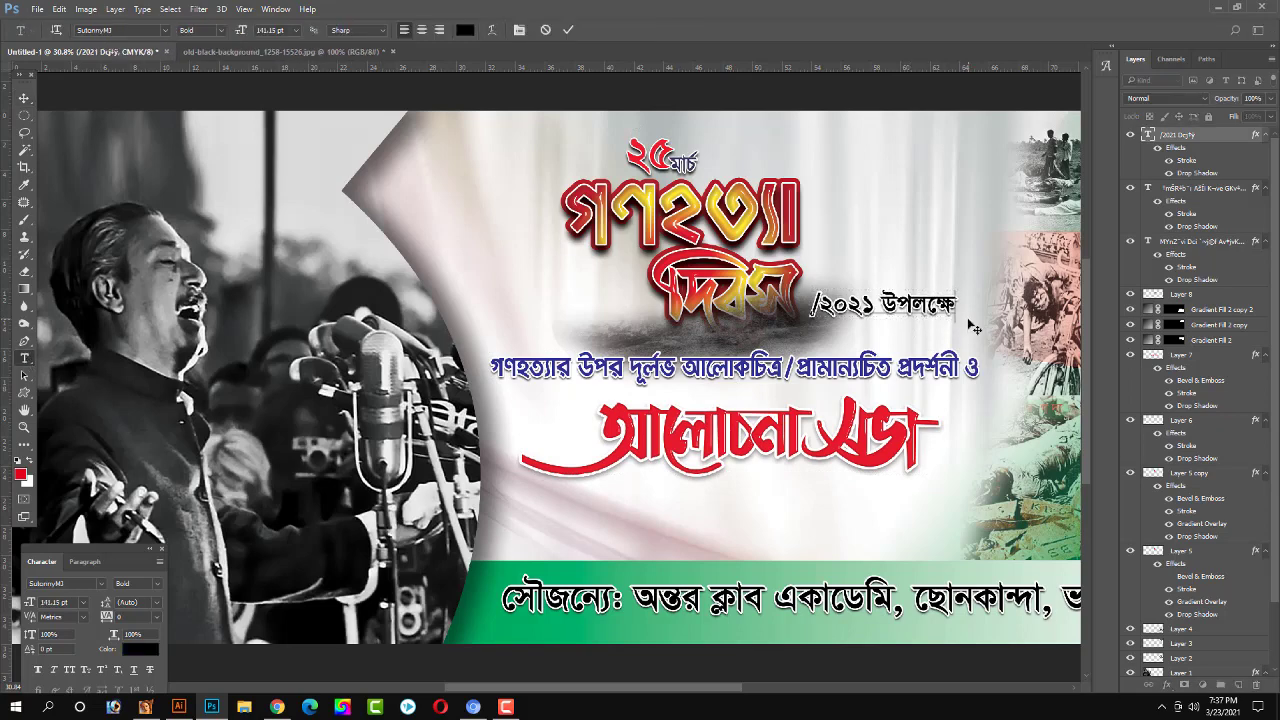
text(...)
click(982, 287)
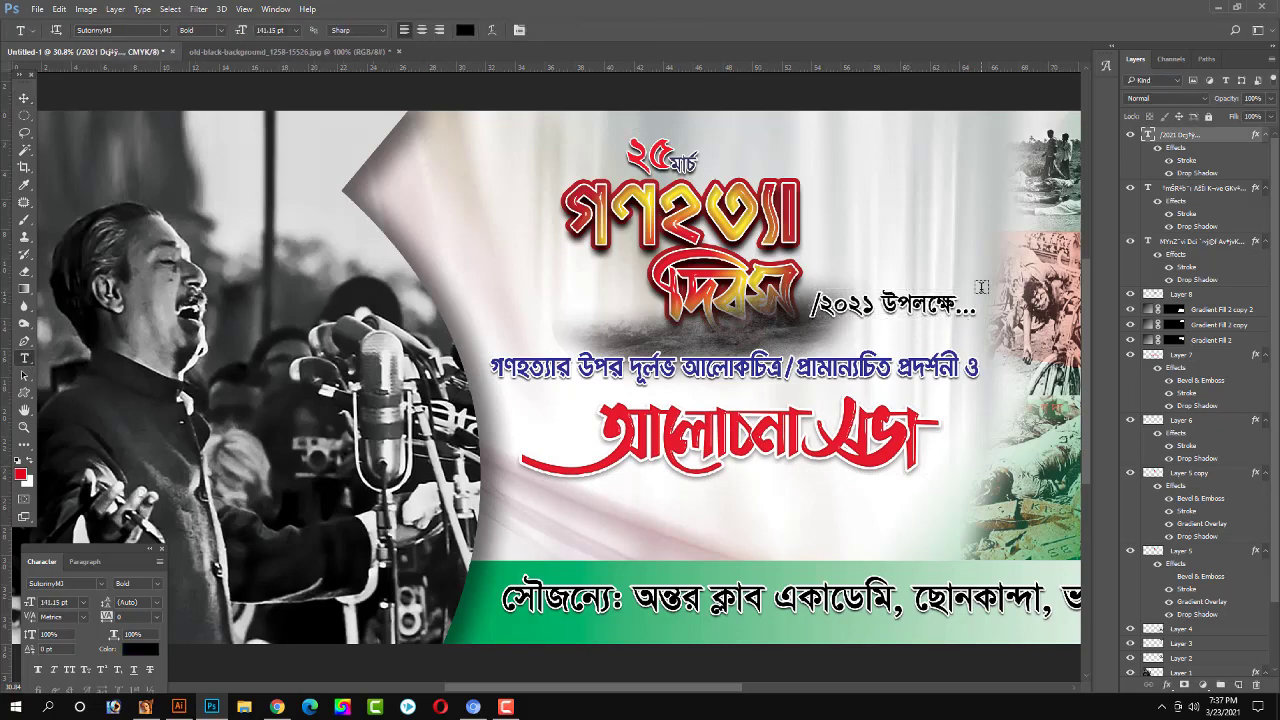
click(23, 101)
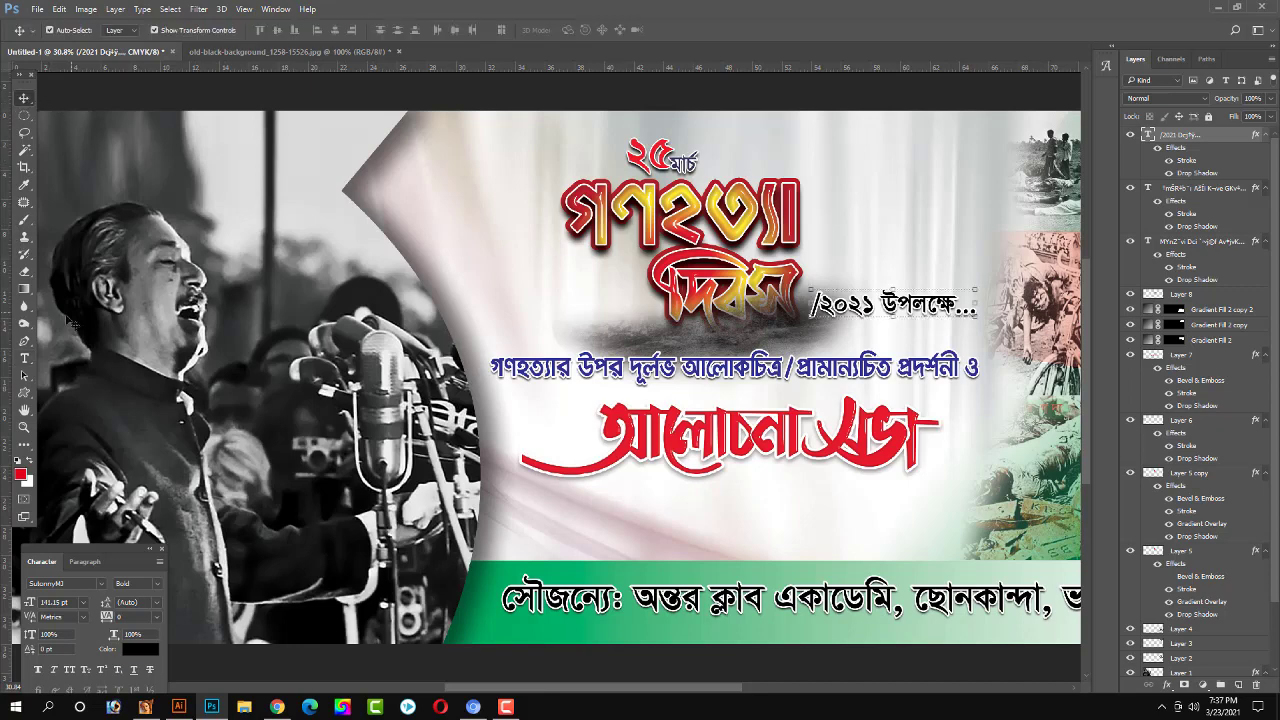
Retype the slash and add a space after it so it reads '/ ২০২১ উপলক্ষে...'.
click(25, 362)
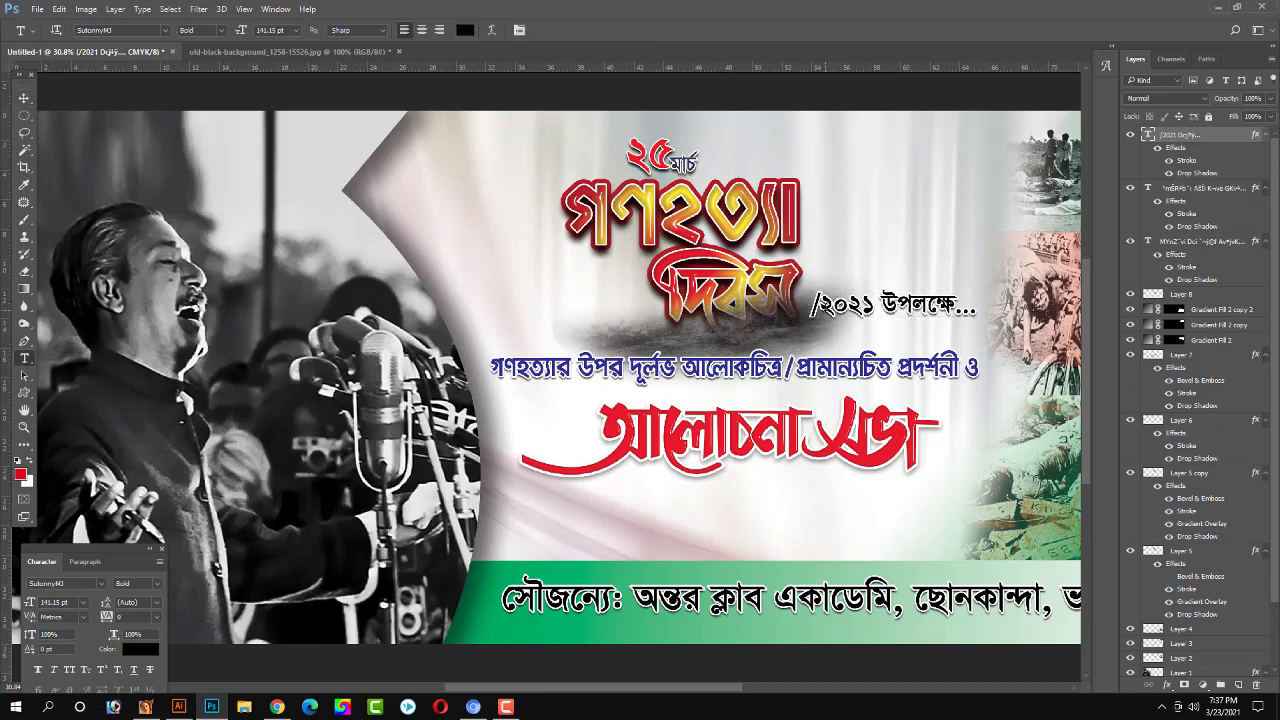
click(822, 308)
key(BackSpace)
text(-)
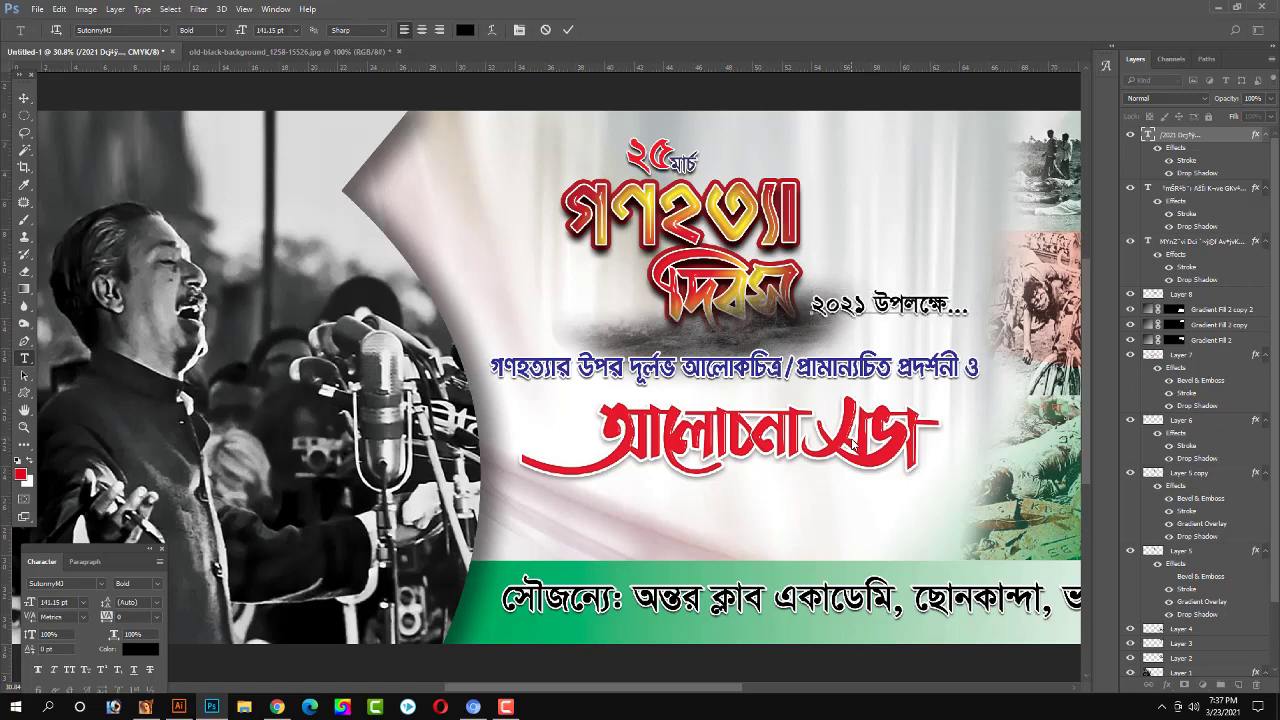
key(BackSpace)
text(/)
key(ctrl+Return)
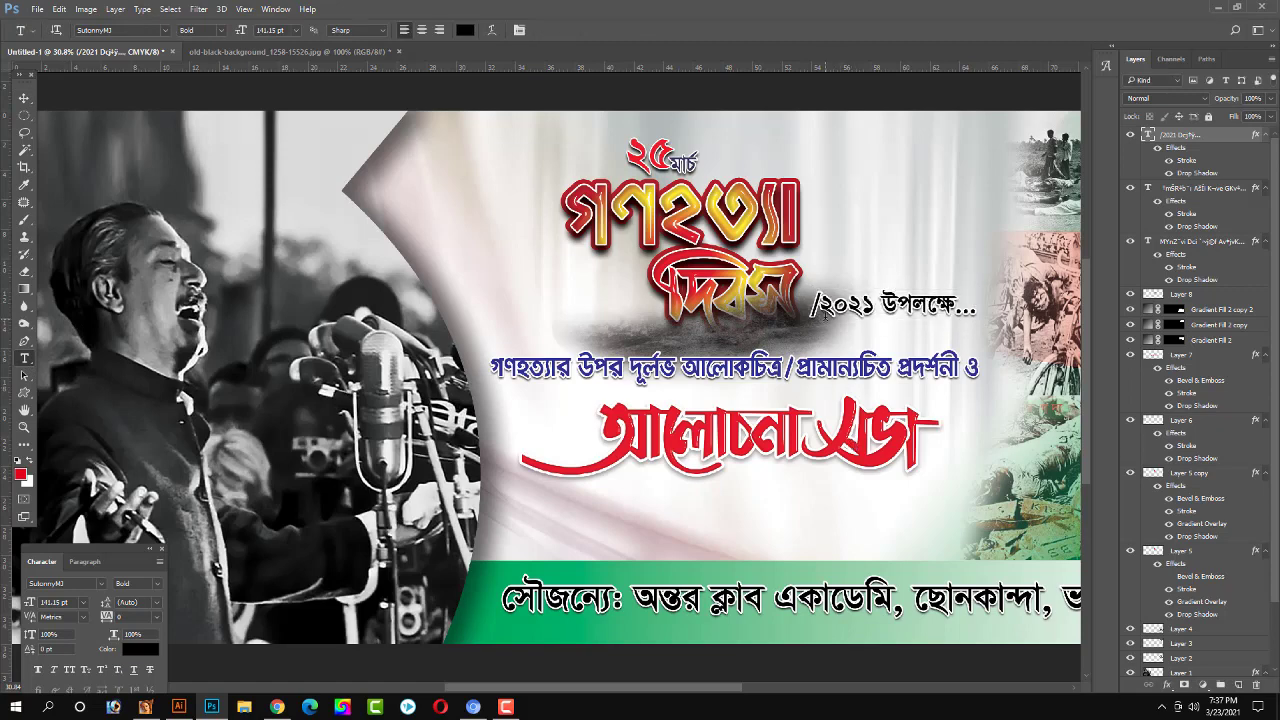
click(822, 310)
click(24, 98)
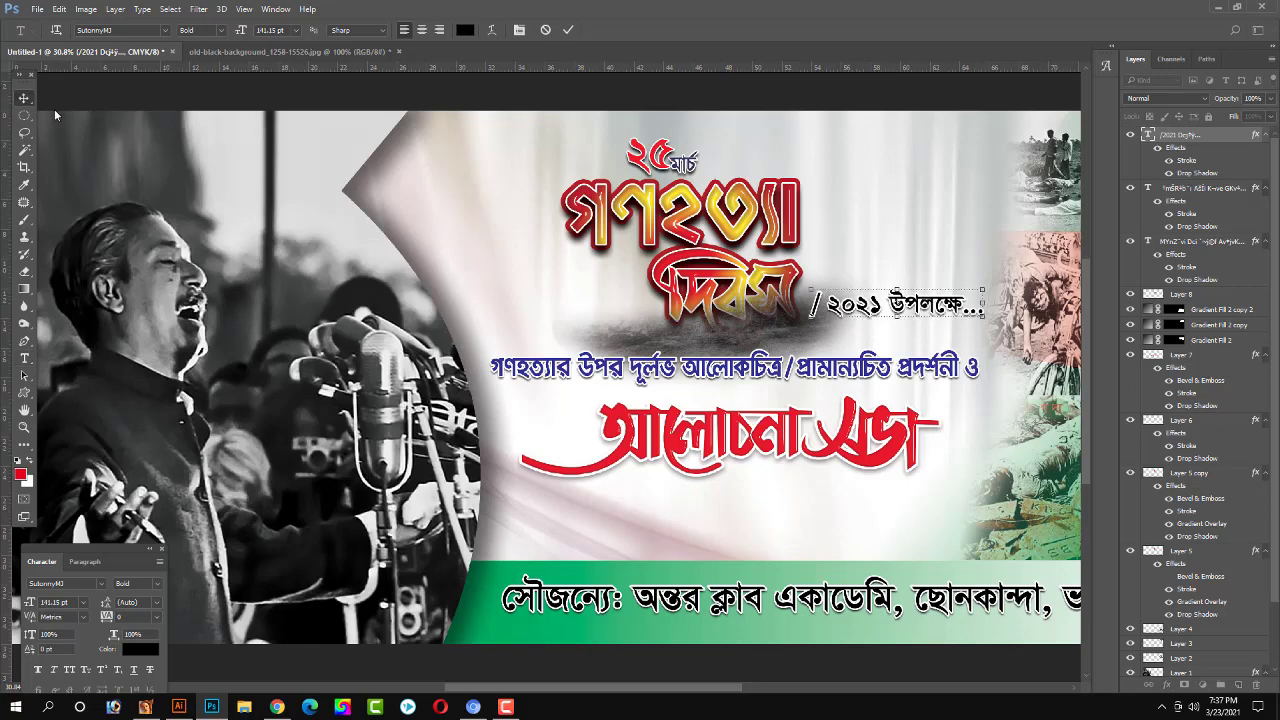
Nudge the date line left and back right, then deselect it.
key(shift+Left)
key(shift+Left)
key(shift+Left)
key(shift+Right)
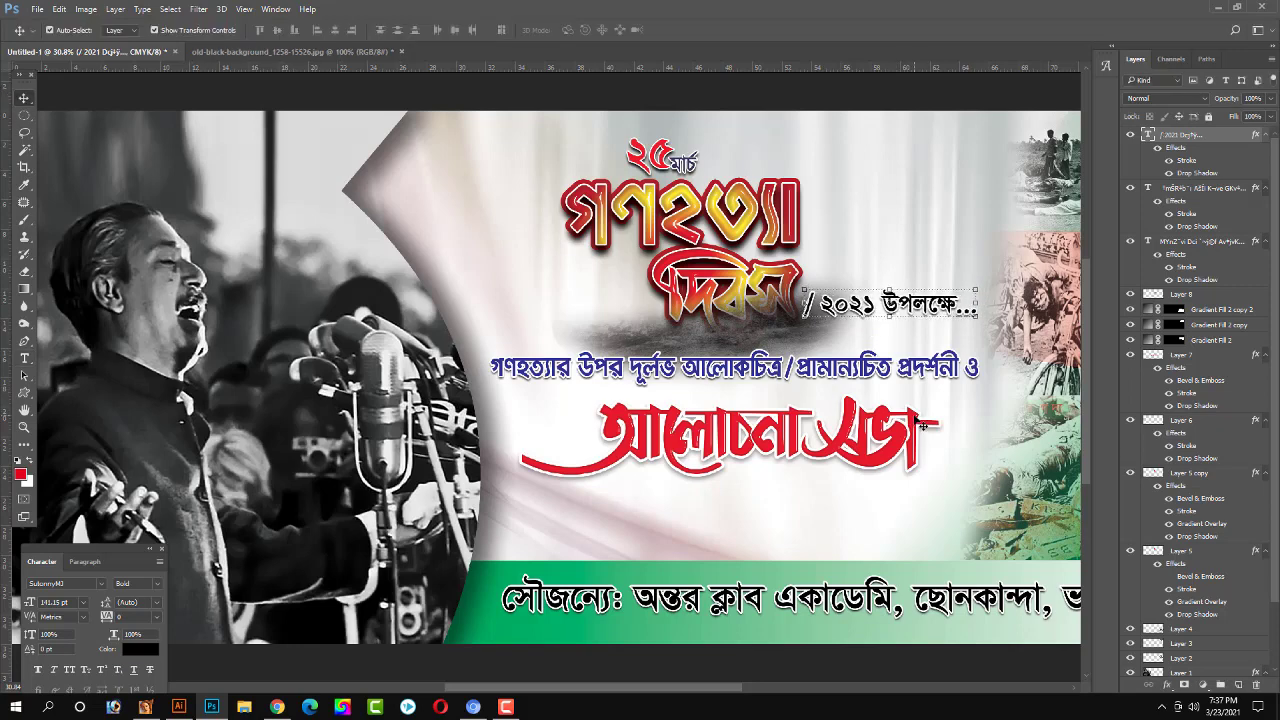
click(612, 105)
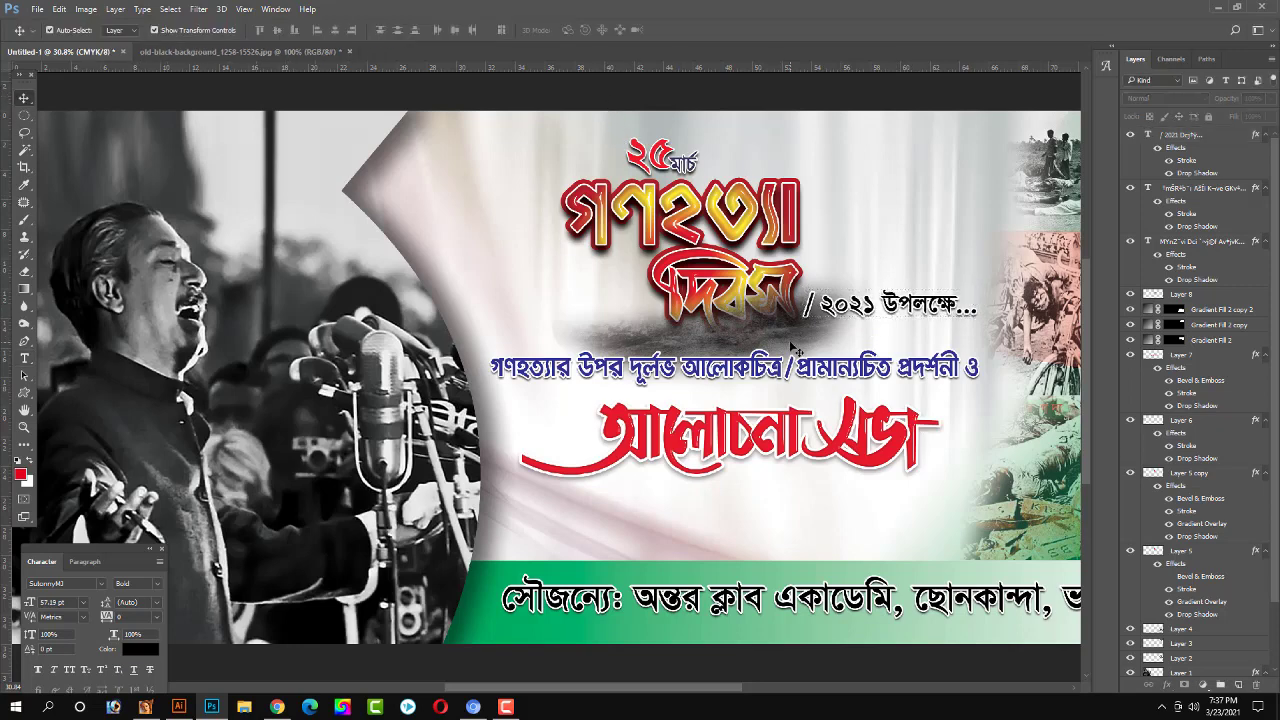